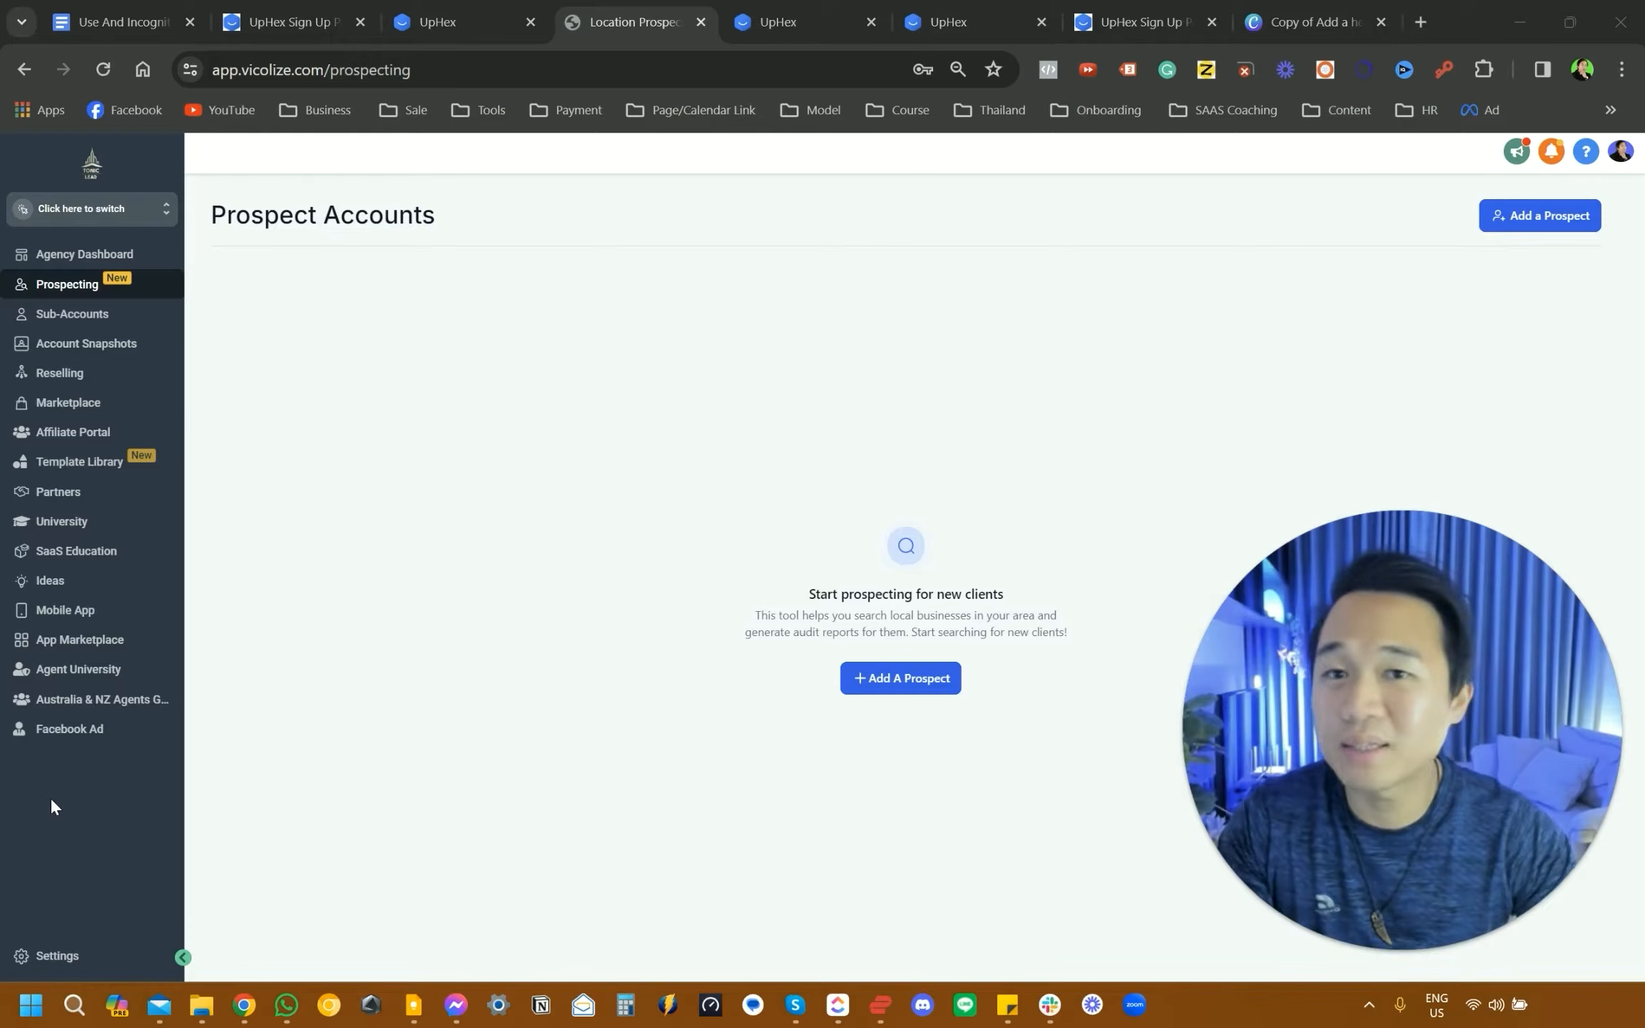
click(110, 9)
drag(739, 483, 455, 486)
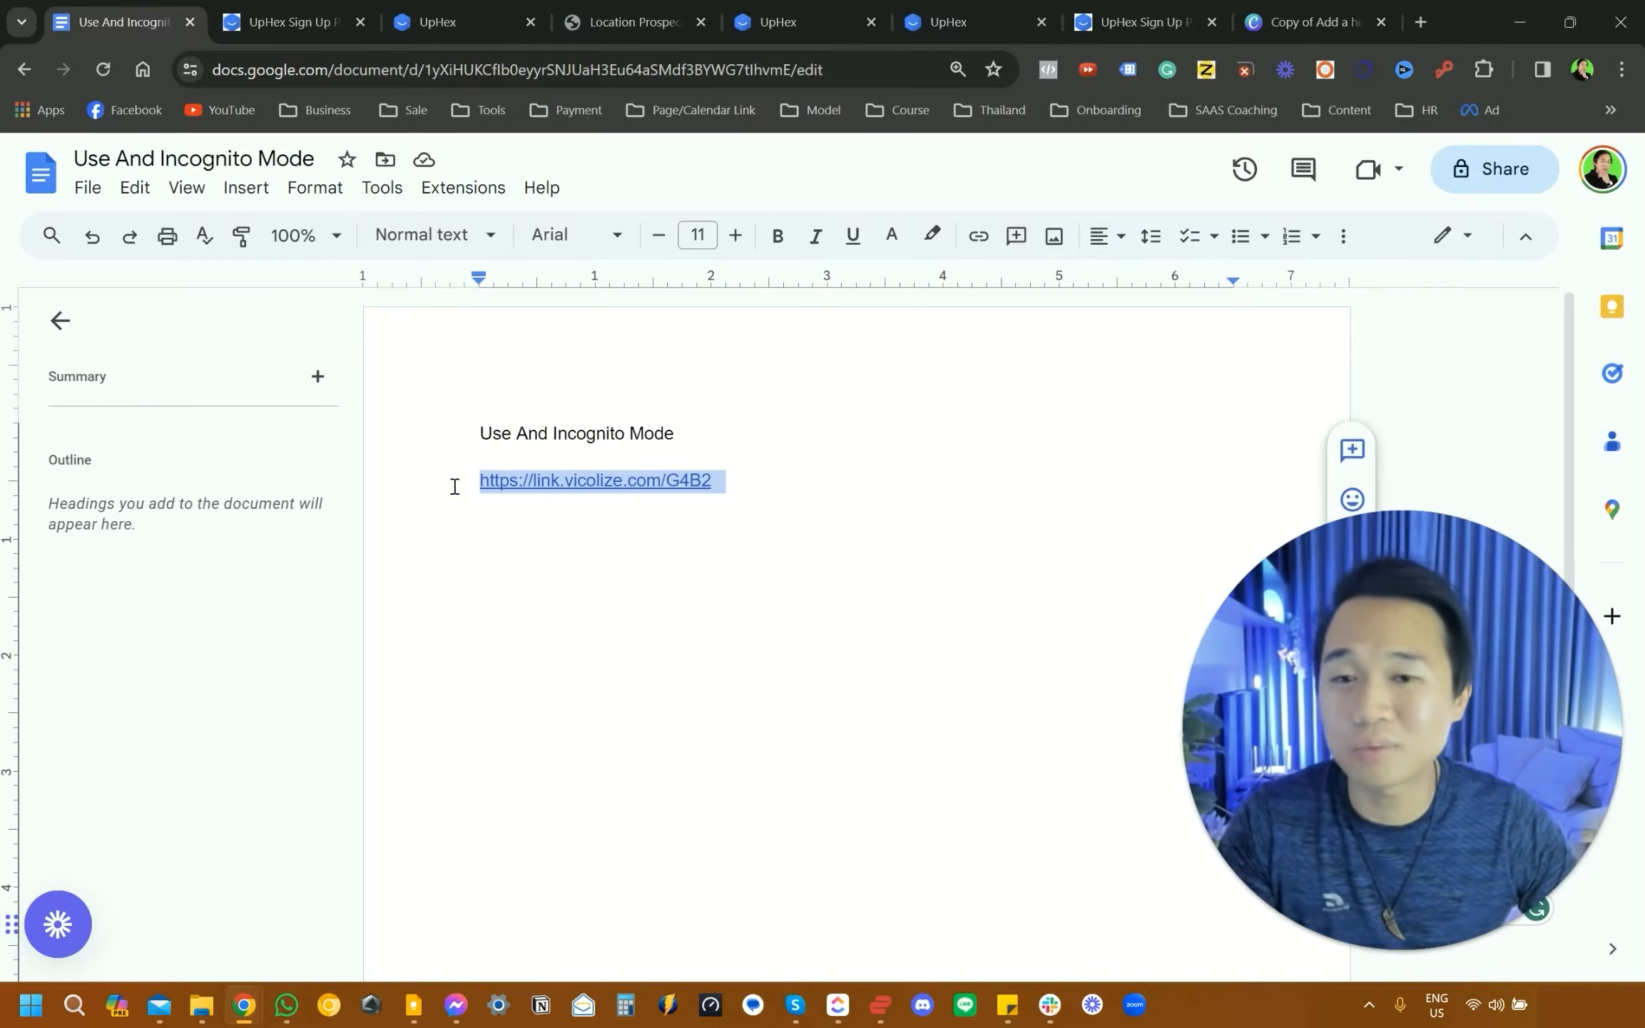
right_click(498, 479)
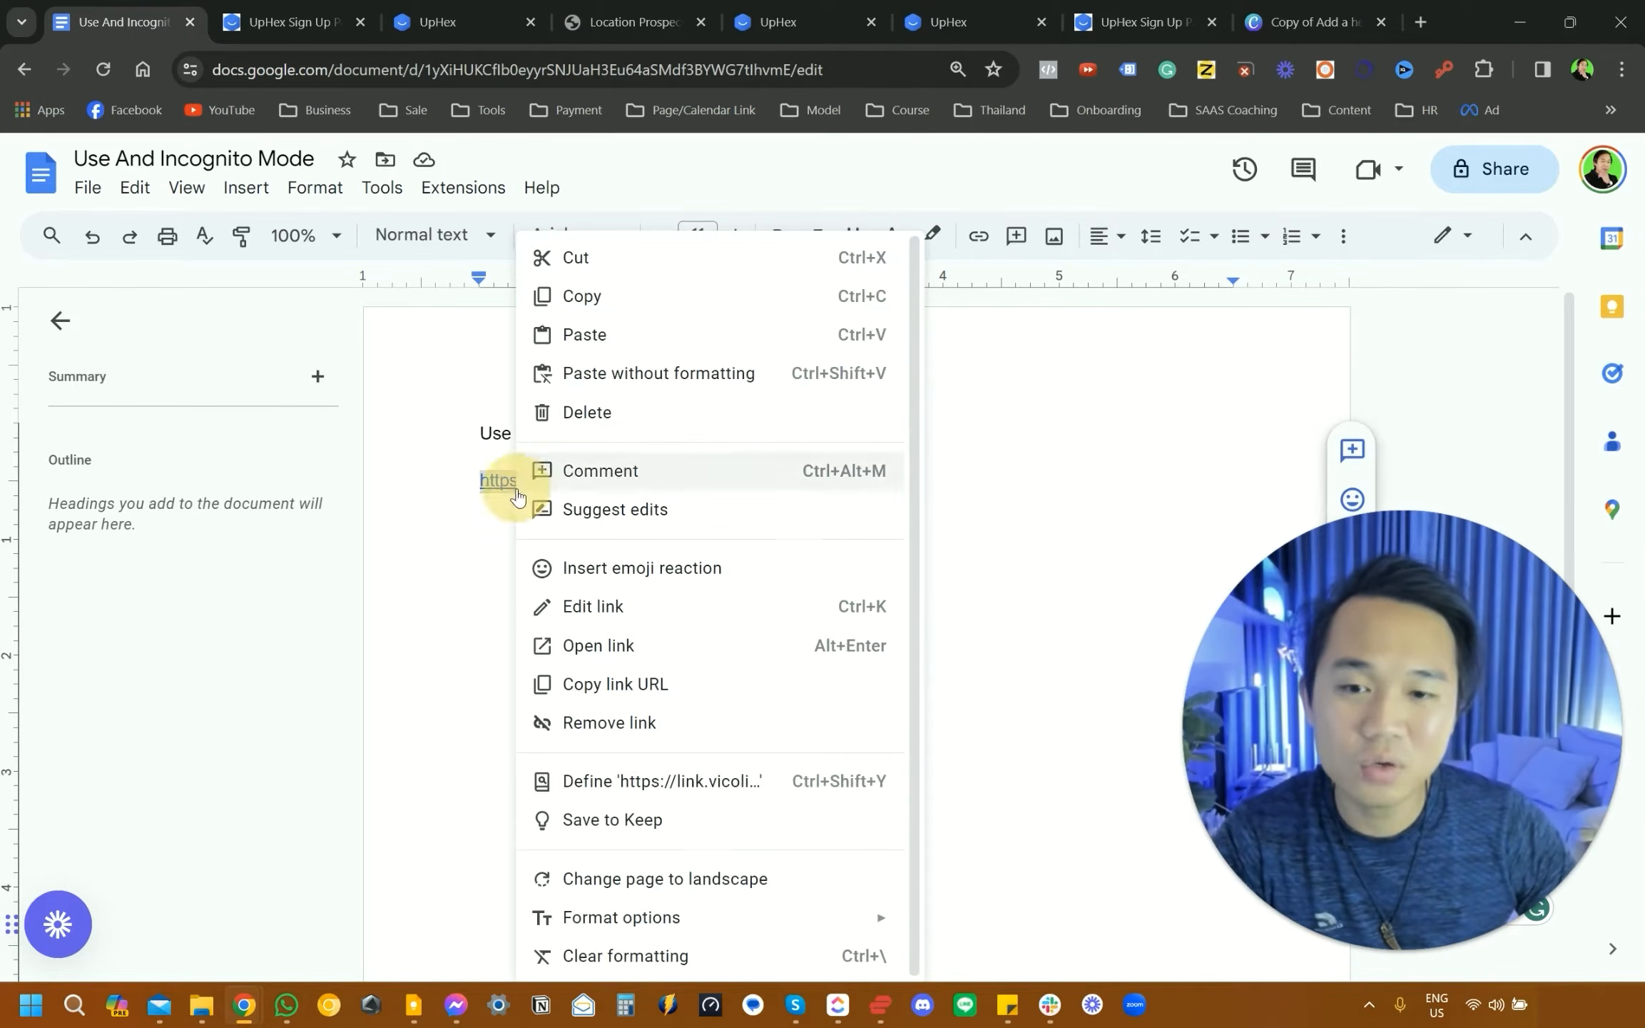
click(608, 289)
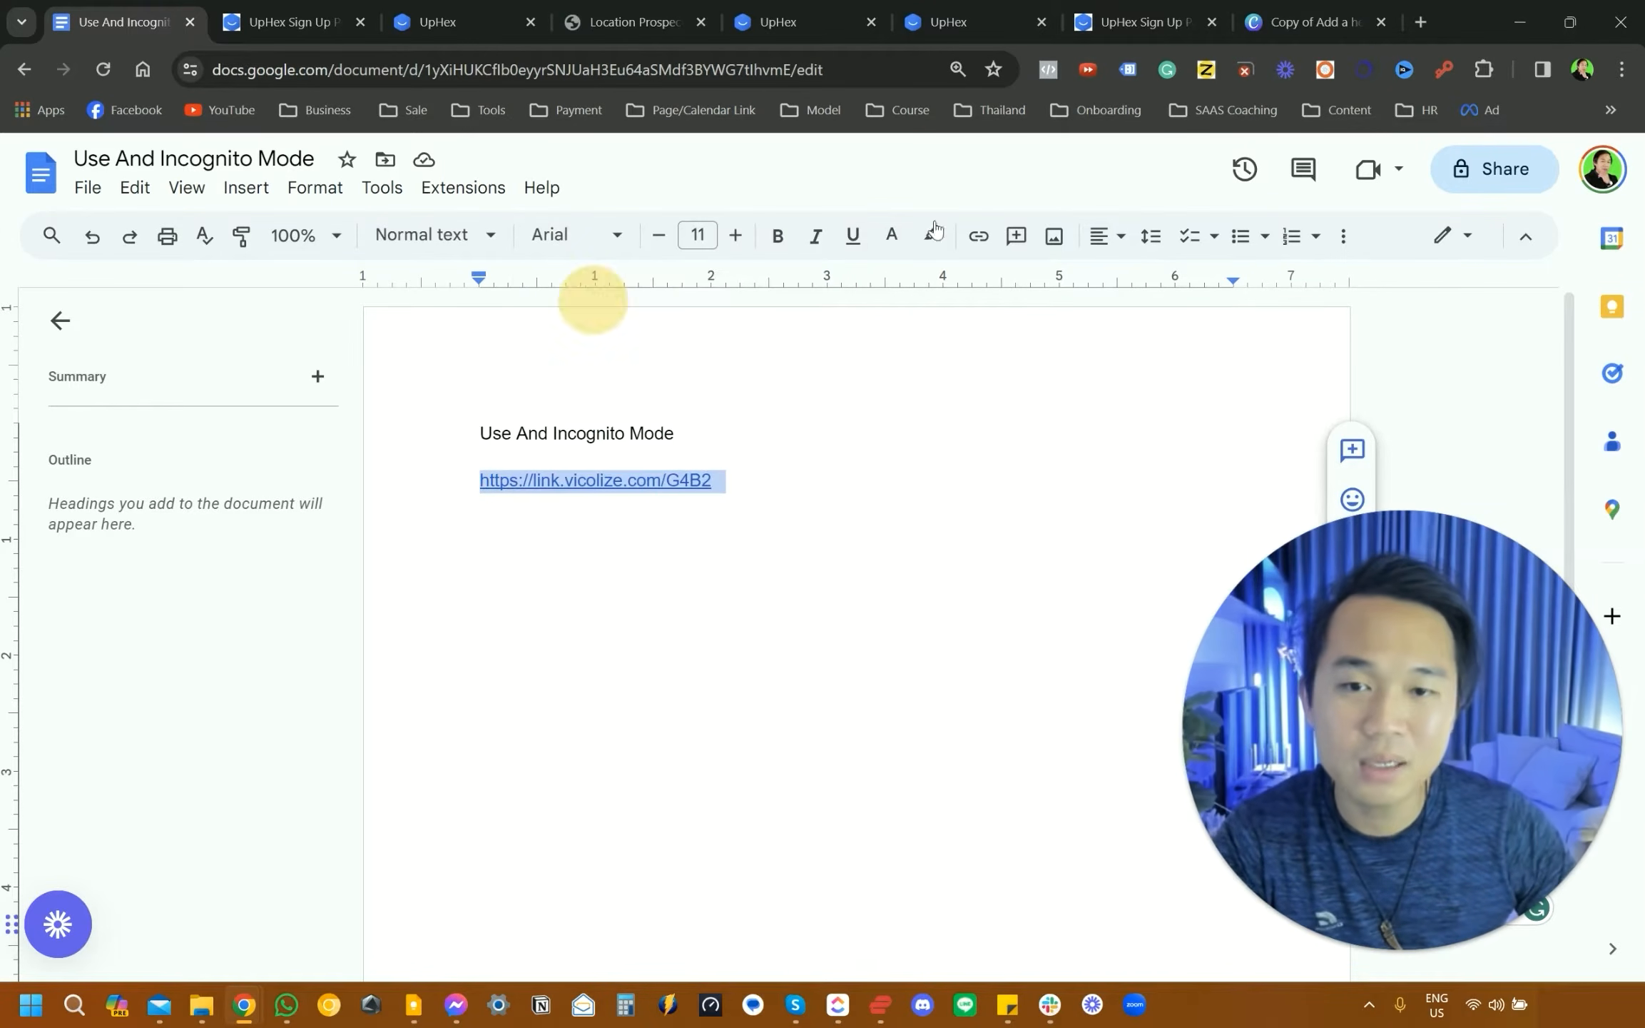
- Load the copied link in a new incognito window
click(1622, 69)
click(1417, 171)
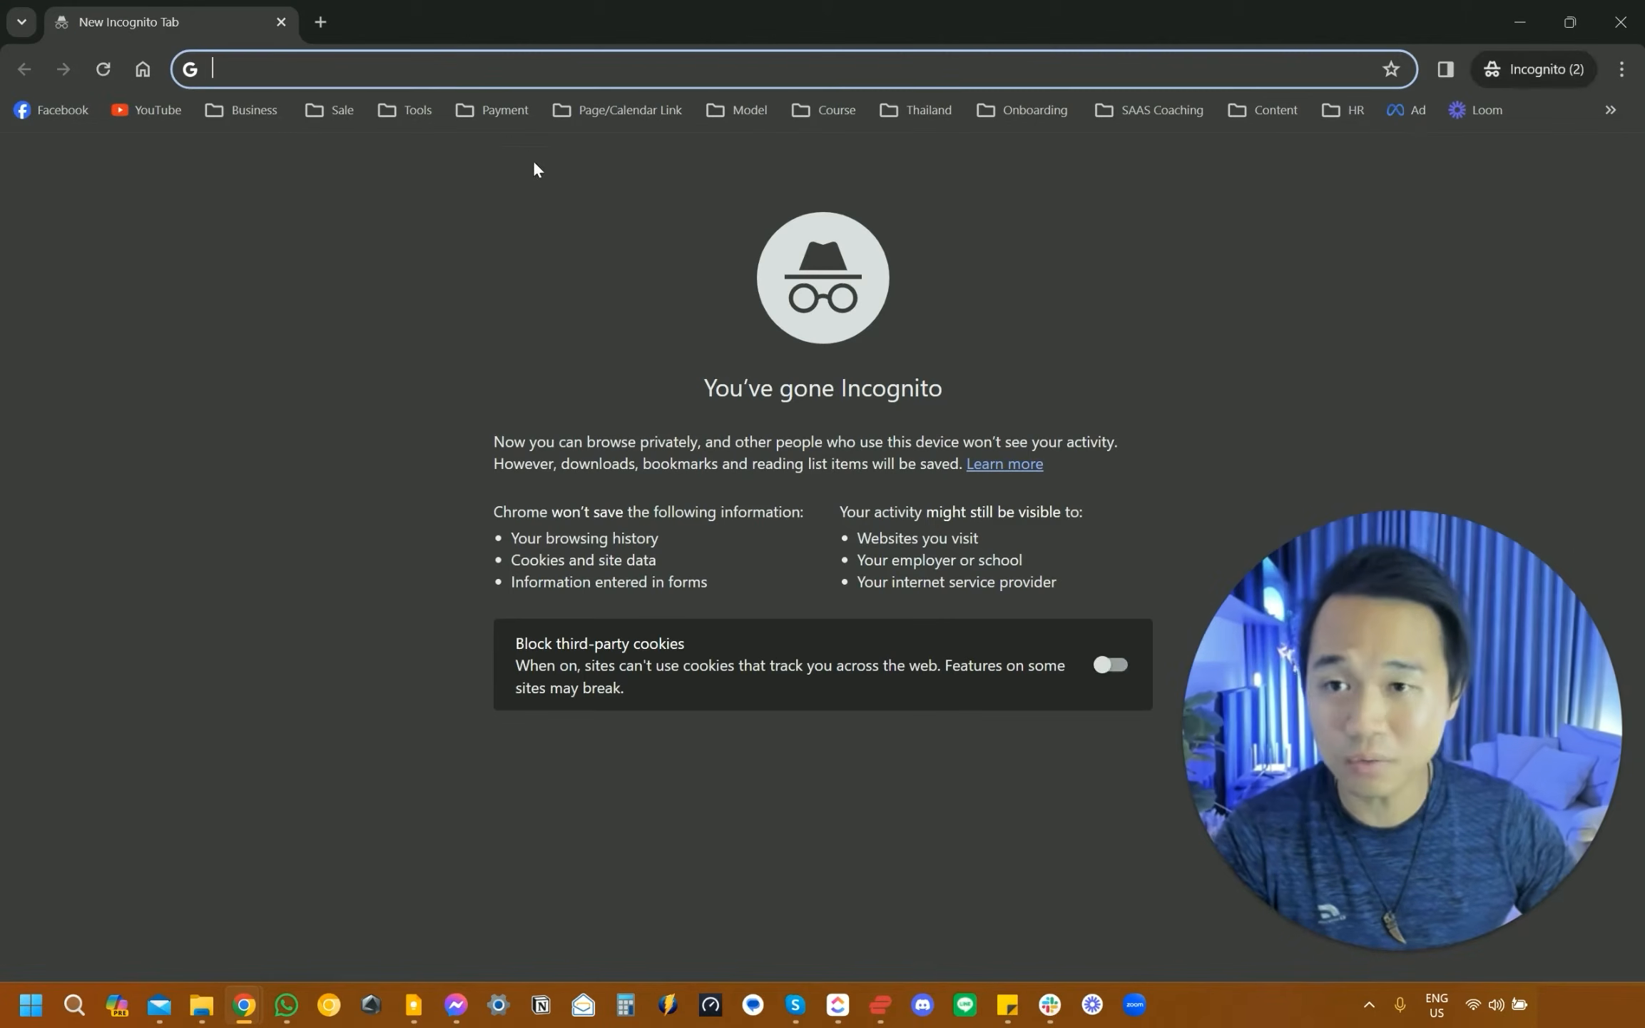
key(ctrl+v)
key(Return)
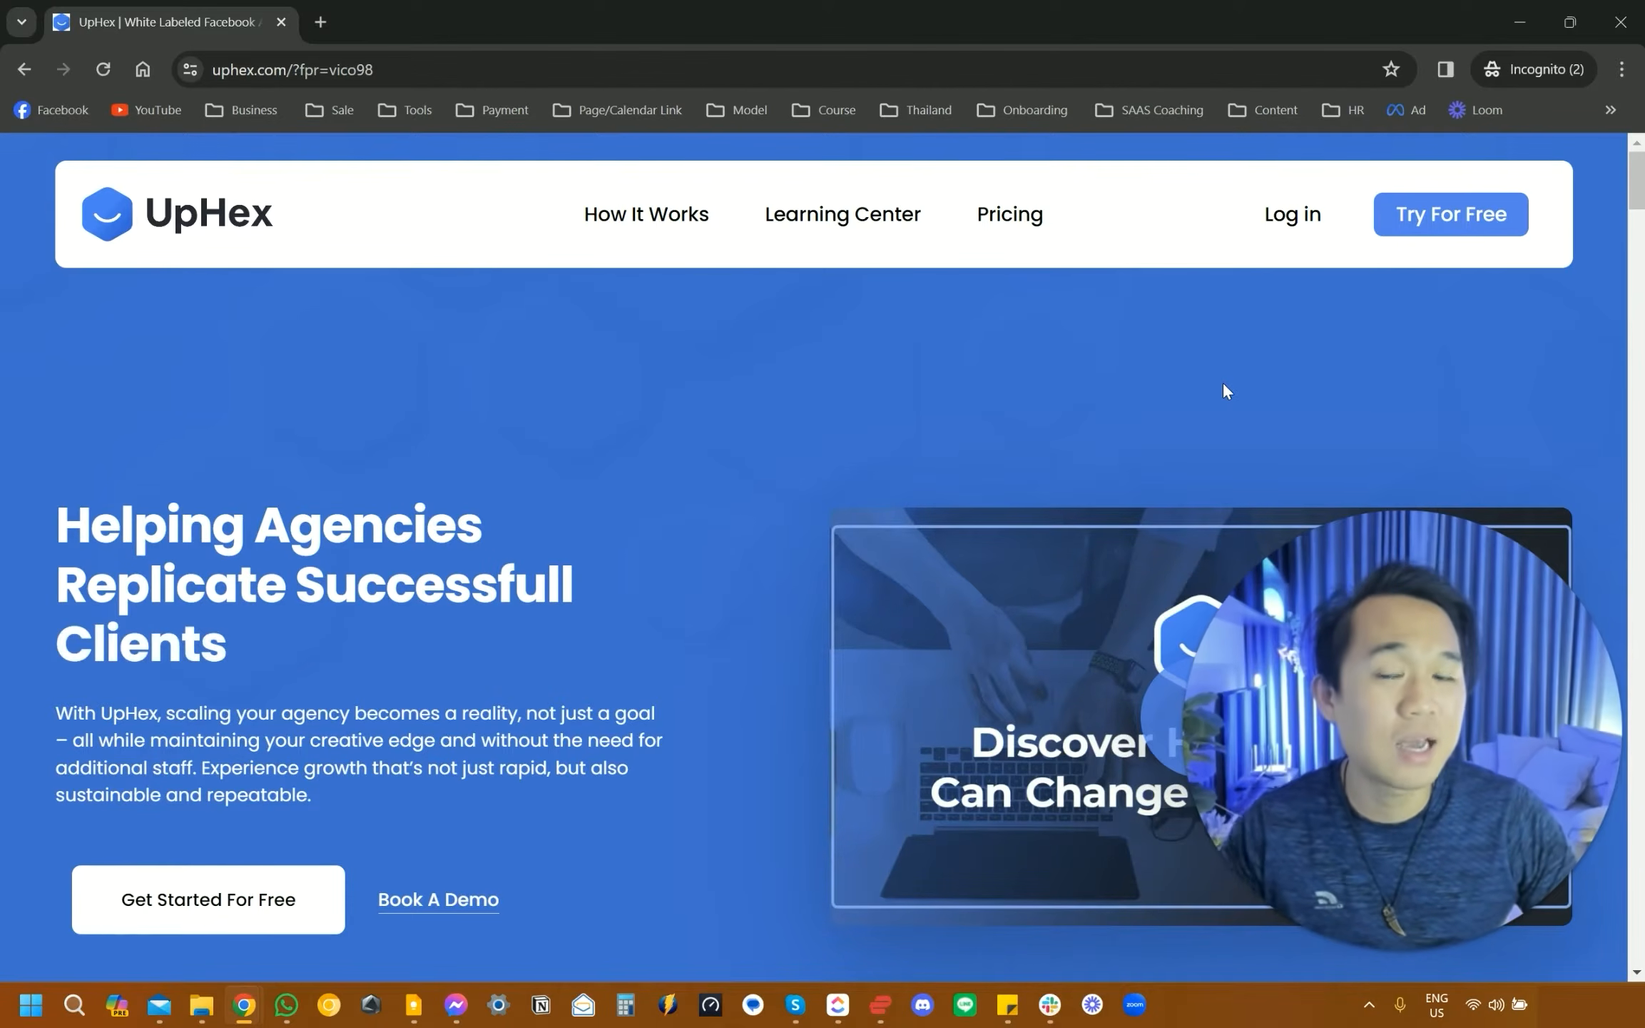
- Open the UpHex free-trial sign-up form, look over its fields, and minimize the incognito window
click(1438, 220)
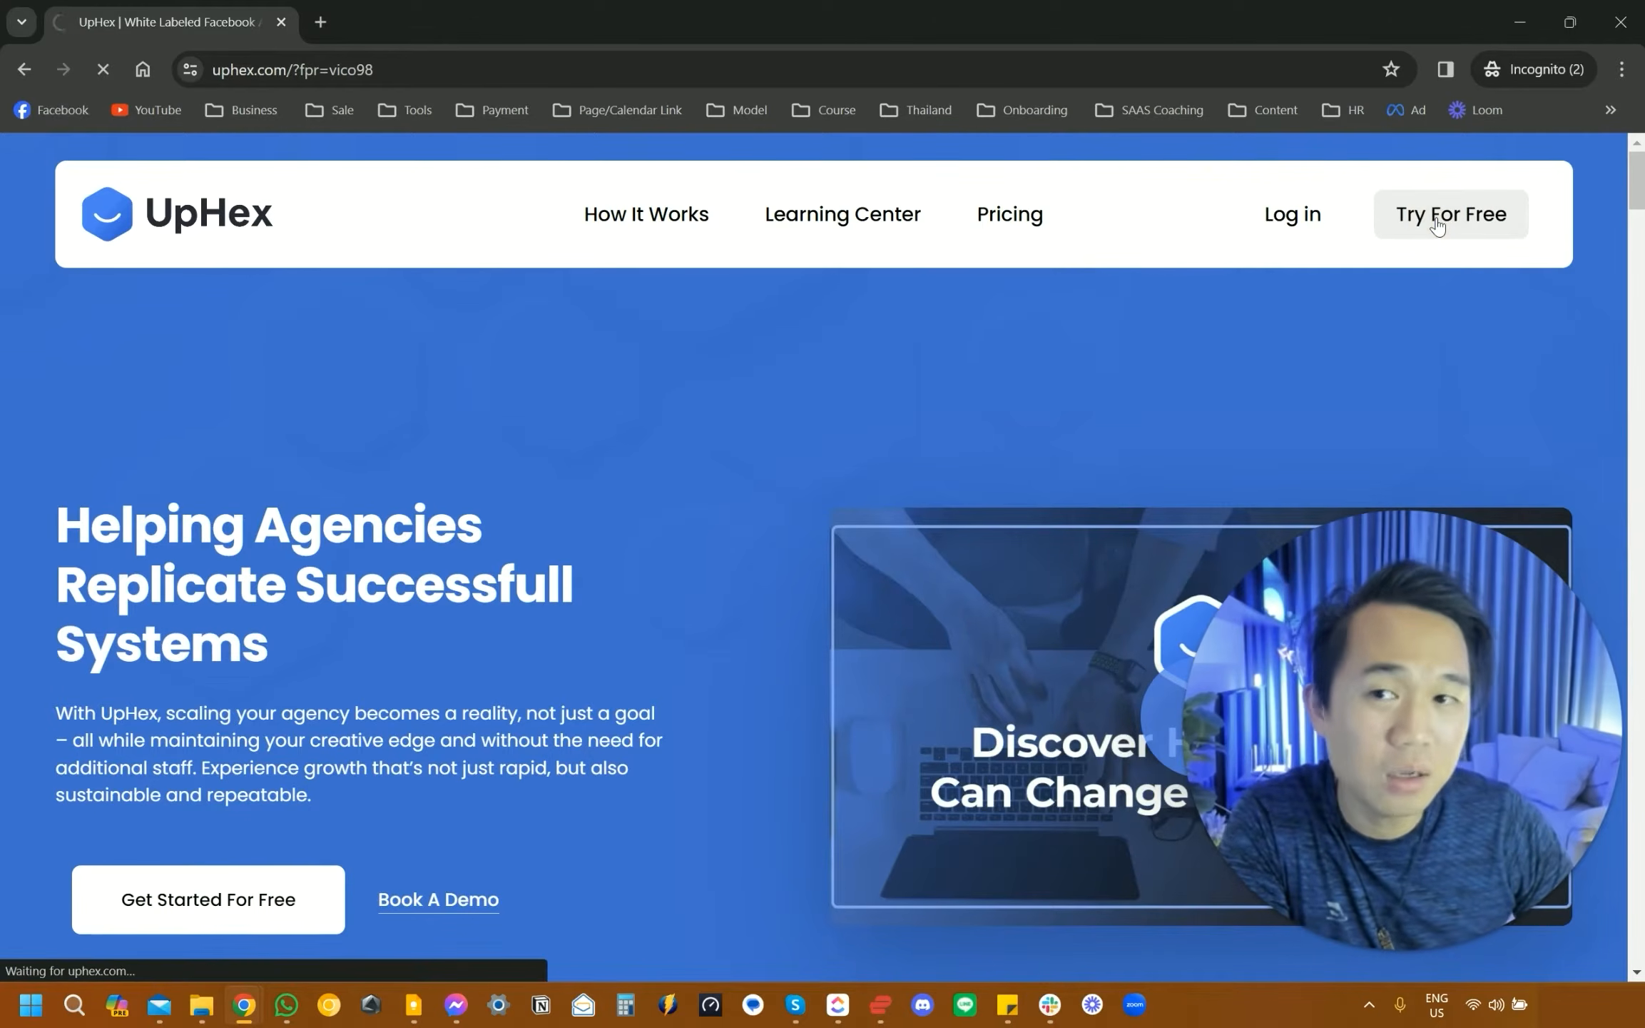
scroll(1181, 496, down, 1)
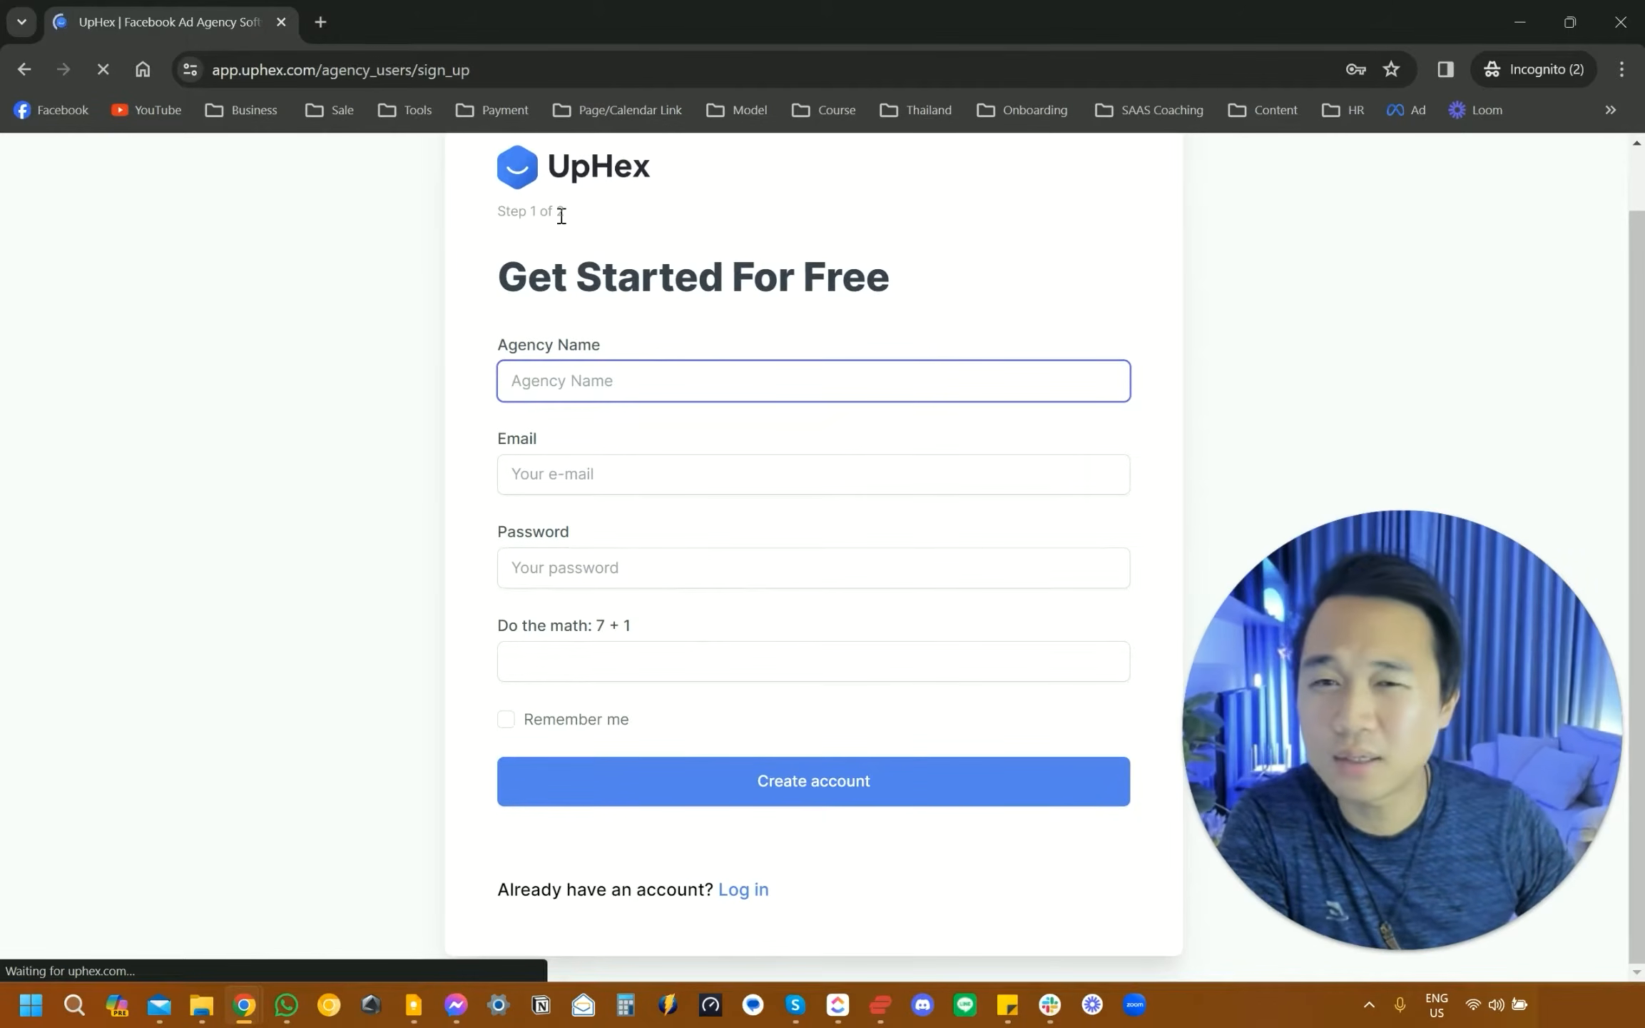
click(1513, 24)
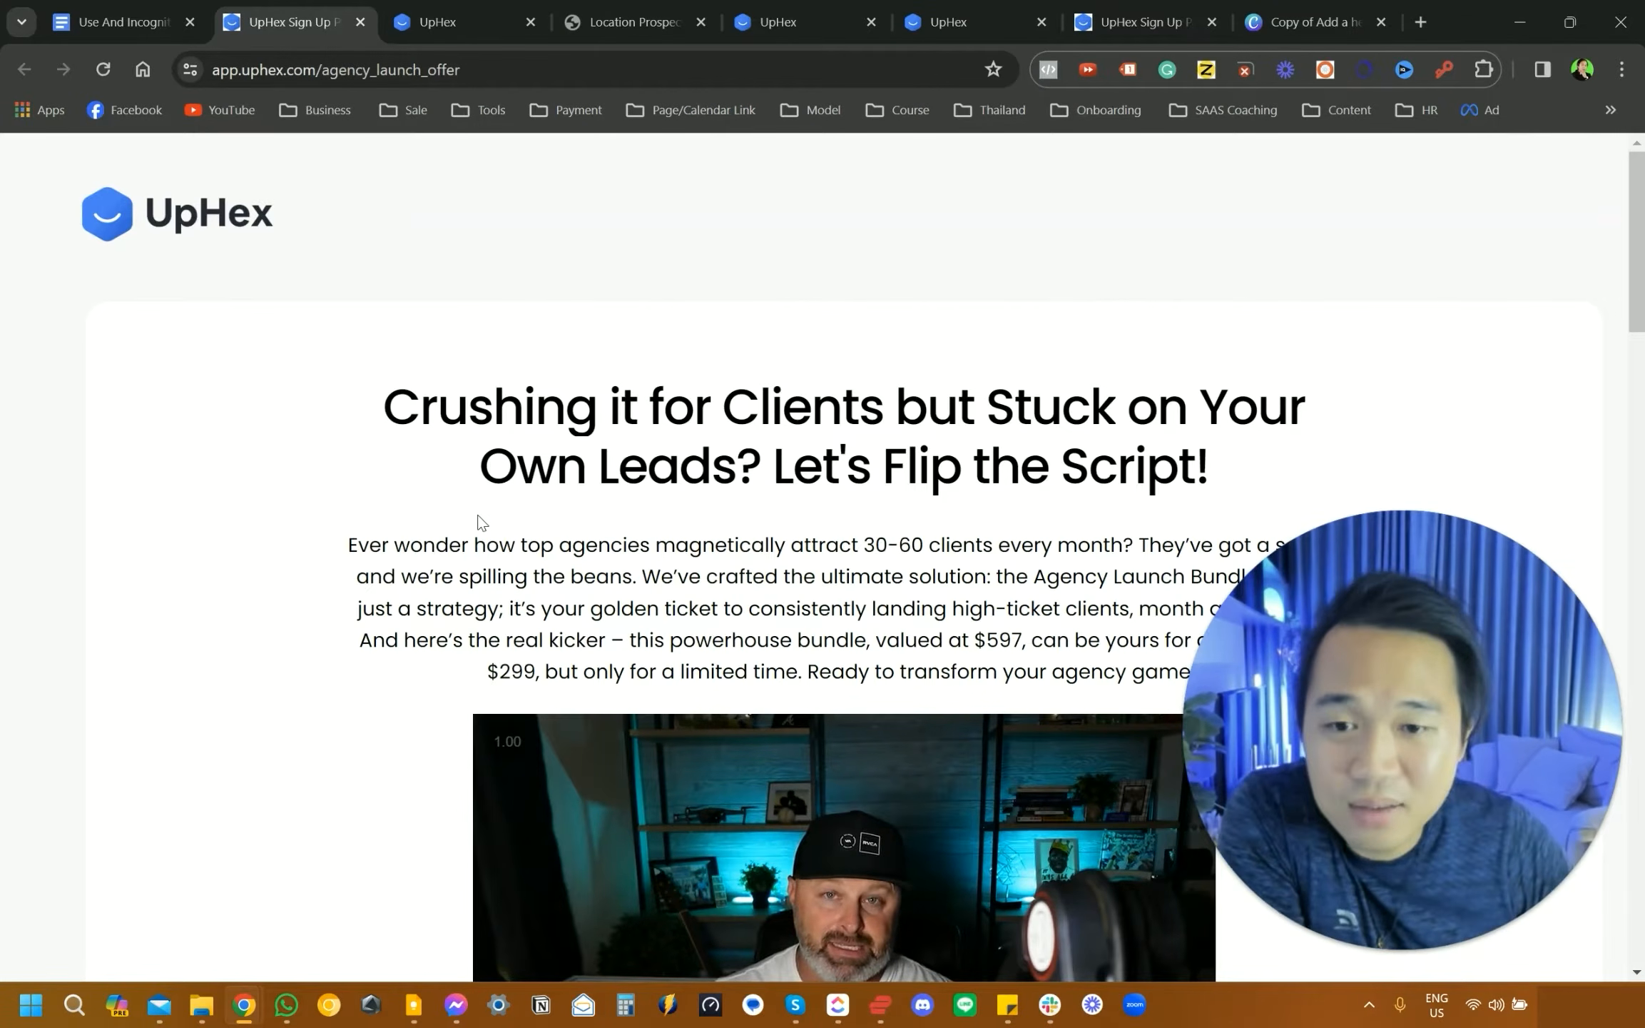
- Review the Agency Launch Bundle offer and decline it
scroll(482, 523, down, 5)
scroll(478, 521, down, 3)
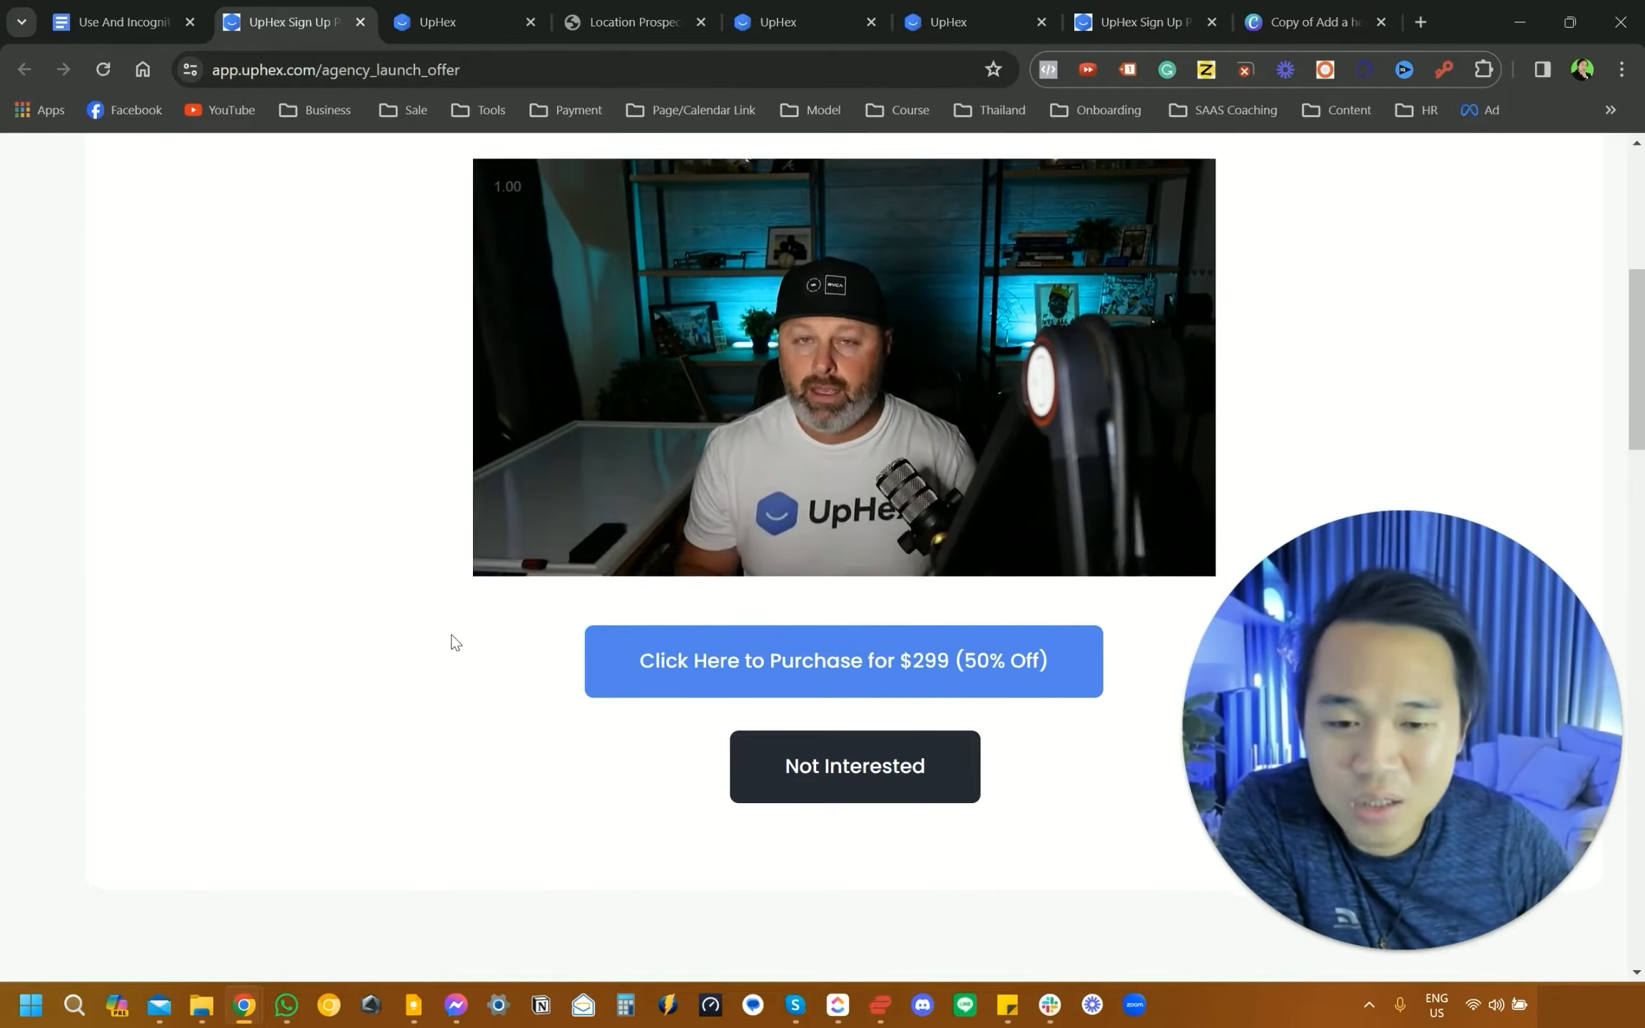
scroll(453, 643, down, 2)
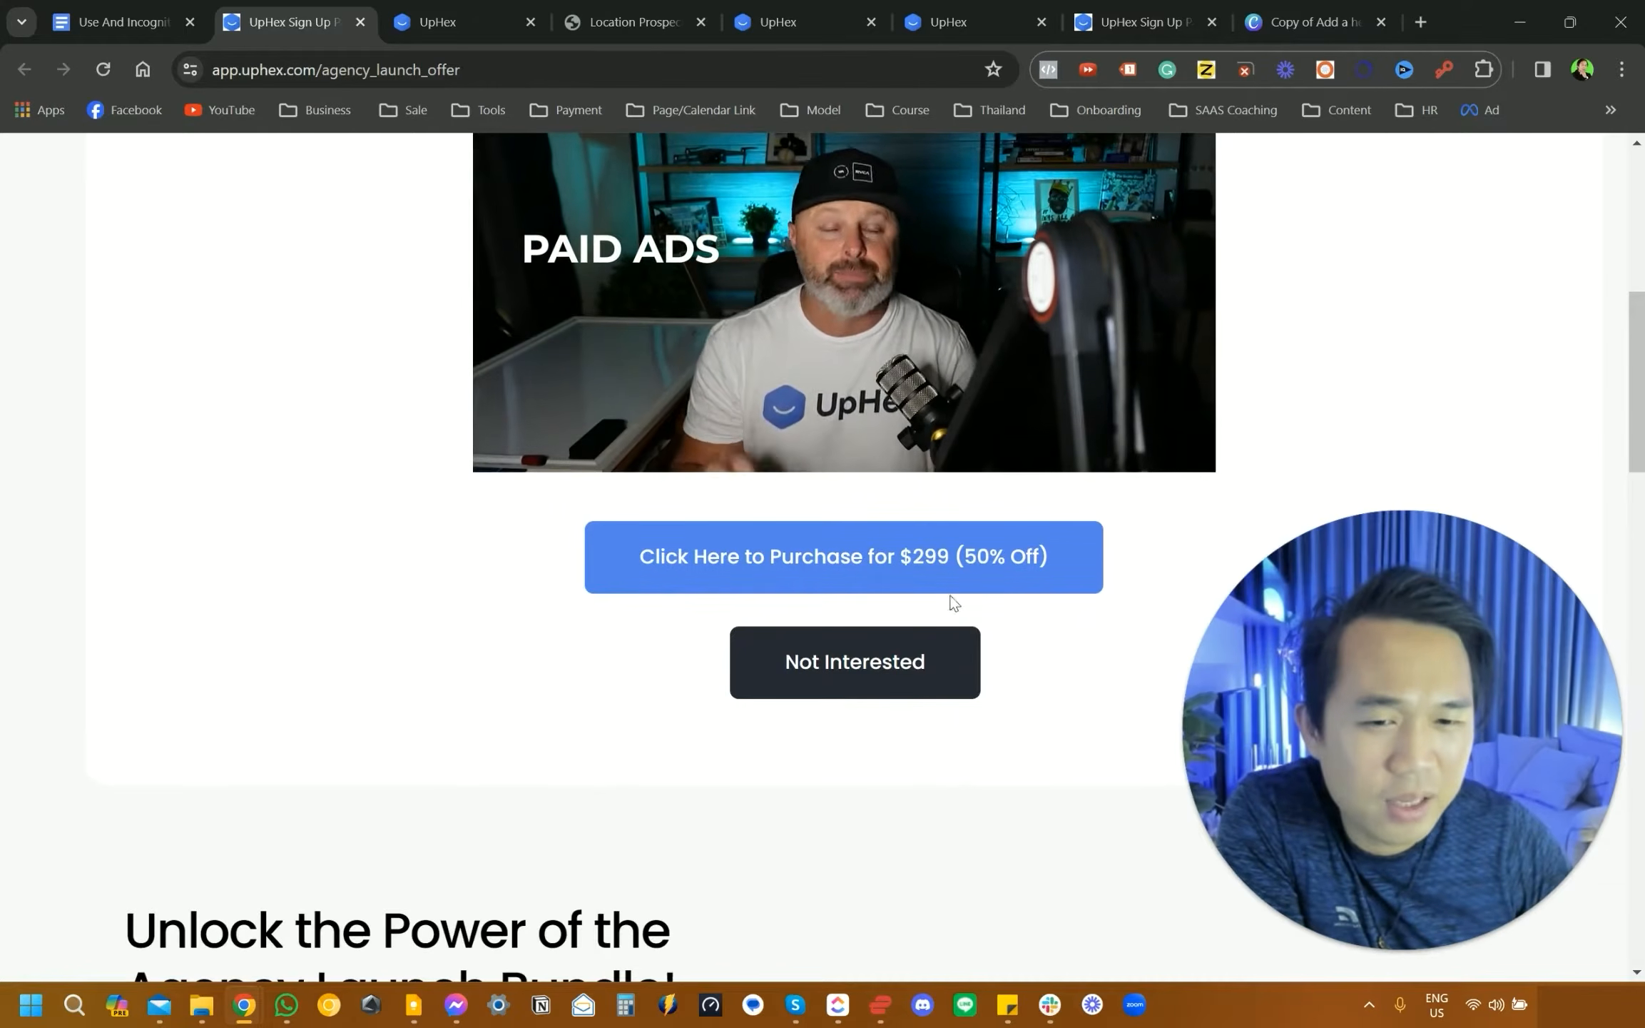
scroll(741, 611, down, 10)
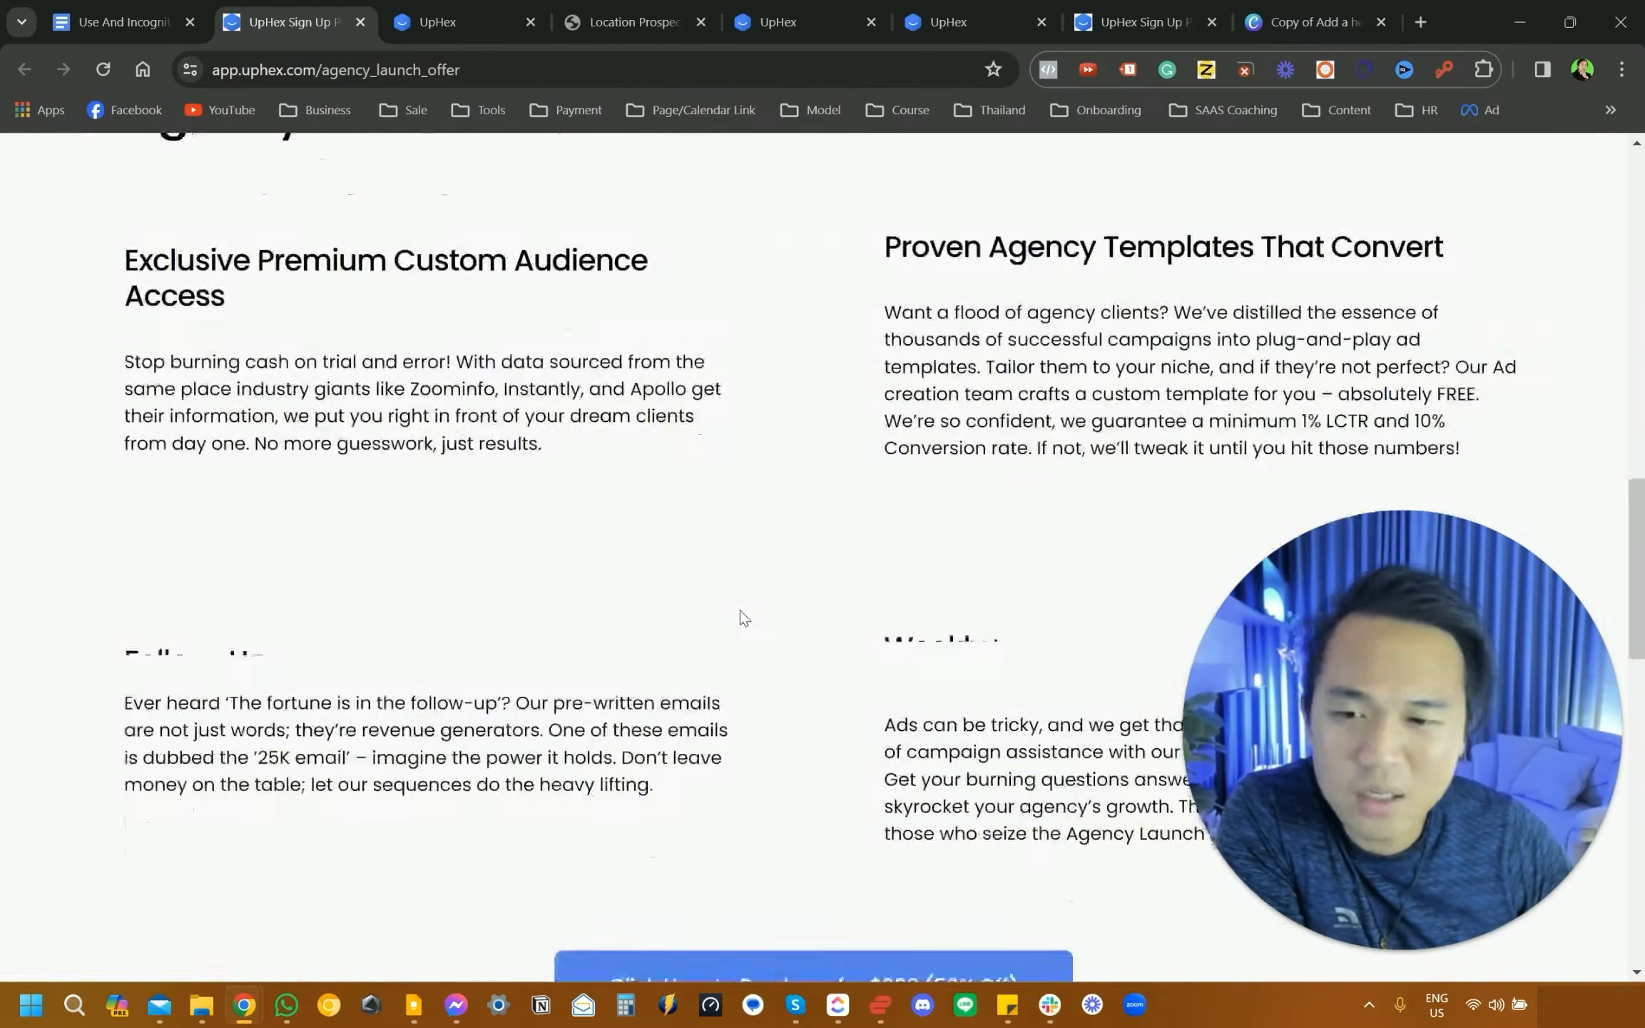
scroll(741, 612, up, 20)
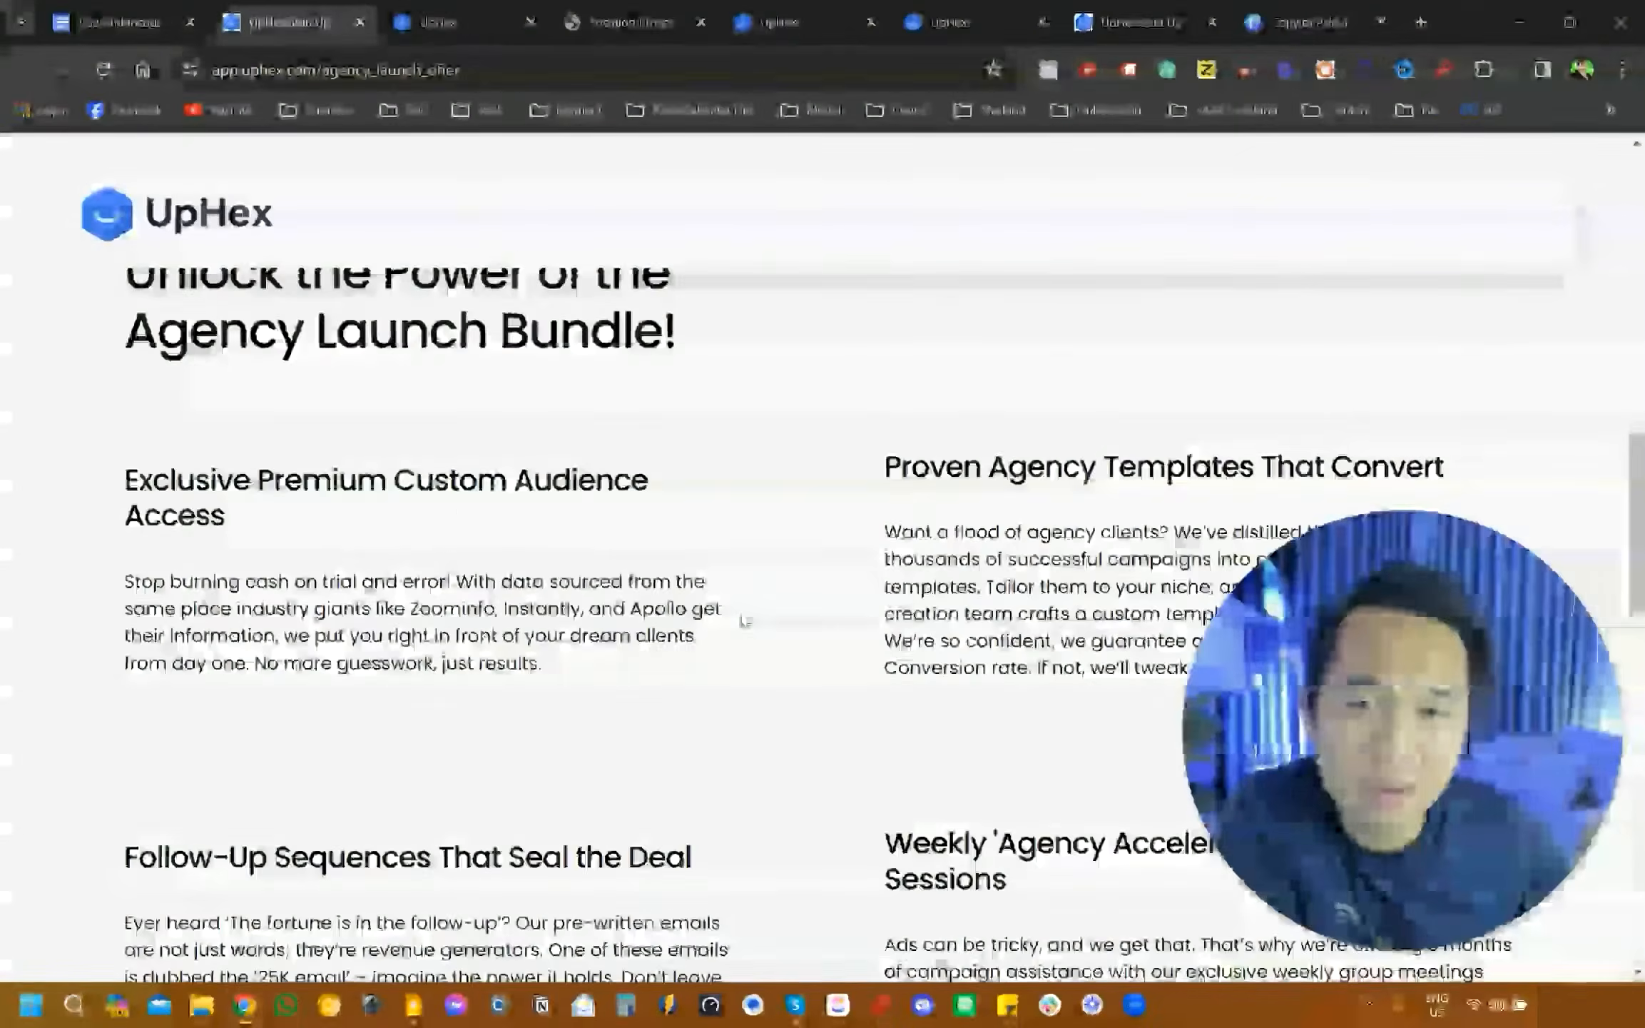
scroll(740, 613, up, 5)
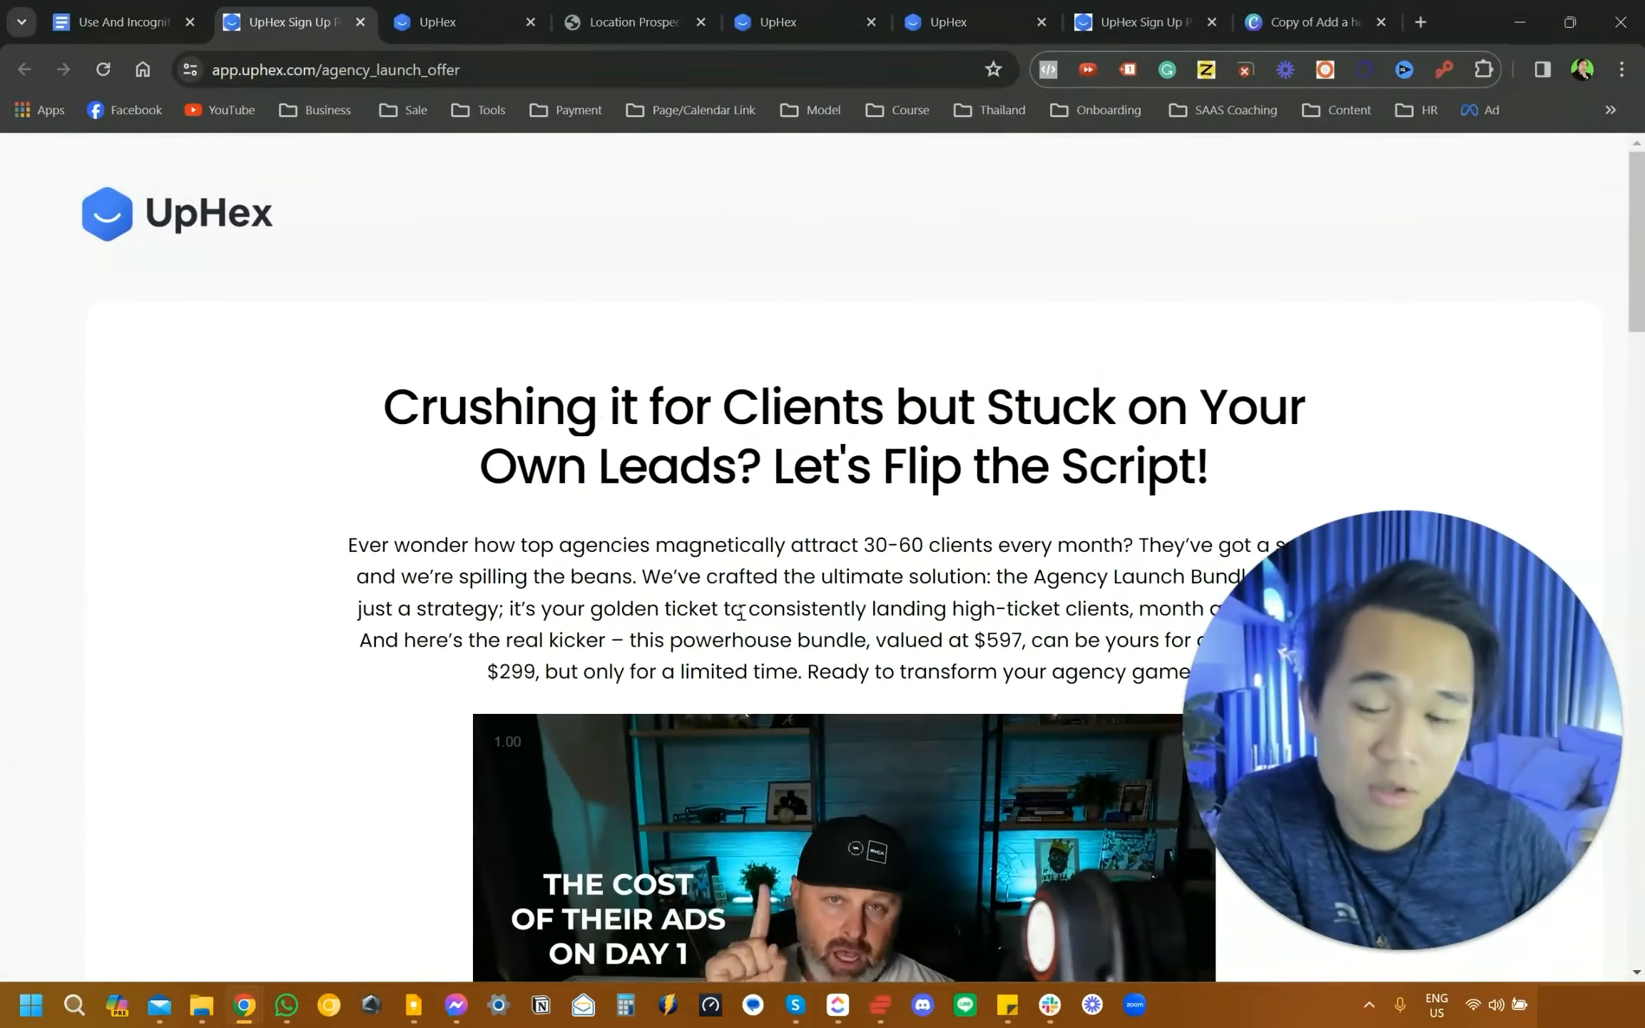
scroll(740, 613, down, 10)
scroll(742, 618, up, 1)
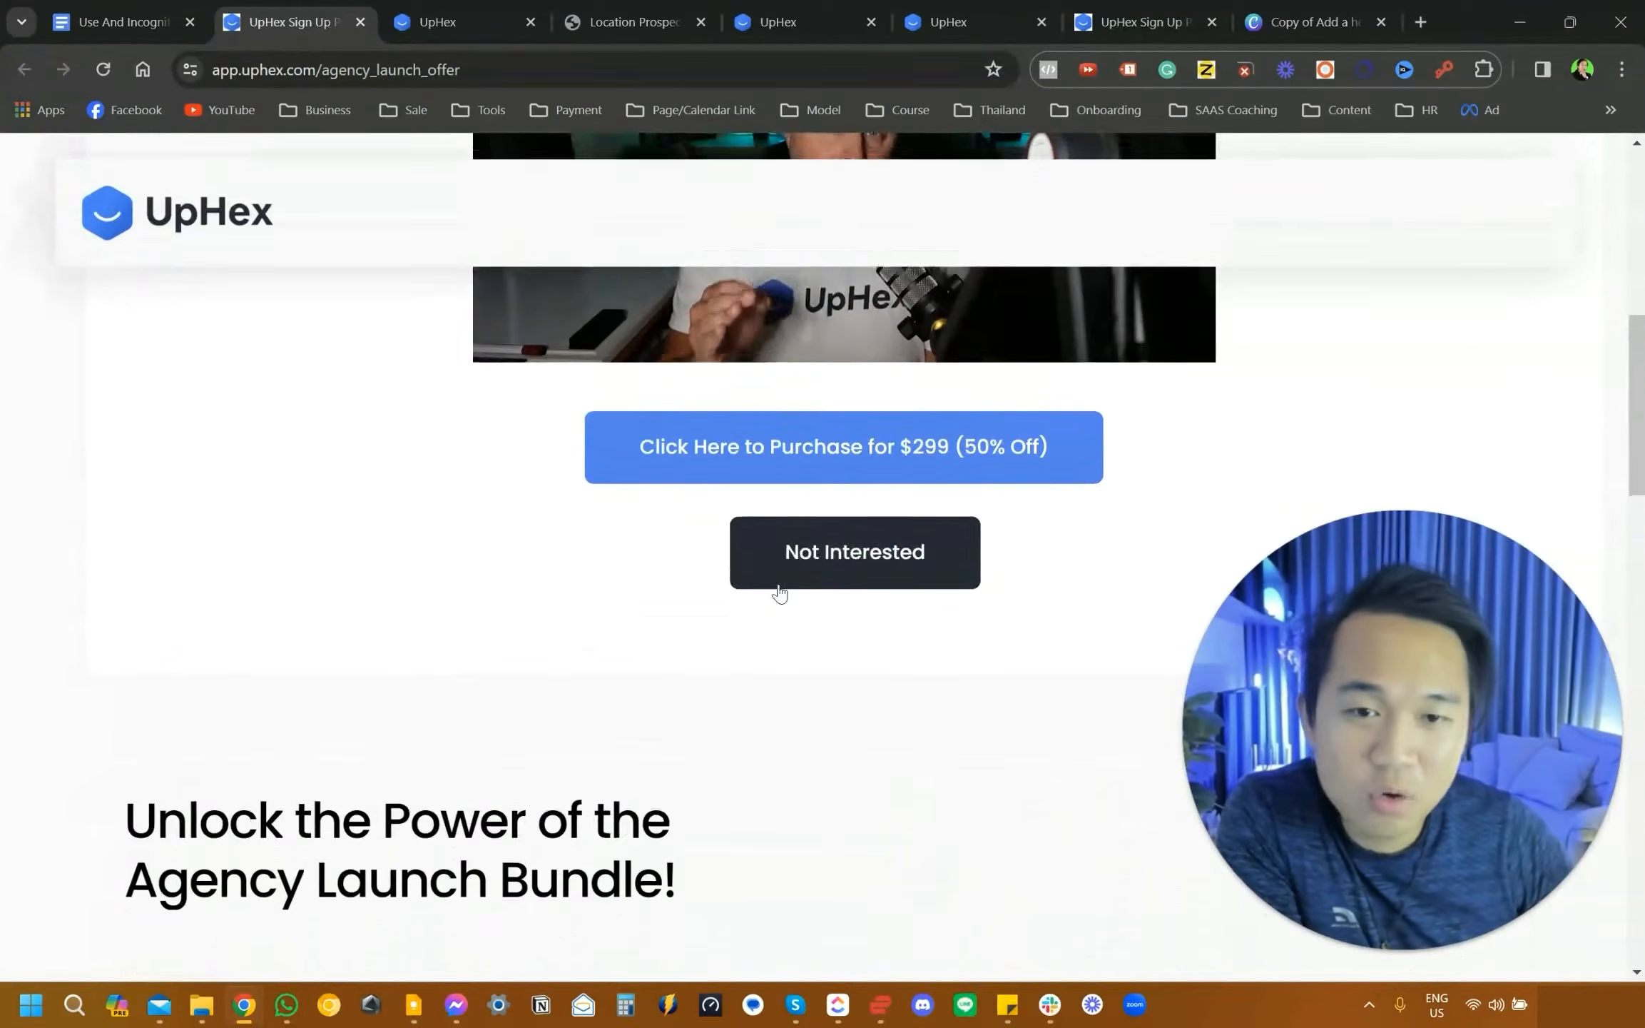
click(812, 567)
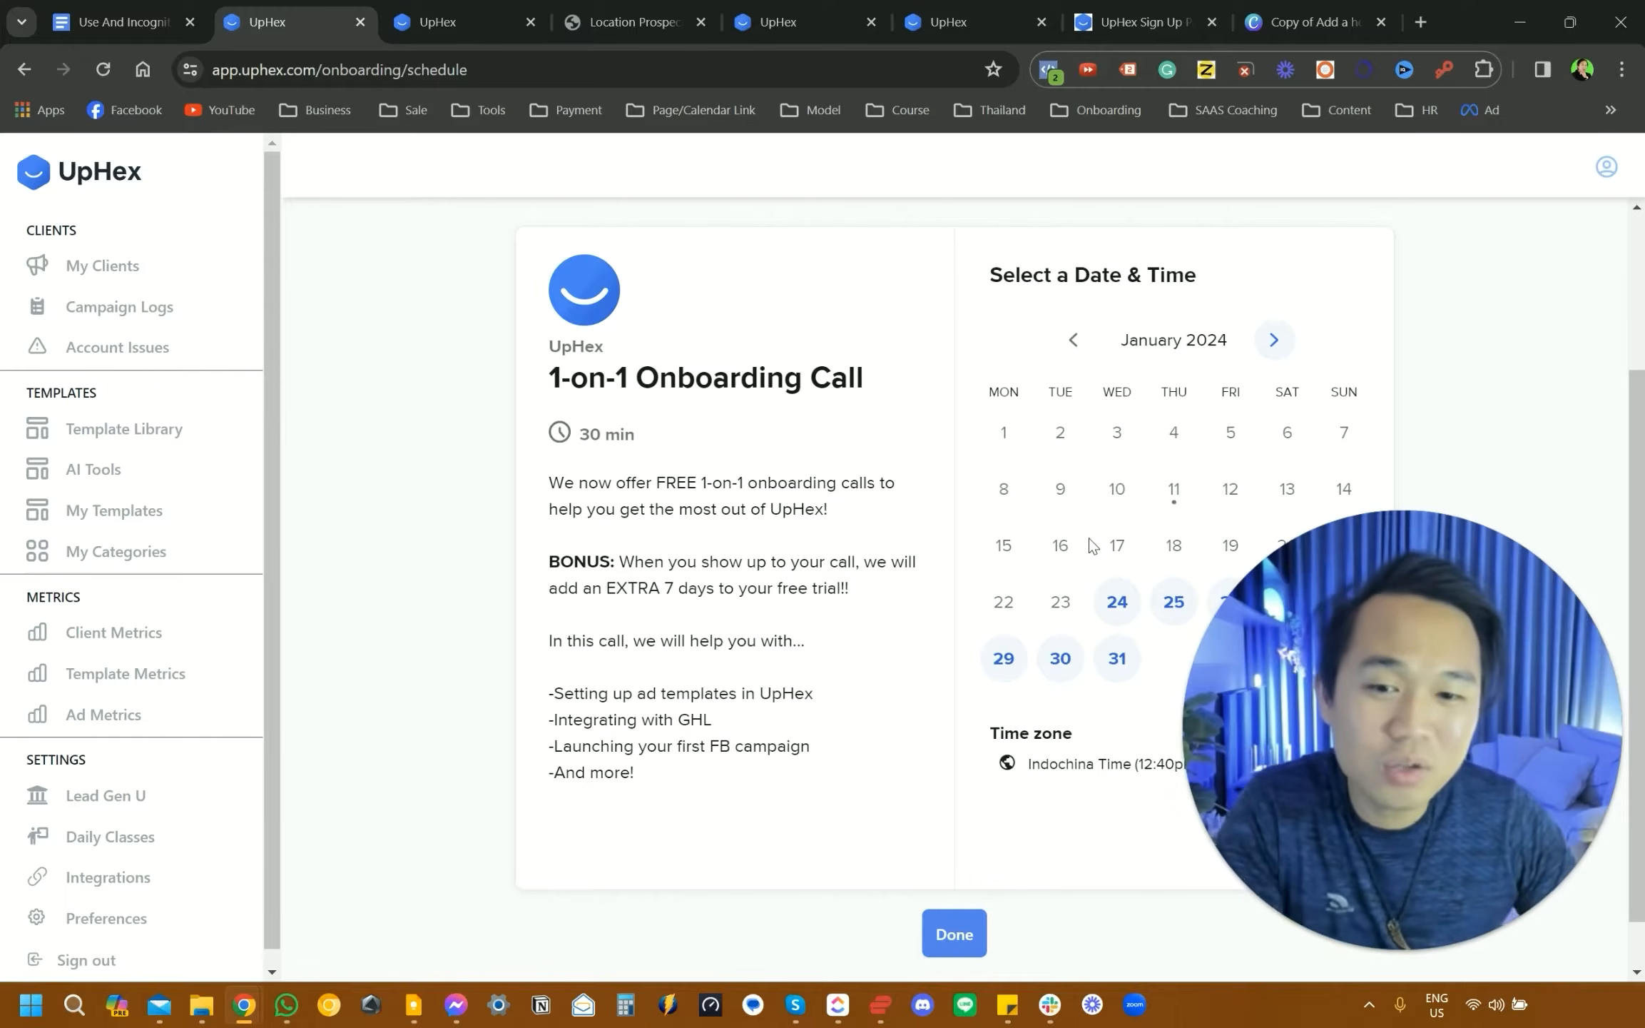
- Examine the free-trial bonus and the duration of the 1-on-1 onboarding call
scroll(996, 597, down, 1)
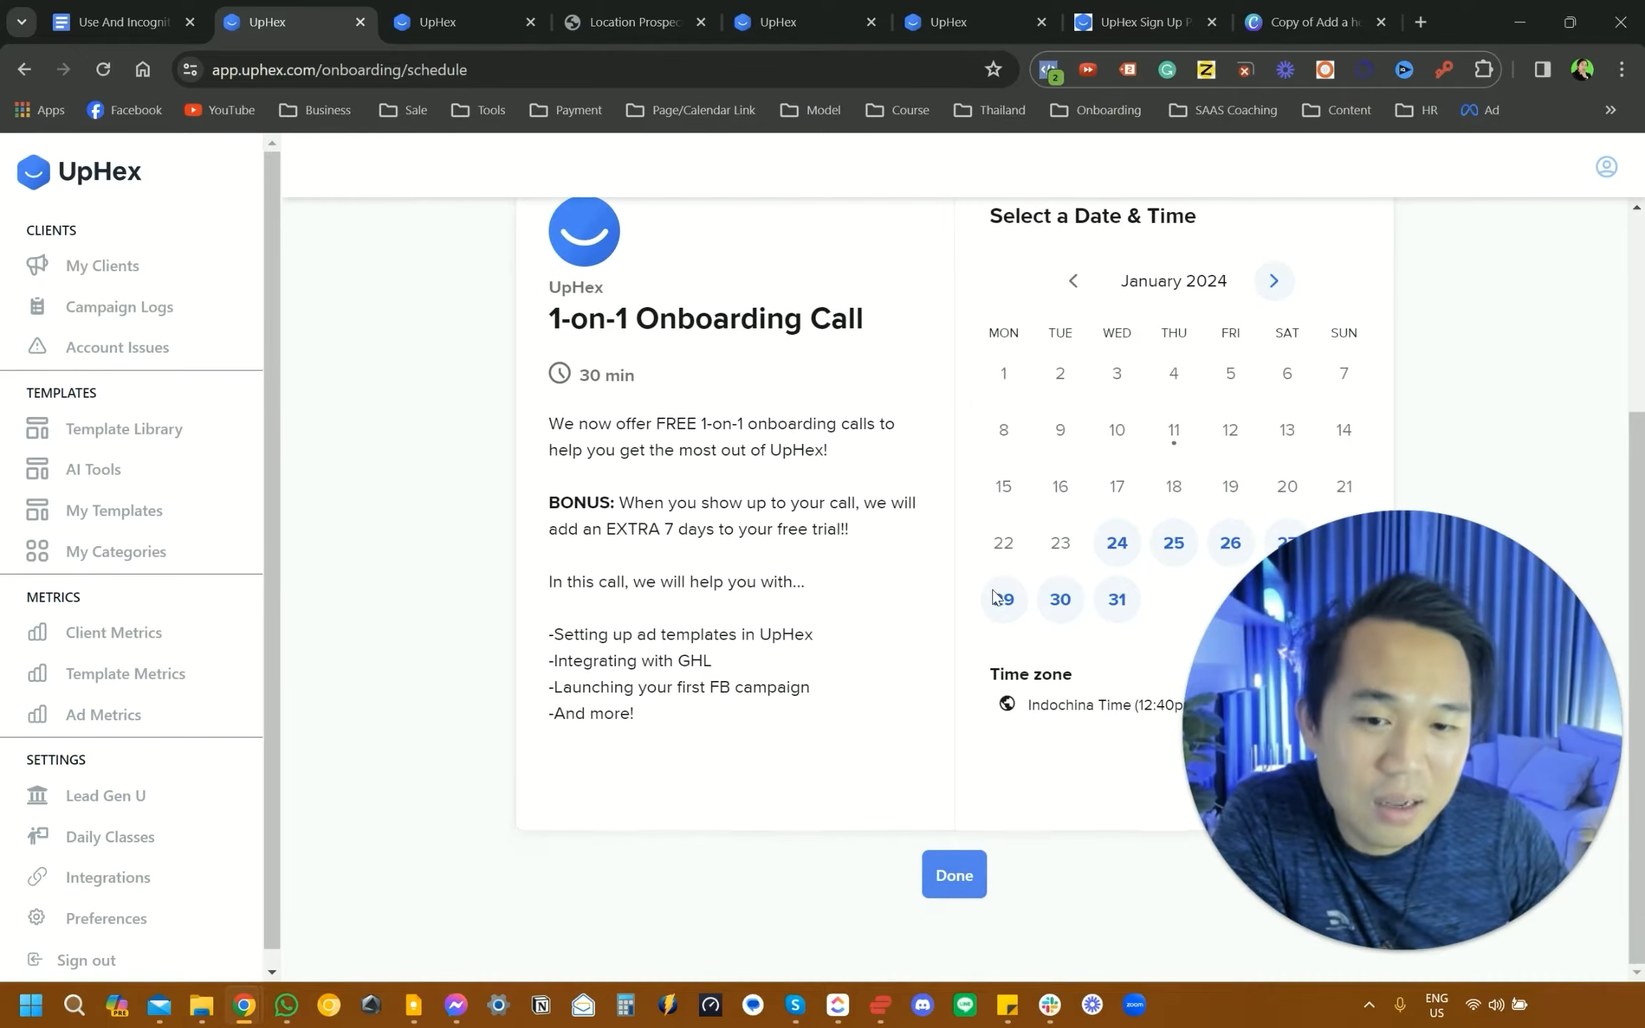
drag(600, 532, 863, 529)
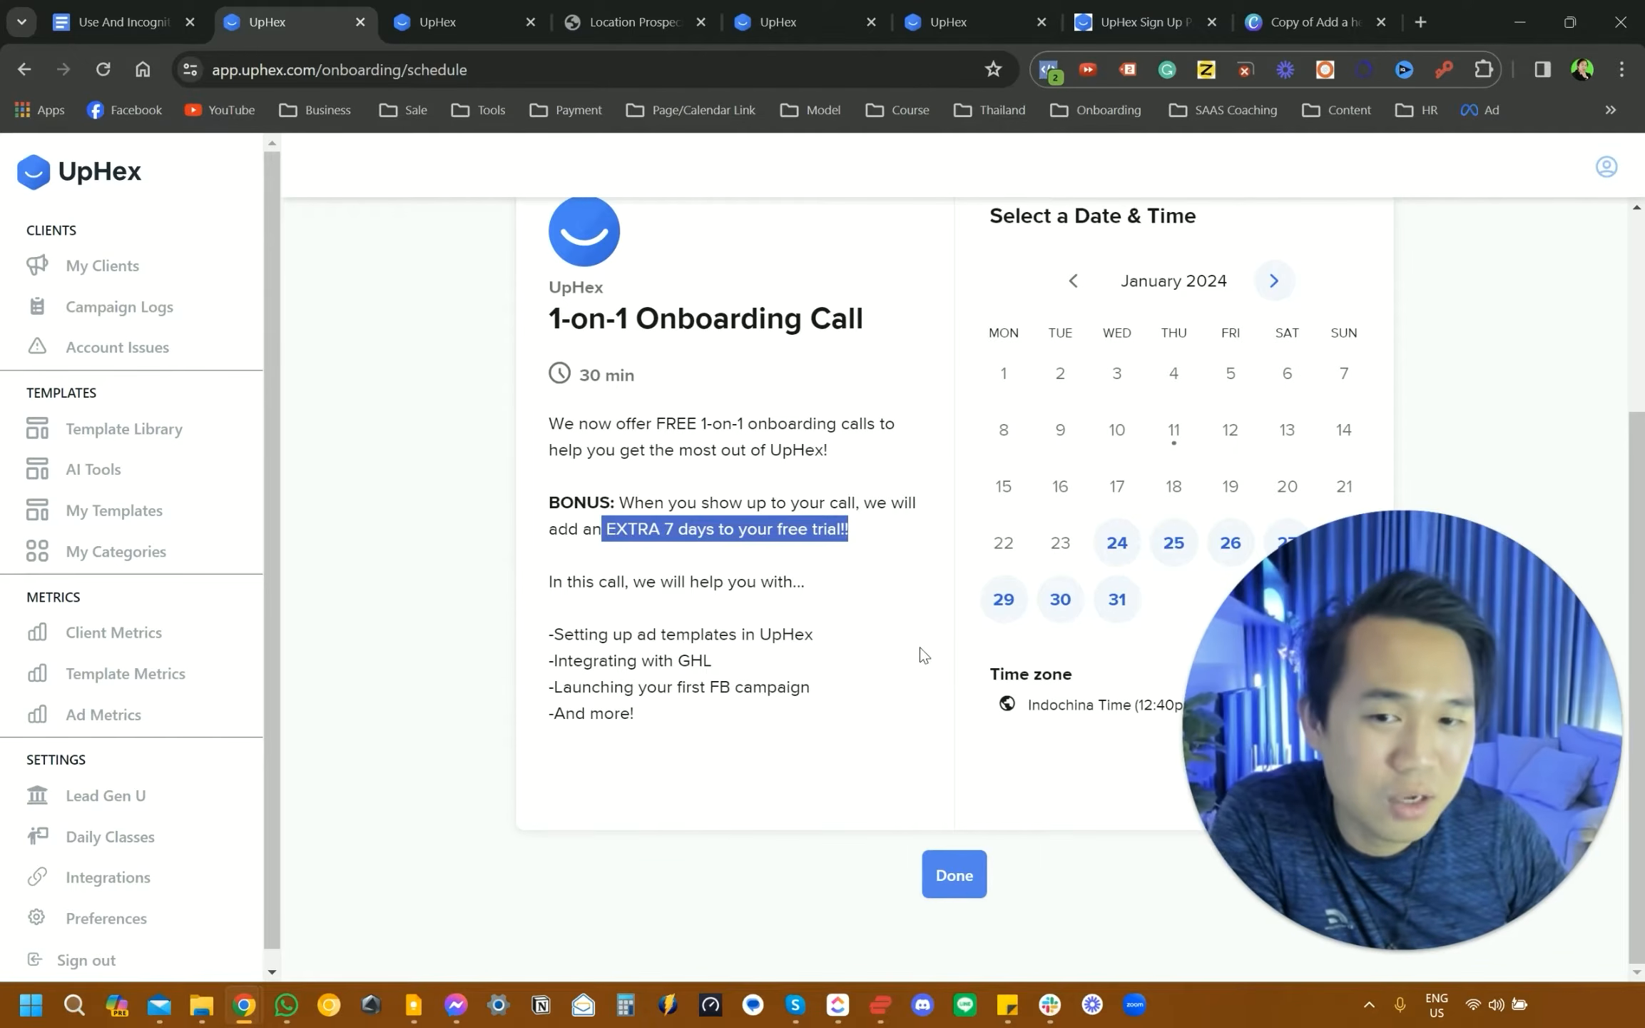
drag(579, 376, 649, 381)
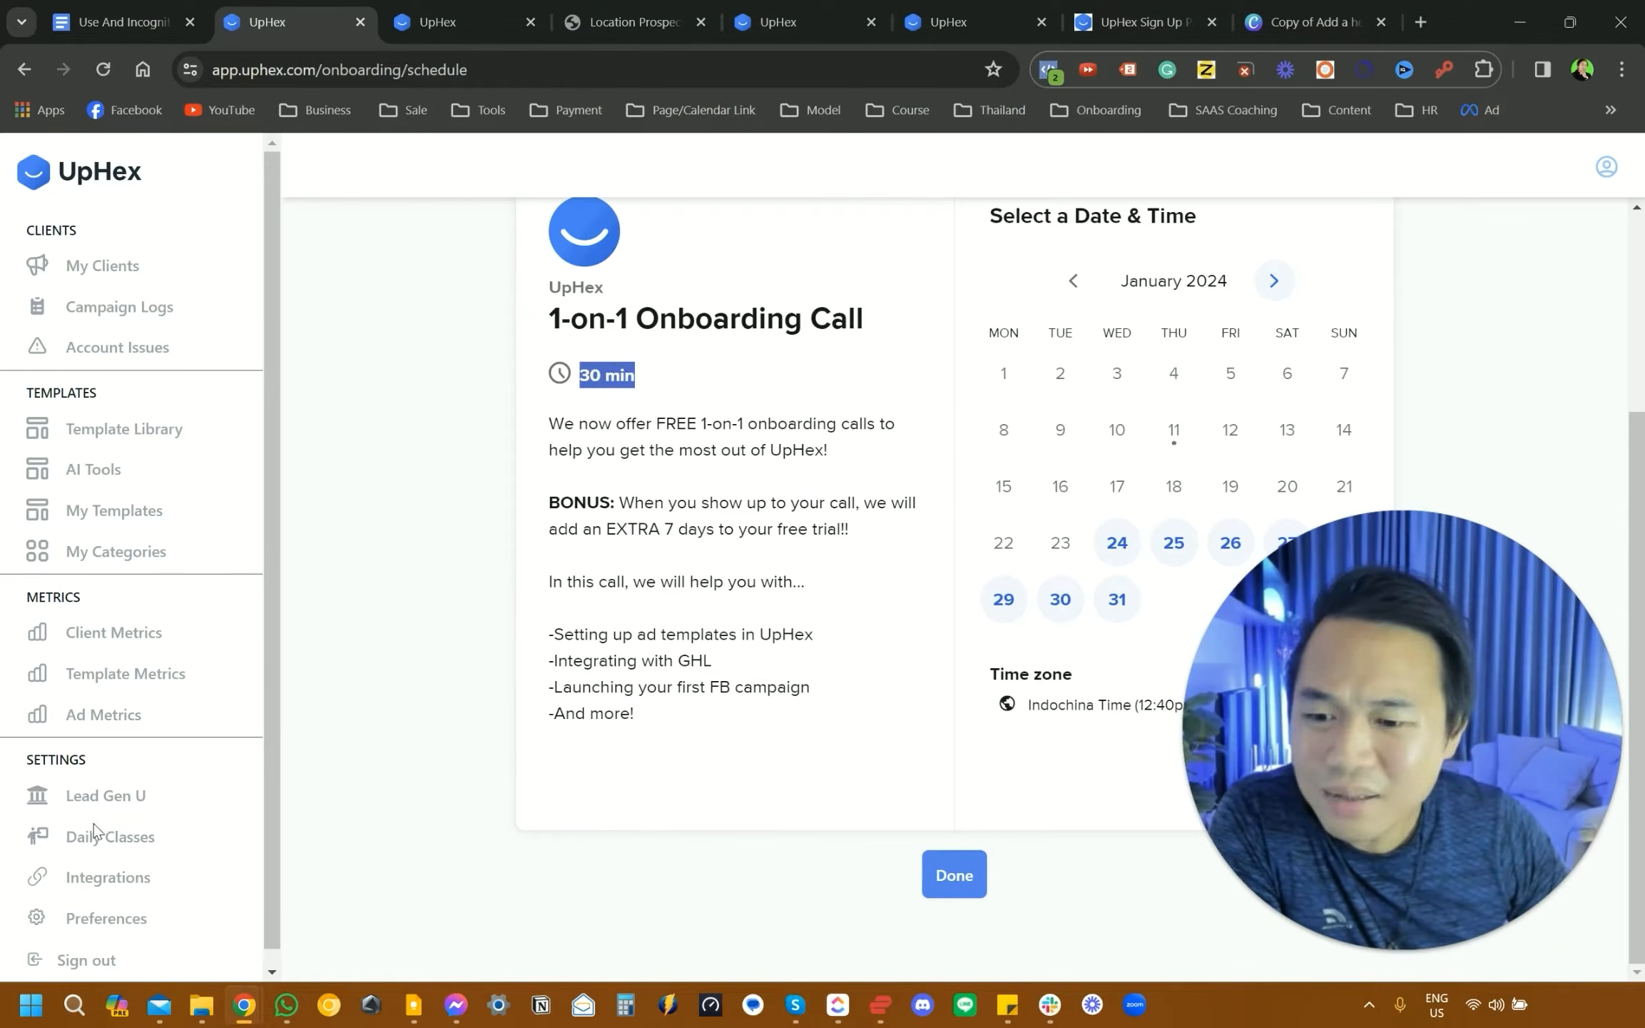
- Open the agency preferences and preview the dark theme, restoring the light theme
scroll(100, 879, down, 1)
click(111, 905)
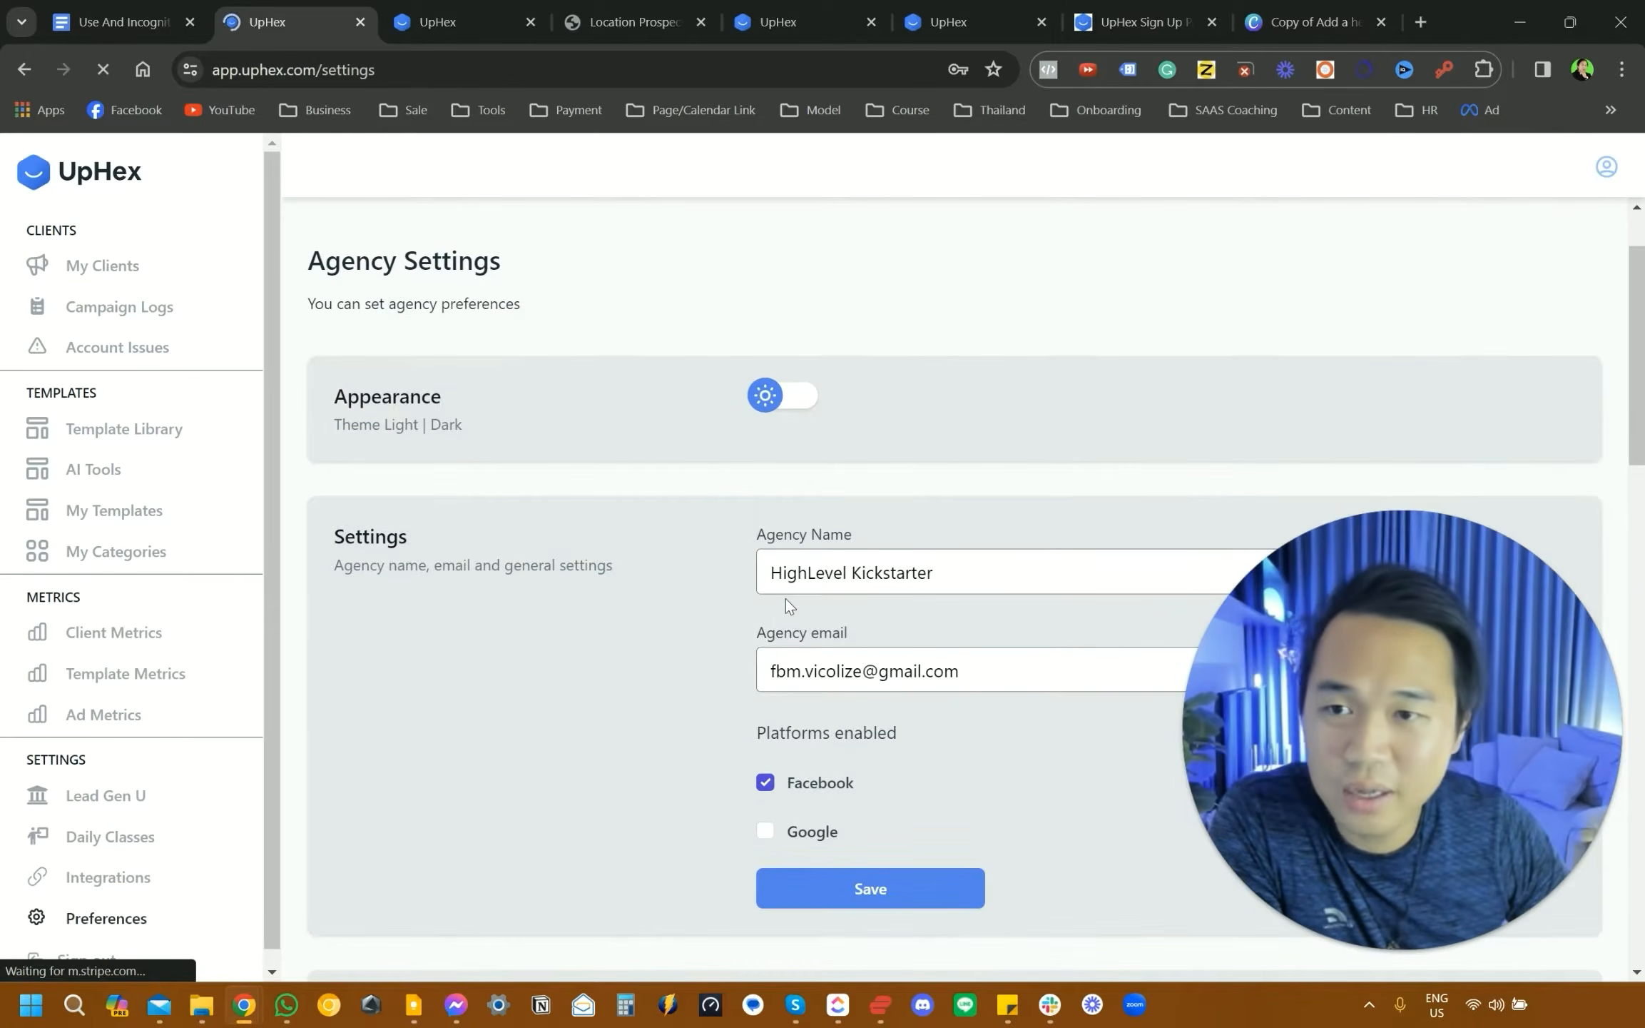
click(792, 404)
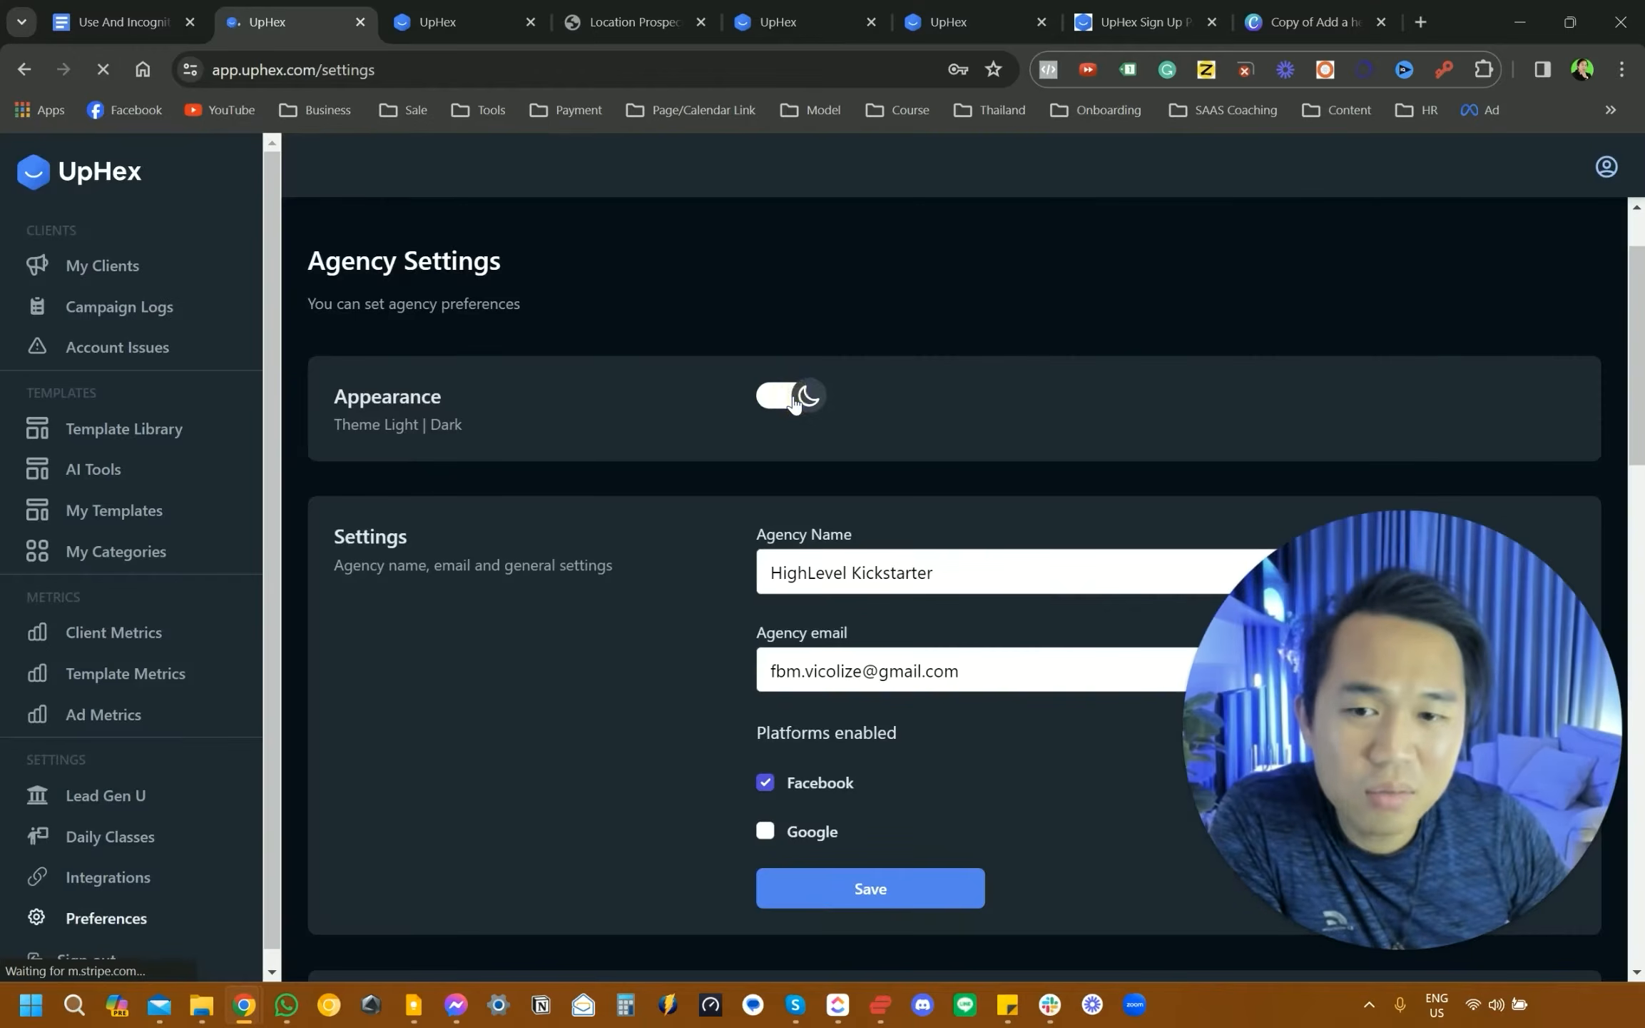
click(792, 403)
- Open the Follow up Snapshot link from the Highlevel integration settings
scroll(741, 713, down, 10)
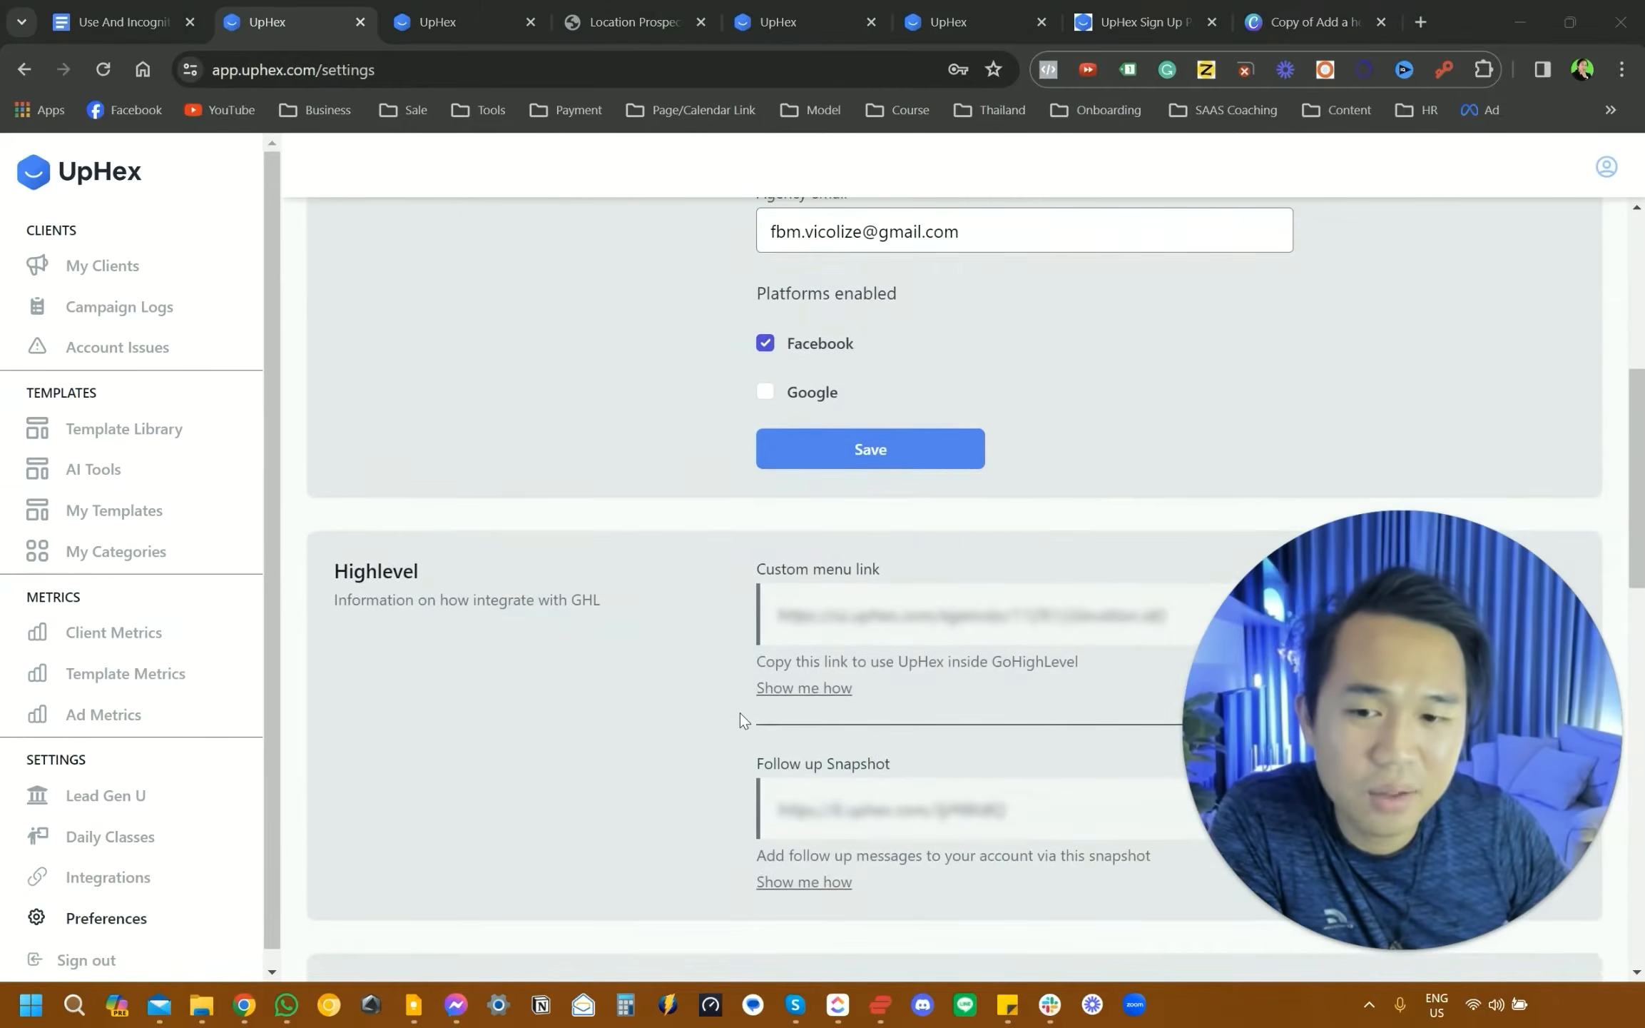
scroll(741, 714, up, 2)
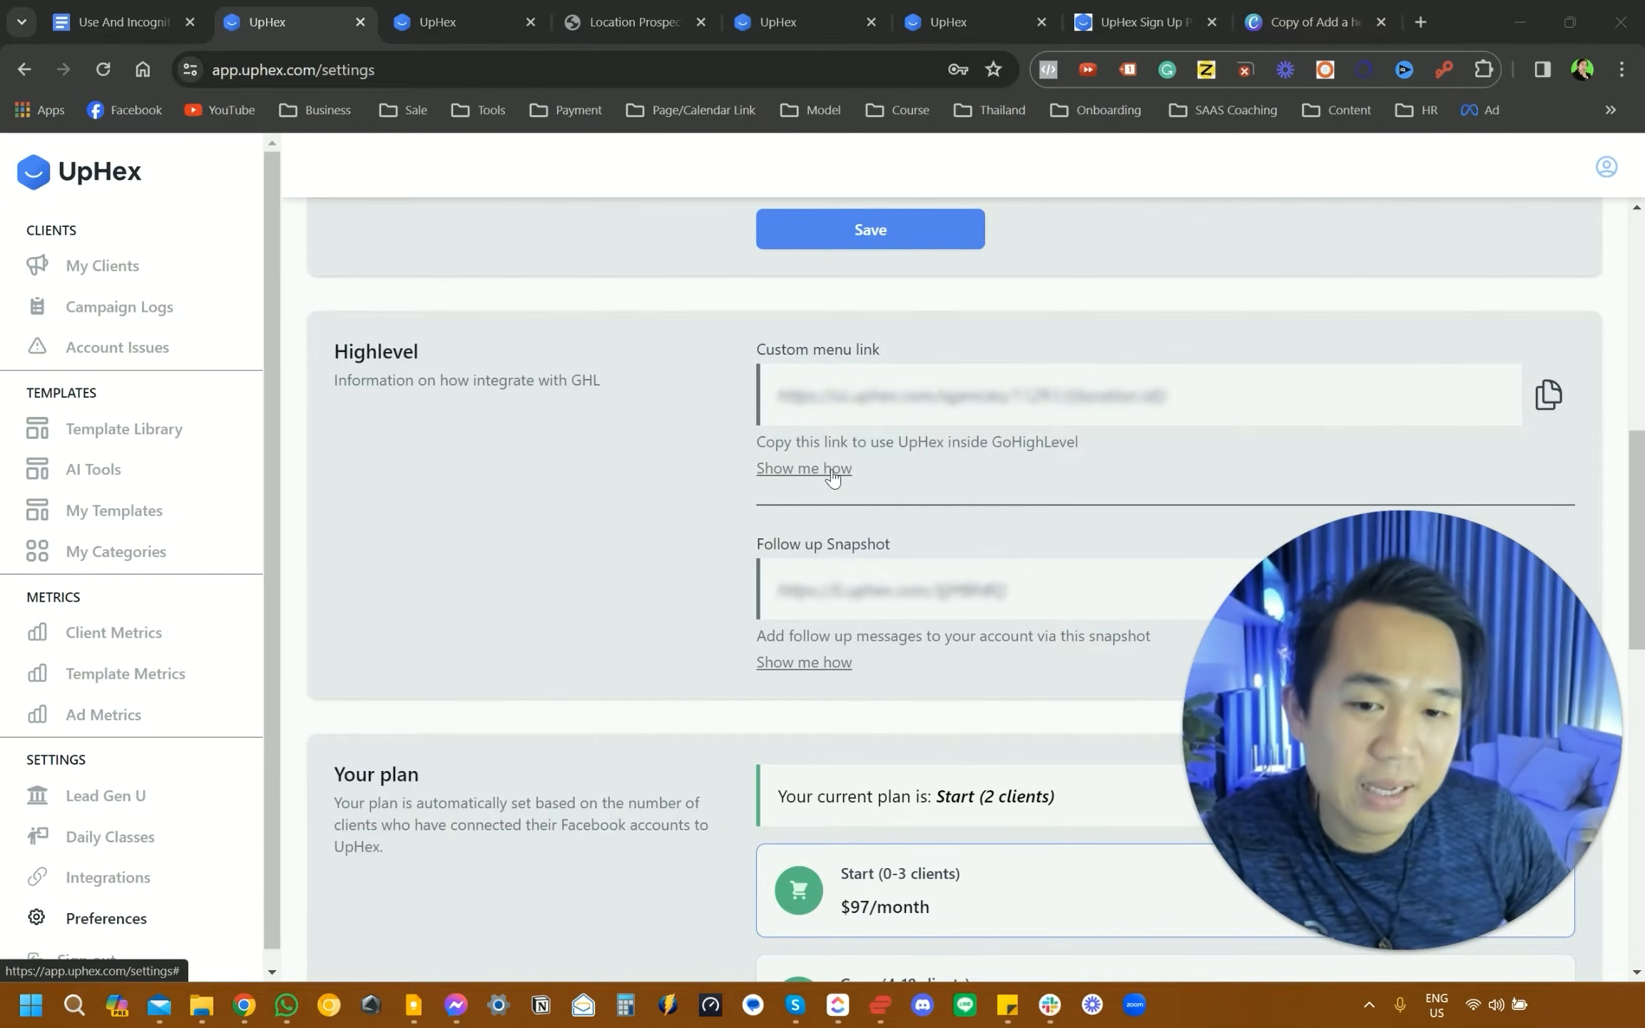
scroll(707, 509, down, 1)
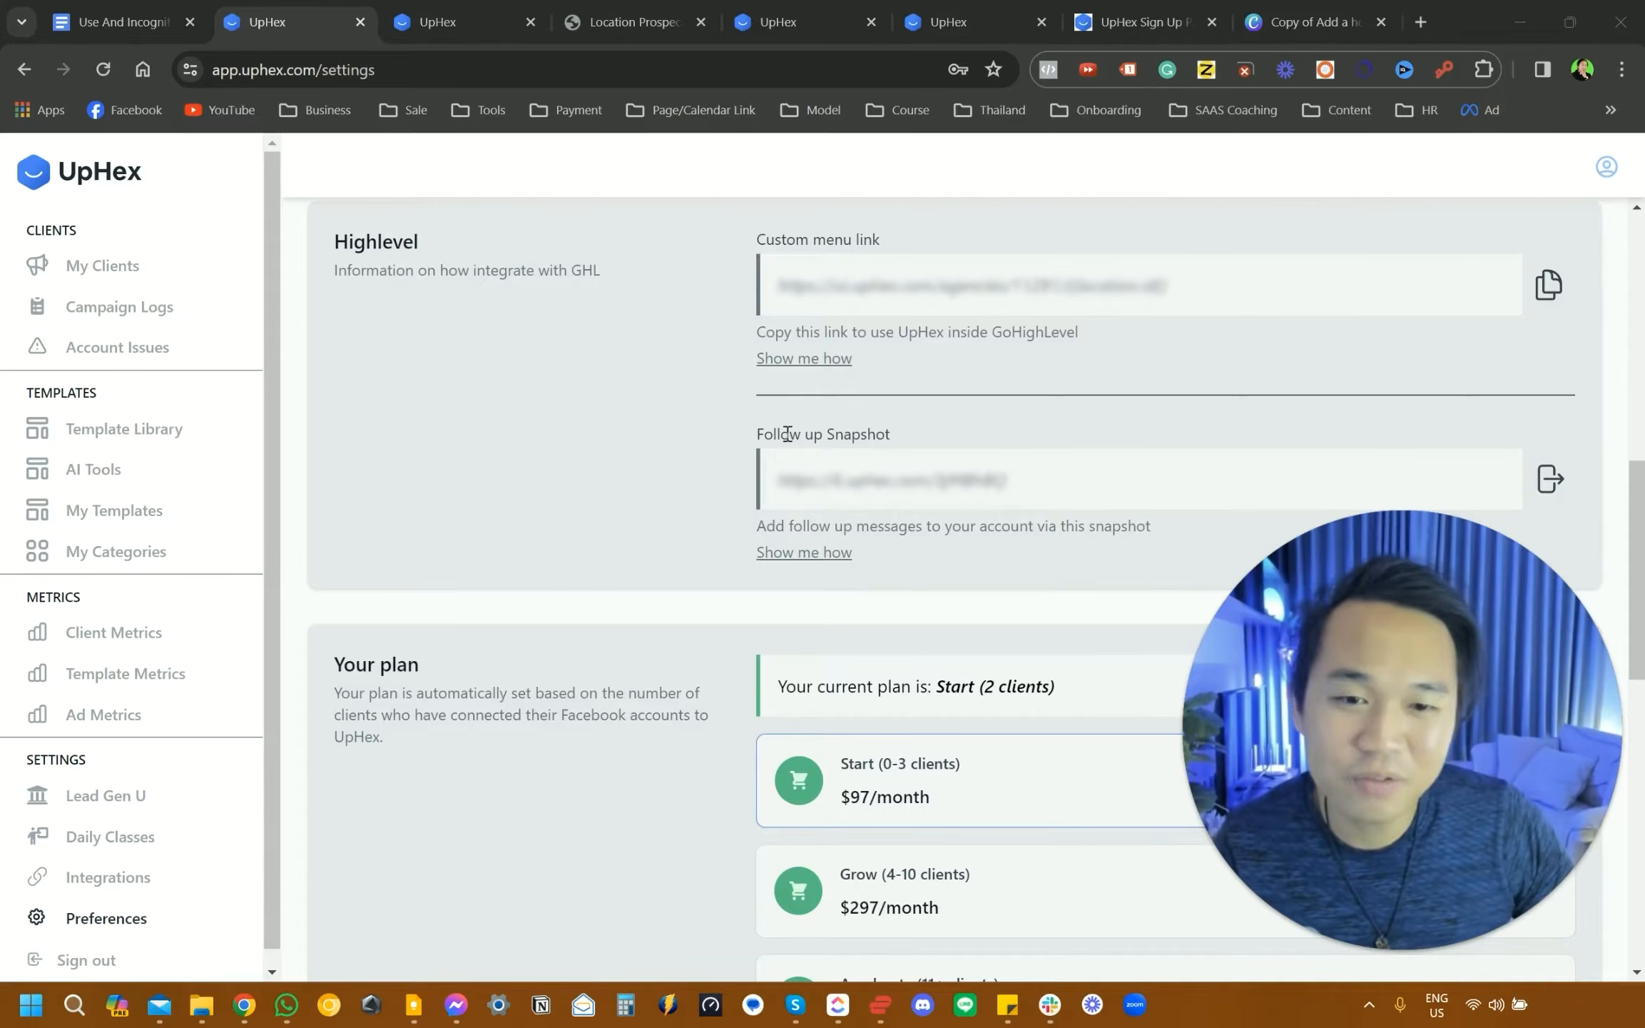
drag(755, 433, 888, 431)
click(1552, 478)
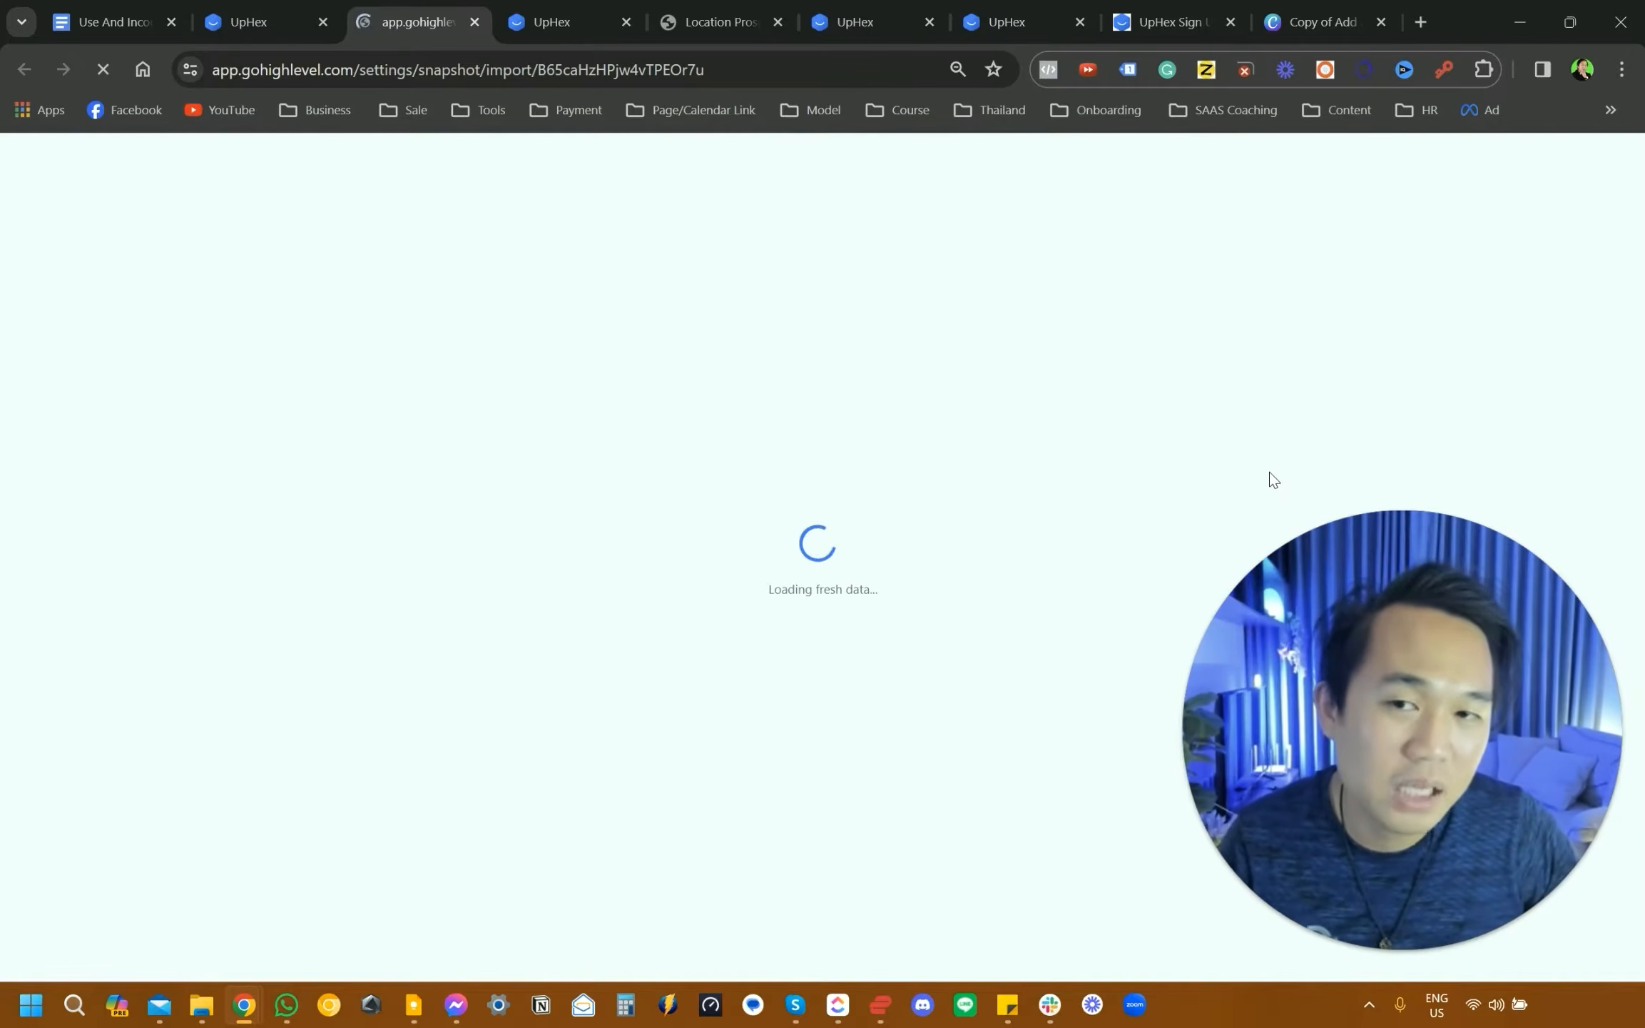
- Return to the UpHex agency settings and compare the client limits and monthly prices of the Start, Grow and Accelerate plans
click(278, 20)
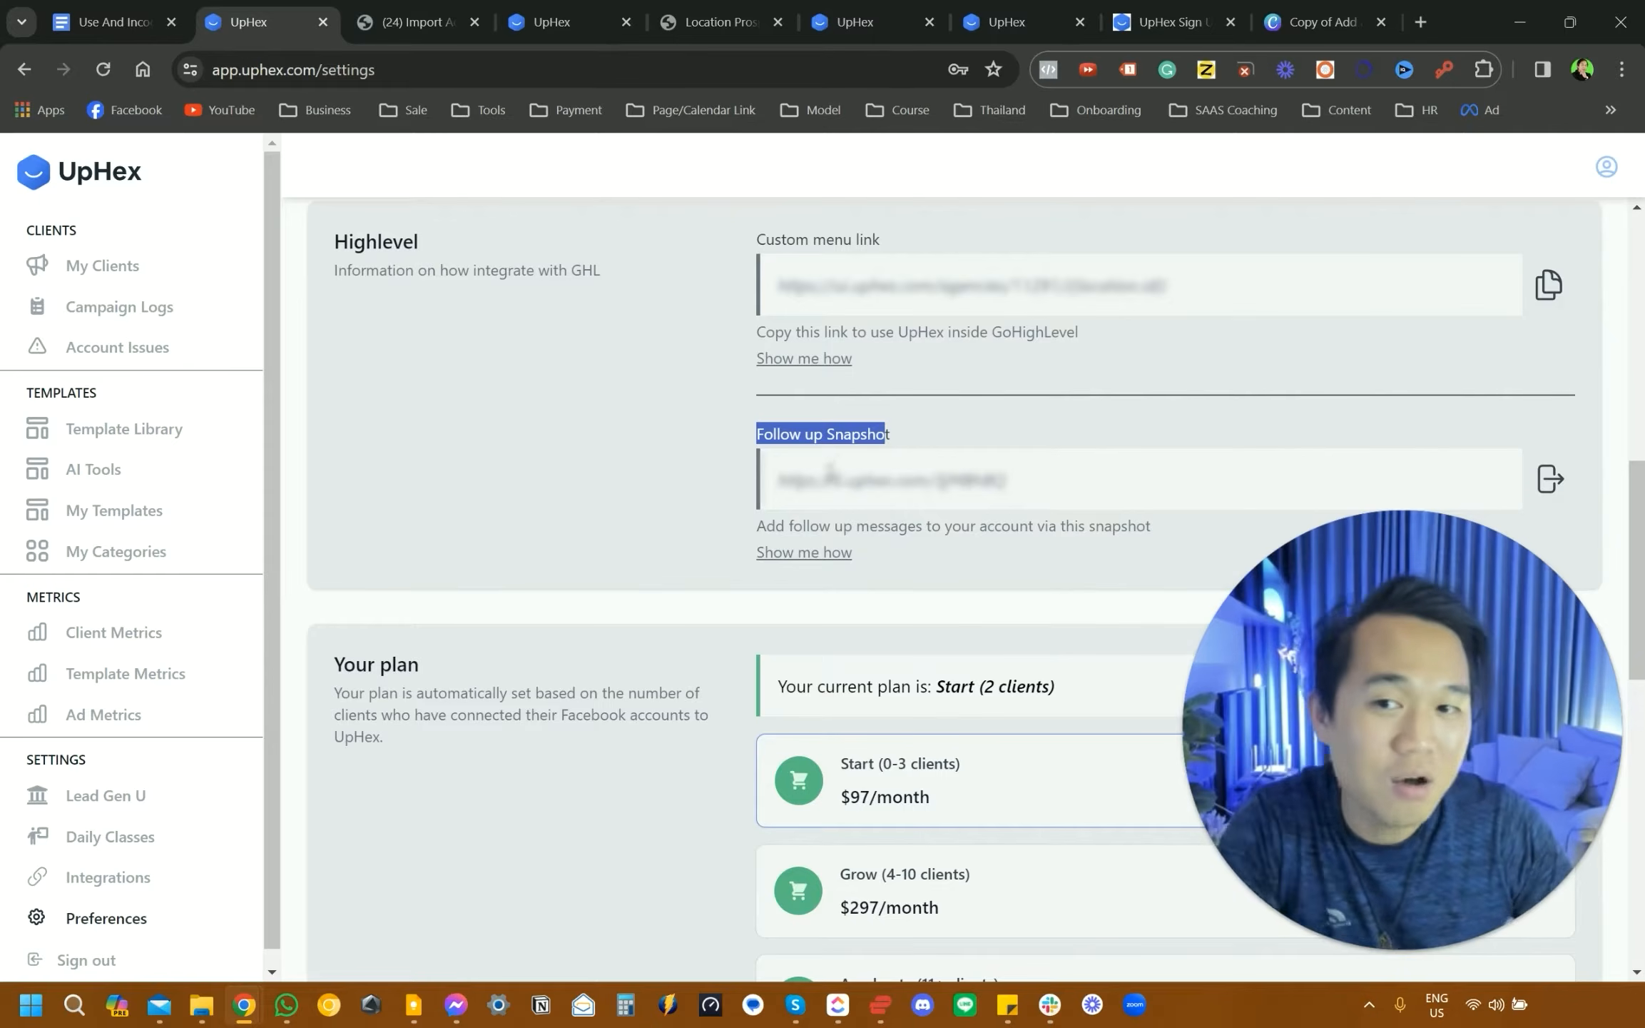
scroll(828, 471, down, 5)
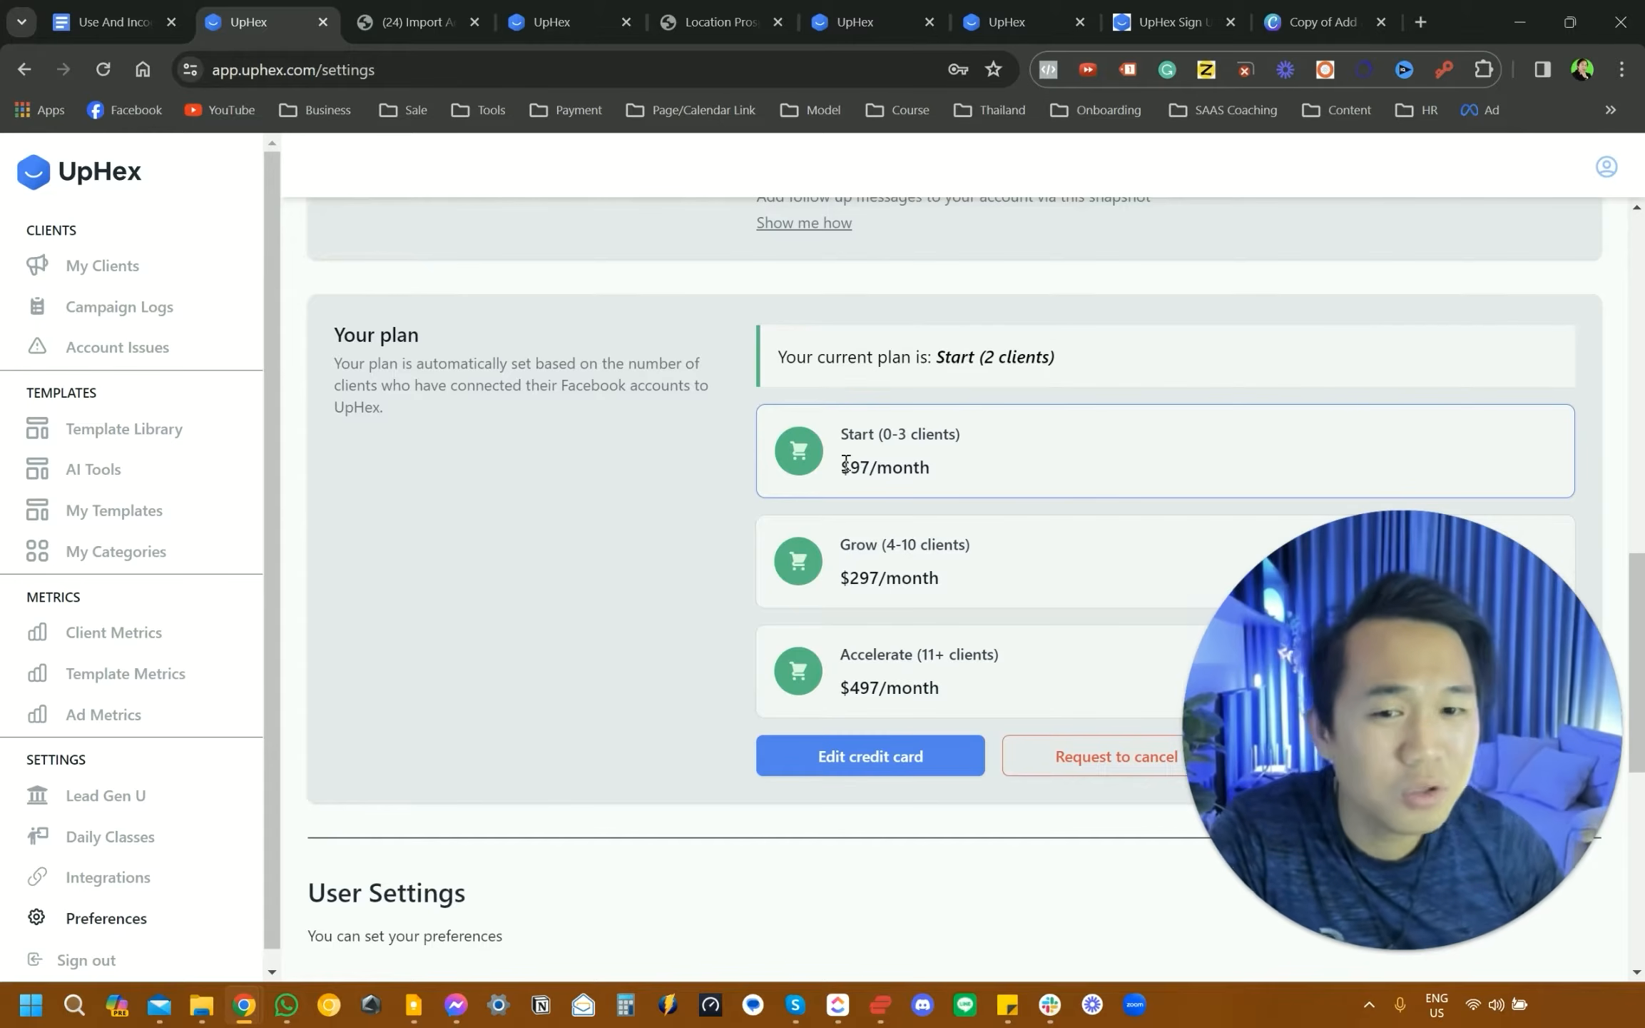
drag(884, 435, 869, 471)
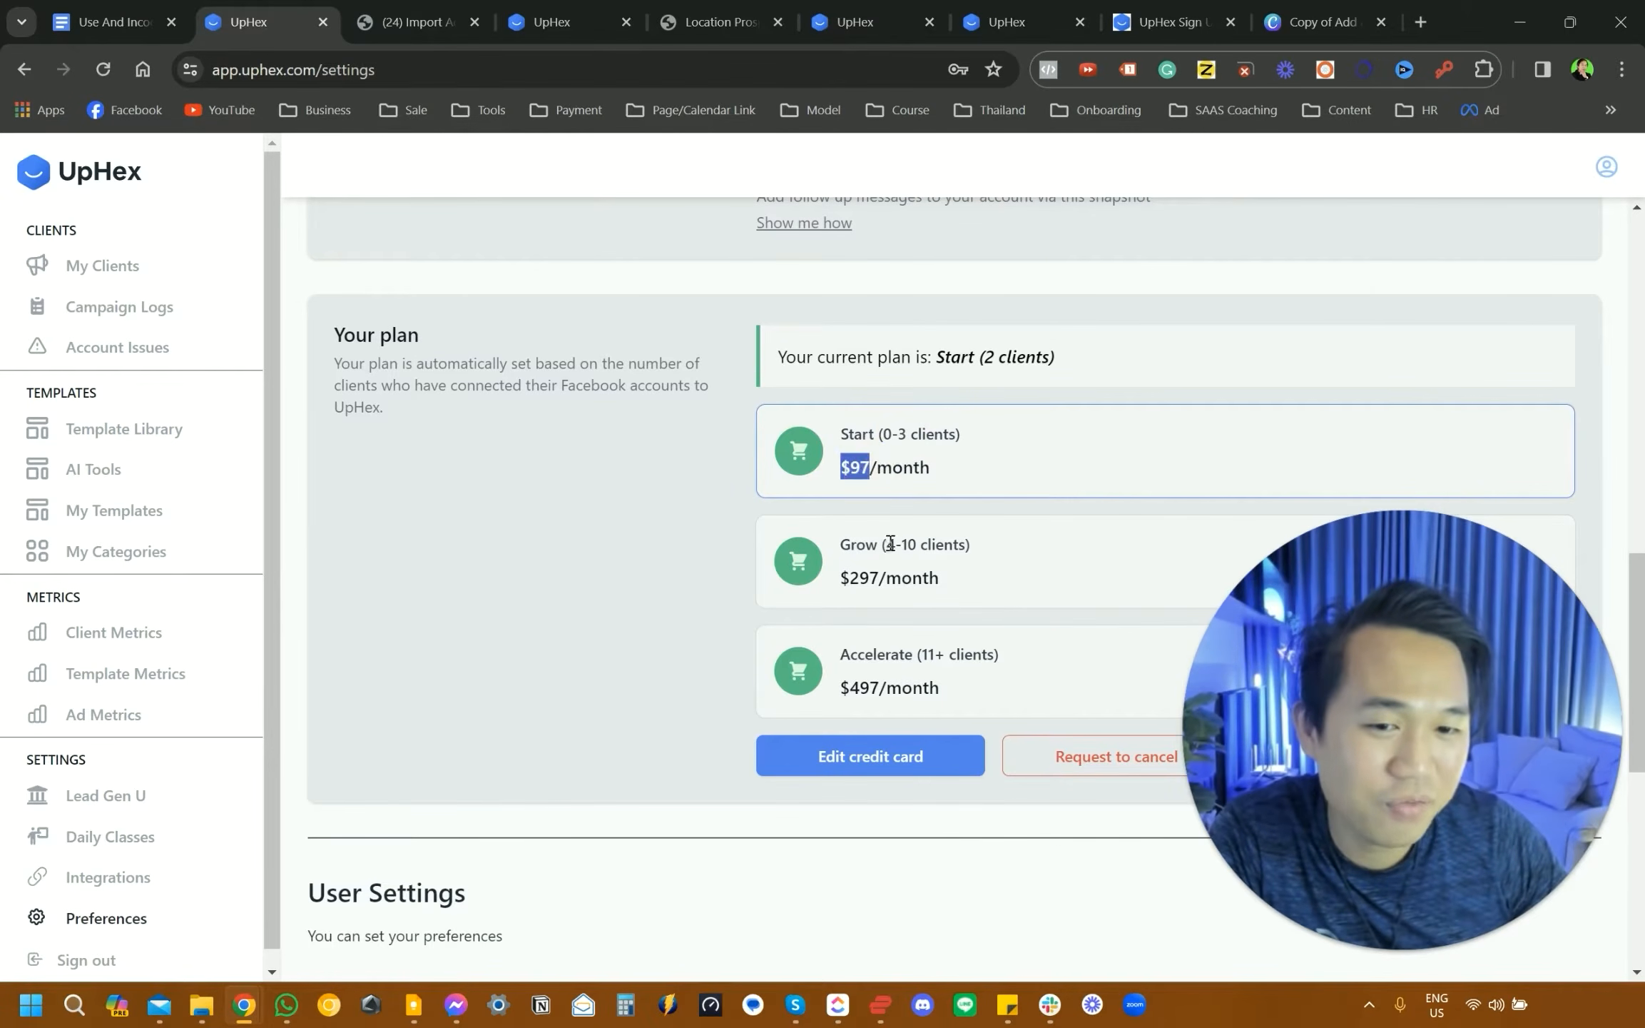
mouse_move(887, 545)
mouse_down()
mouse_move(923, 551)
mouse_move(874, 576)
mouse_move(890, 575)
mouse_up()
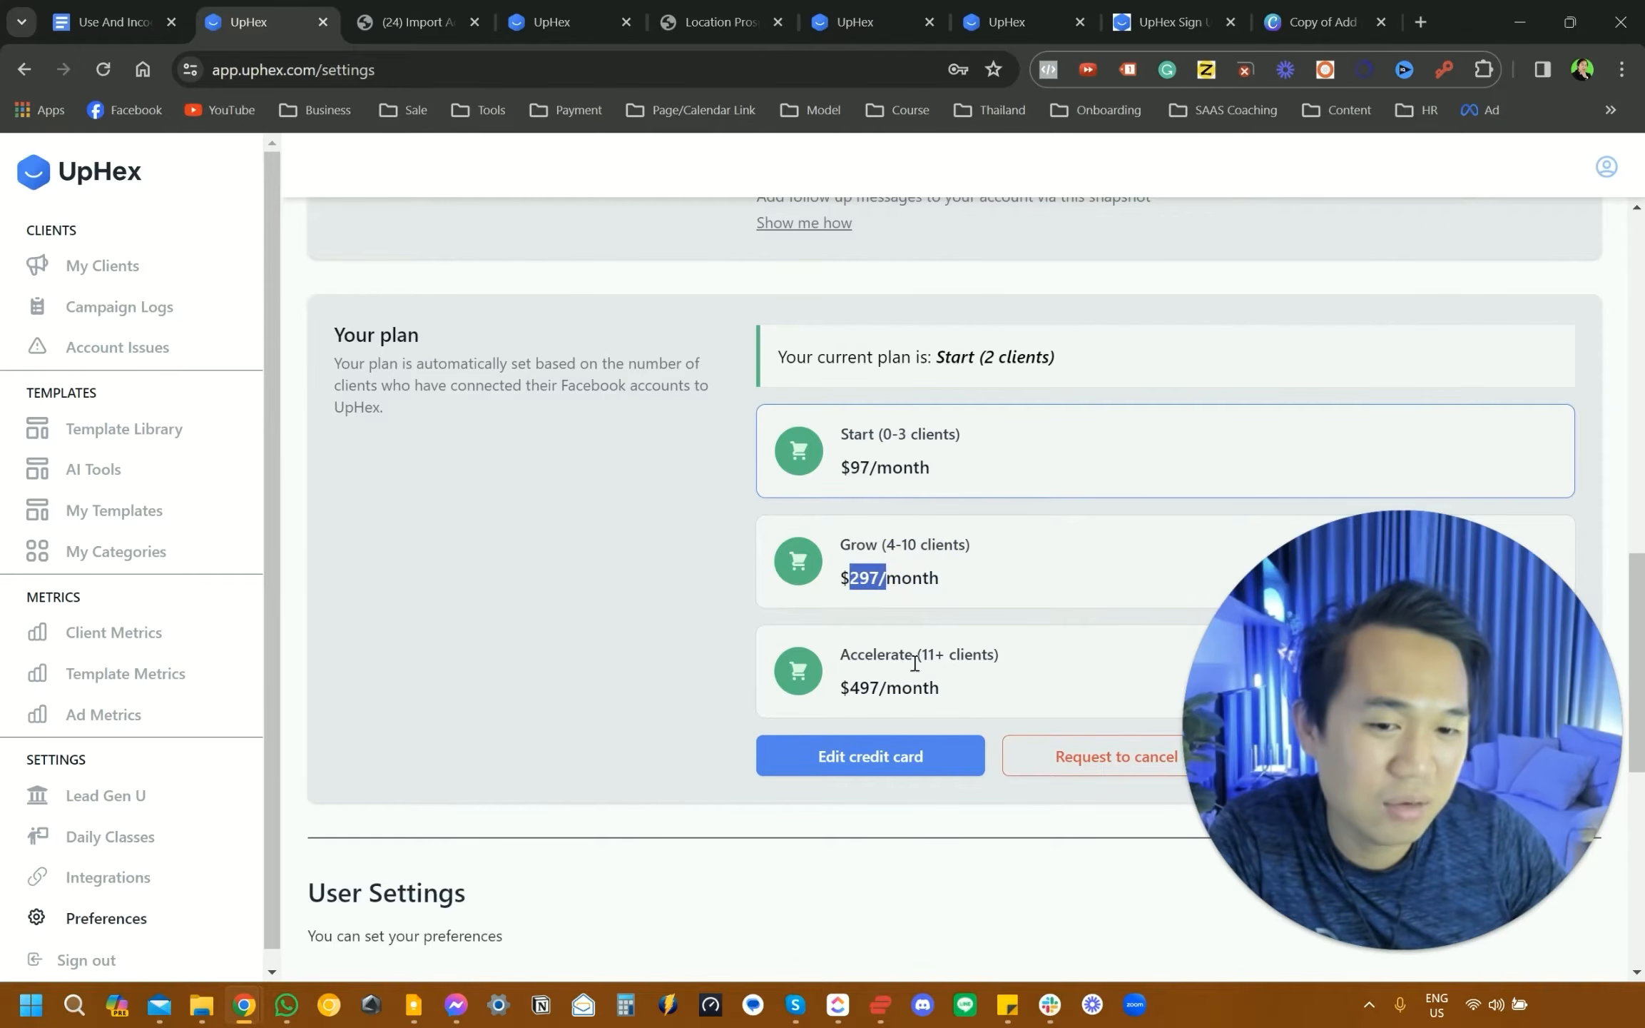
click(924, 655)
drag(846, 688, 912, 689)
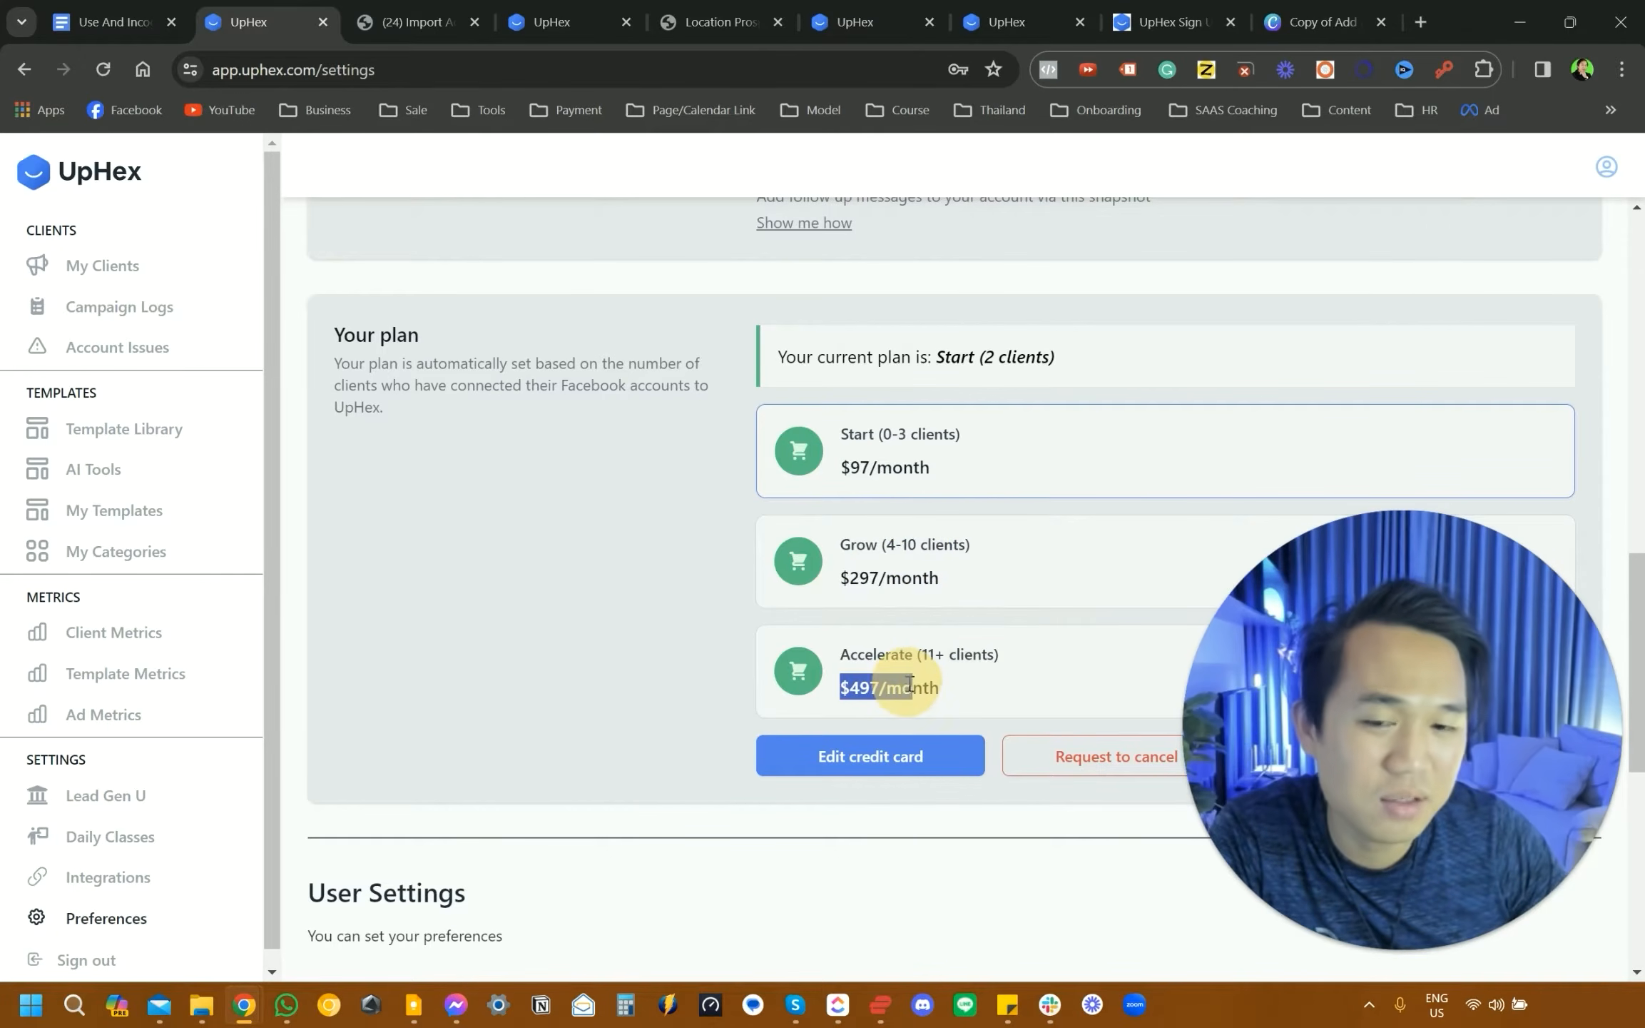
scroll(860, 664, up, 2)
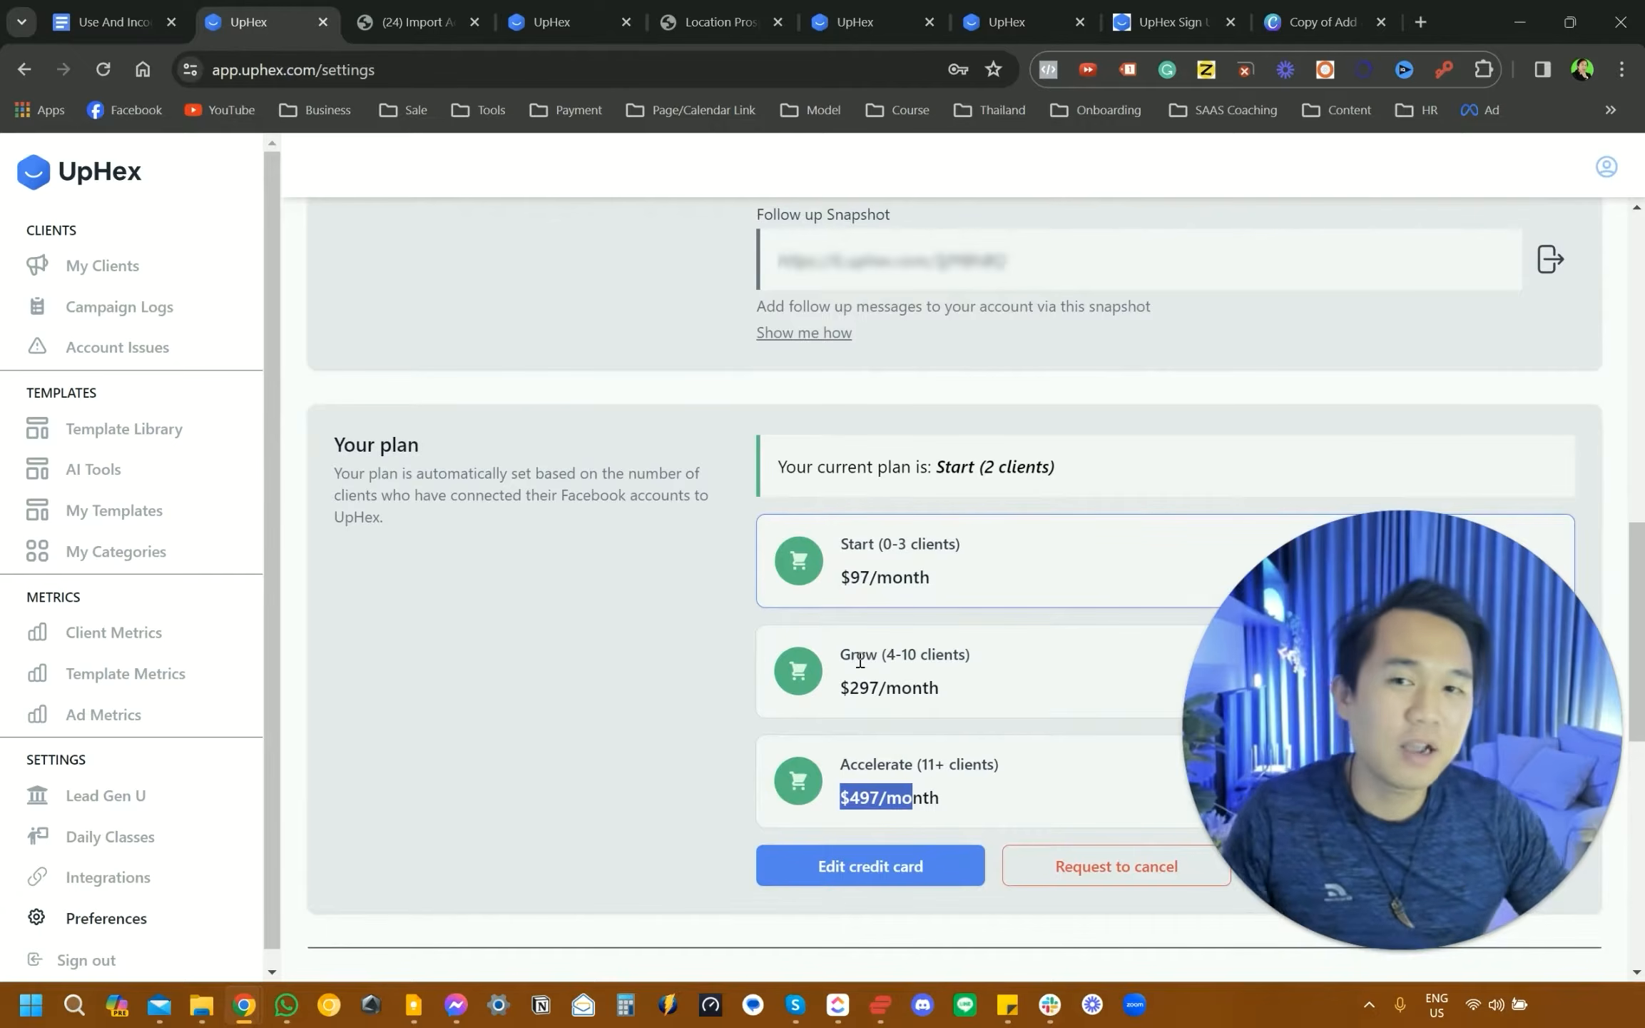
drag(851, 577, 892, 576)
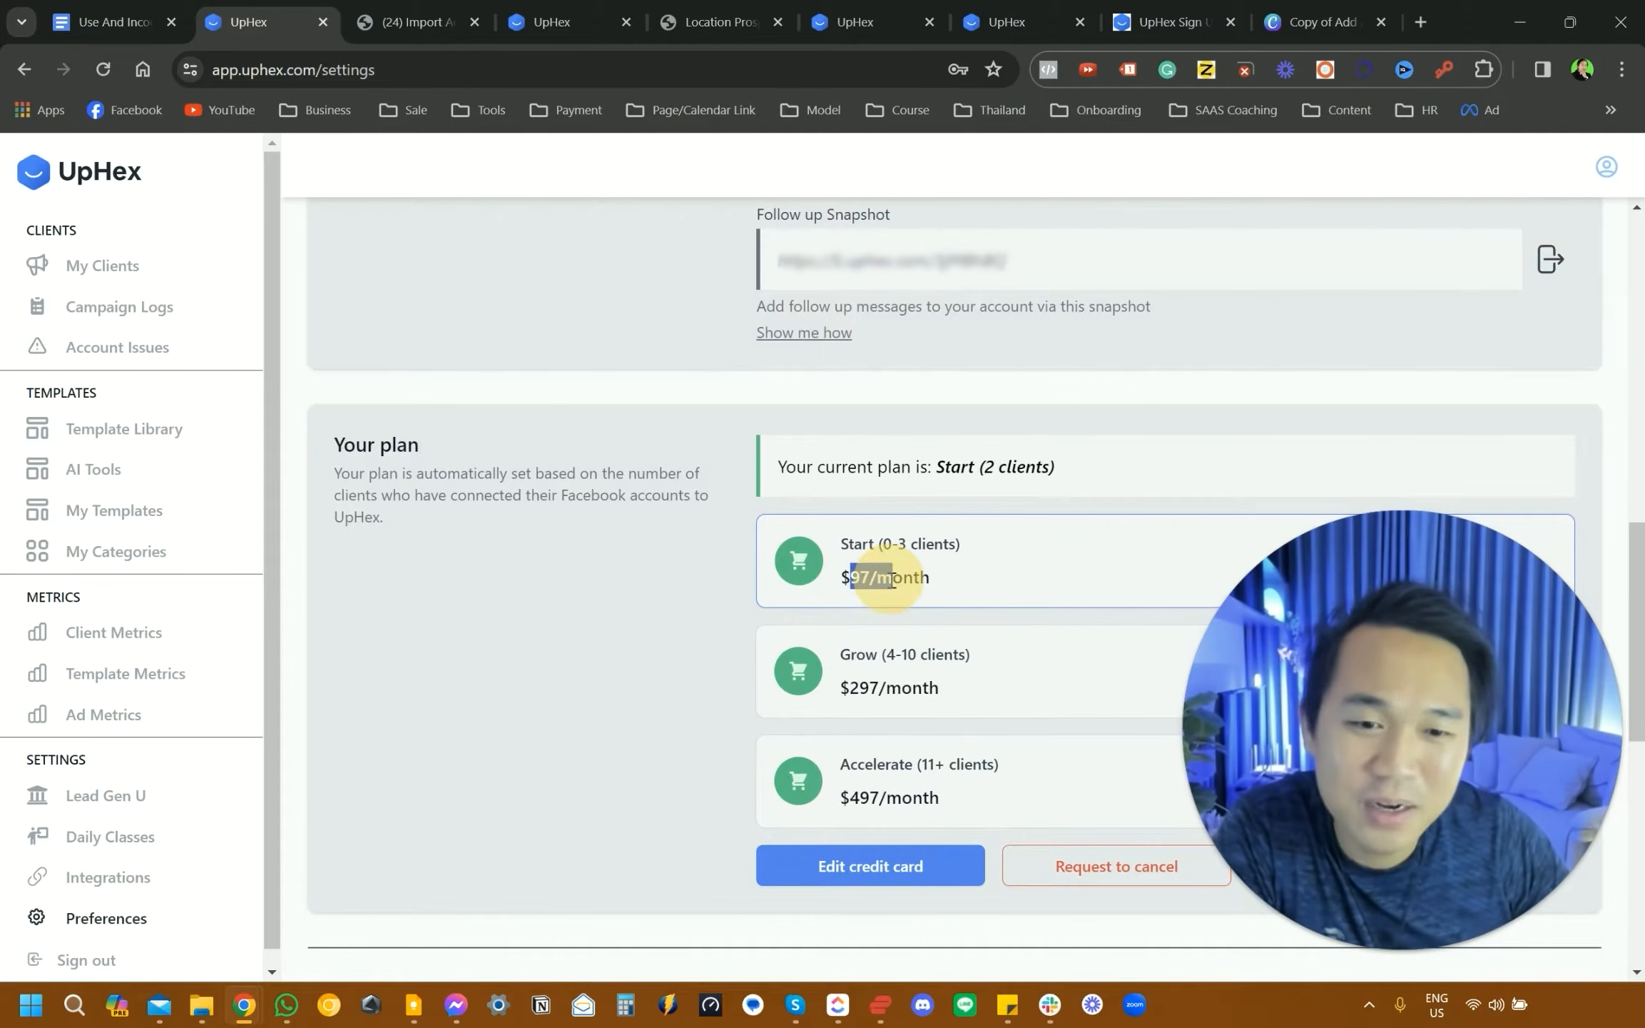
scroll(861, 639, down, 4)
scroll(857, 653, up, 2)
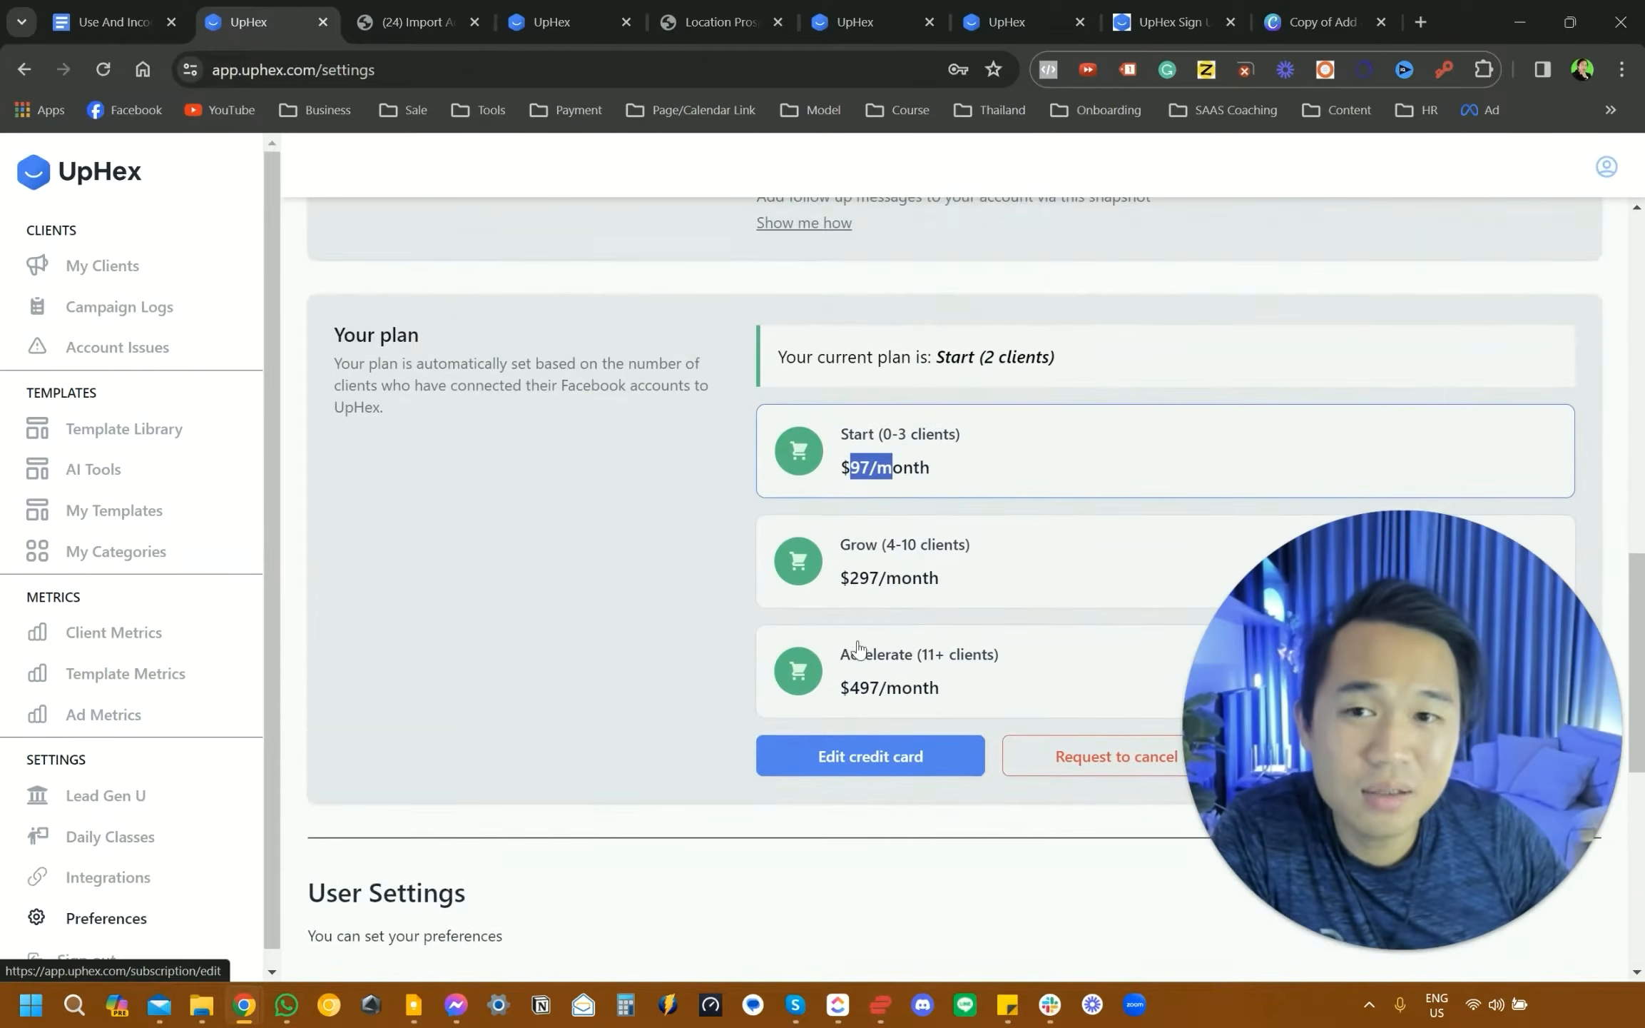
scroll(849, 645, up, 2)
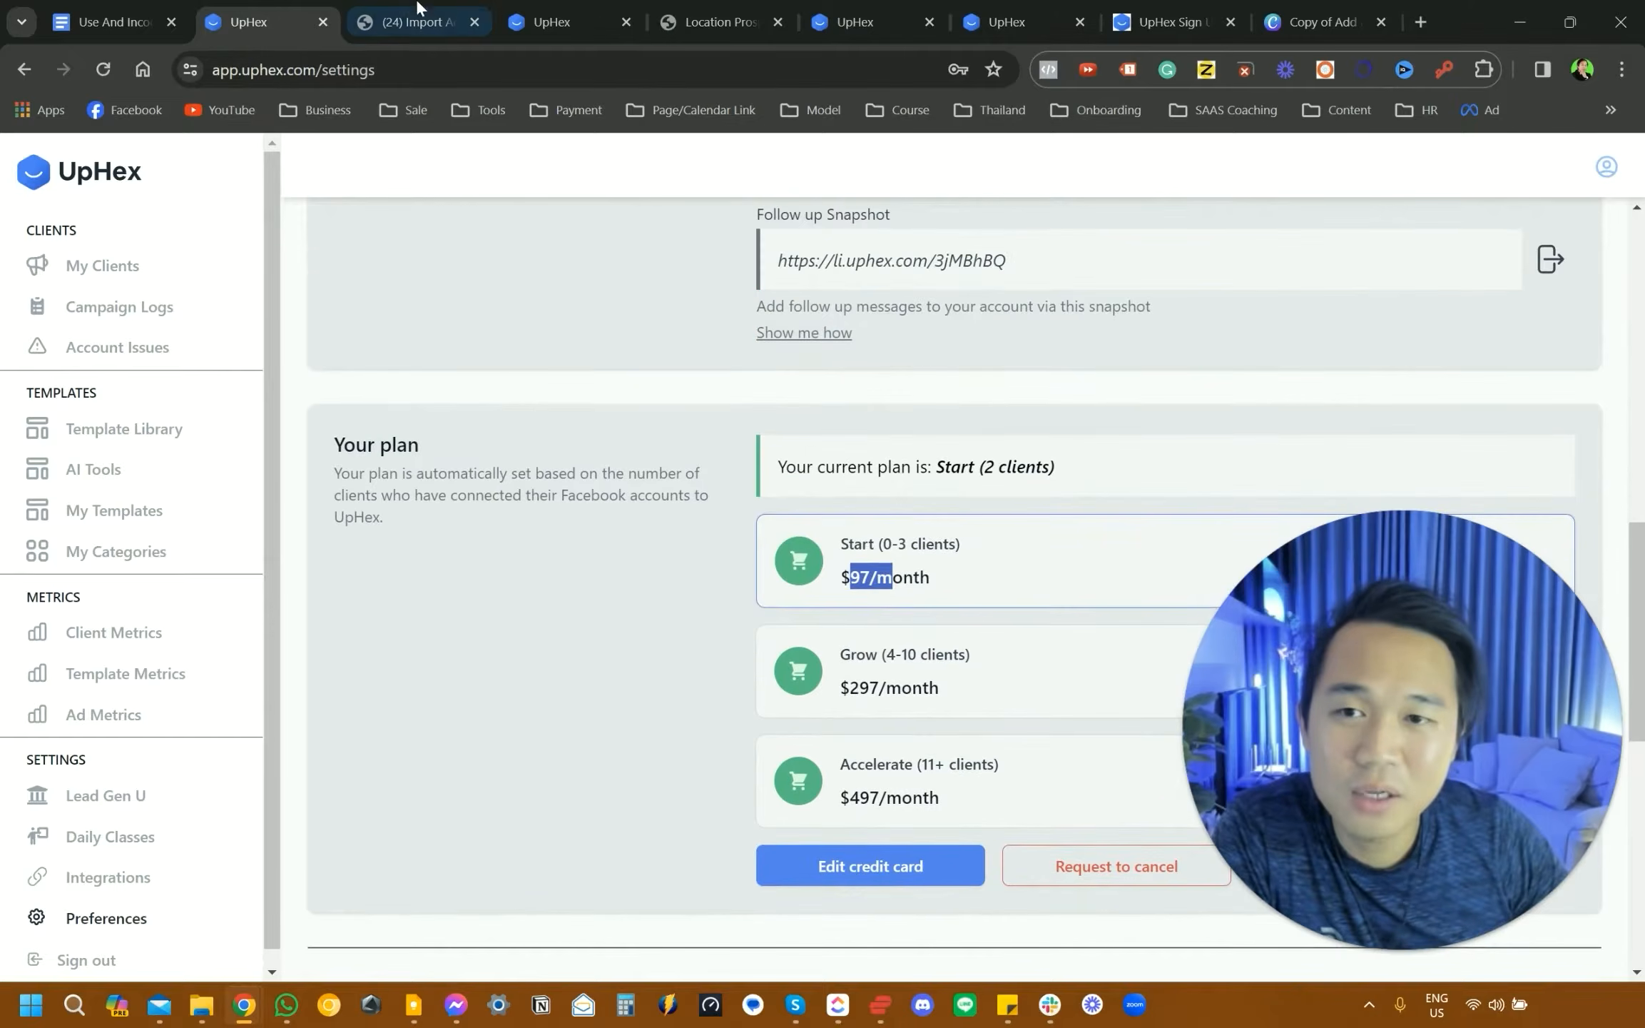
- View the HighLevel snapshot import page and close it without importing
click(416, 21)
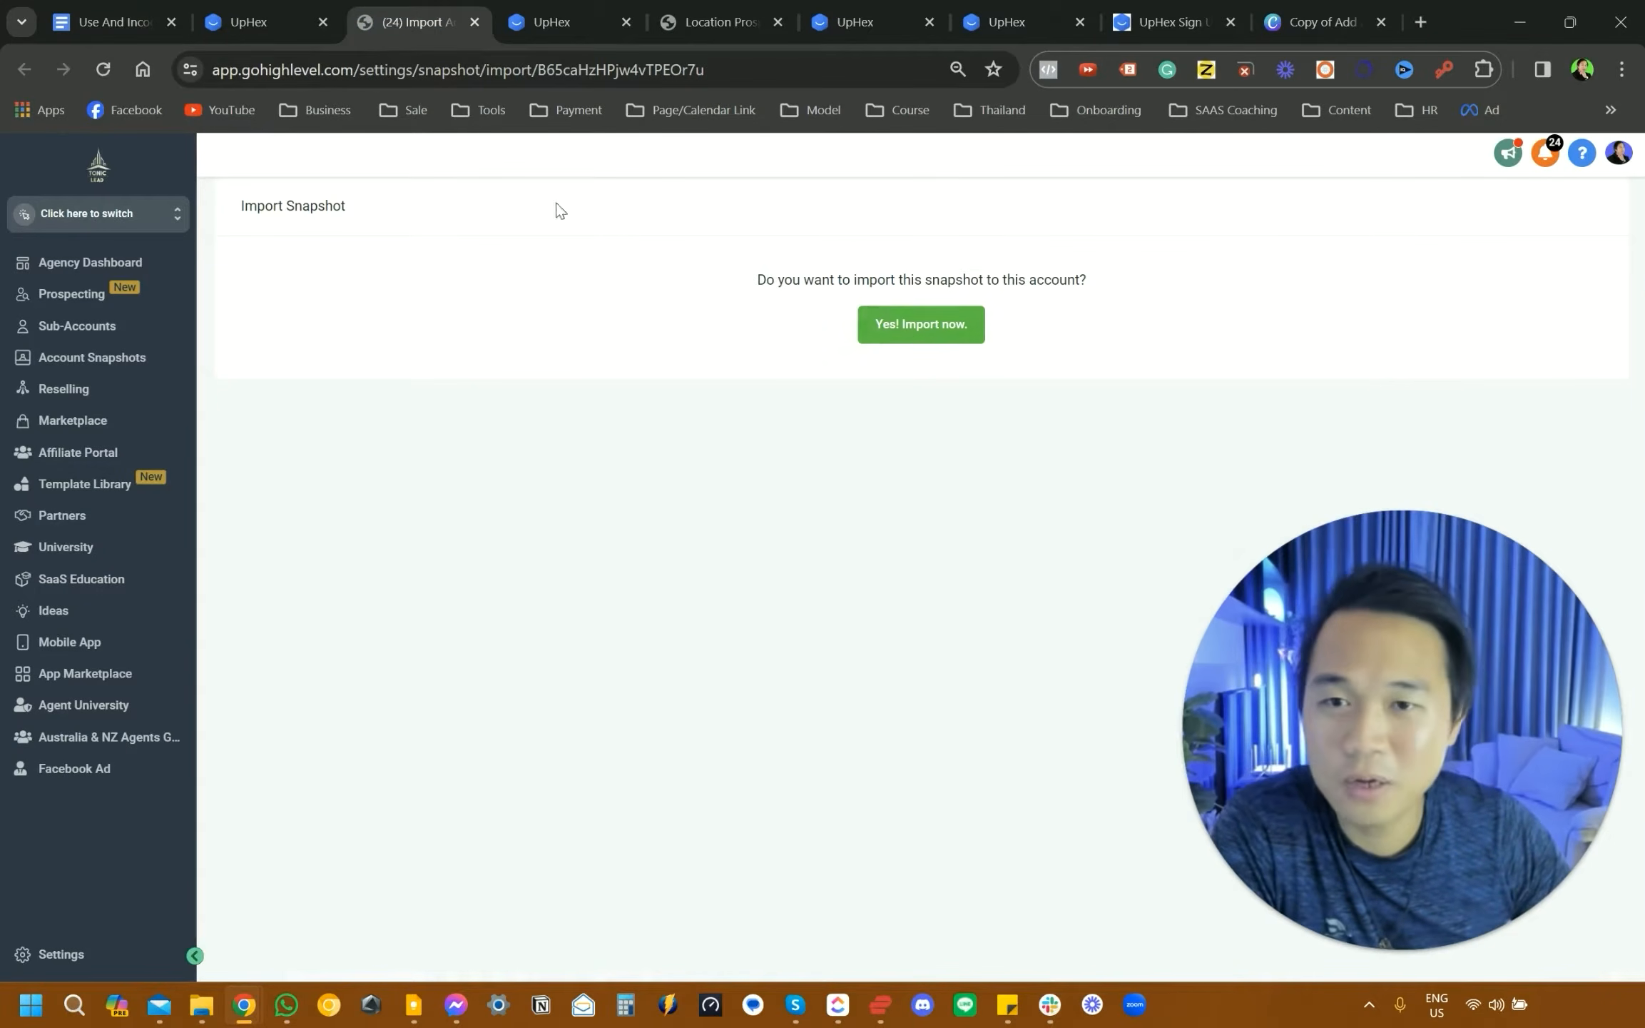
click(474, 23)
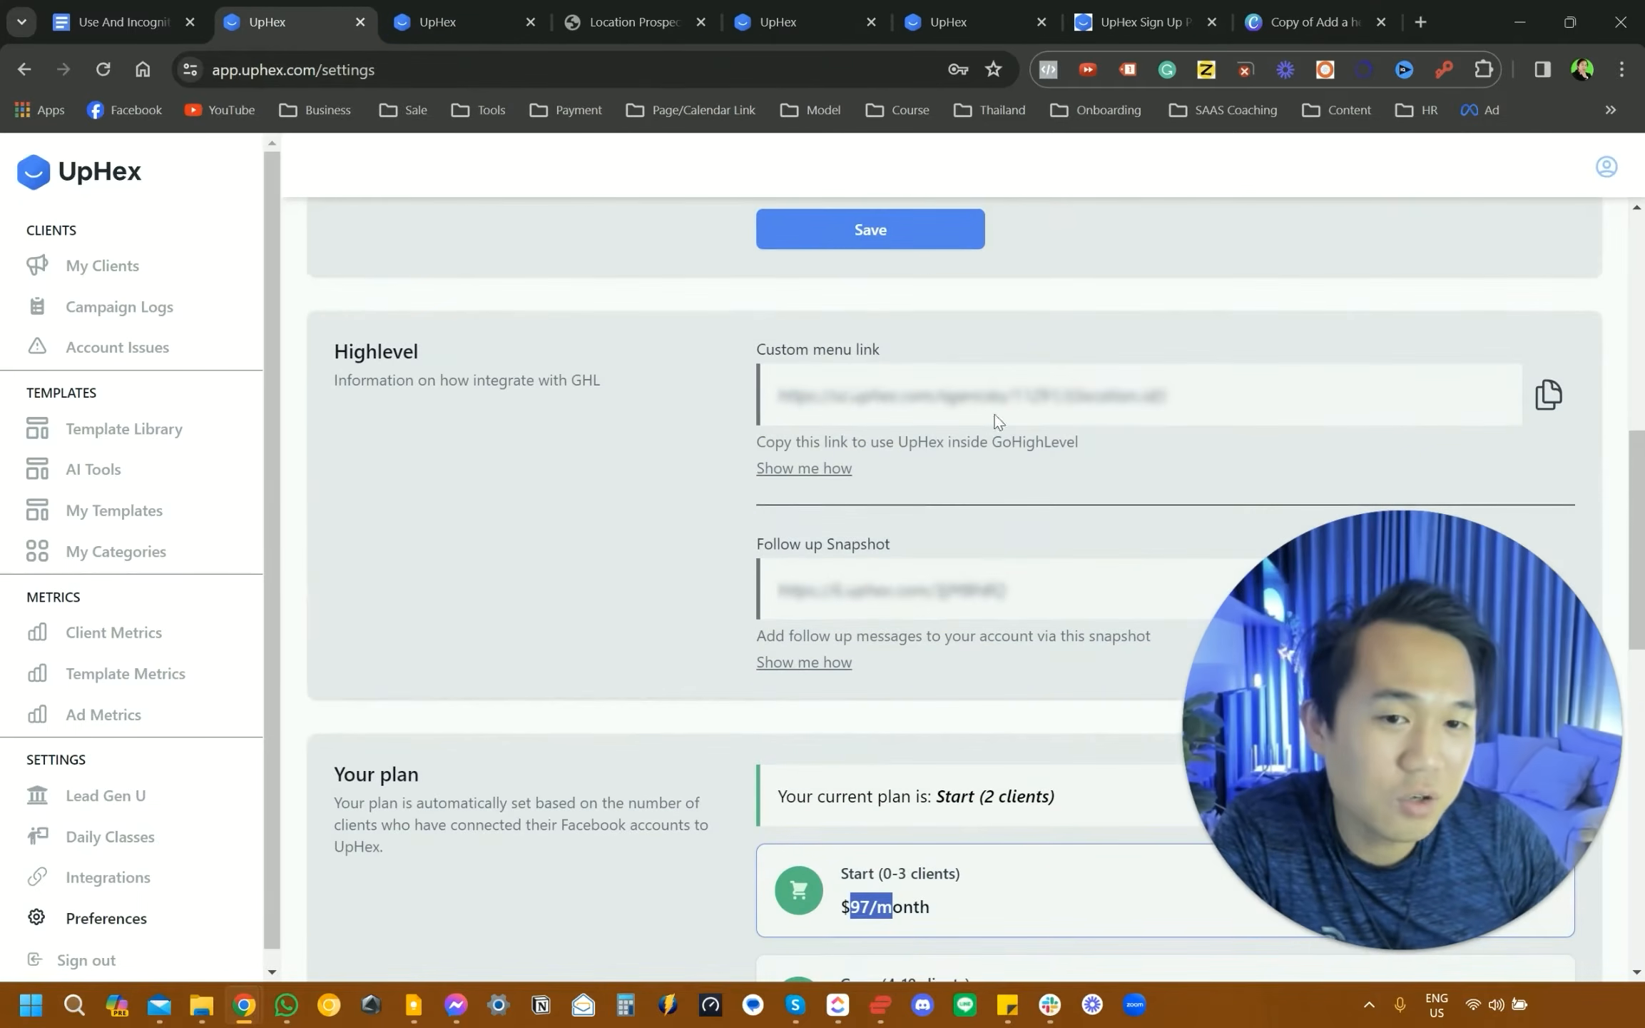
- Copy the UpHex custom menu link and paste it as the URL of a new custom menu link in the HighLevel agency settings
click(1547, 394)
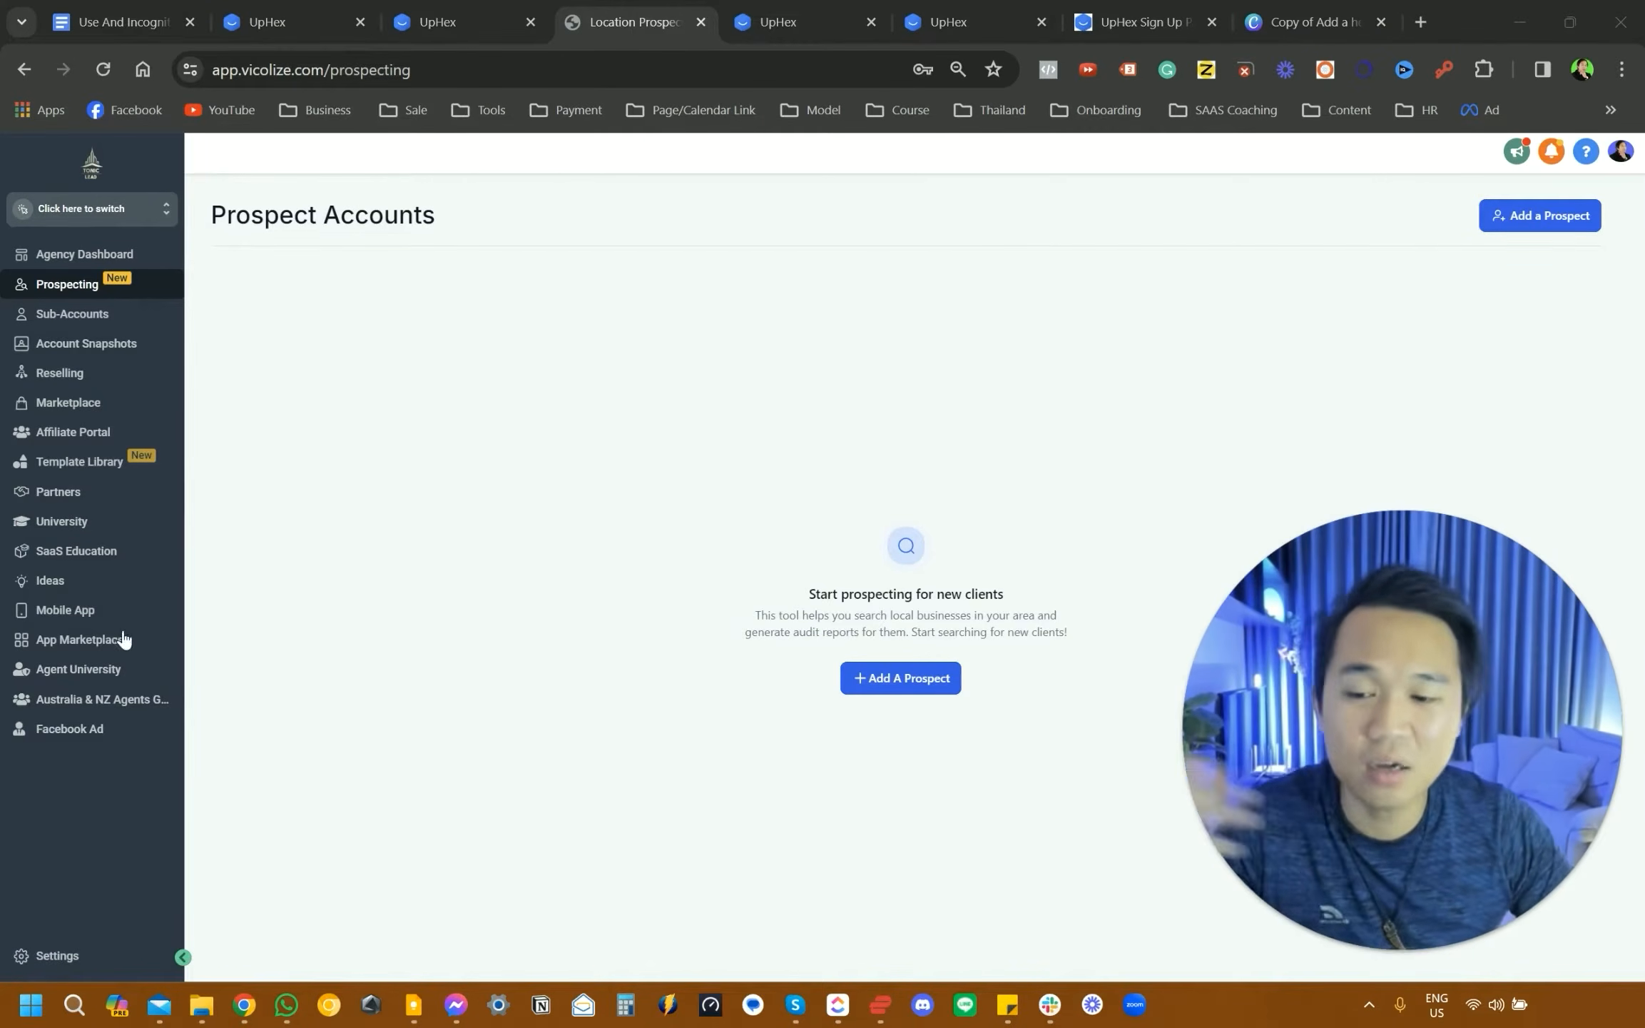
click(71, 969)
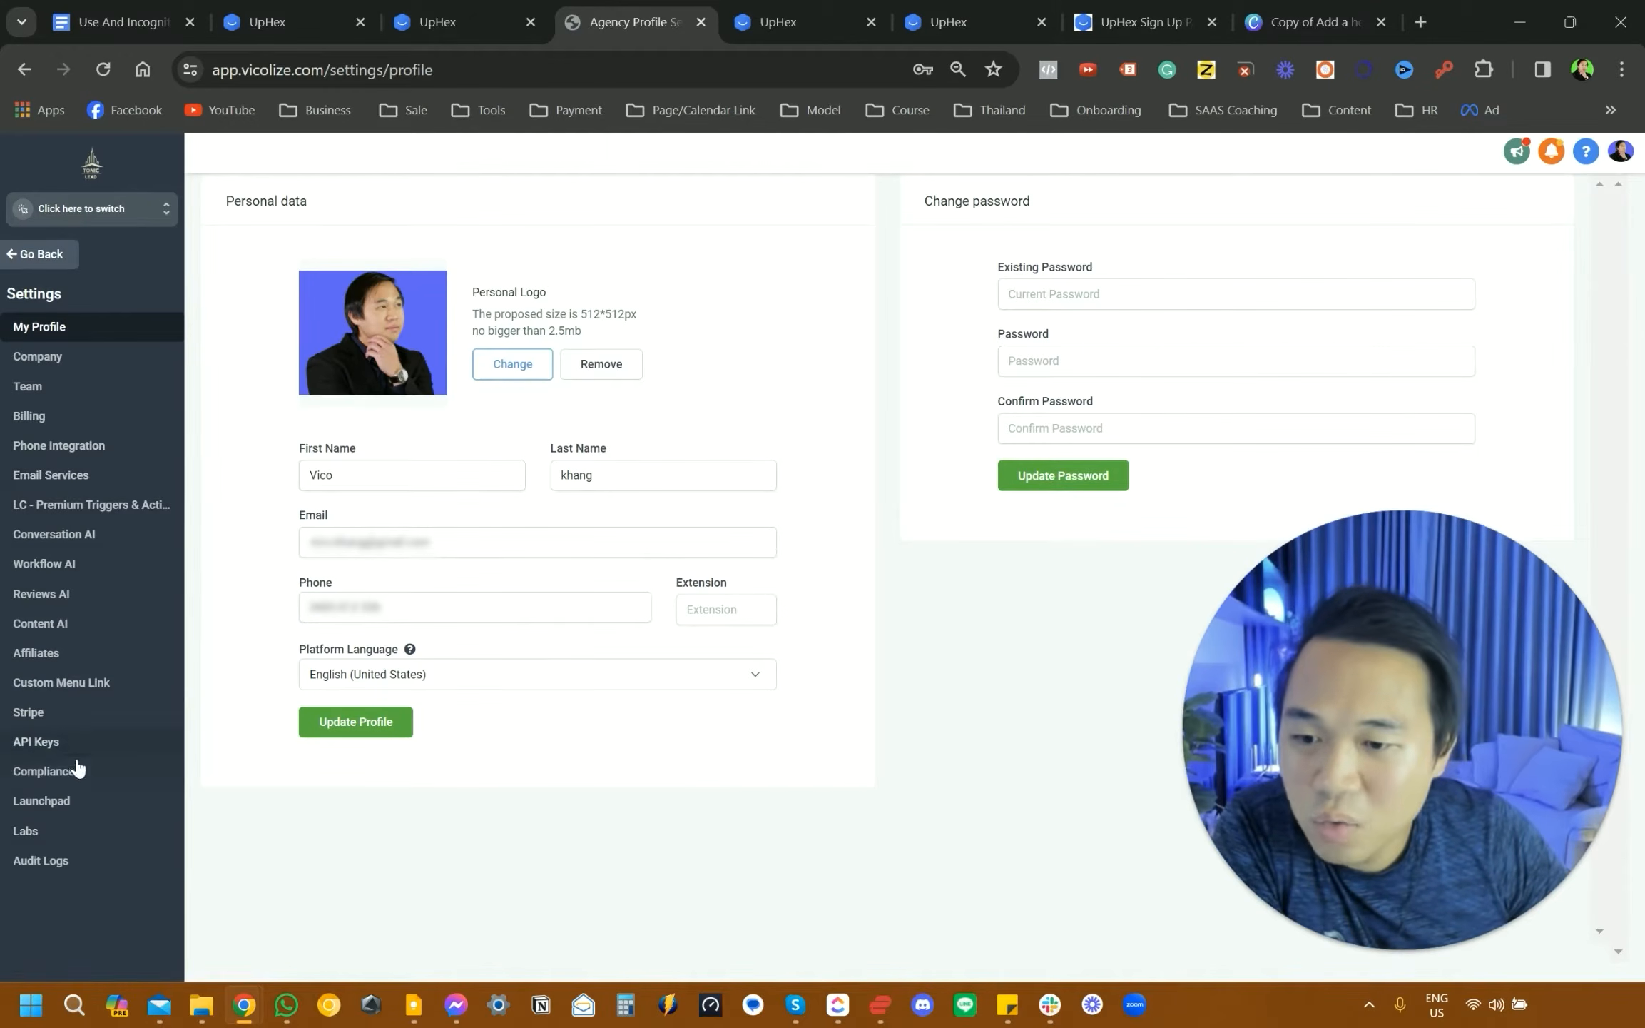
click(72, 680)
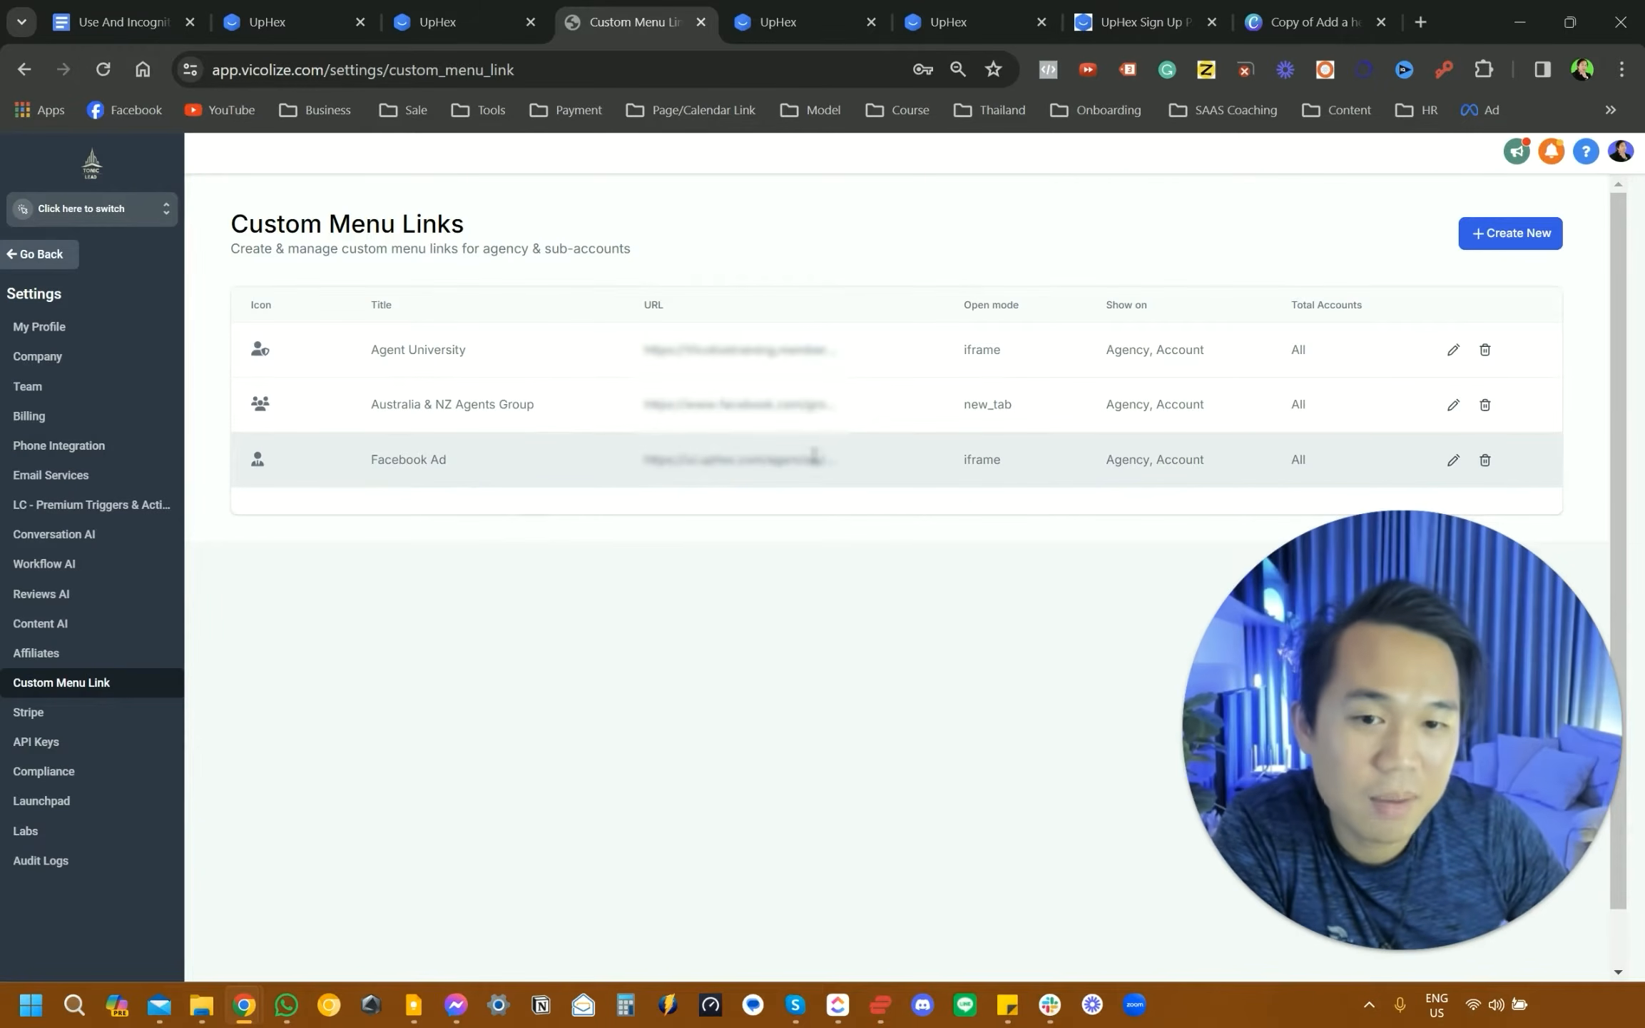
click(1498, 234)
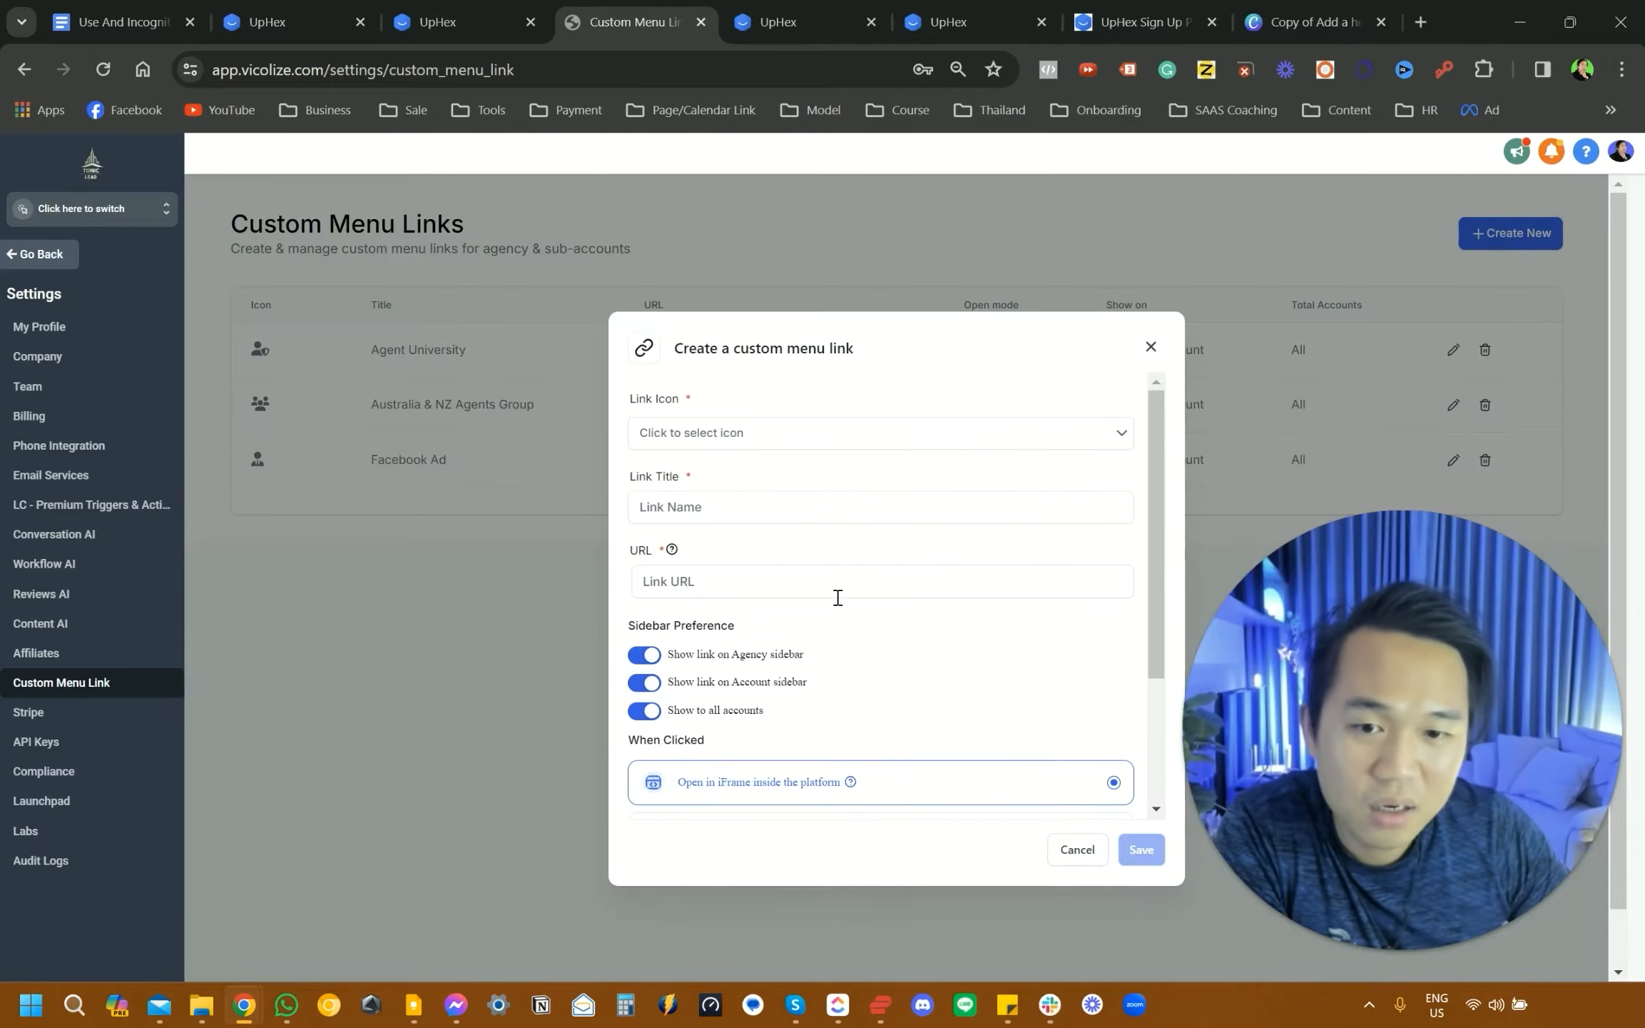
click(655, 583)
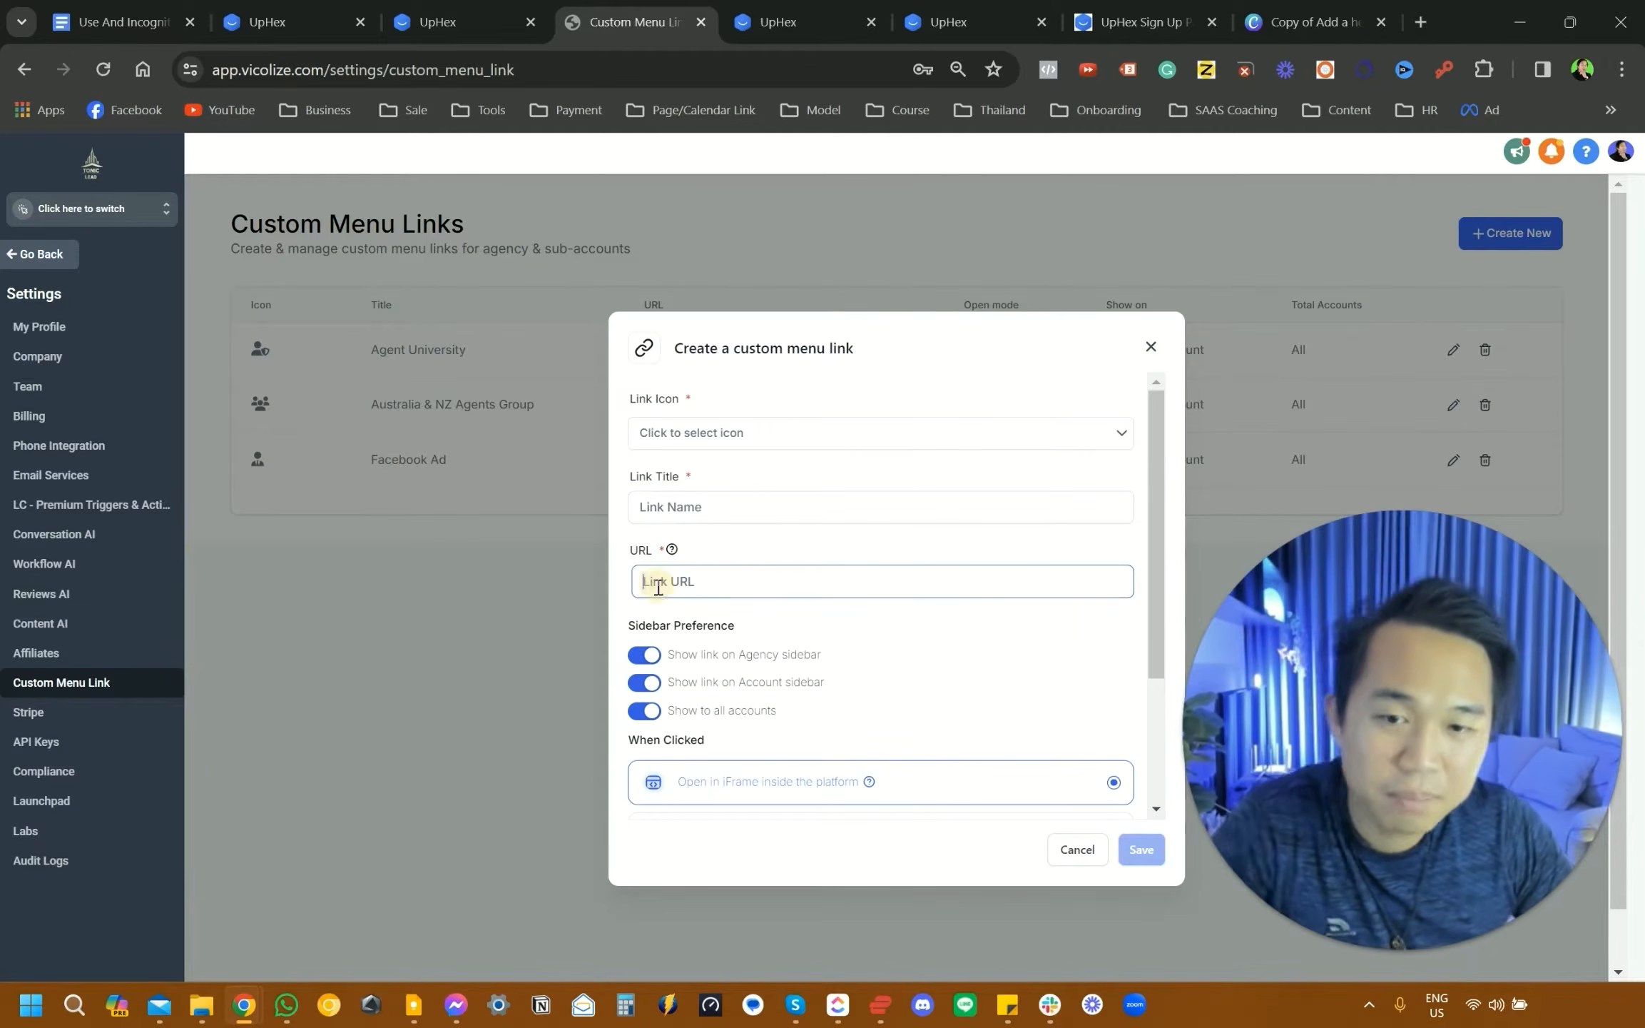
right_click(658, 585)
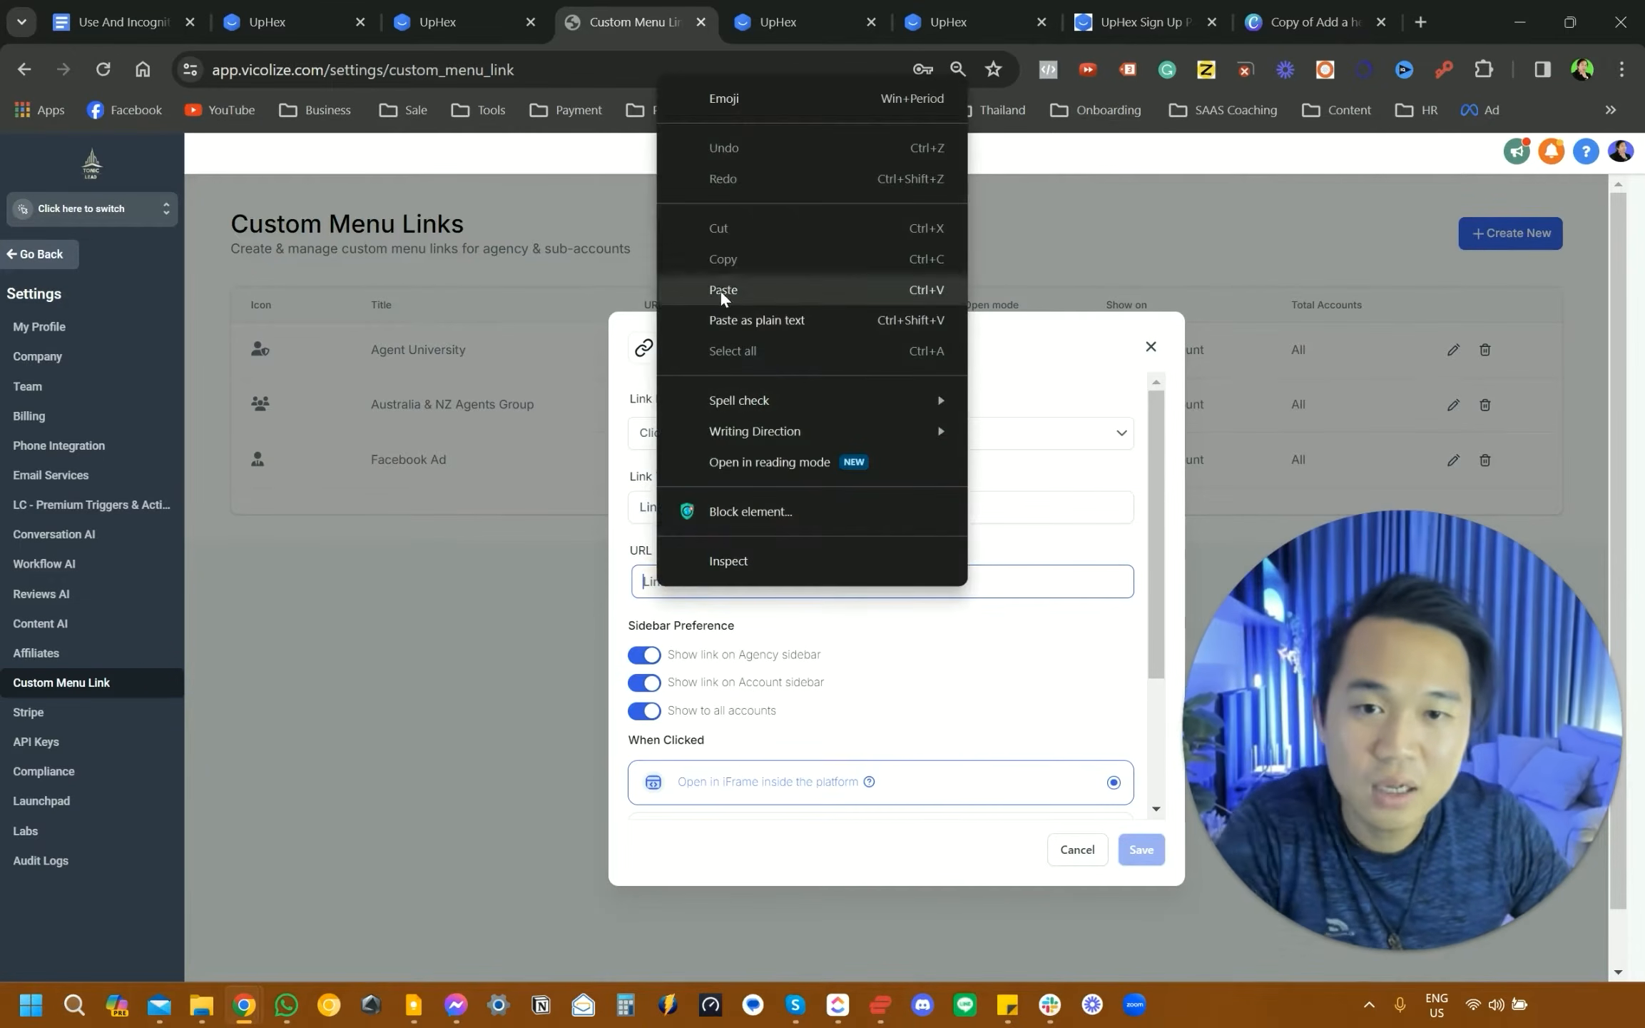
click(723, 292)
- Title the new menu link "Facebook Ad Tutorial YT", using the spell-check suggestion for the misspelled word
click(654, 507)
text(Fa)
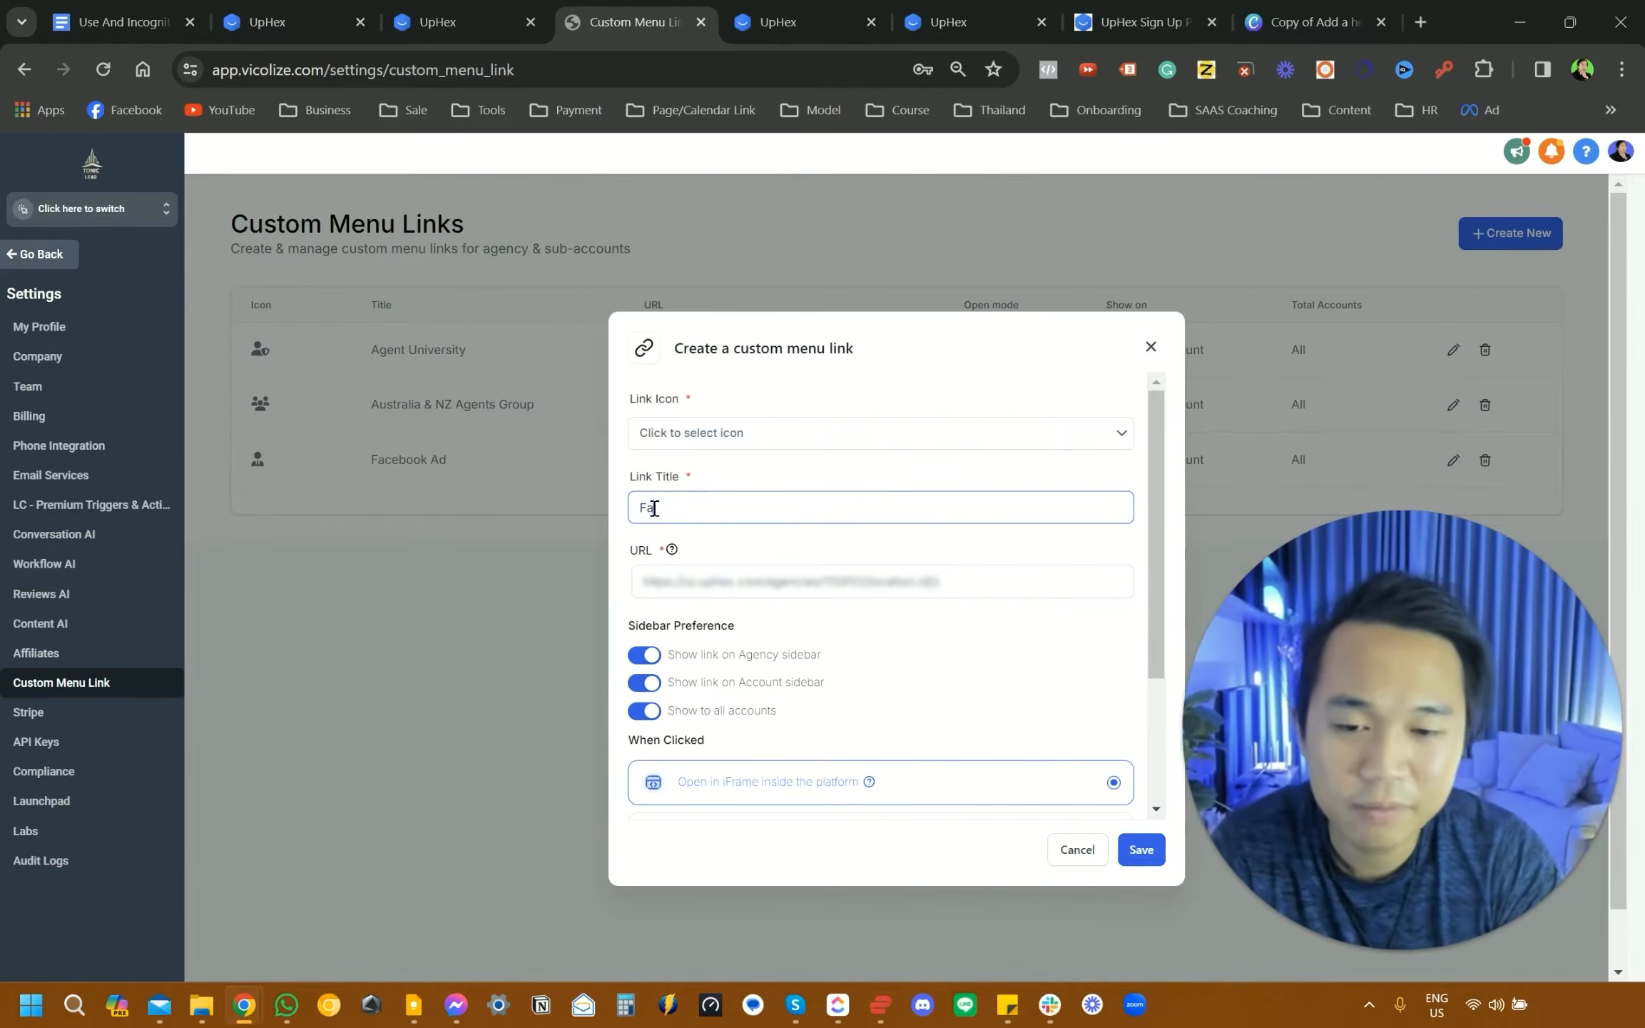
text(cebookk)
key(BackSpace)
text(A)
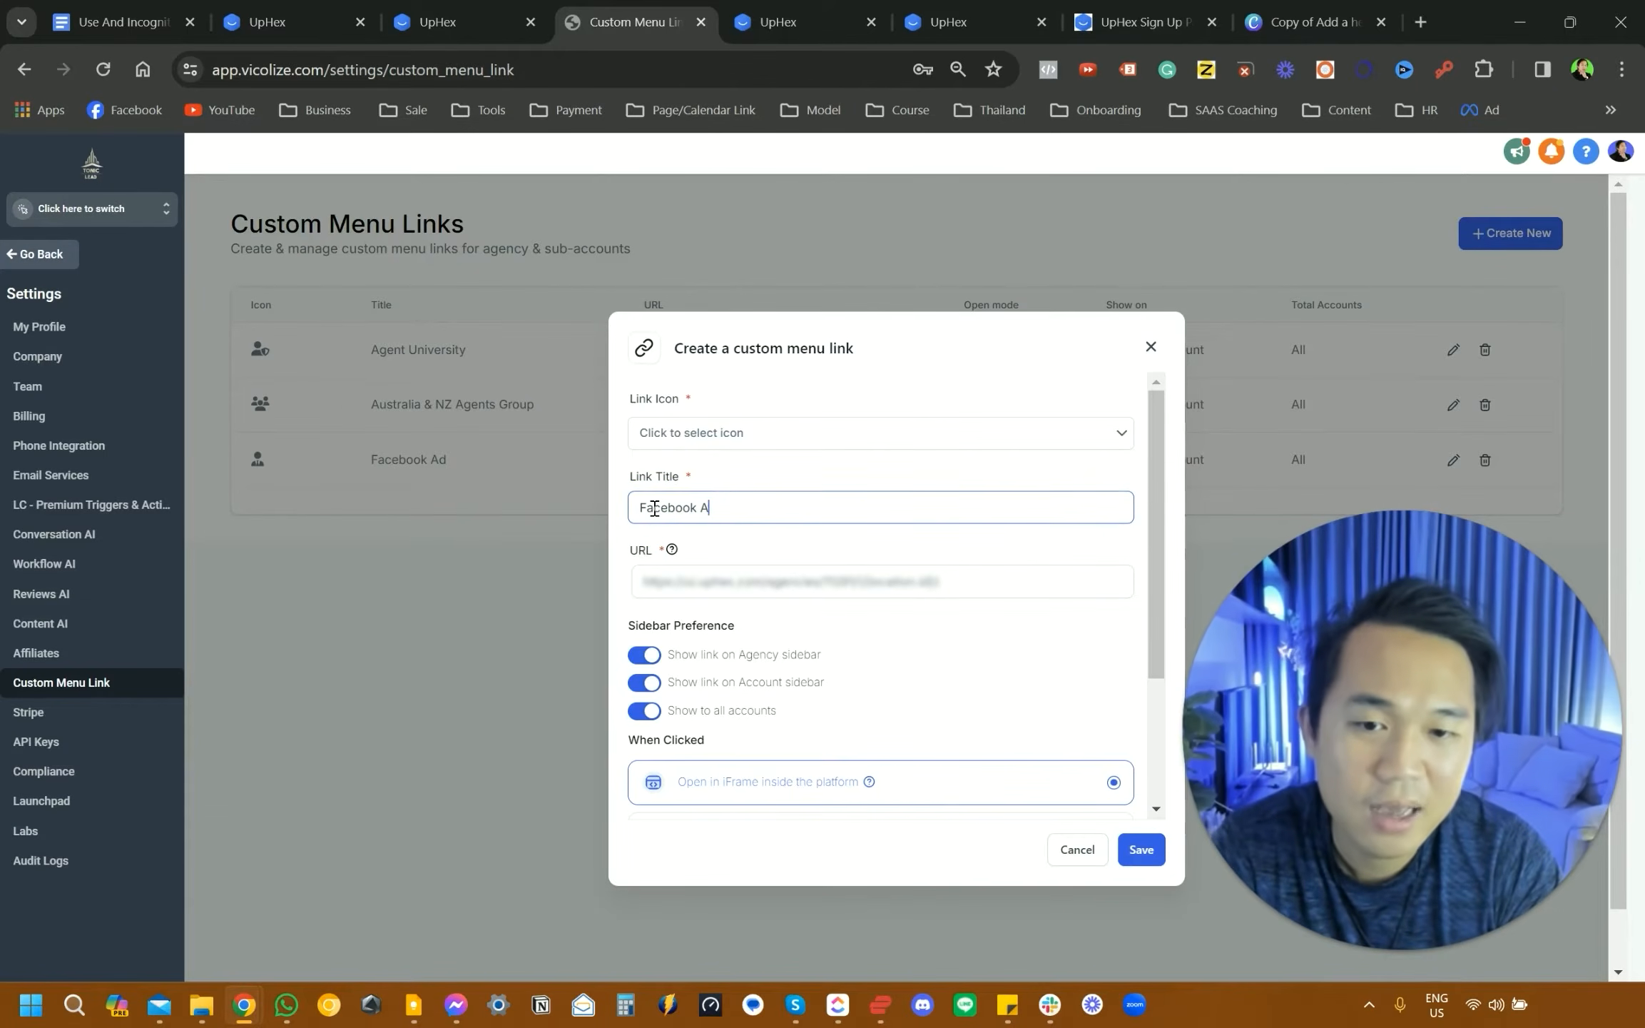
text(d Totur)
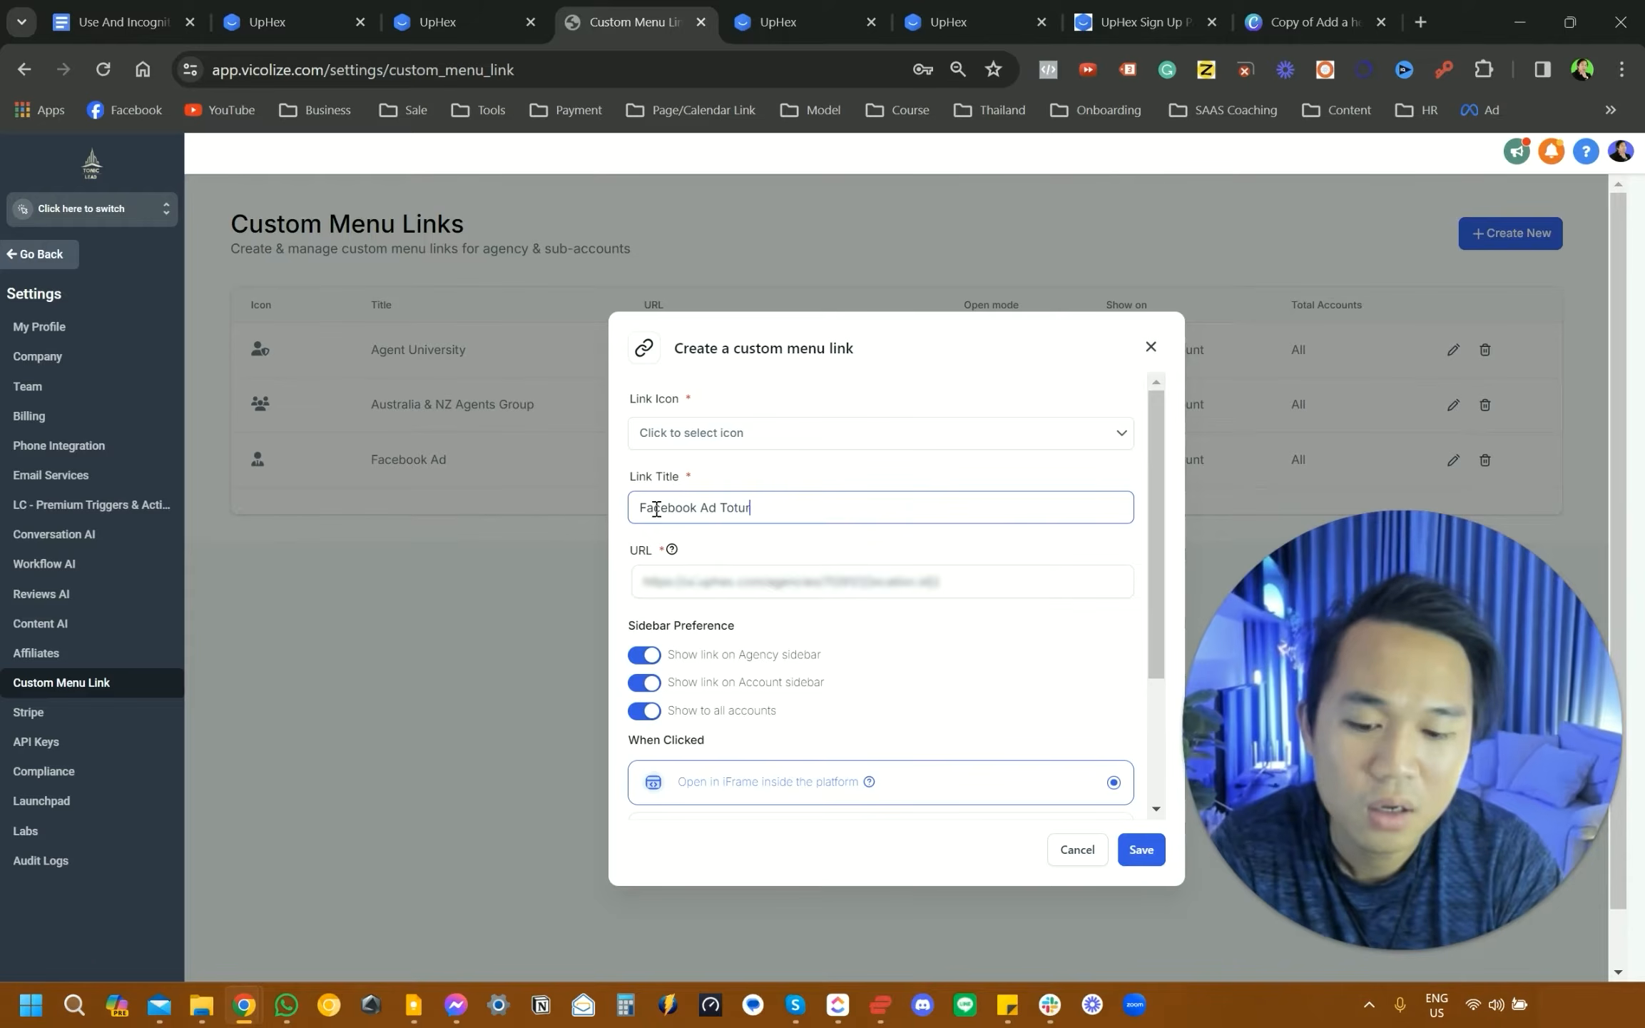
text(ial YT)
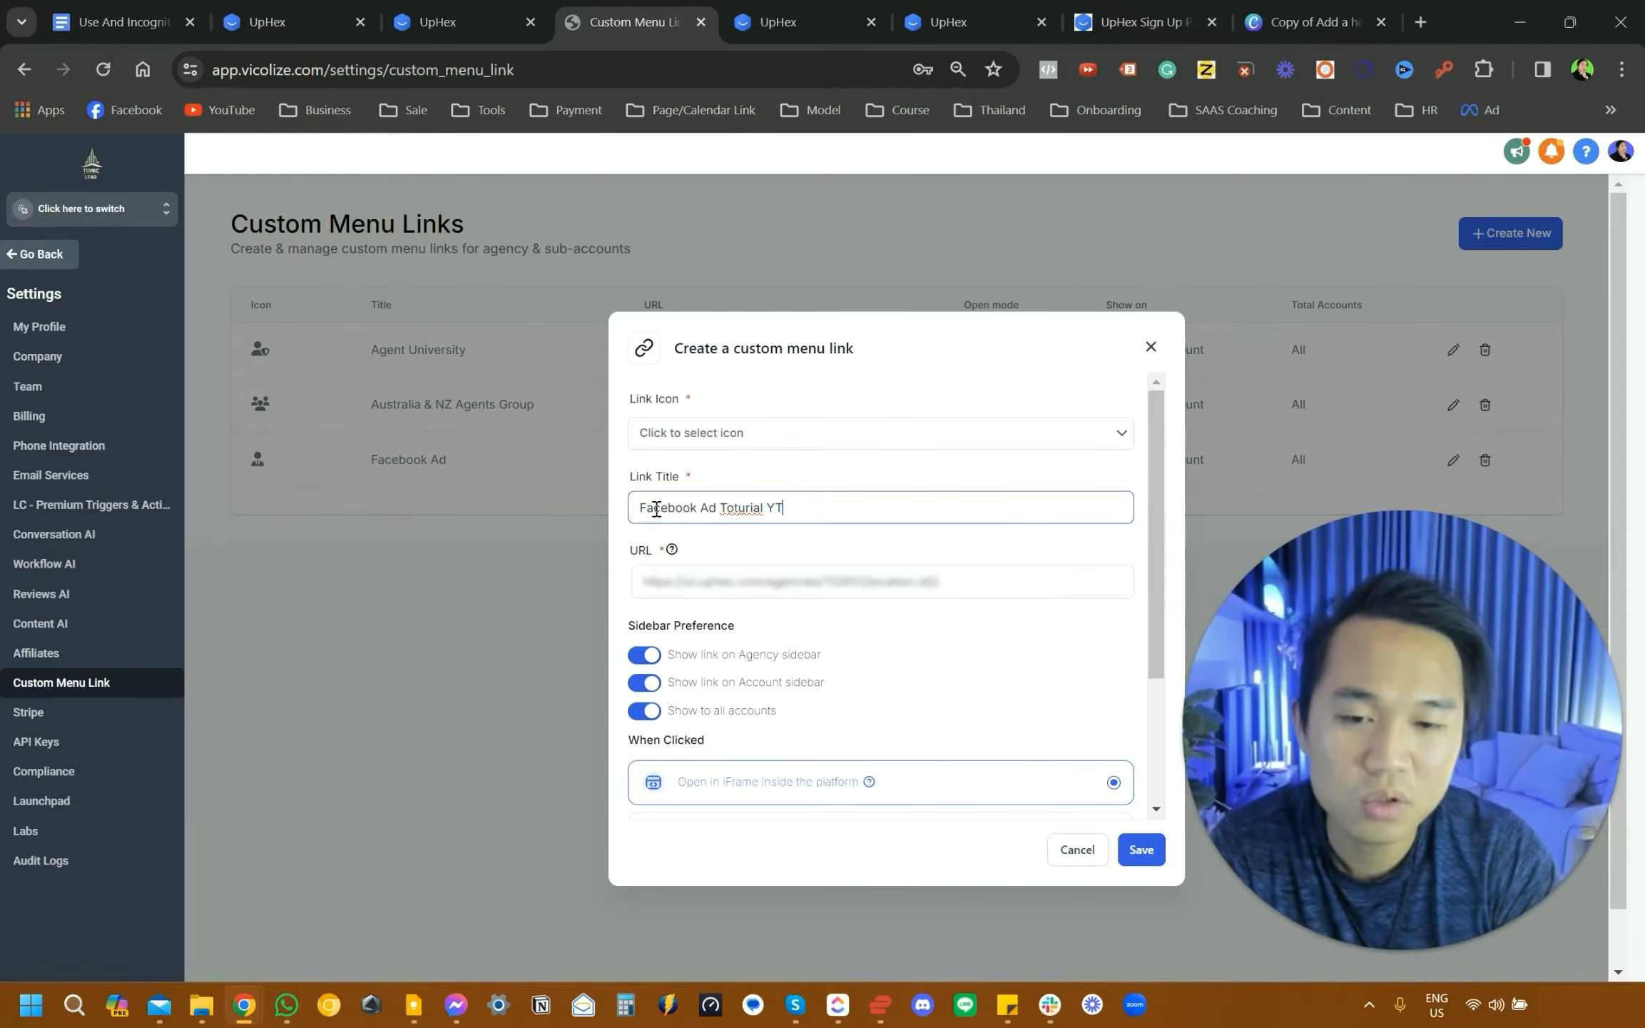
right_click(742, 508)
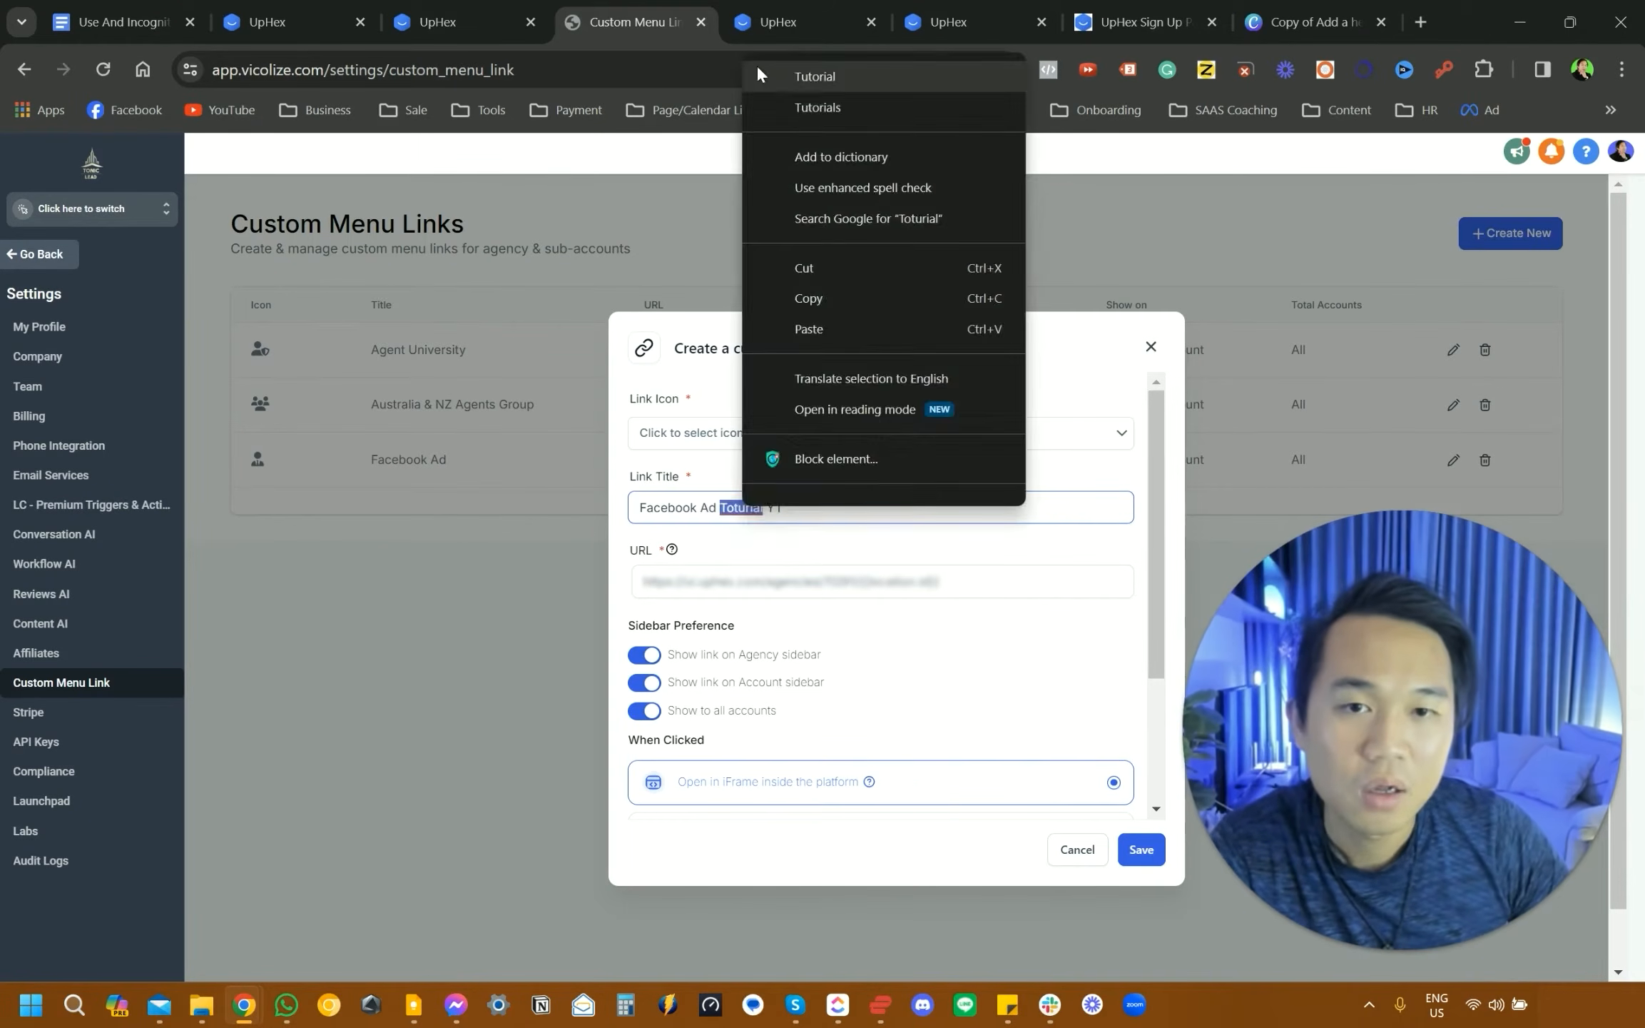
click(814, 75)
- Choose the user-secret icon for the menu link and allow microphone and camera access
click(687, 433)
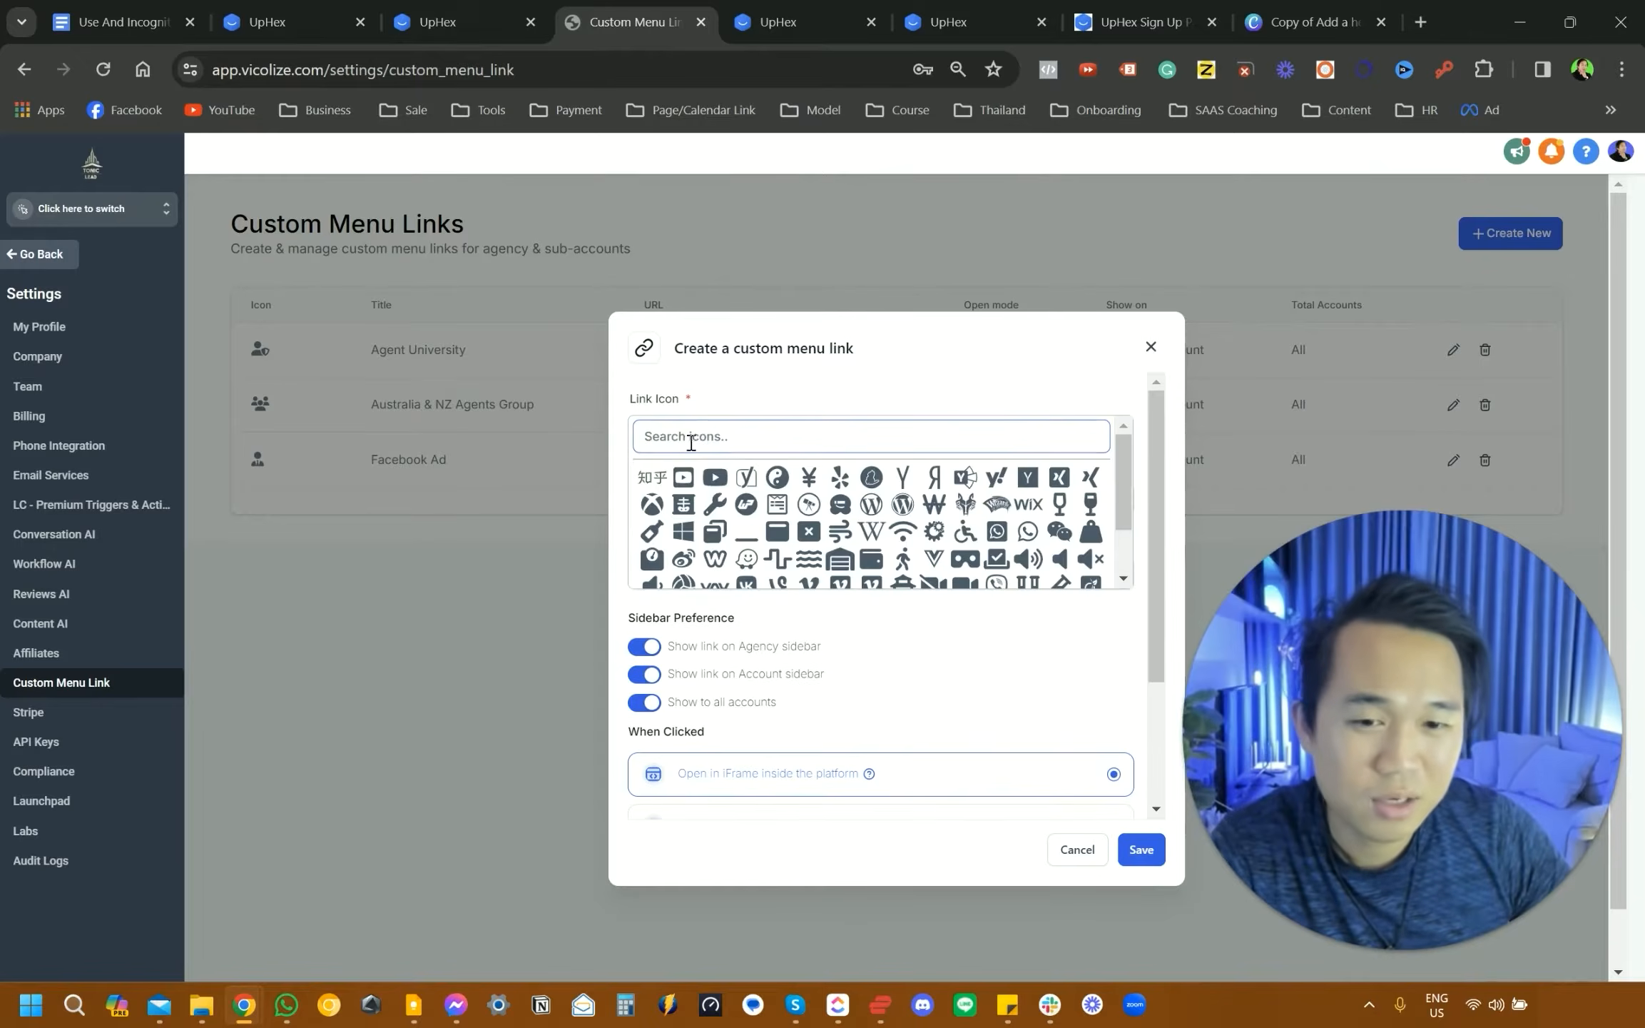
scroll(758, 571, down, 1)
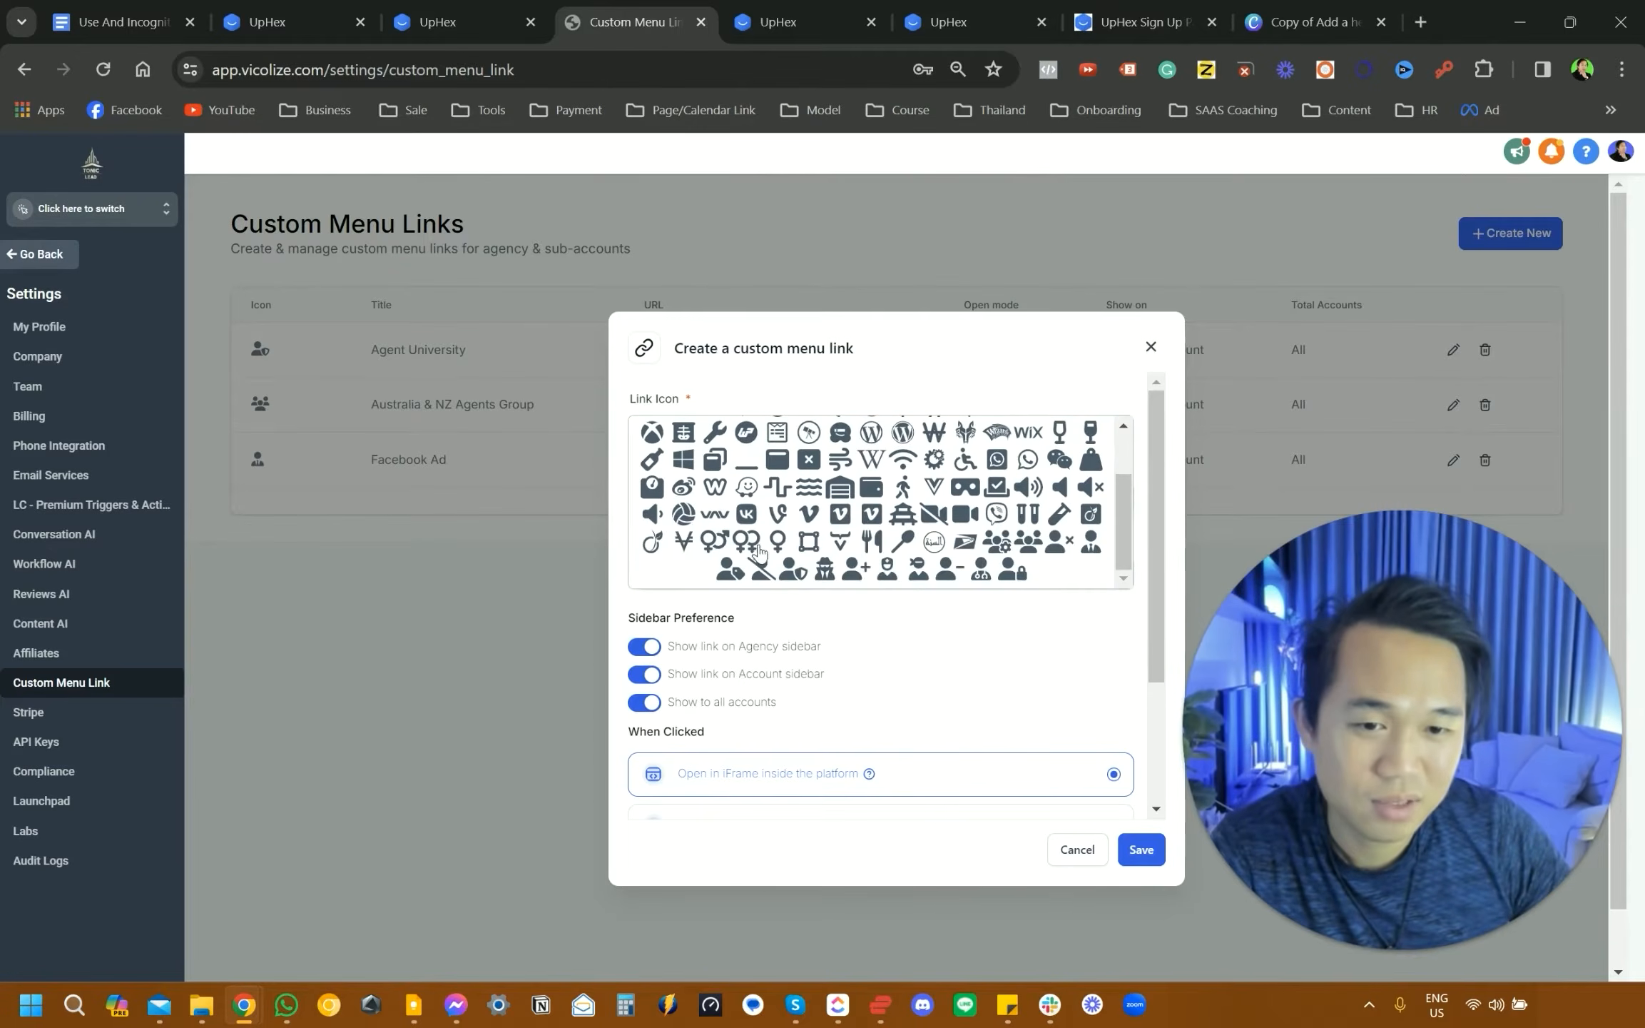
click(824, 575)
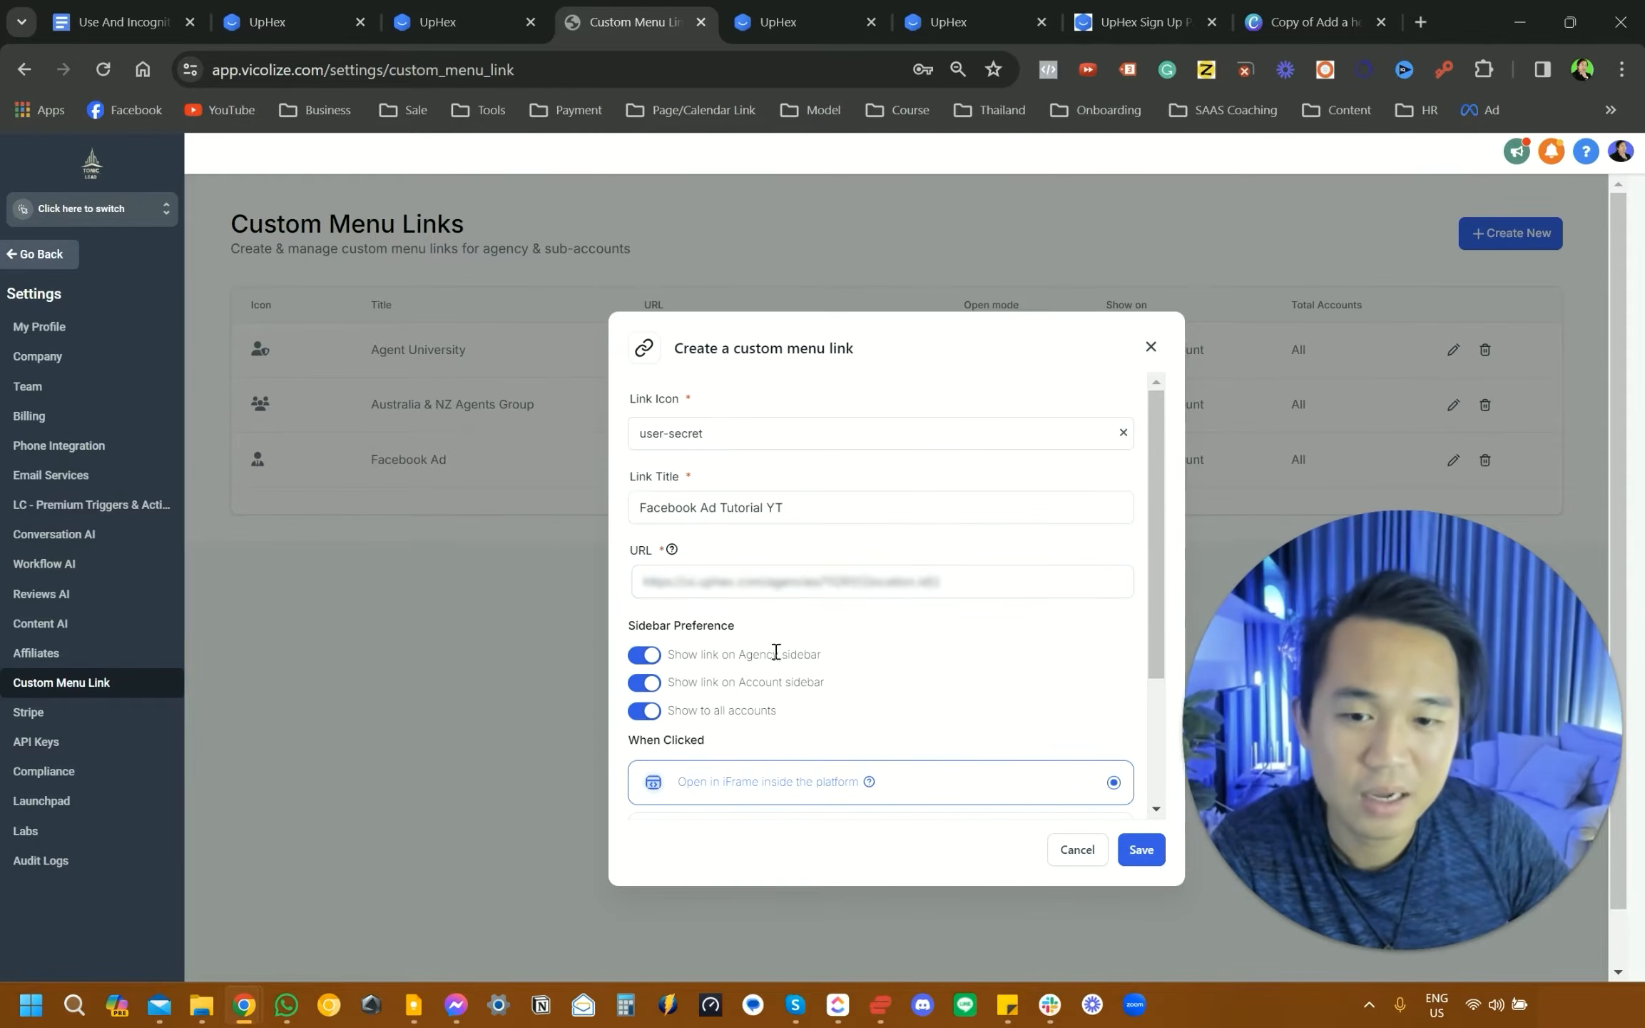
scroll(777, 653, down, 3)
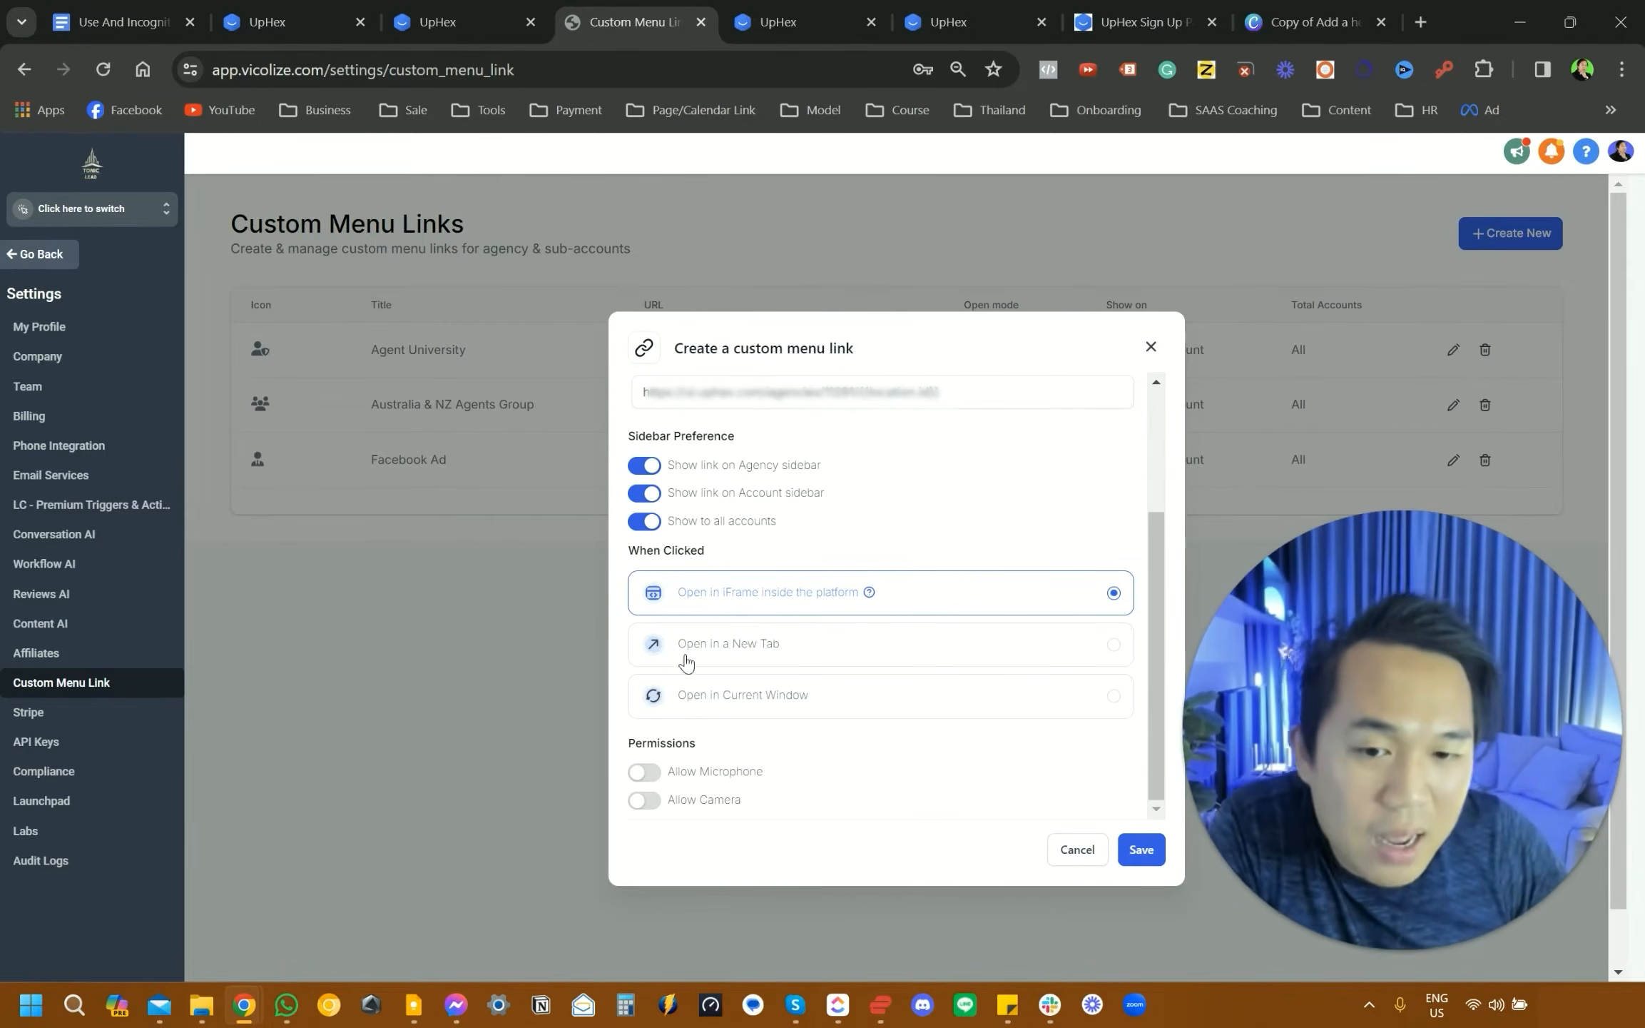
click(645, 772)
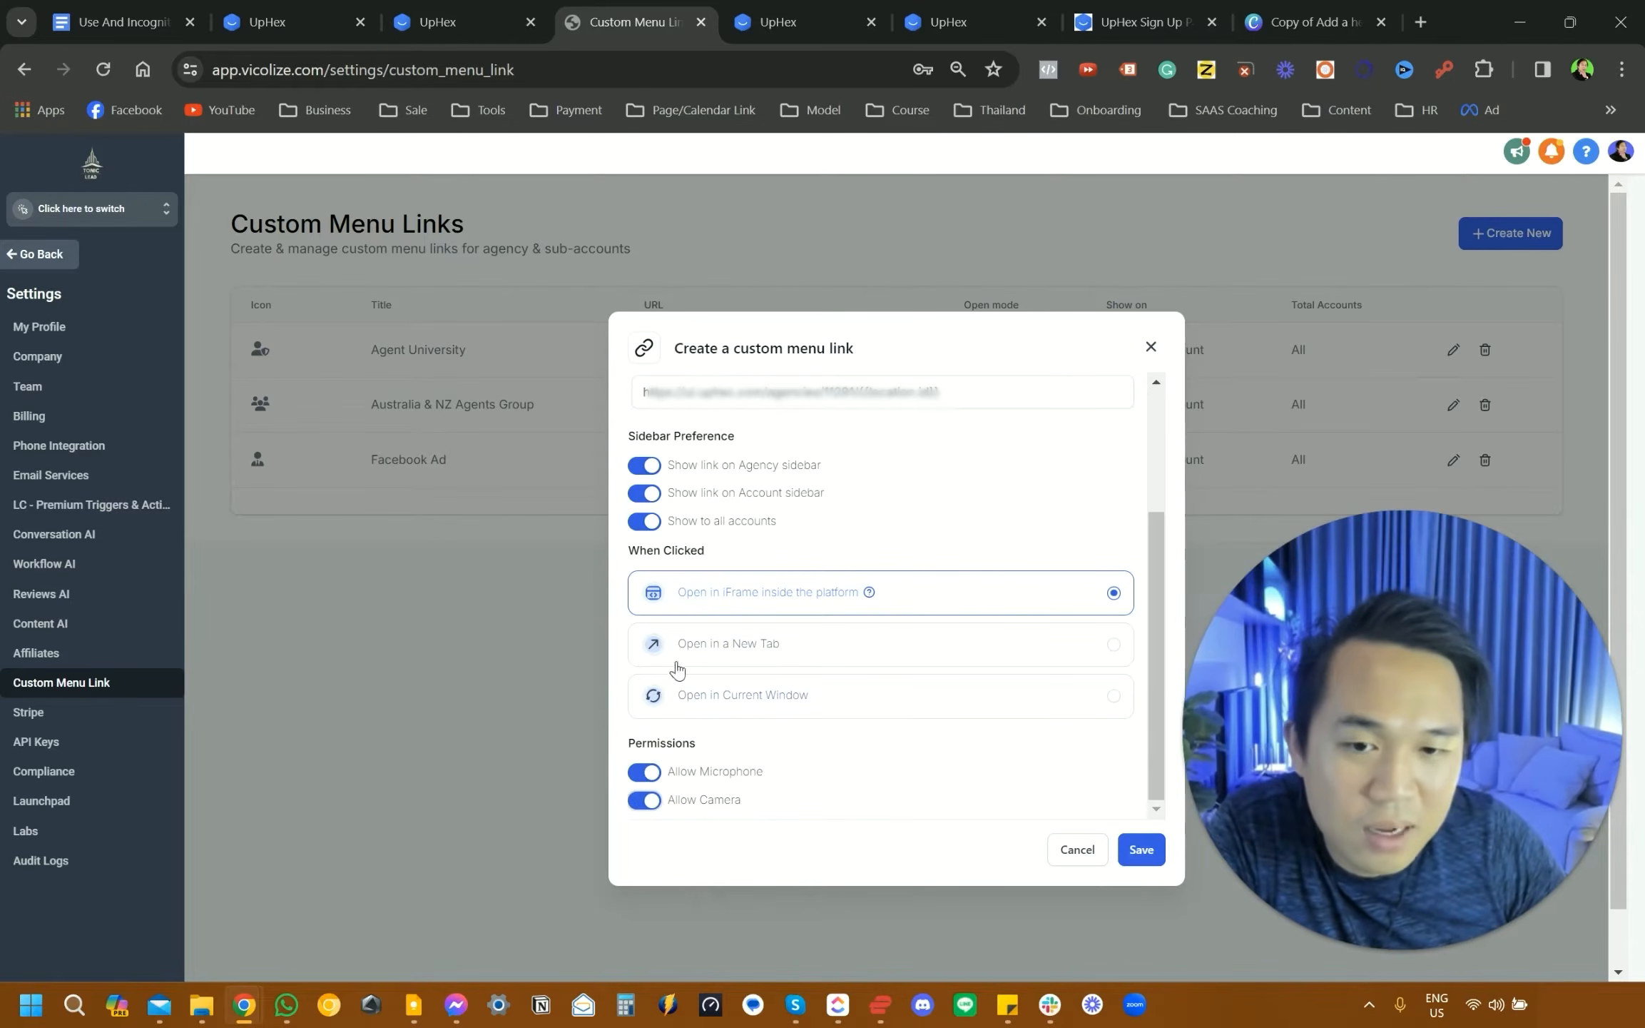
- Try to limit the menu link to selected sub-accounts, restoring its display to all accounts
click(646, 521)
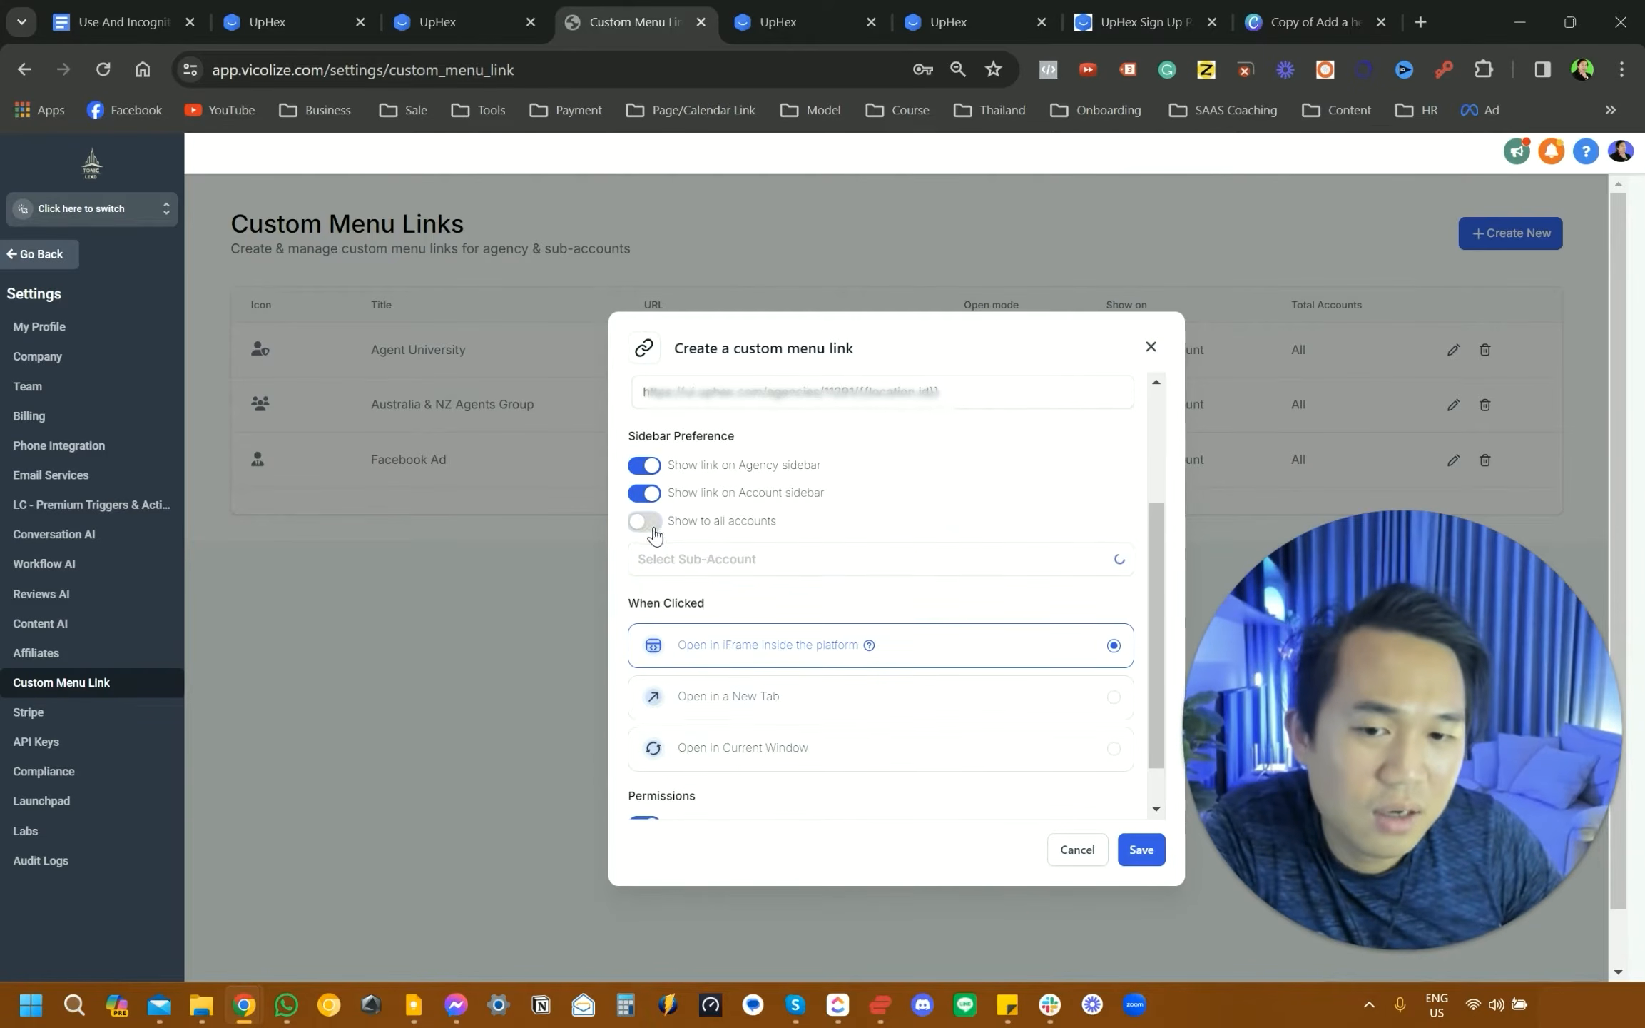
click(703, 558)
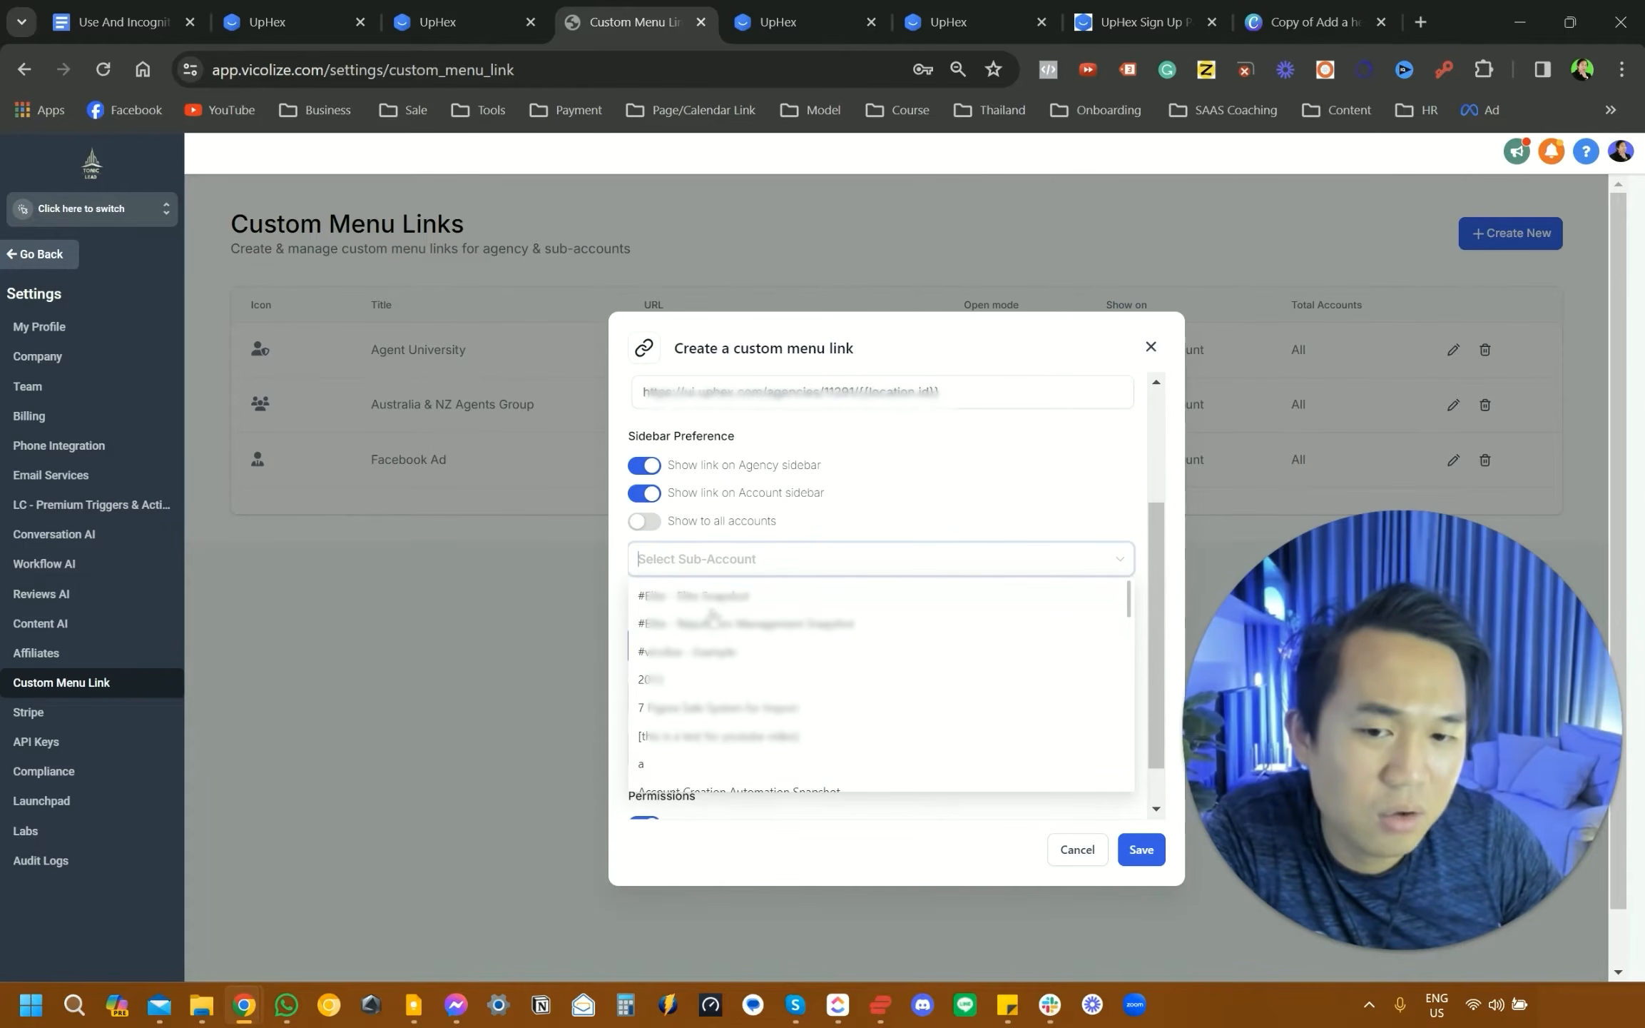
click(805, 536)
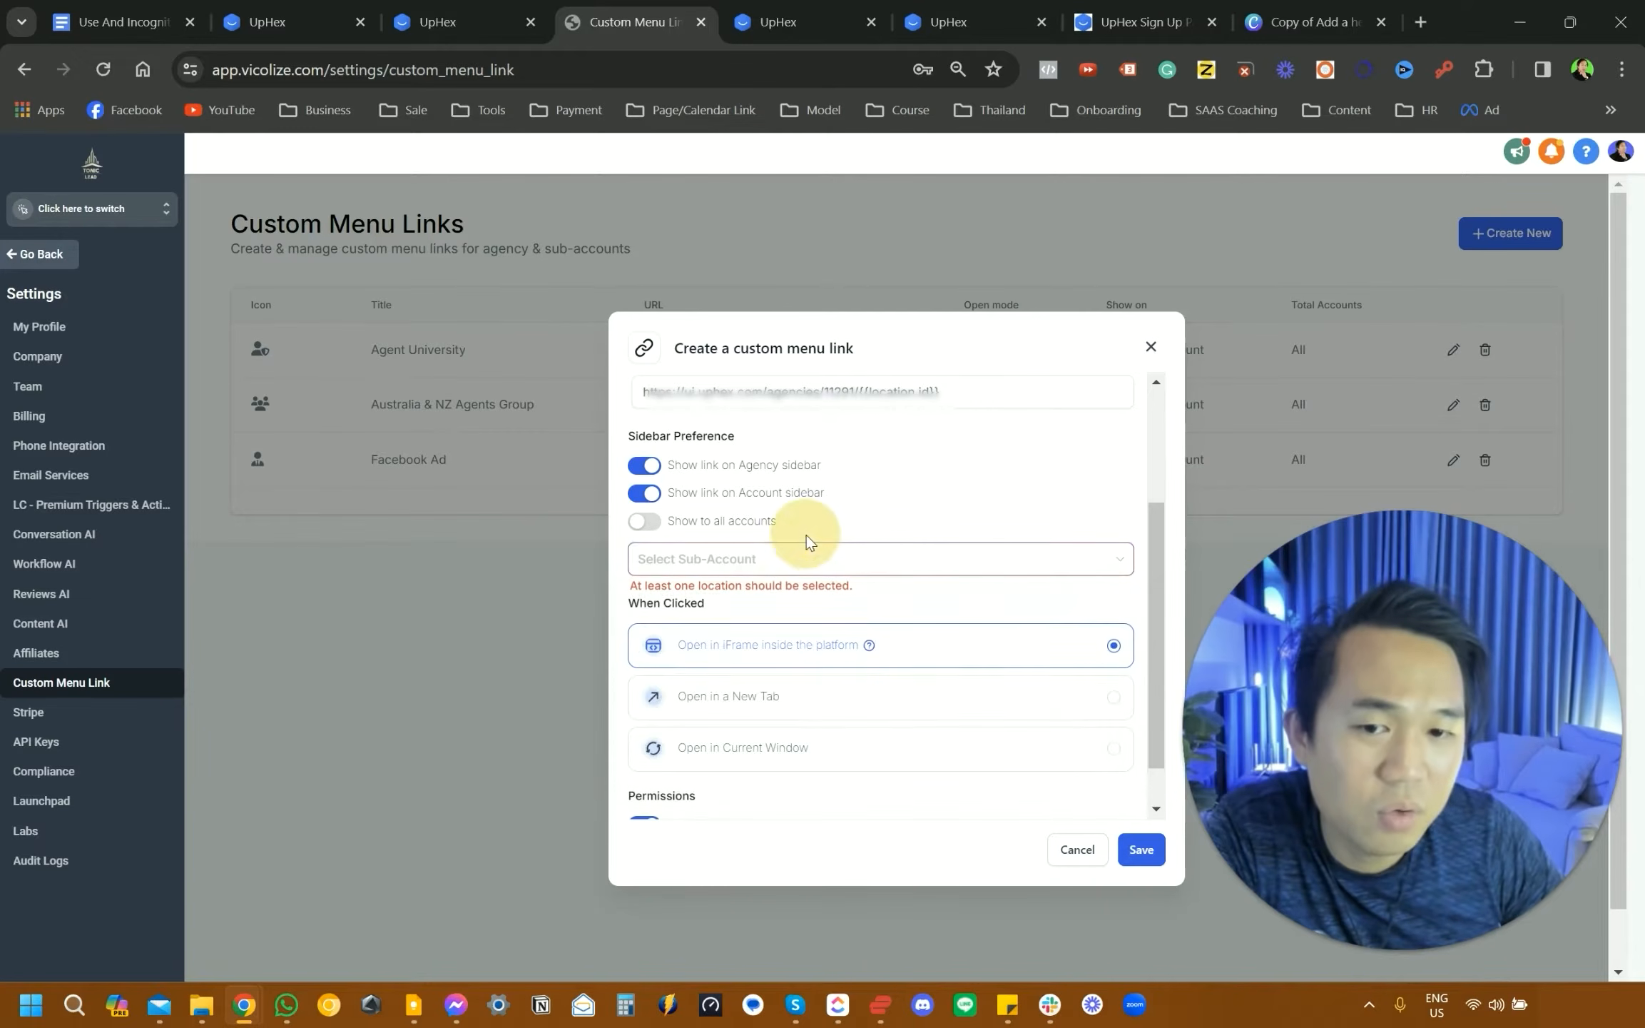
click(749, 559)
click(651, 527)
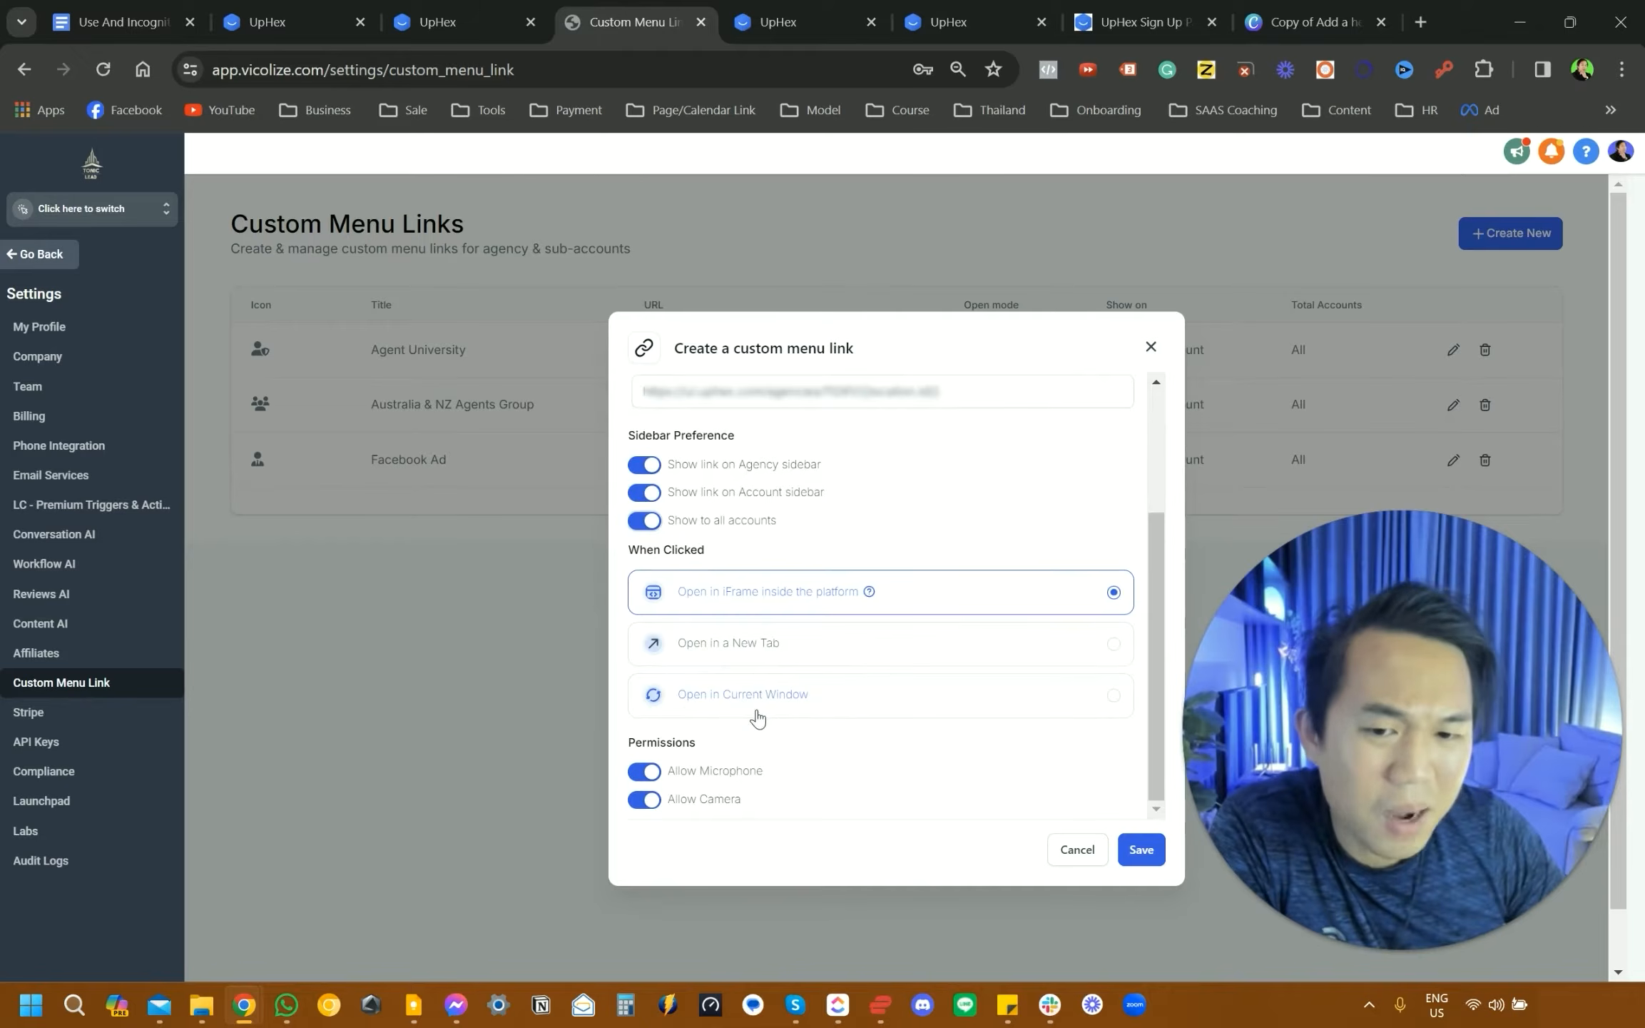
- Save the custom menu link and open Facebook Ad Tutorial YT in the Agency Demo sub-account to view its business name form
scroll(936, 794, up, 3)
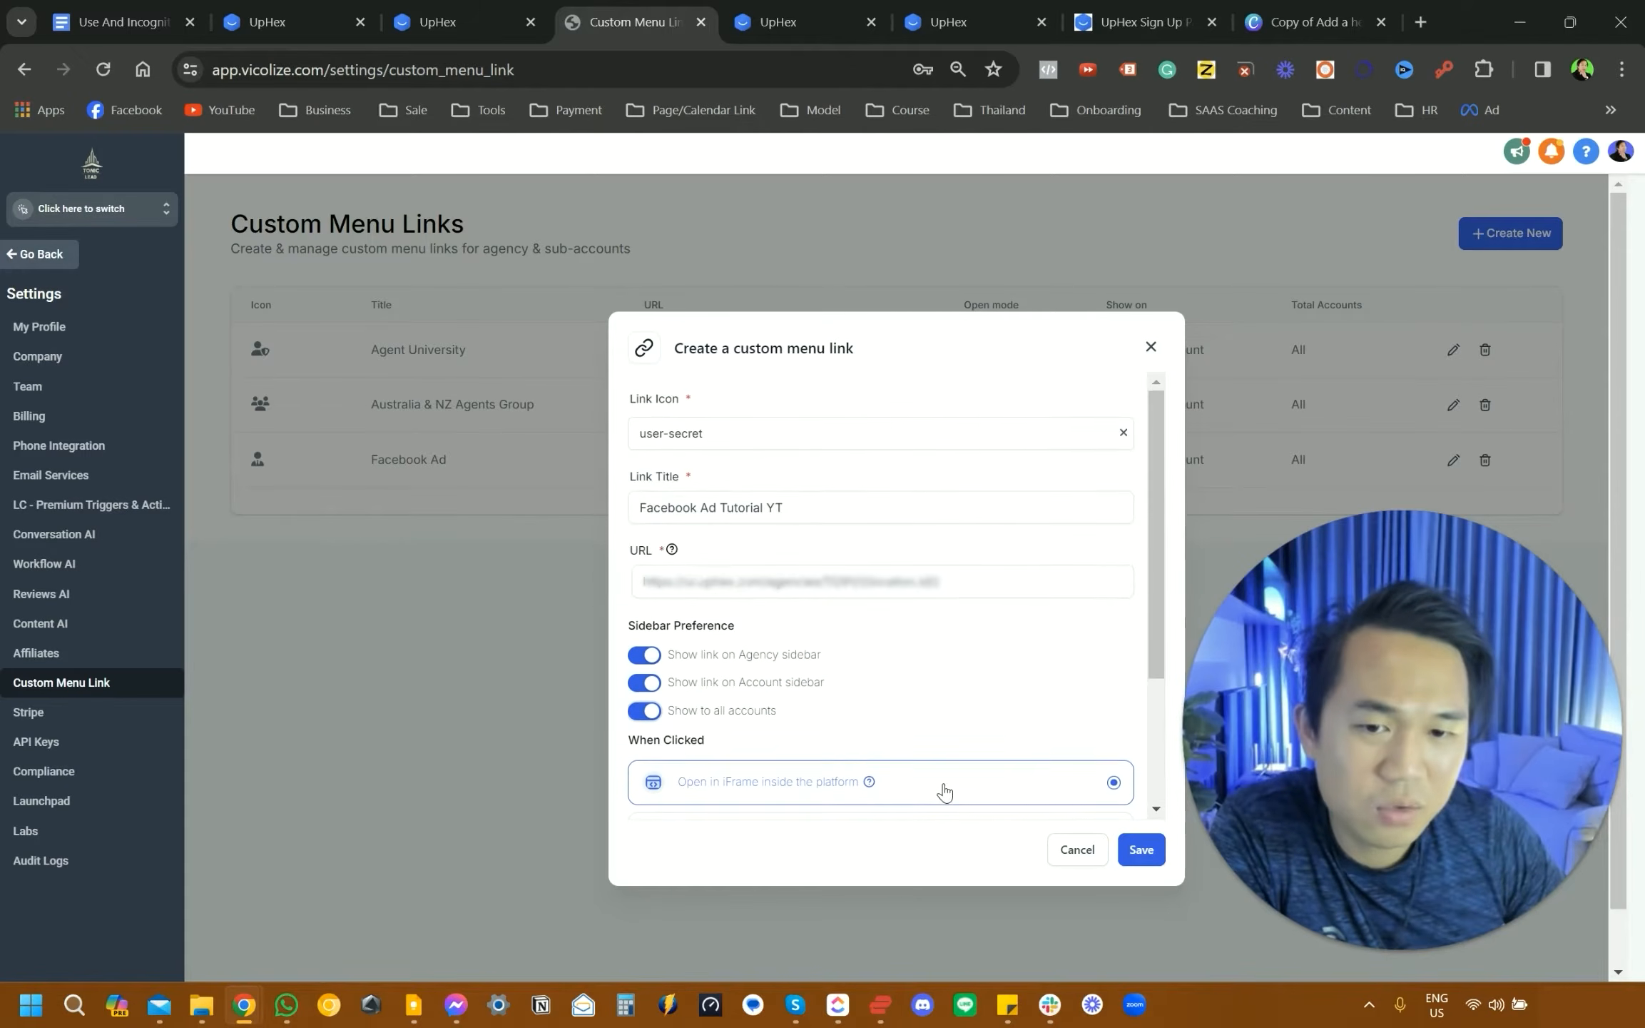
click(1139, 849)
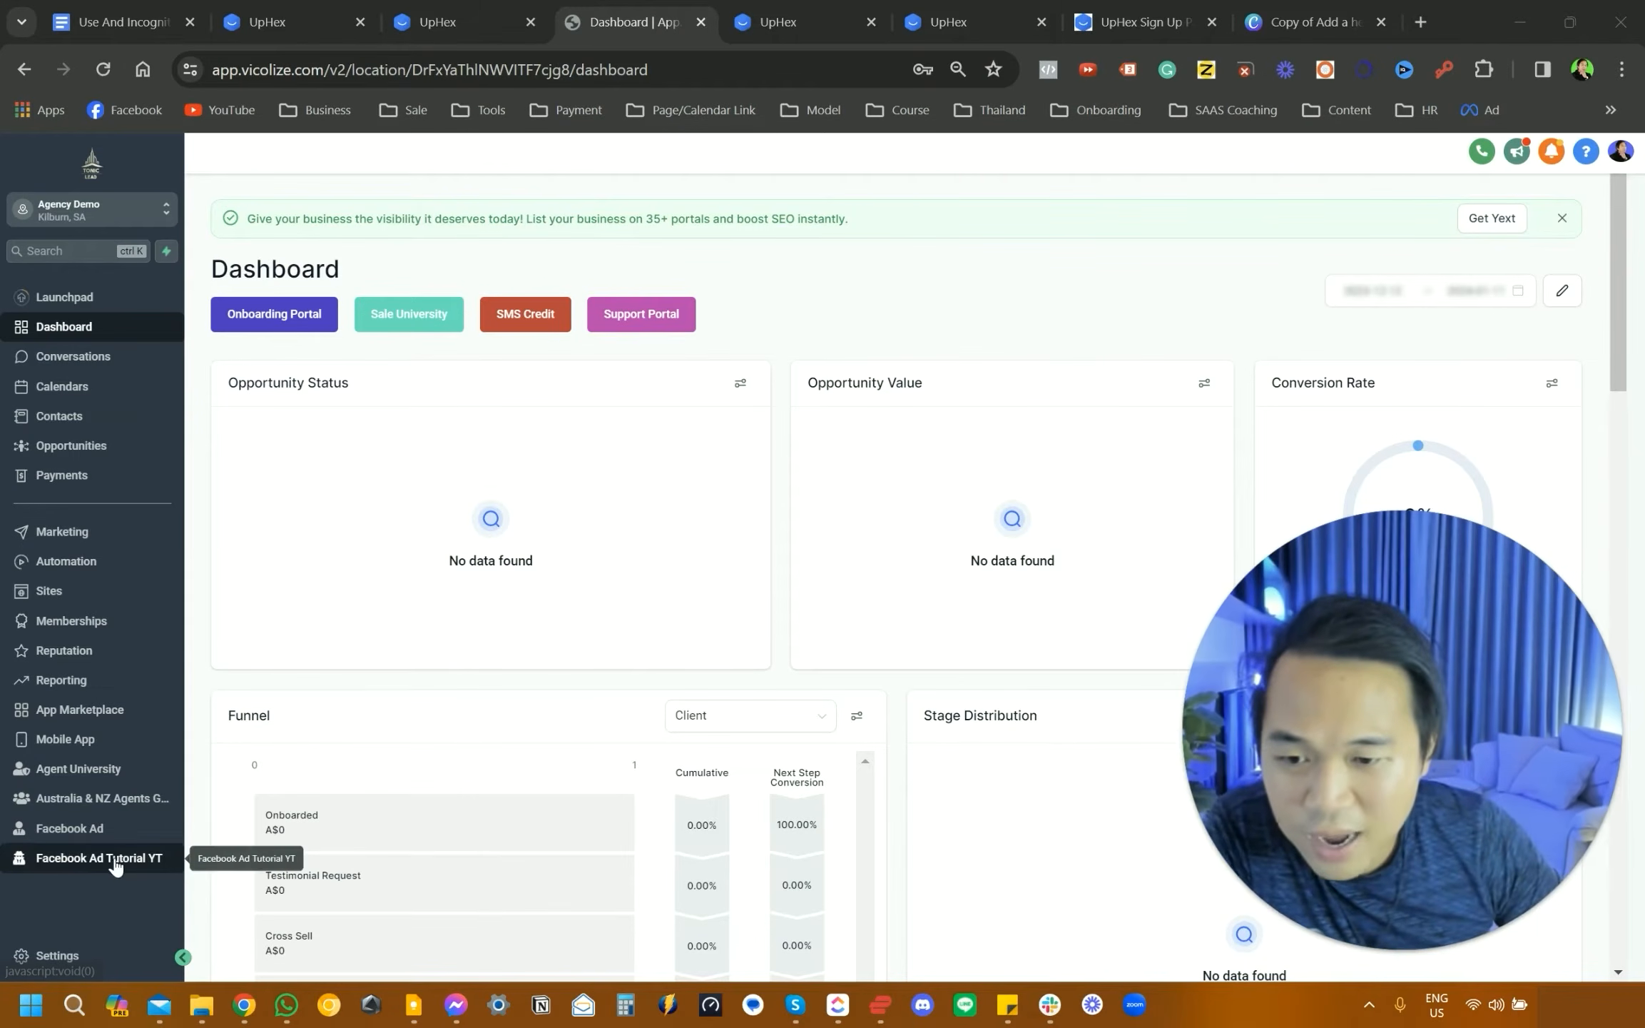
click(156, 867)
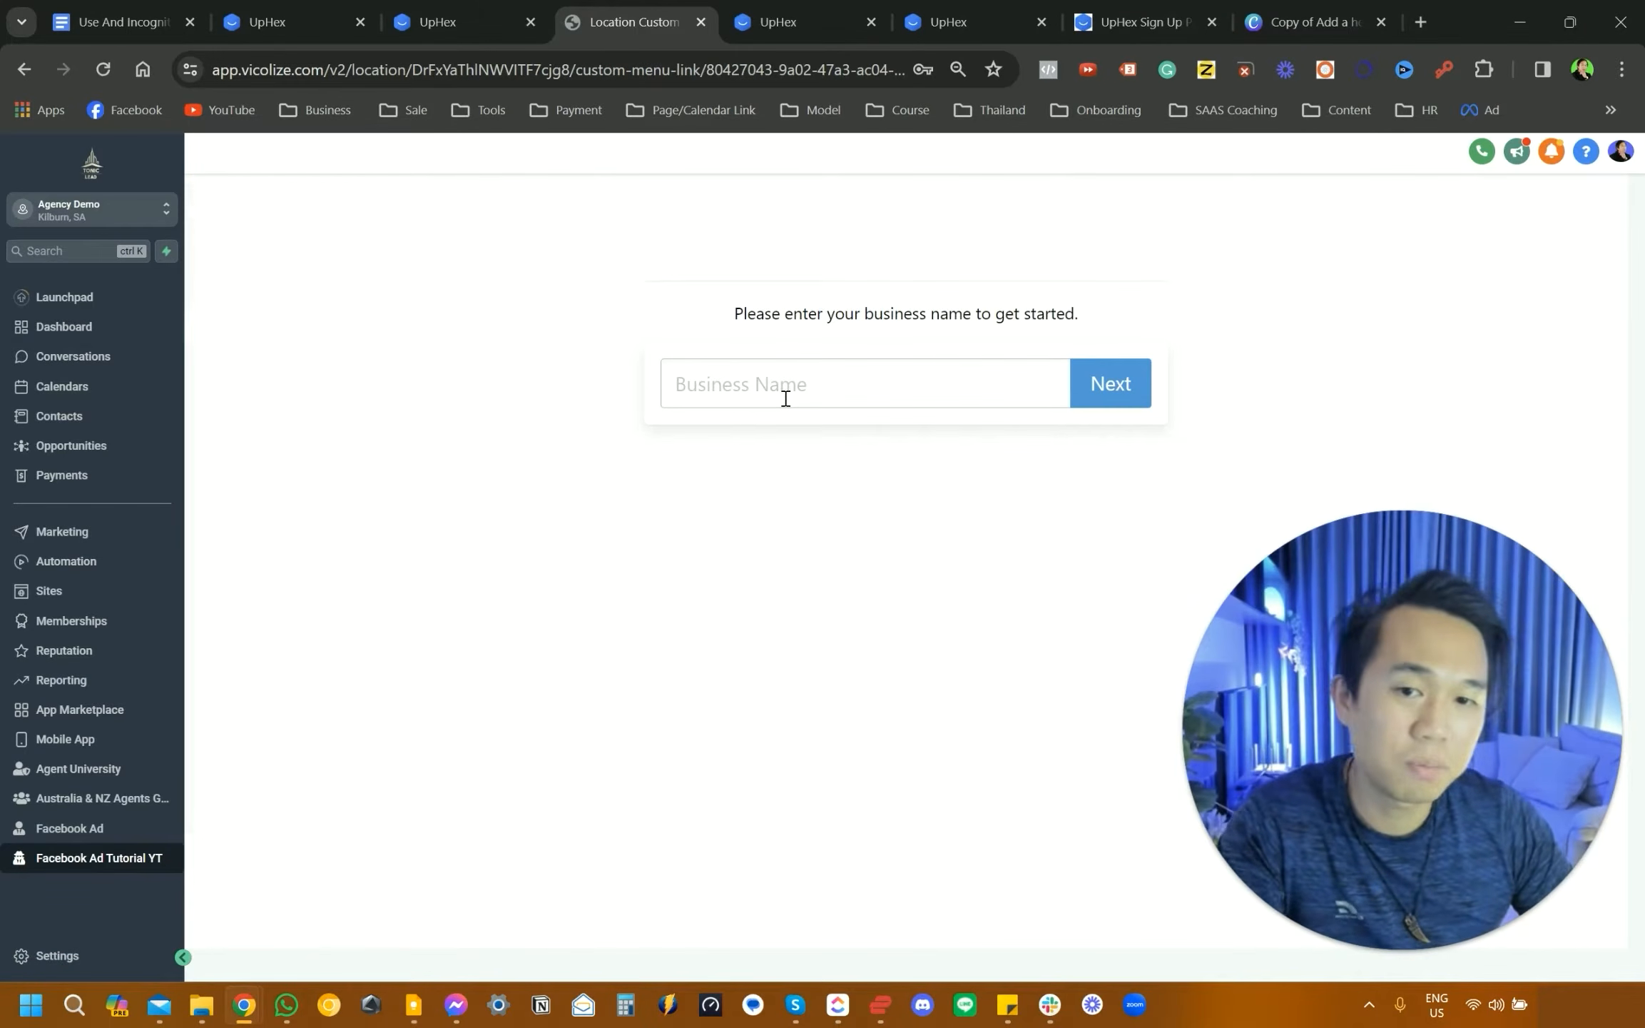
click(786, 398)
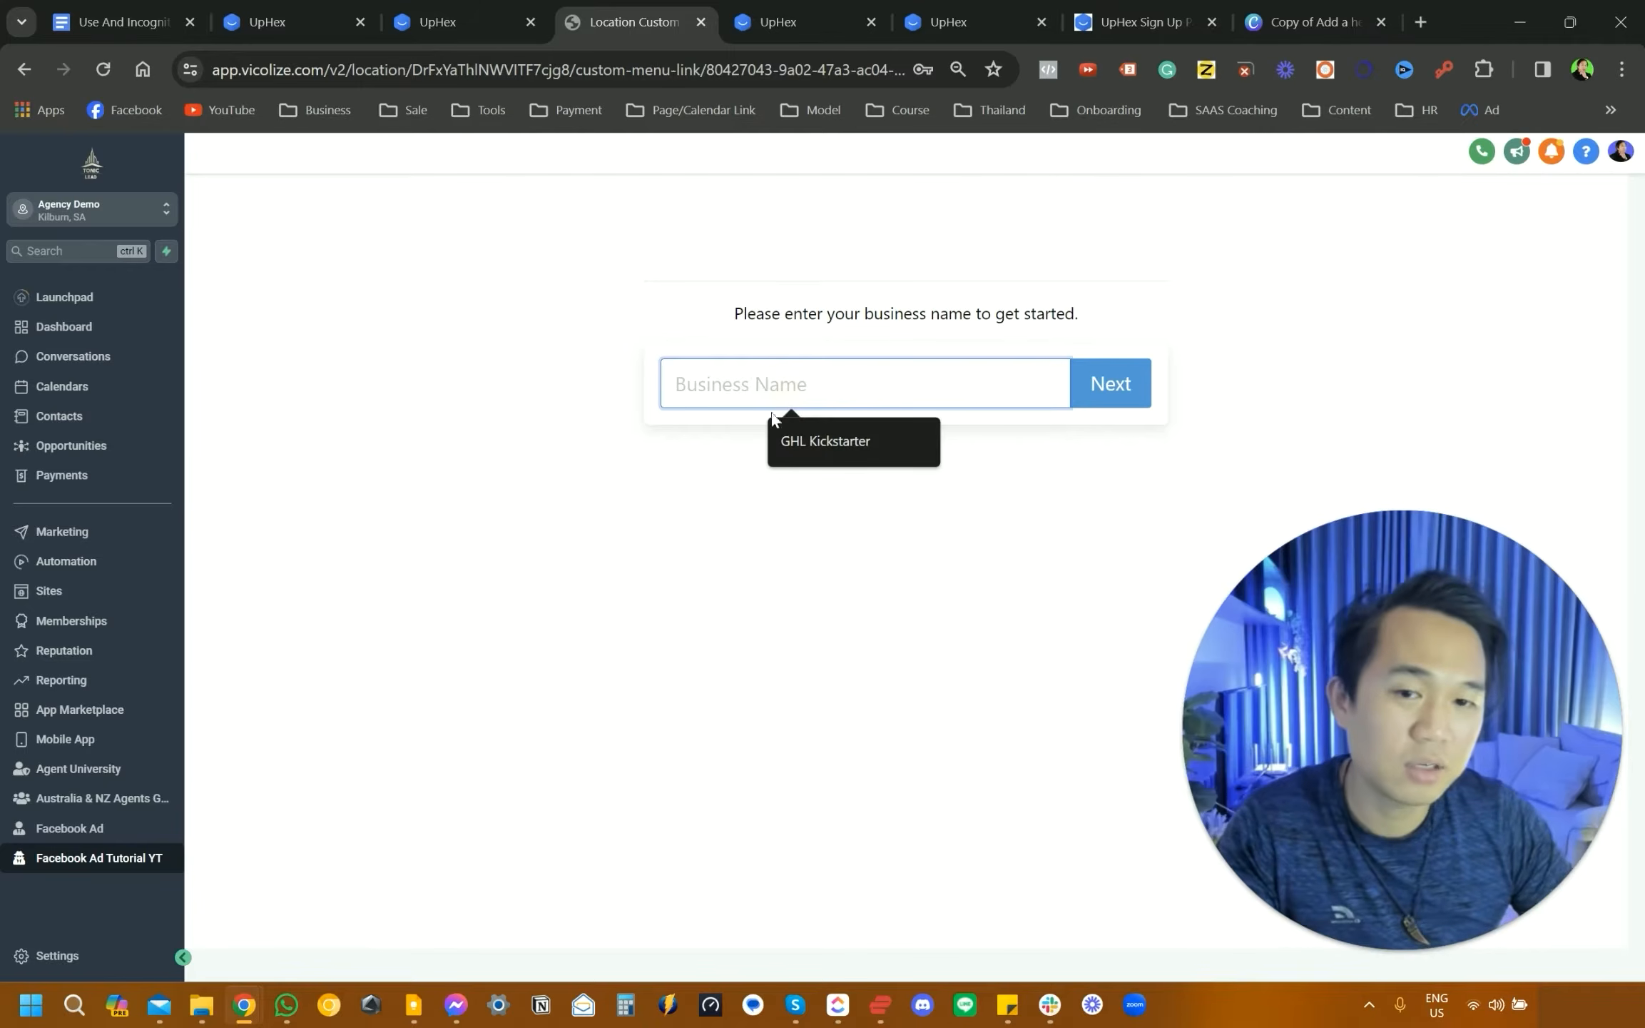
click(625, 575)
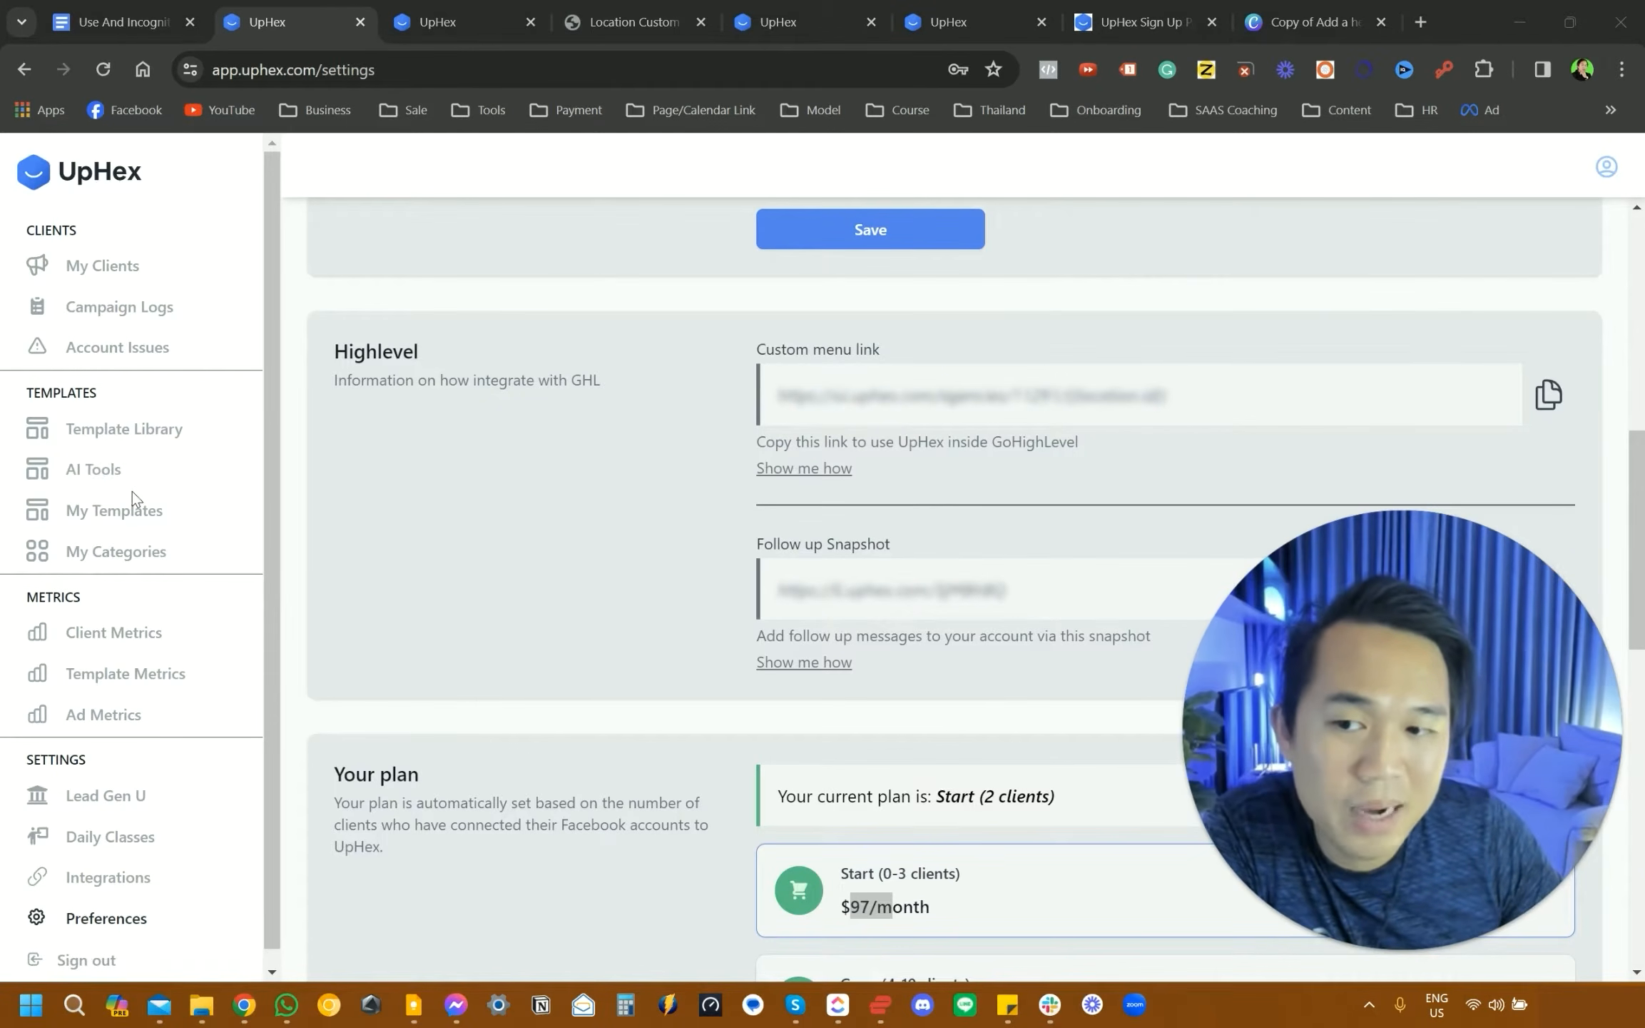
- Return to UpHex and browse the sample categories in the Template Library
click(144, 524)
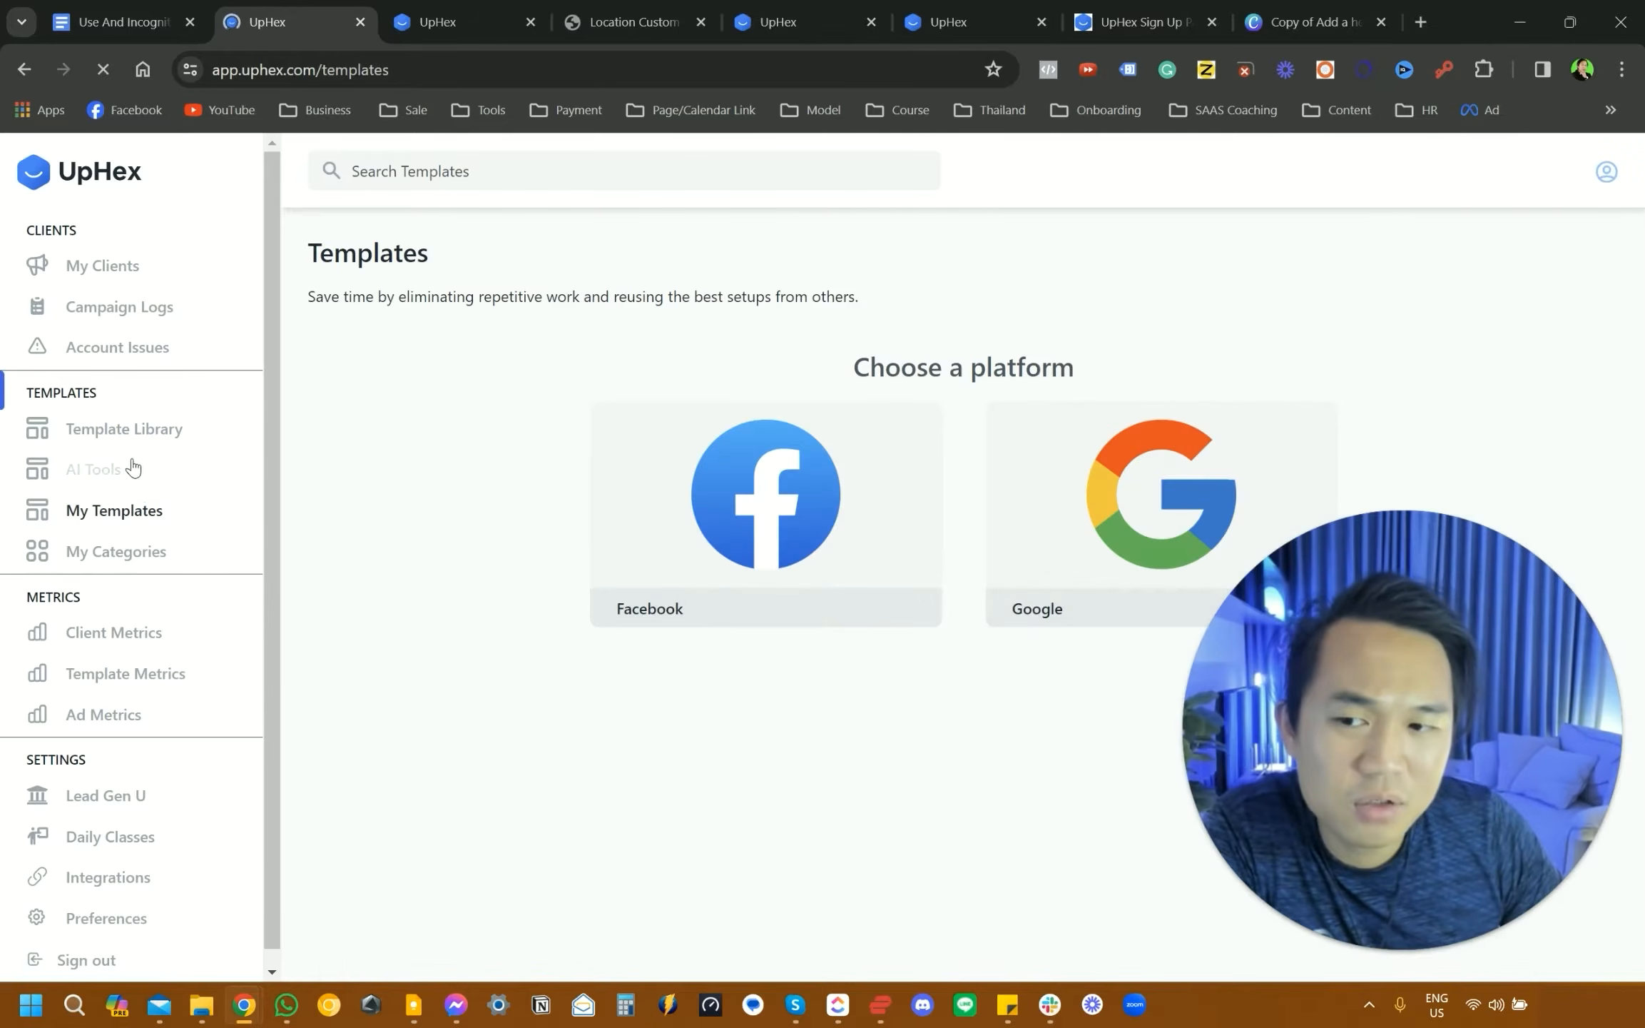
click(134, 438)
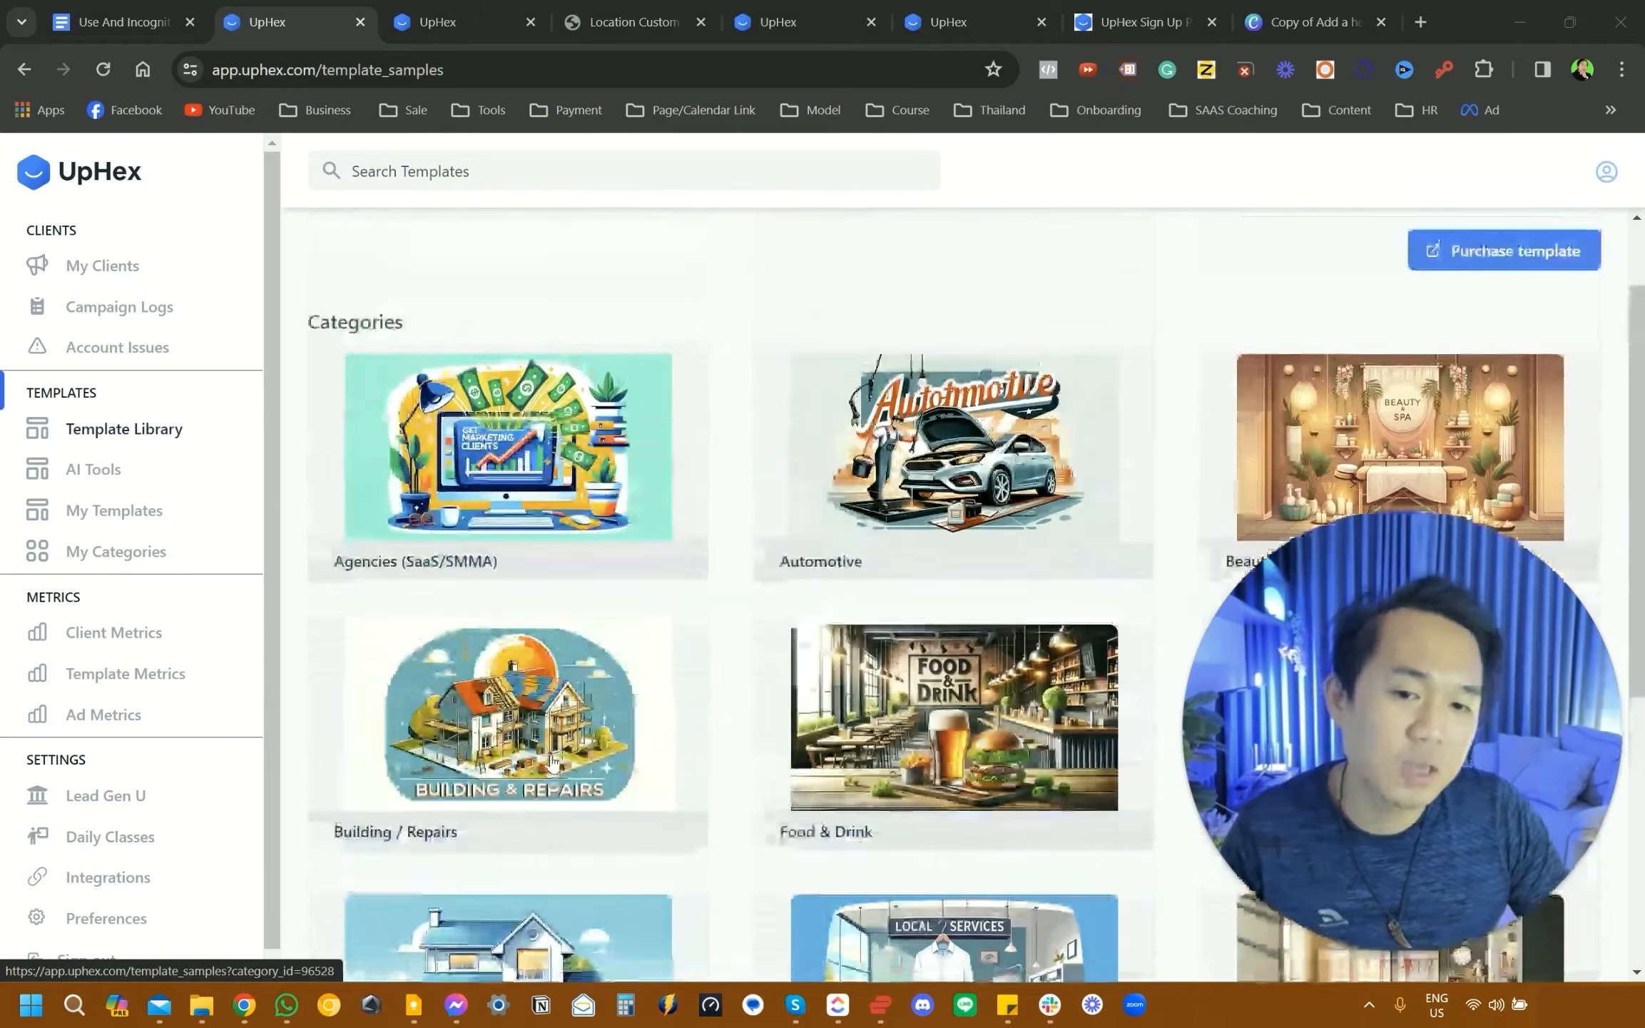
scroll(844, 588, down, 3)
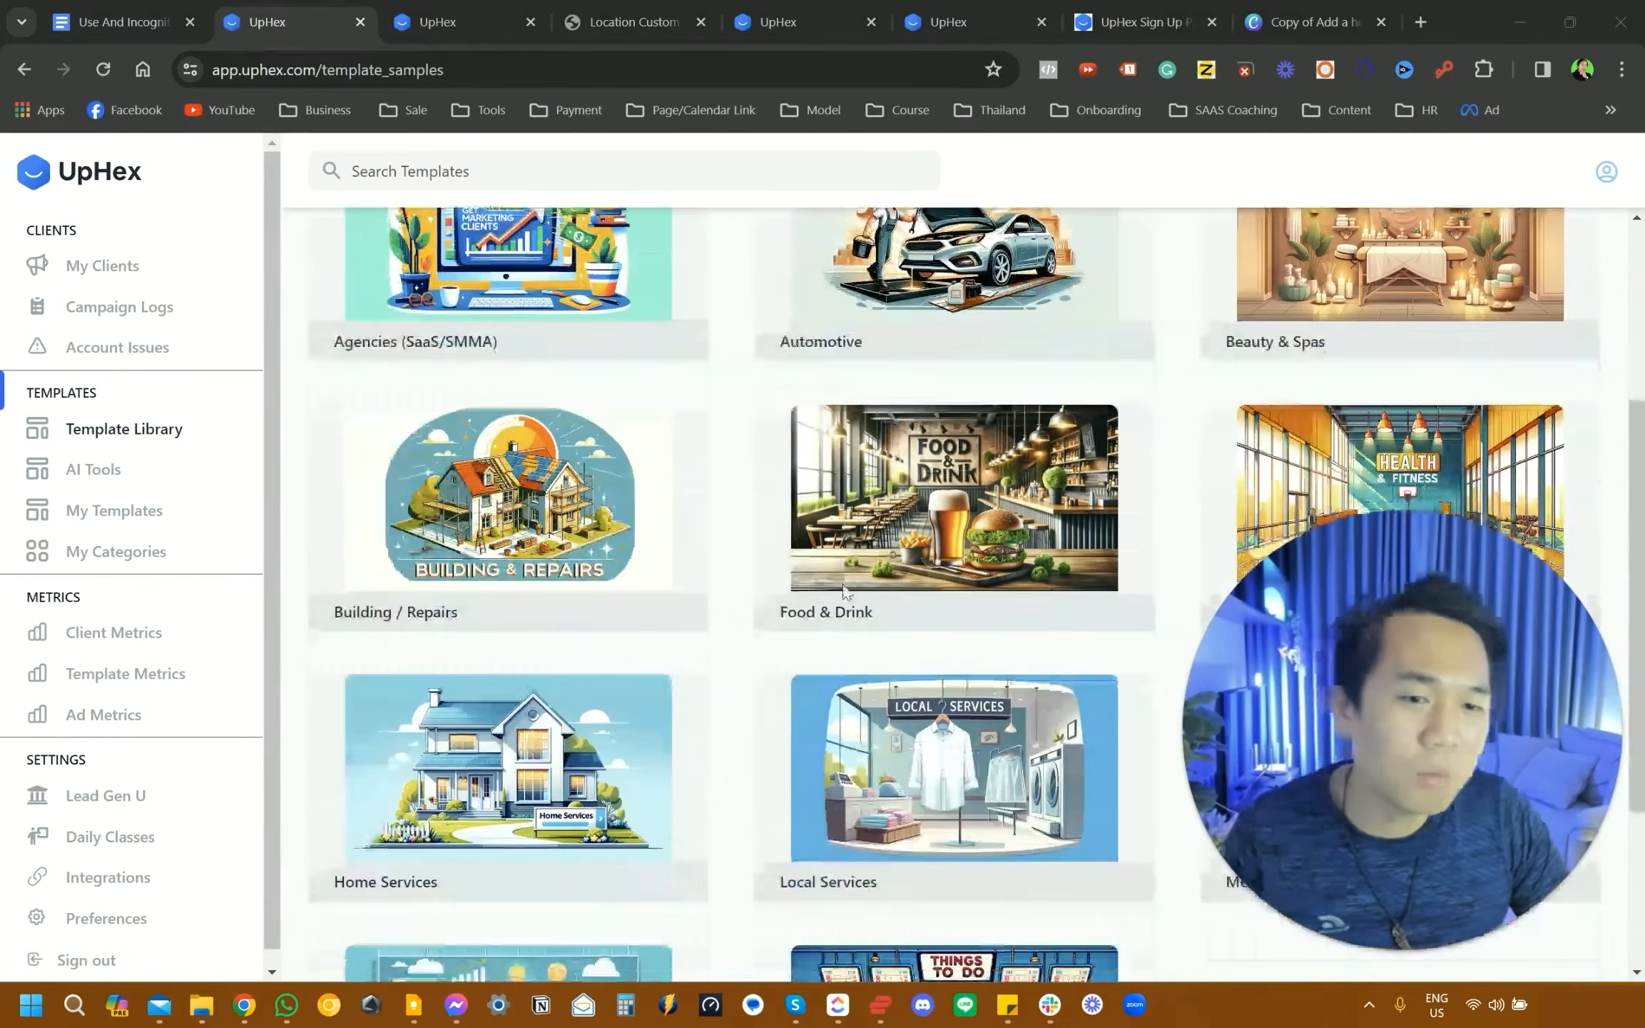
scroll(844, 588, down, 3)
scroll(835, 615, up, 1)
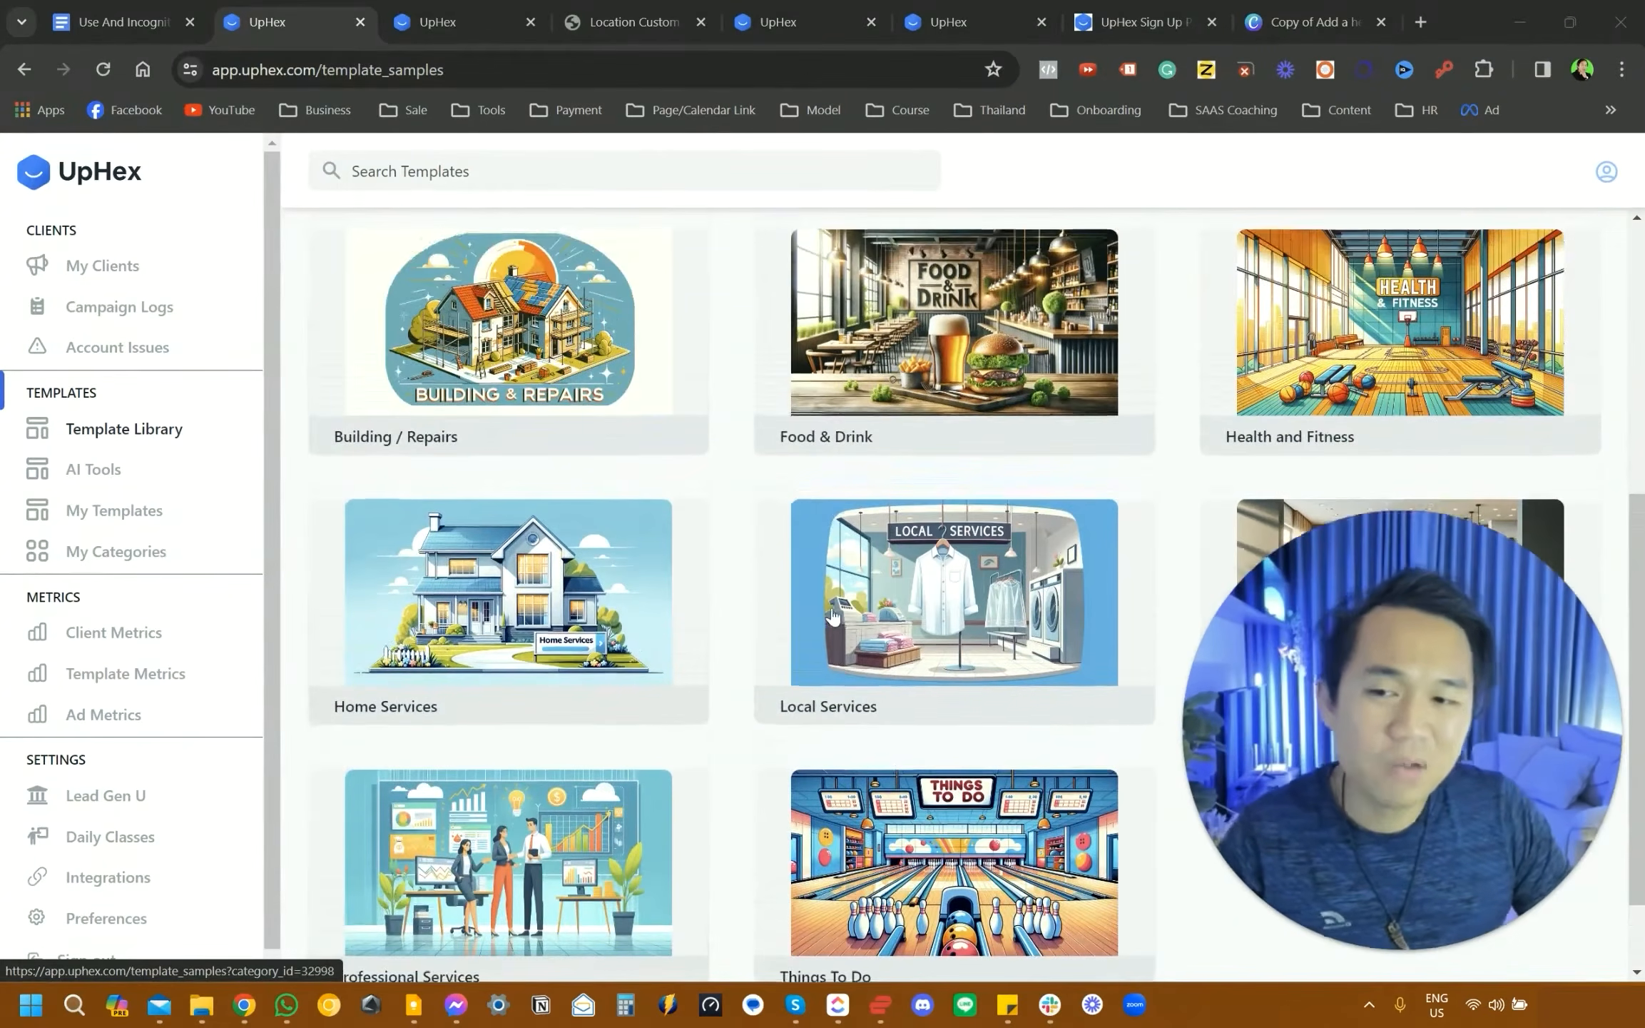
scroll(833, 615, up, 6)
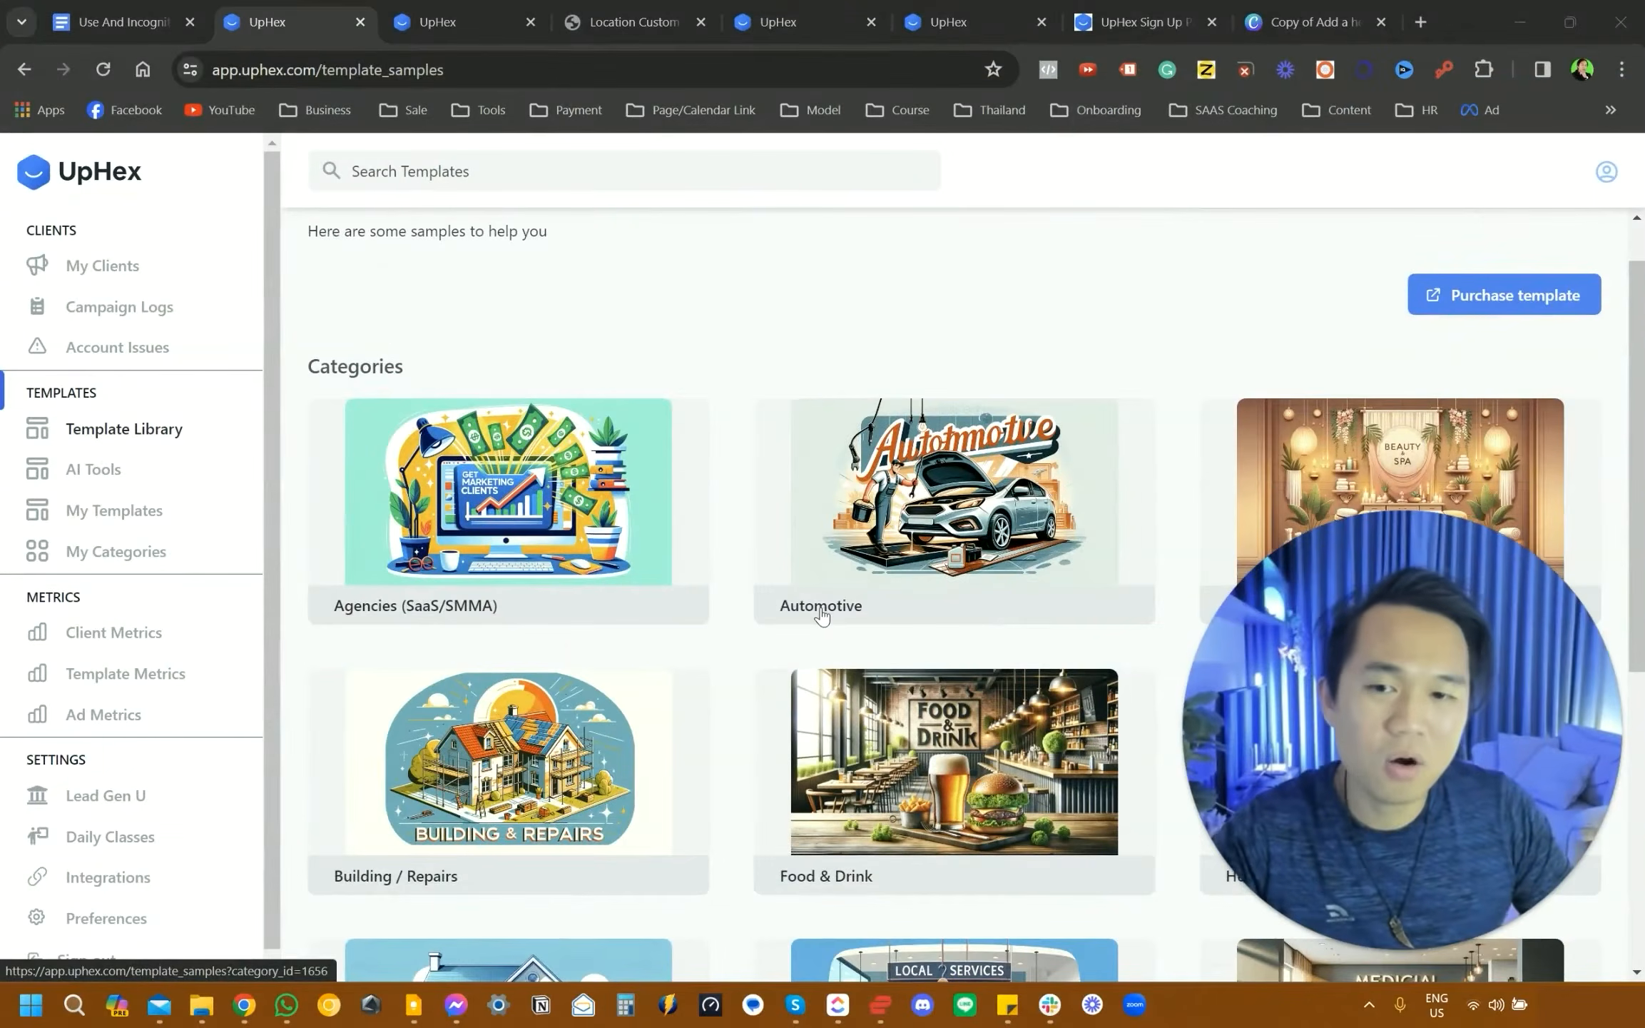
scroll(822, 616, up, 1)
- Start creating a new Facebook template from My Templates
click(118, 513)
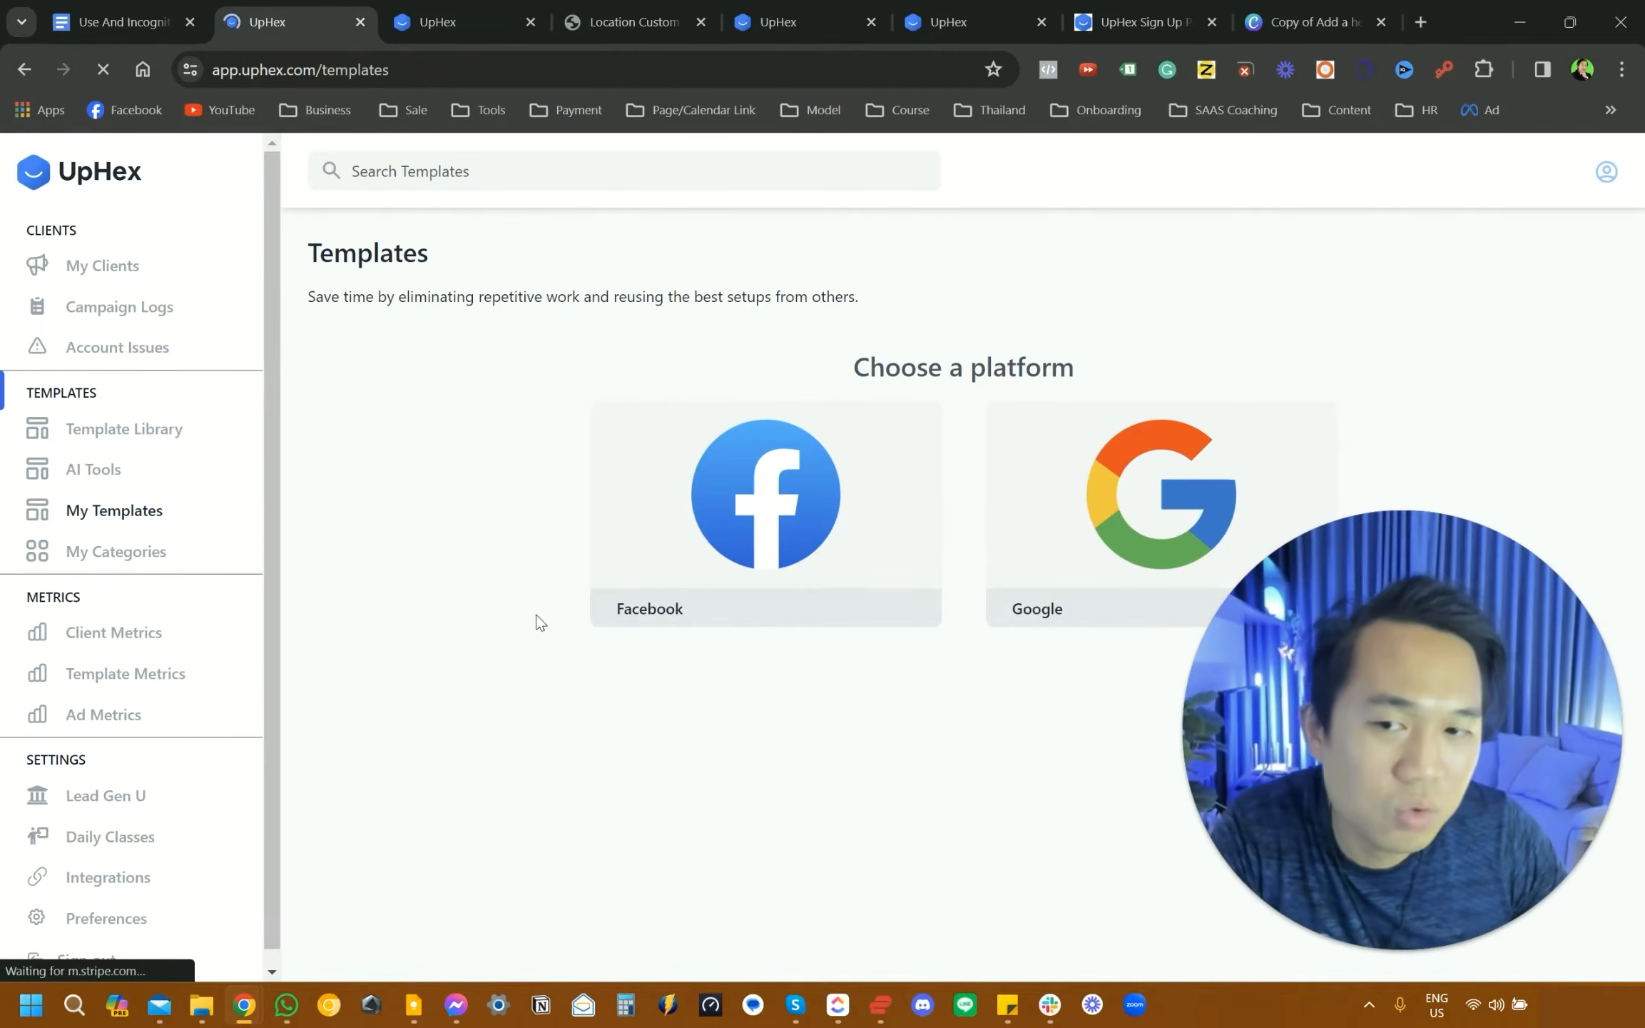
click(762, 523)
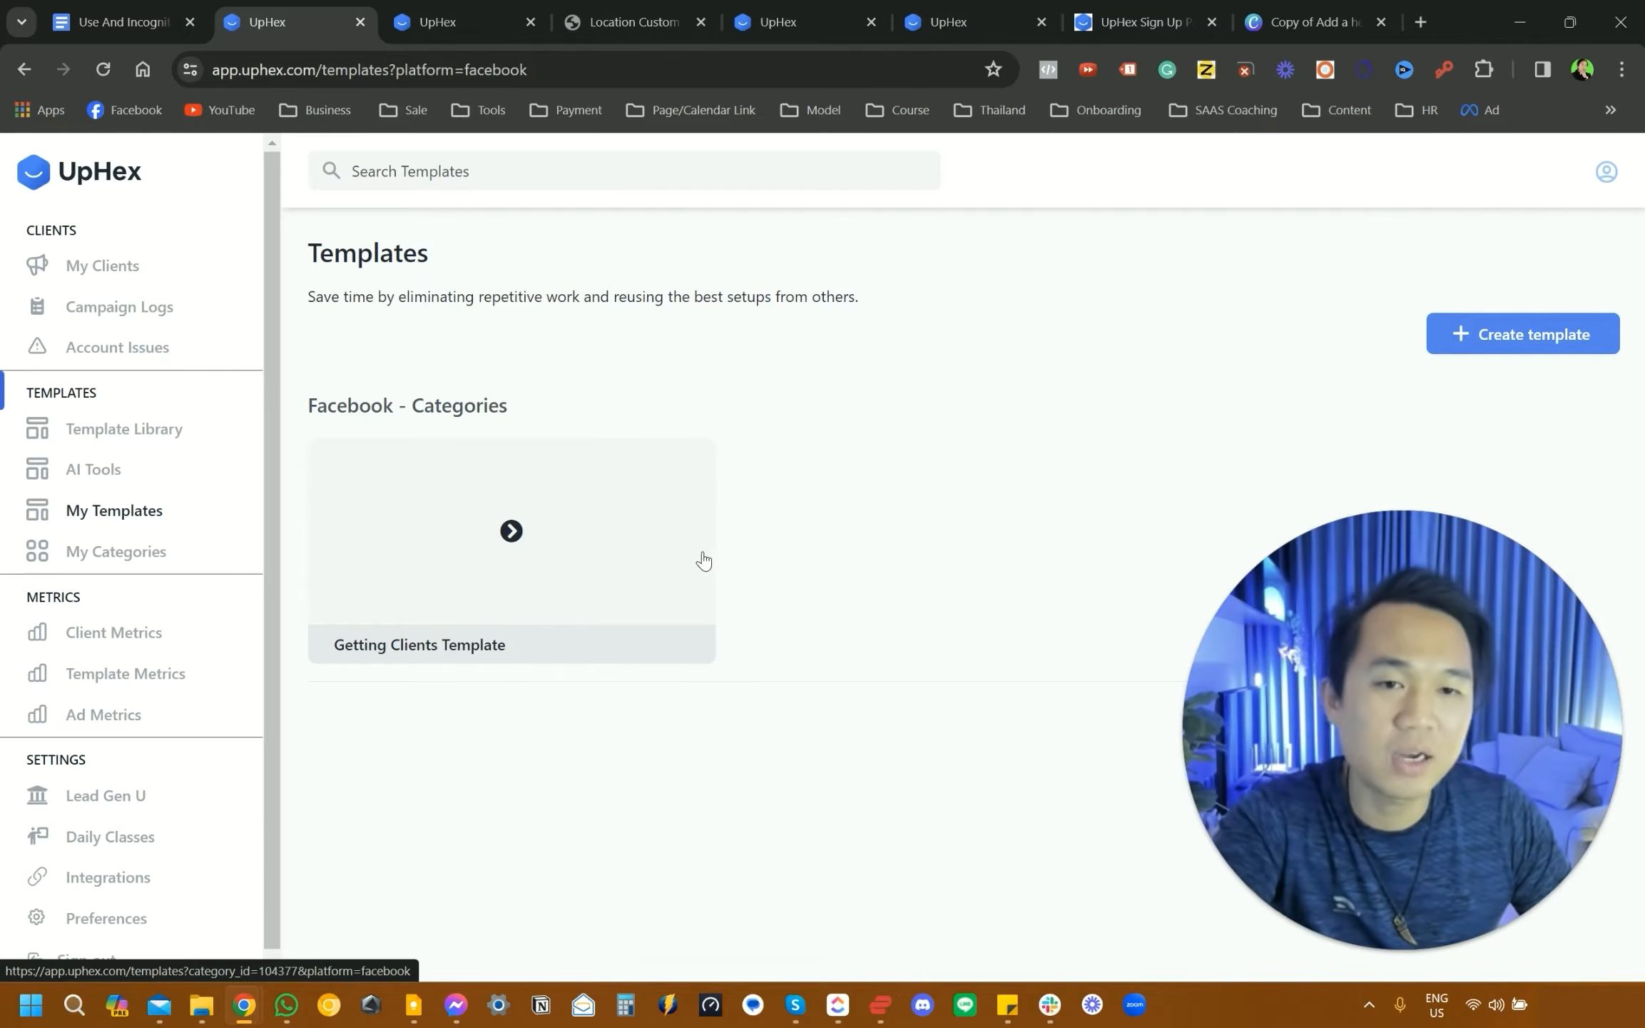
click(1494, 354)
scroll(716, 560, down, 4)
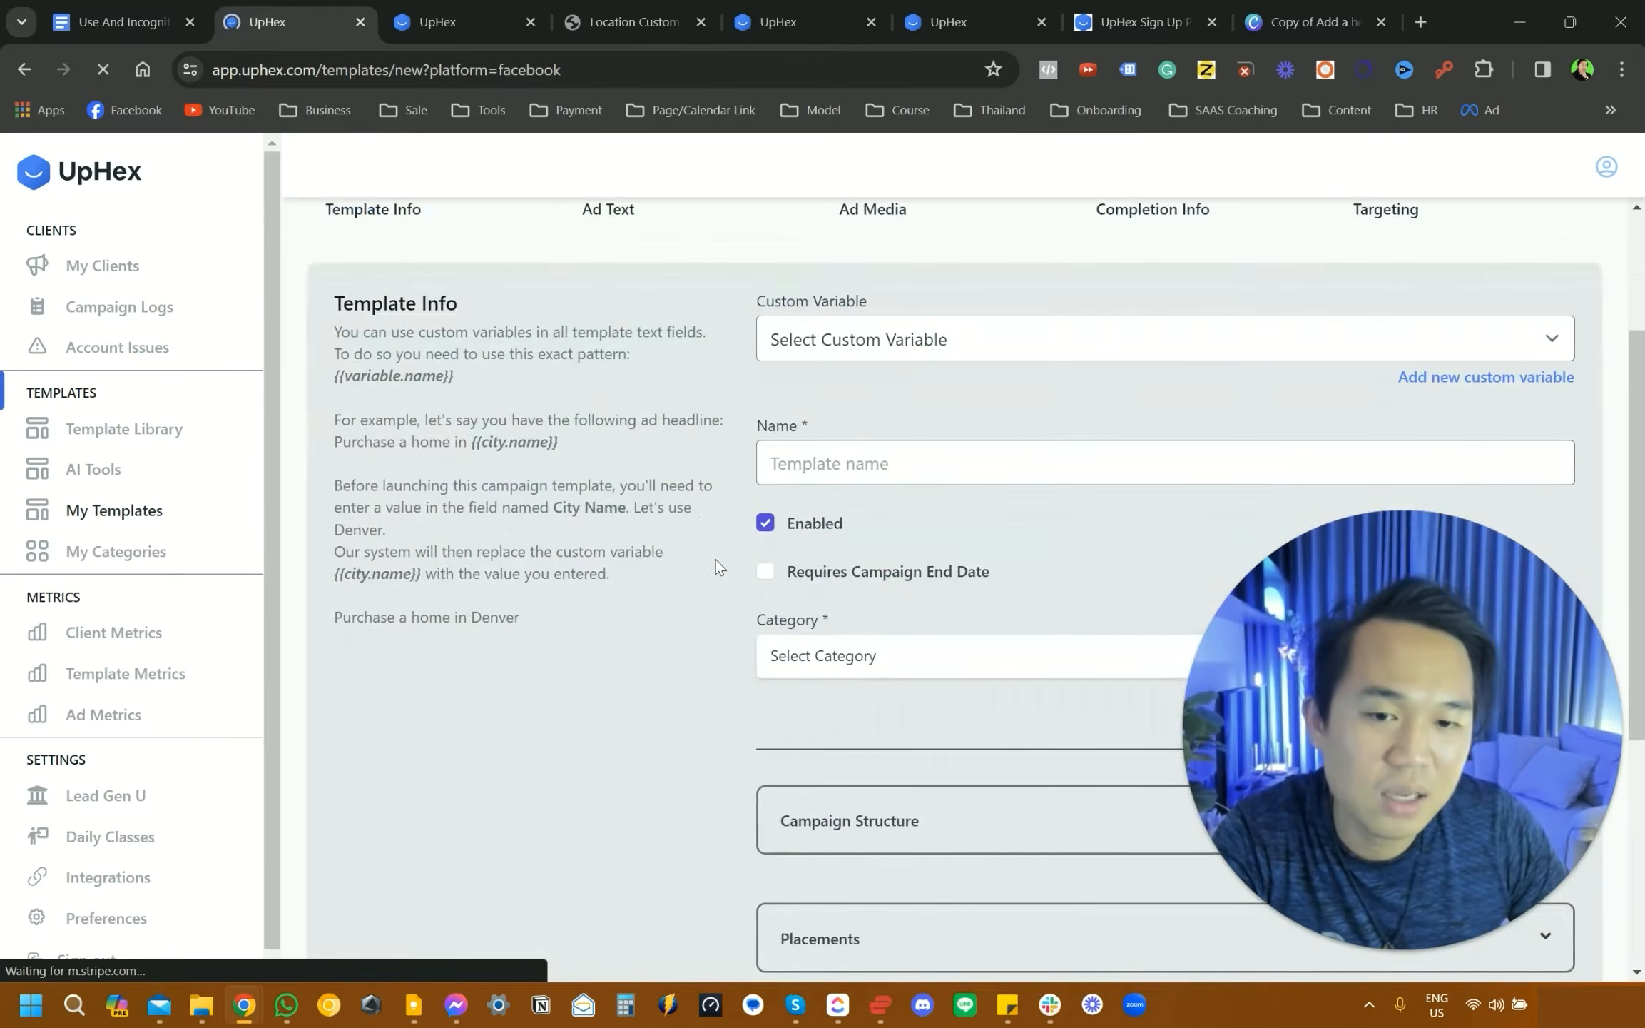
scroll(725, 545, up, 1)
scroll(725, 545, down, 1)
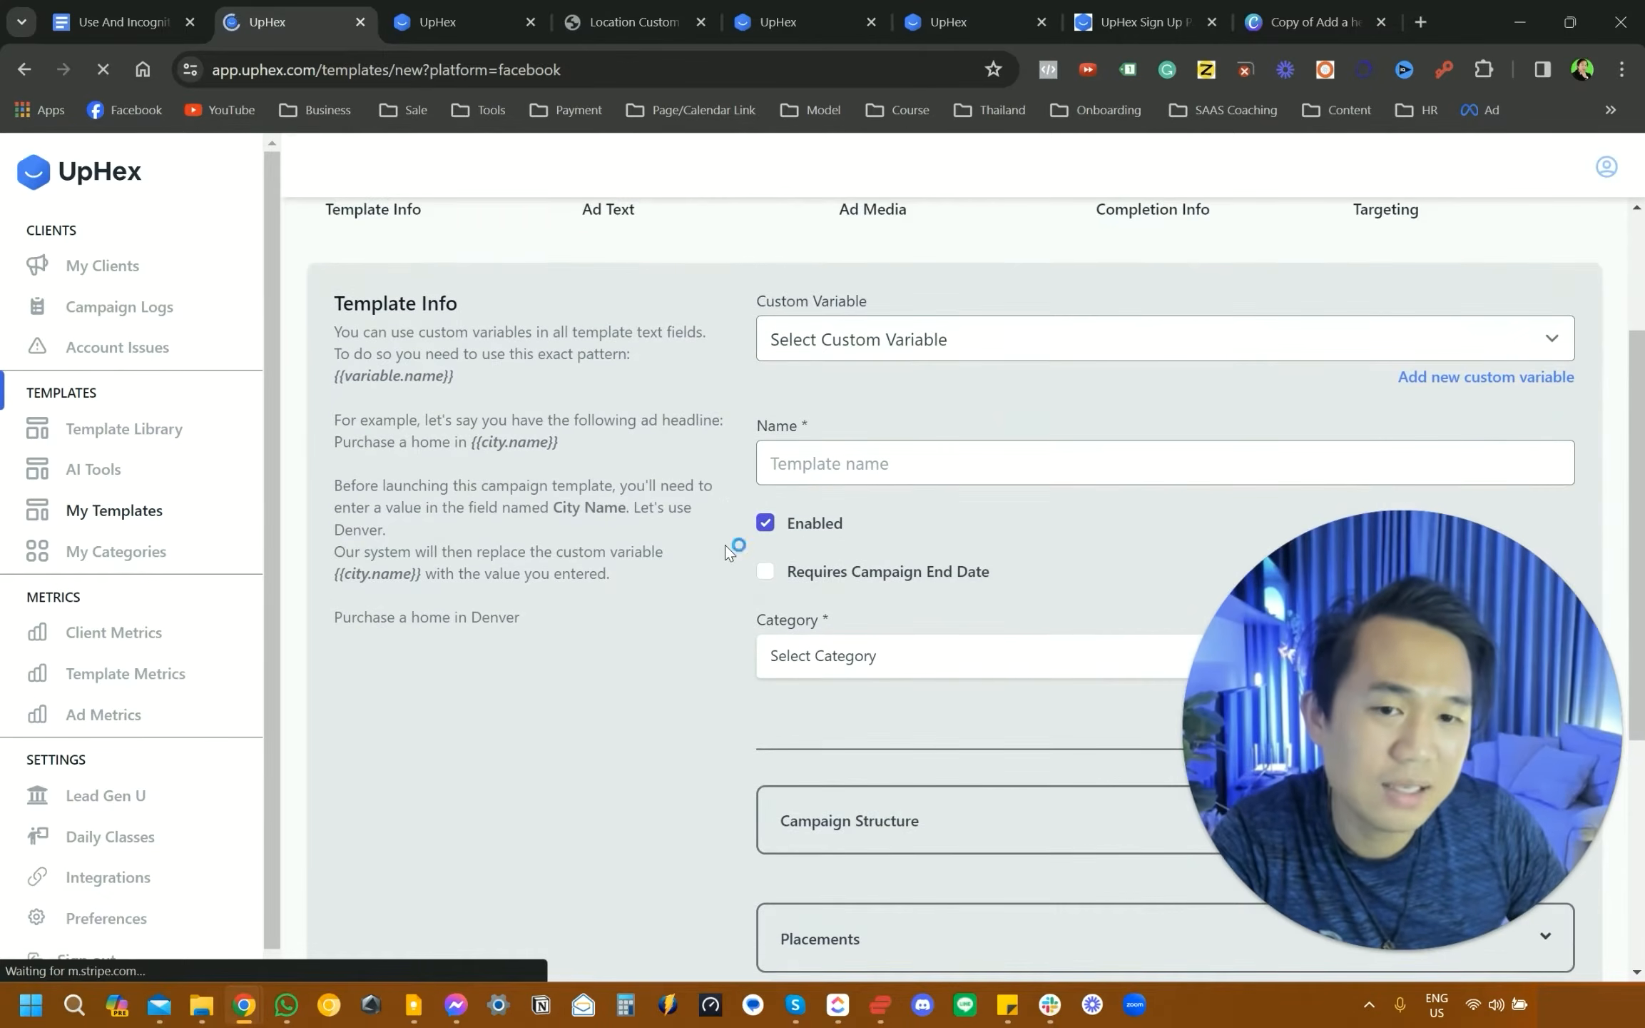
- Check the available custom variables and name the template "My Facebook Ad Template [Client Ac]"
click(816, 338)
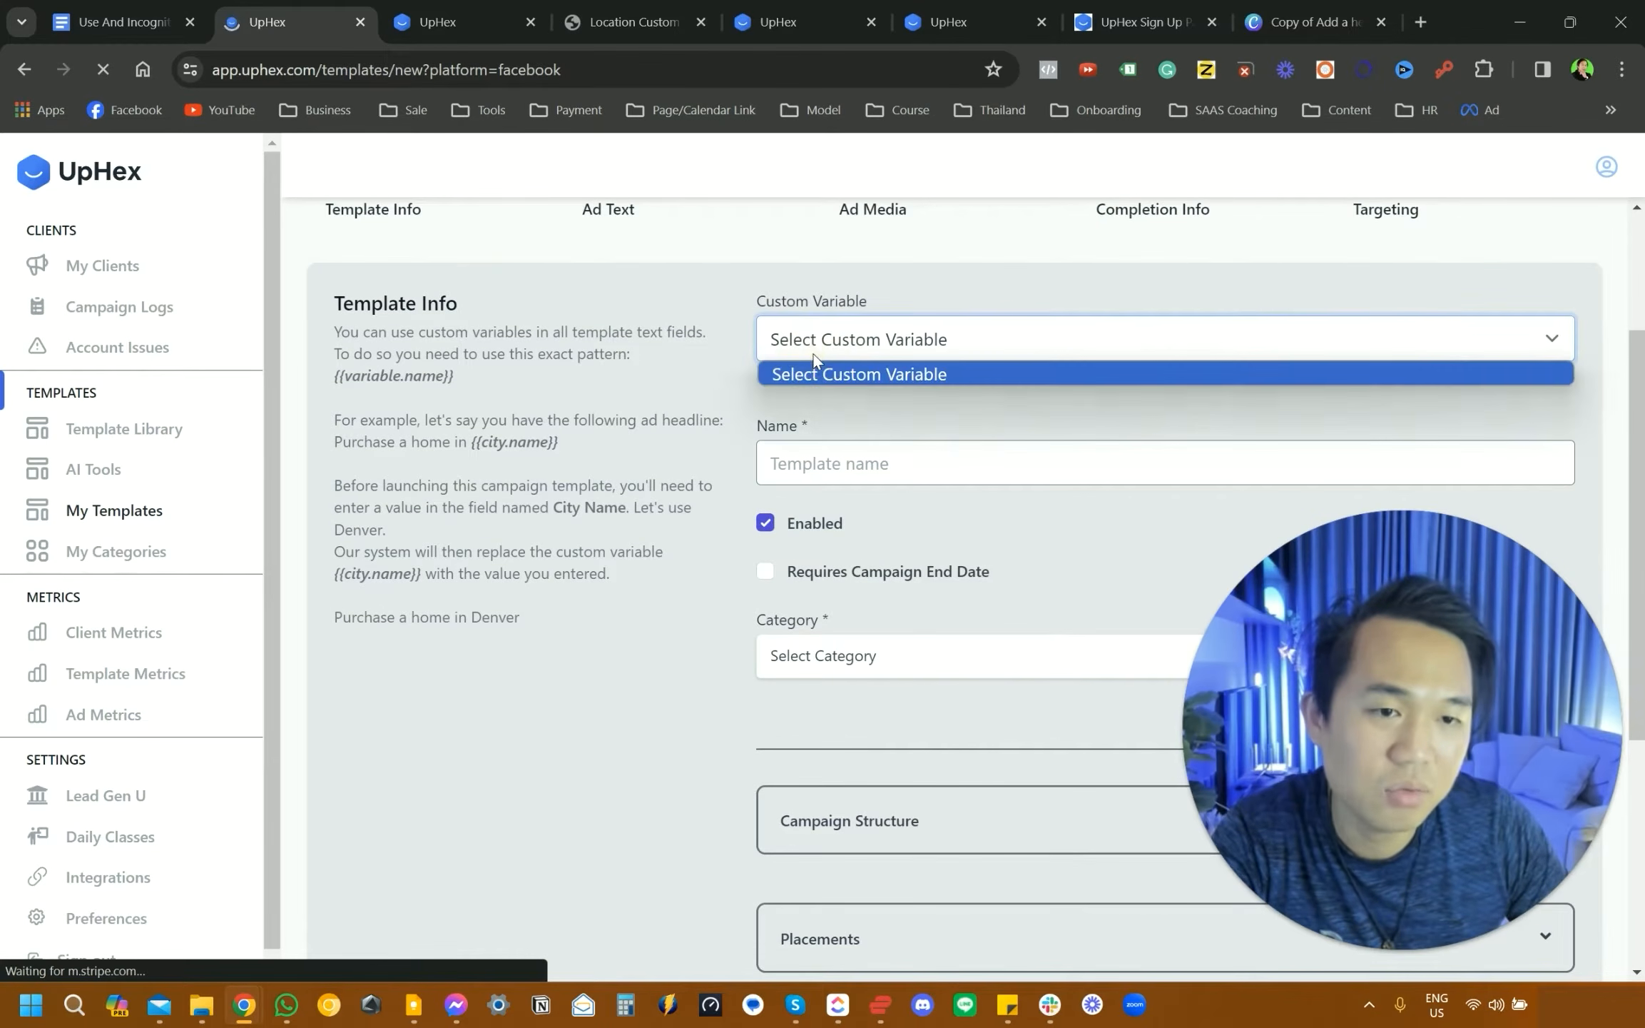
click(812, 340)
click(874, 465)
click(904, 513)
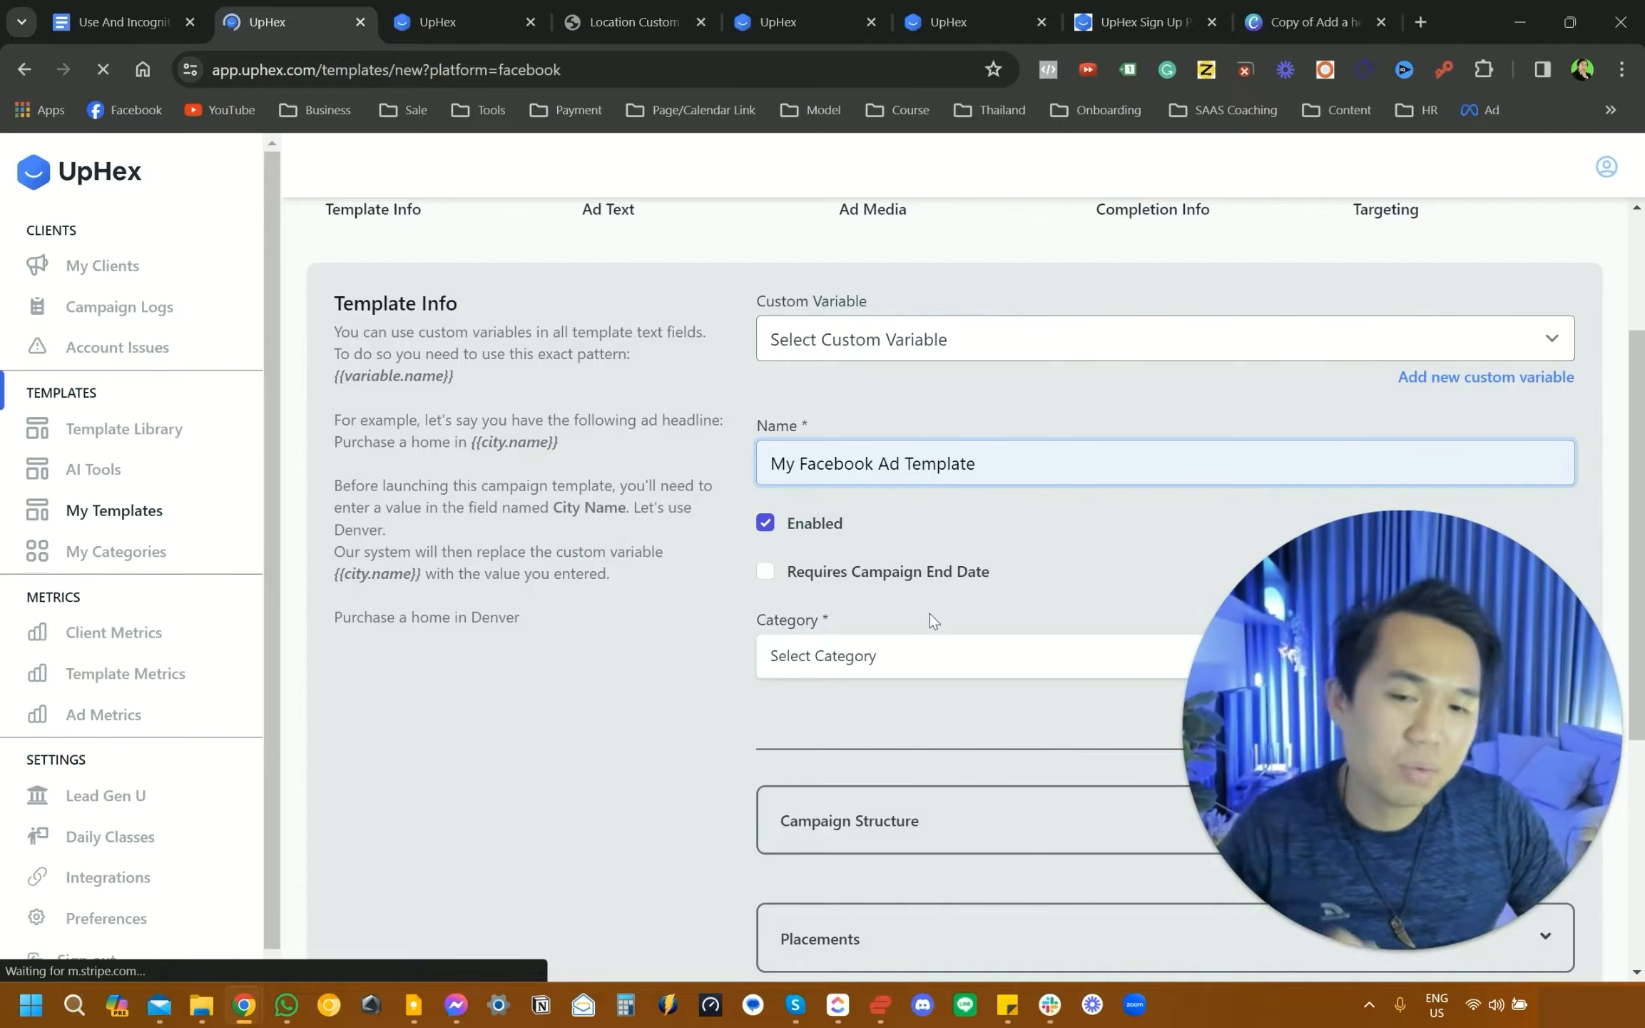
text([Clien)
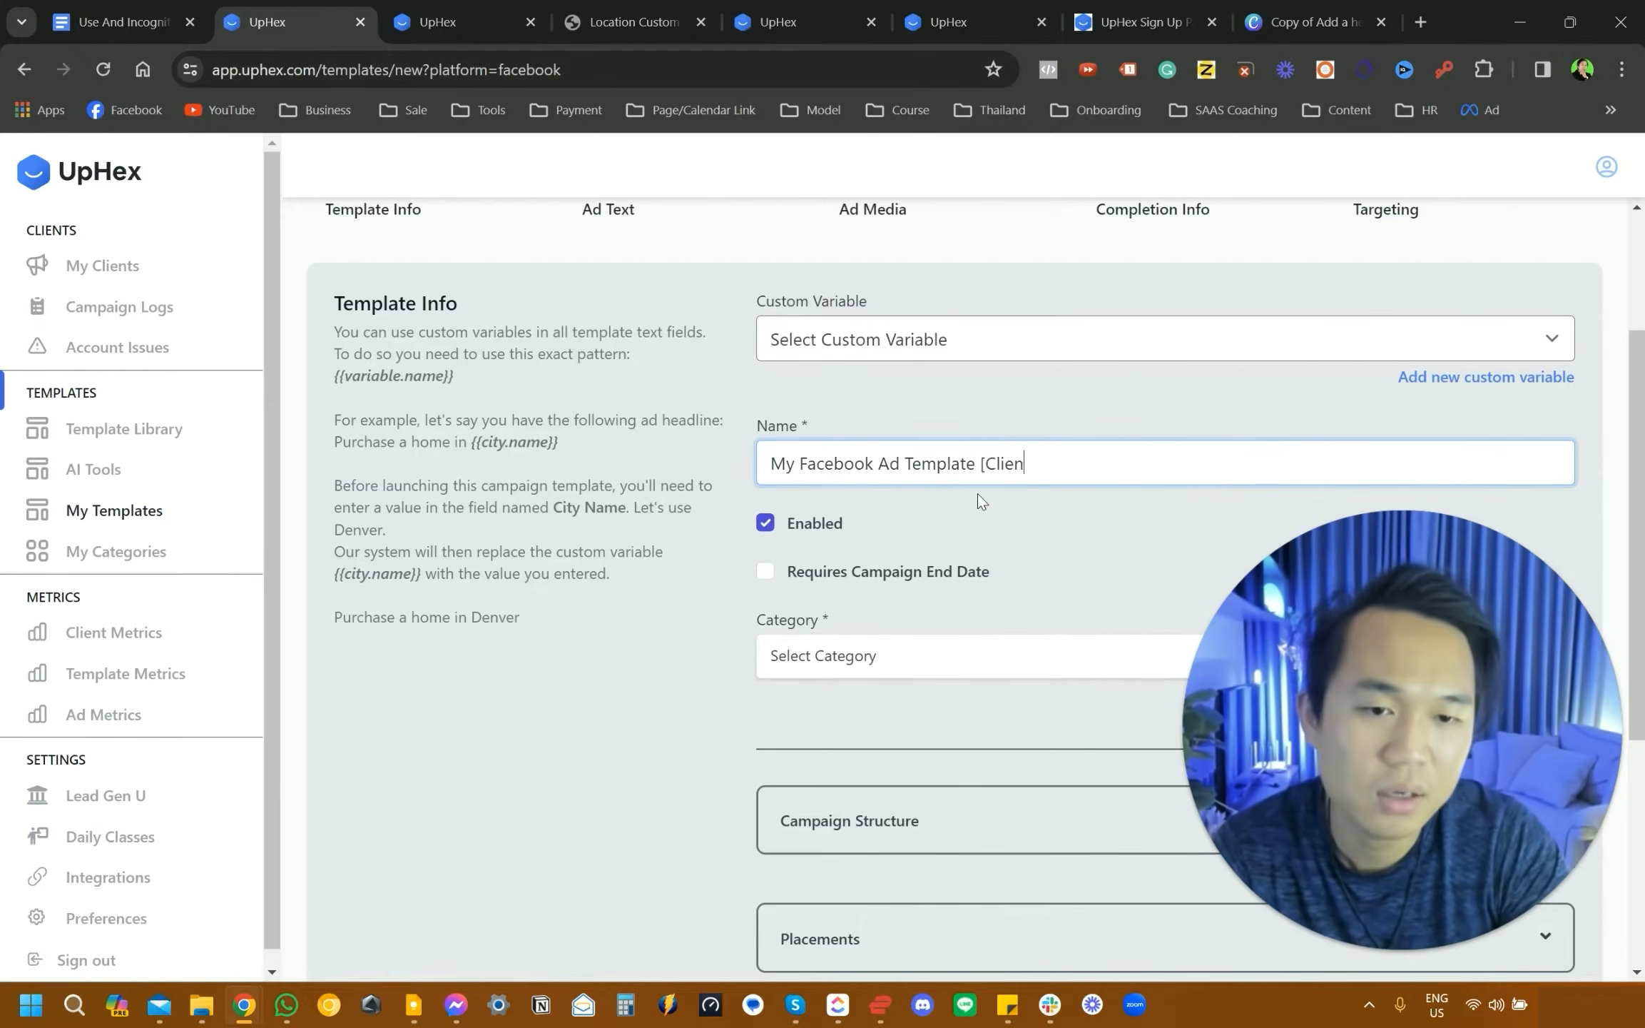
text(t Ac])
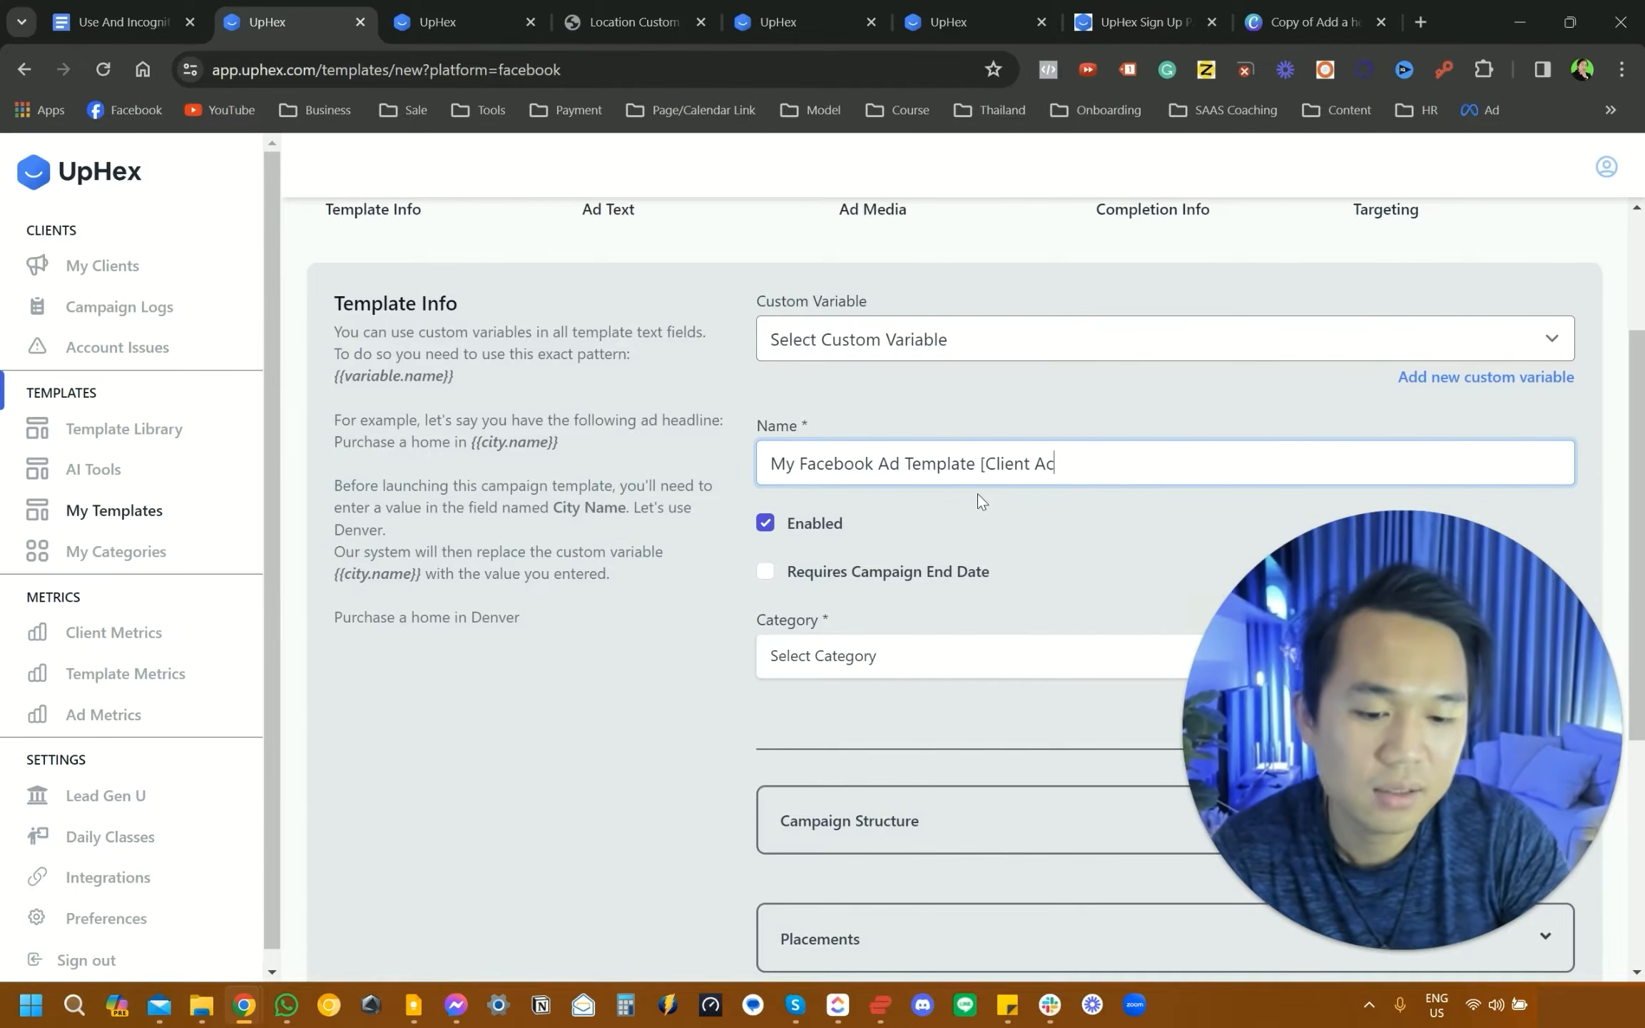
- Try out the option that requires a campaign end date for the template
scroll(1000, 526, down, 3)
click(766, 353)
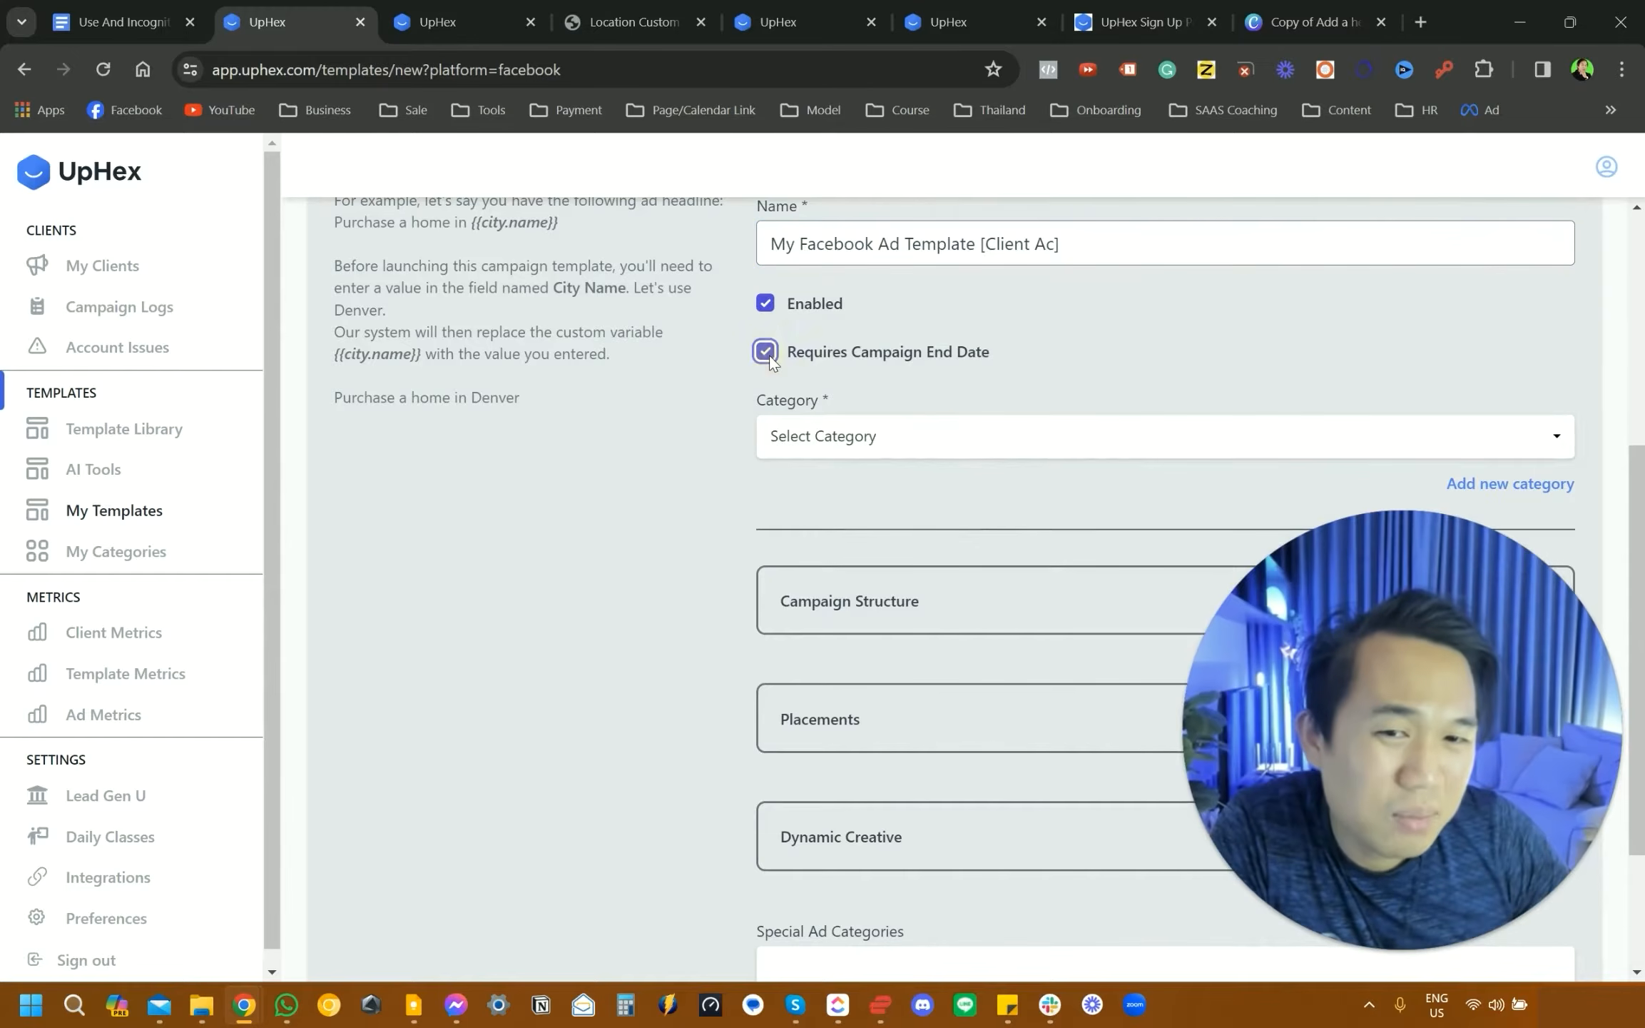
drag(813, 354, 968, 356)
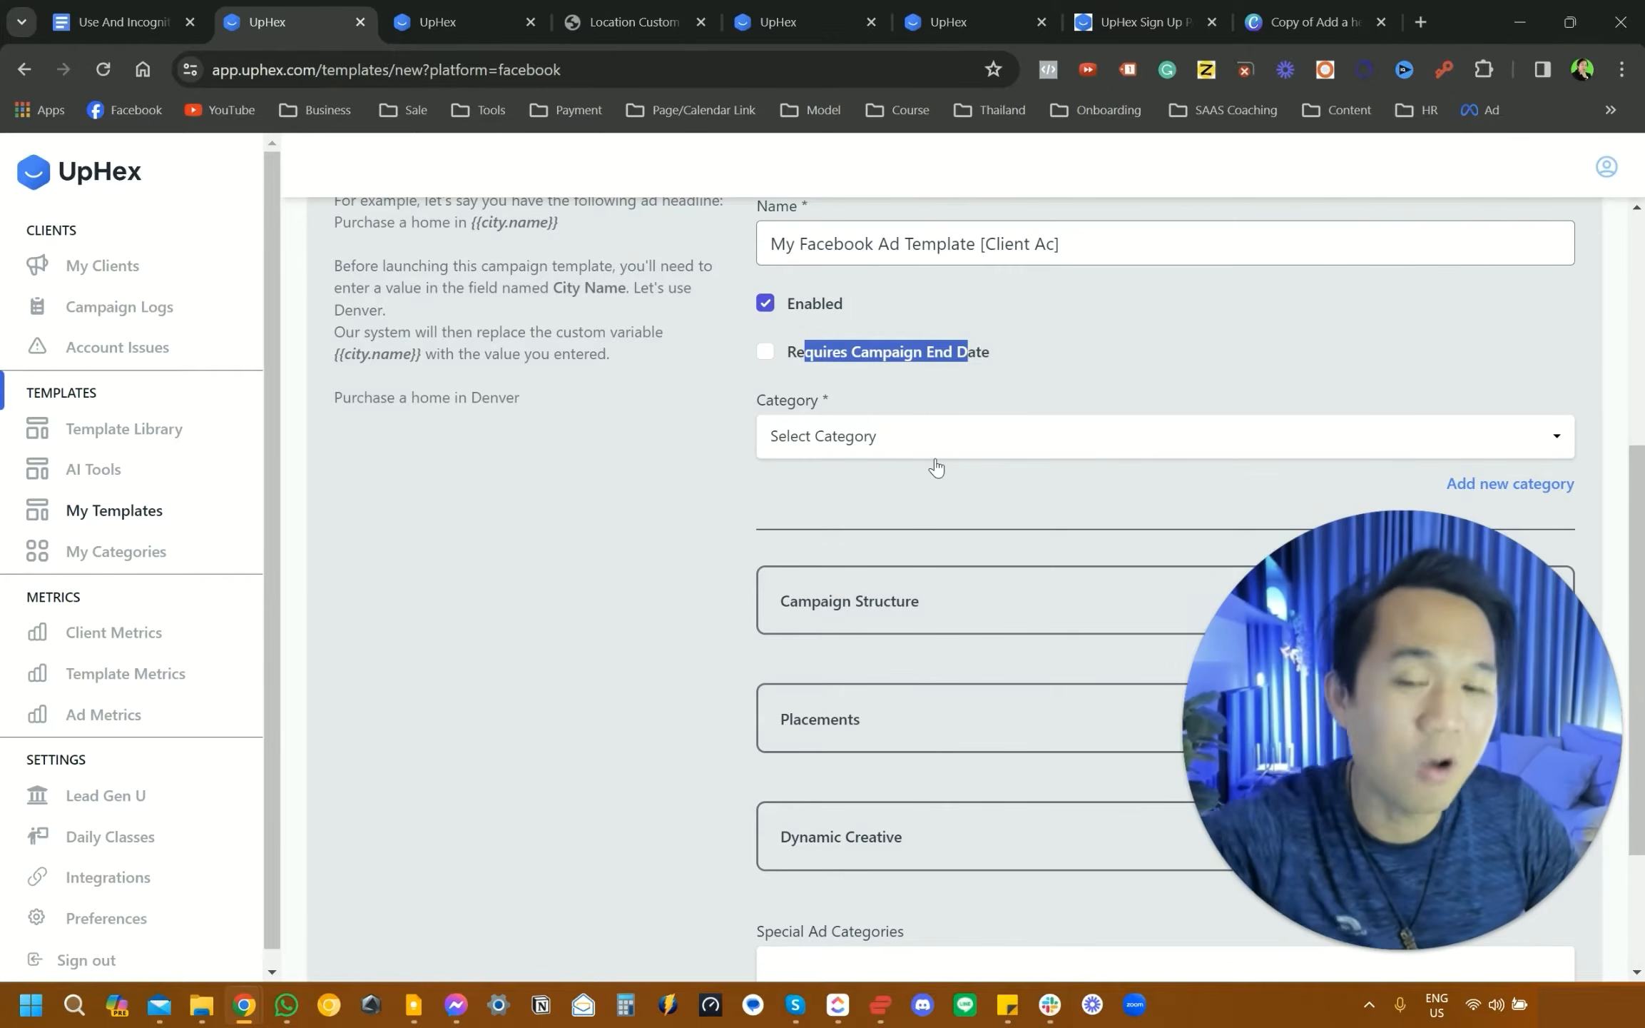
- Check the existing categories and add a new one named "Getting Clients Template For My Agency"
scroll(936, 465, down, 3)
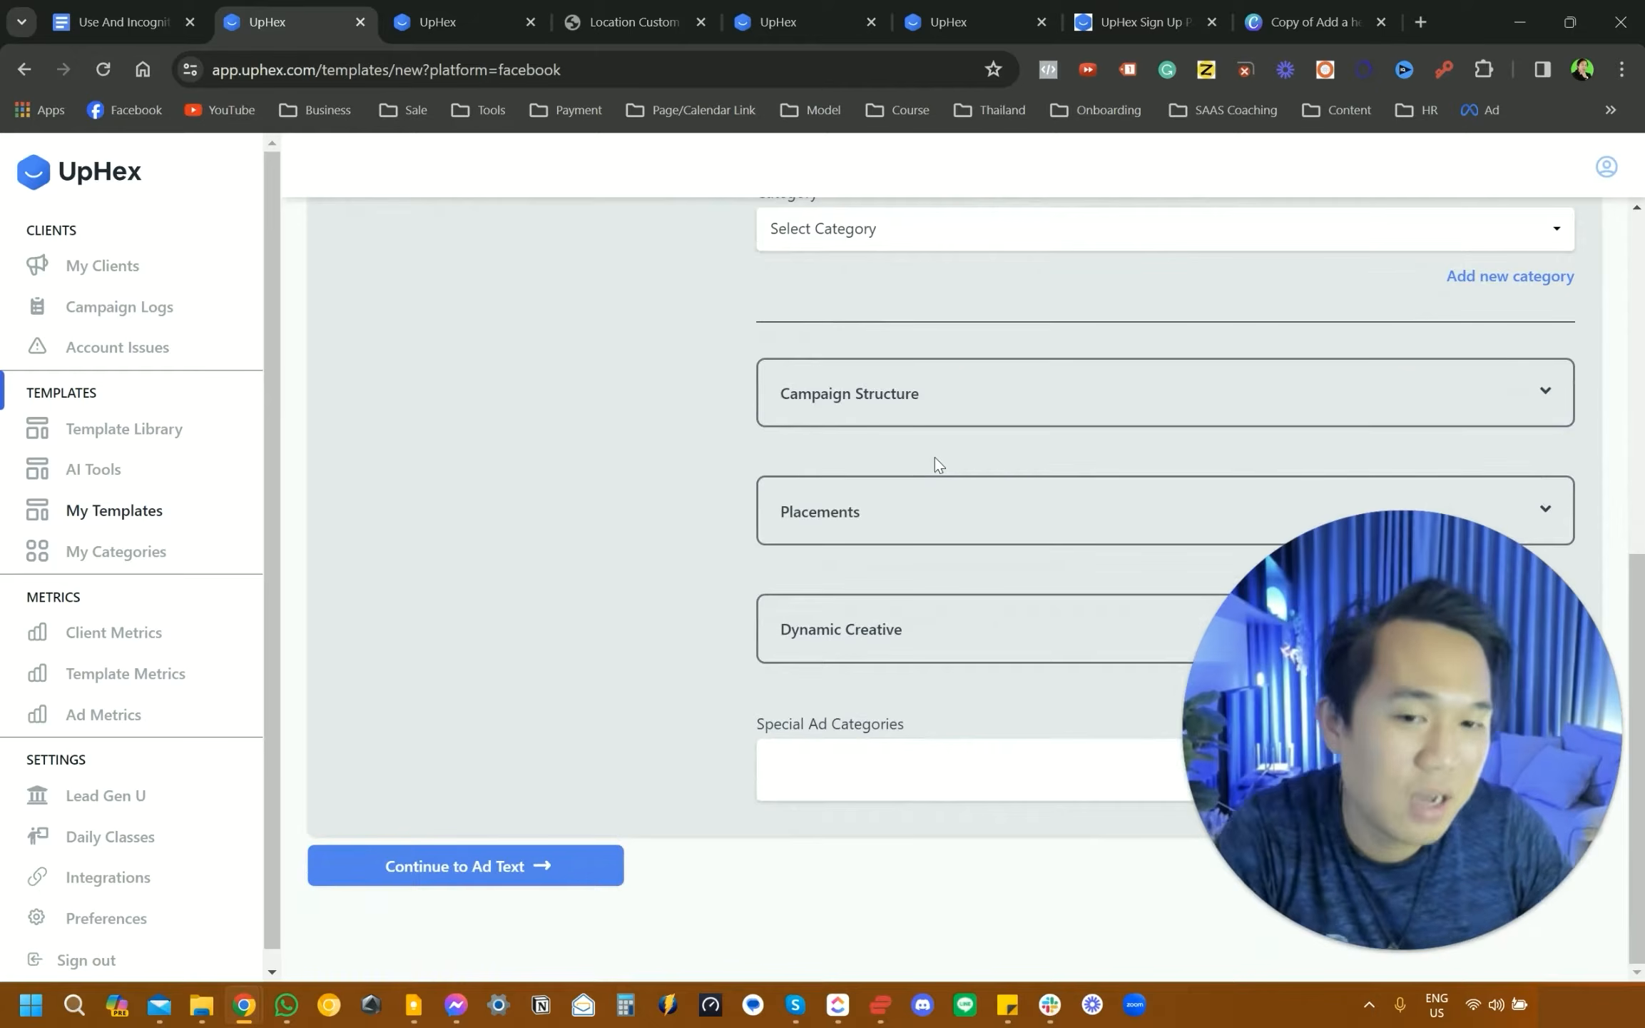
scroll(937, 464, up, 2)
click(1074, 347)
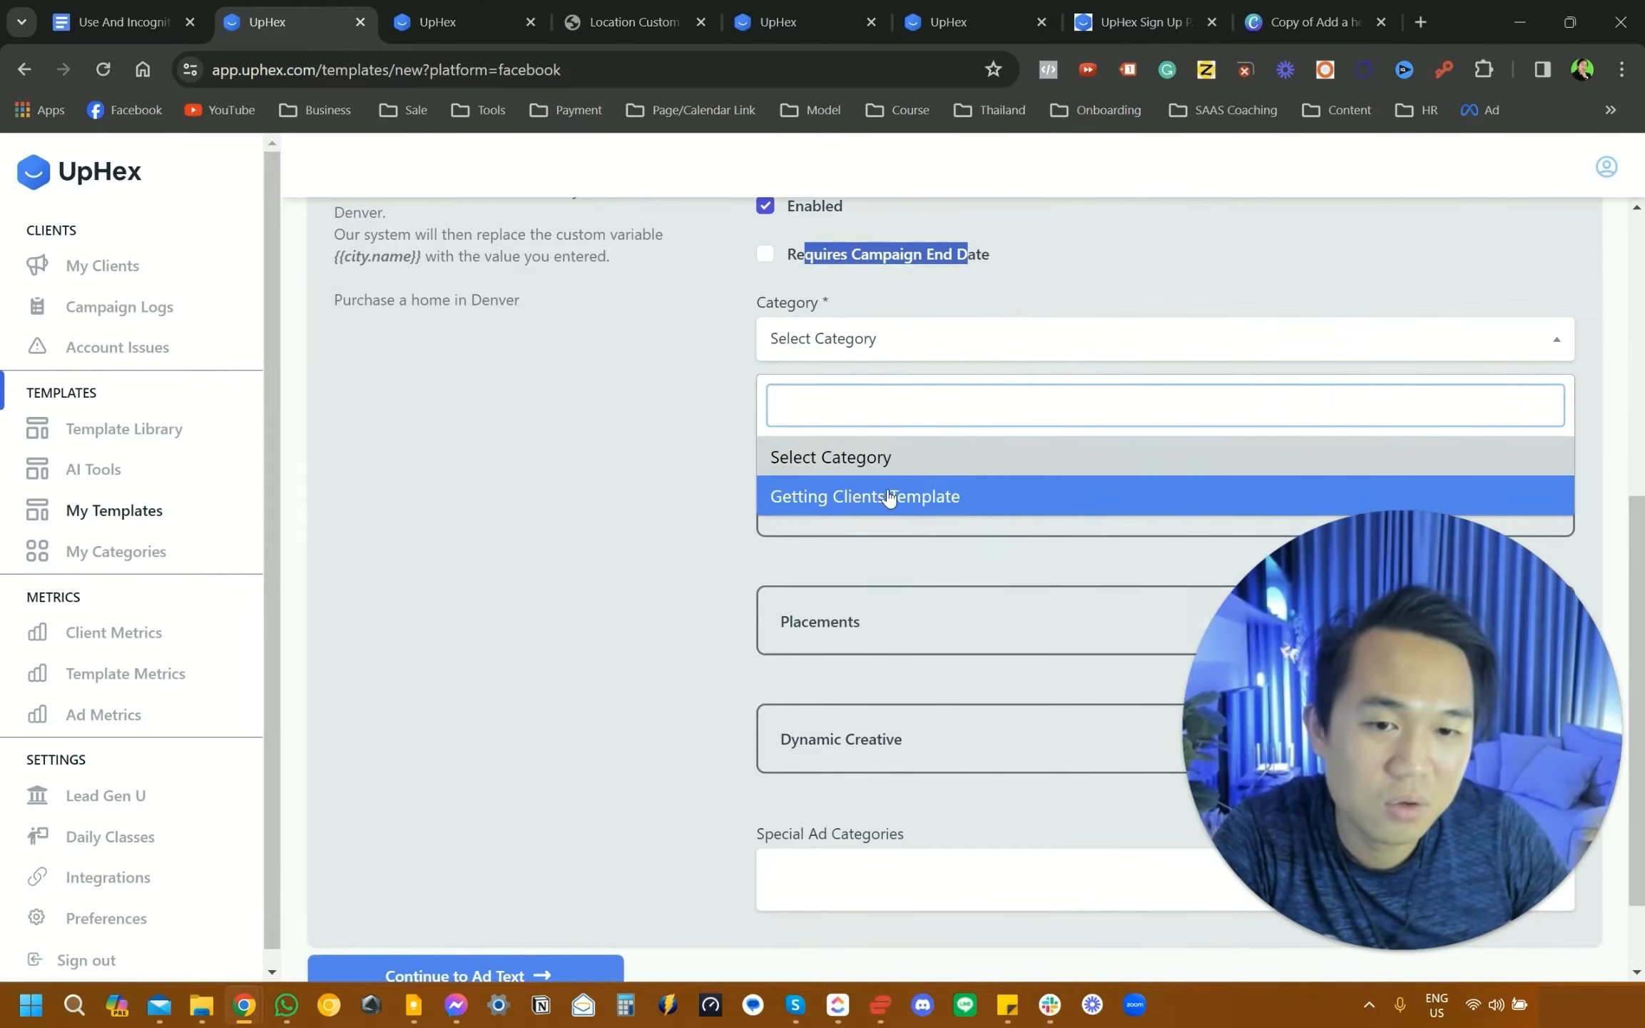
click(811, 462)
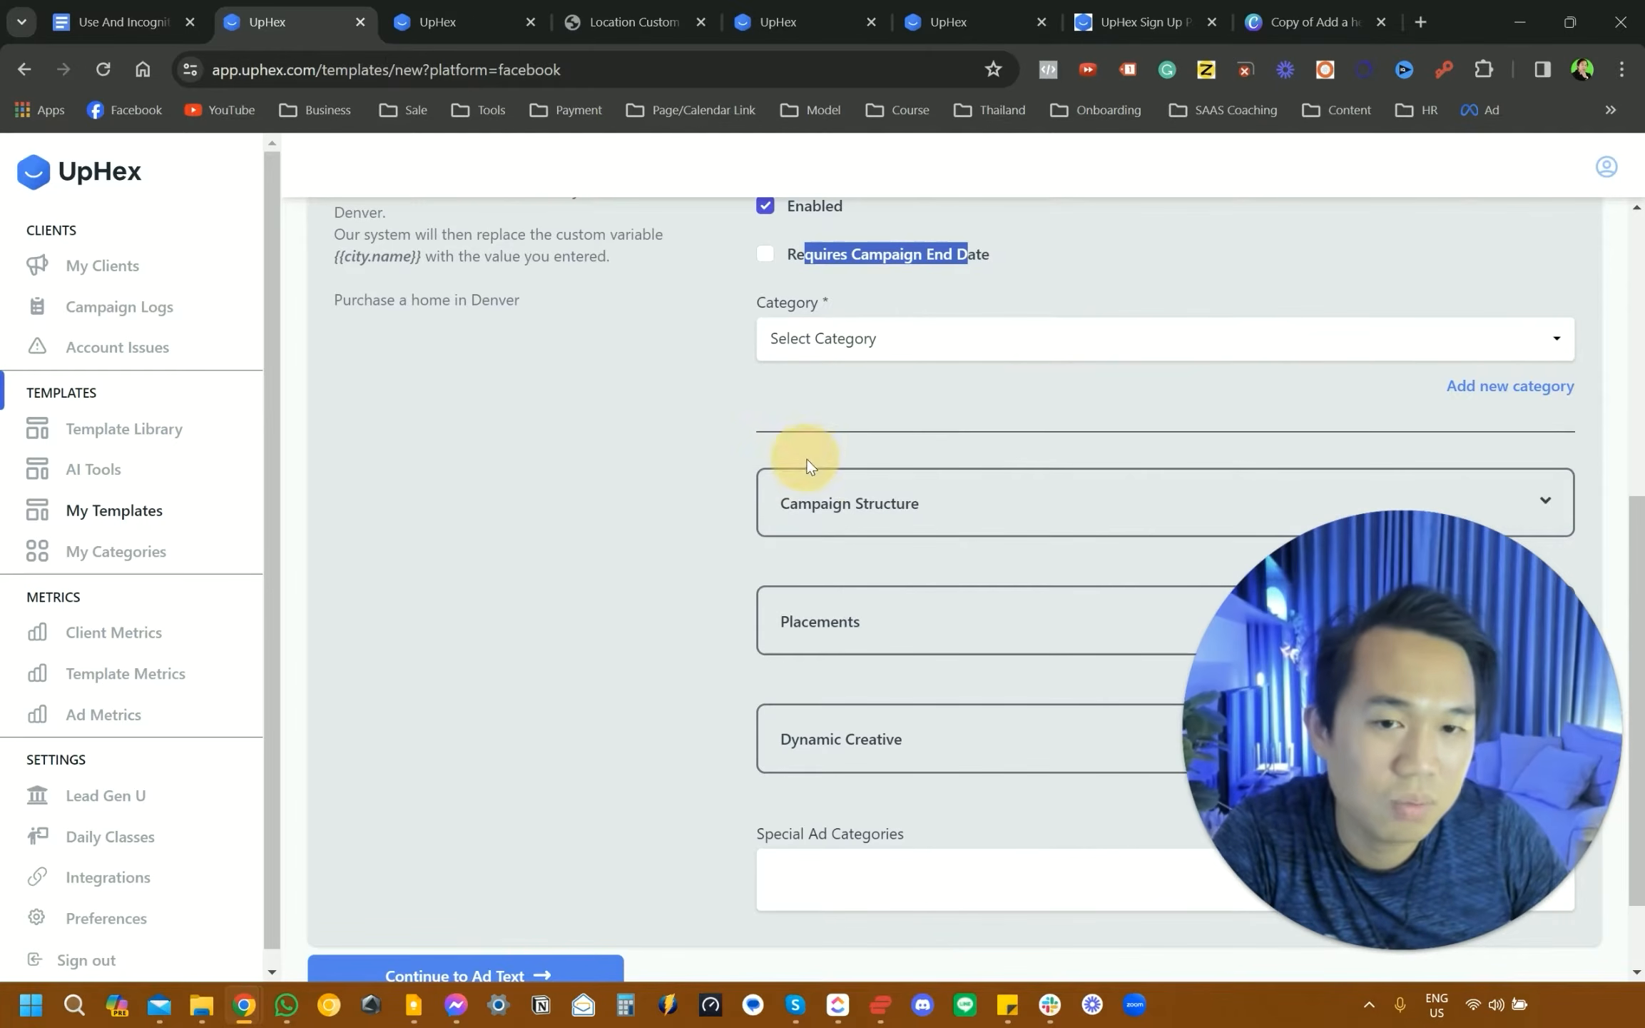
click(1488, 389)
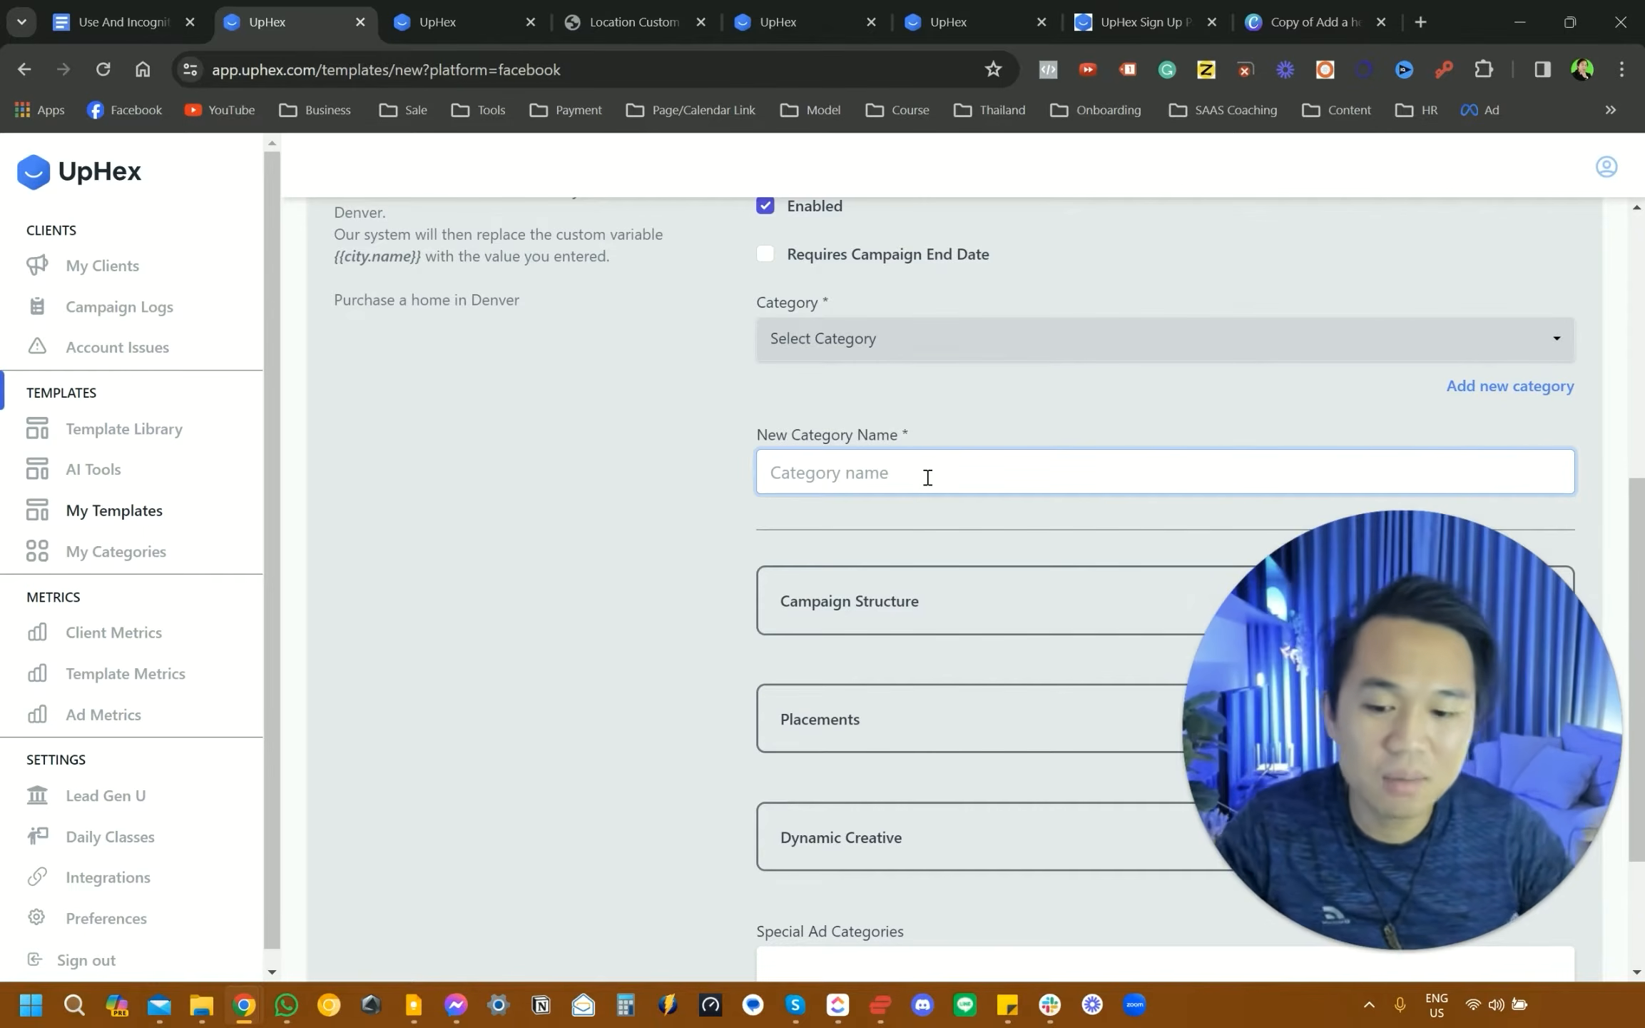
text(Gettin)
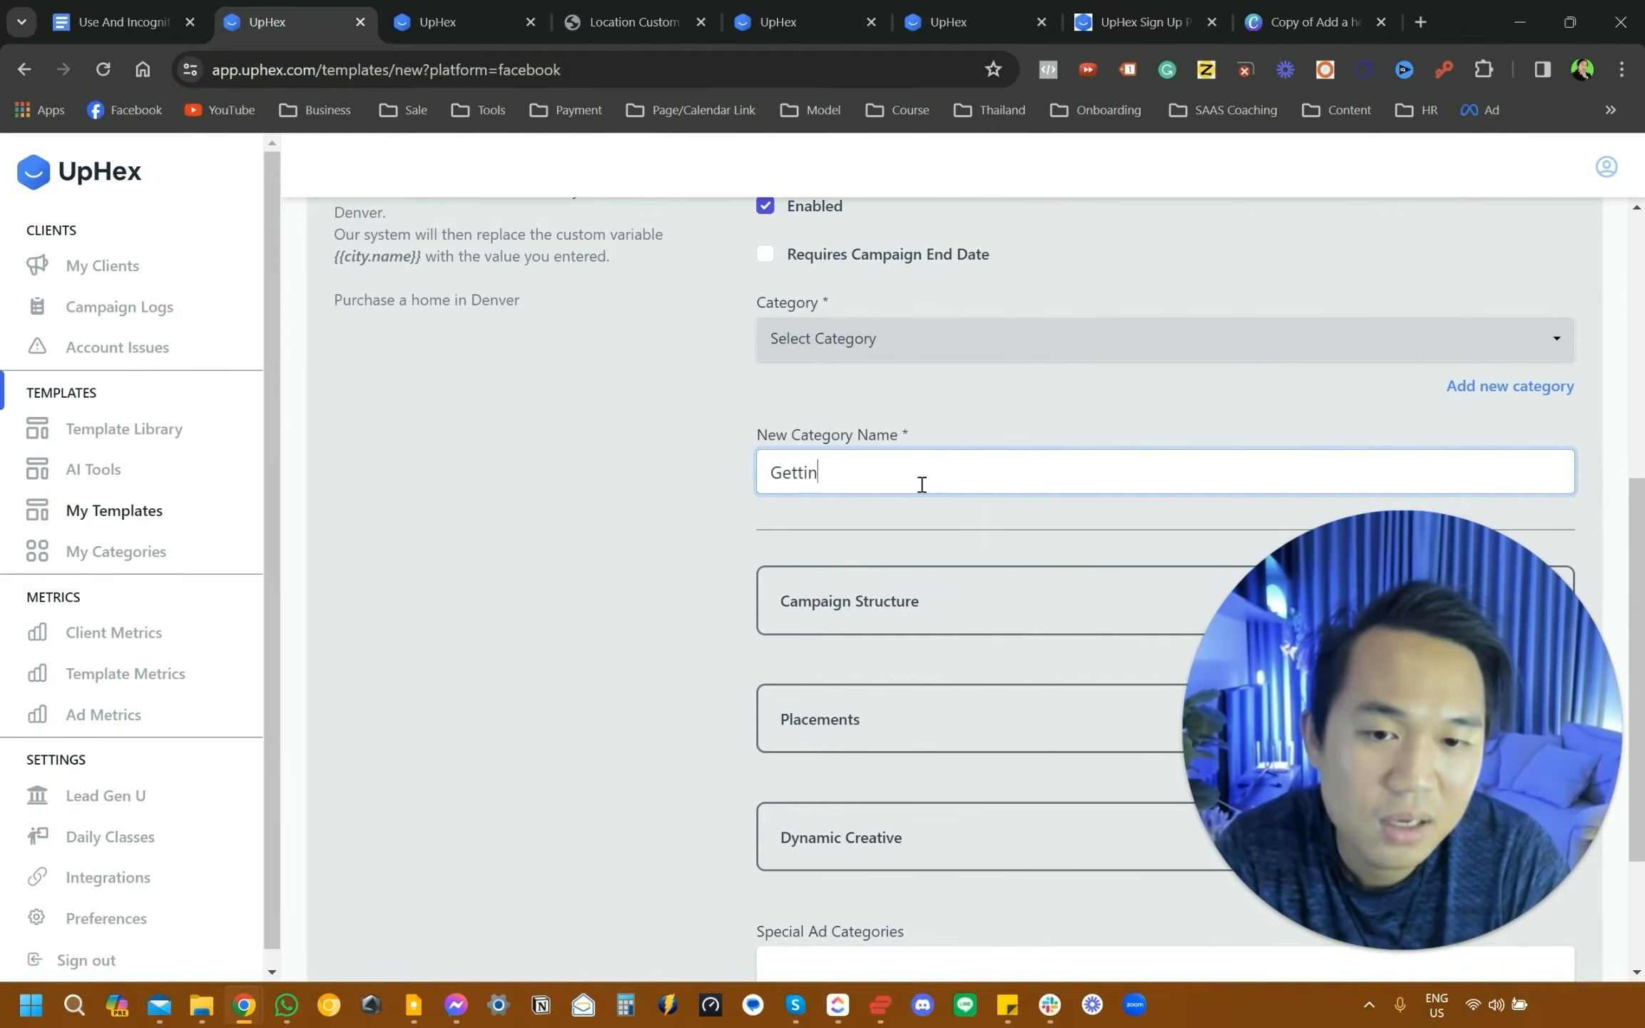
text(g Clients Template For M)
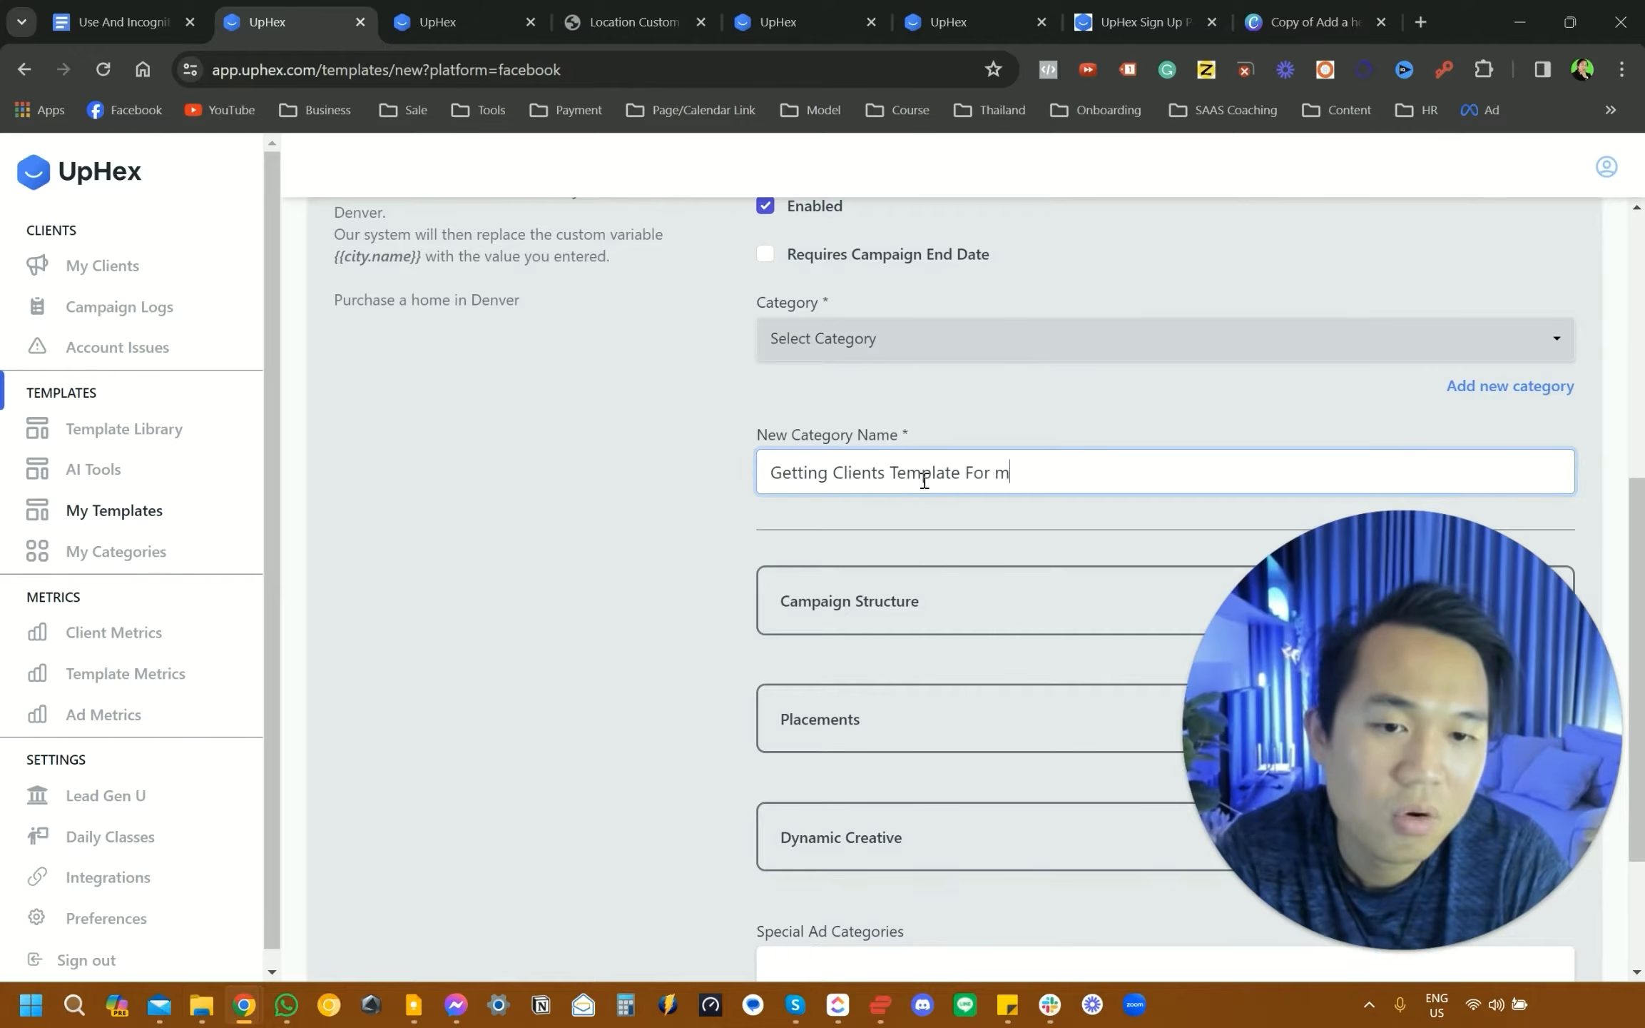
text(y Agency)
- Expand the Campaign Structure, Placements and Dynamic Creative settings to review their options
scroll(907, 396, down, 3)
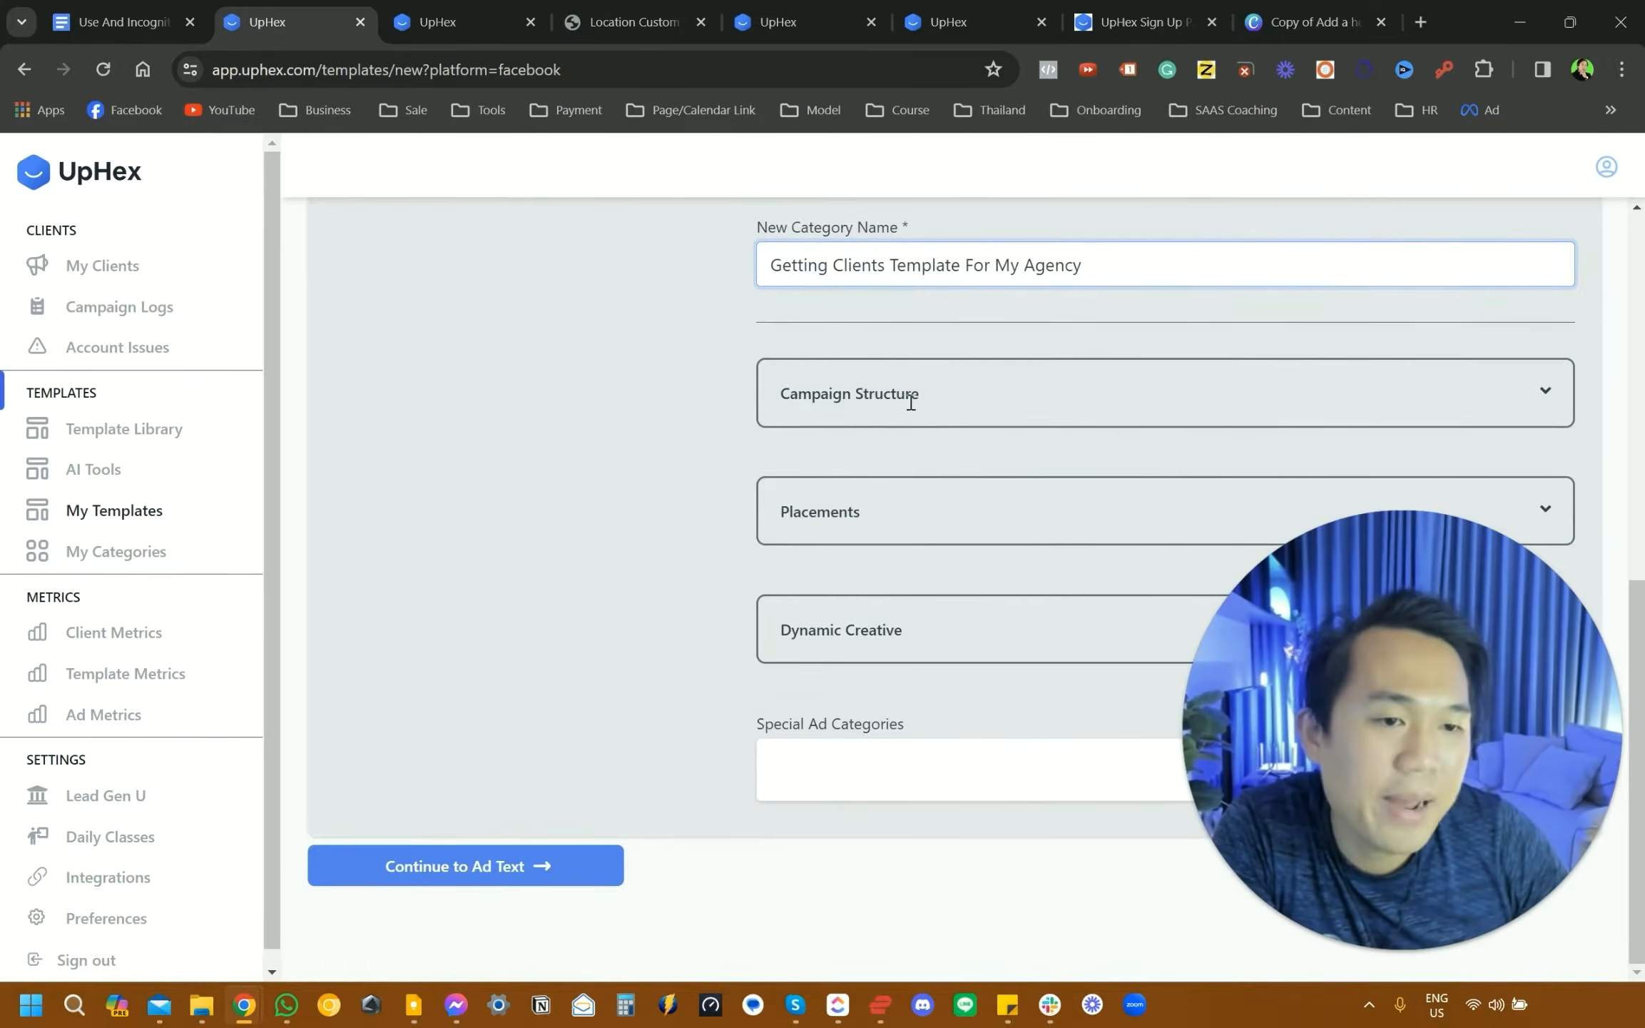
click(1546, 397)
scroll(1041, 471, down, 1)
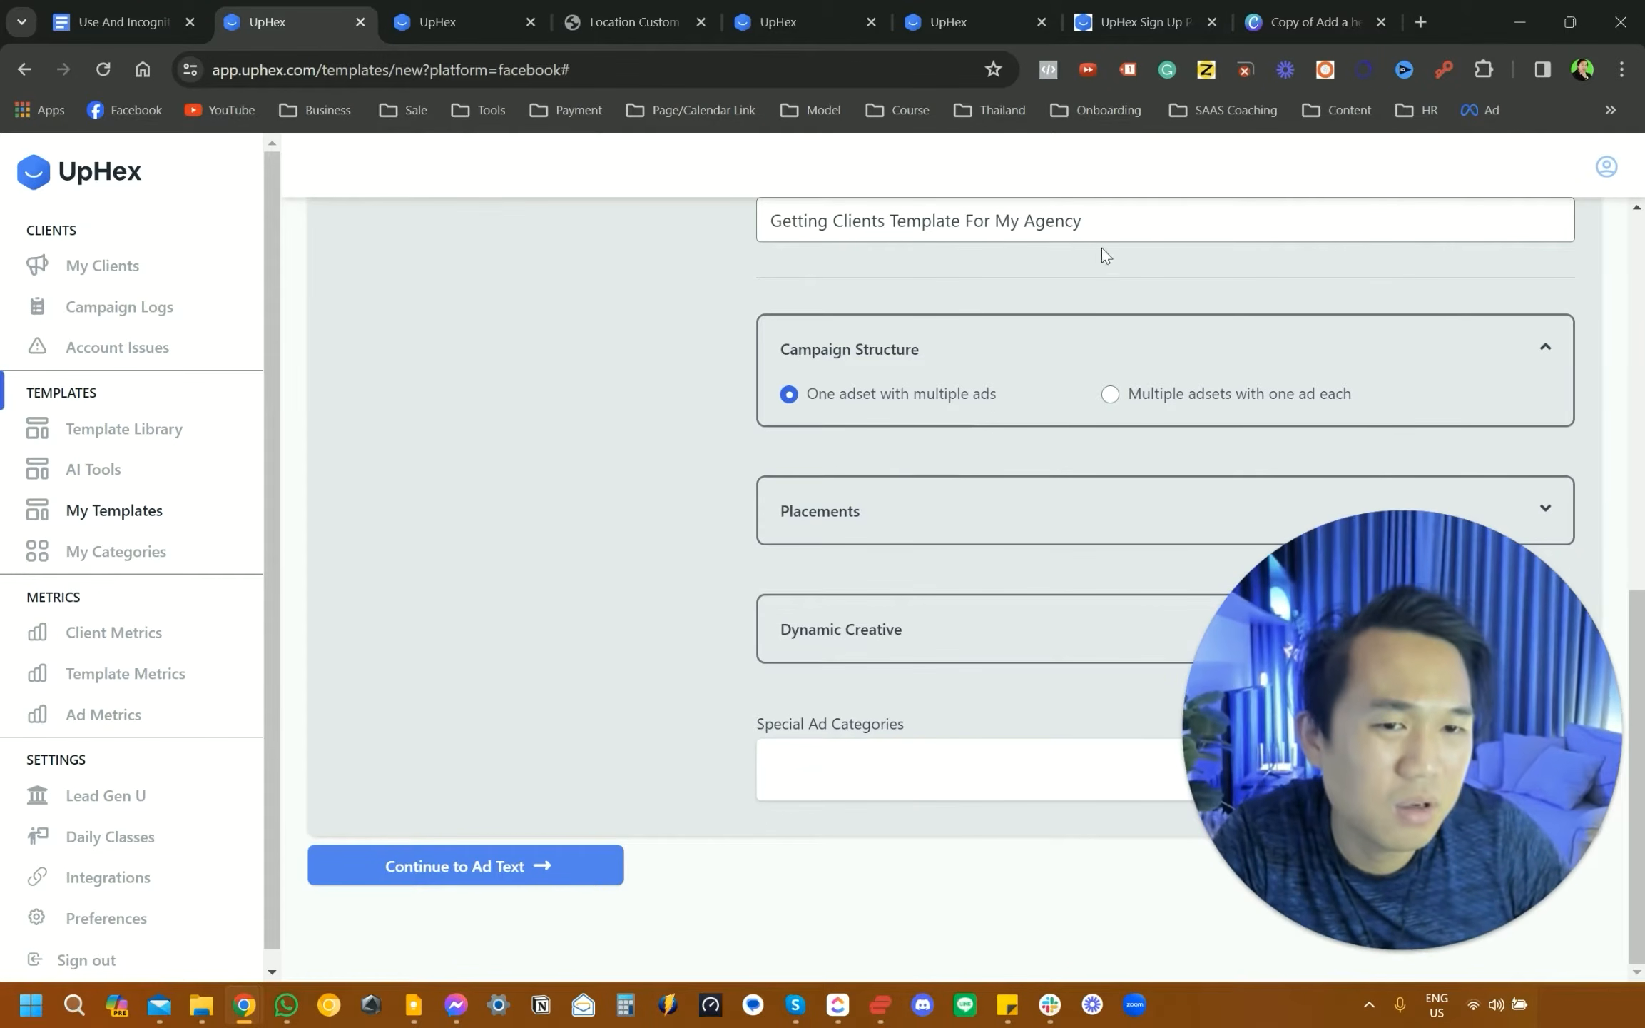
click(1543, 508)
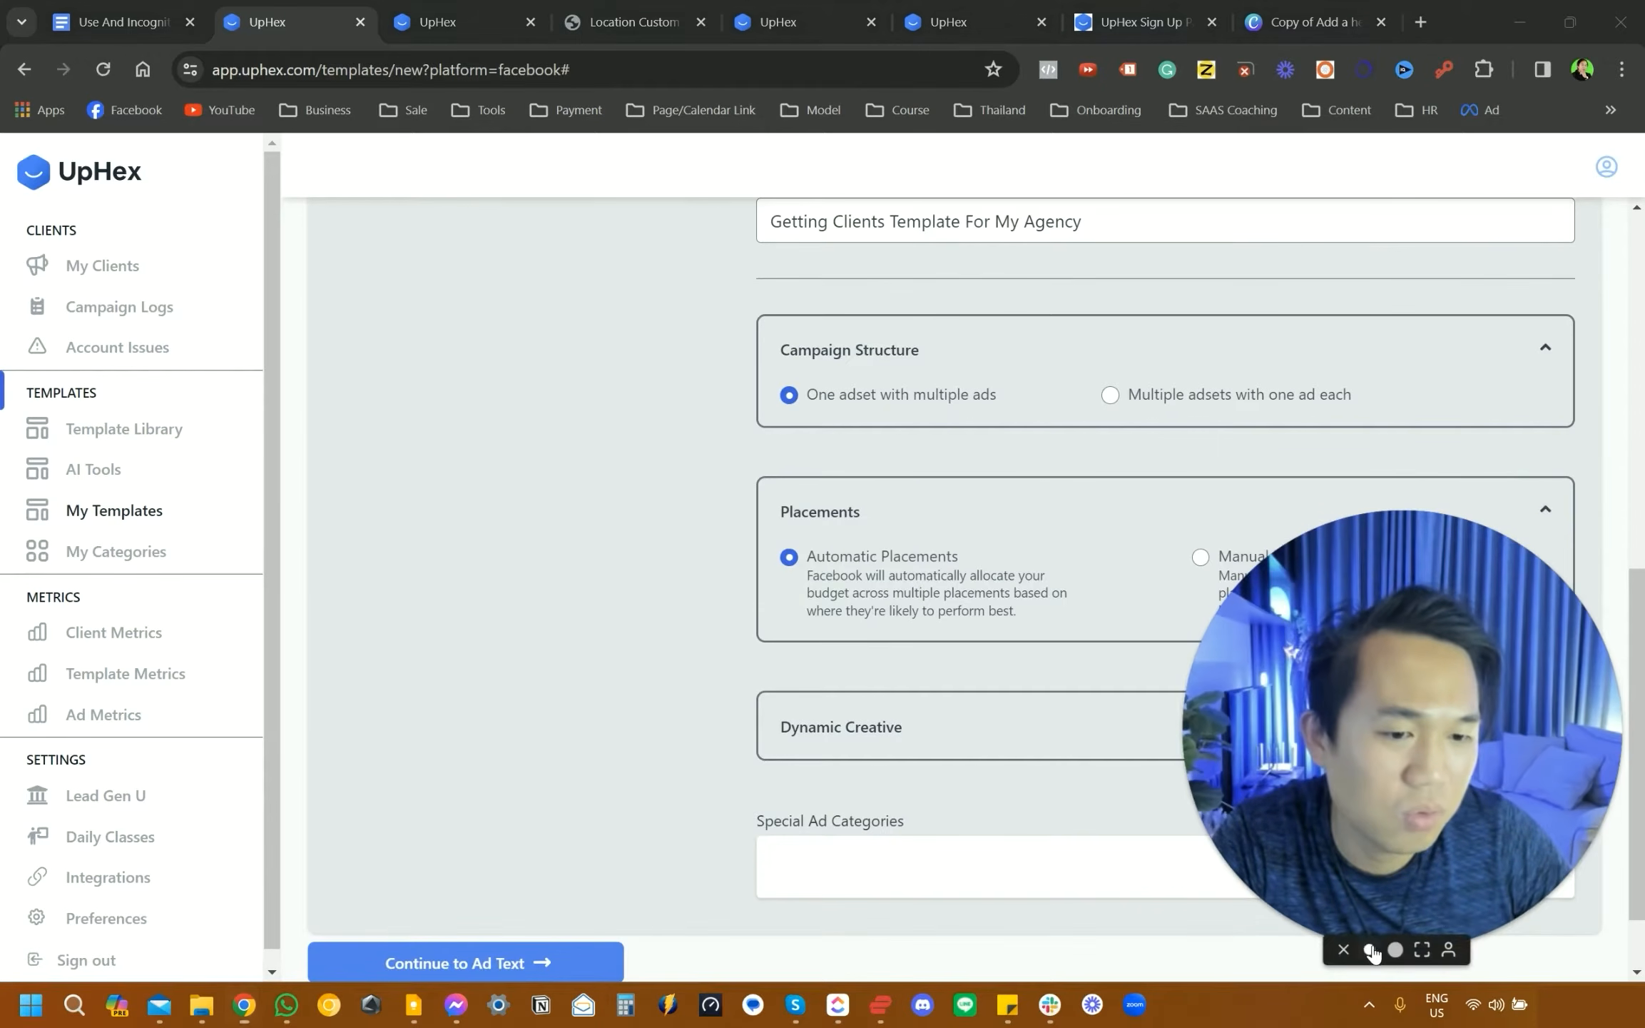
click(1373, 949)
scroll(1070, 596, down, 2)
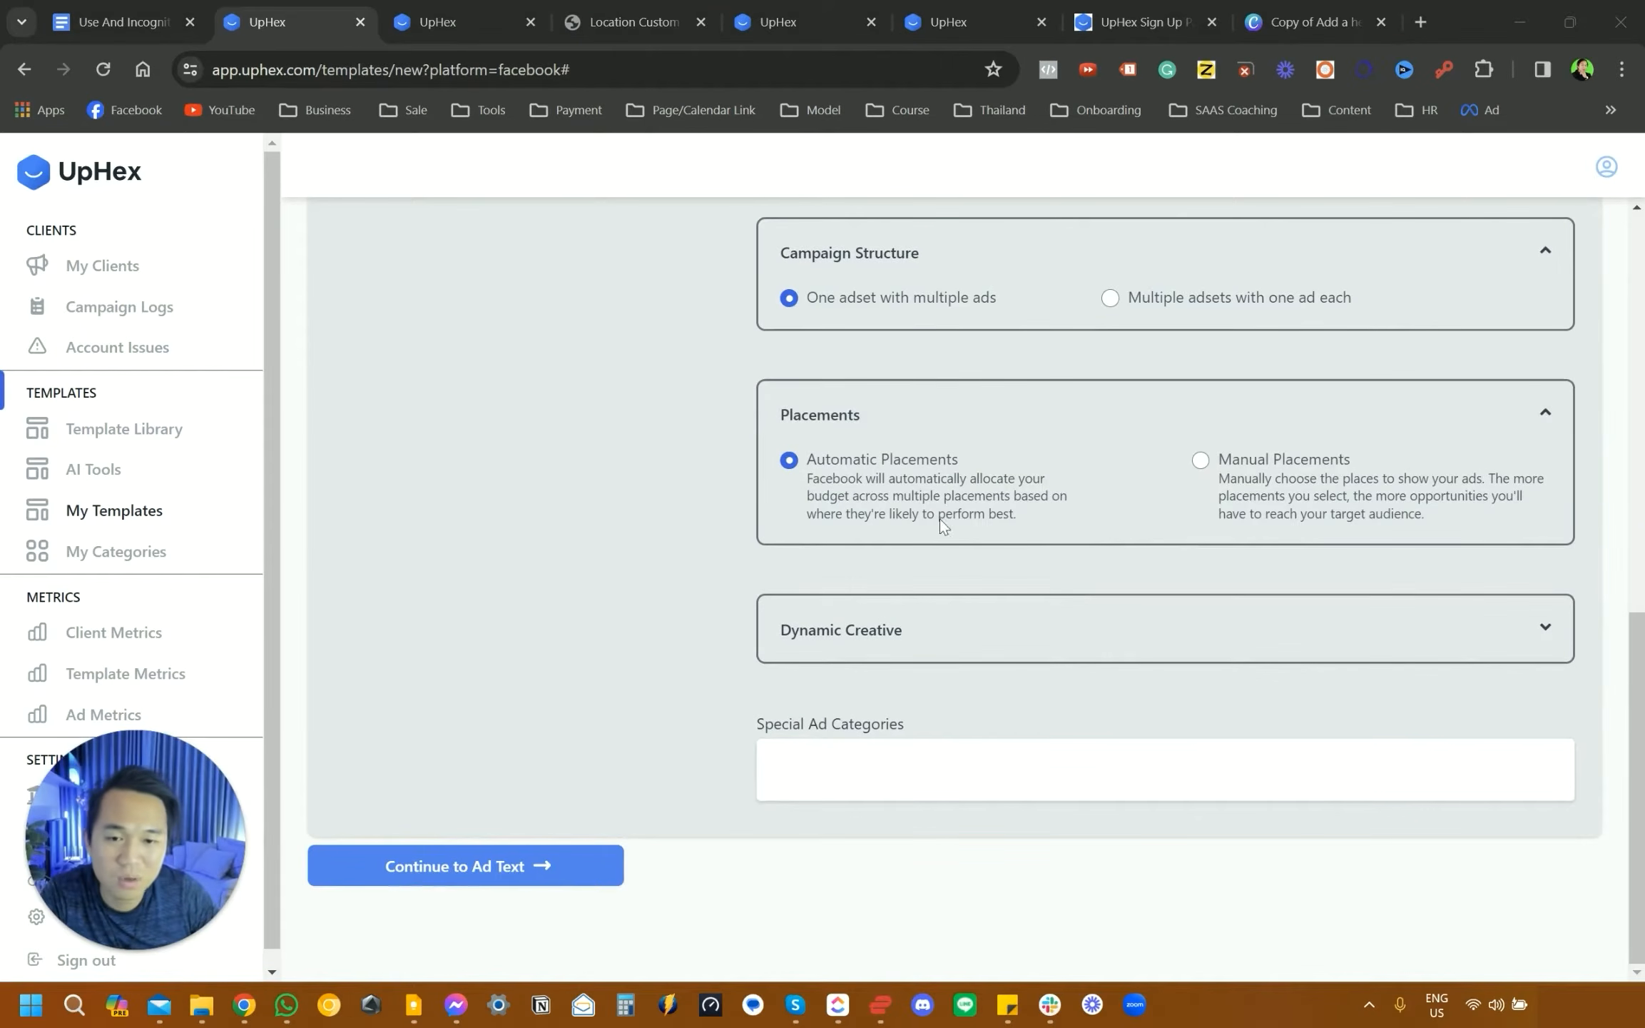
click(1187, 650)
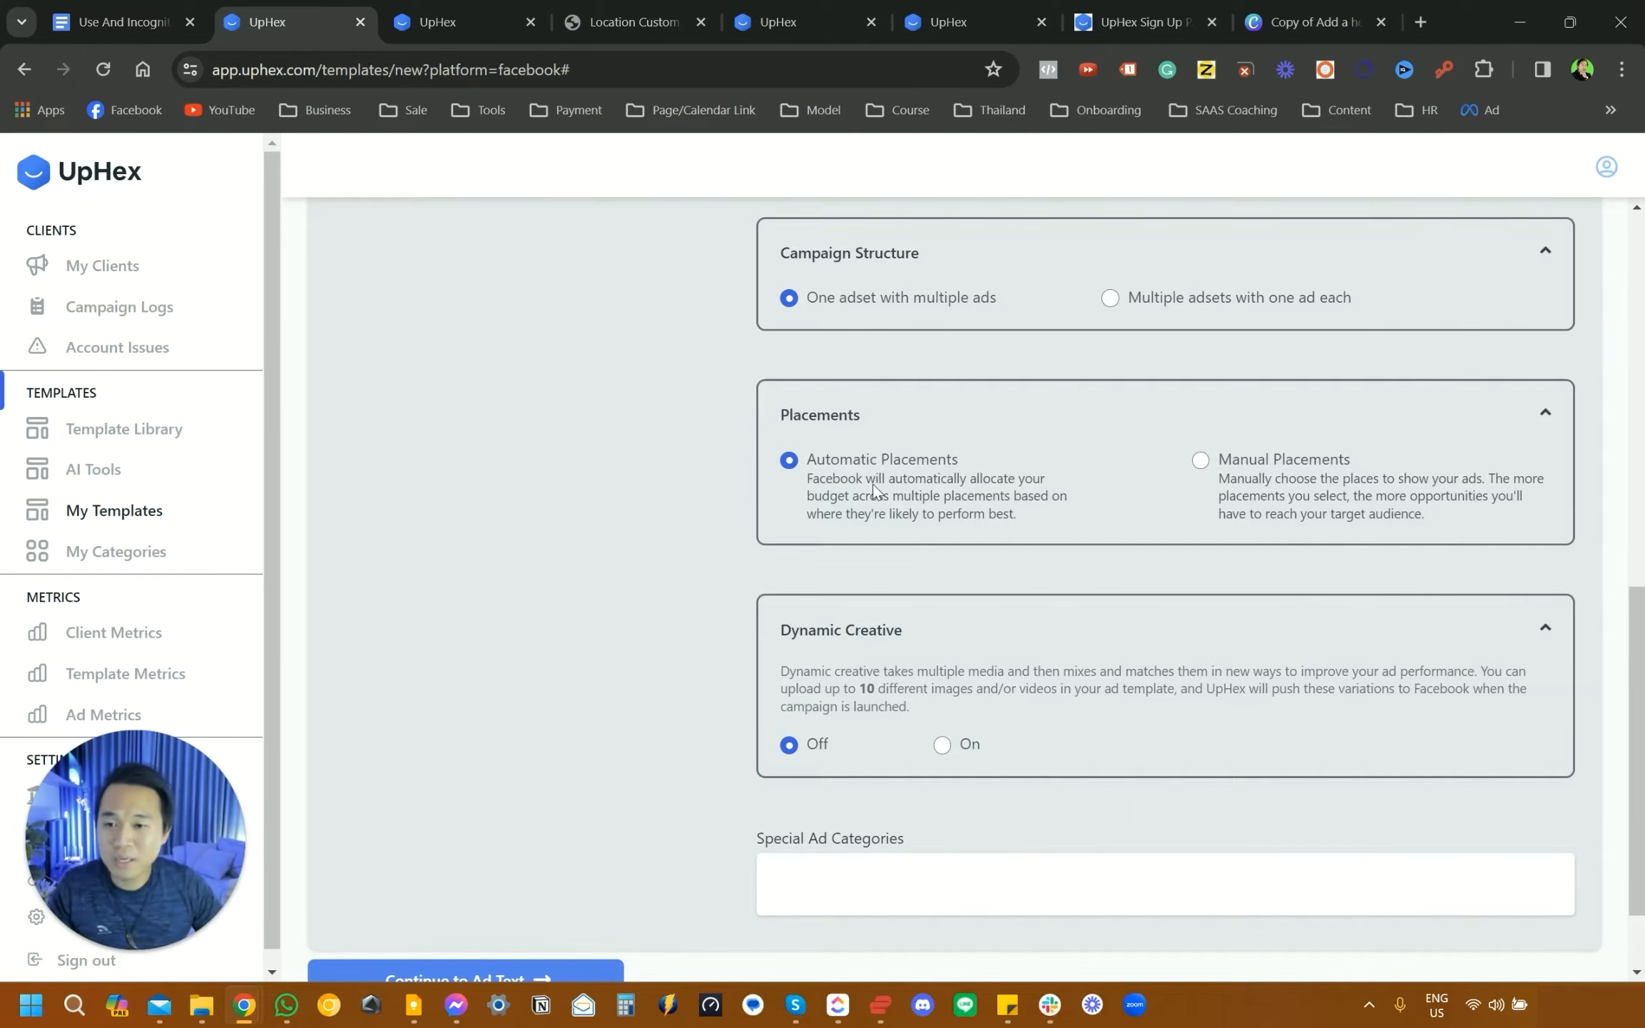
scroll(866, 566, down, 2)
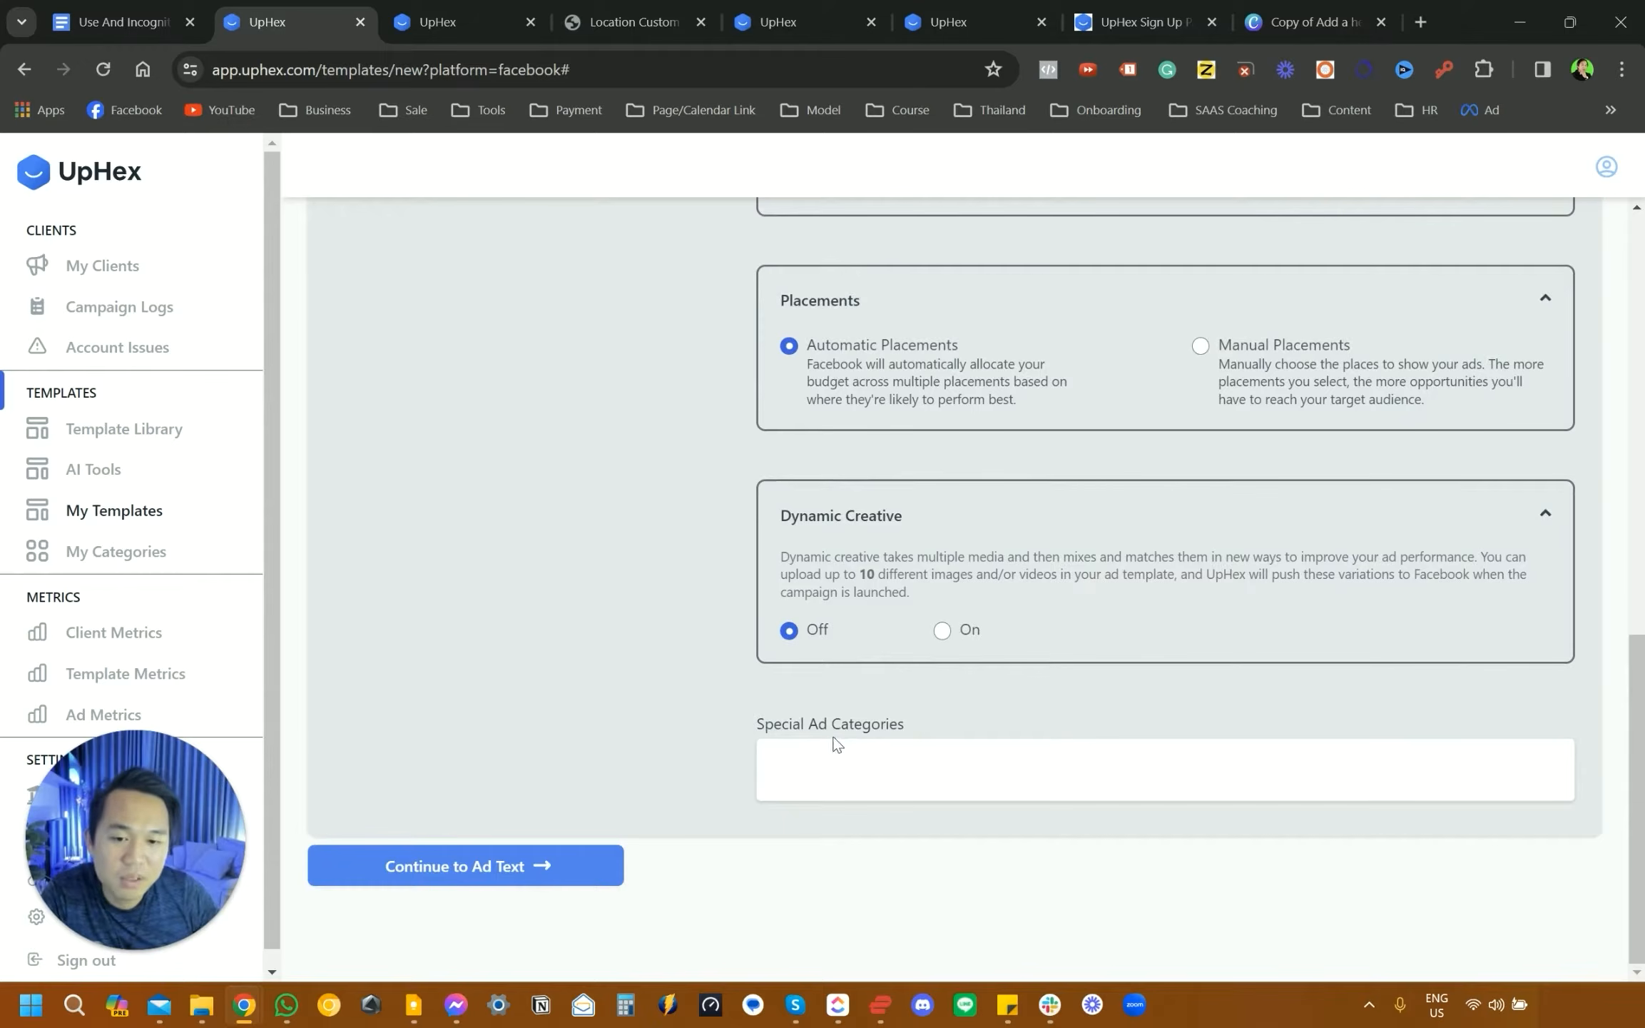
- Review the special ad categories without selecting any, continue to Ad Text and check its custom variables
click(842, 747)
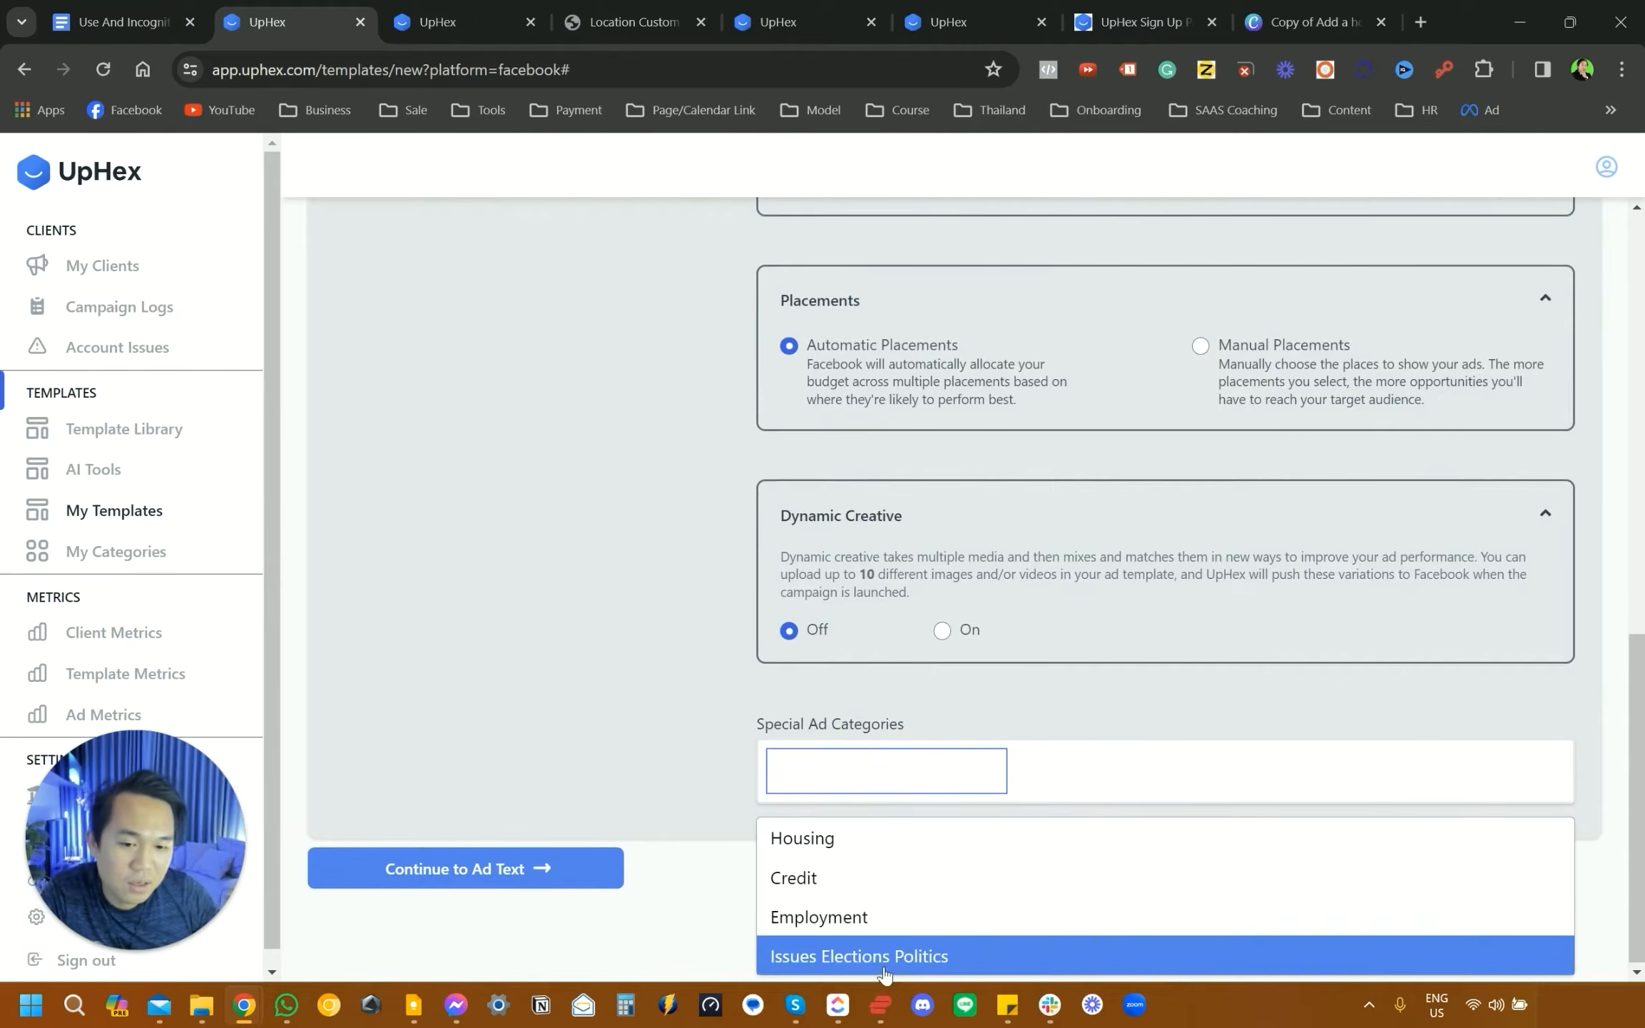
click(1629, 915)
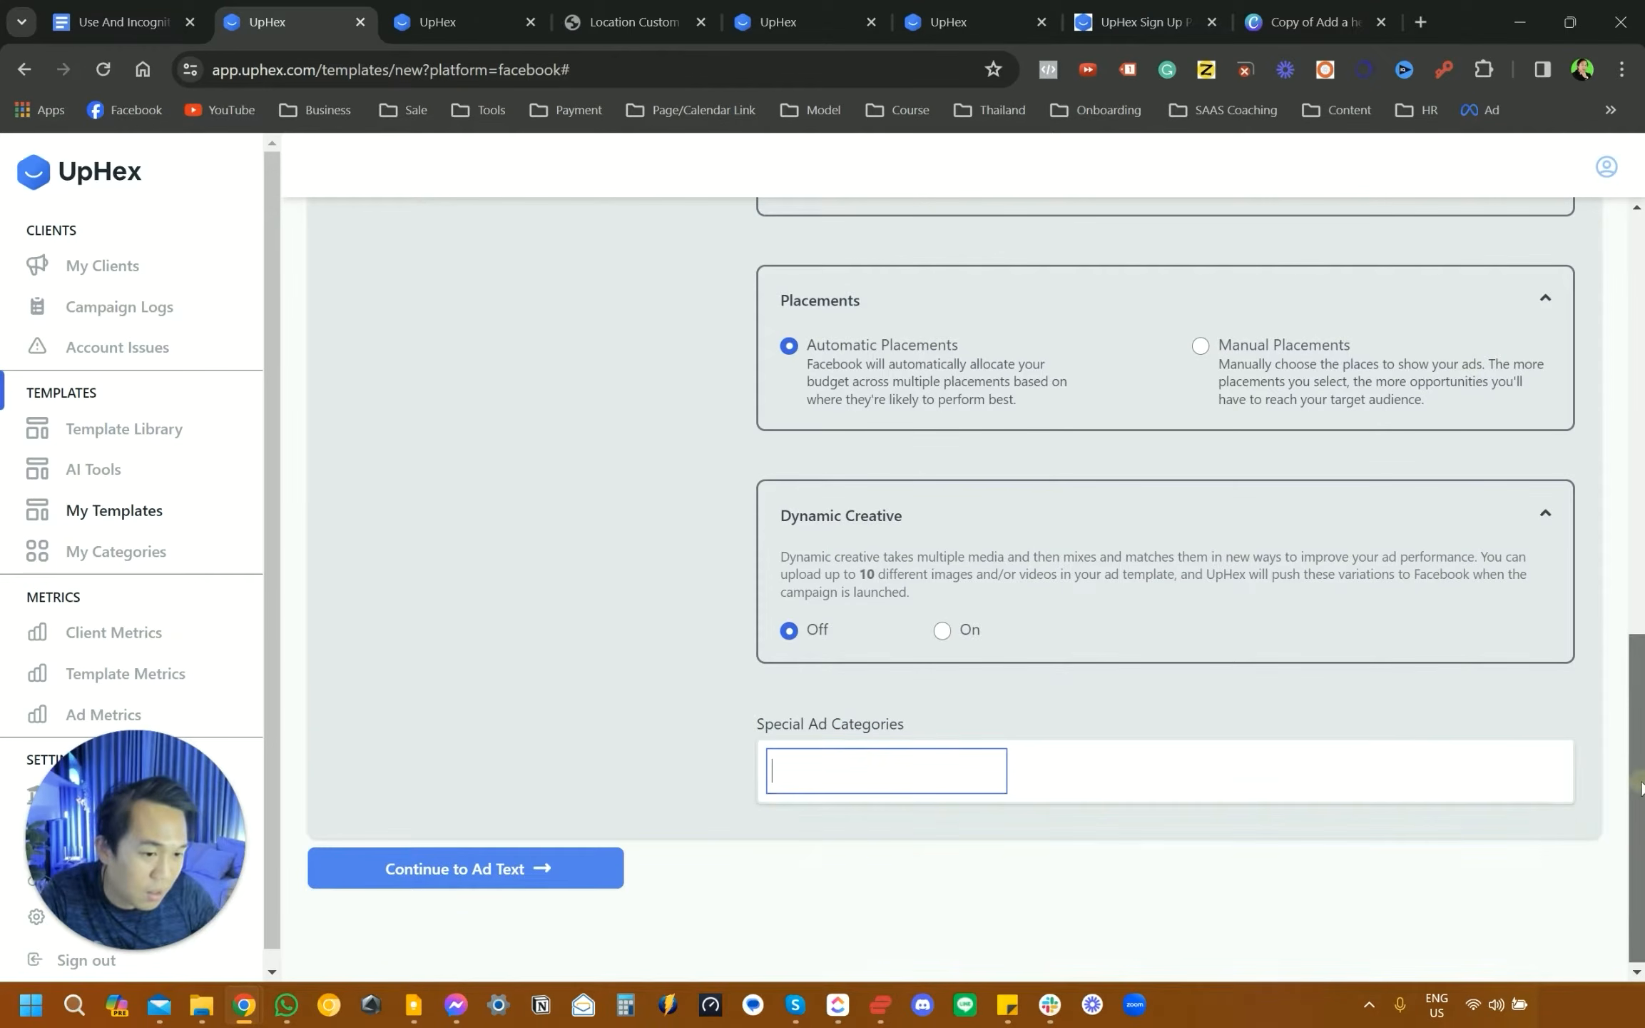
click(605, 785)
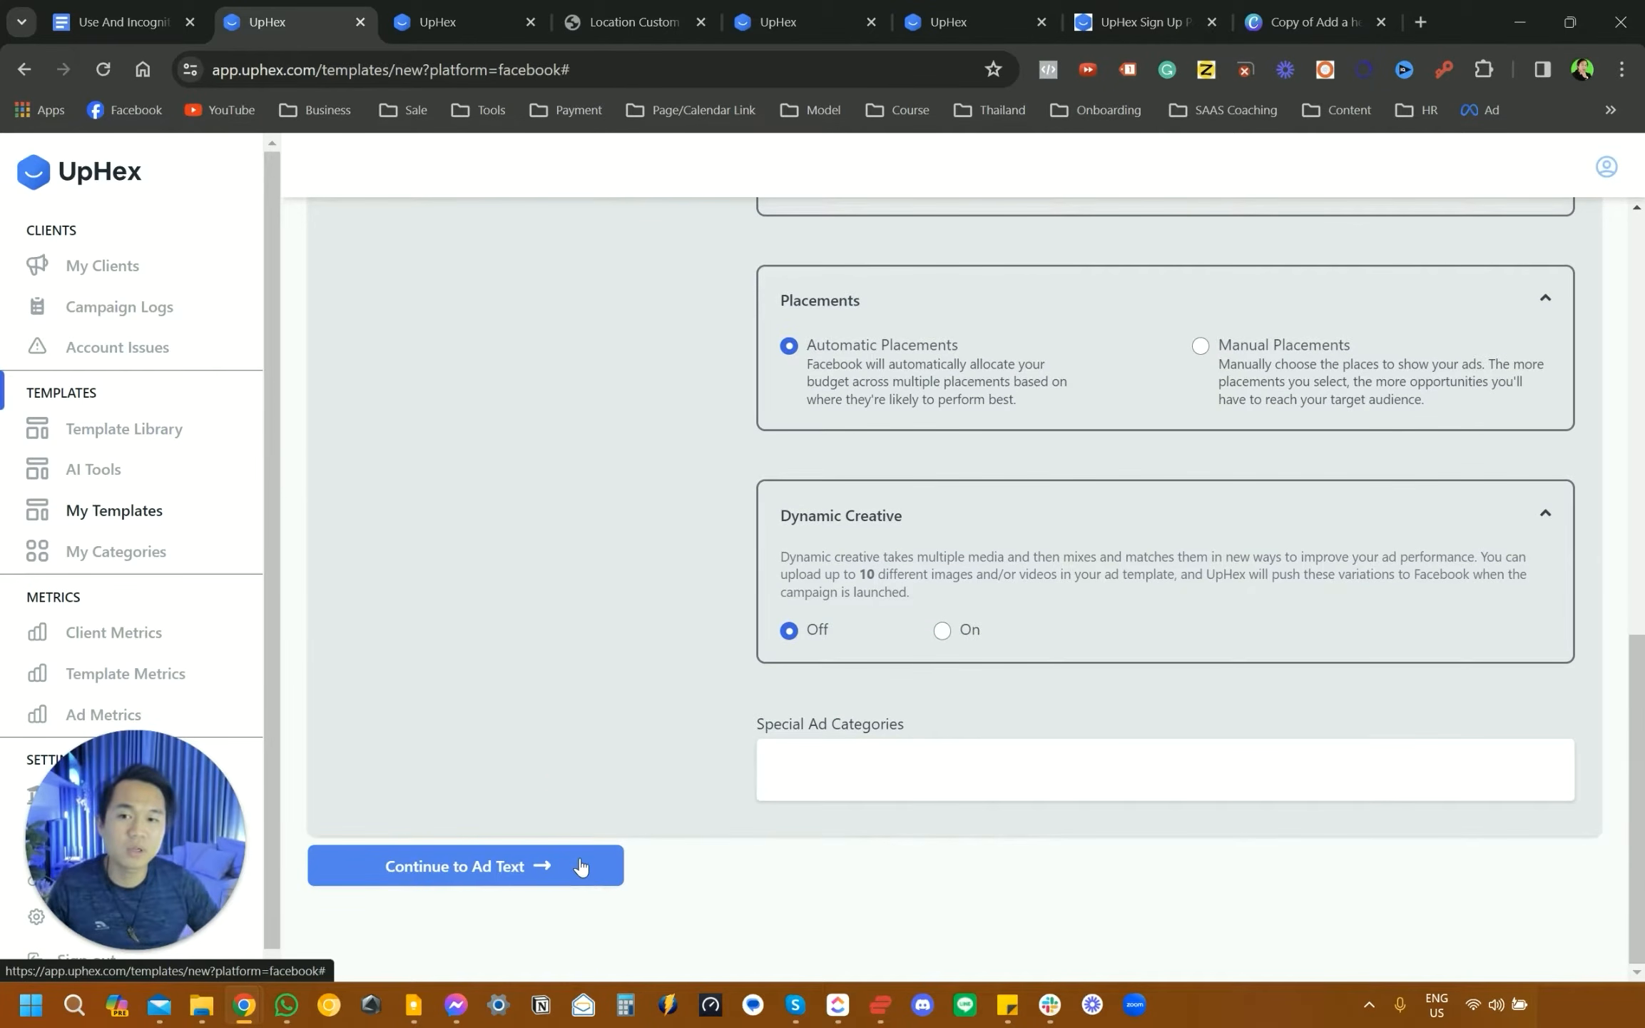
click(582, 865)
click(941, 500)
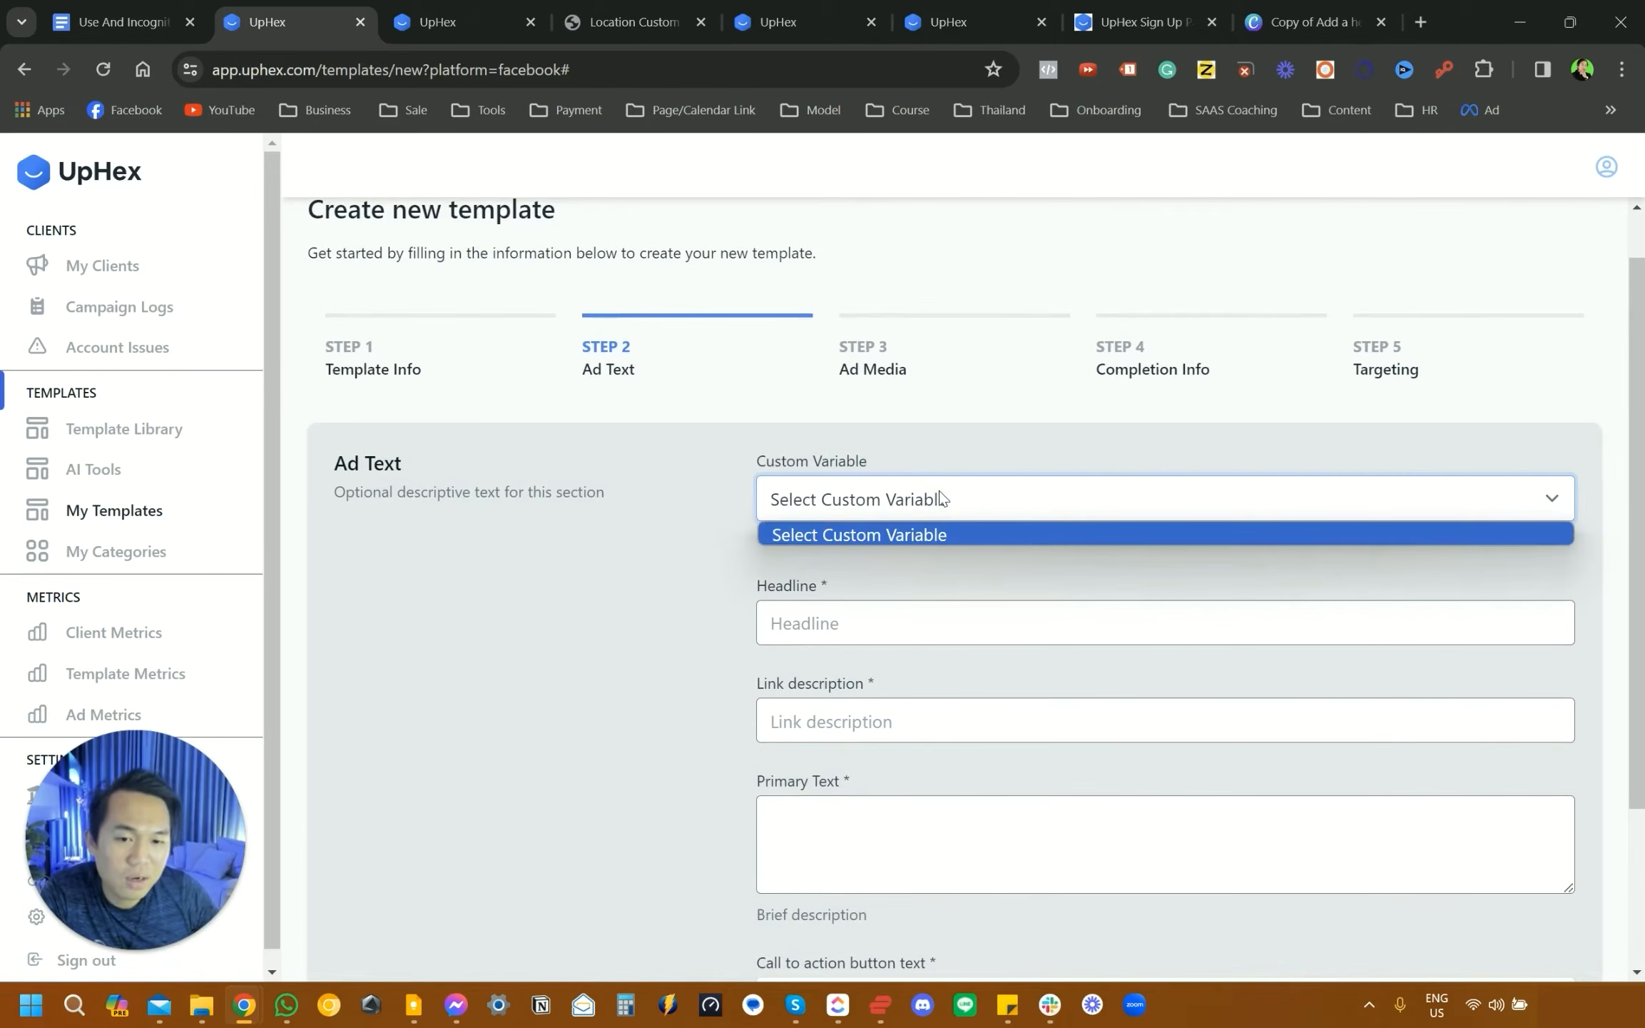
click(653, 569)
- Switch to ClickUp and browse the offer groups and columns of the GoHighlevel Kickstarter Ad Library Template For Elite list
scroll(835, 635, down, 3)
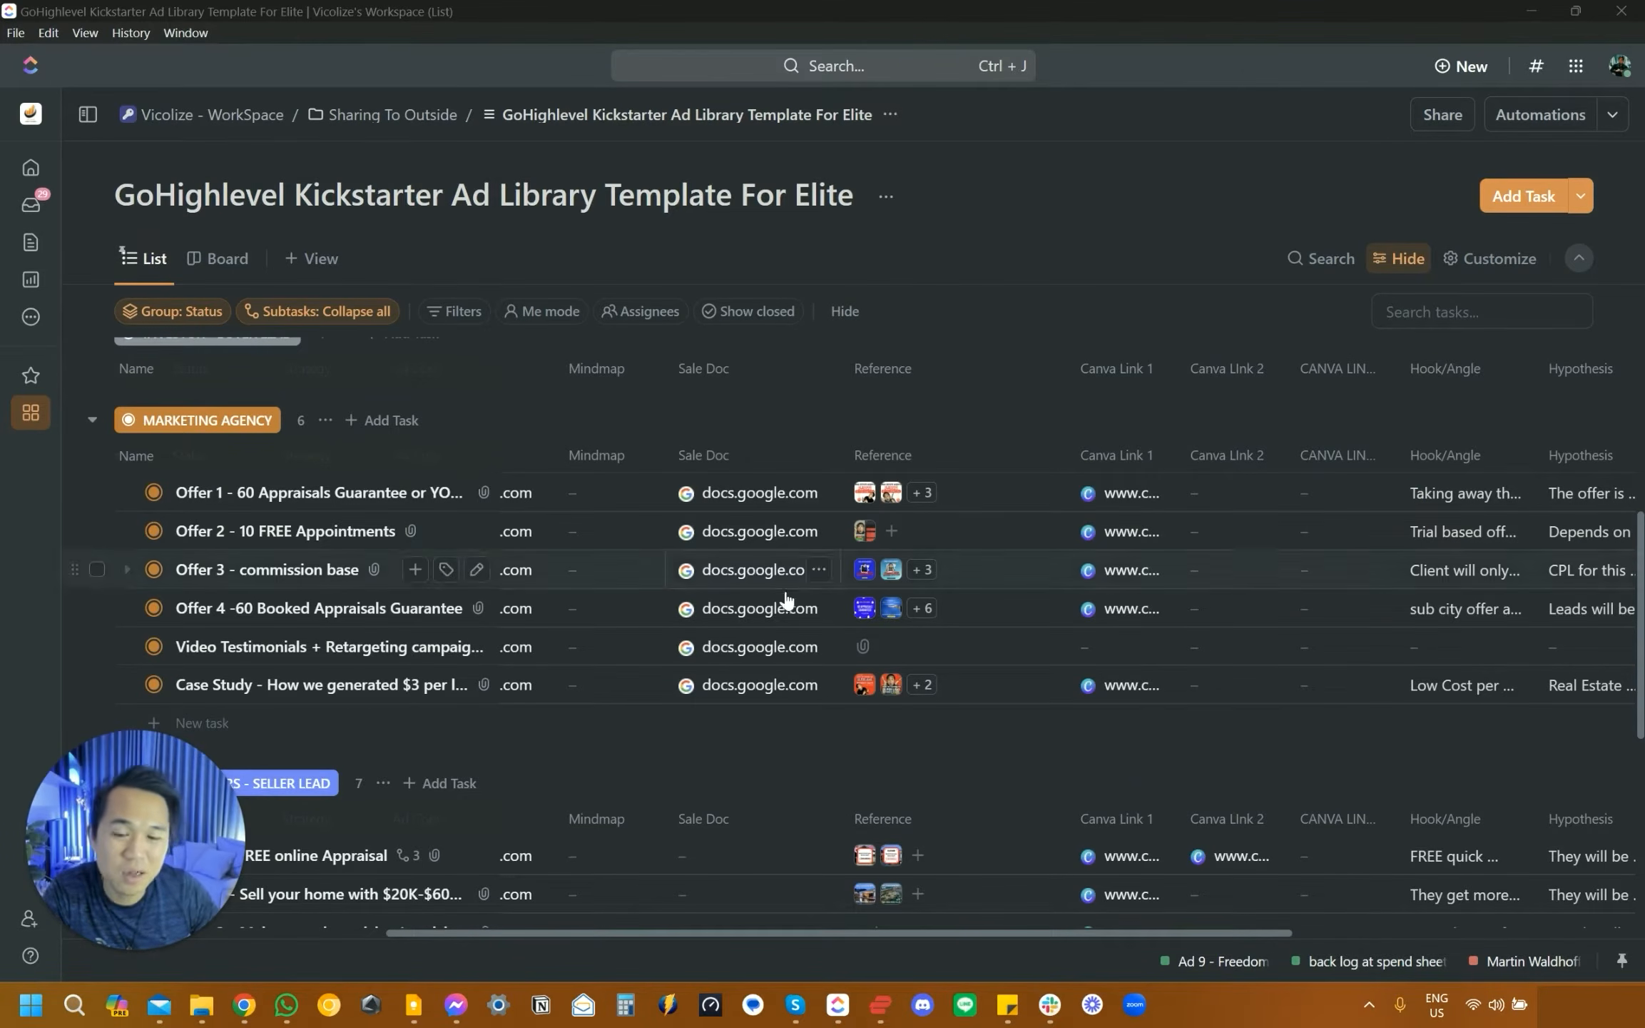
scroll(805, 662, up, 6)
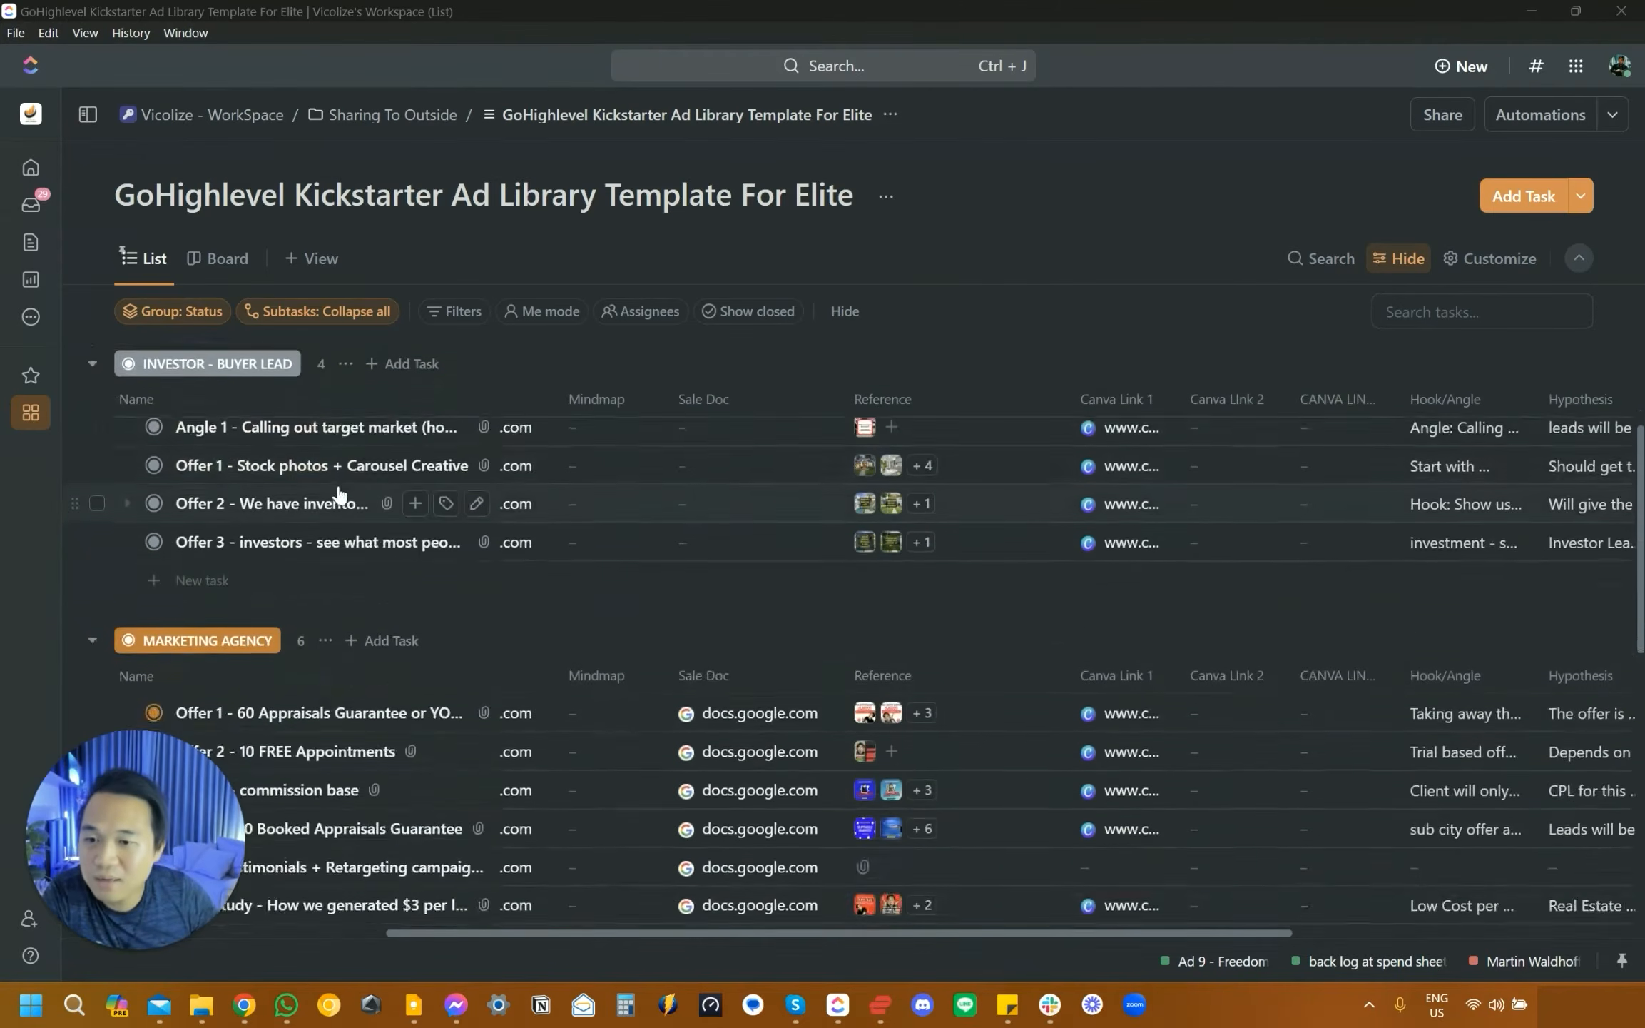
scroll(334, 528, down, 3)
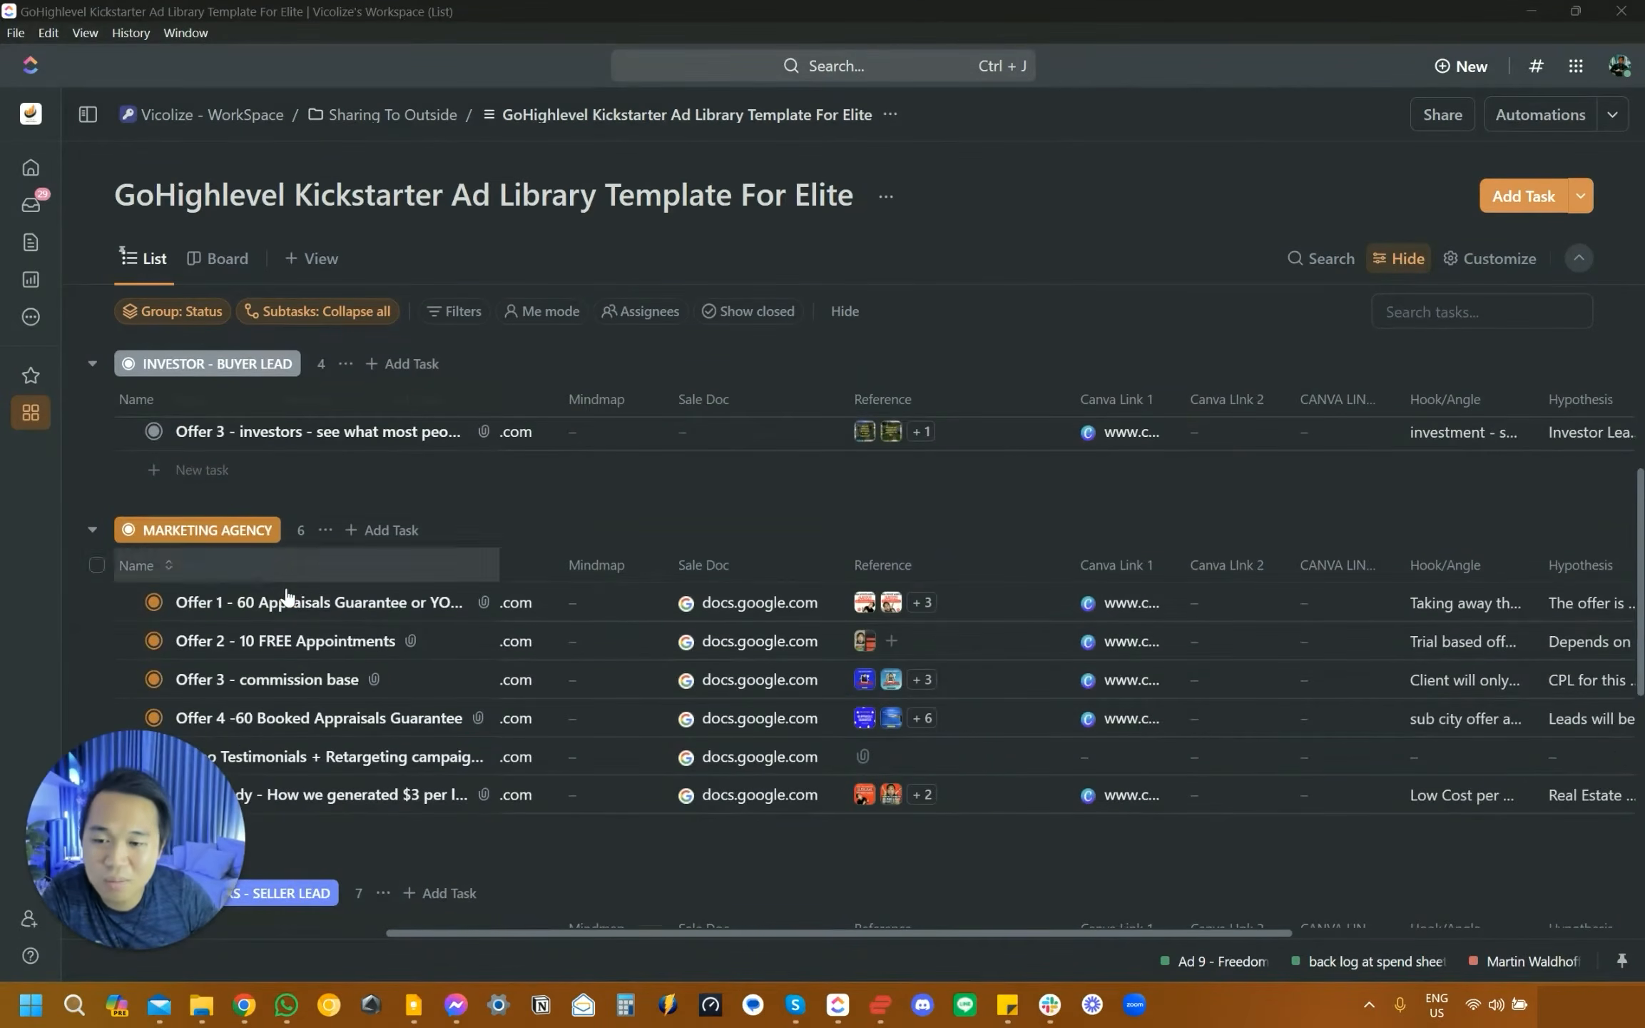
scroll(324, 606, down, 3)
scroll(324, 607, down, 3)
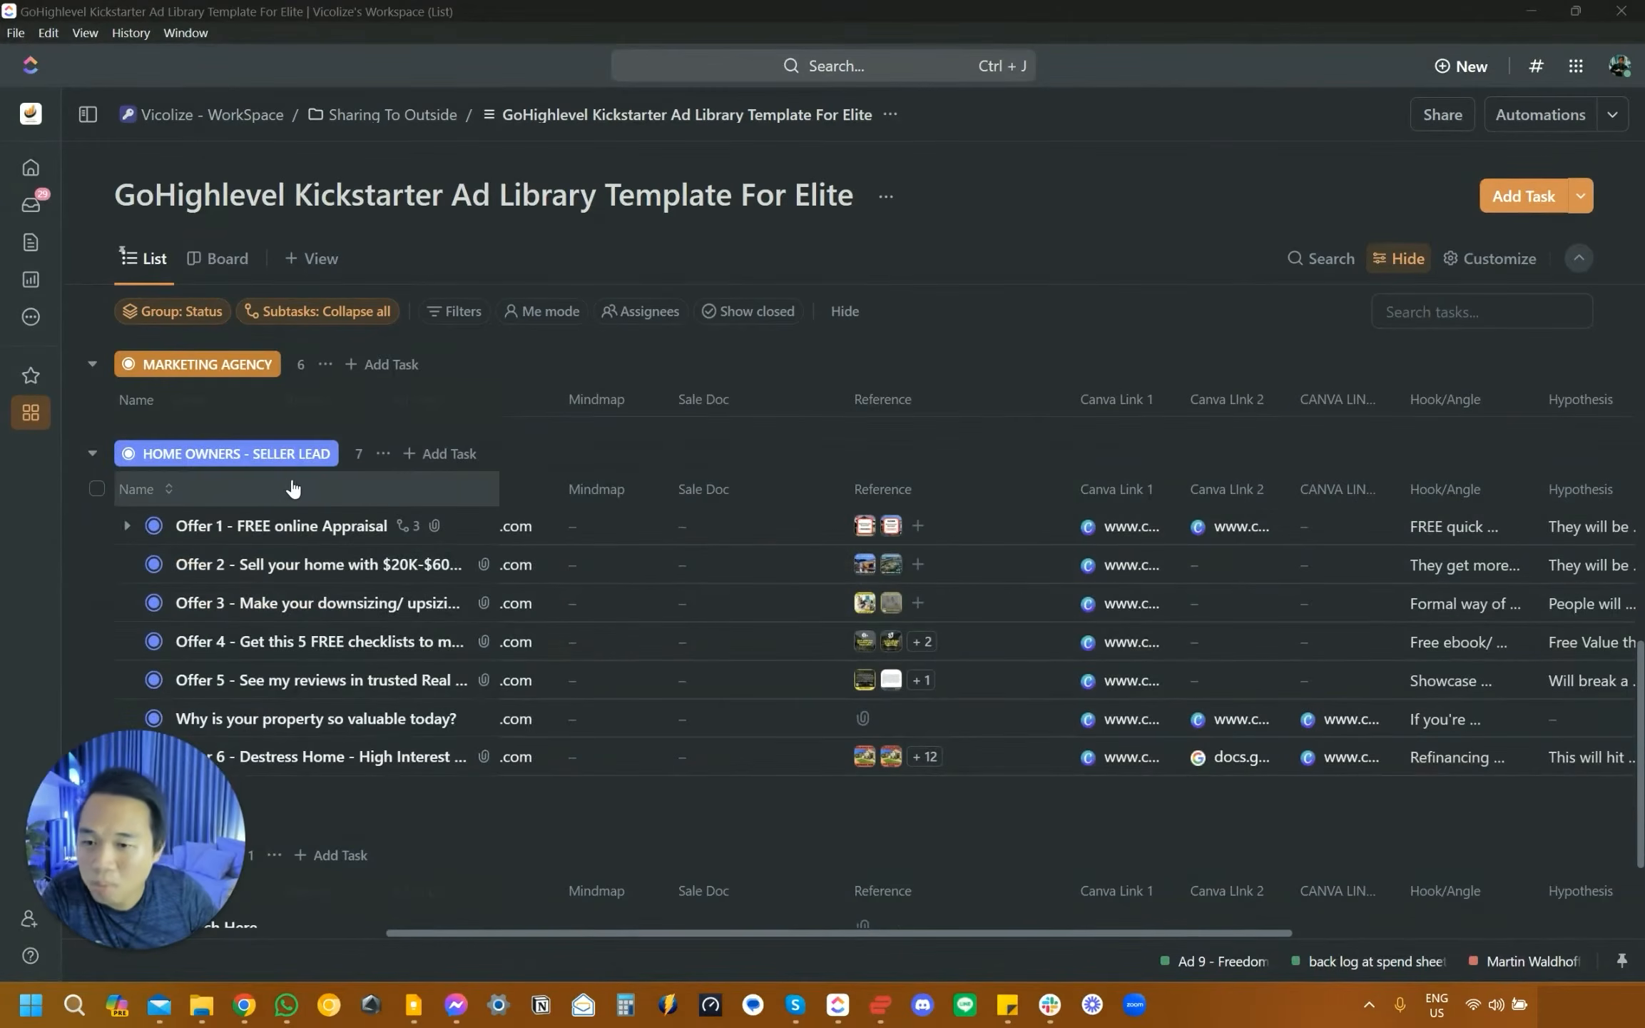
drag(853, 932, 971, 932)
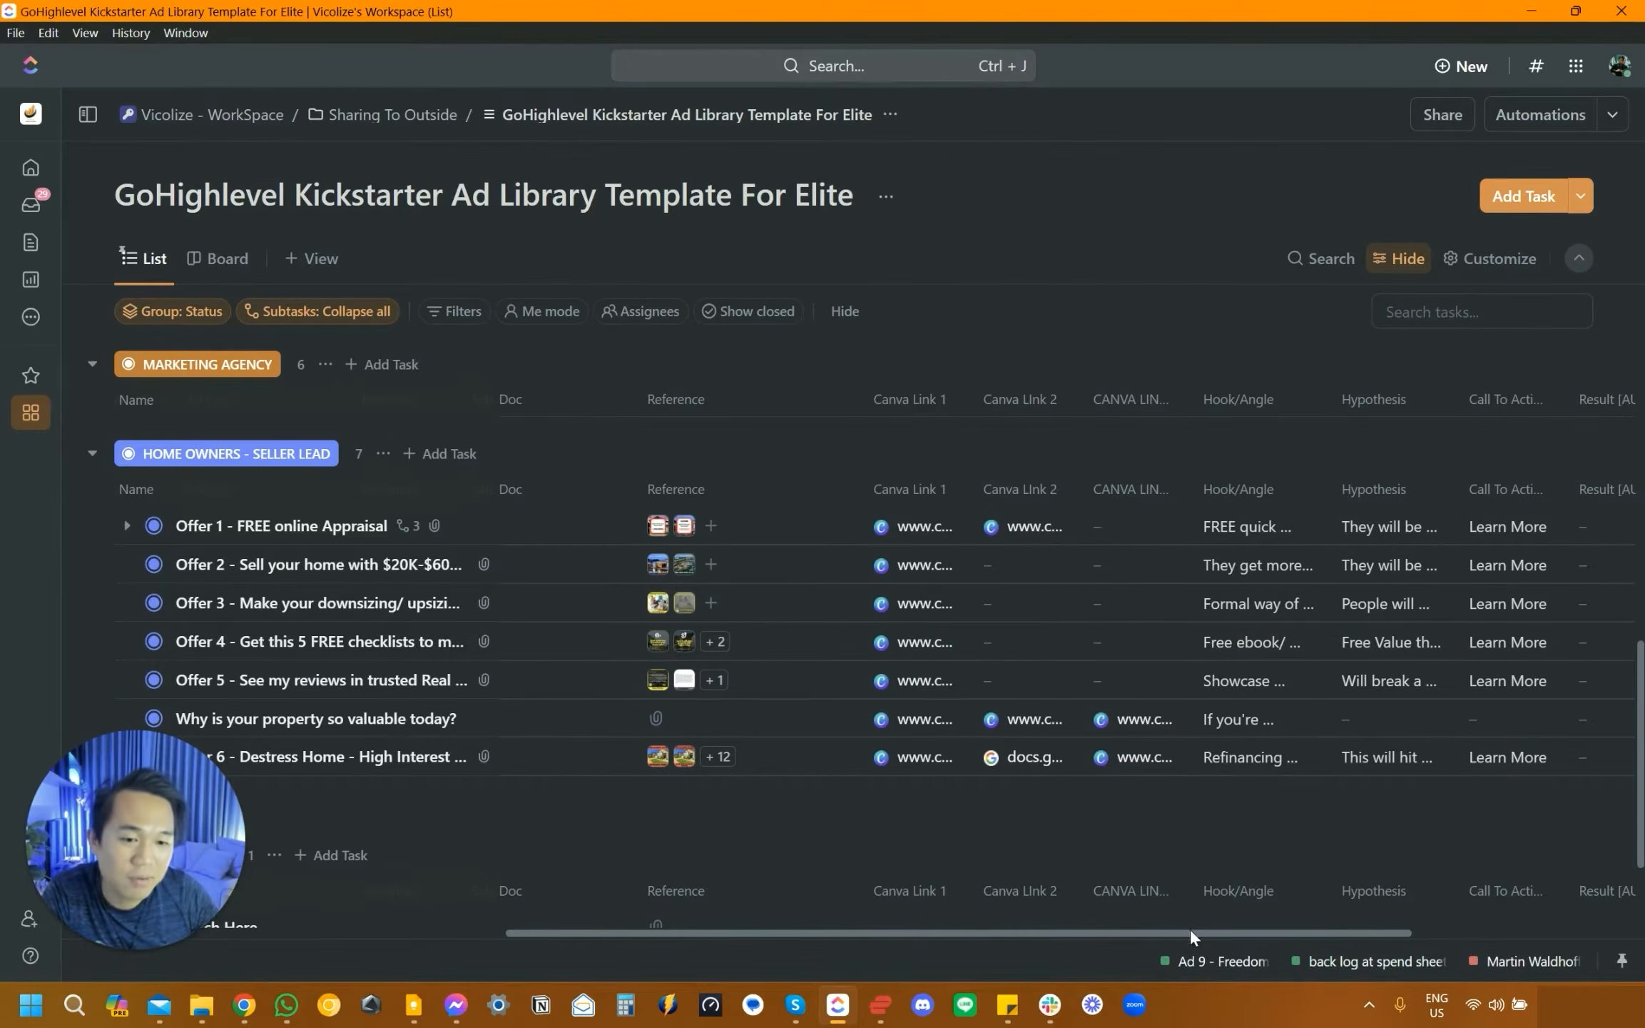
mouse_move(1189, 928)
mouse_down()
mouse_move(1471, 915)
mouse_move(1170, 920)
mouse_up()
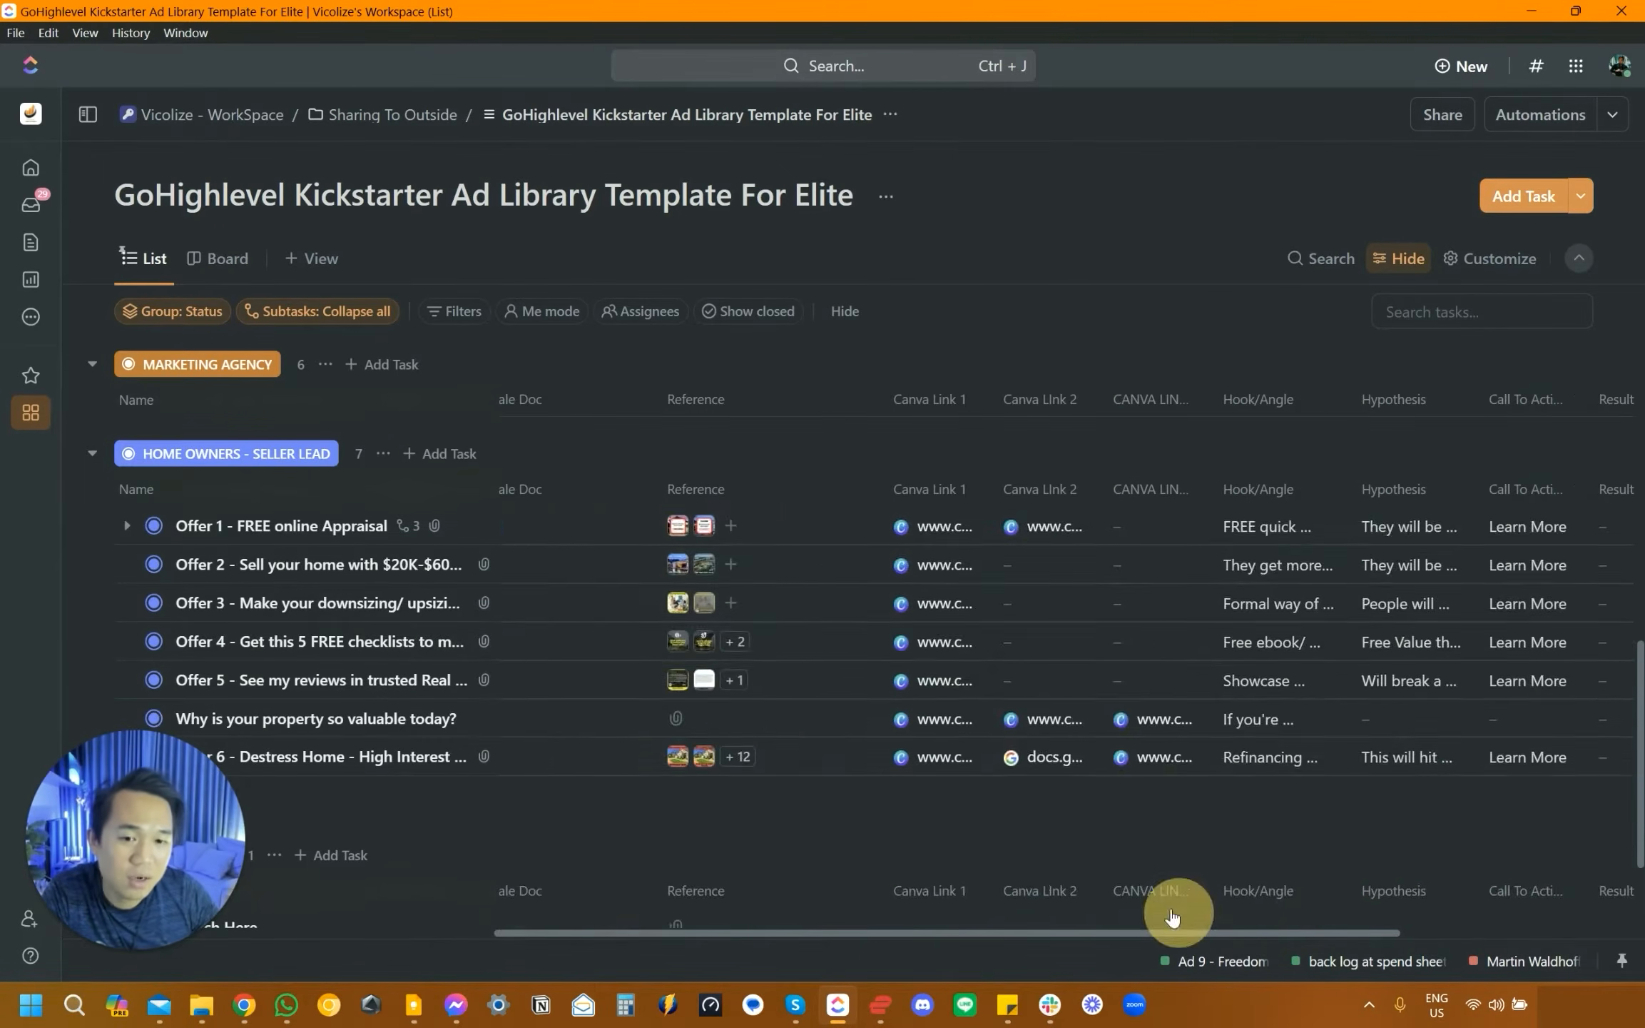
- Return to the Marketing Agency group and open the reference image of Offer 2 - 10 FREE Appointments
scroll(878, 845, up, 2)
scroll(877, 846, up, 2)
drag(776, 933, 681, 933)
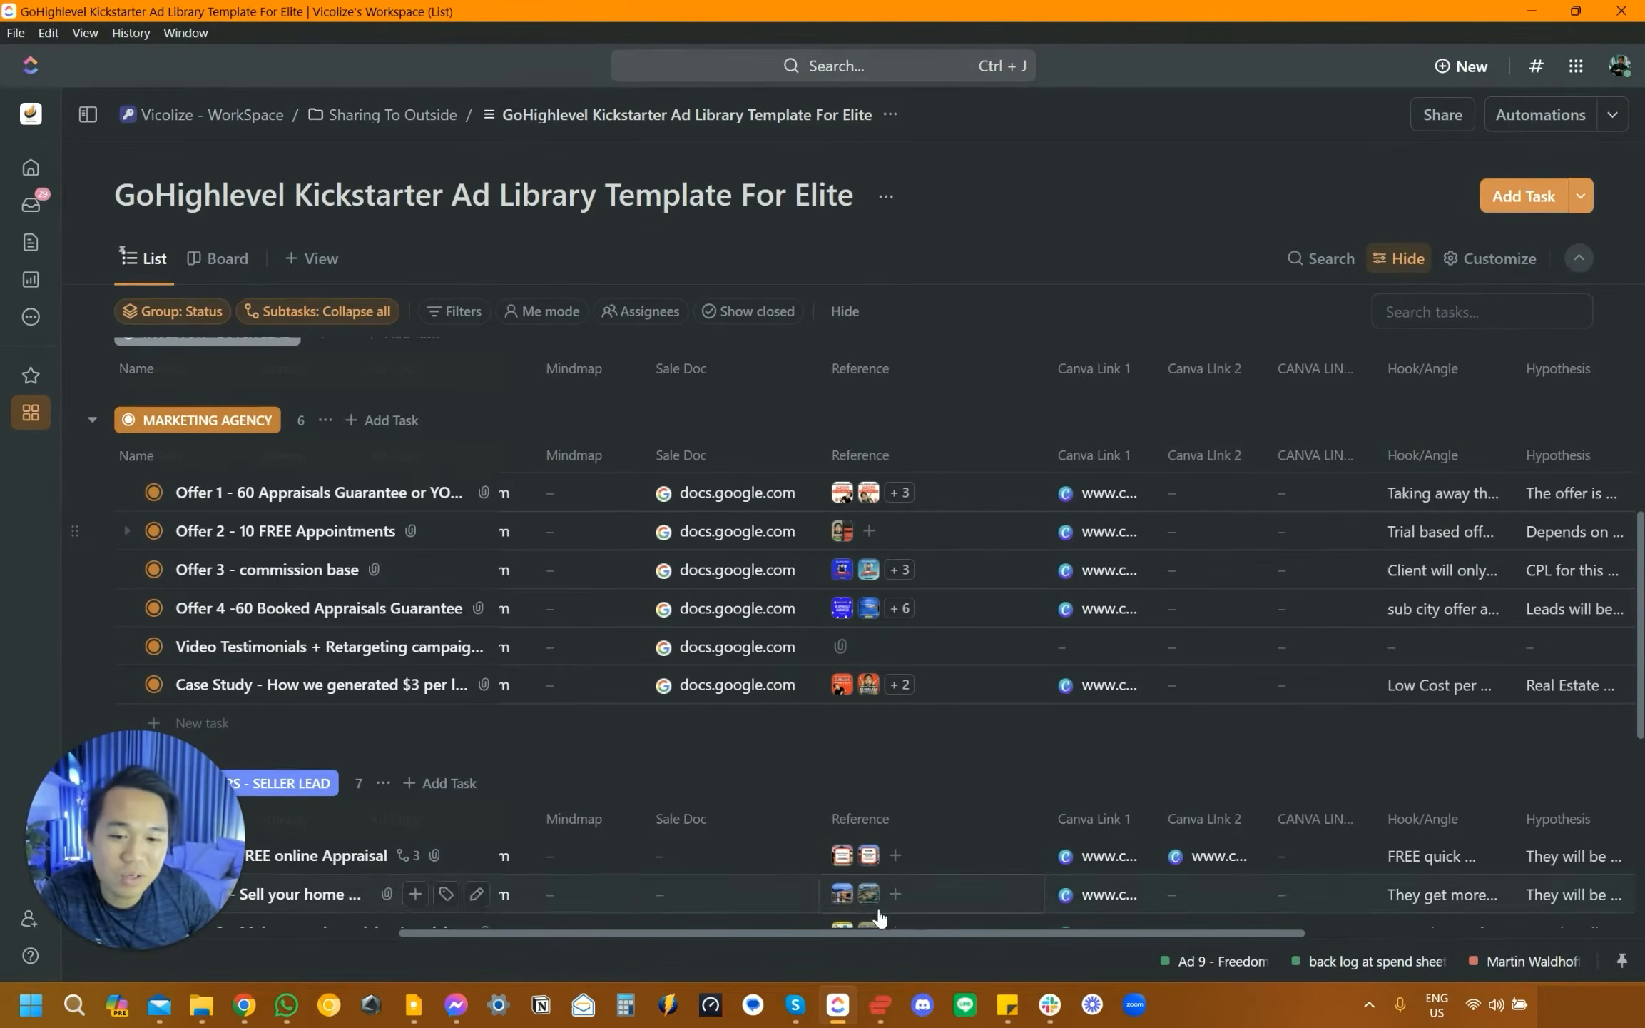
drag(866, 934, 653, 919)
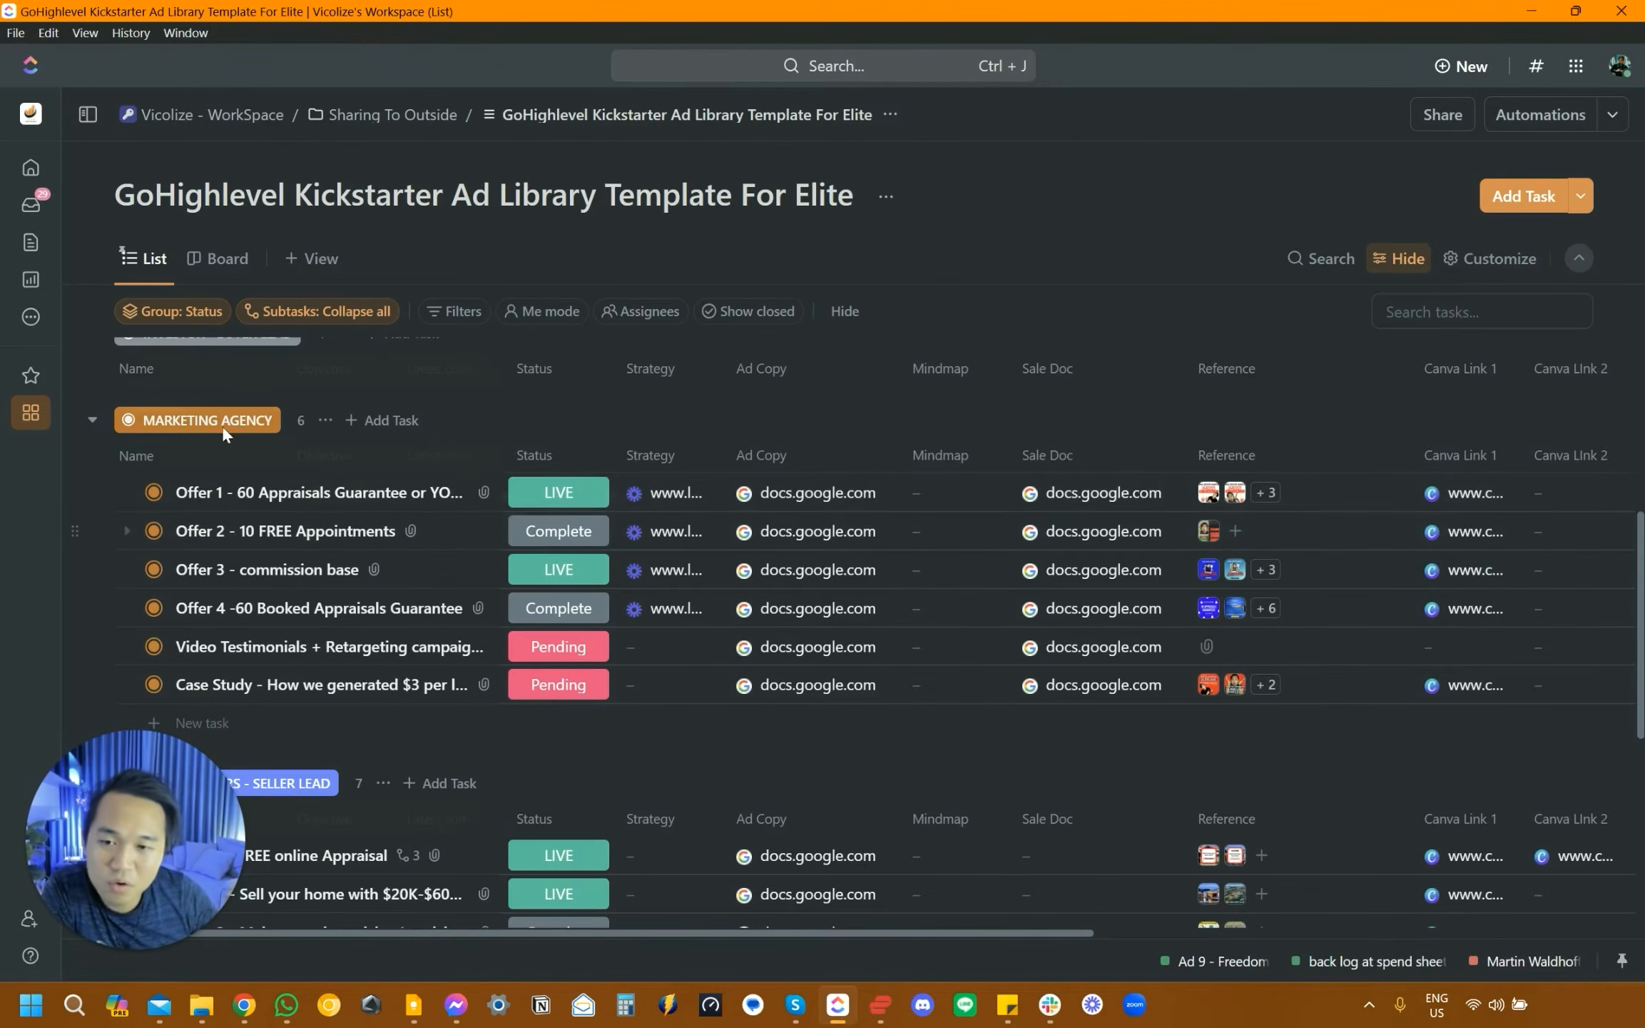
click(1209, 530)
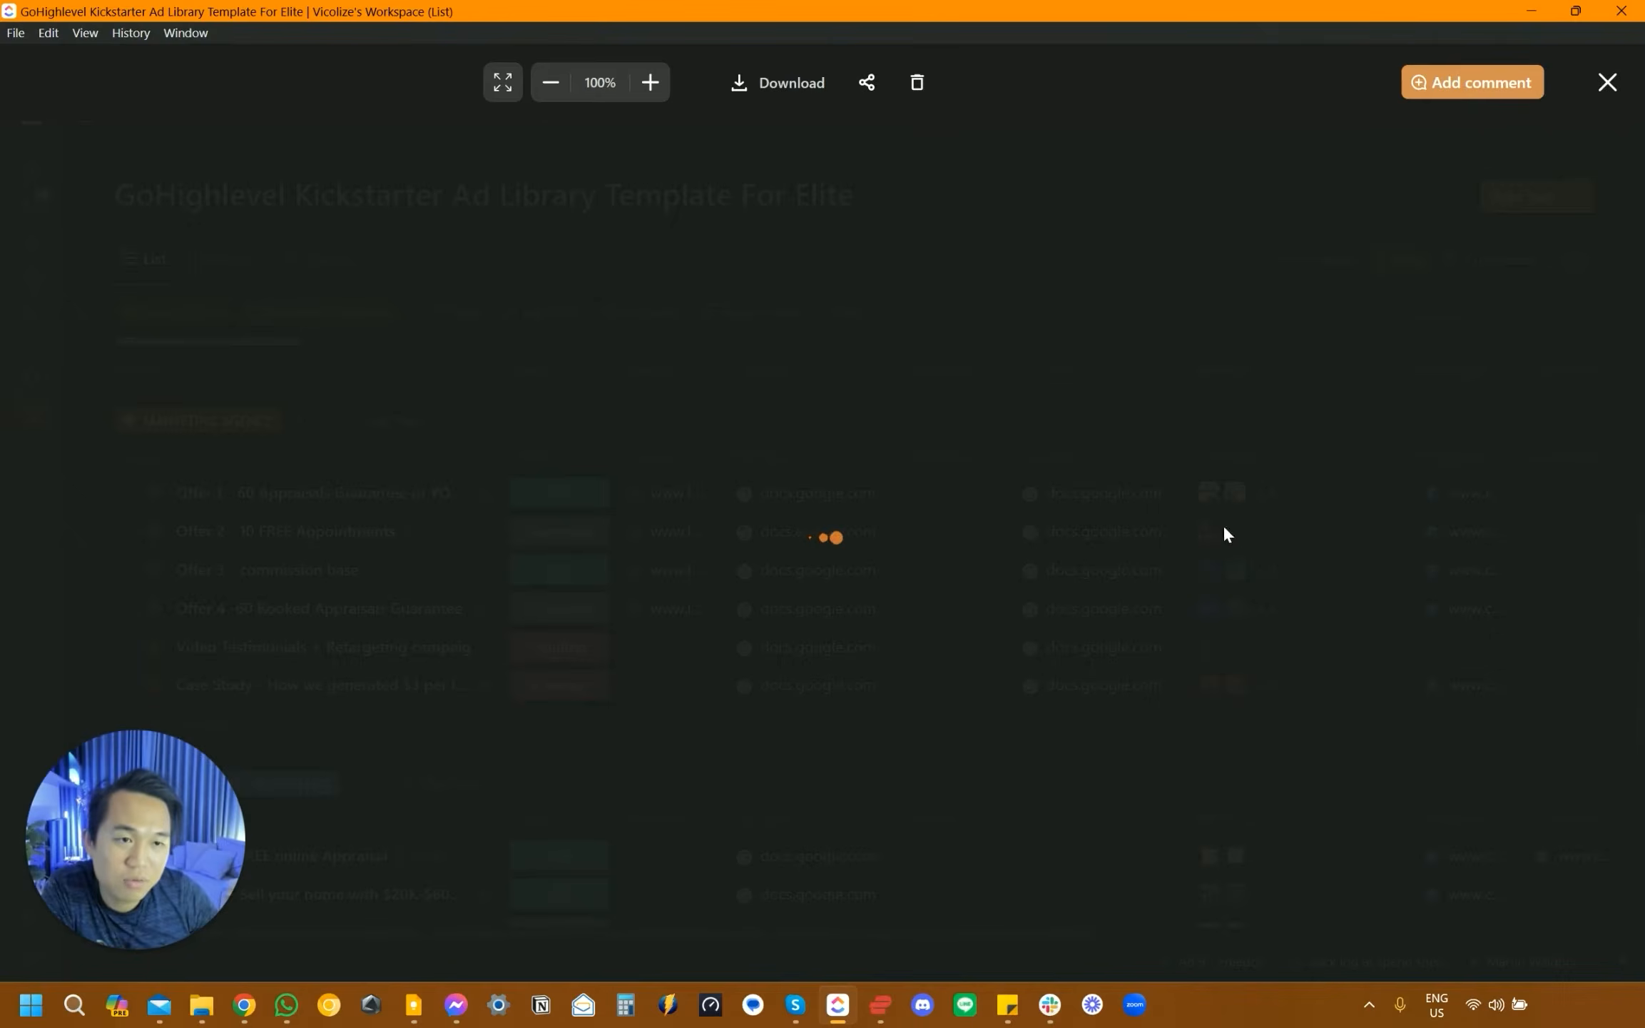
- Close the reference image and open the Canva Link 1 design of Offer 2 - 10 FREE Appointments
click(1608, 83)
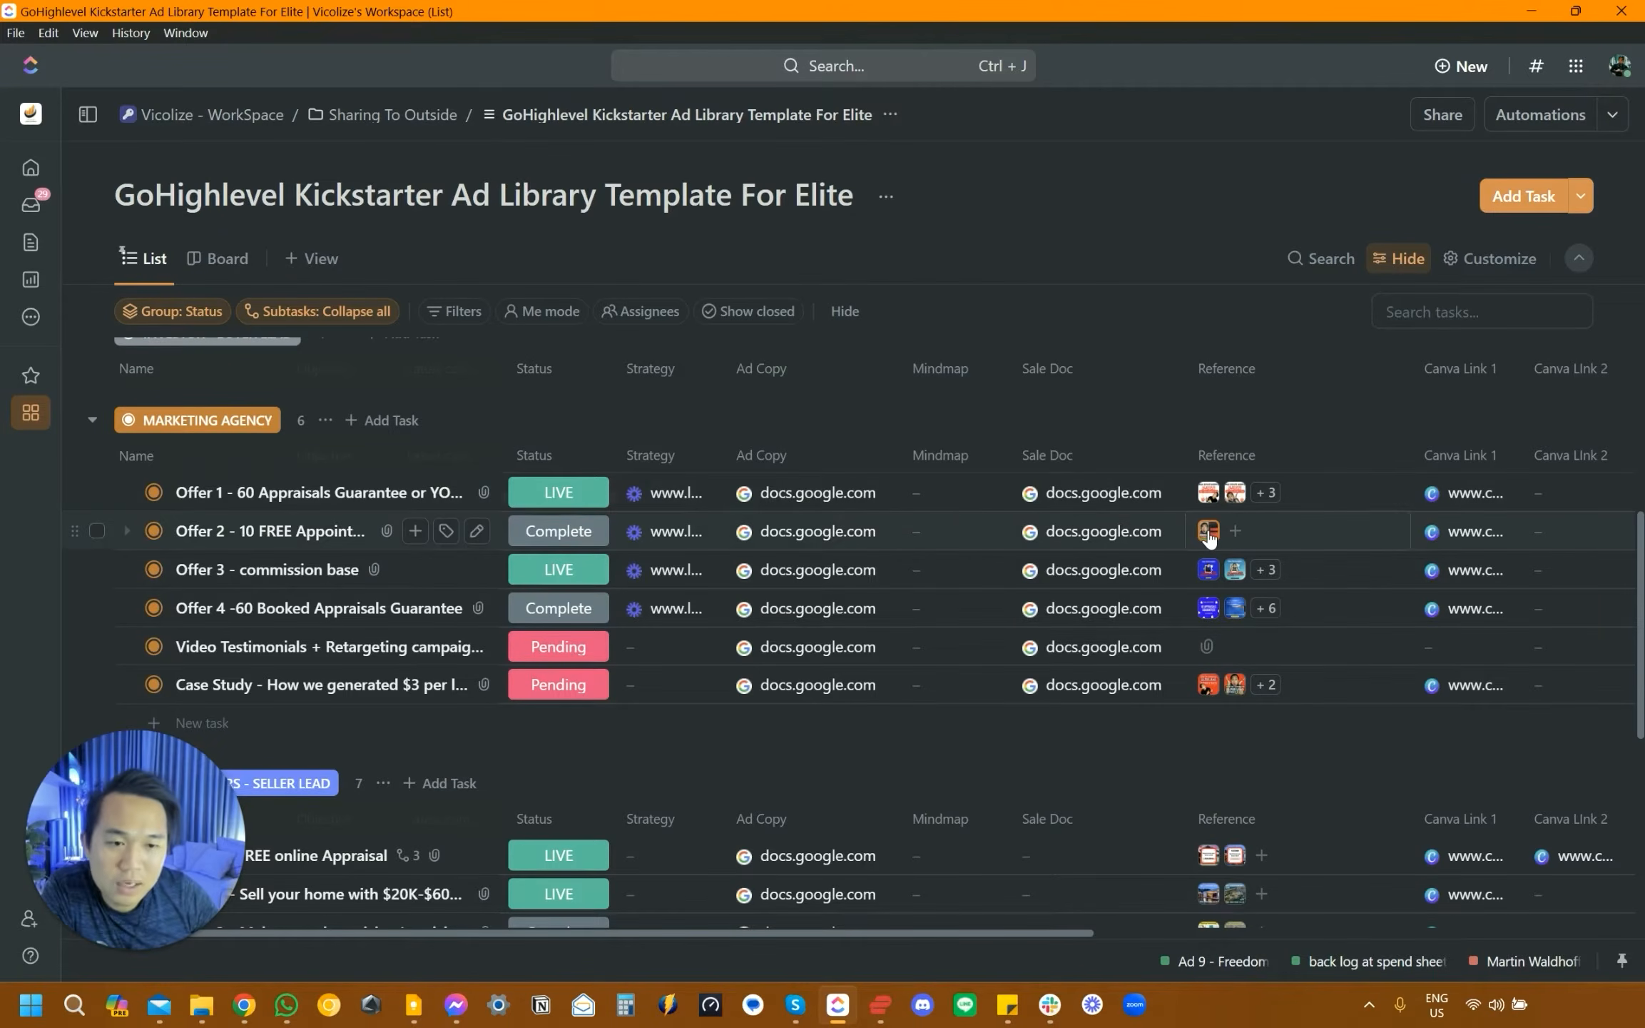
click(1453, 534)
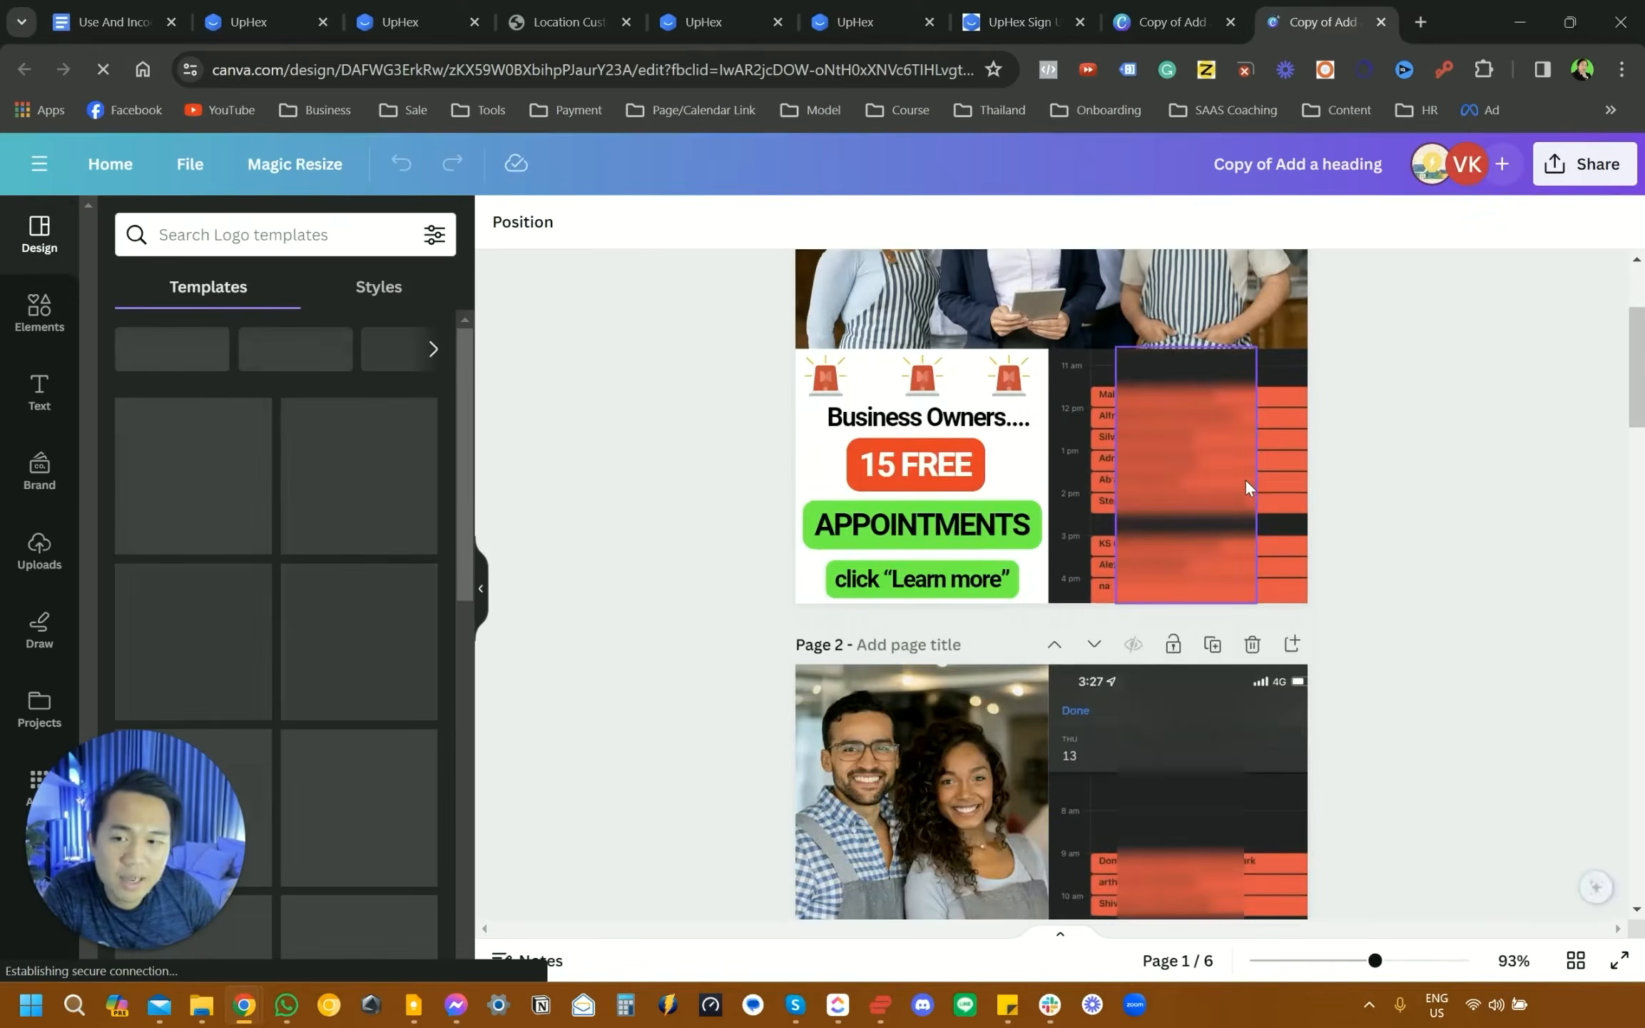
scroll(1246, 478, down, 10)
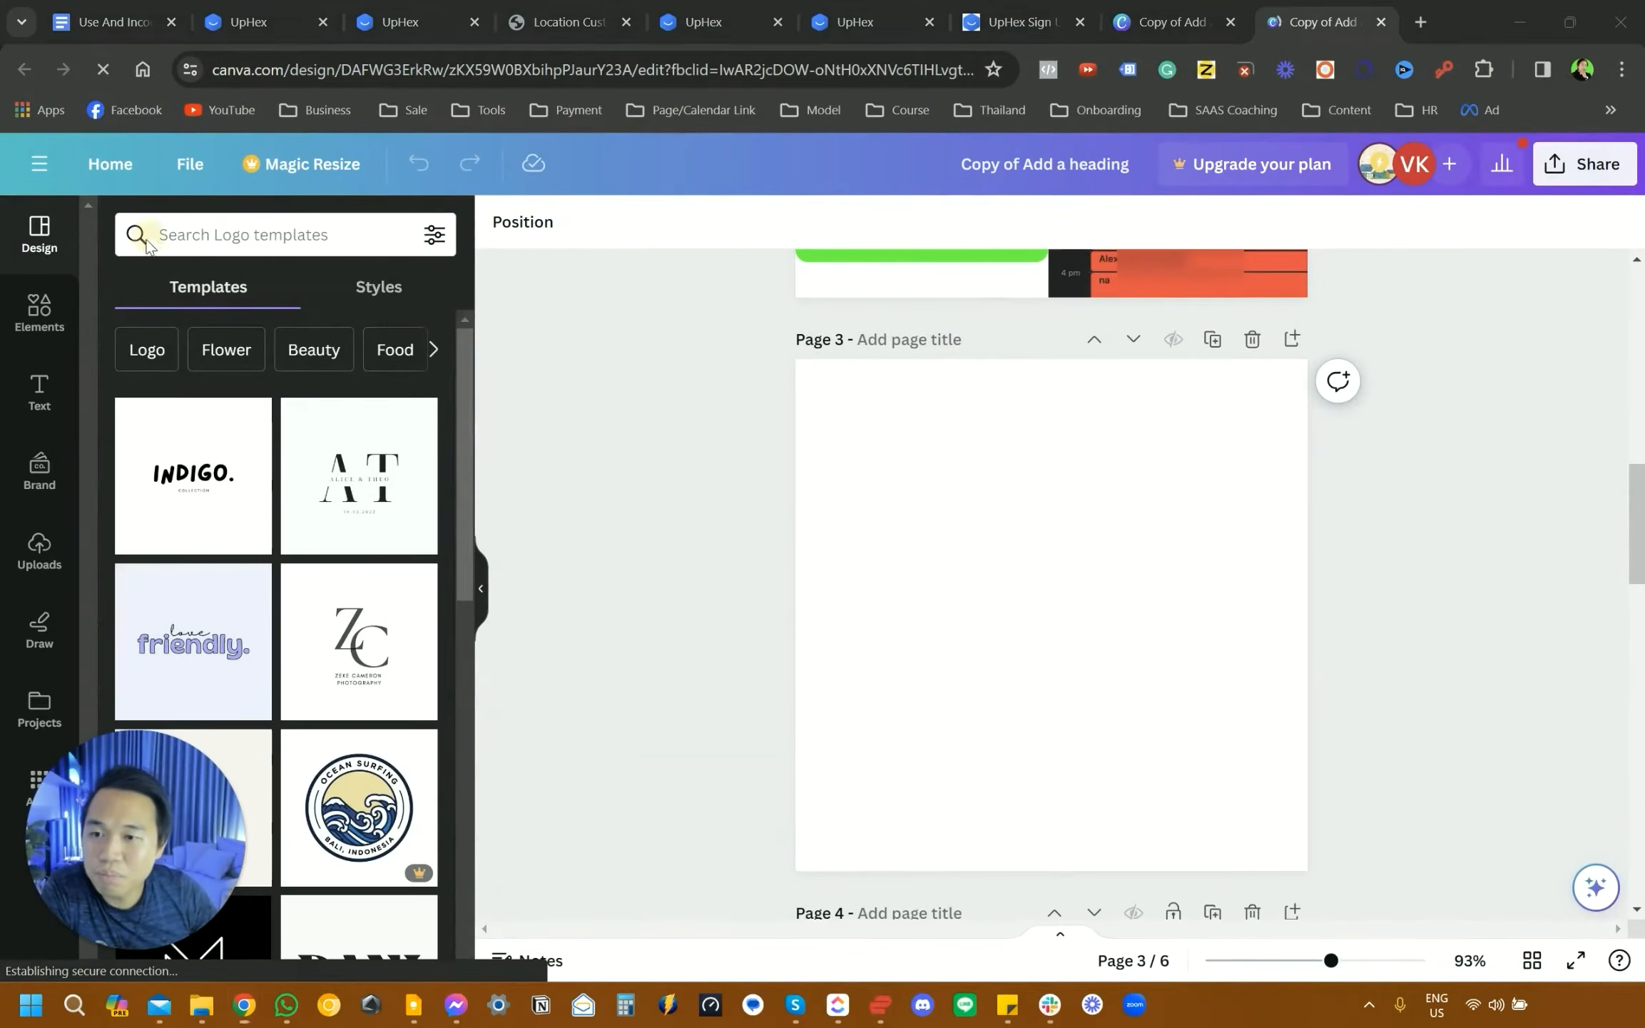
- Try making a copy of the Canva design and close the copy's browser tab
click(190, 163)
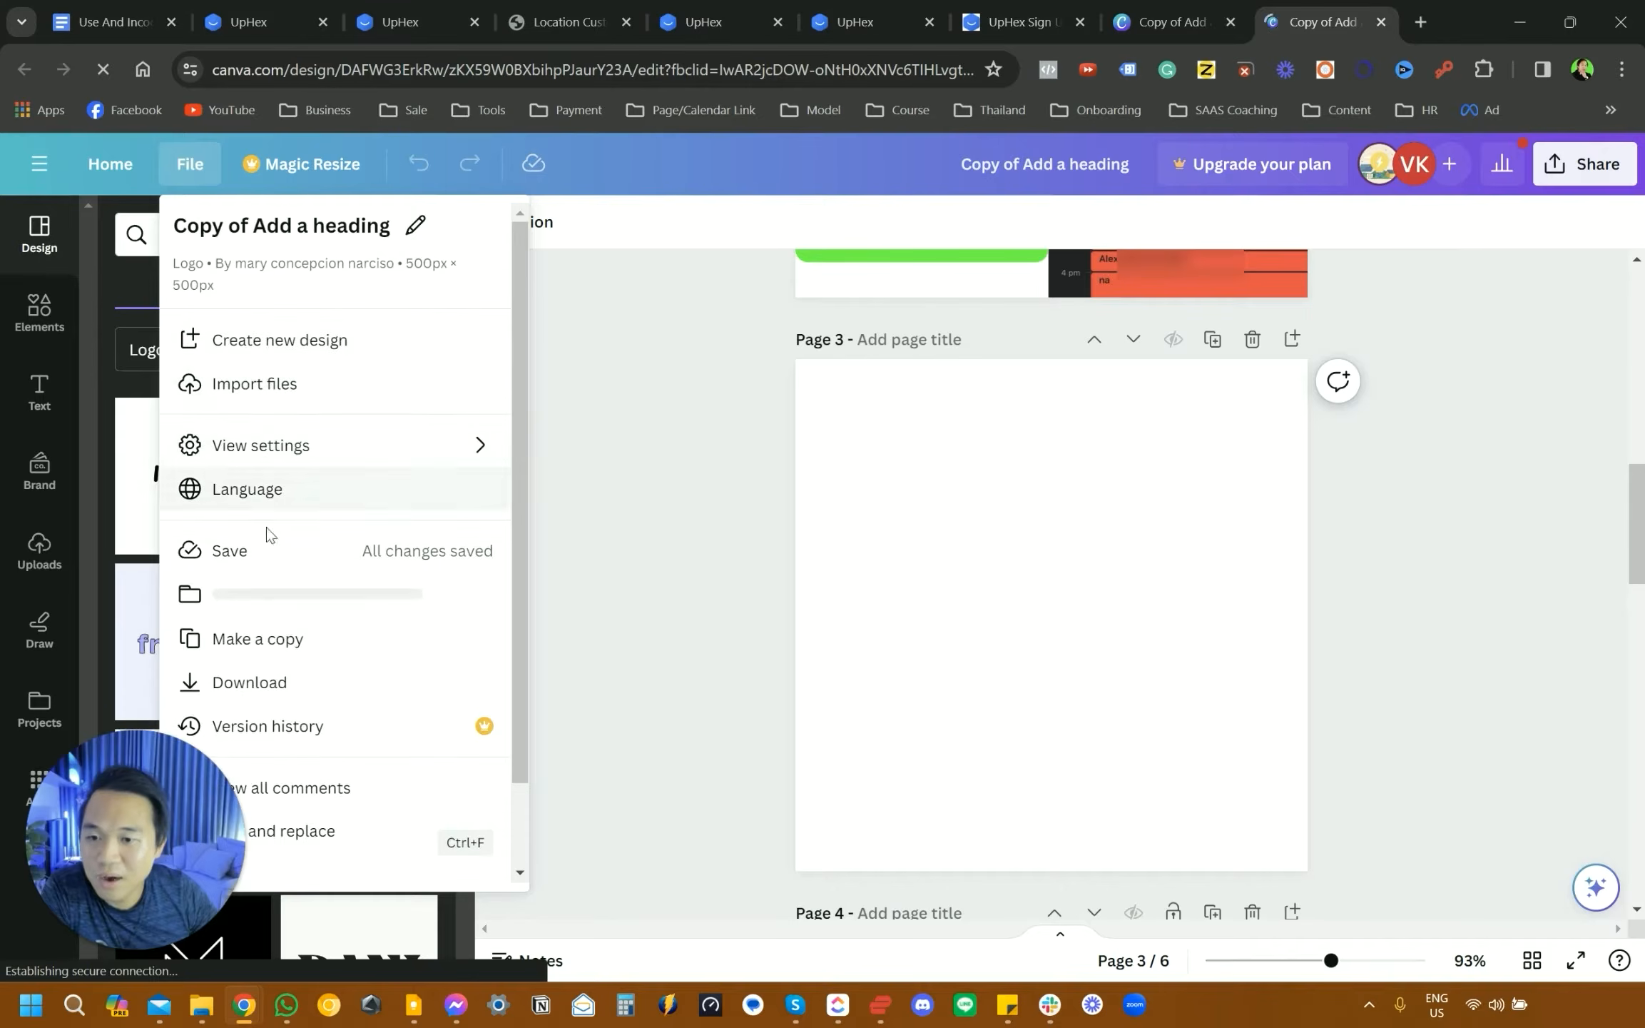
click(251, 603)
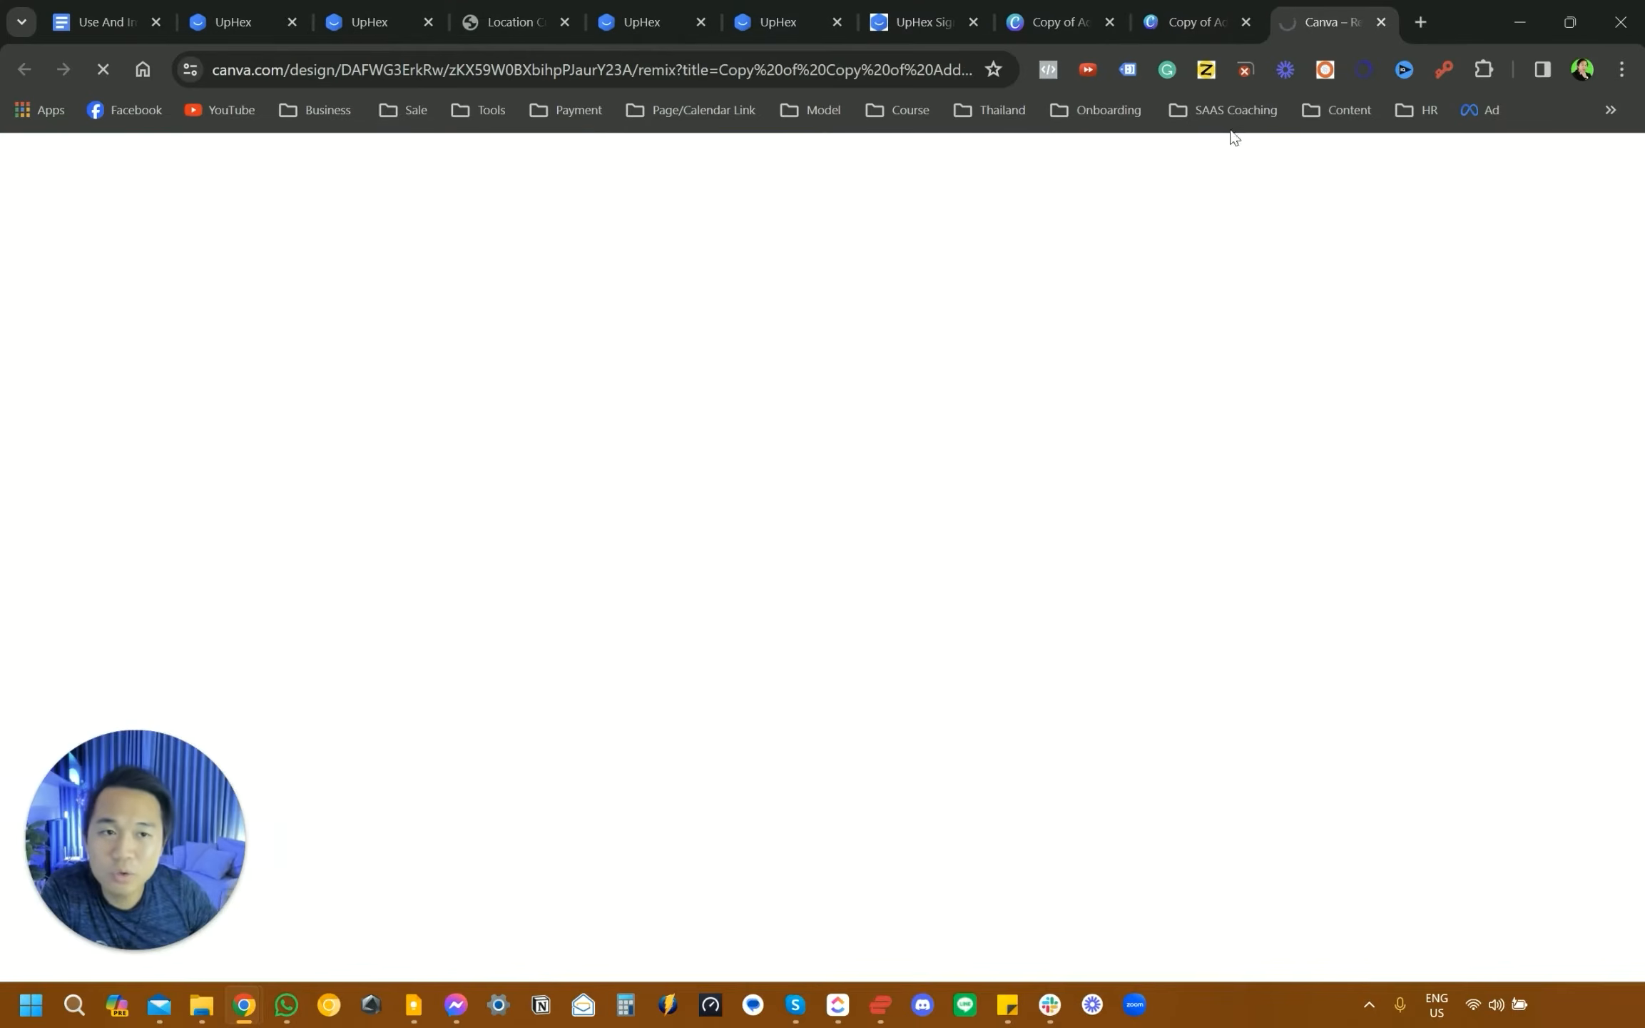
click(1385, 24)
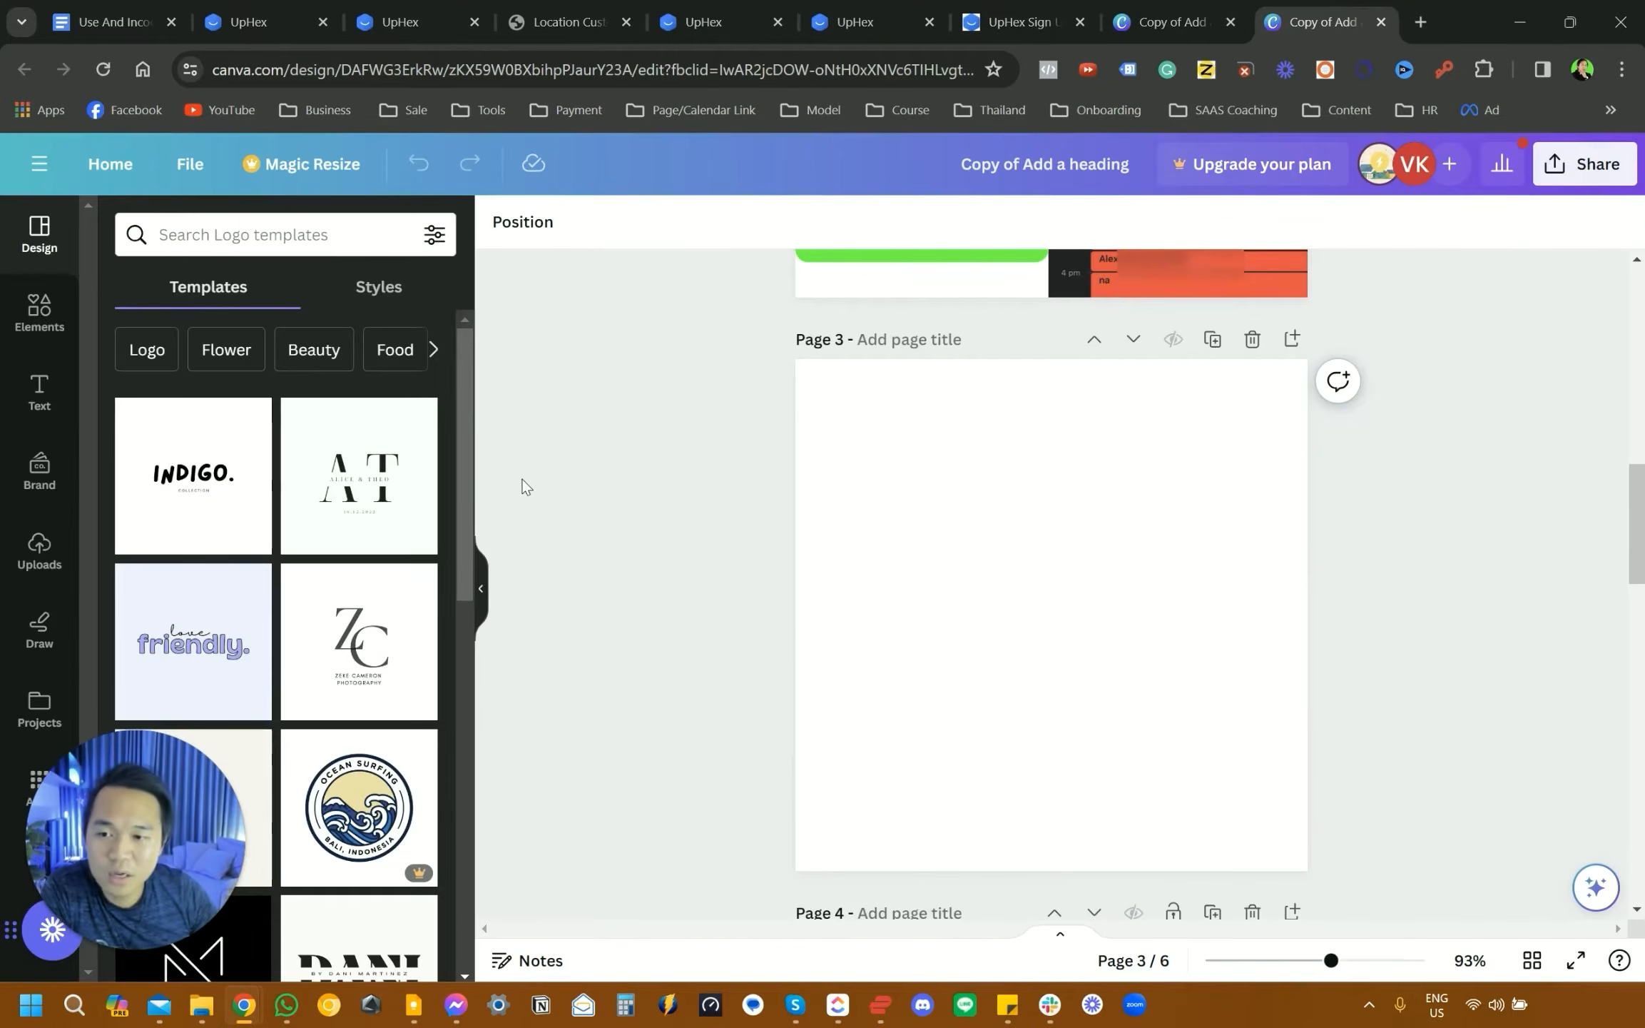
- Browse the ad creatives on the pages of the Canva design
scroll(924, 575, up, 3)
scroll(924, 567, up, 4)
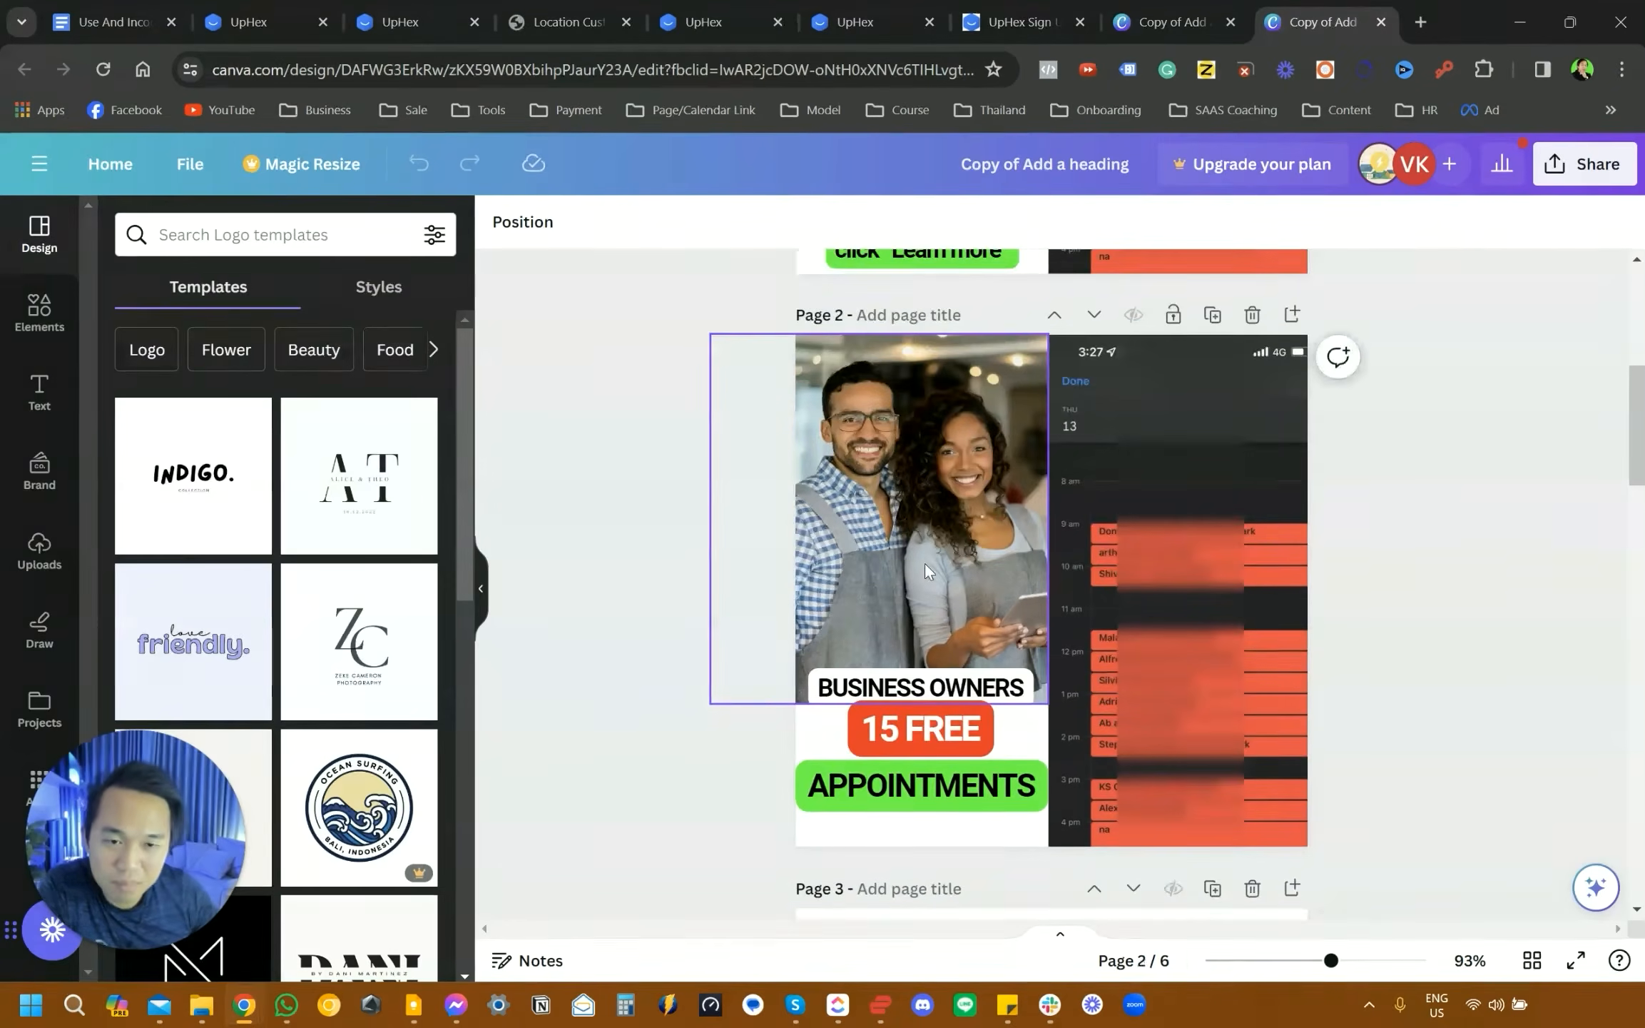
scroll(920, 560, down, 20)
scroll(919, 560, up, 2)
scroll(917, 555, up, 2)
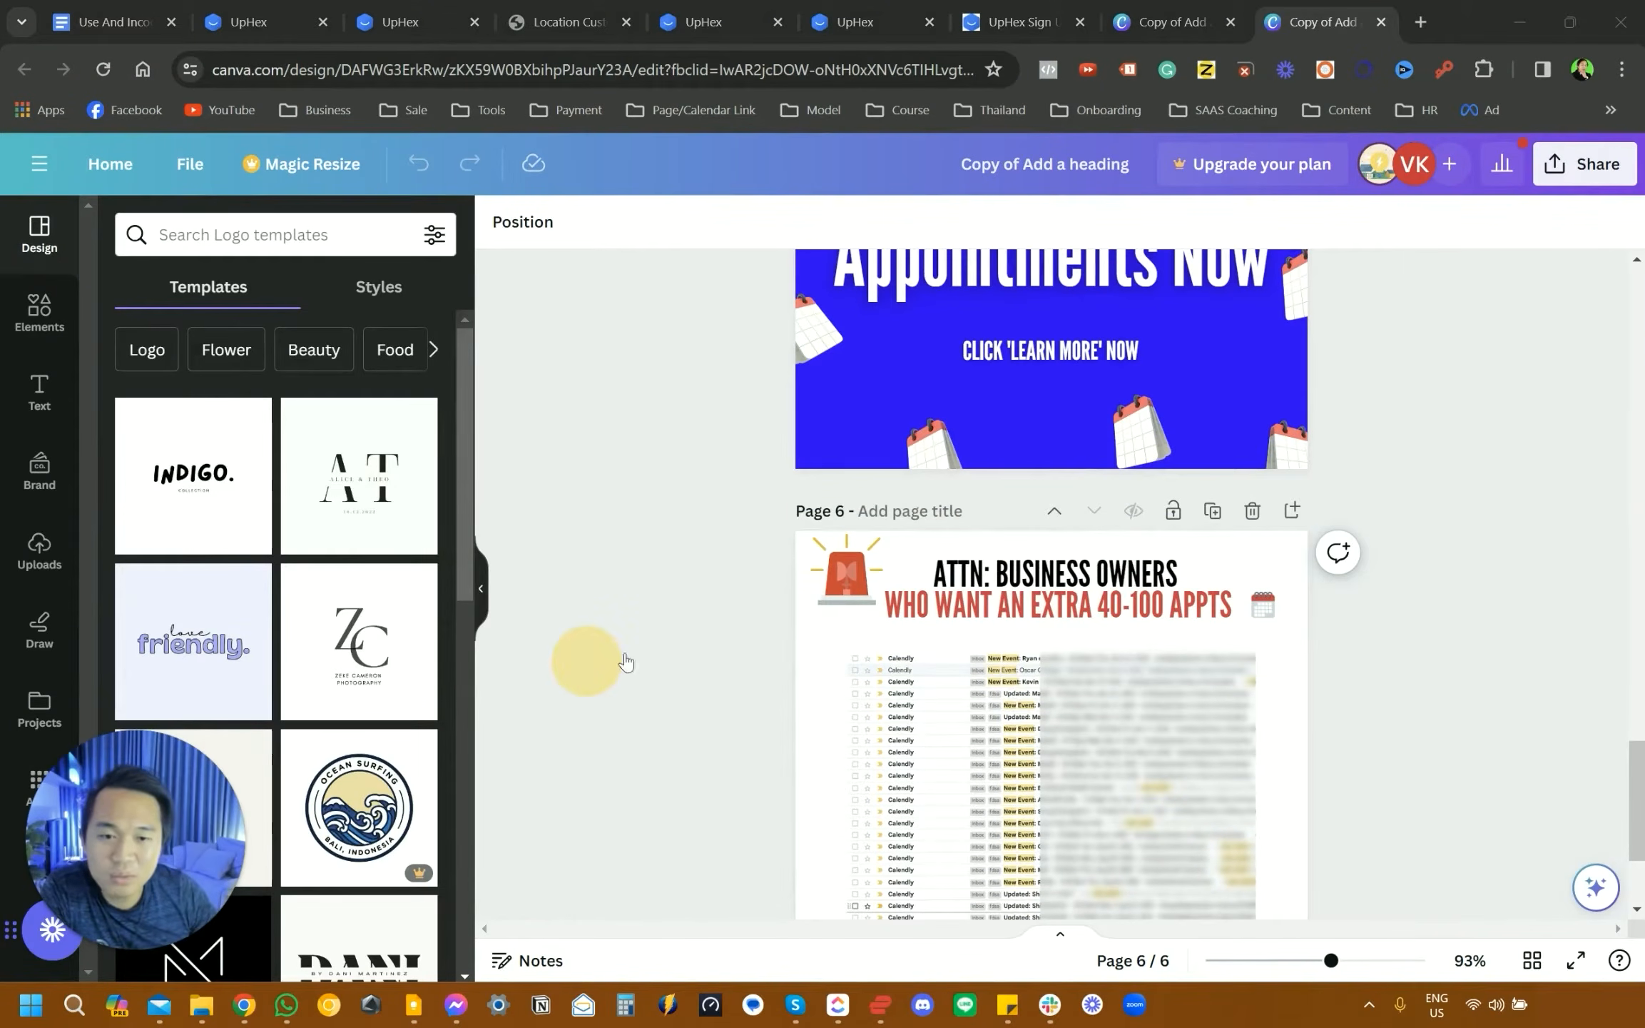
scroll(856, 664, up, 15)
scroll(857, 664, up, 15)
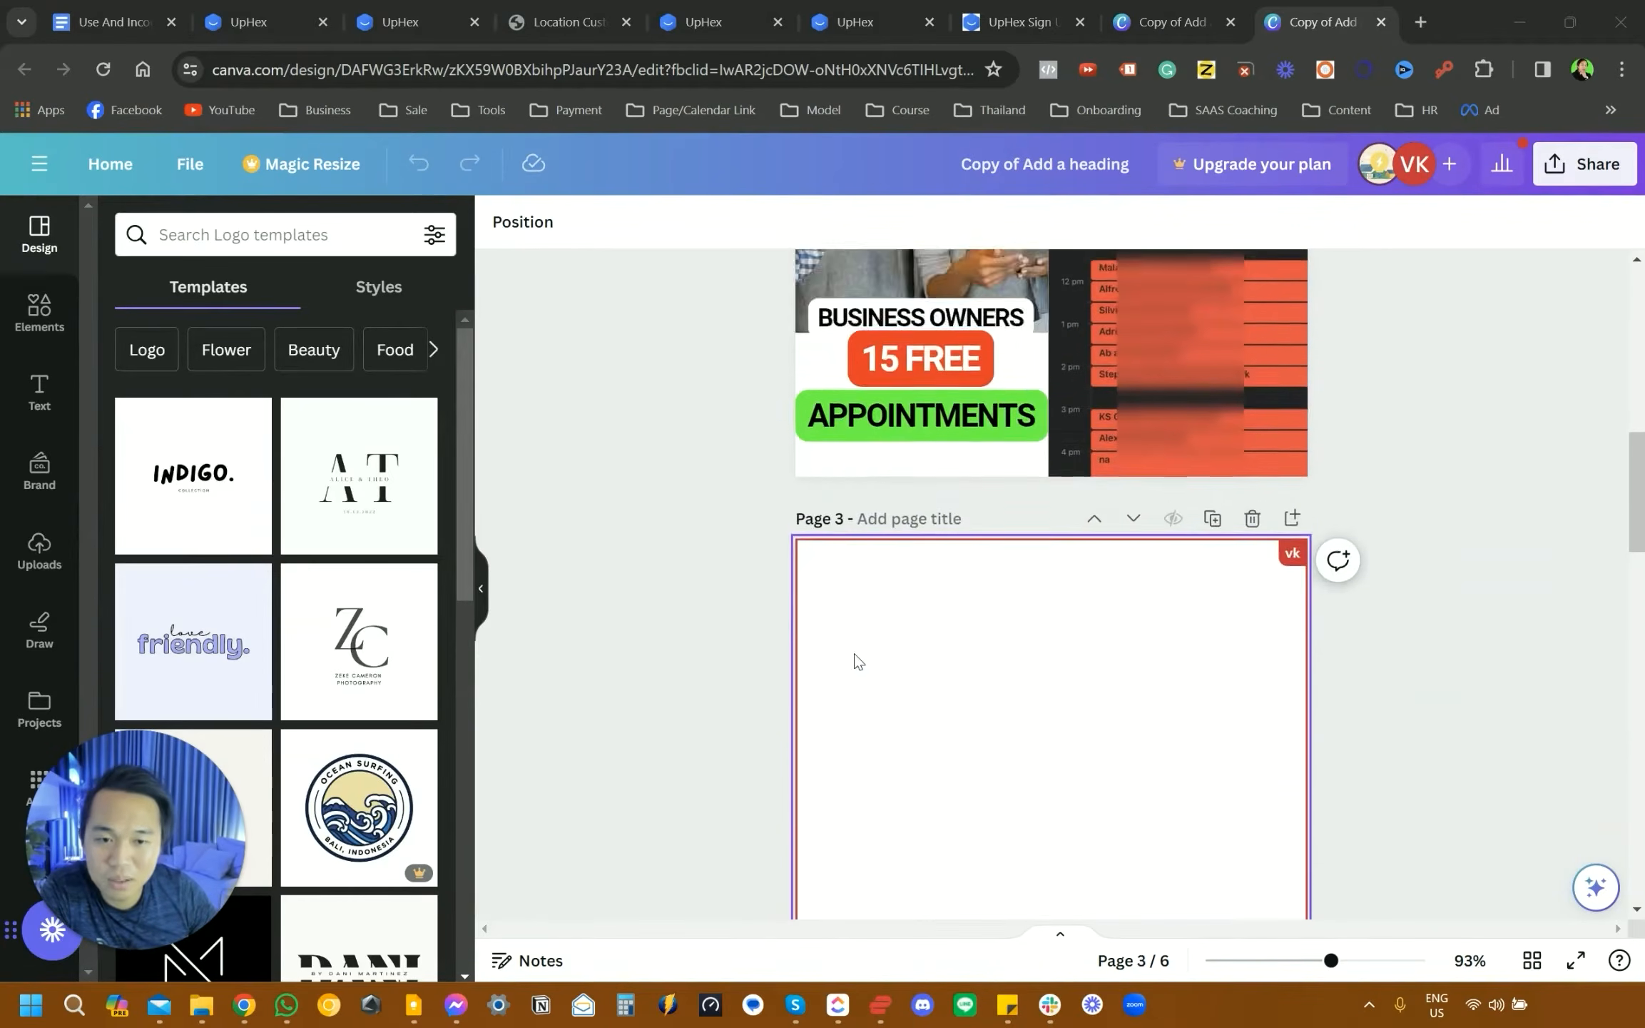
- Duplicate page 2 with the 15 FREE APPOINTMENTS ad and delete the couple's photo from the duplicate
scroll(999, 571, down, 3)
scroll(1203, 428, up, 2)
click(1213, 414)
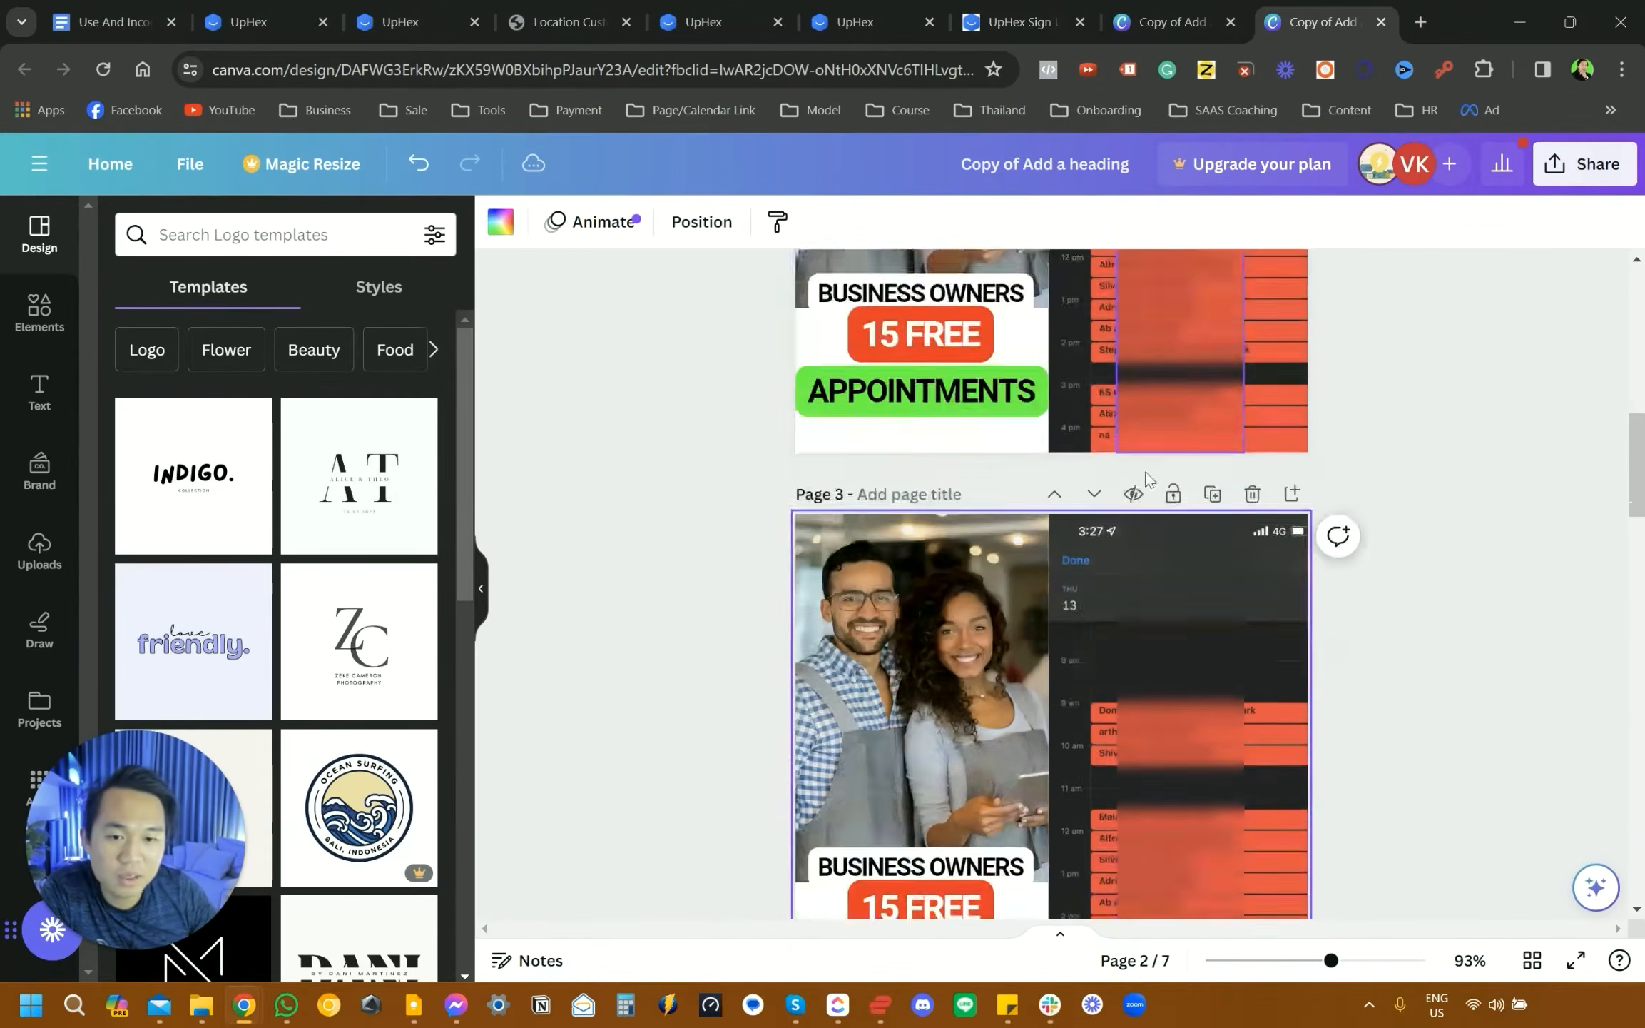
click(824, 596)
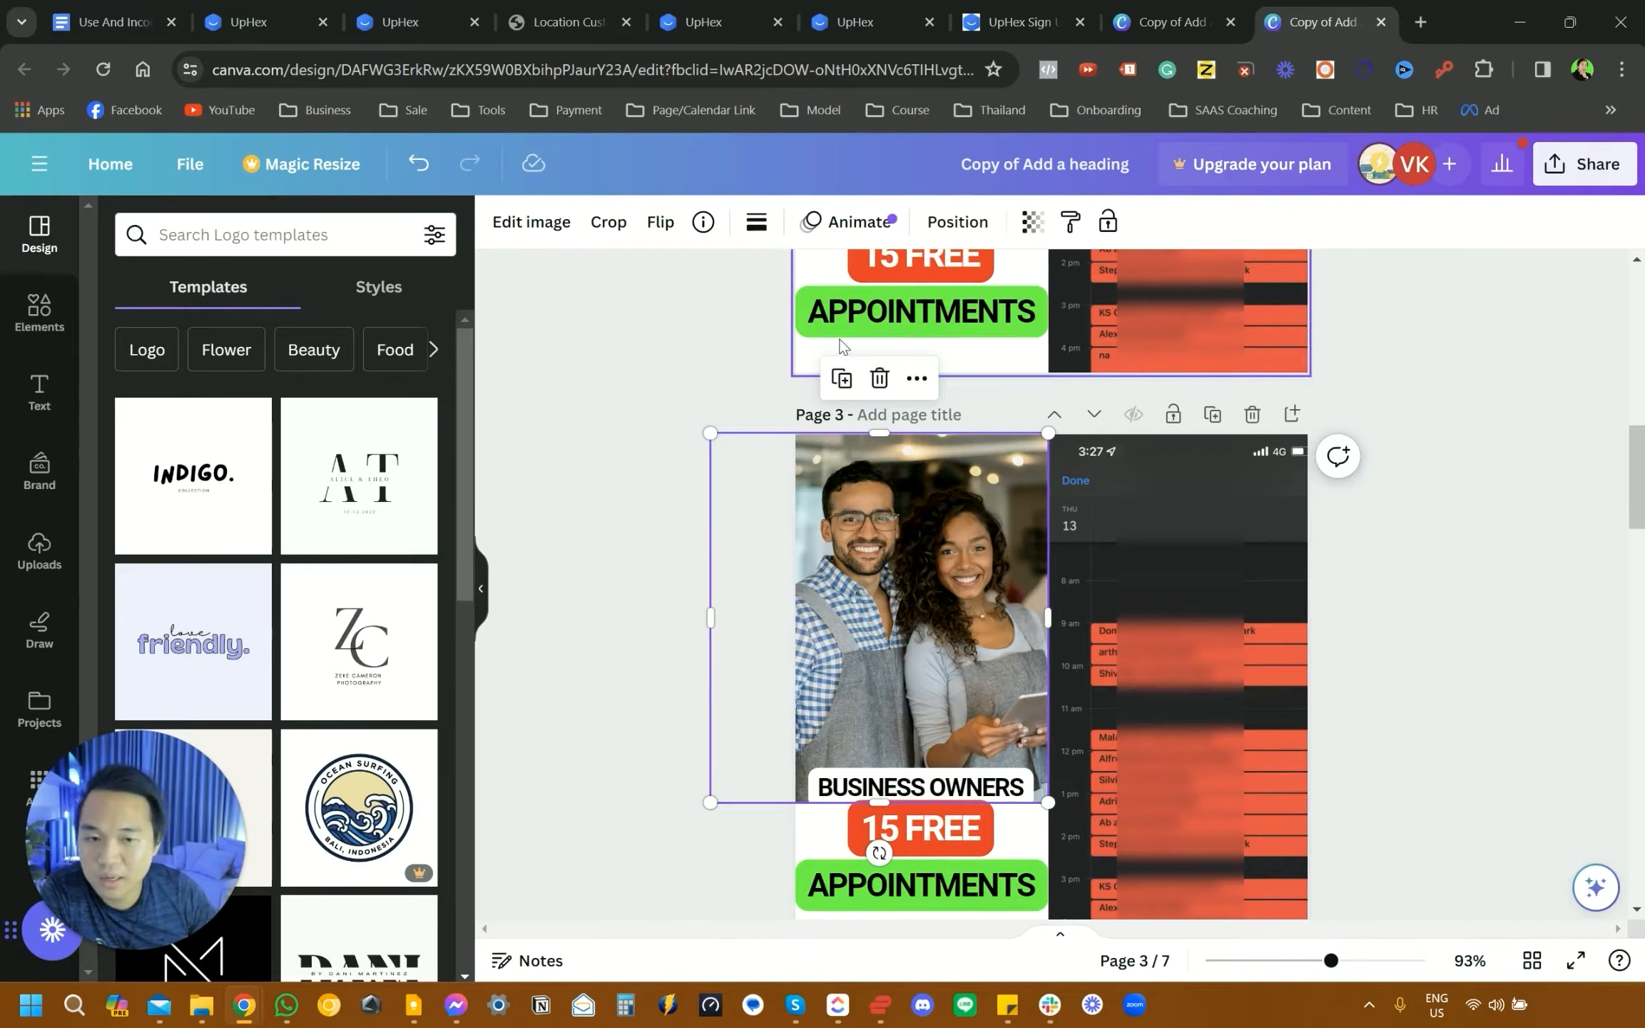
click(879, 378)
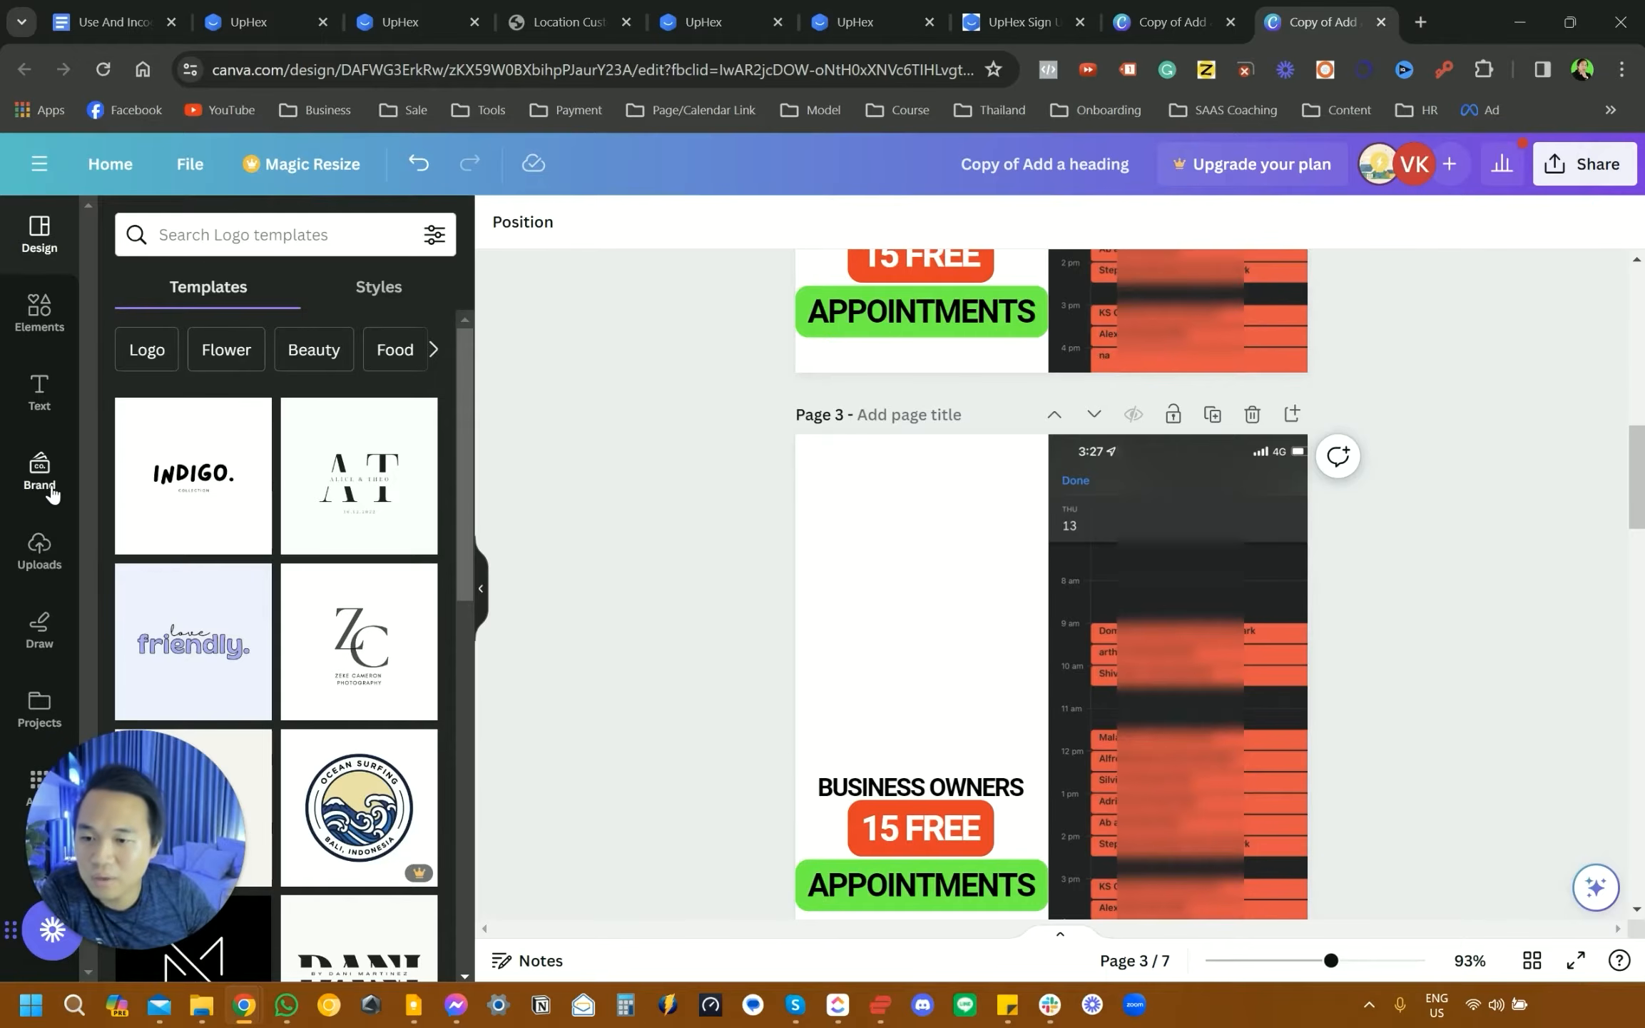
- Place the uploaded portrait of the man in a suit on page 3 and fit it into the empty photo area above BUSINESS OWNERS
click(42, 548)
scroll(359, 665, down, 10)
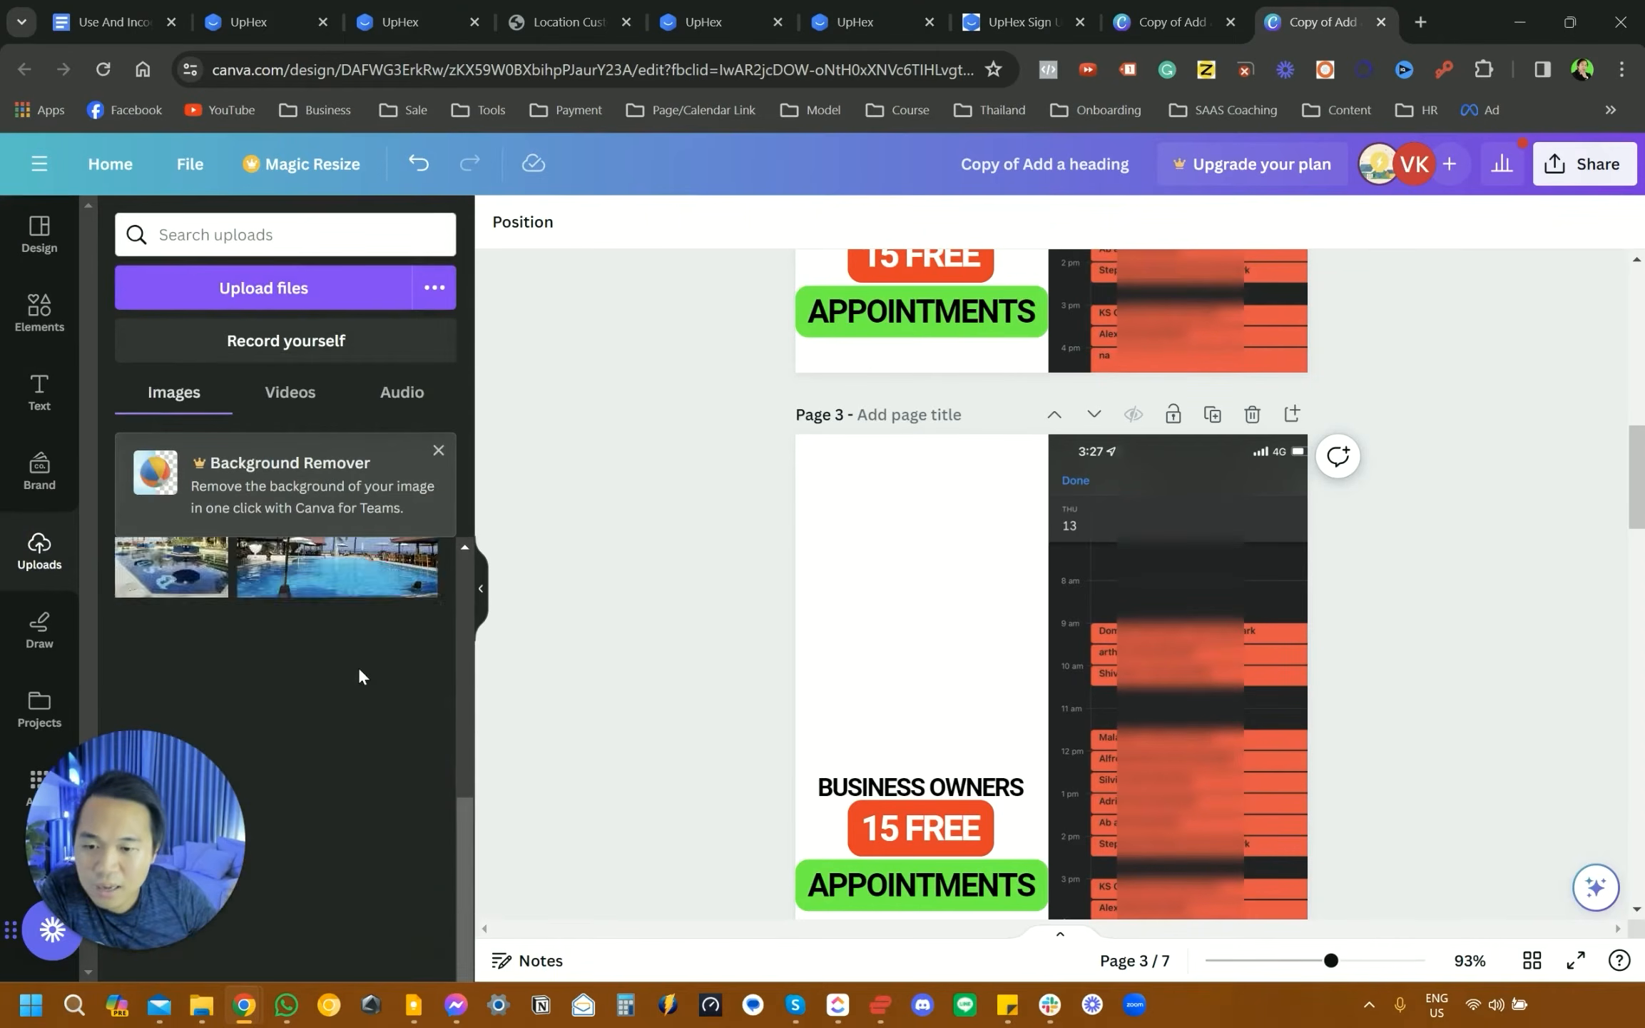
scroll(365, 718, down, 3)
drag(365, 717, 838, 539)
drag(959, 613, 809, 558)
drag(1168, 383, 1016, 533)
drag(900, 631, 969, 510)
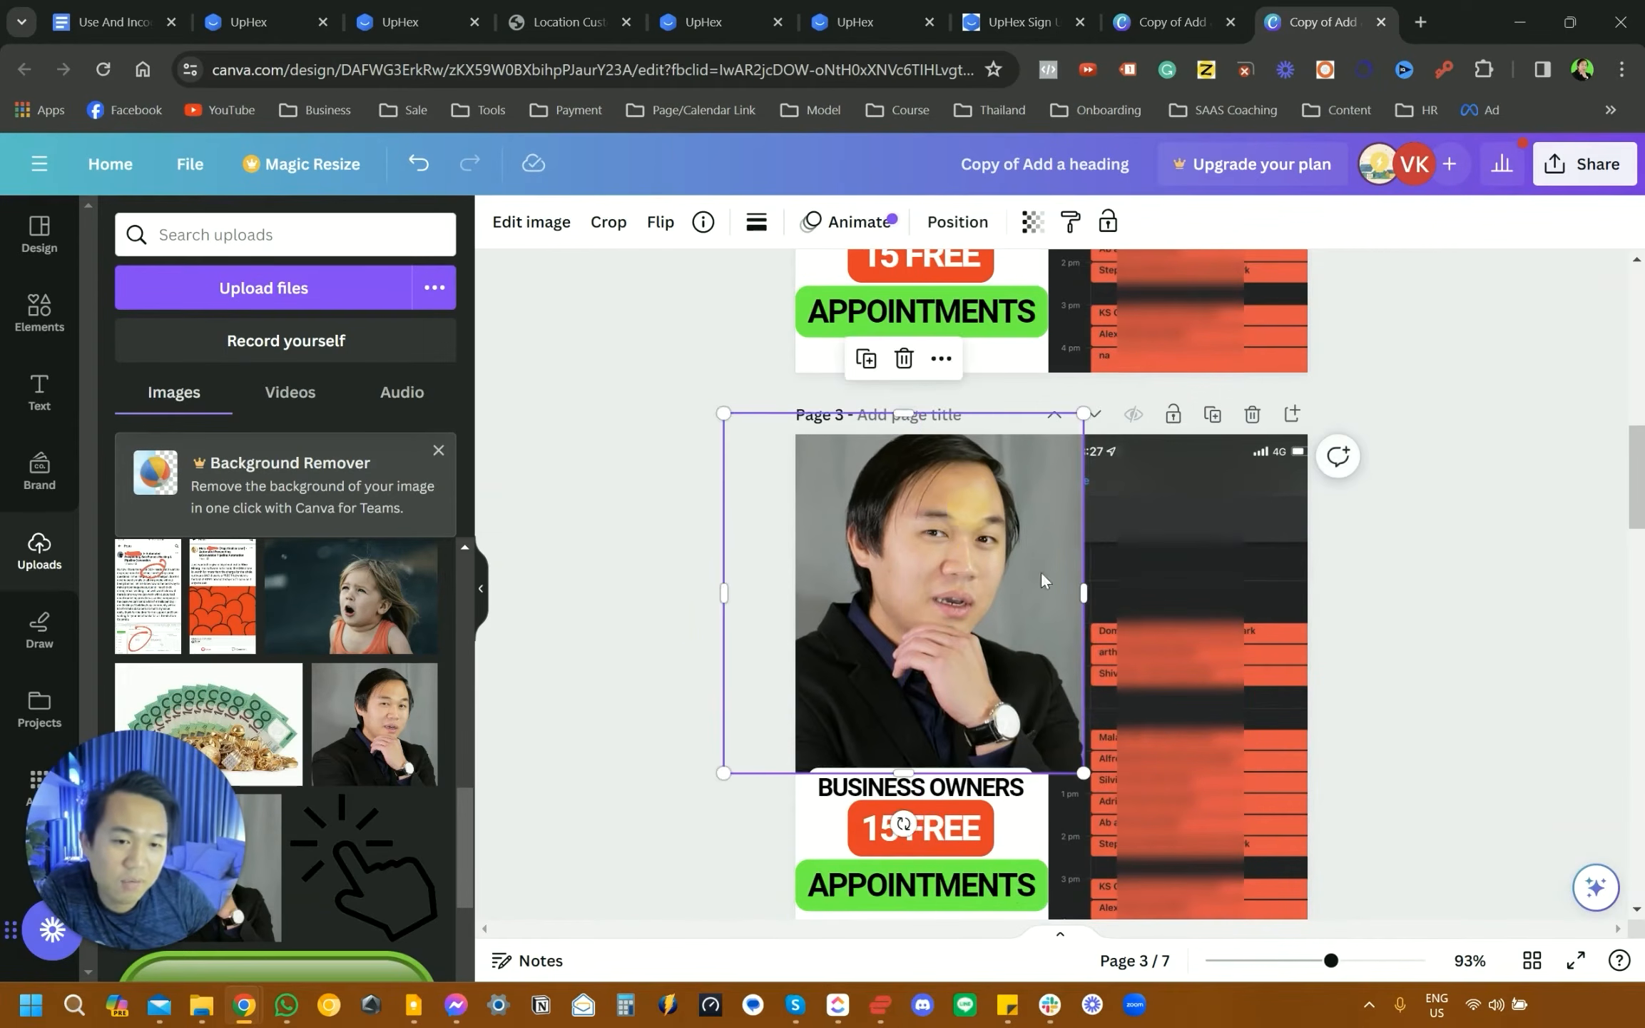
drag(955, 581, 922, 573)
click(1429, 561)
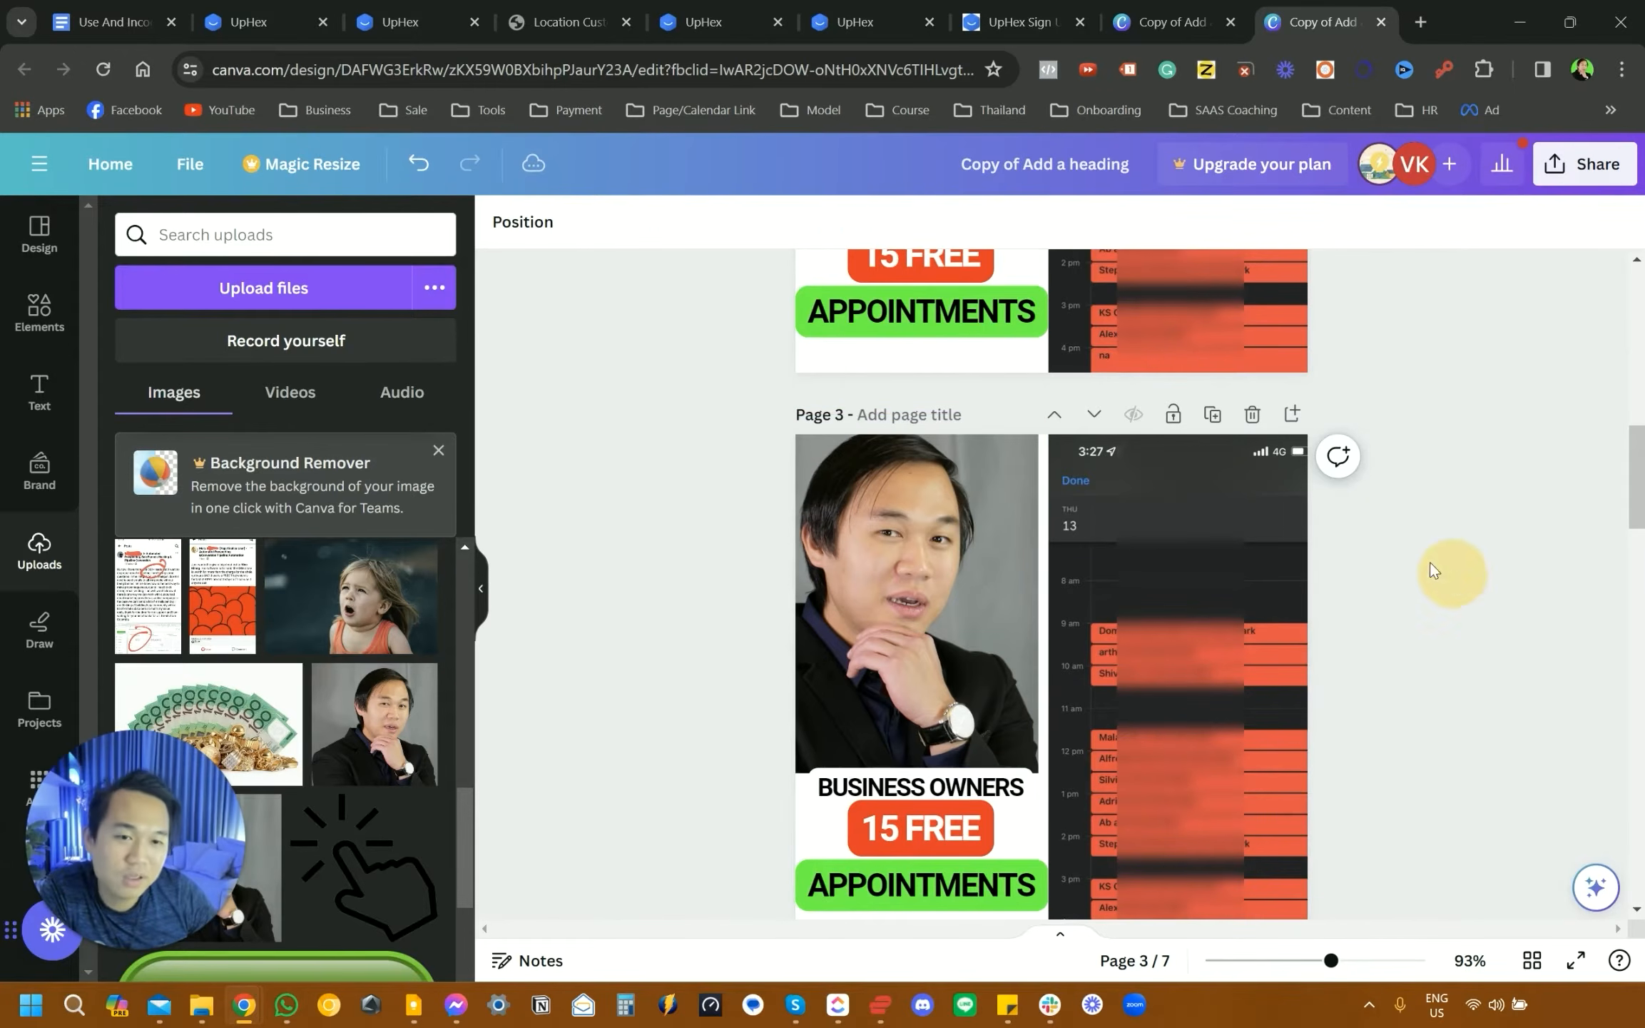
- Download all pages of the design as PNG and save the zip file in the work folder on drive D
scroll(1440, 668, down, 2)
scroll(1440, 667, up, 8)
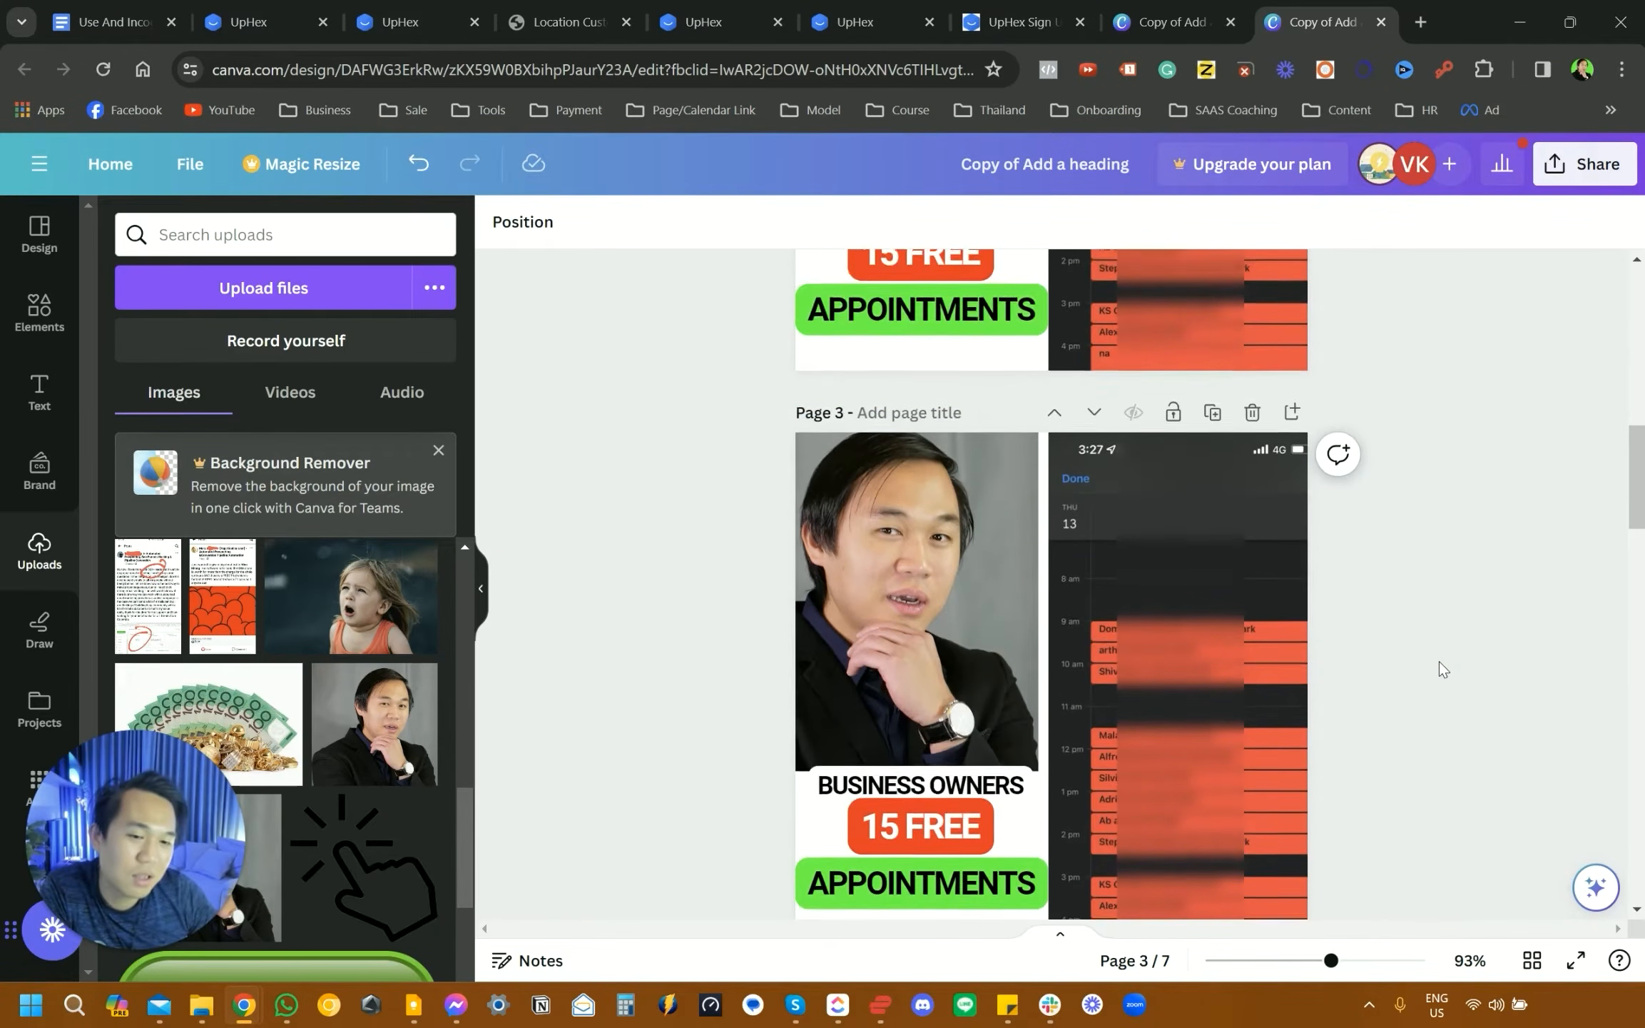
scroll(1413, 651, down, 4)
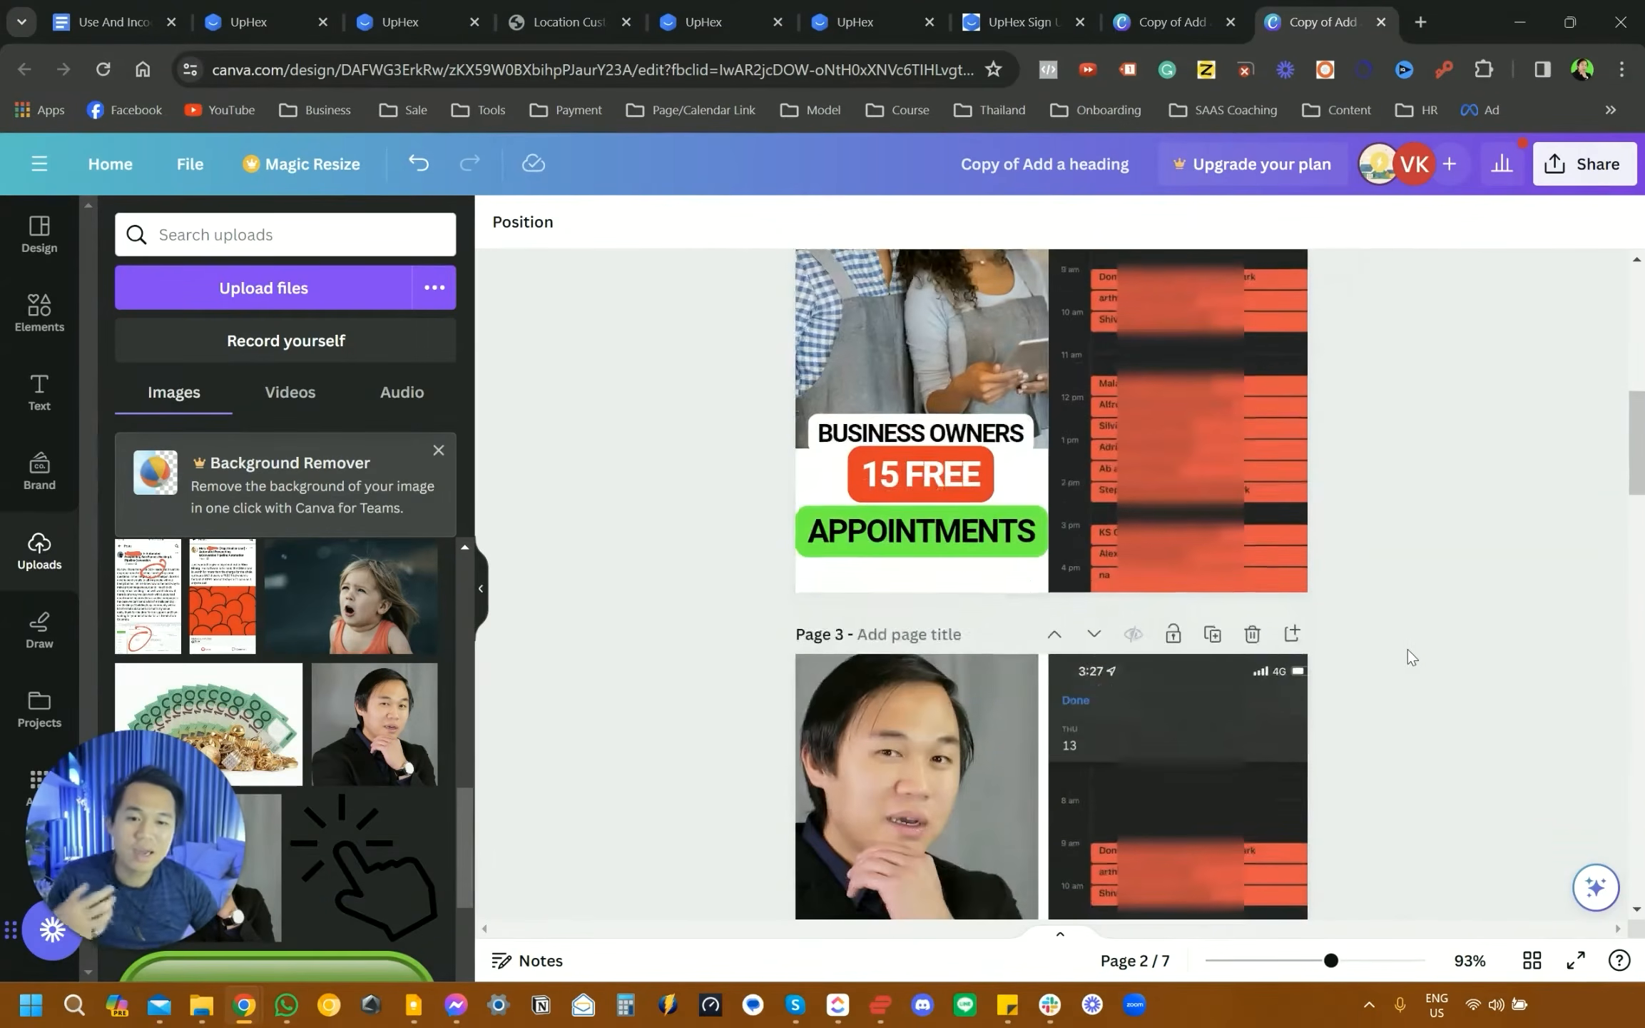
scroll(1284, 653, up, 2)
scroll(1251, 619, up, 2)
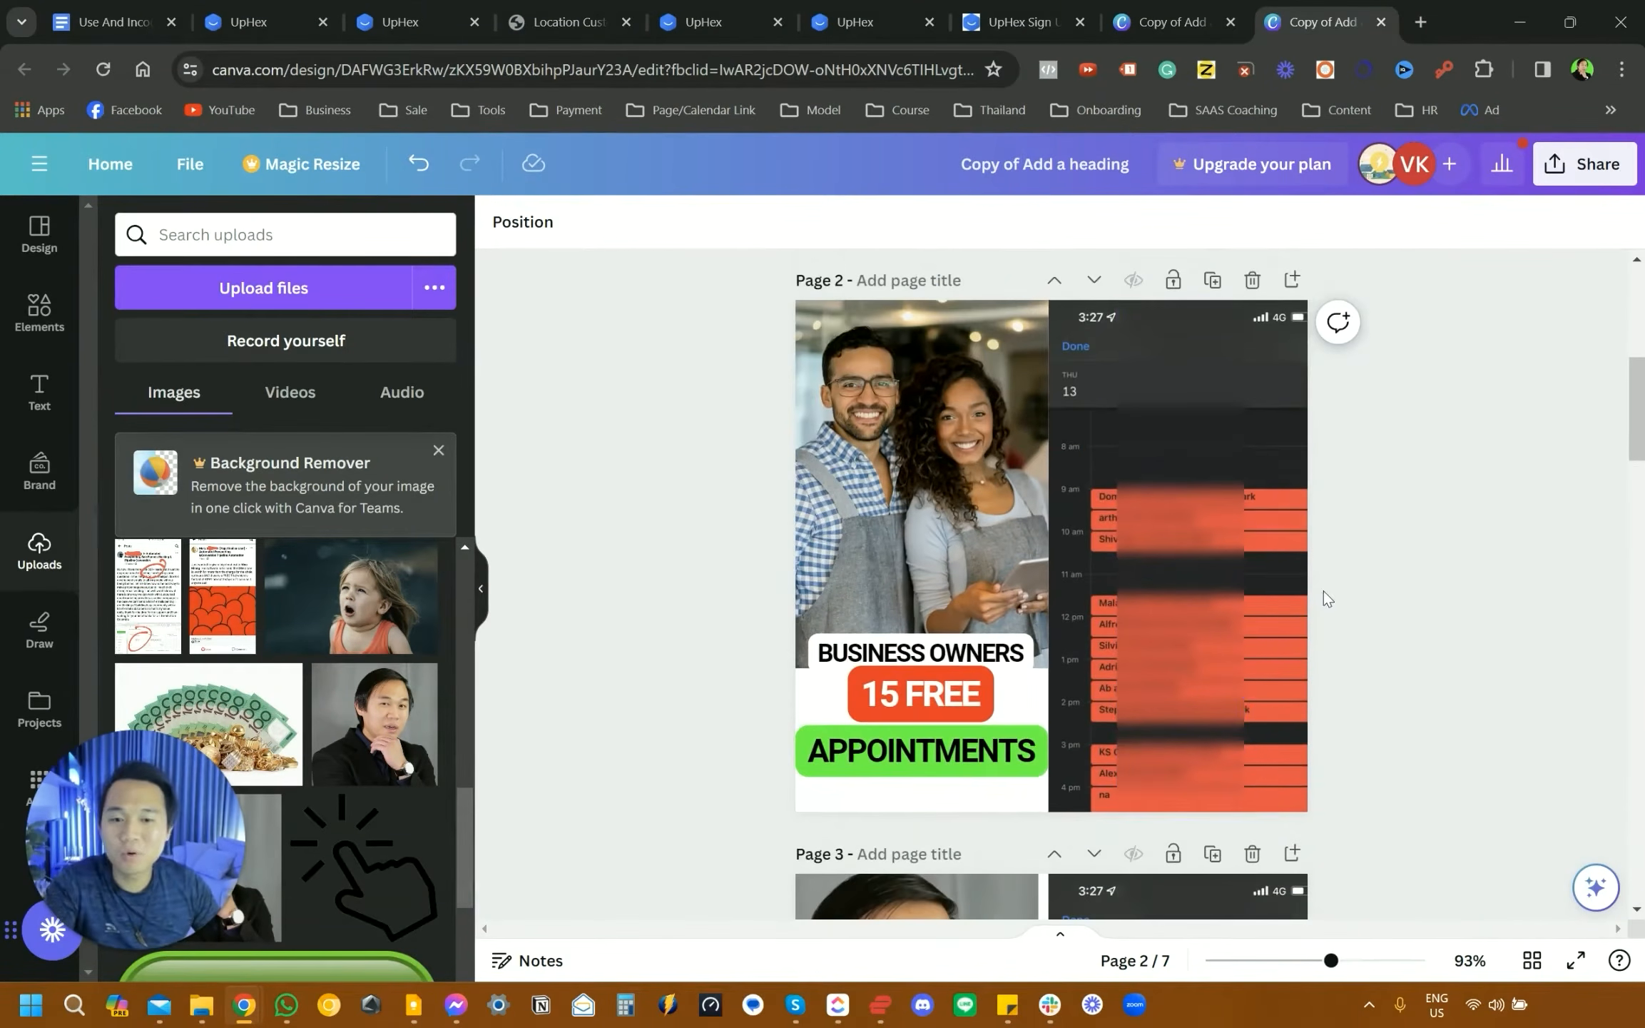
scroll(1328, 589, up, 3)
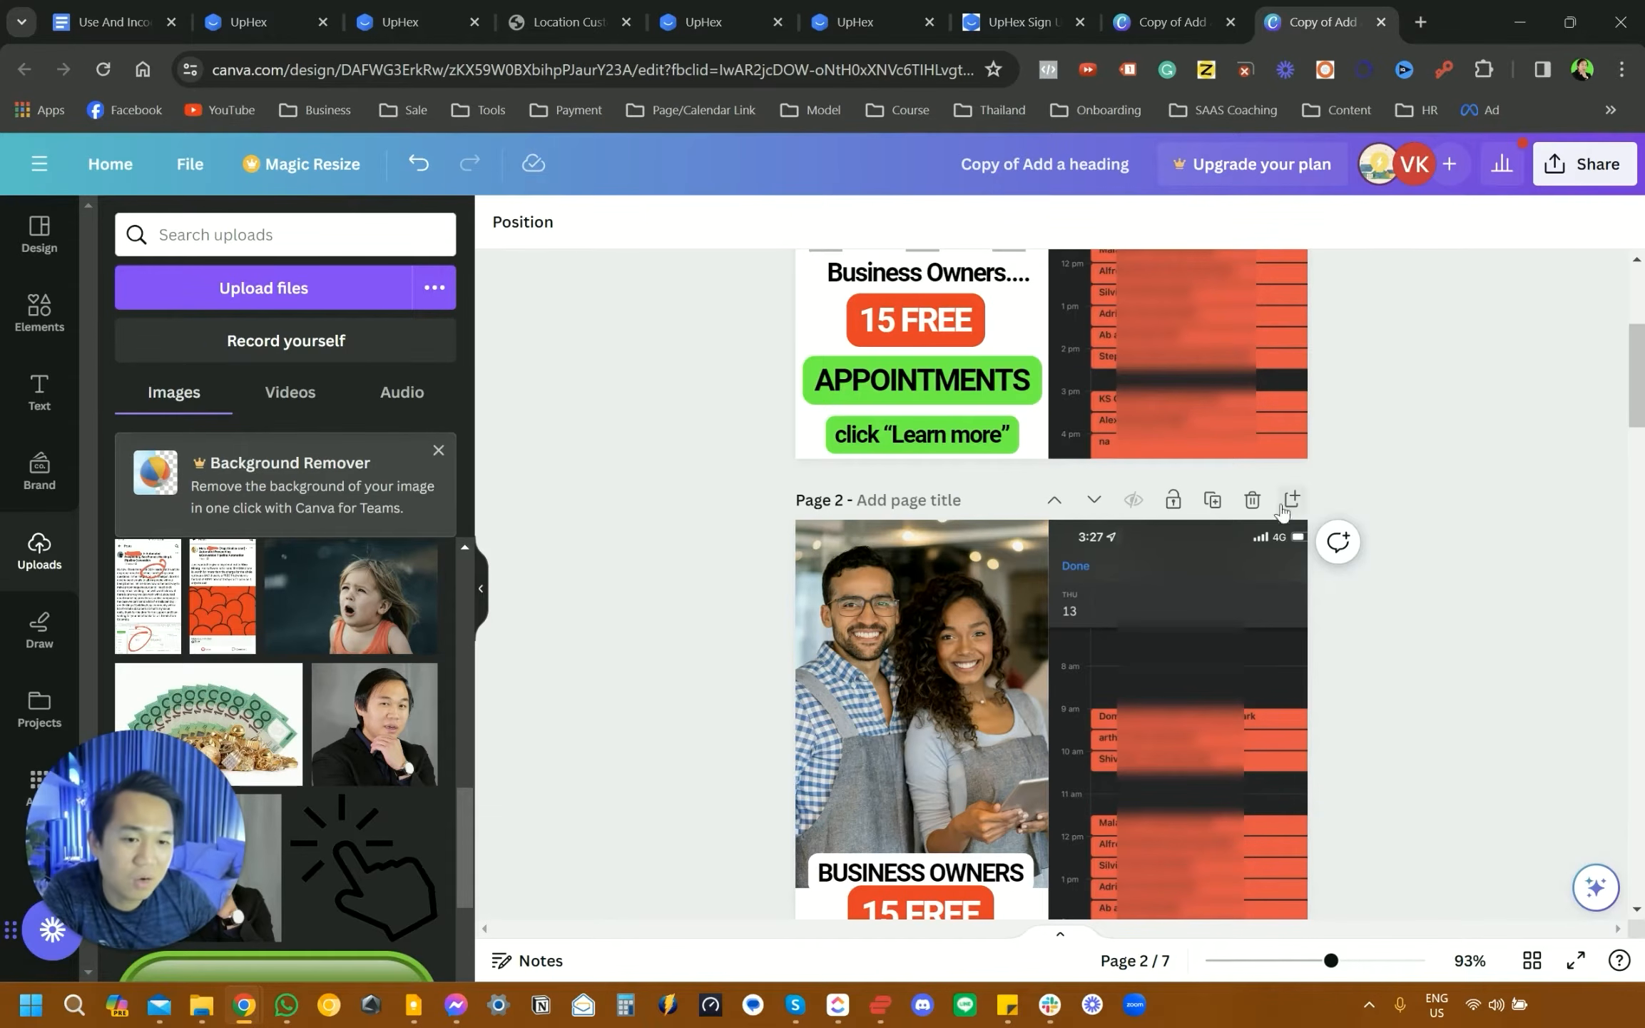
click(1604, 180)
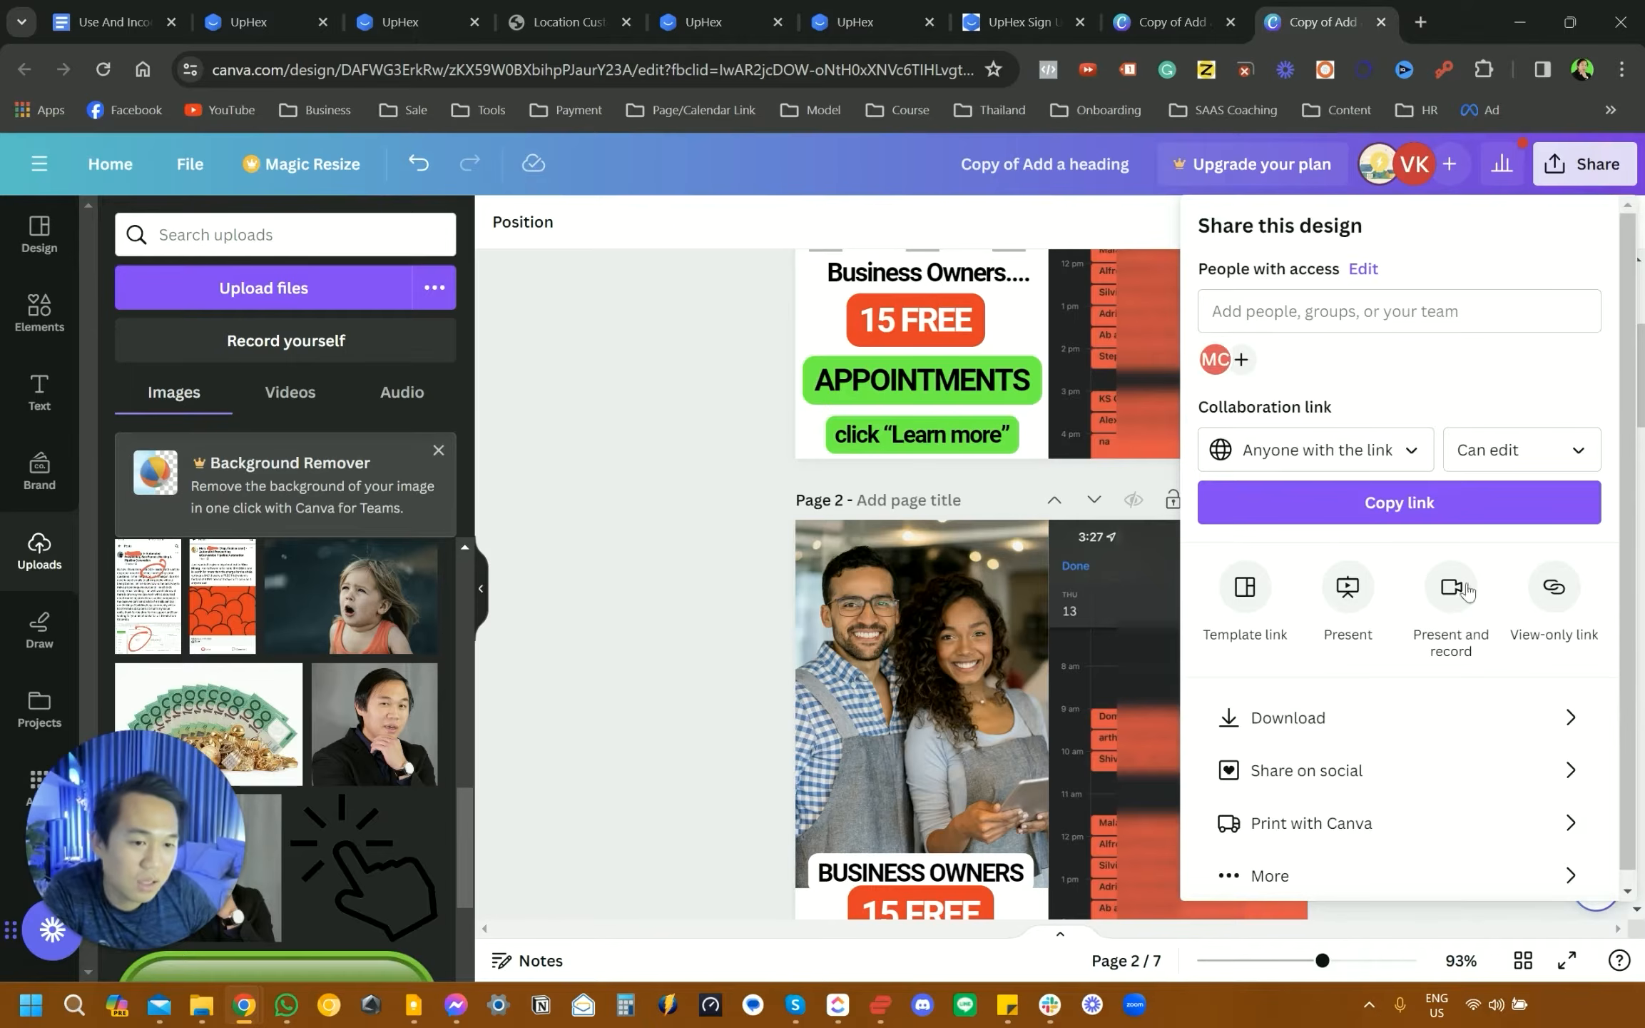
click(1348, 716)
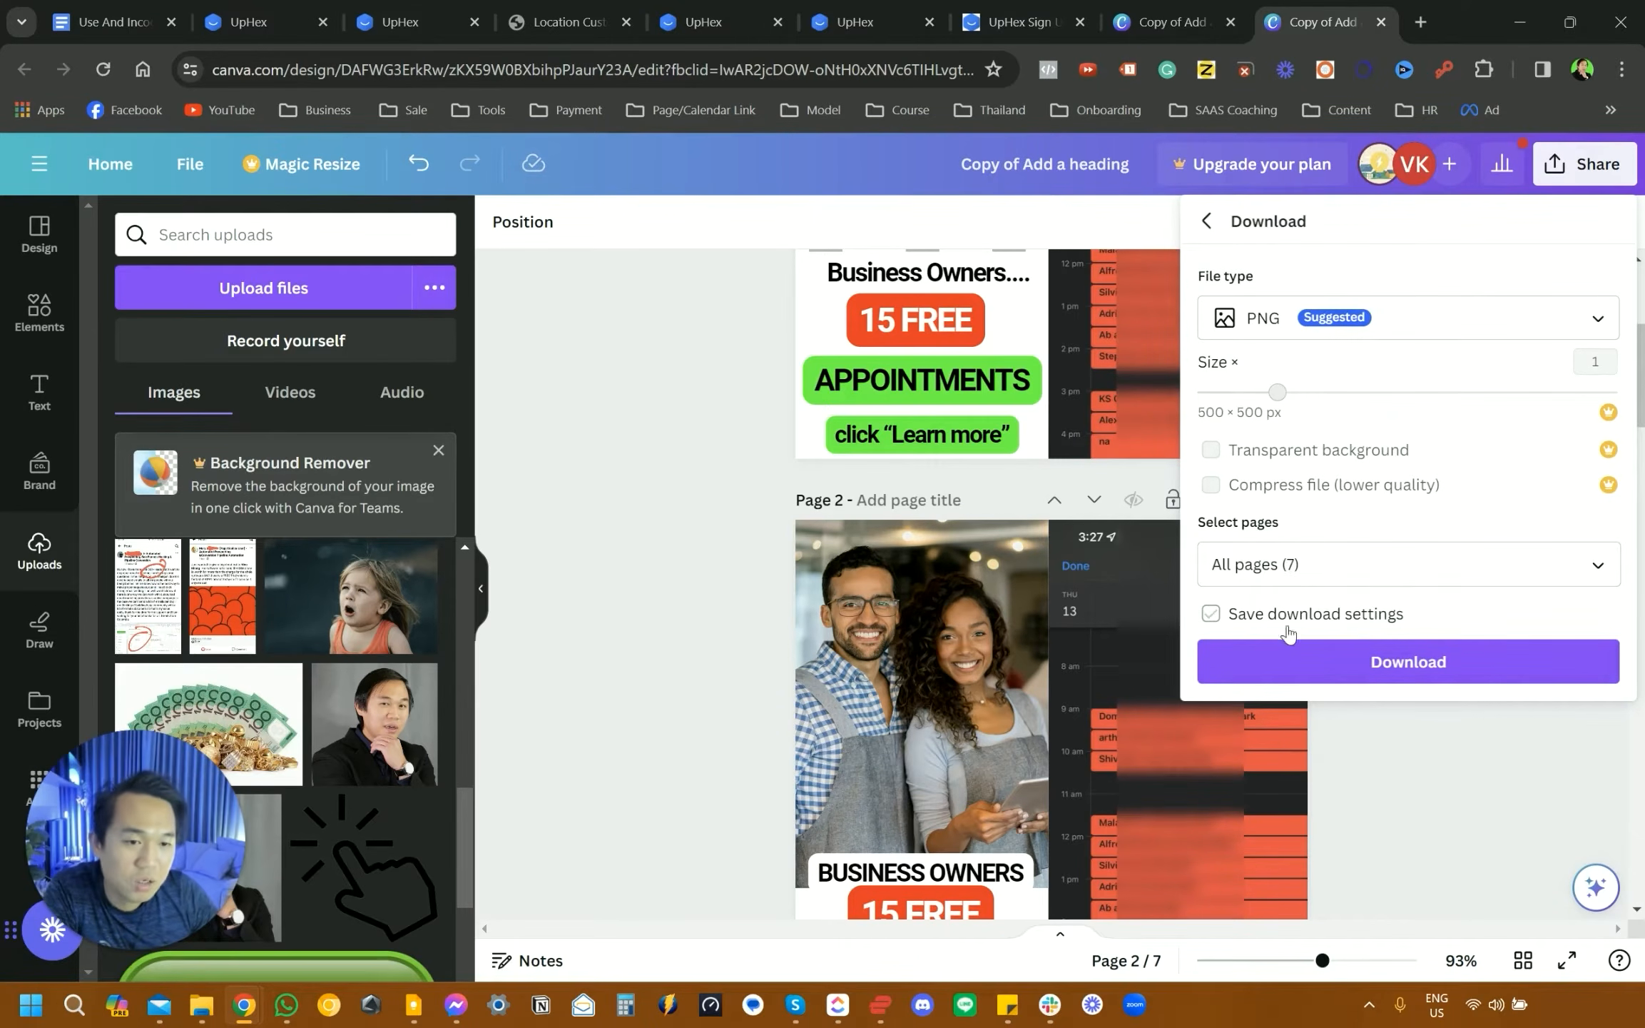
click(1308, 666)
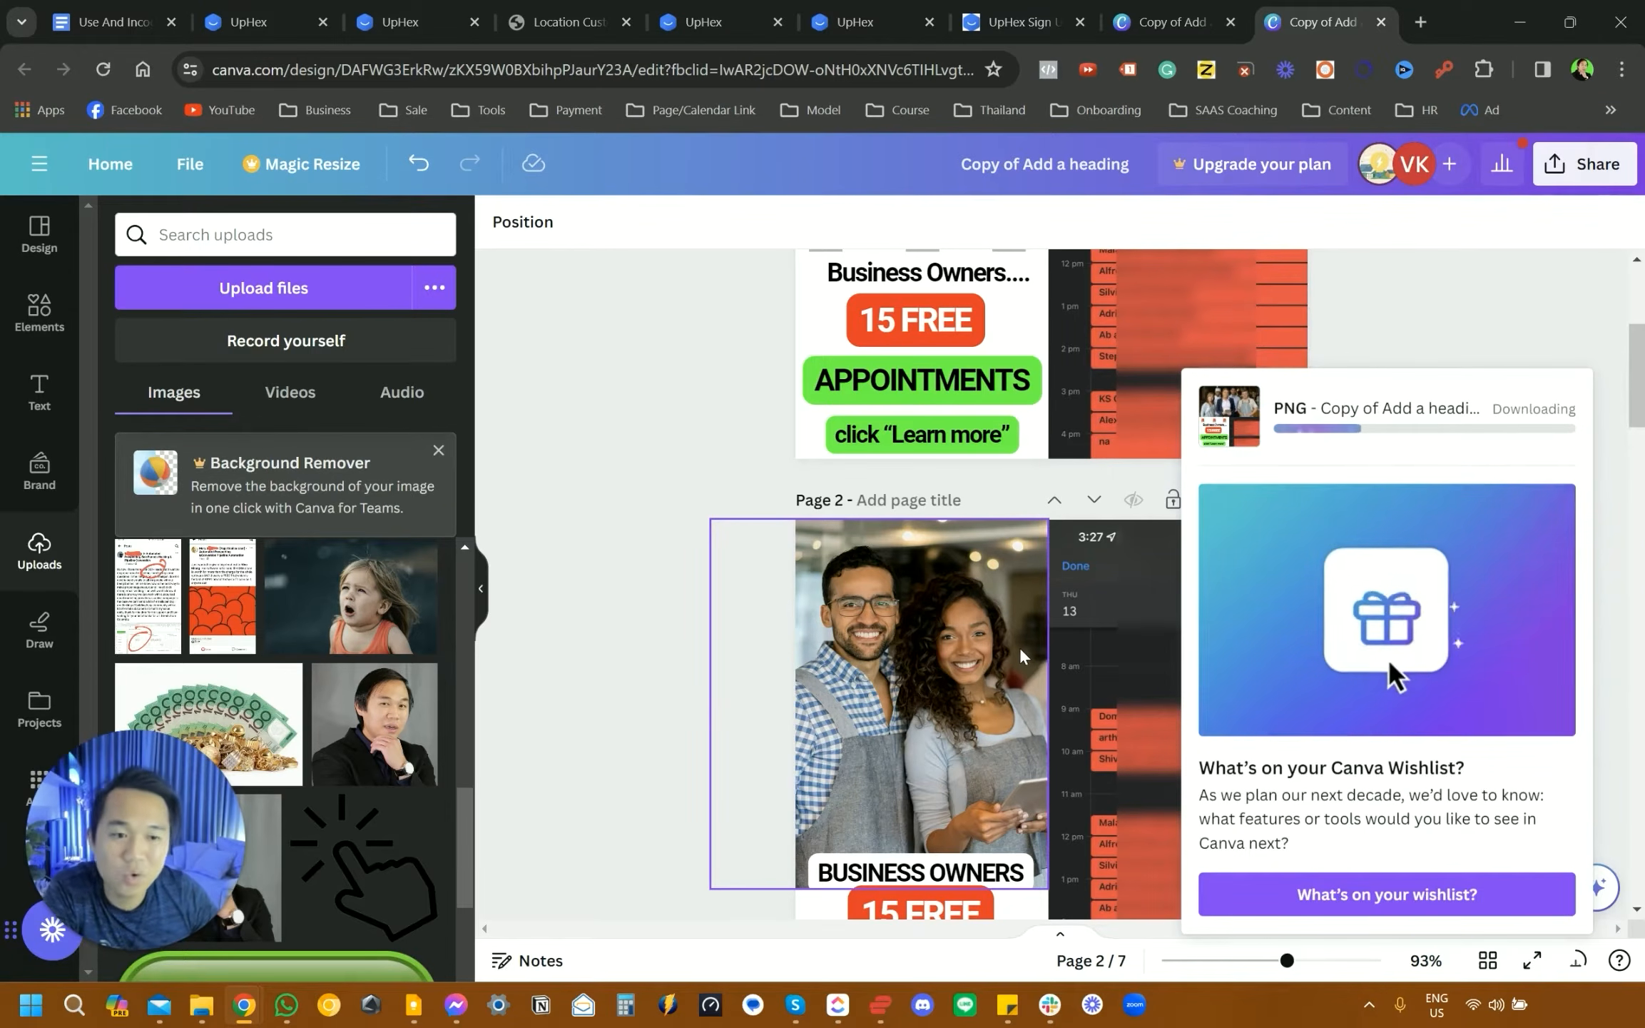
click(715, 496)
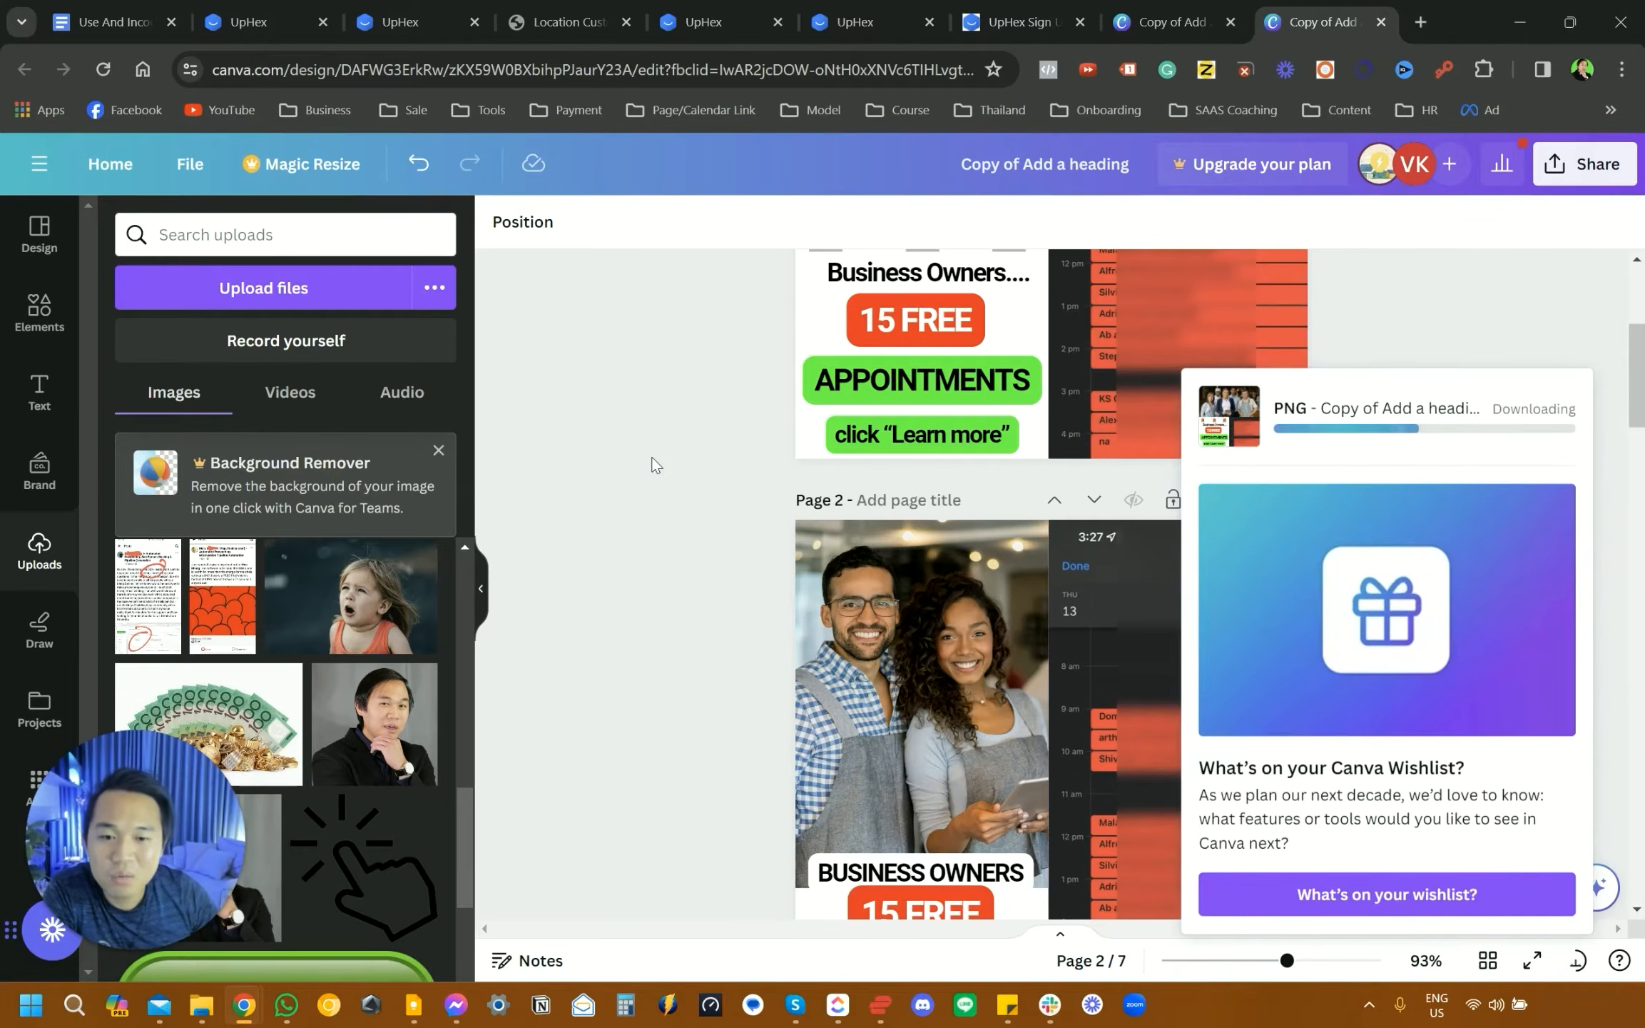
scroll(805, 685, down, 10)
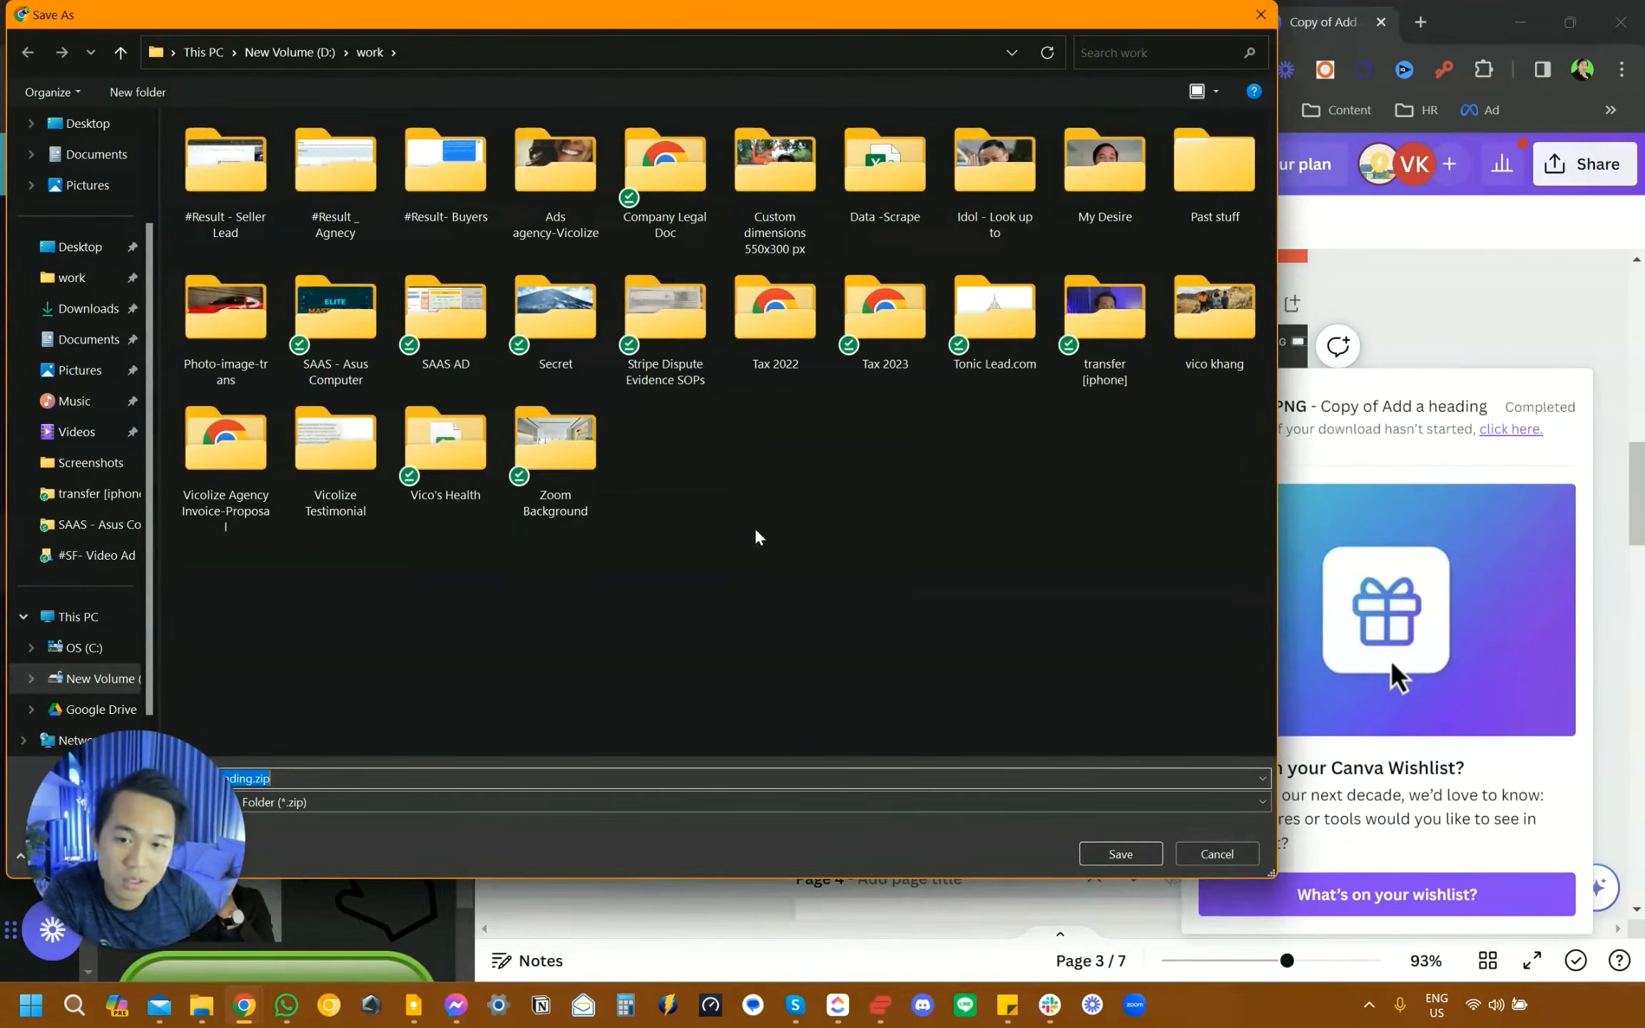
click(1124, 844)
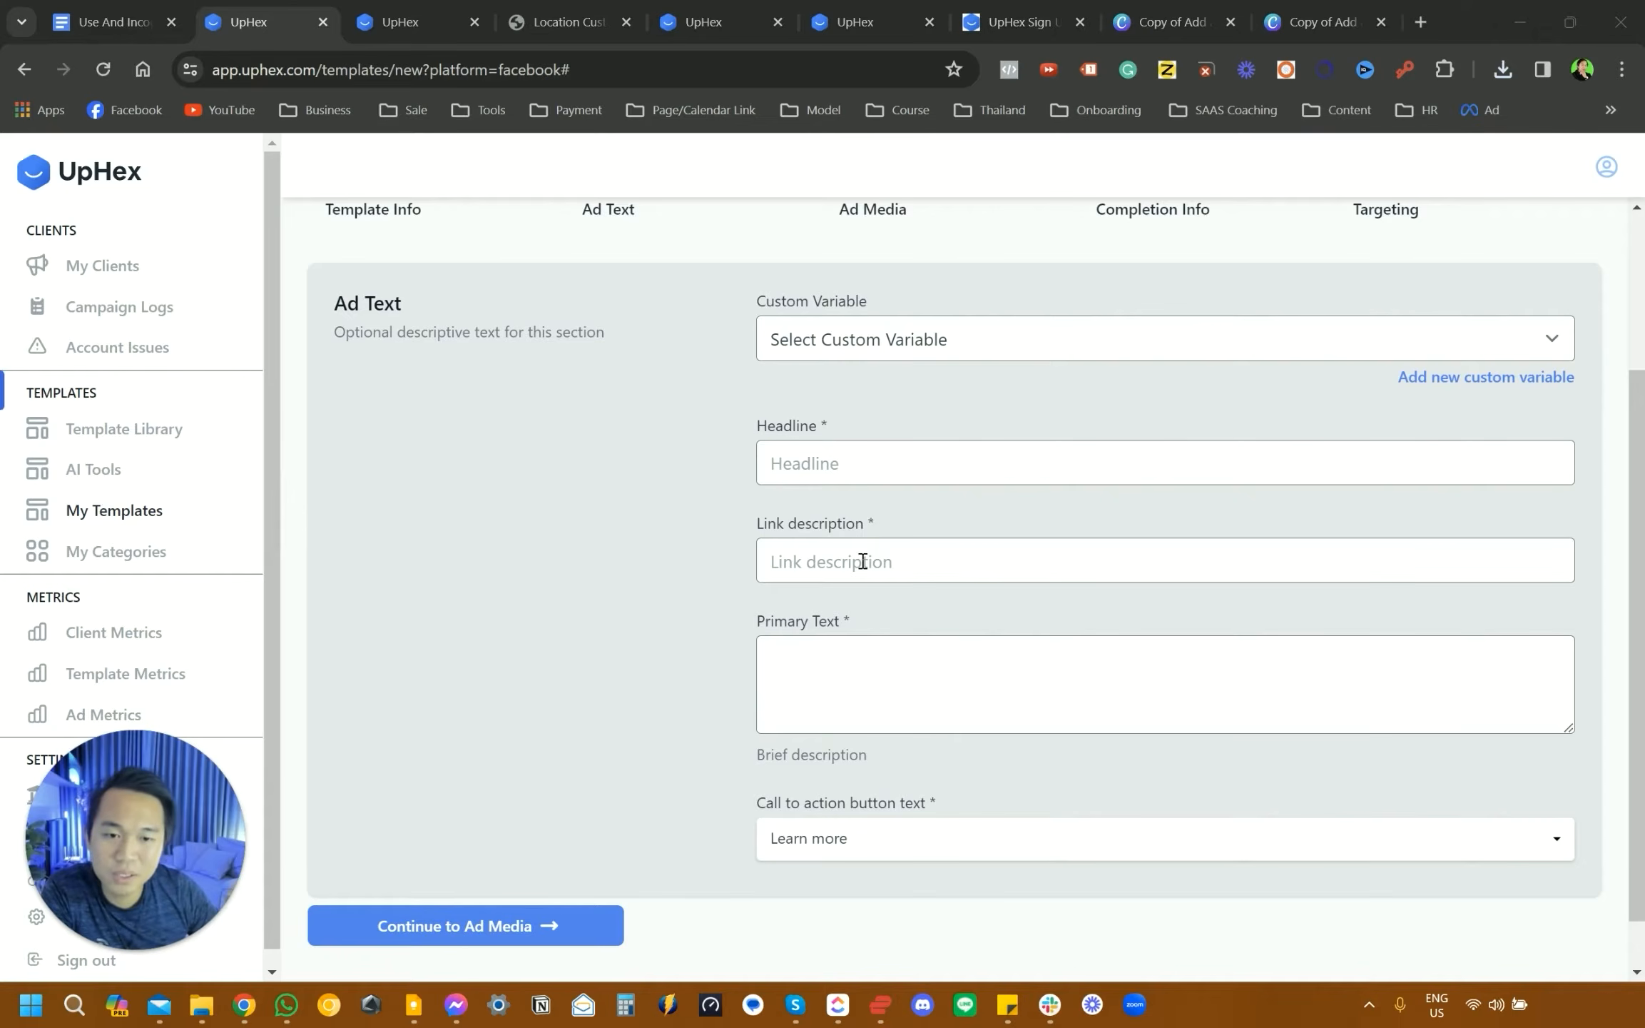
click(863, 561)
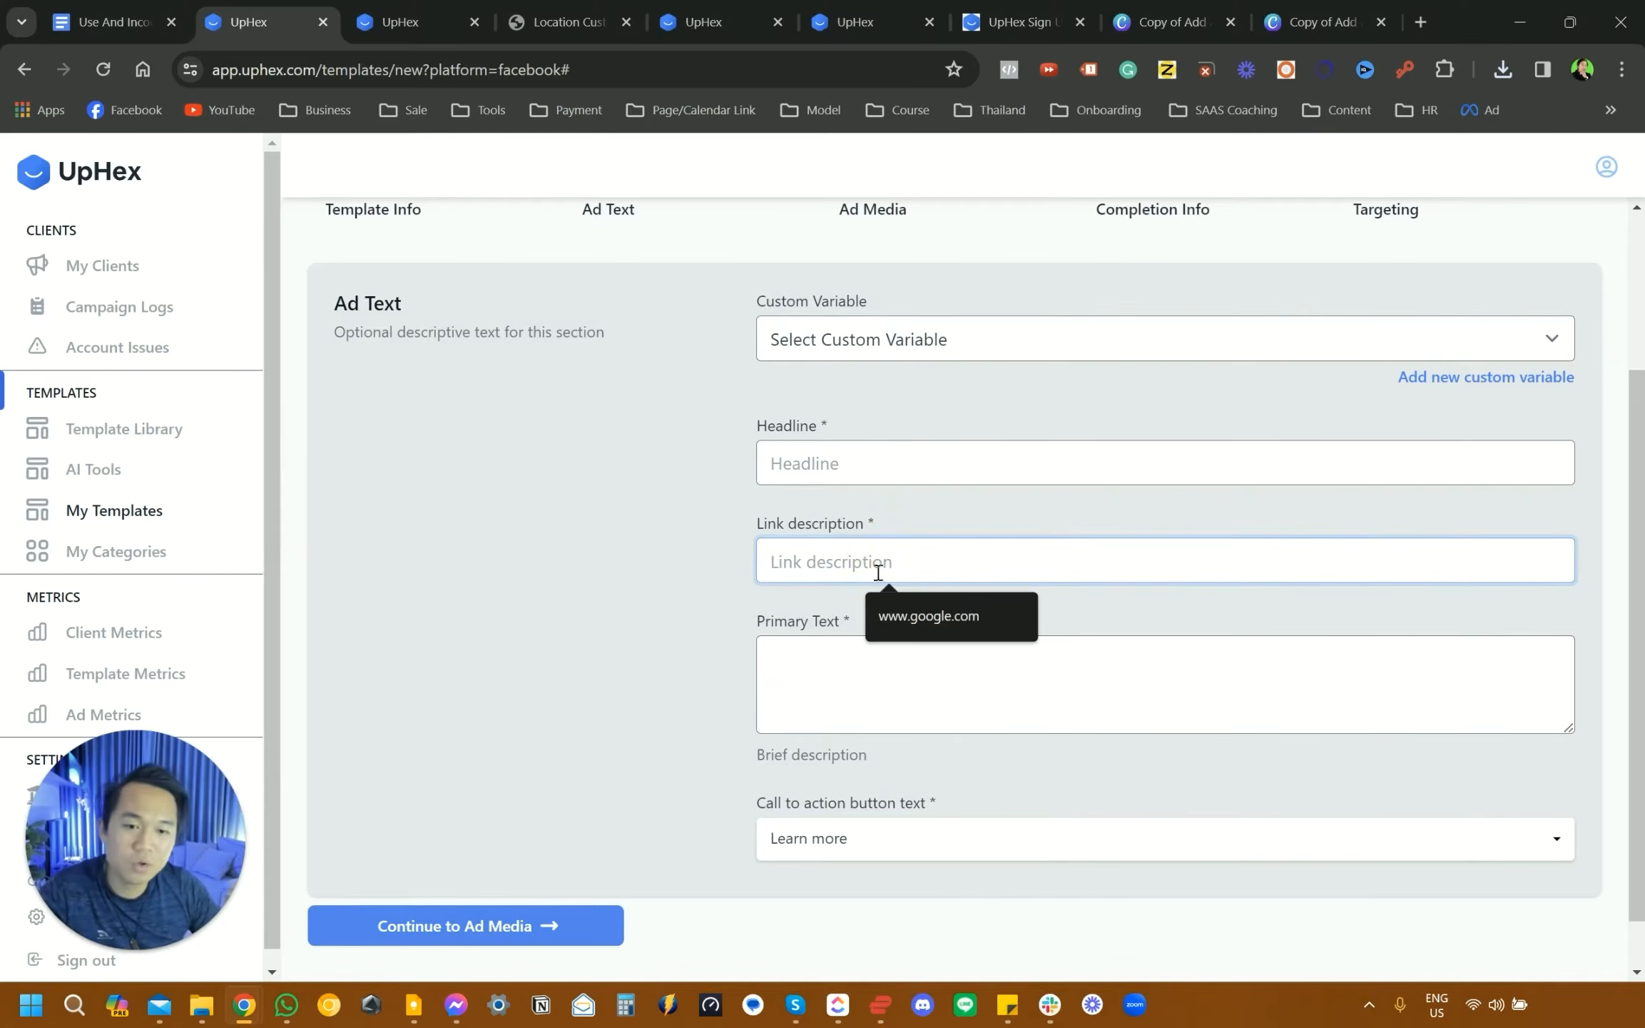
click(917, 620)
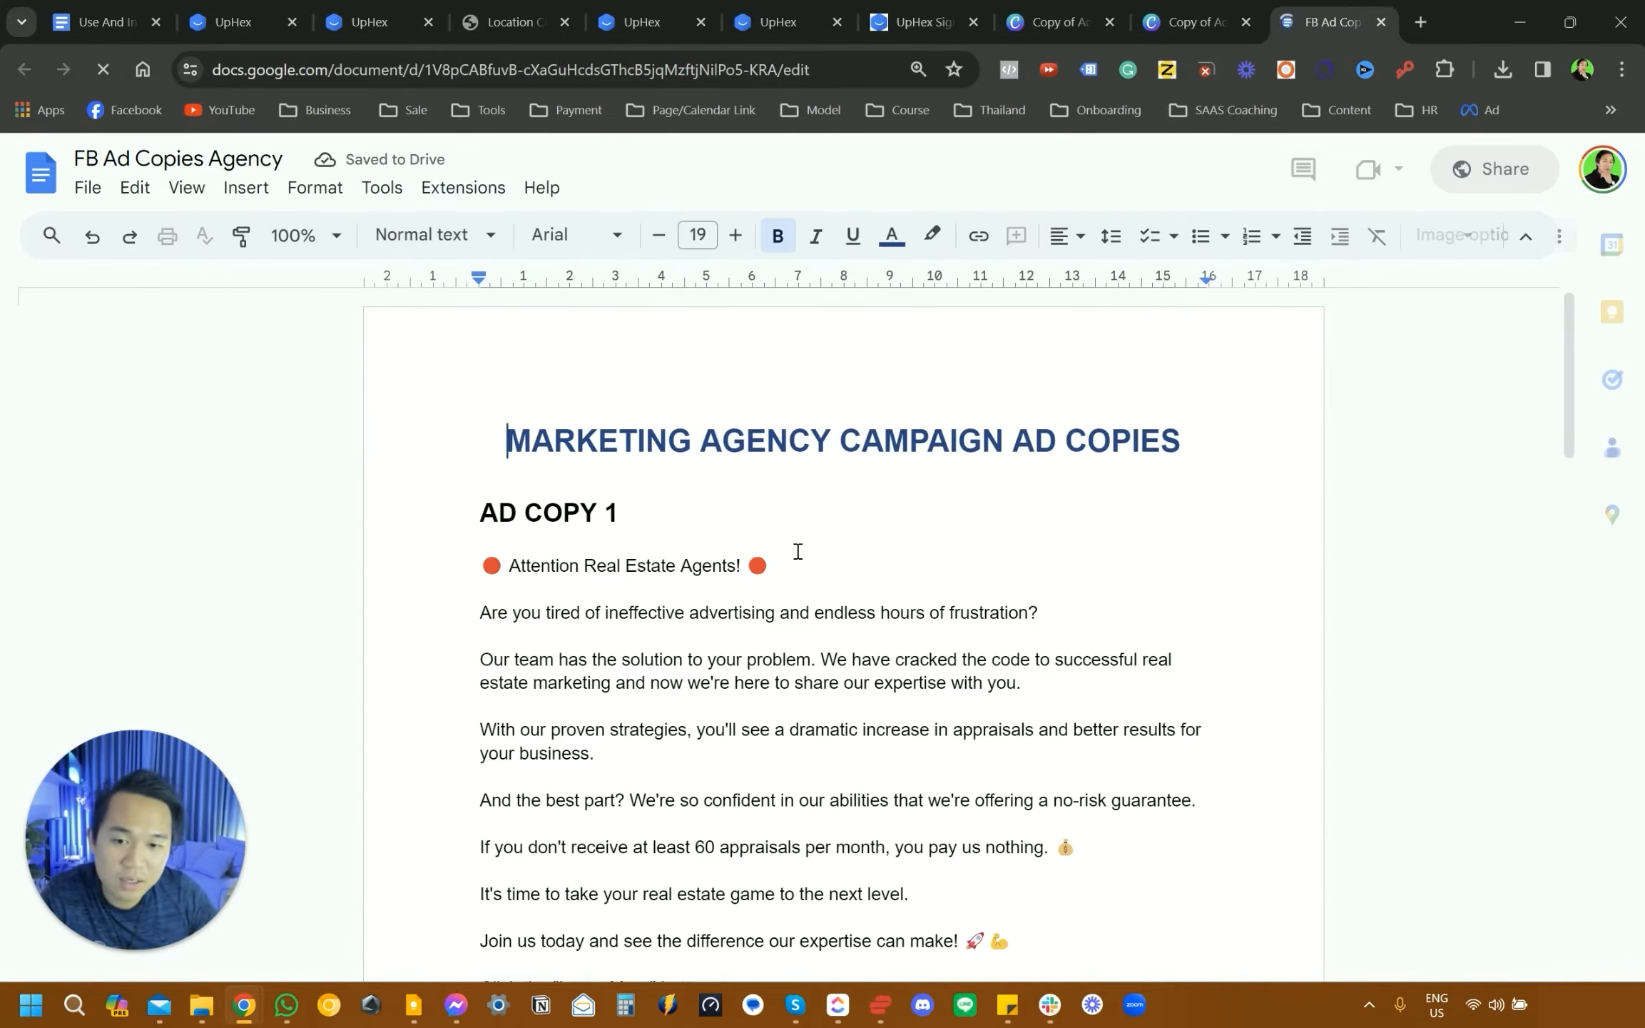
scroll(797, 553, down, 5)
scroll(797, 586, up, 5)
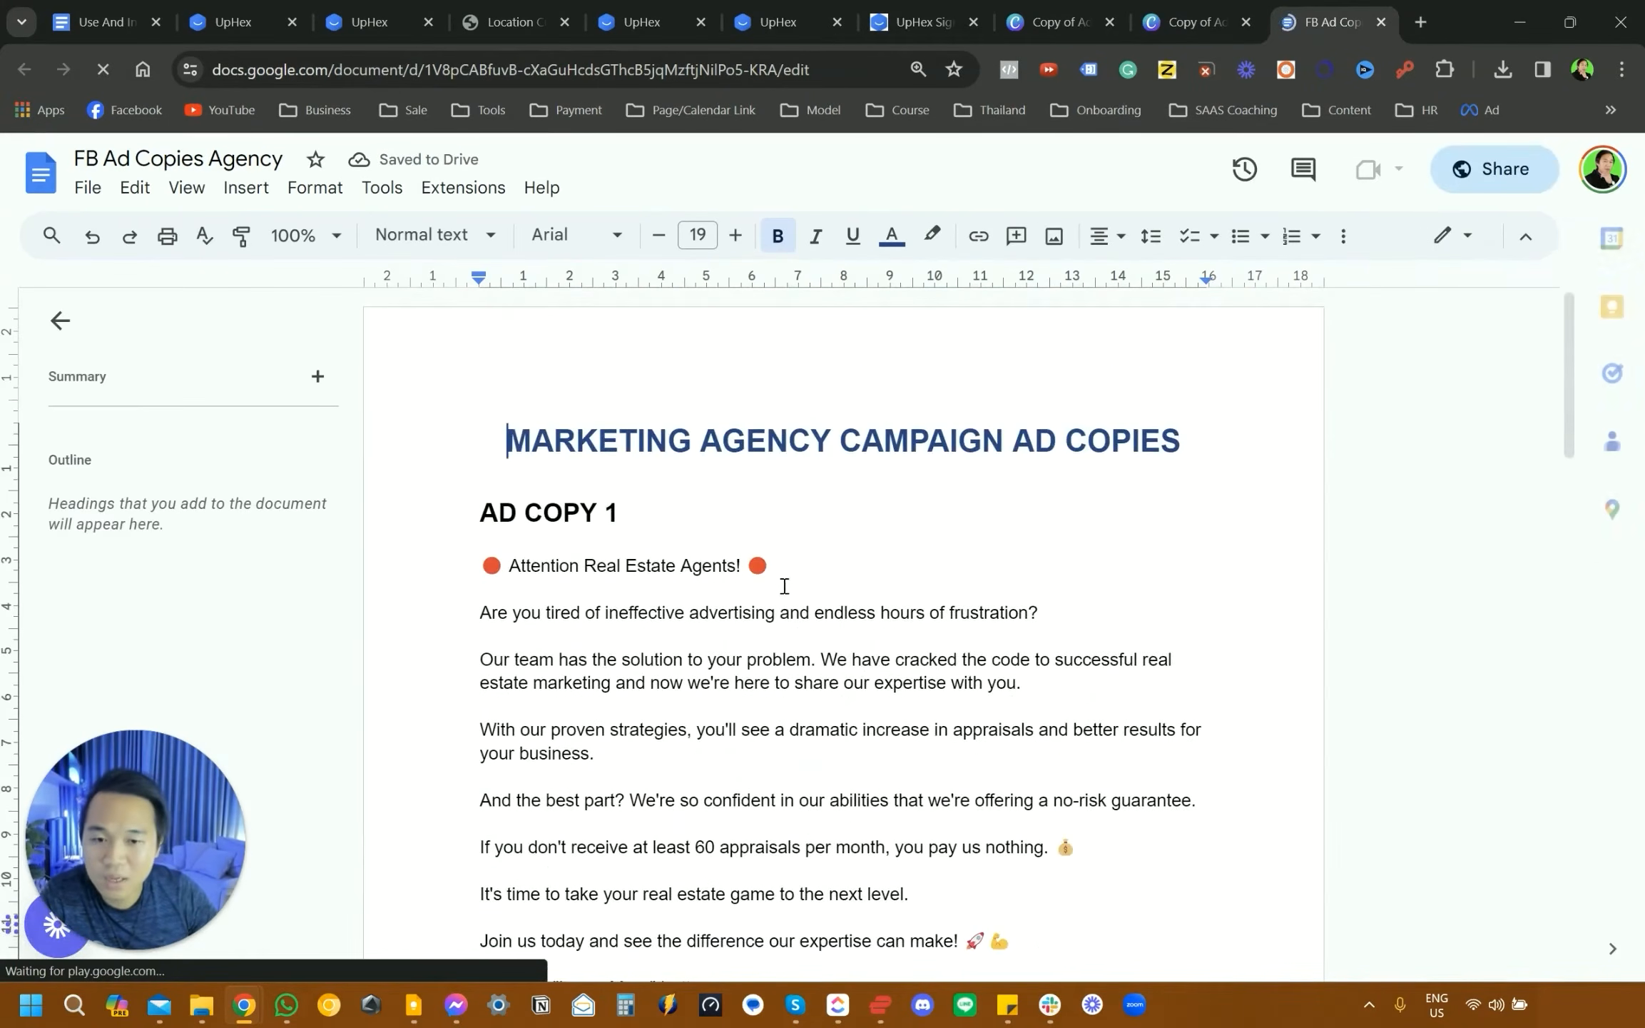
scroll(786, 592, down, 3)
scroll(786, 593, up, 2)
drag(781, 457, 474, 468)
key(ctrl+c)
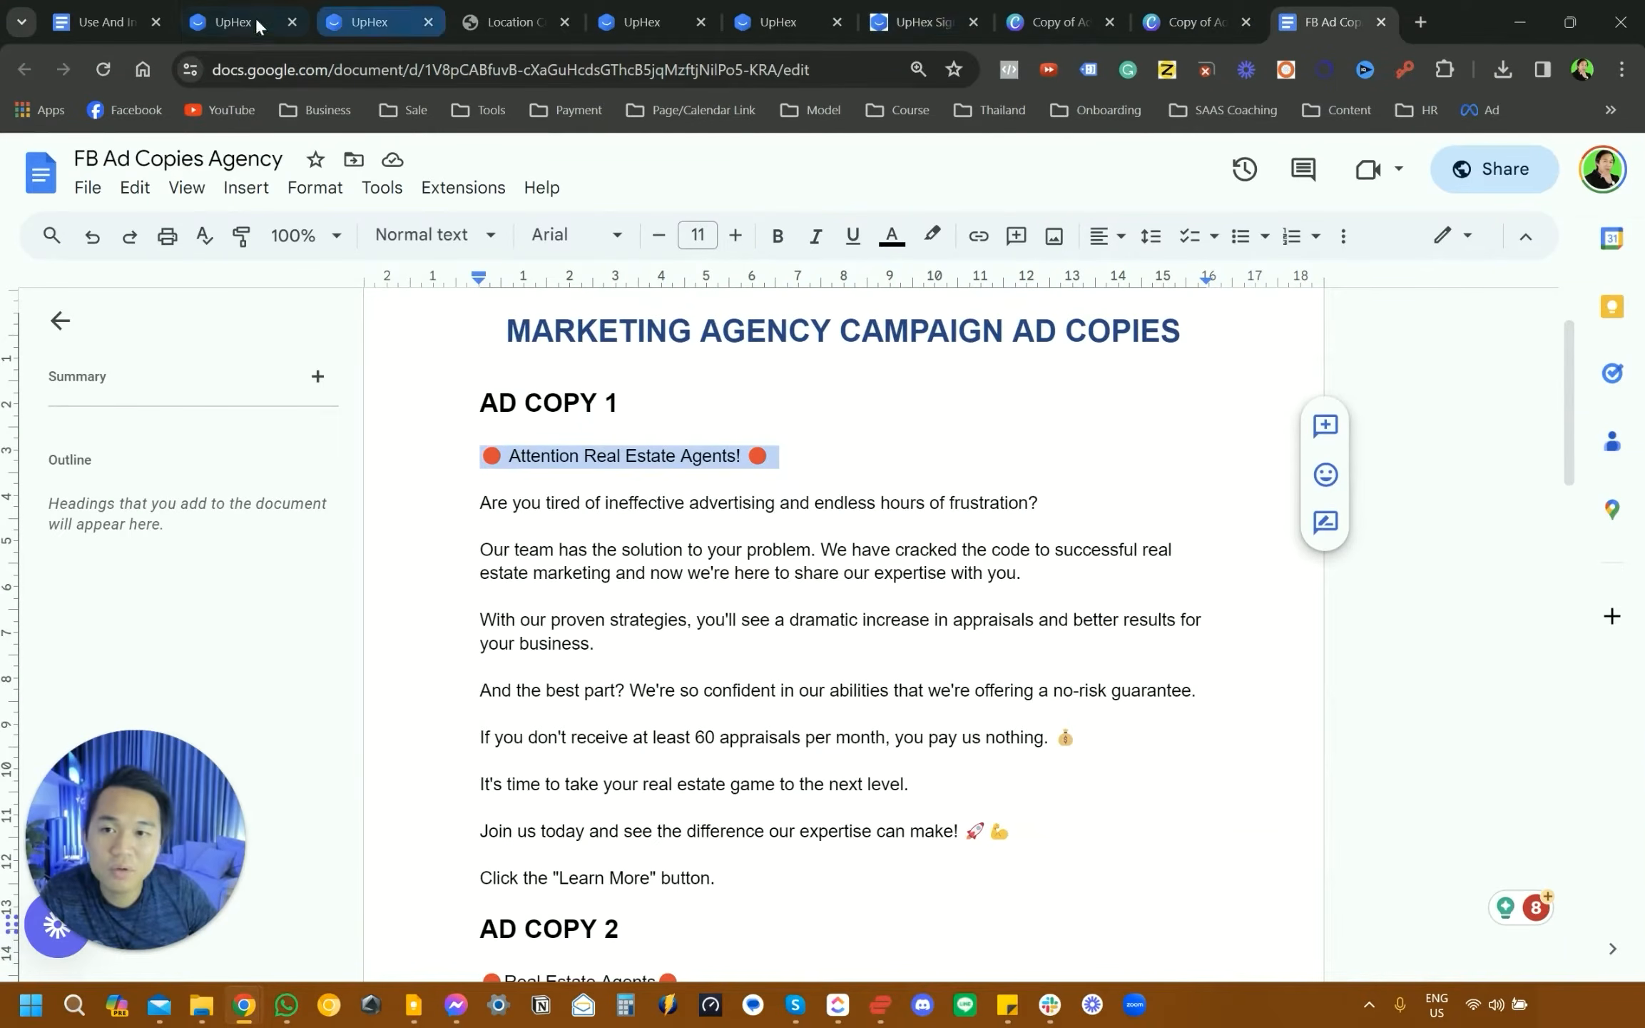
click(234, 21)
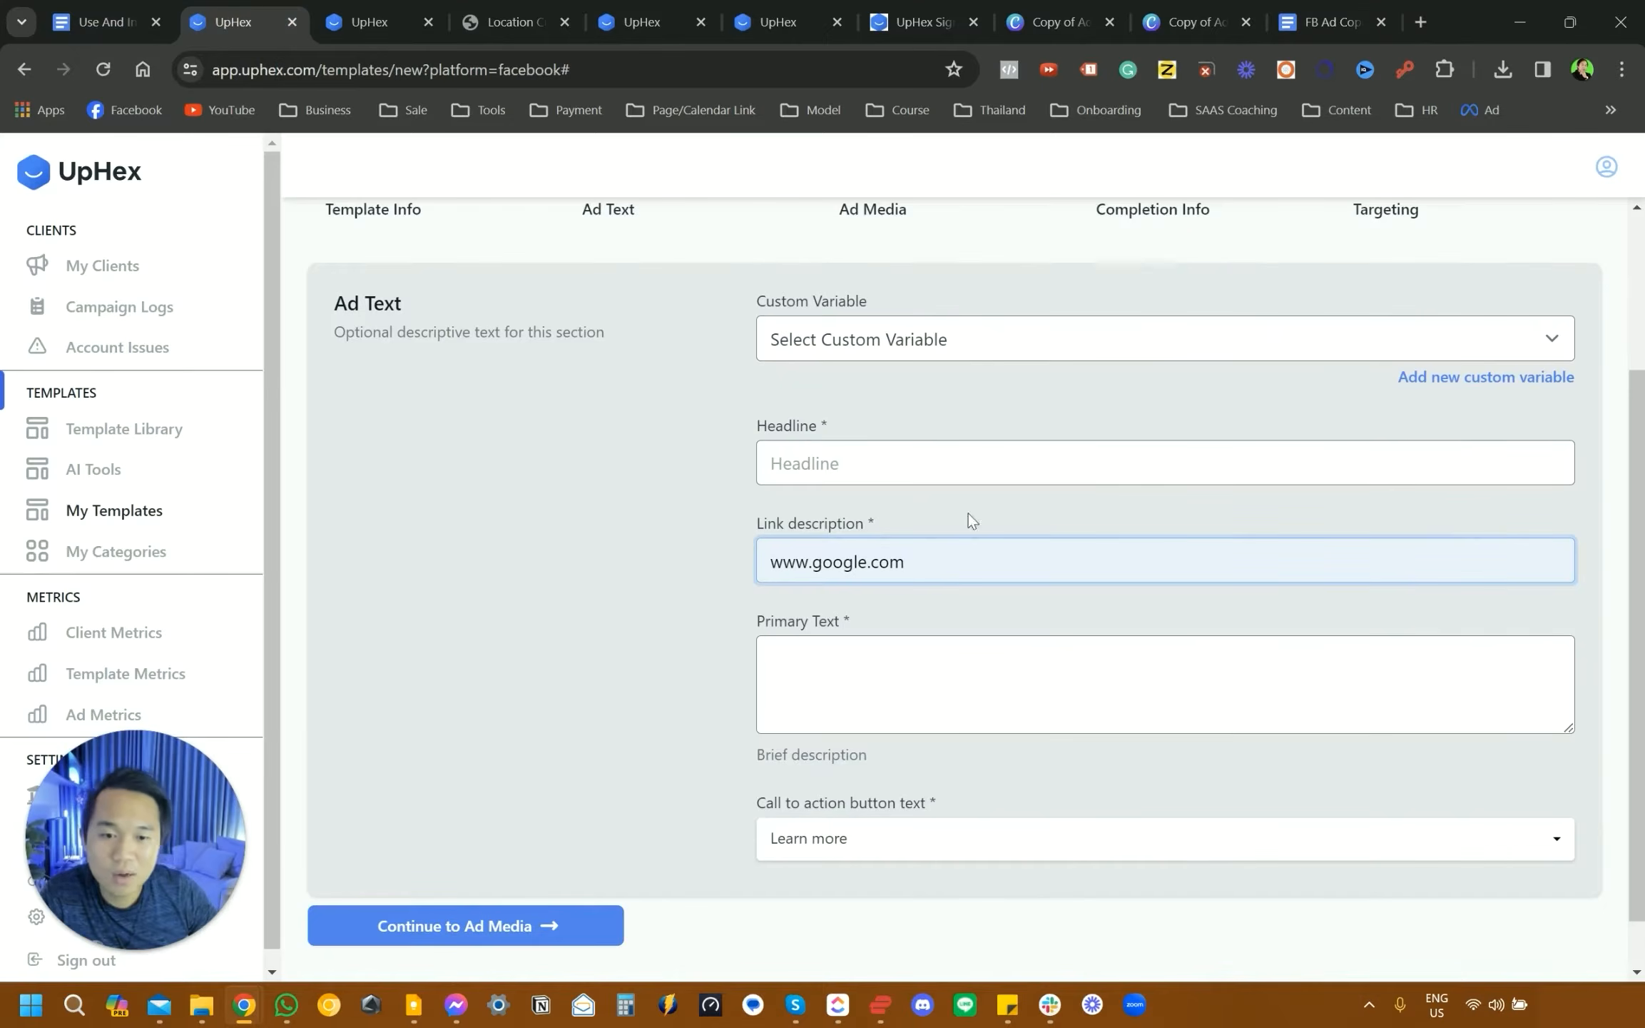
click(919, 462)
key(ctrl+v)
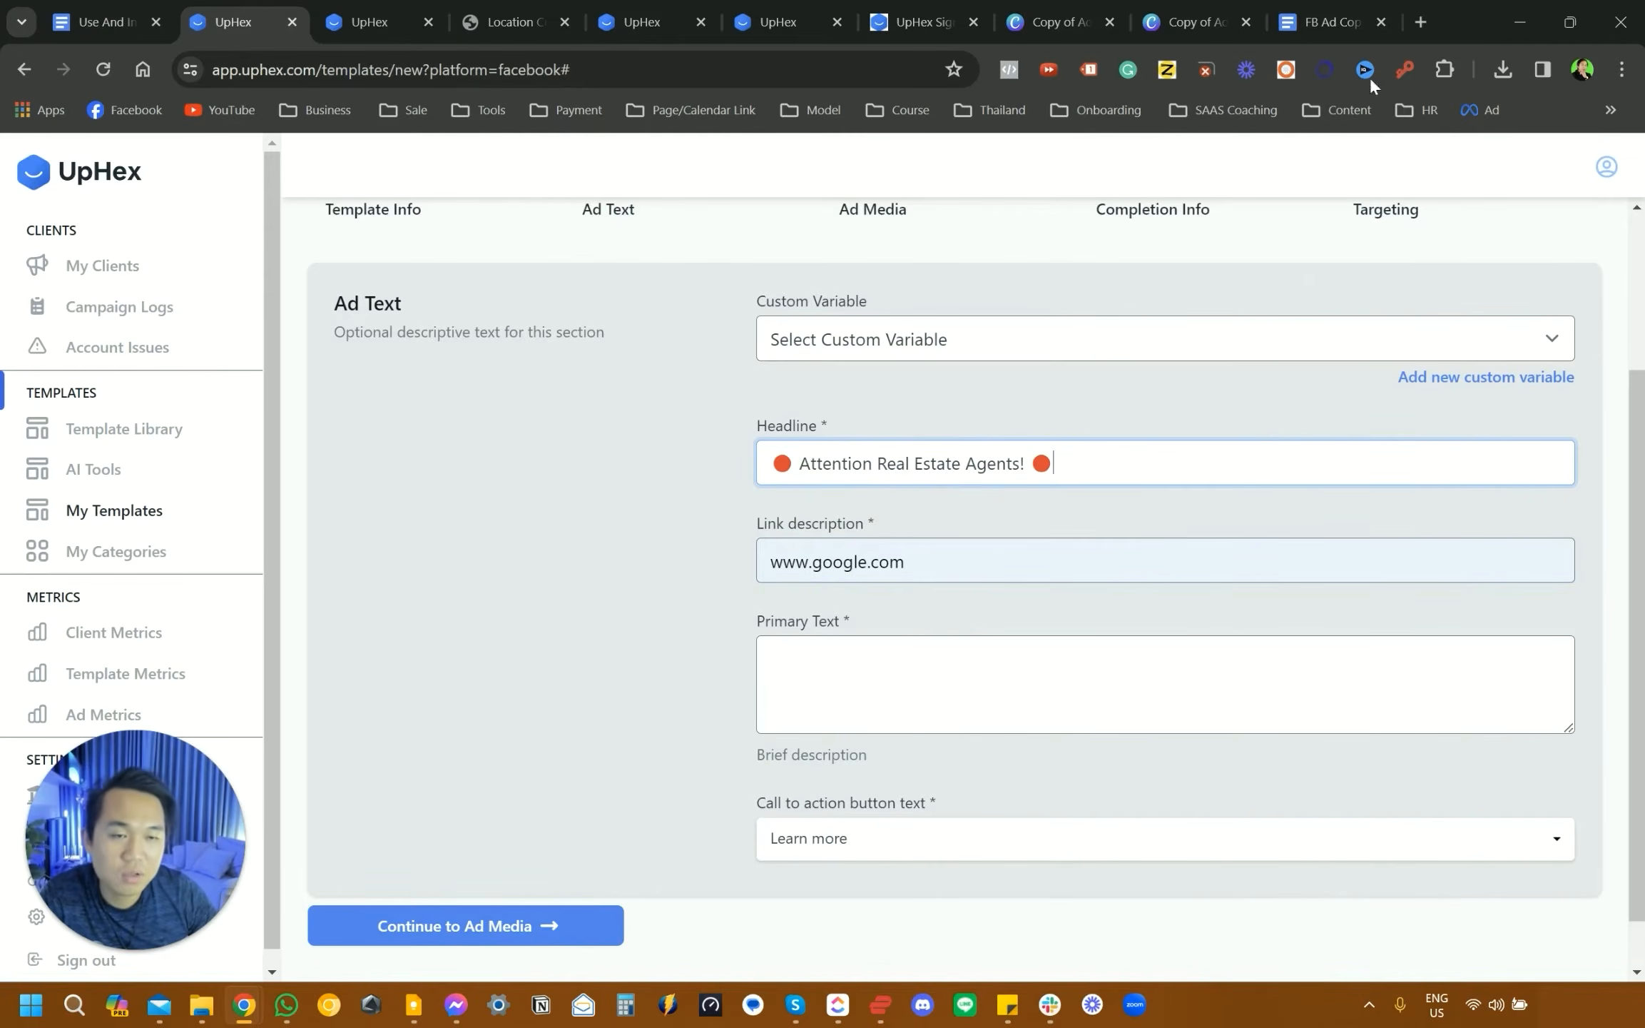
- Copy the whole Ad Copy 1 text from the FB Ad Copies Agency document into the template's primary text
click(1337, 20)
drag(460, 463, 863, 878)
key(ctrl+c)
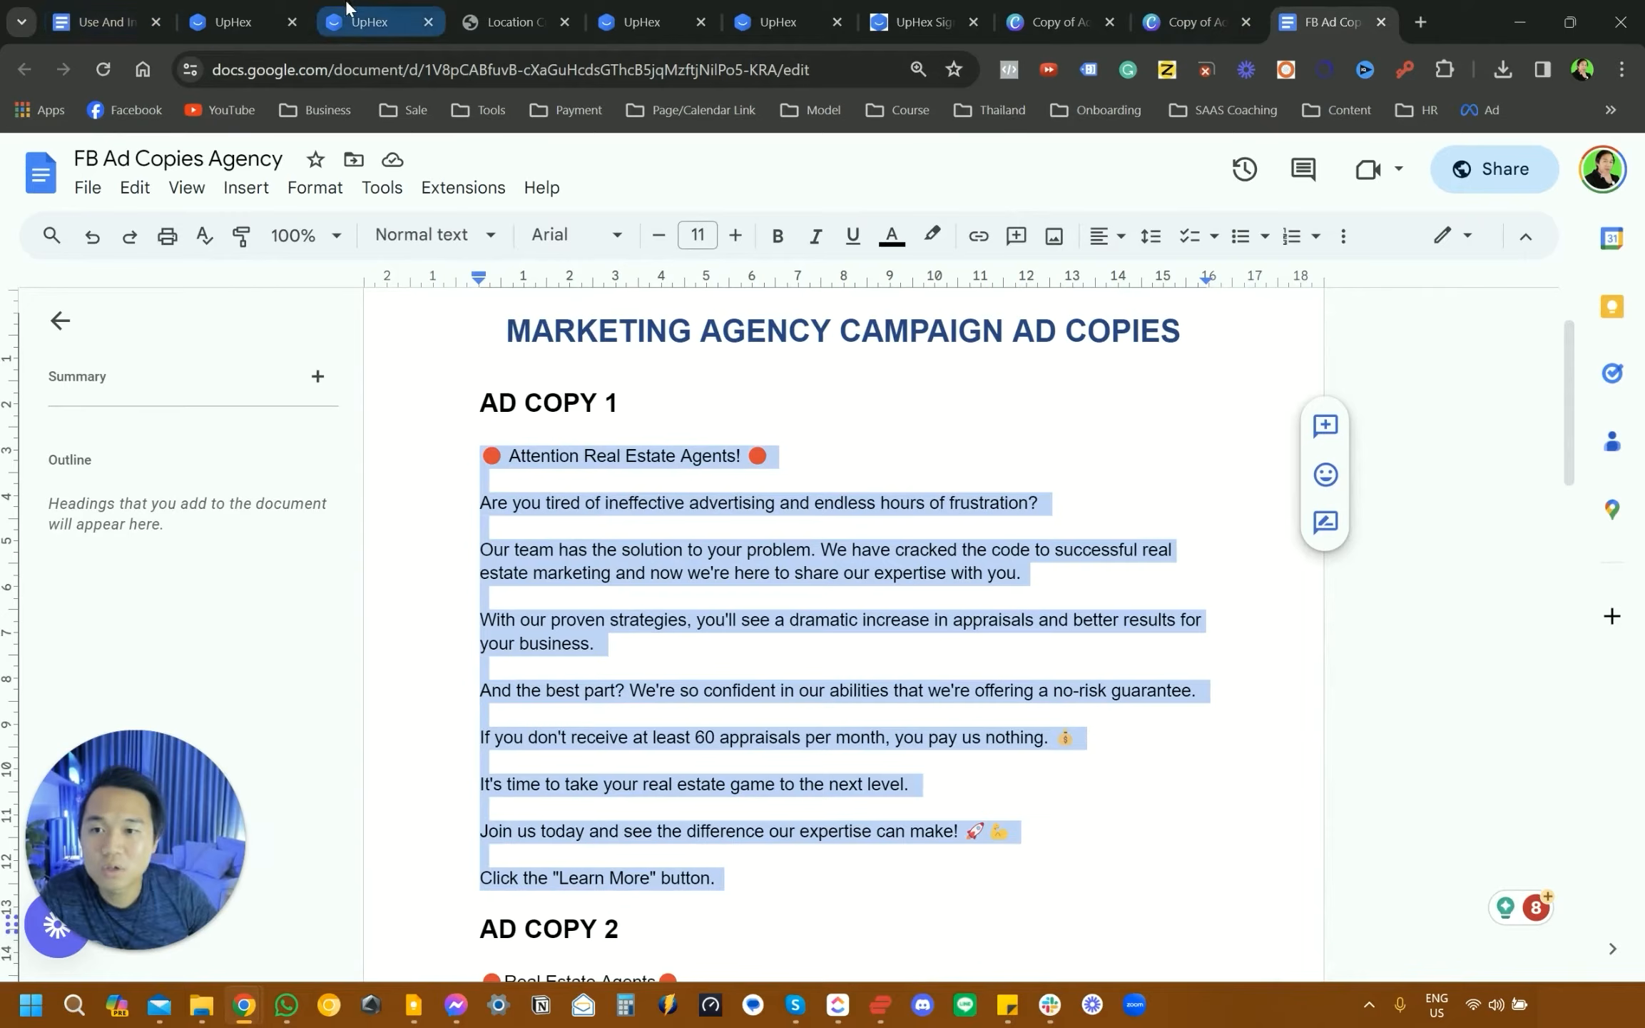
click(347, 20)
click(236, 22)
click(819, 691)
key(ctrl+v)
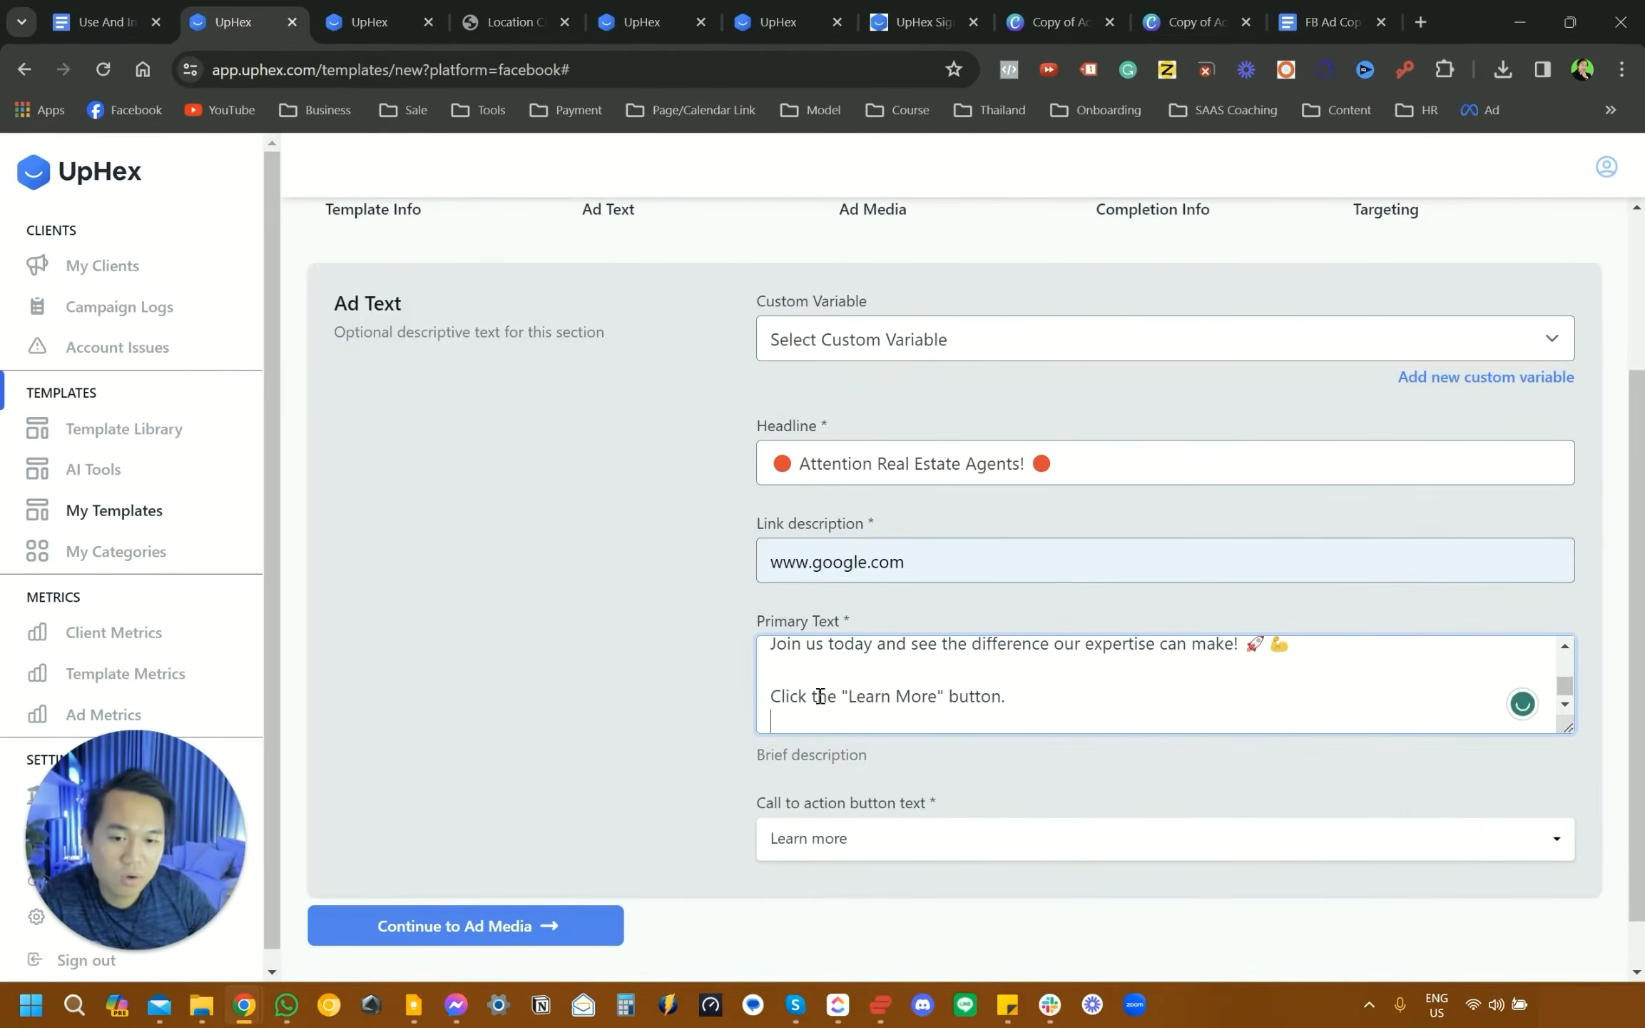
- Check the completed ad text and continue to the Ad Media step
scroll(542, 813, down, 1)
scroll(885, 742, up, 3)
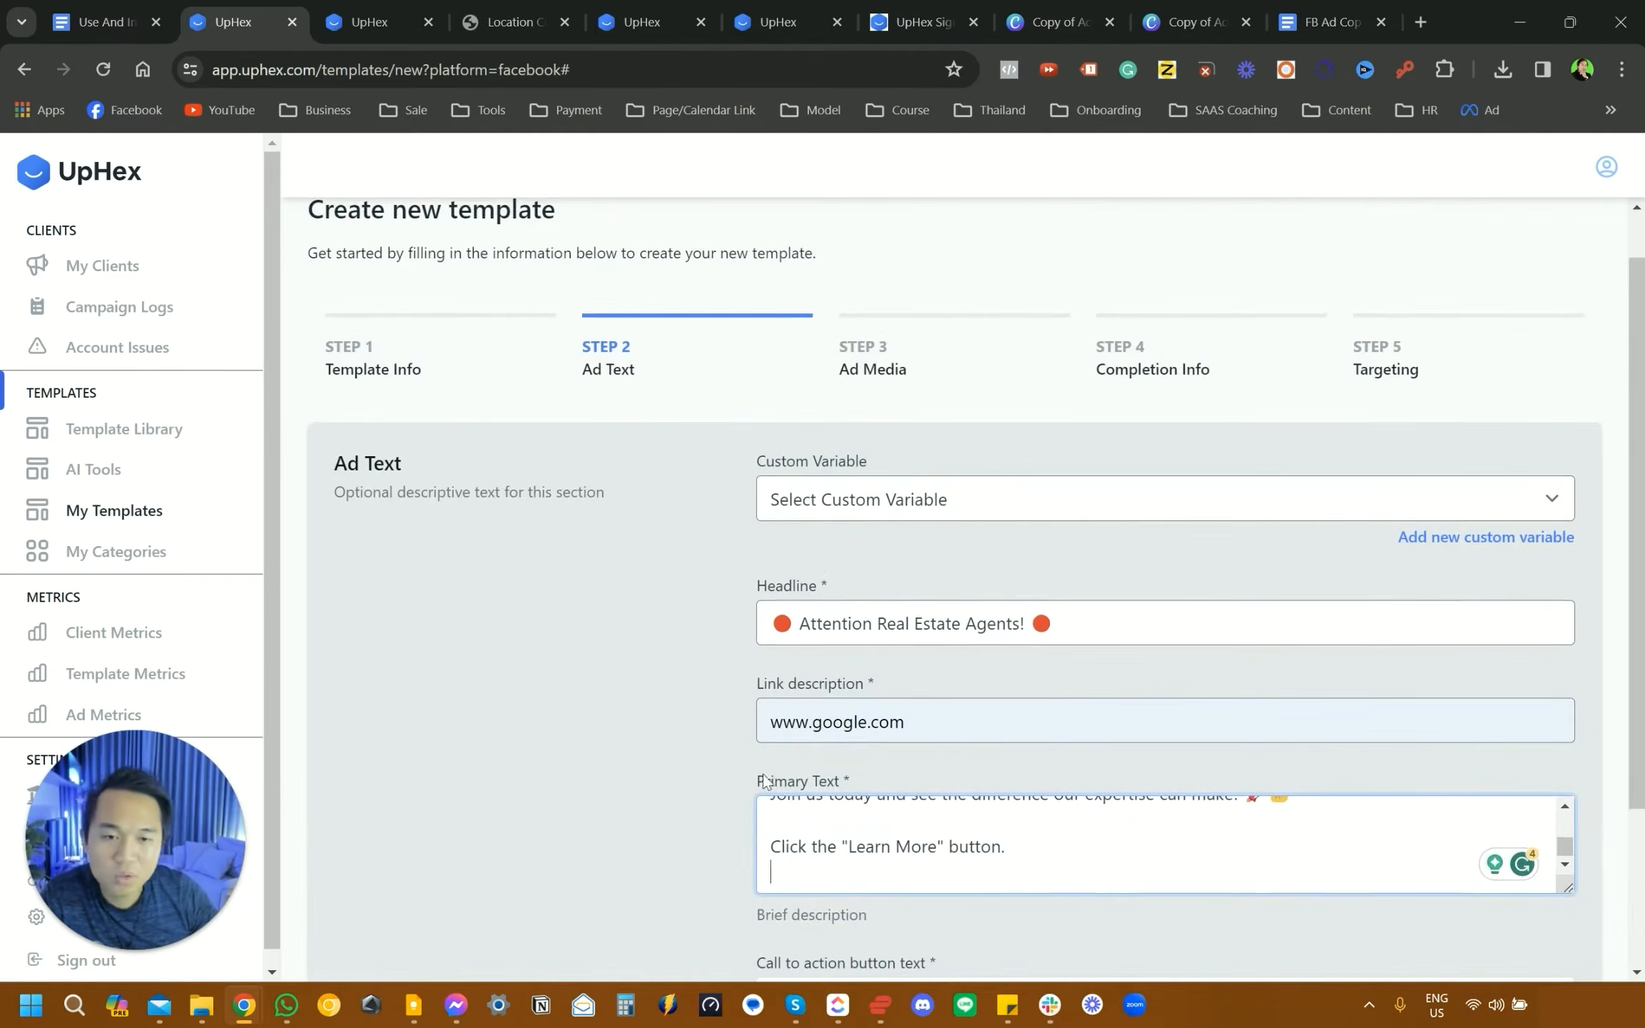
scroll(887, 741, down, 3)
click(513, 888)
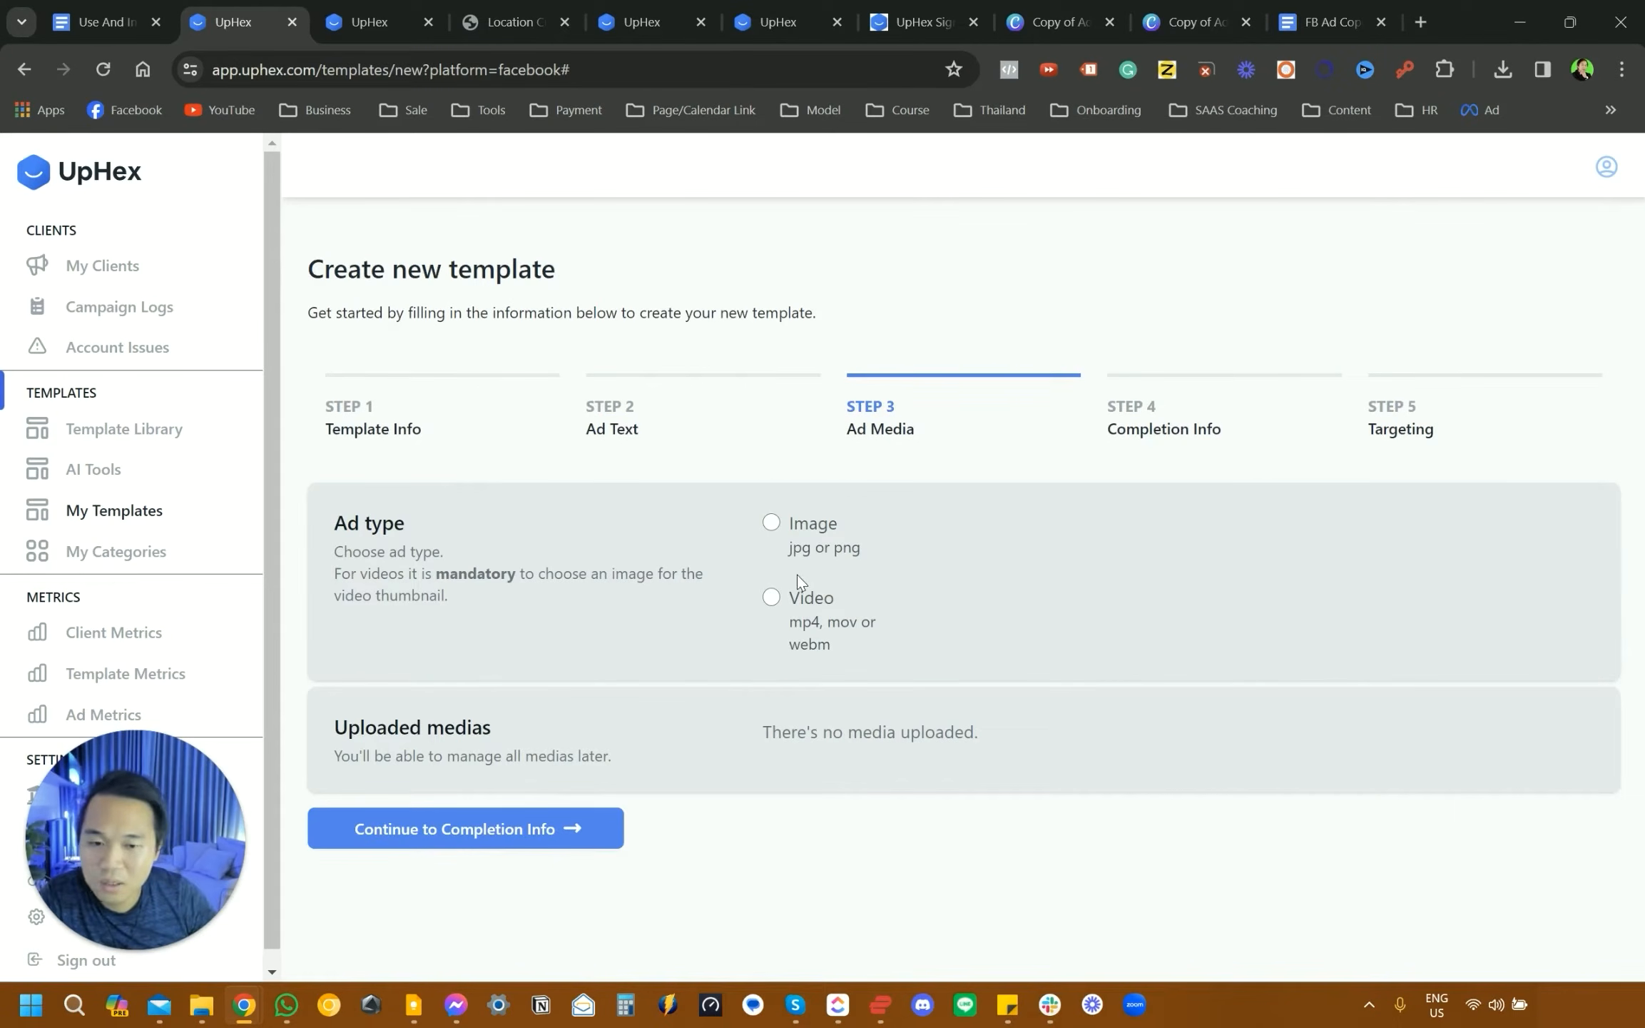
- Choose Image as the ad type, upload the "15 Free Appointments" creative and continue to the Completion Info step
click(772, 523)
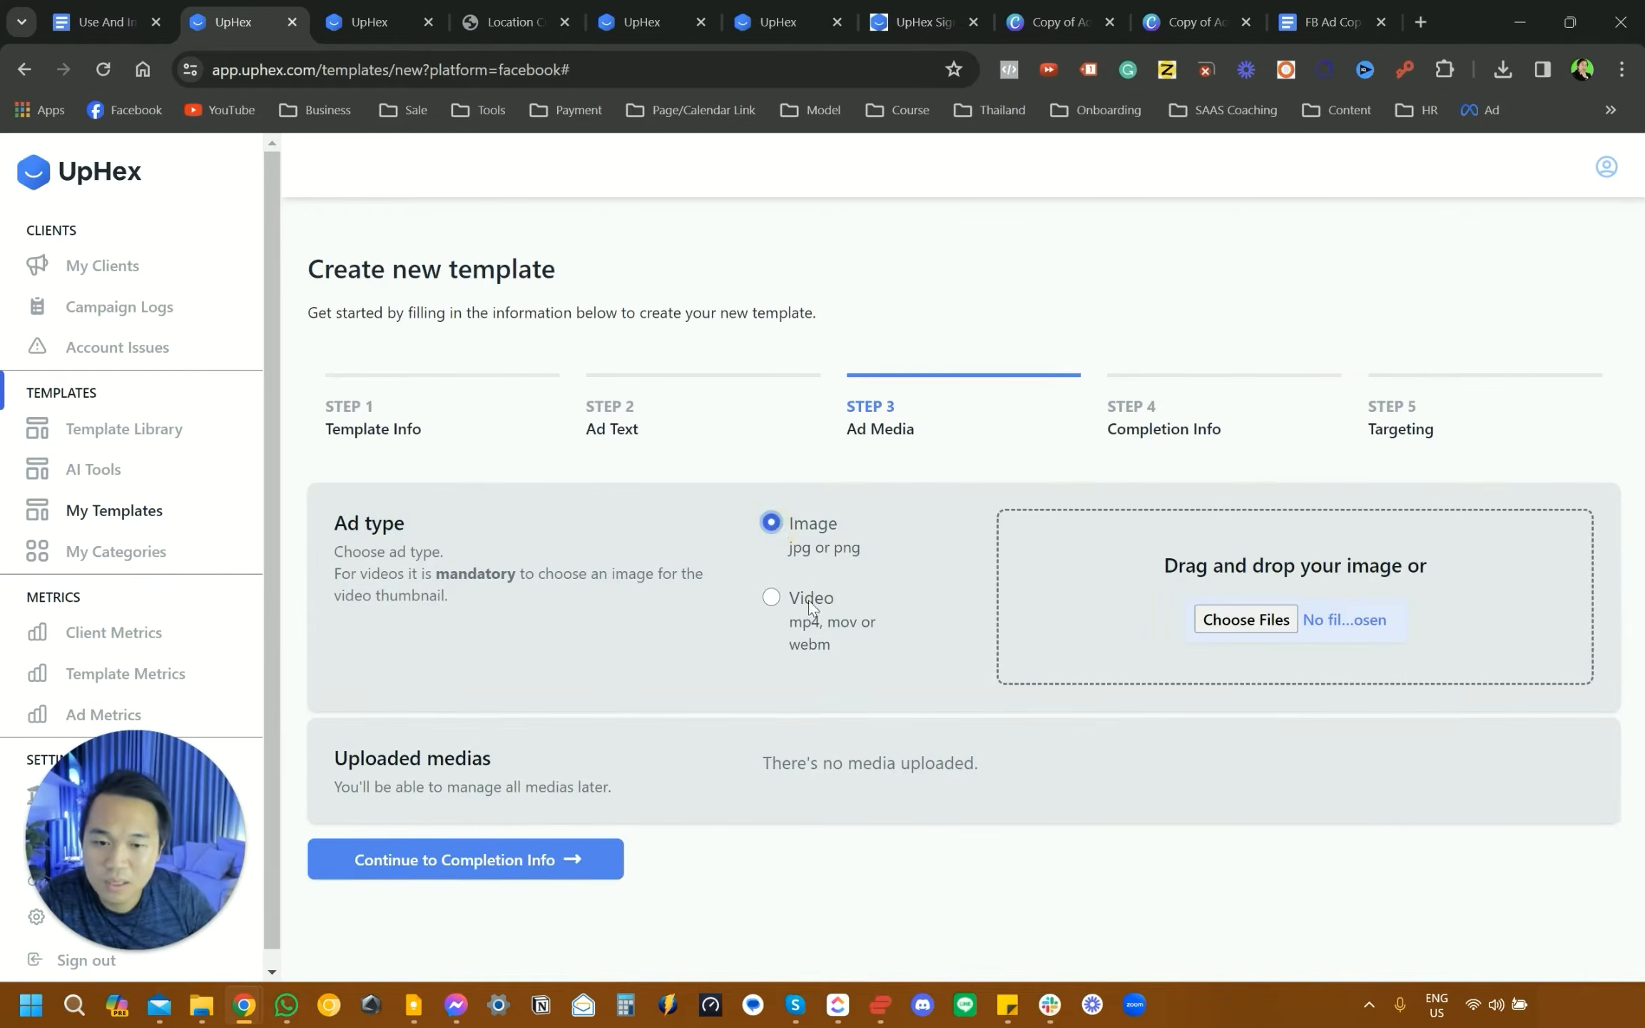
click(1239, 619)
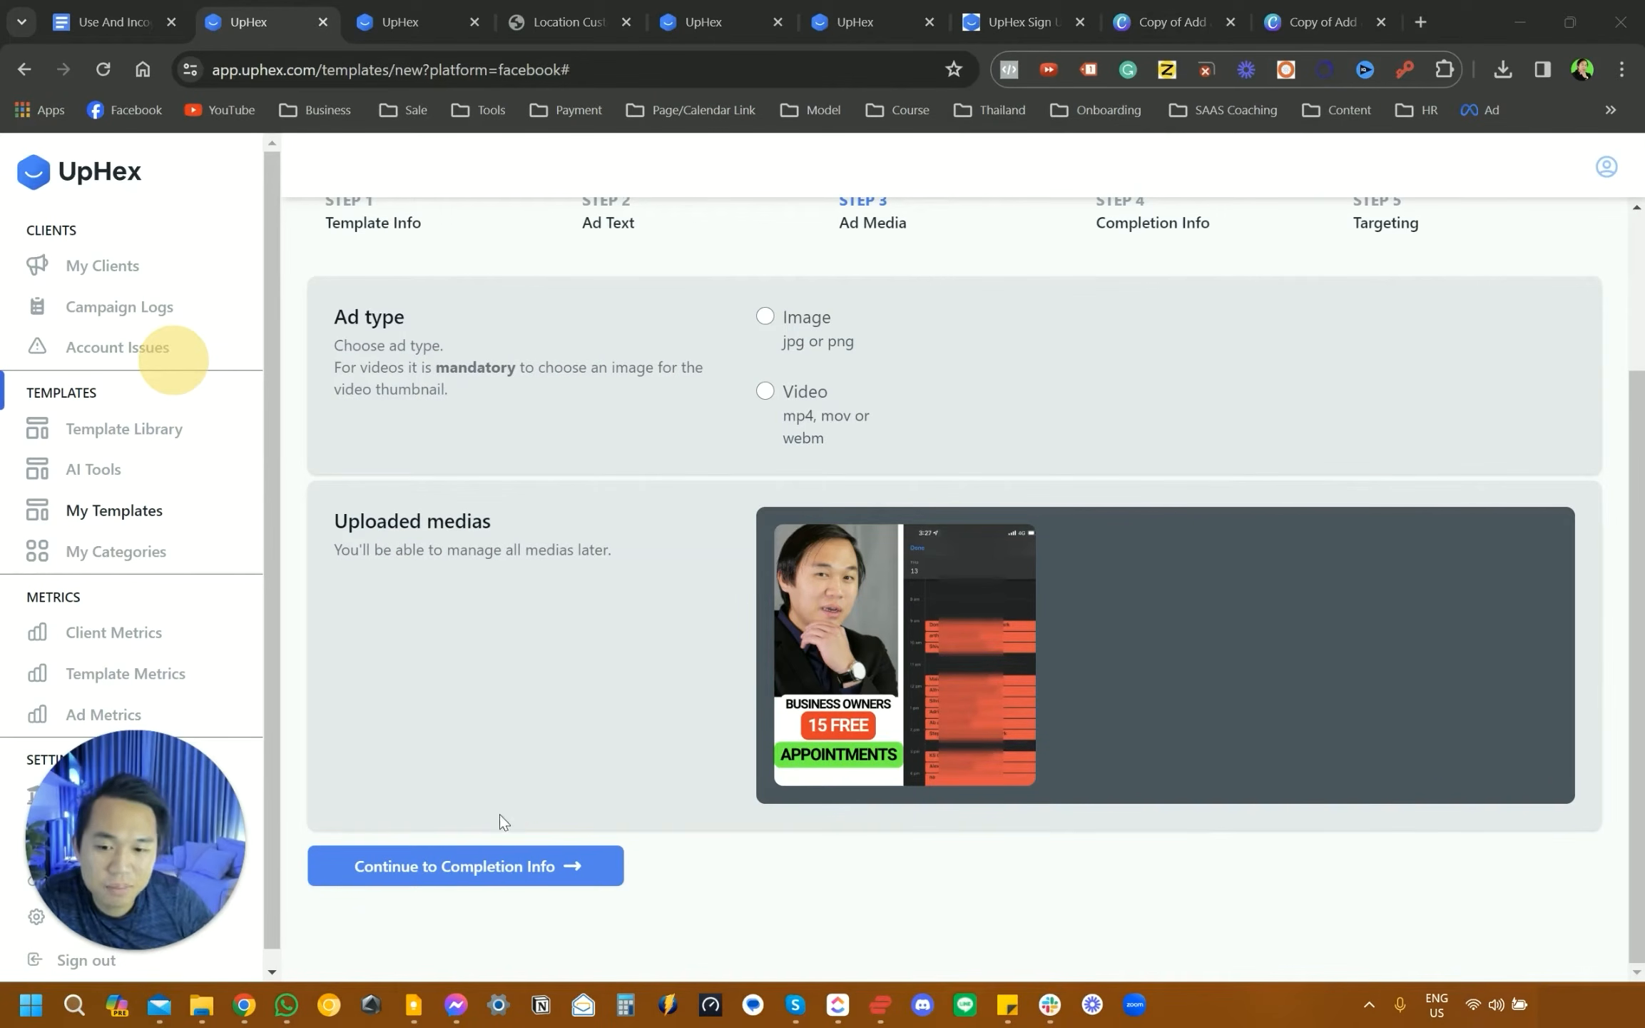
click(498, 855)
- Look through the Completion Info options for custom variable, landing page, FB Messenger ads and lead form
scroll(630, 860, down, 3)
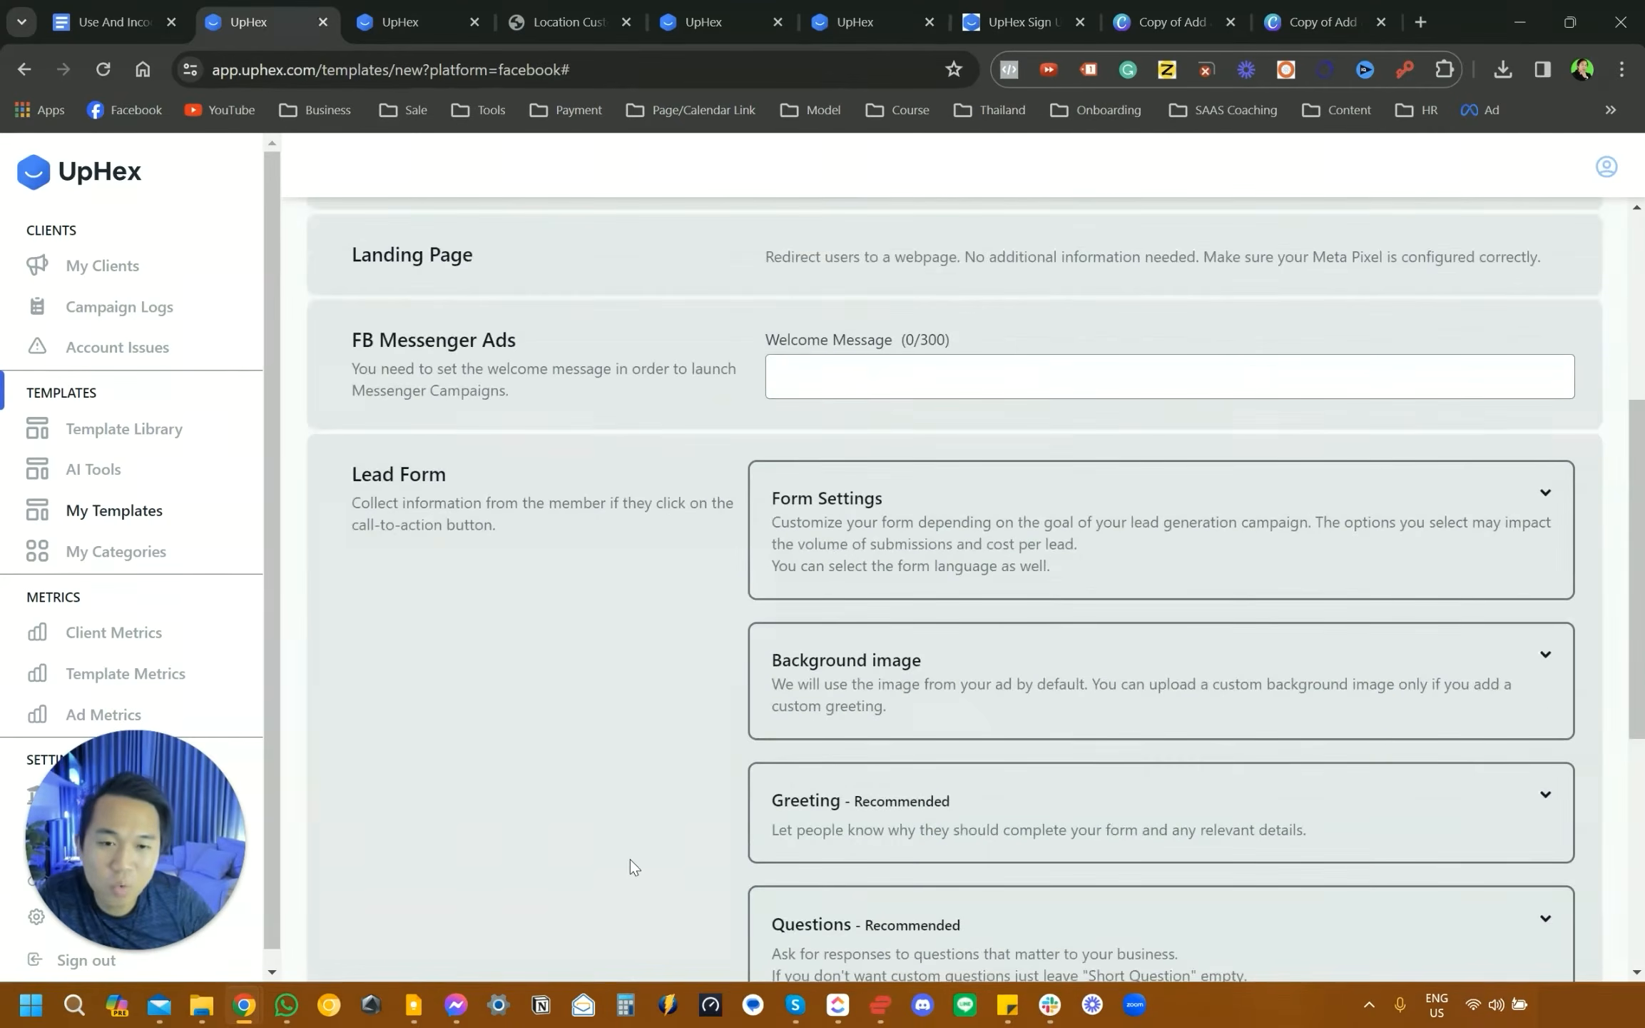
scroll(630, 867, up, 2)
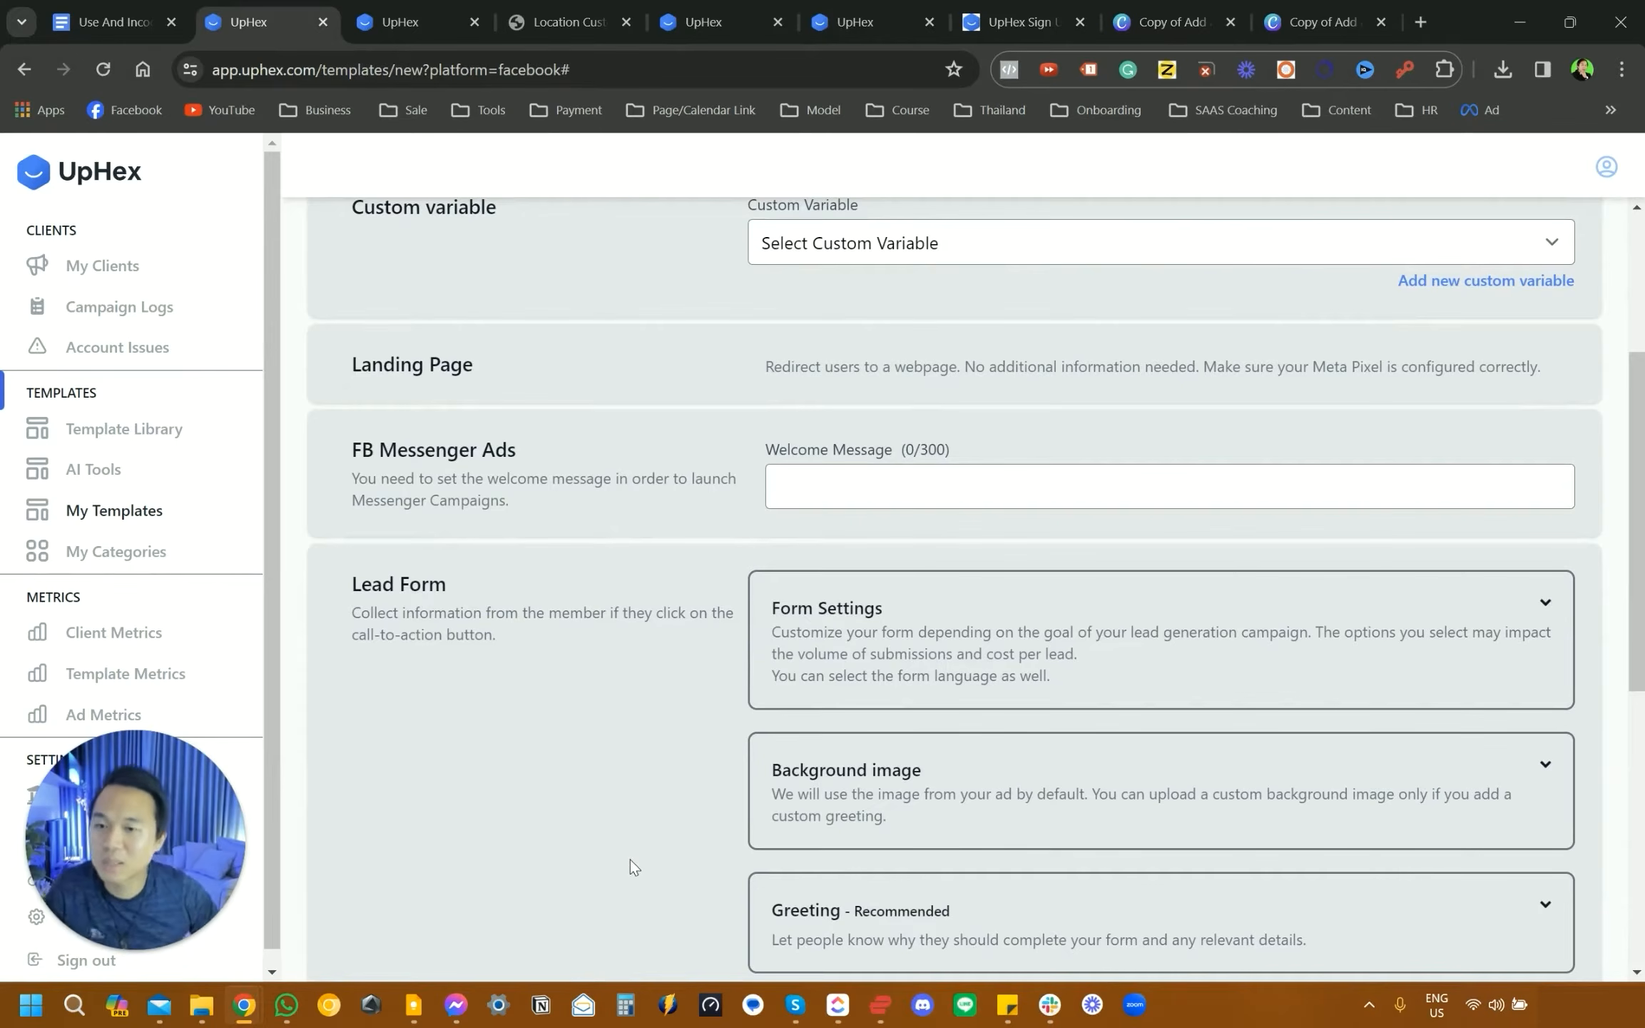
scroll(430, 495, up, 3)
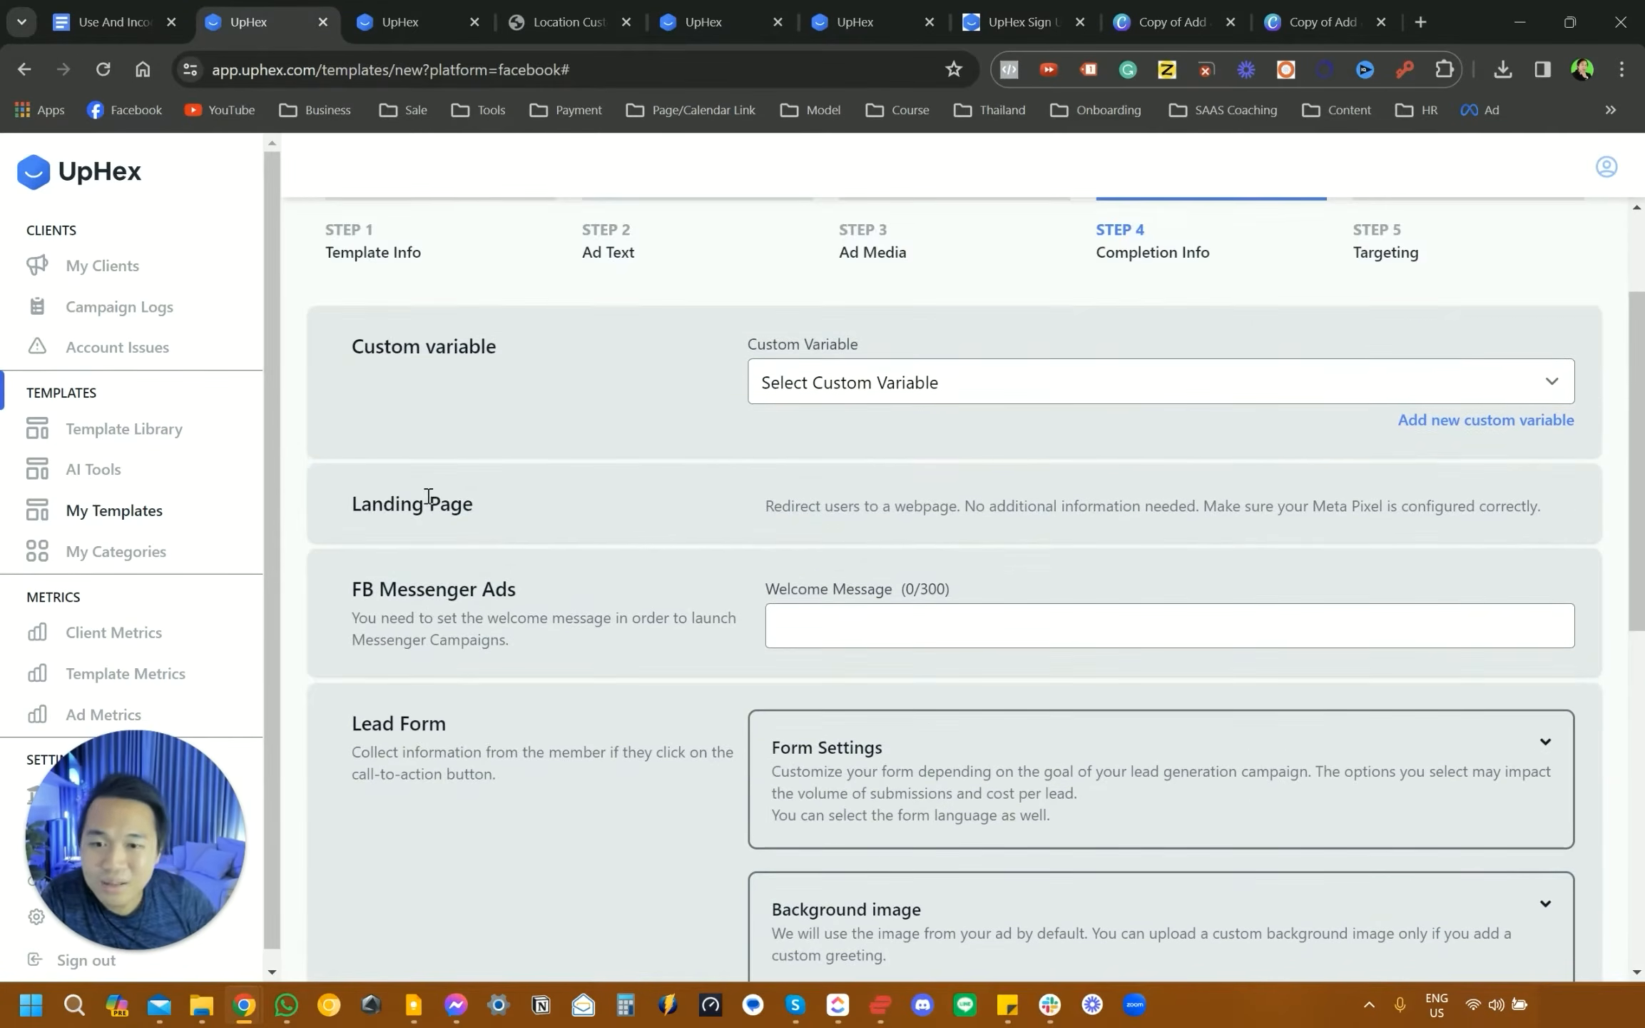
scroll(429, 498, down, 2)
scroll(445, 535, down, 3)
scroll(445, 542, up, 3)
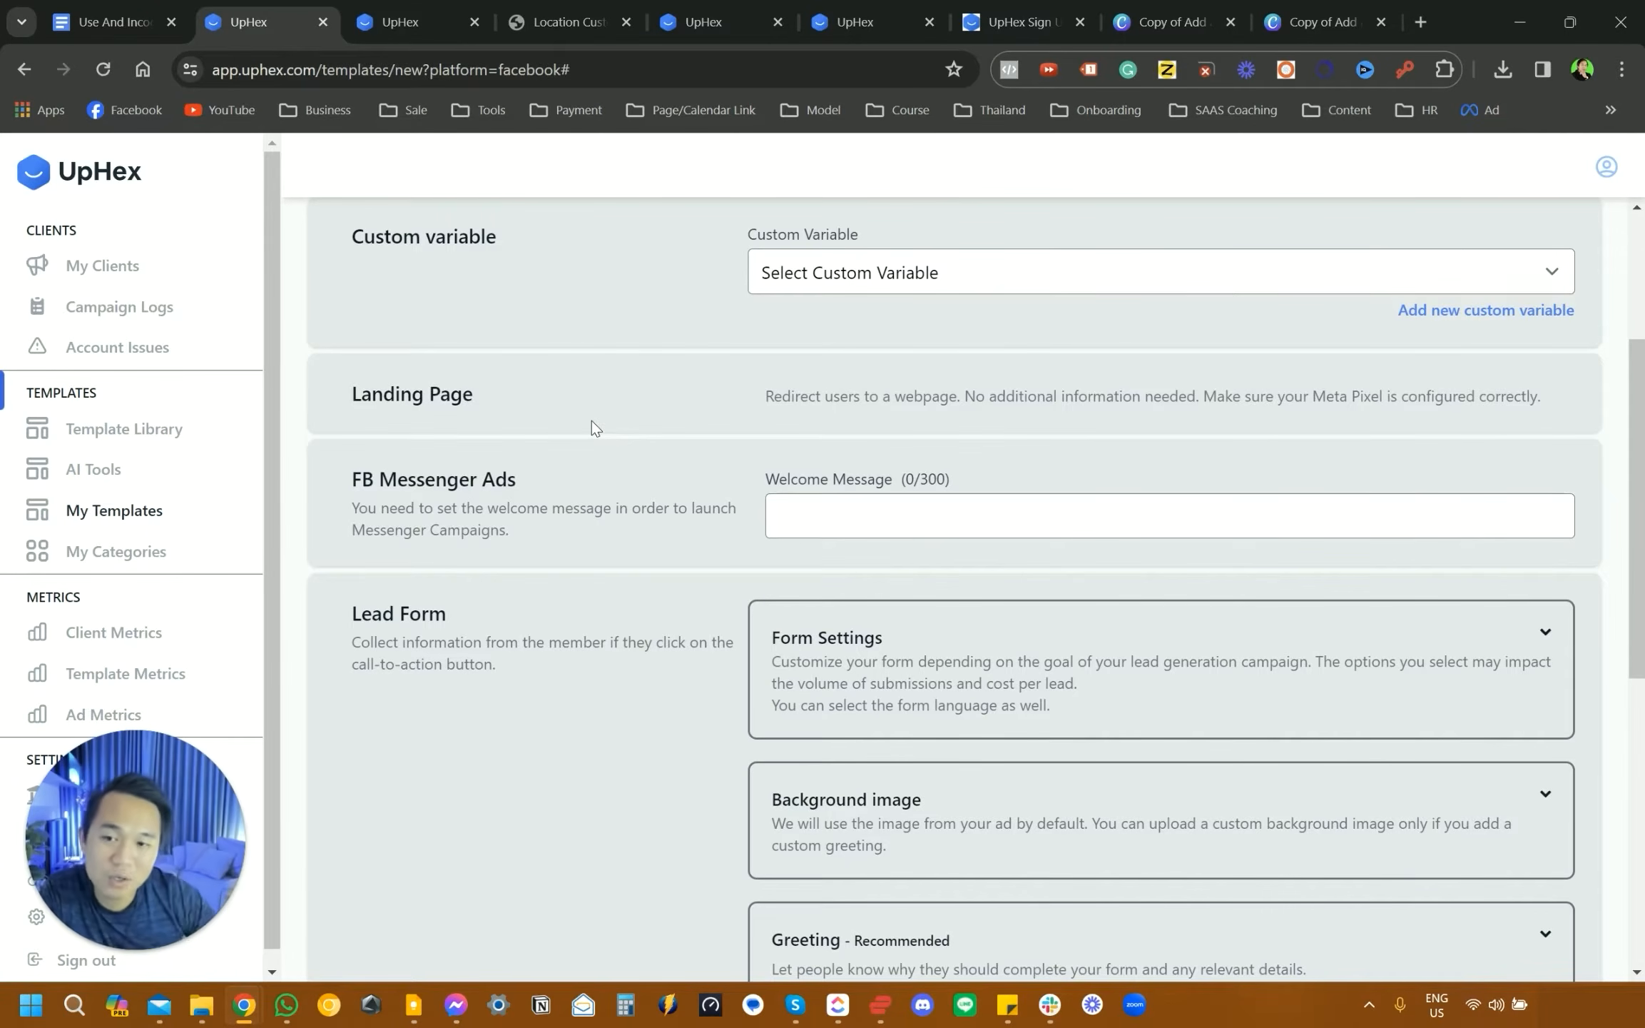
scroll(826, 542, down, 6)
scroll(878, 452, up, 3)
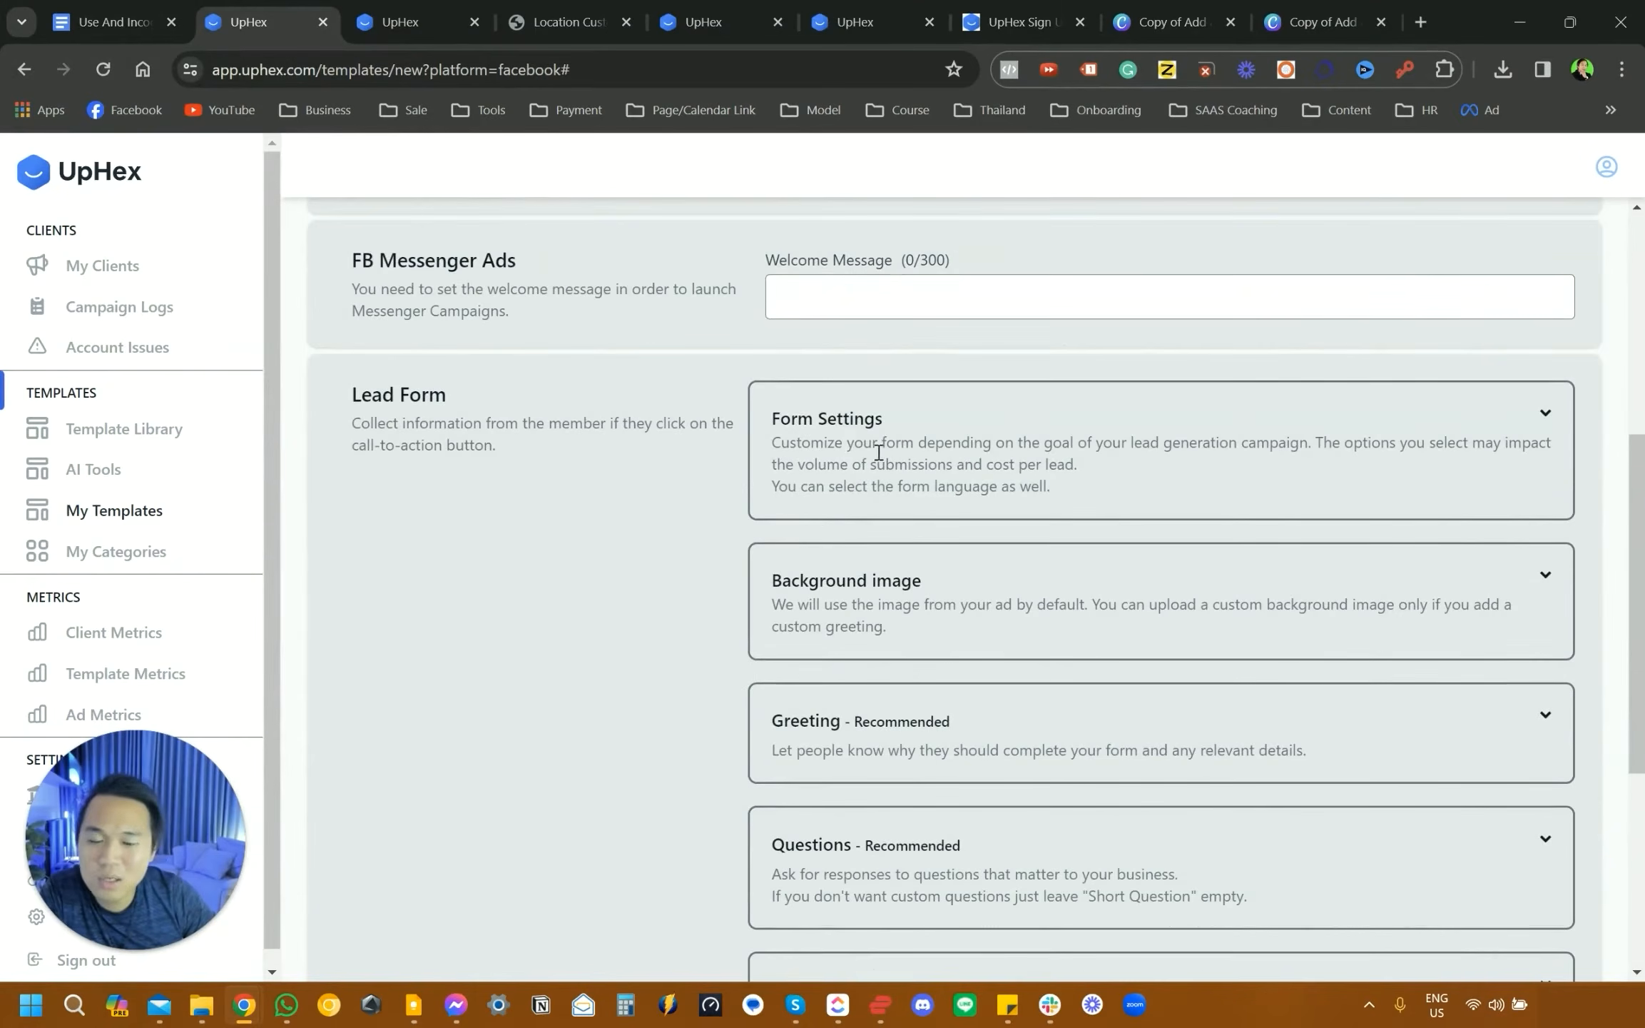
- Expand the lead form's Form Settings, Questions and short questions sections to examine their options
click(1544, 421)
scroll(1081, 644, down, 3)
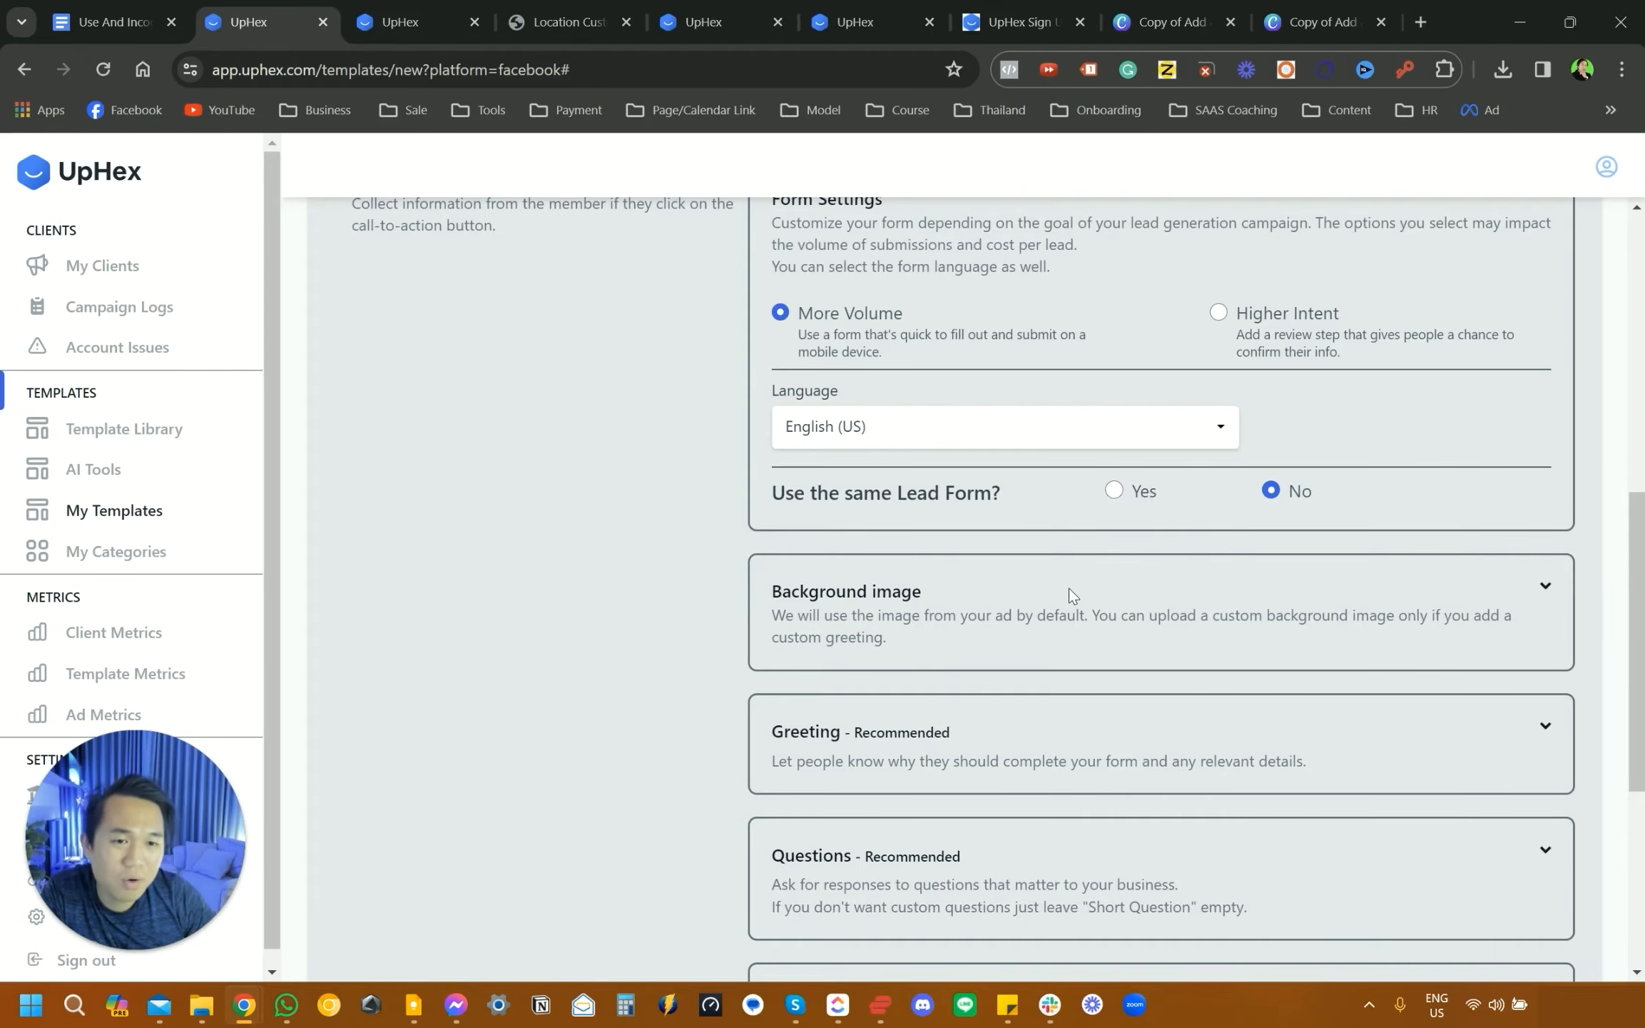
scroll(1071, 594, down, 3)
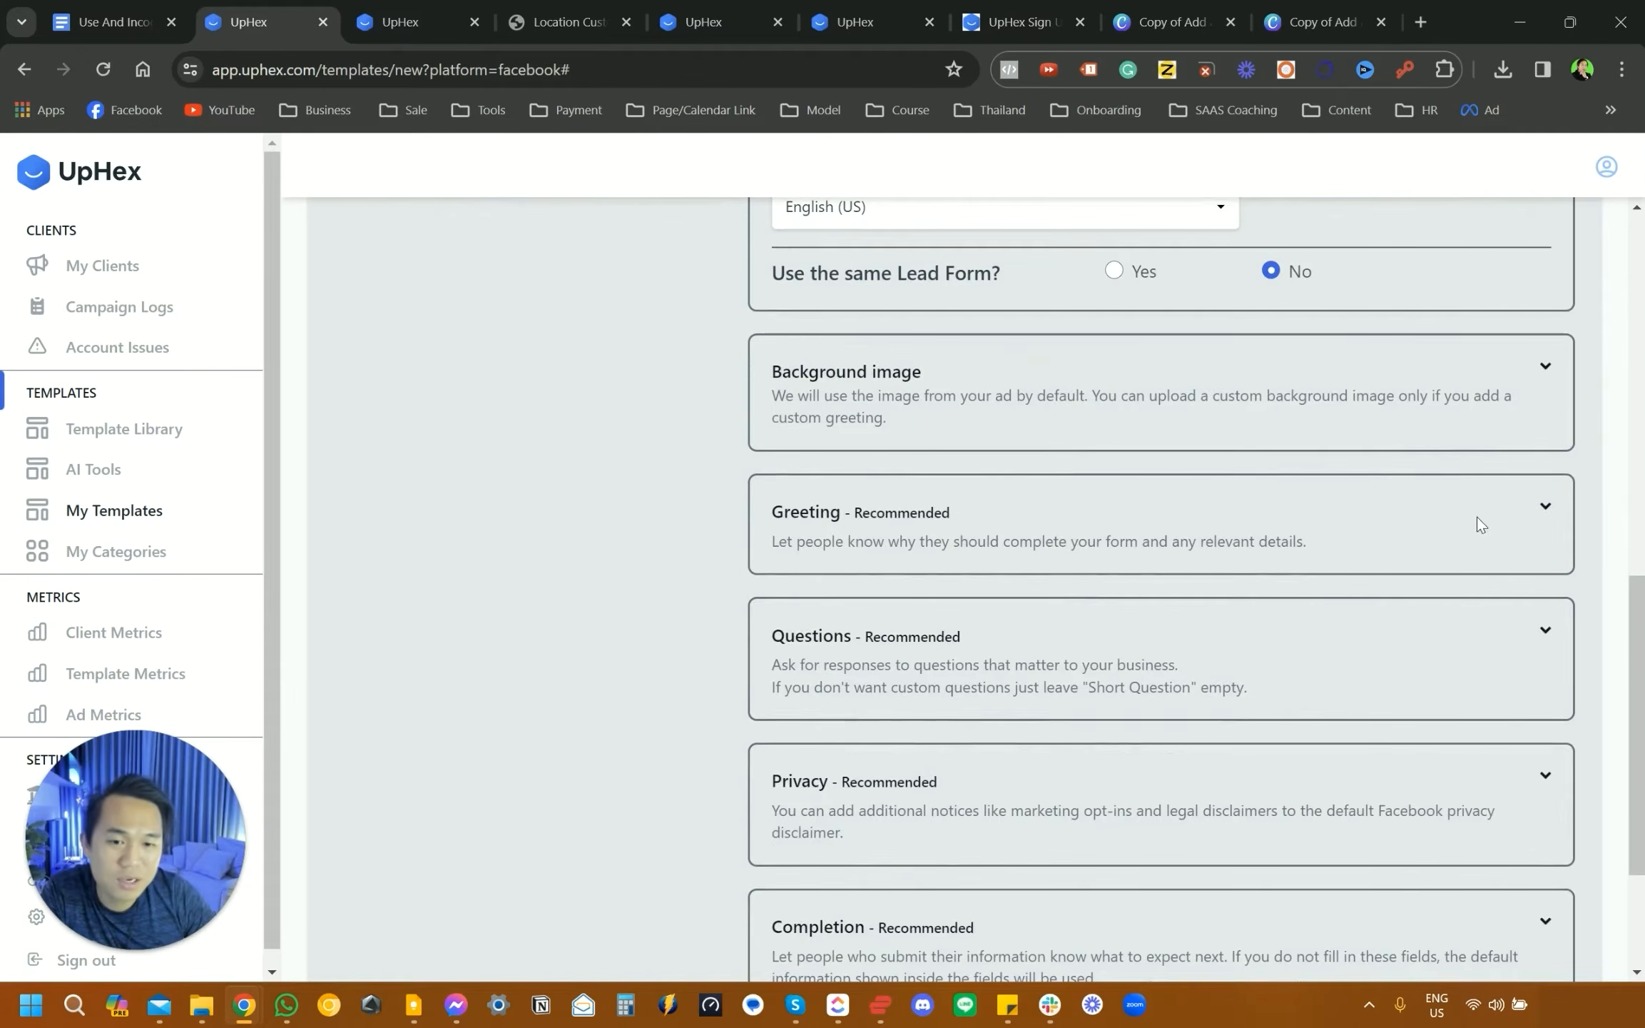
click(1544, 630)
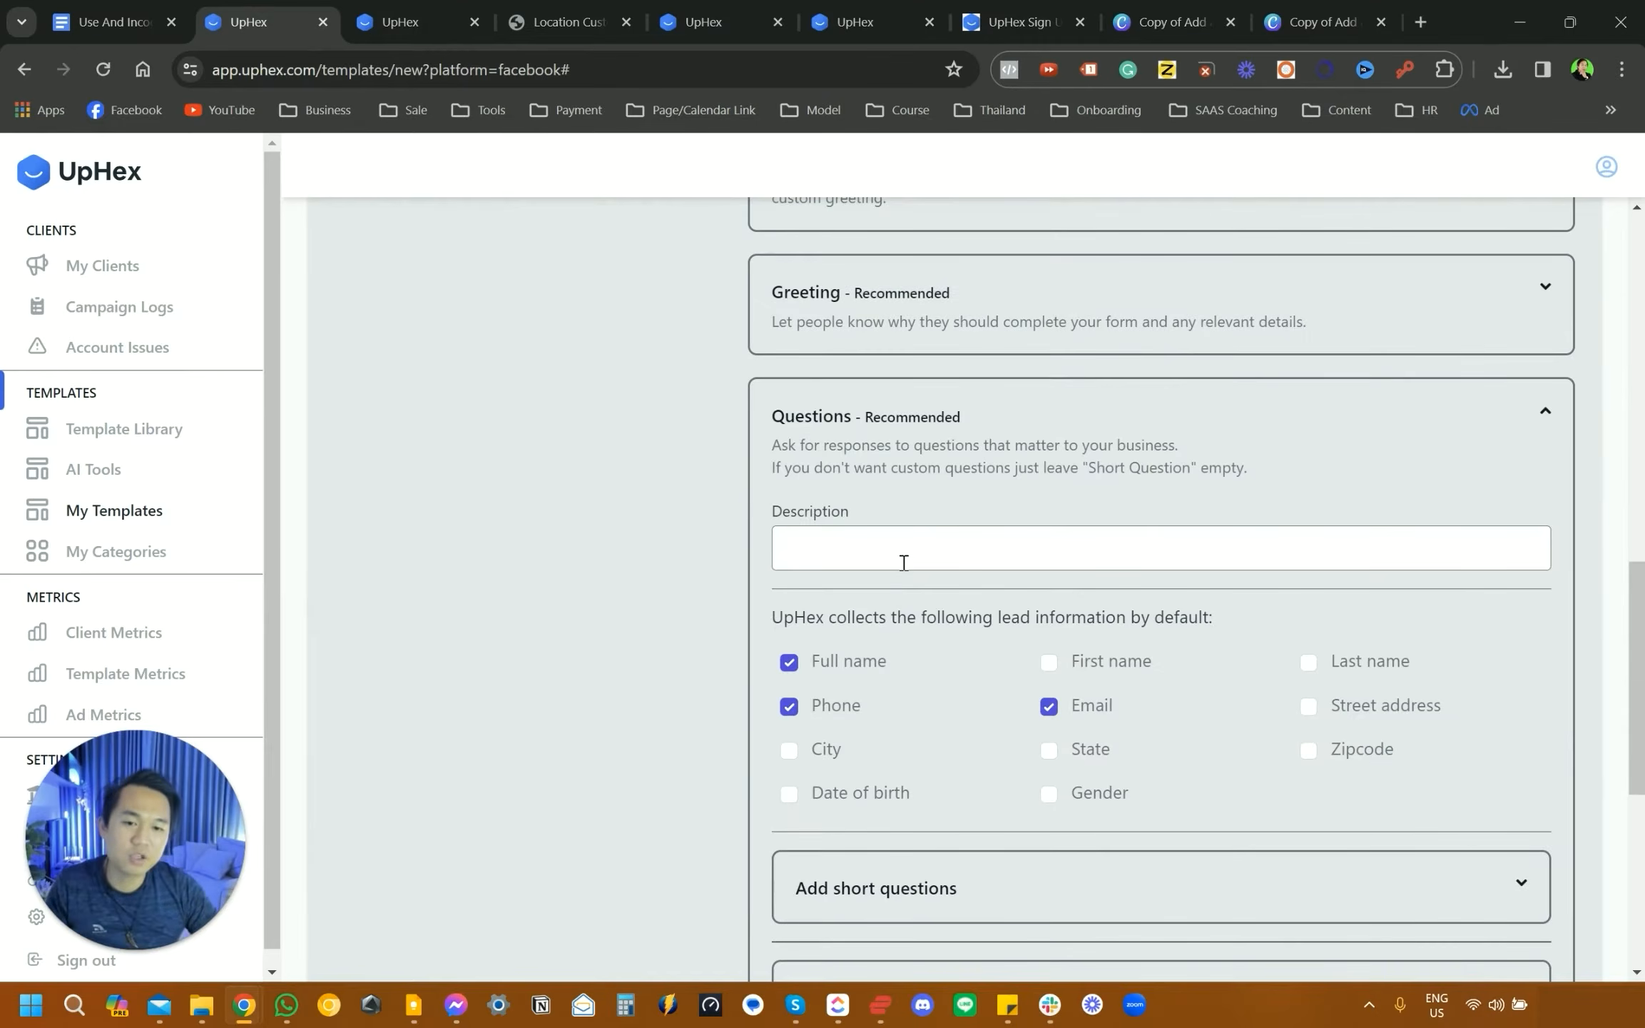
scroll(973, 587, down, 3)
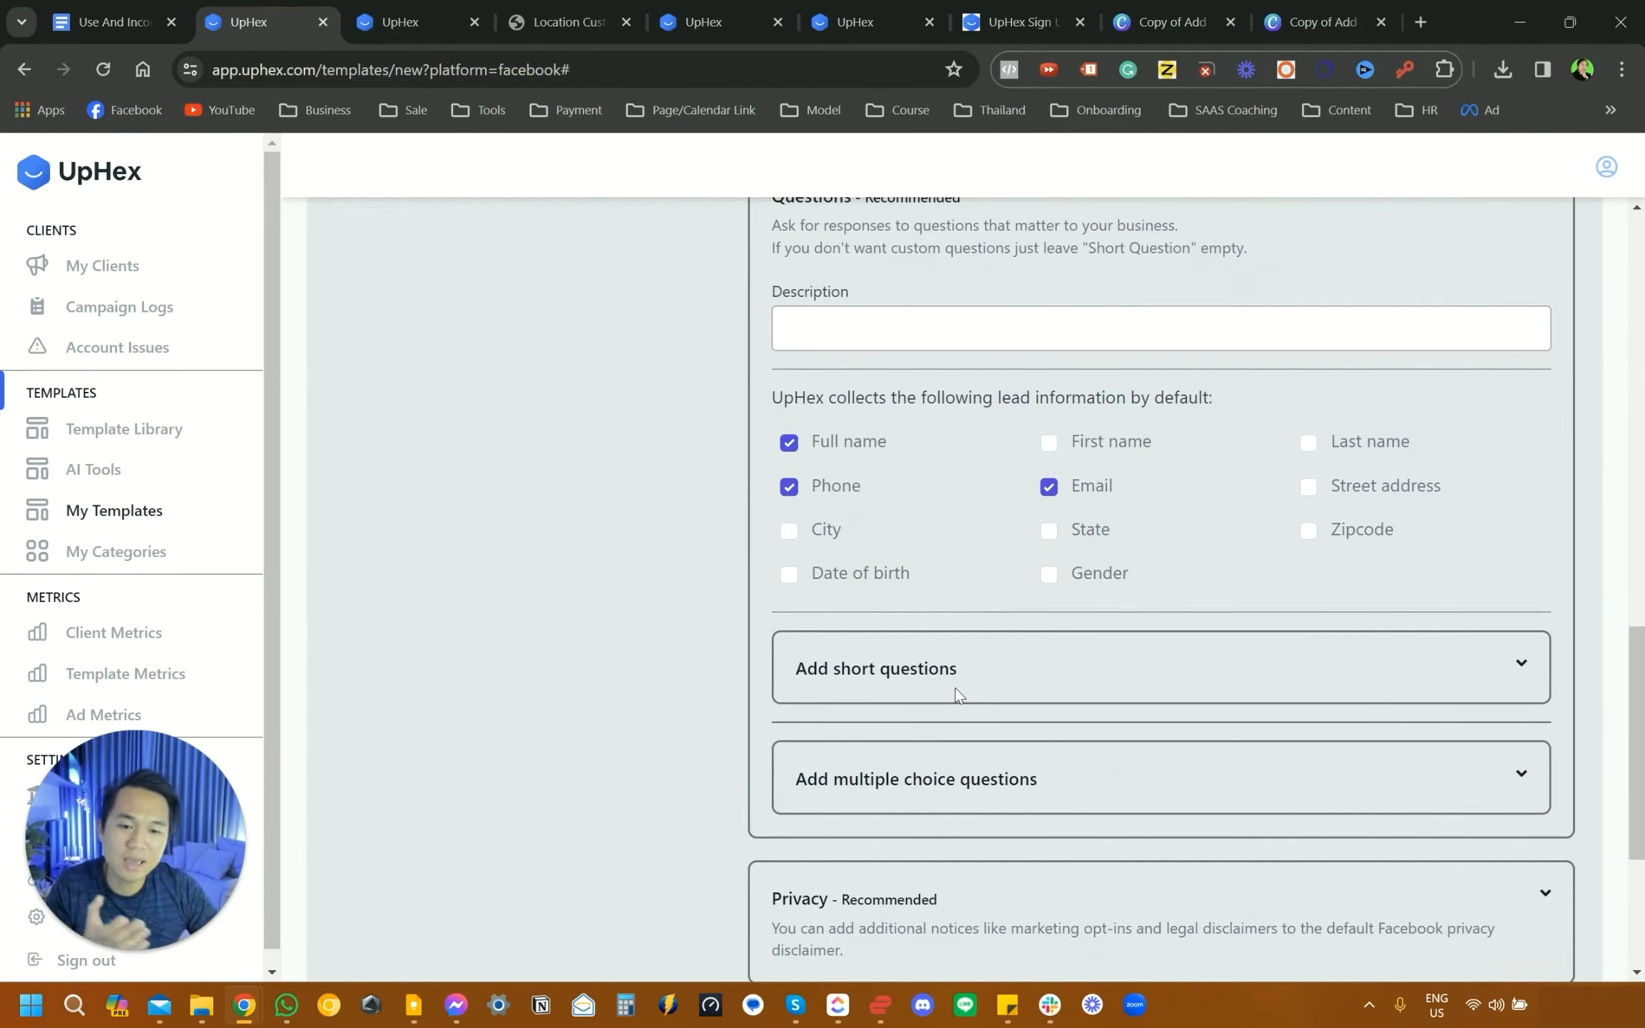
click(1514, 664)
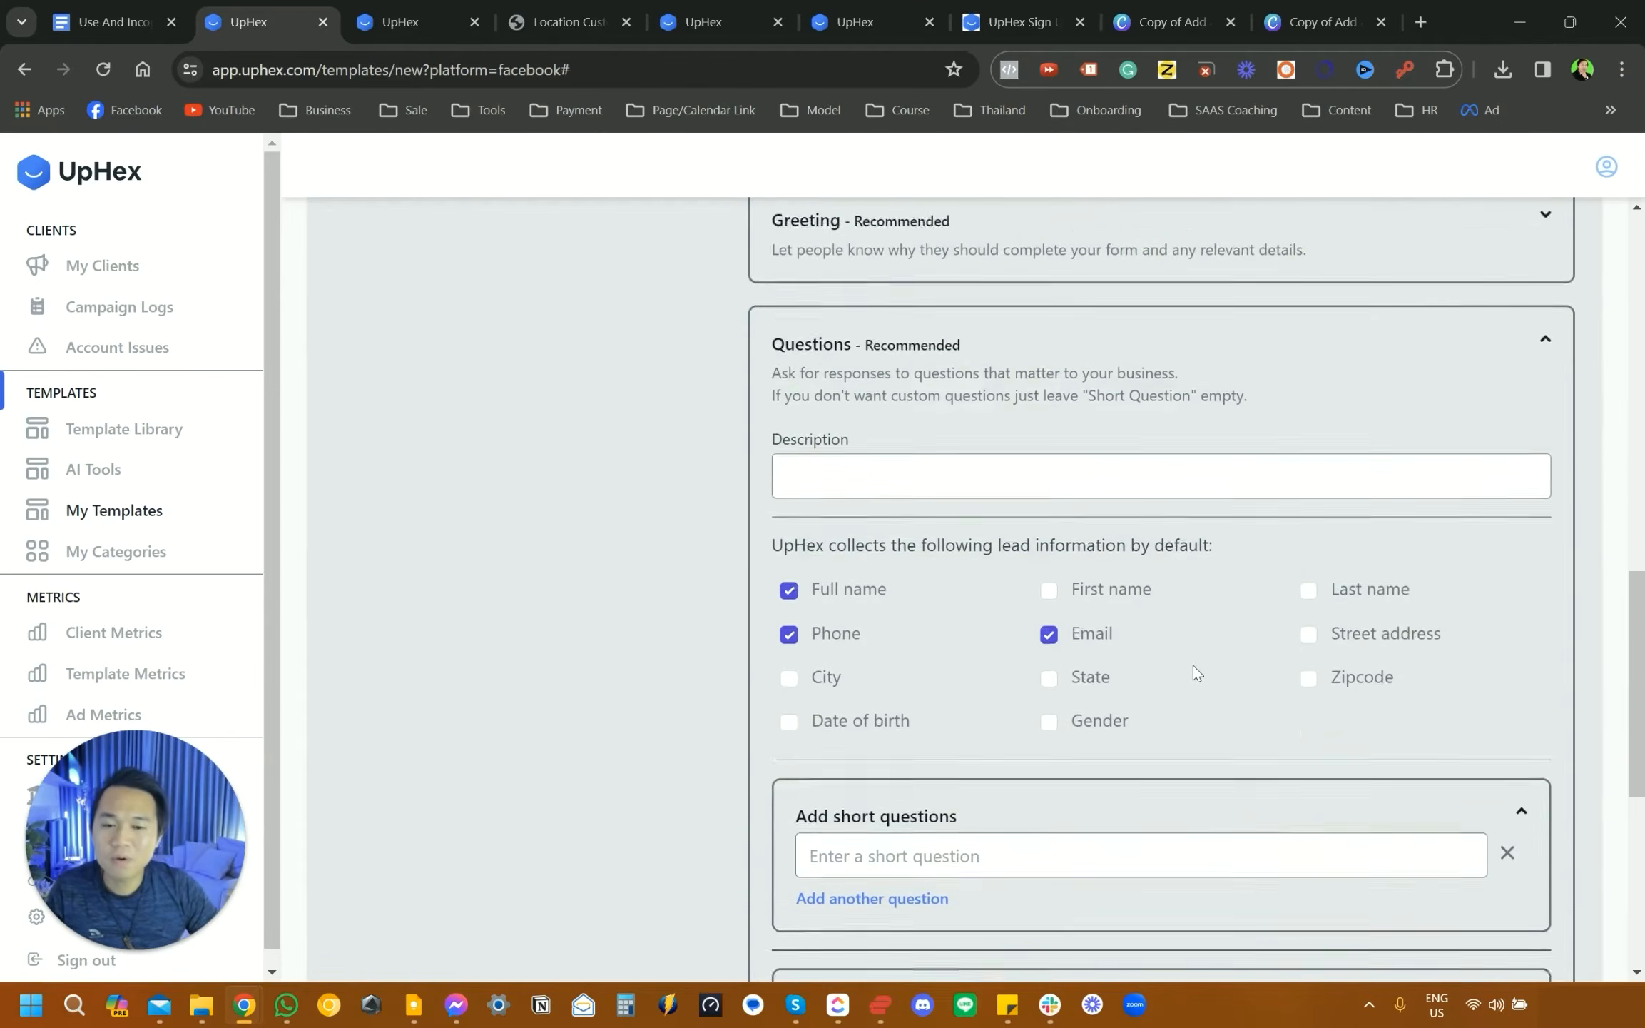
- Check the remaining lead form sections, keep their default settings and continue to the Targeting step
scroll(671, 579, up, 15)
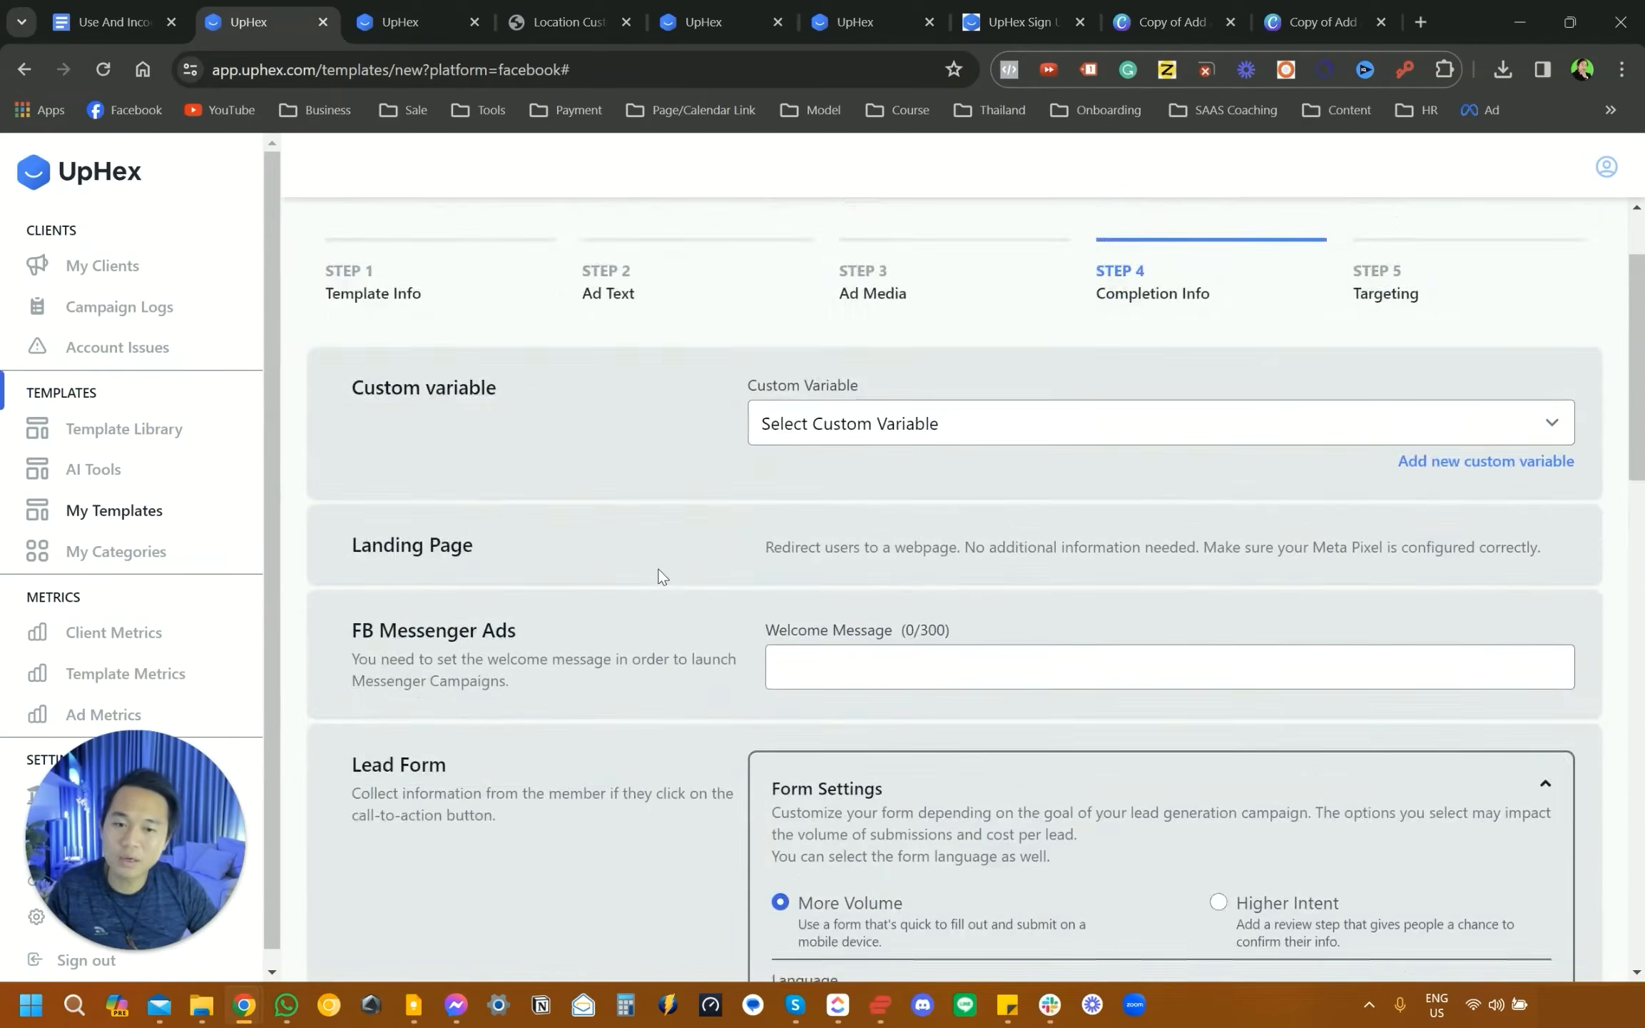
scroll(662, 575, down, 10)
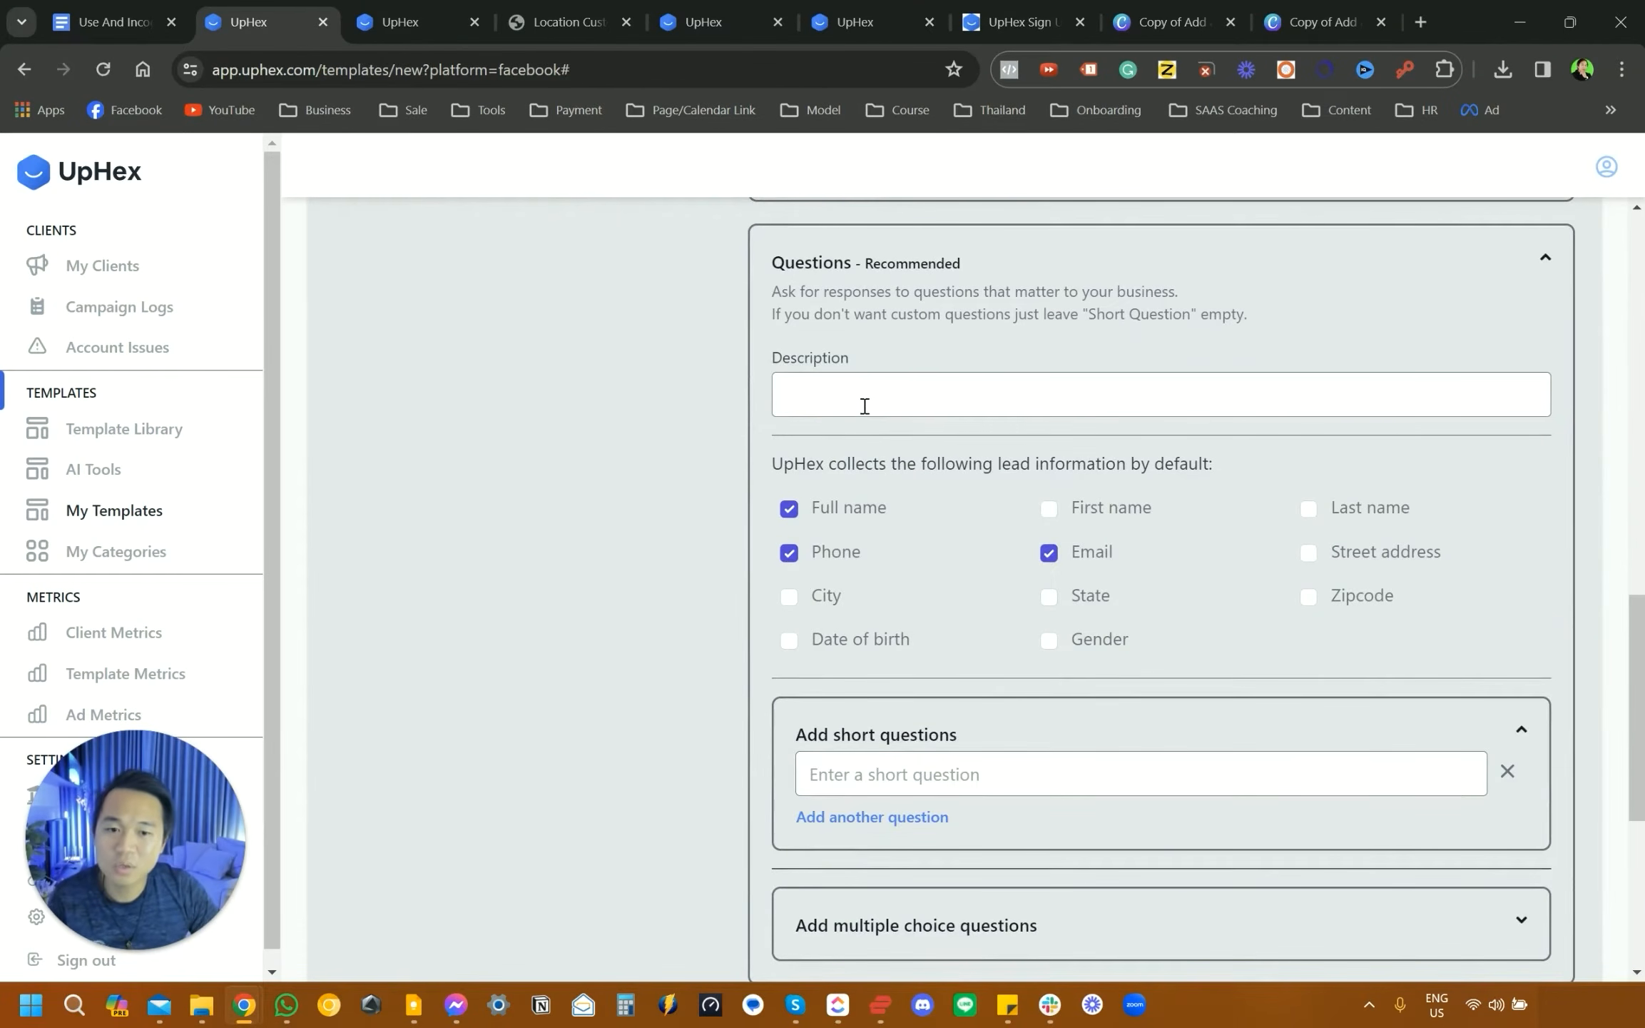
scroll(869, 758, down, 3)
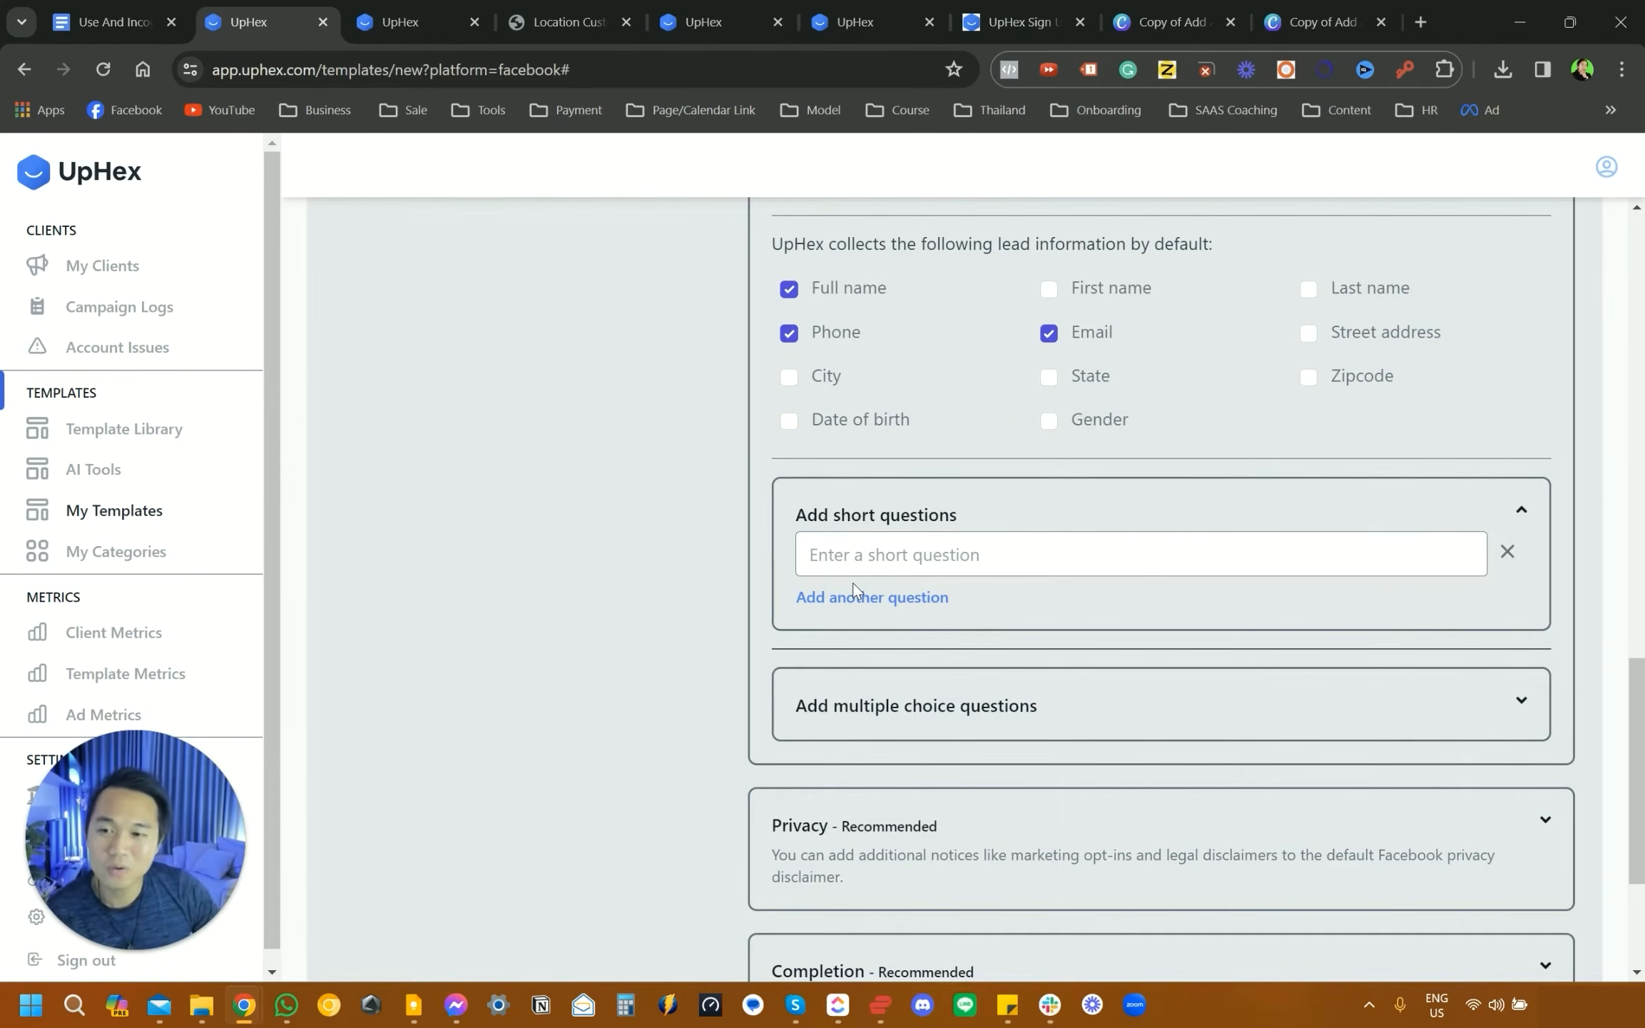
scroll(854, 585, down, 1)
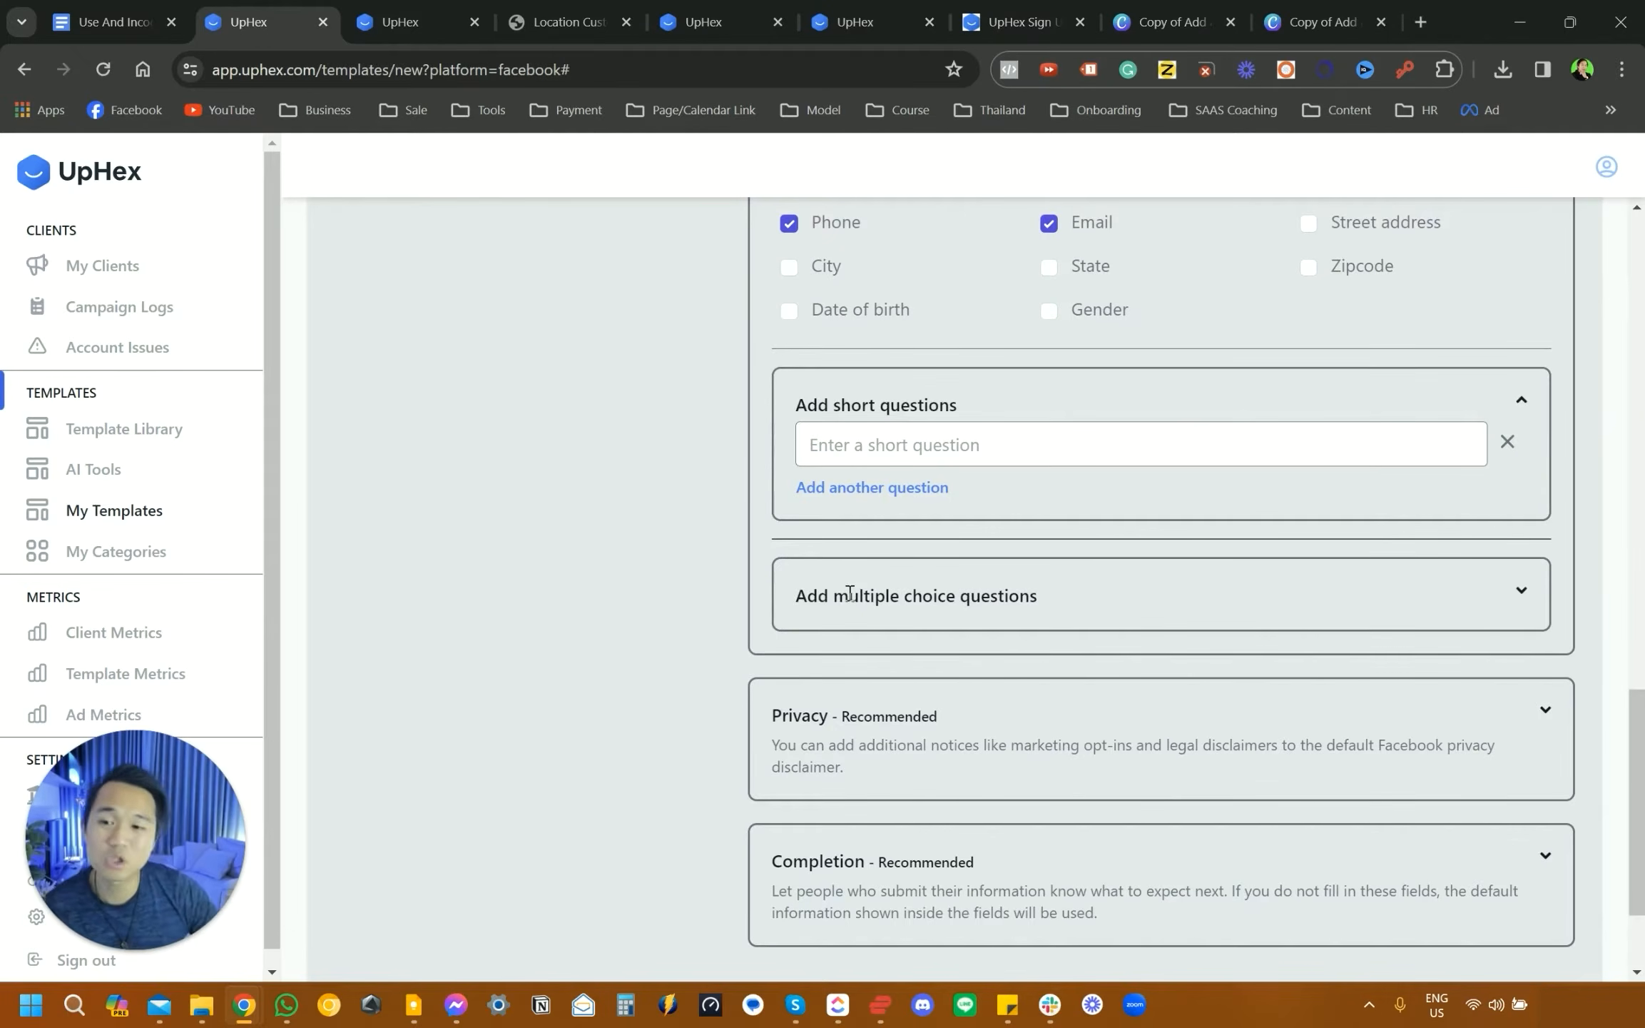
scroll(850, 593, down, 2)
click(535, 866)
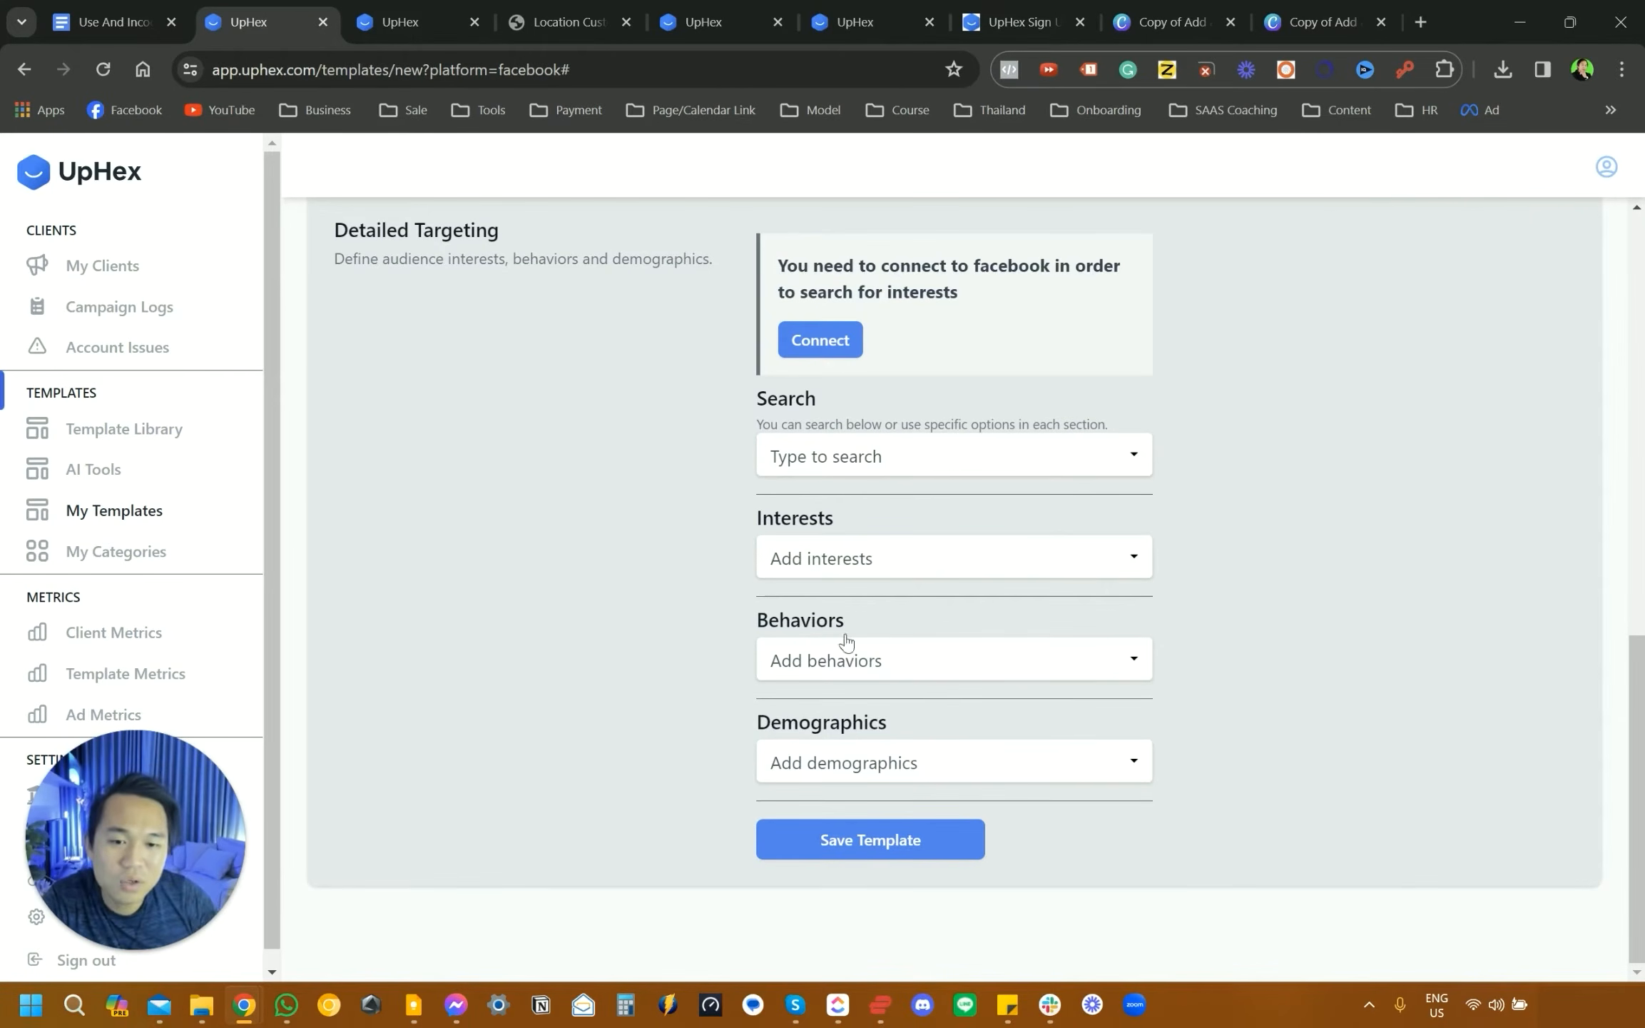
- Save the template without adding any detailed targeting and look through the saved template's details
click(874, 546)
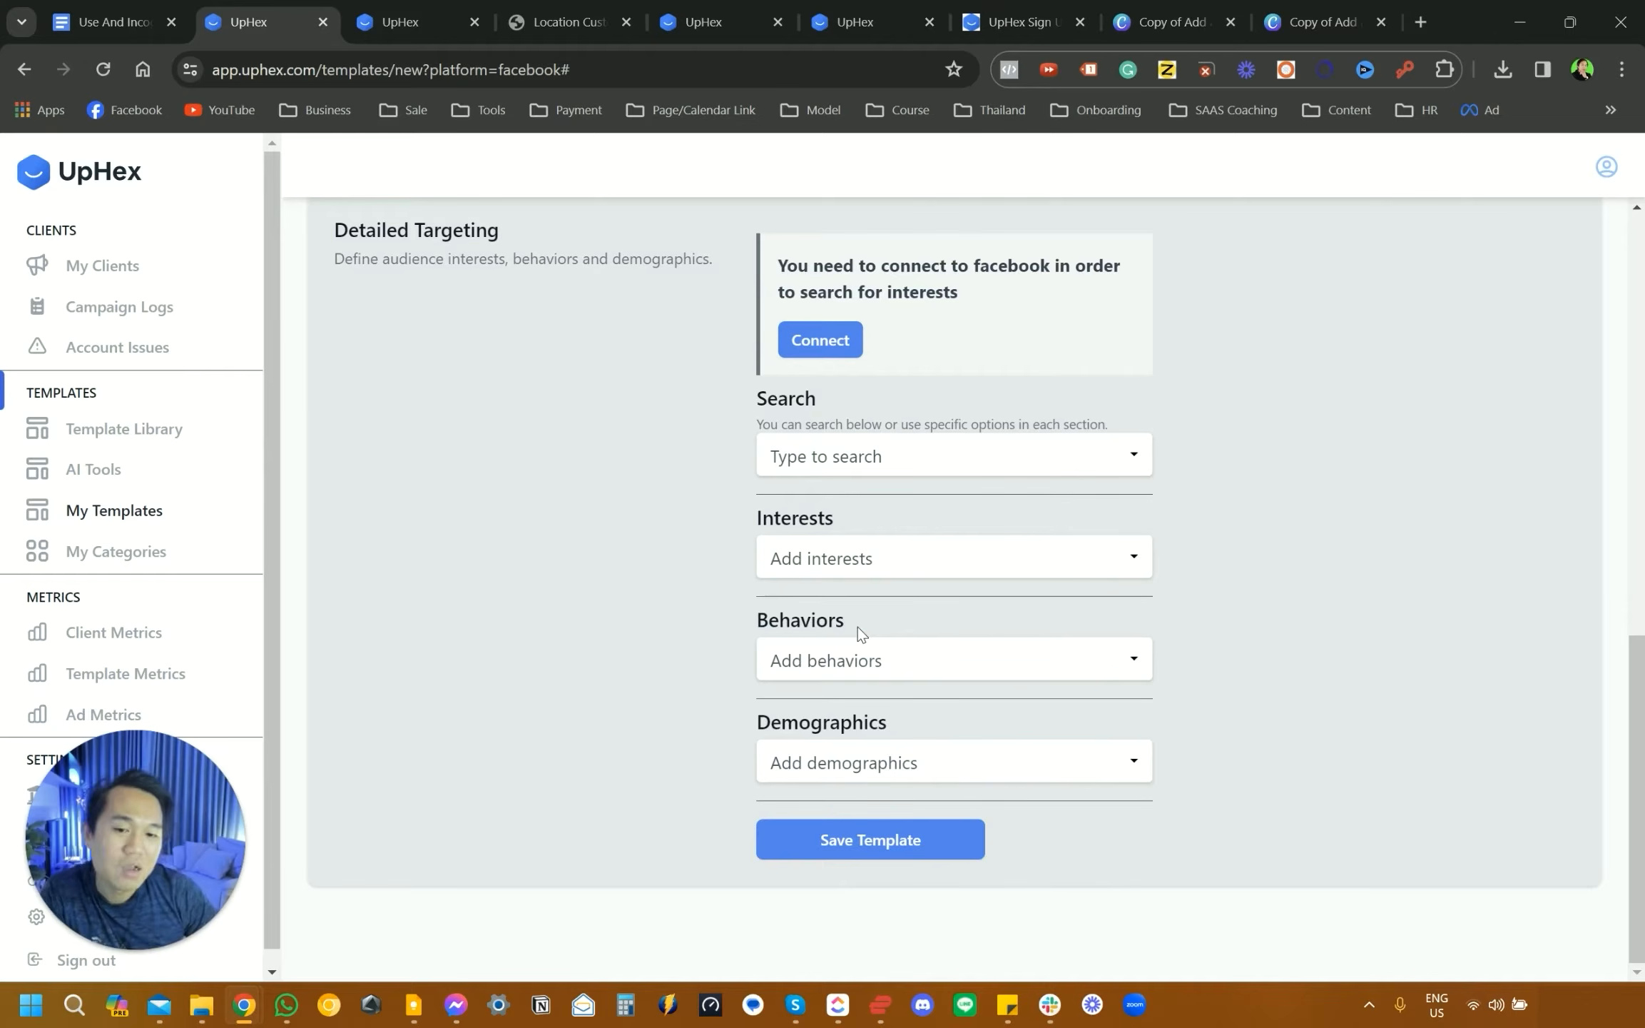
click(871, 842)
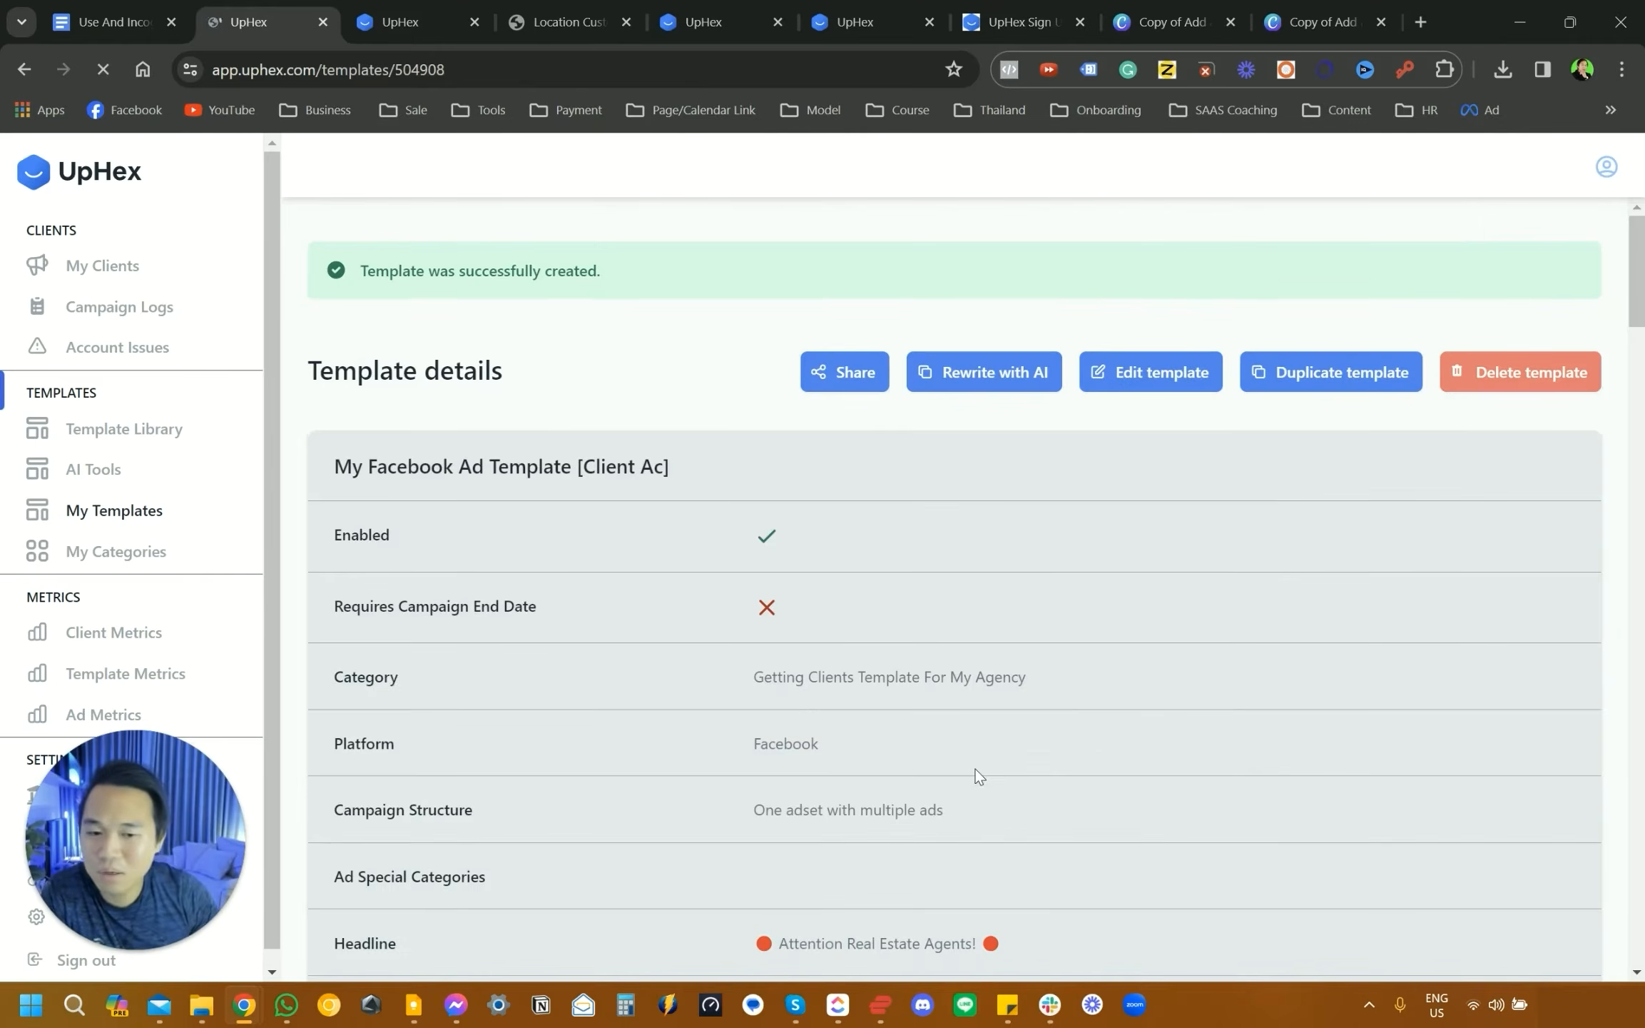
scroll(842, 722, down, 5)
scroll(841, 722, down, 3)
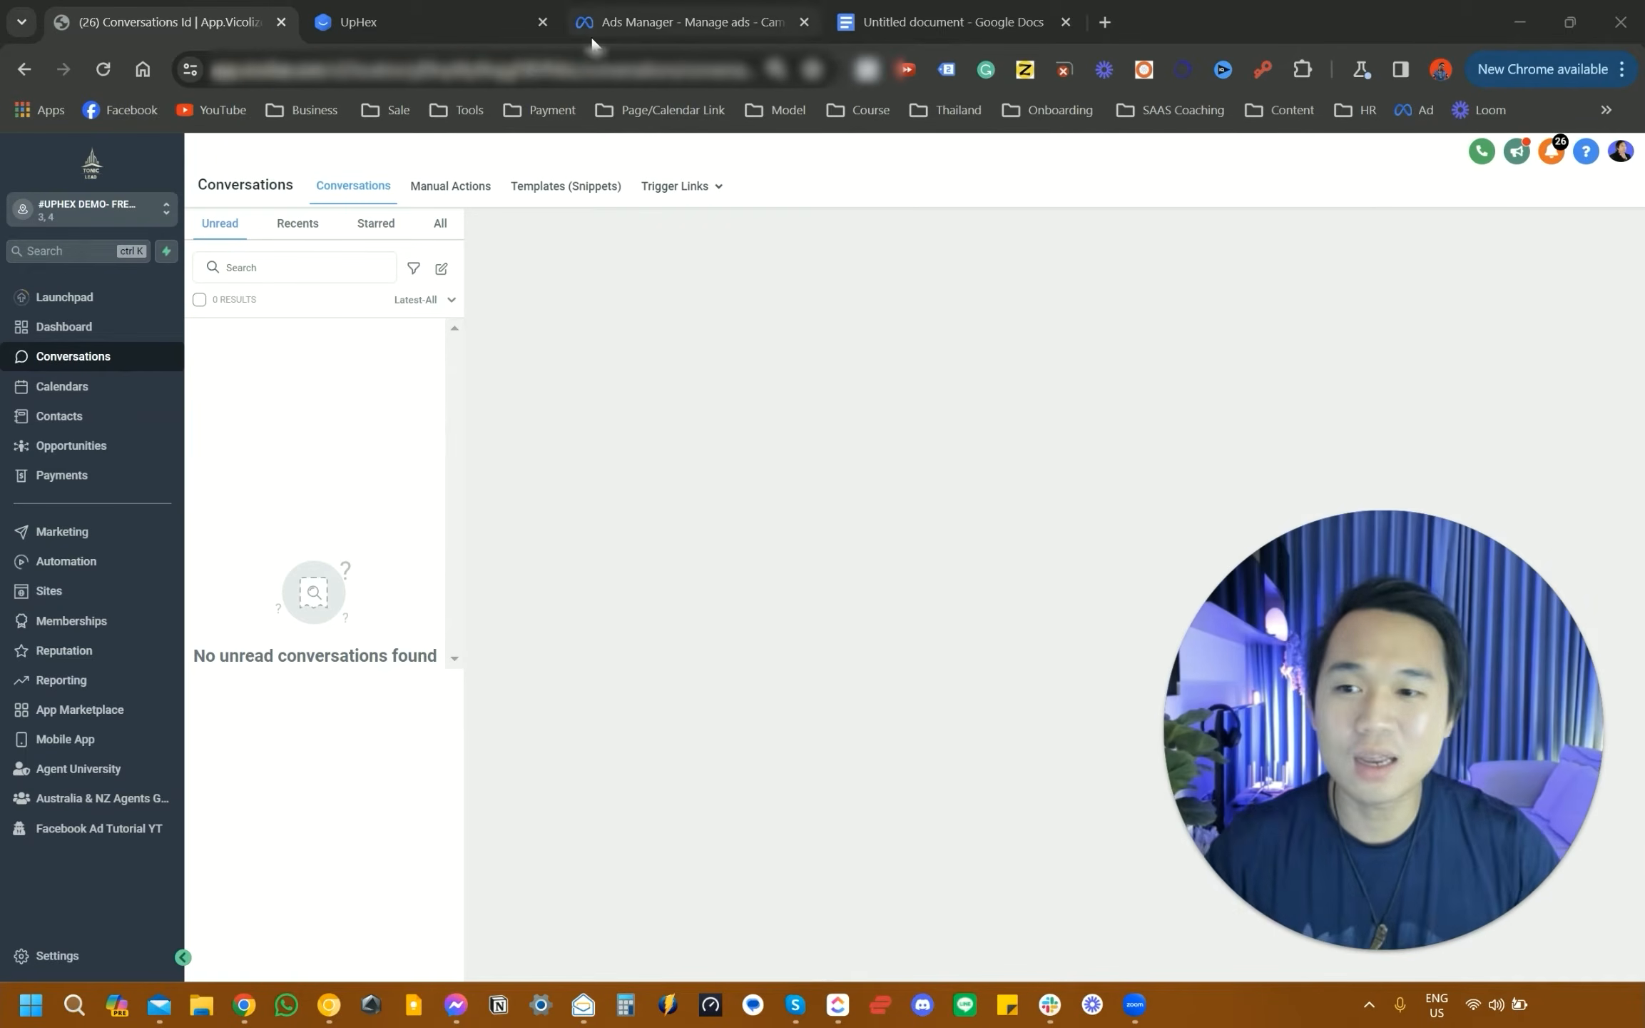
- Look at the UpHex client list and the campaigns in Ads Manager, and return to the HighLevel sub-account
click(421, 11)
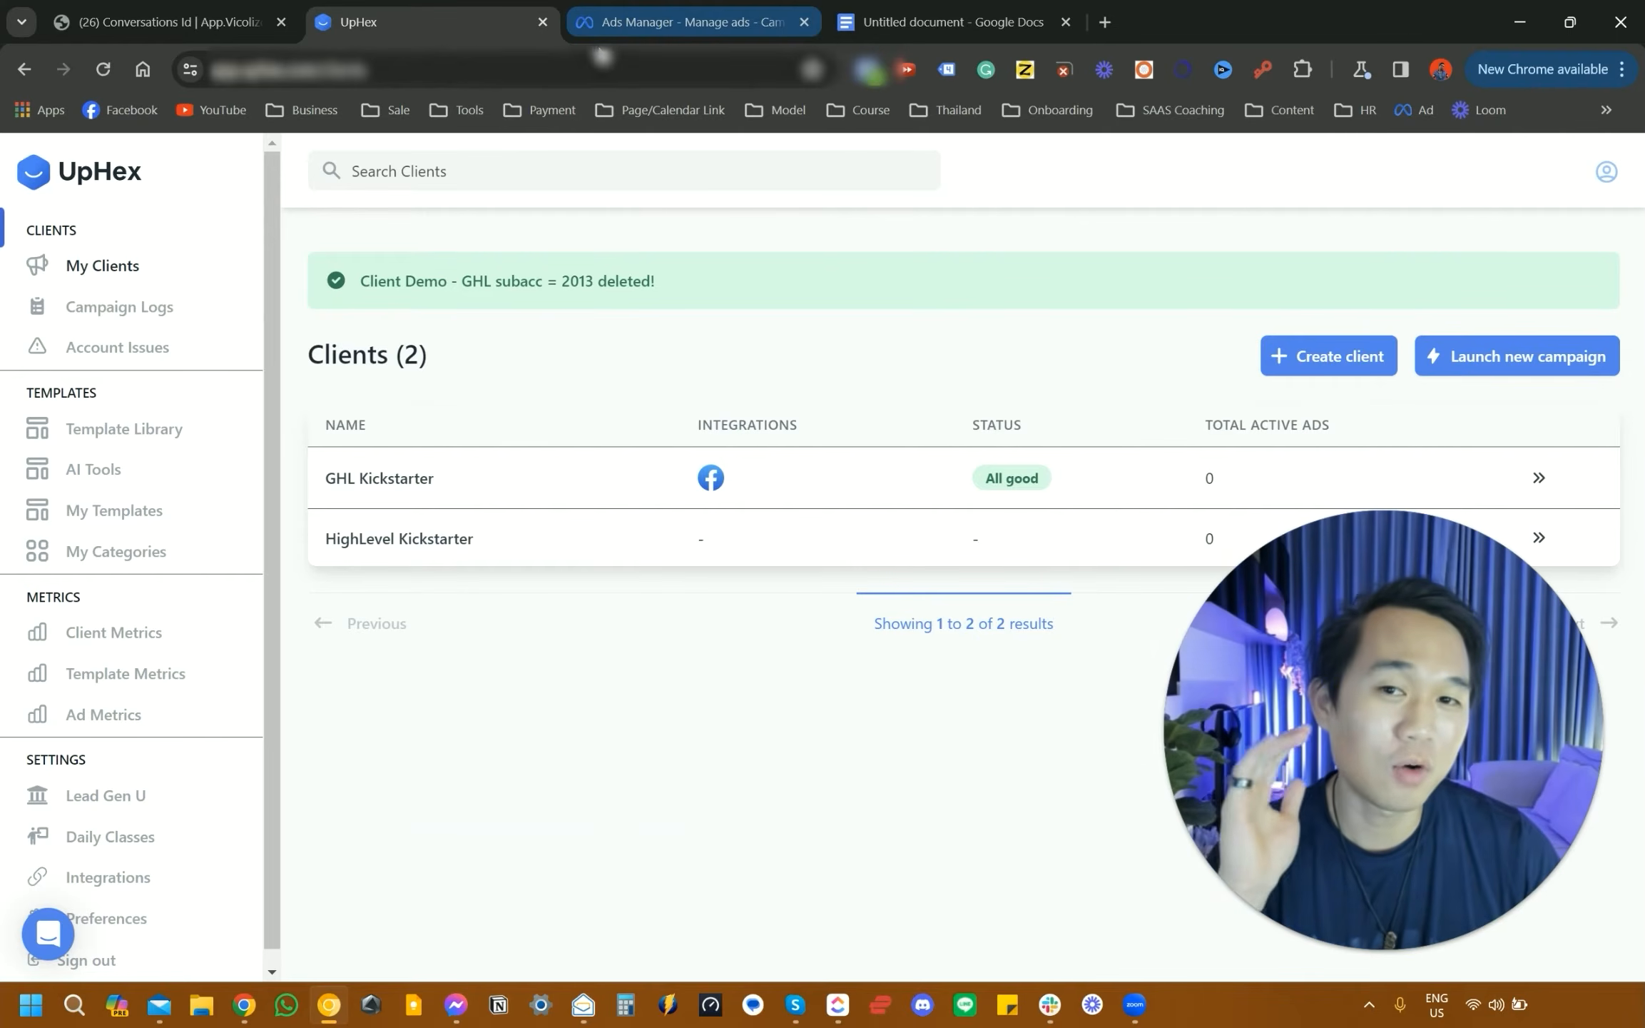
click(623, 19)
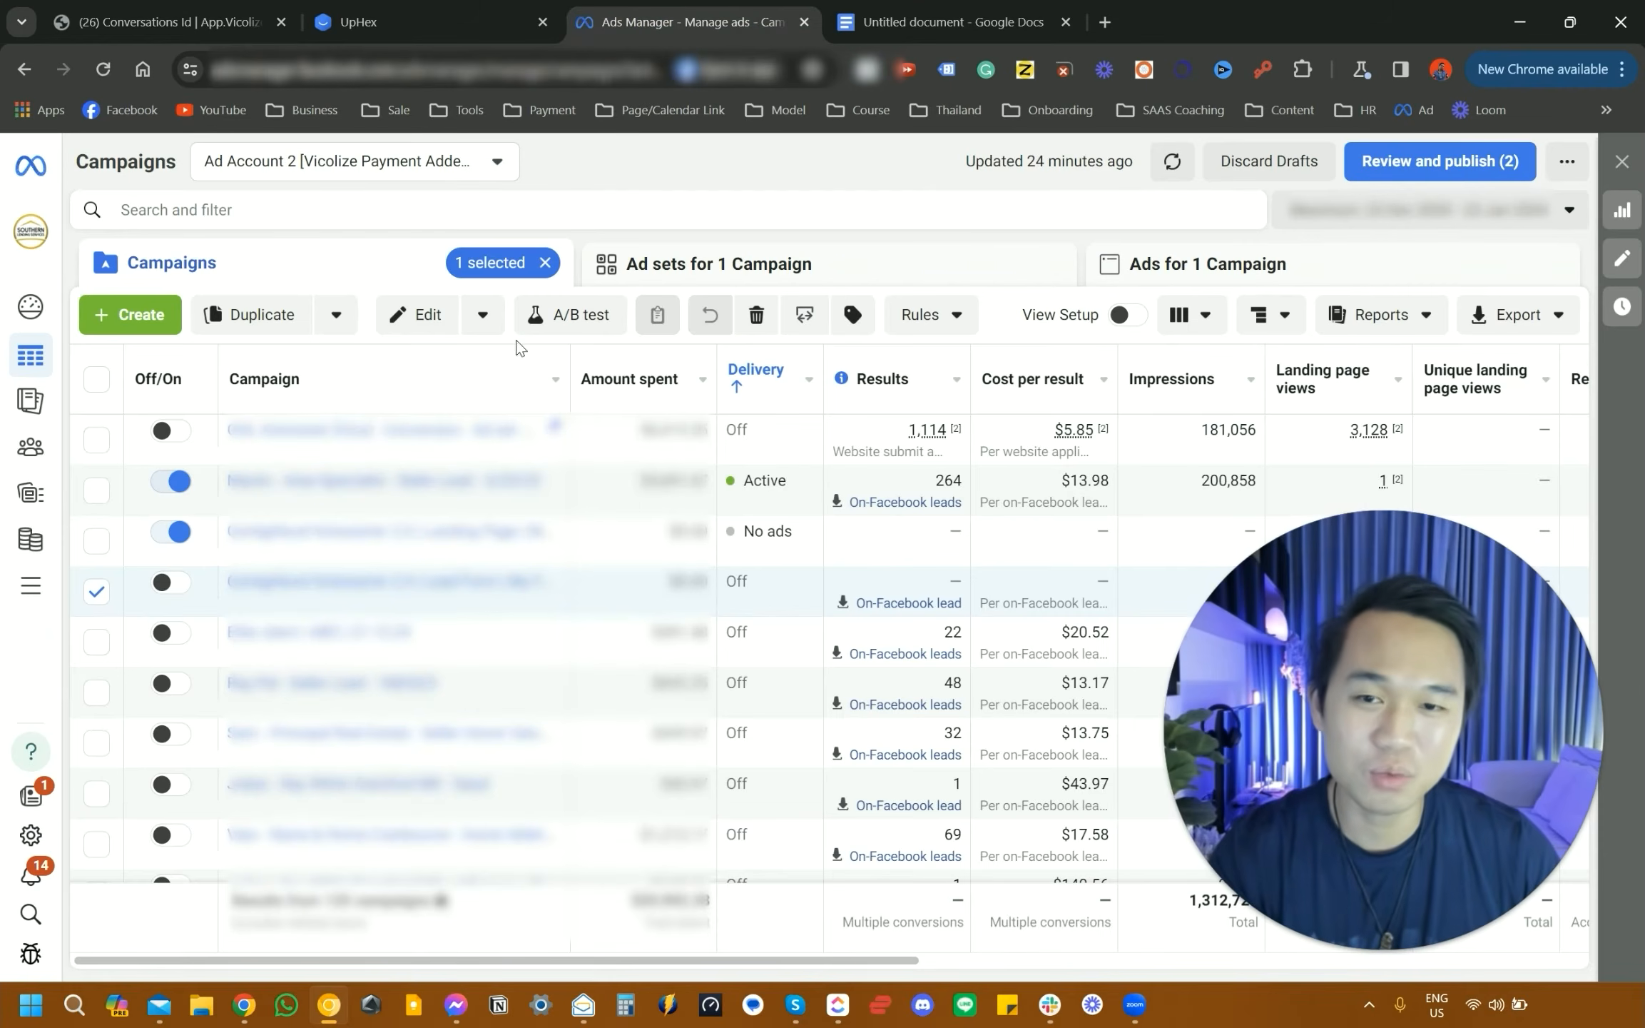
click(242, 5)
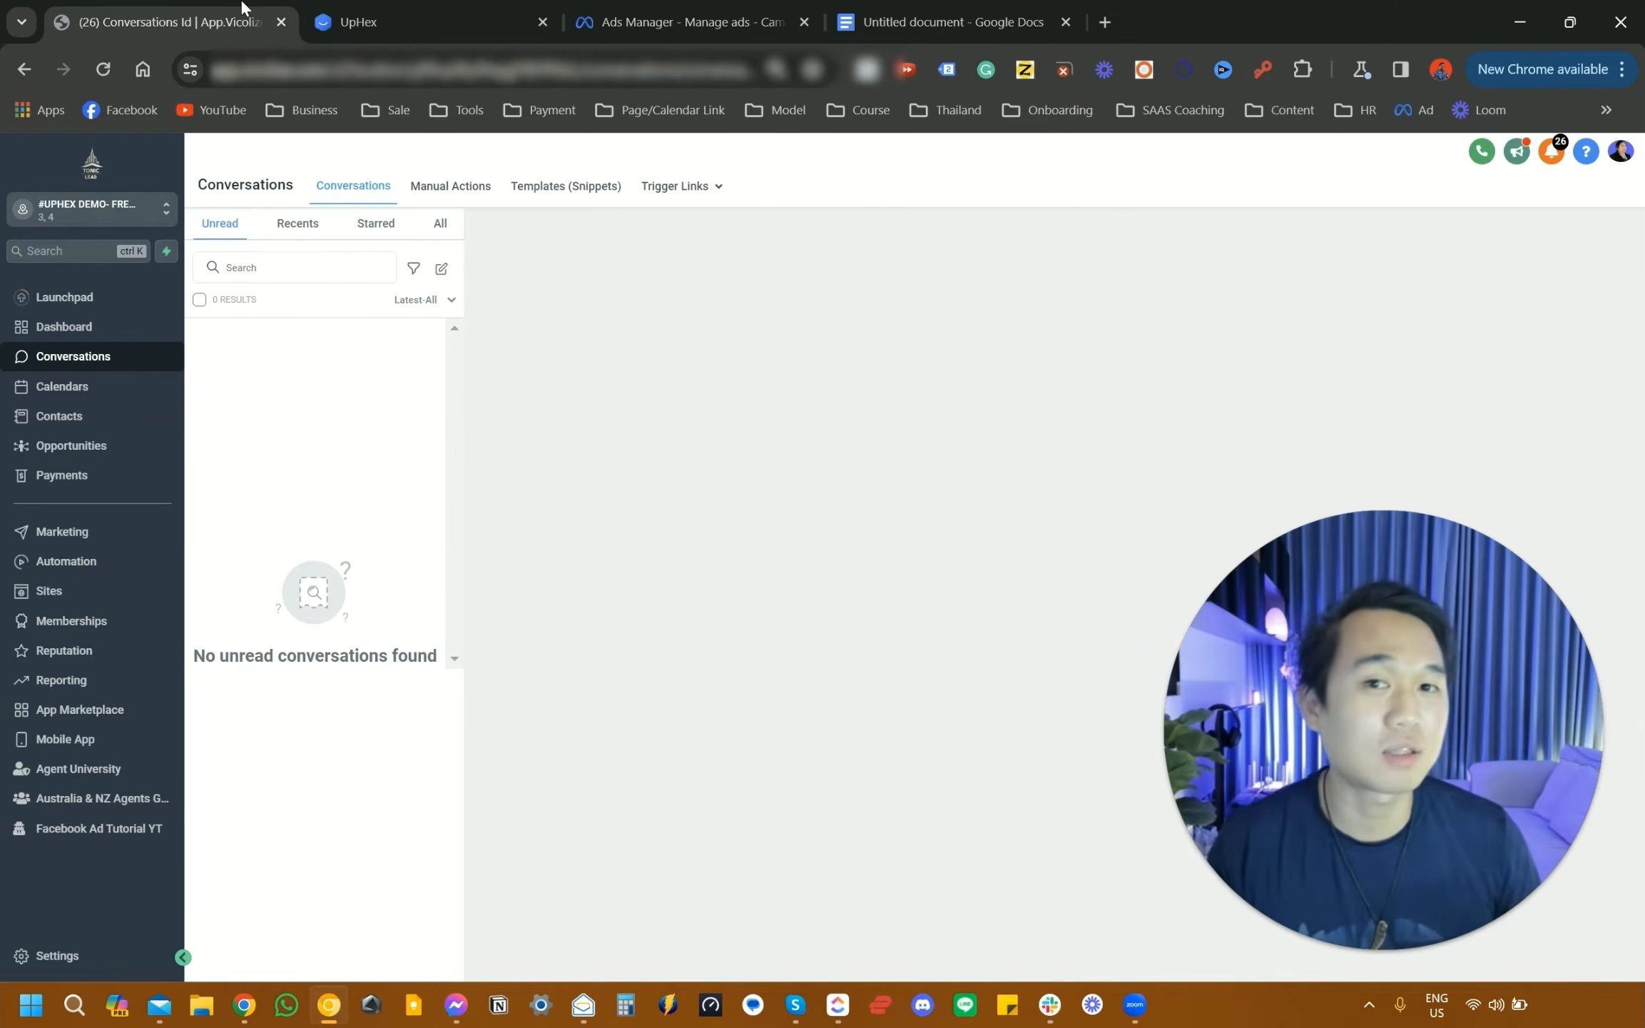
click(46, 334)
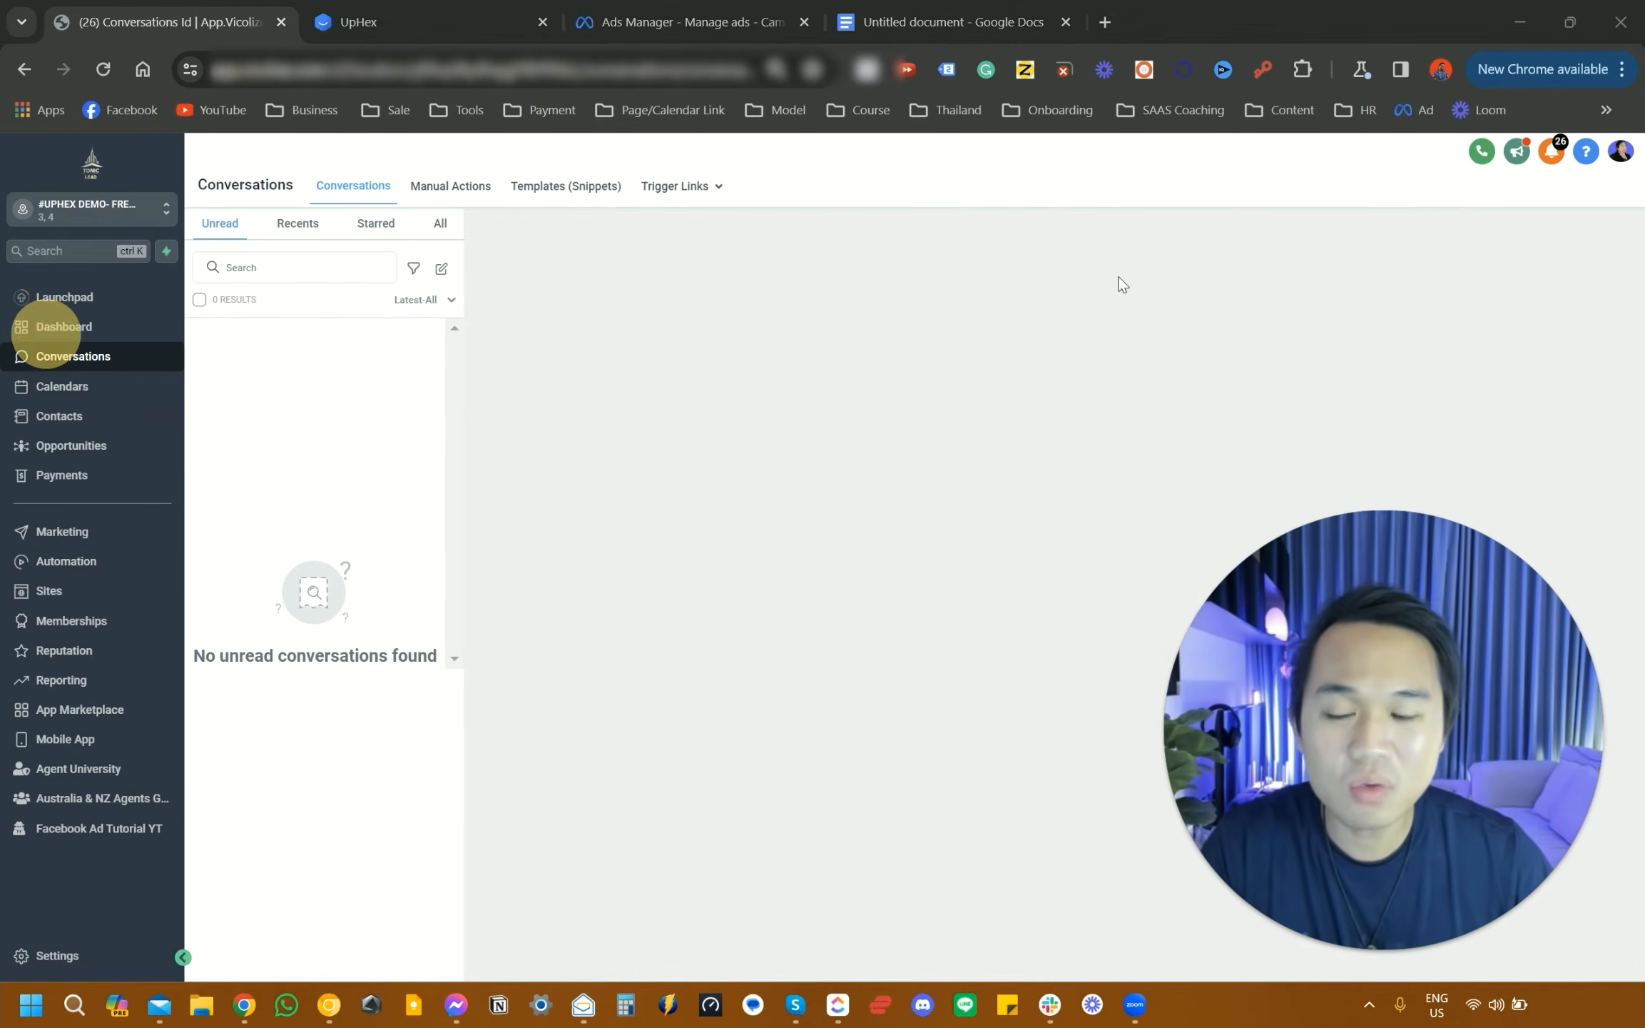
click(1119, 275)
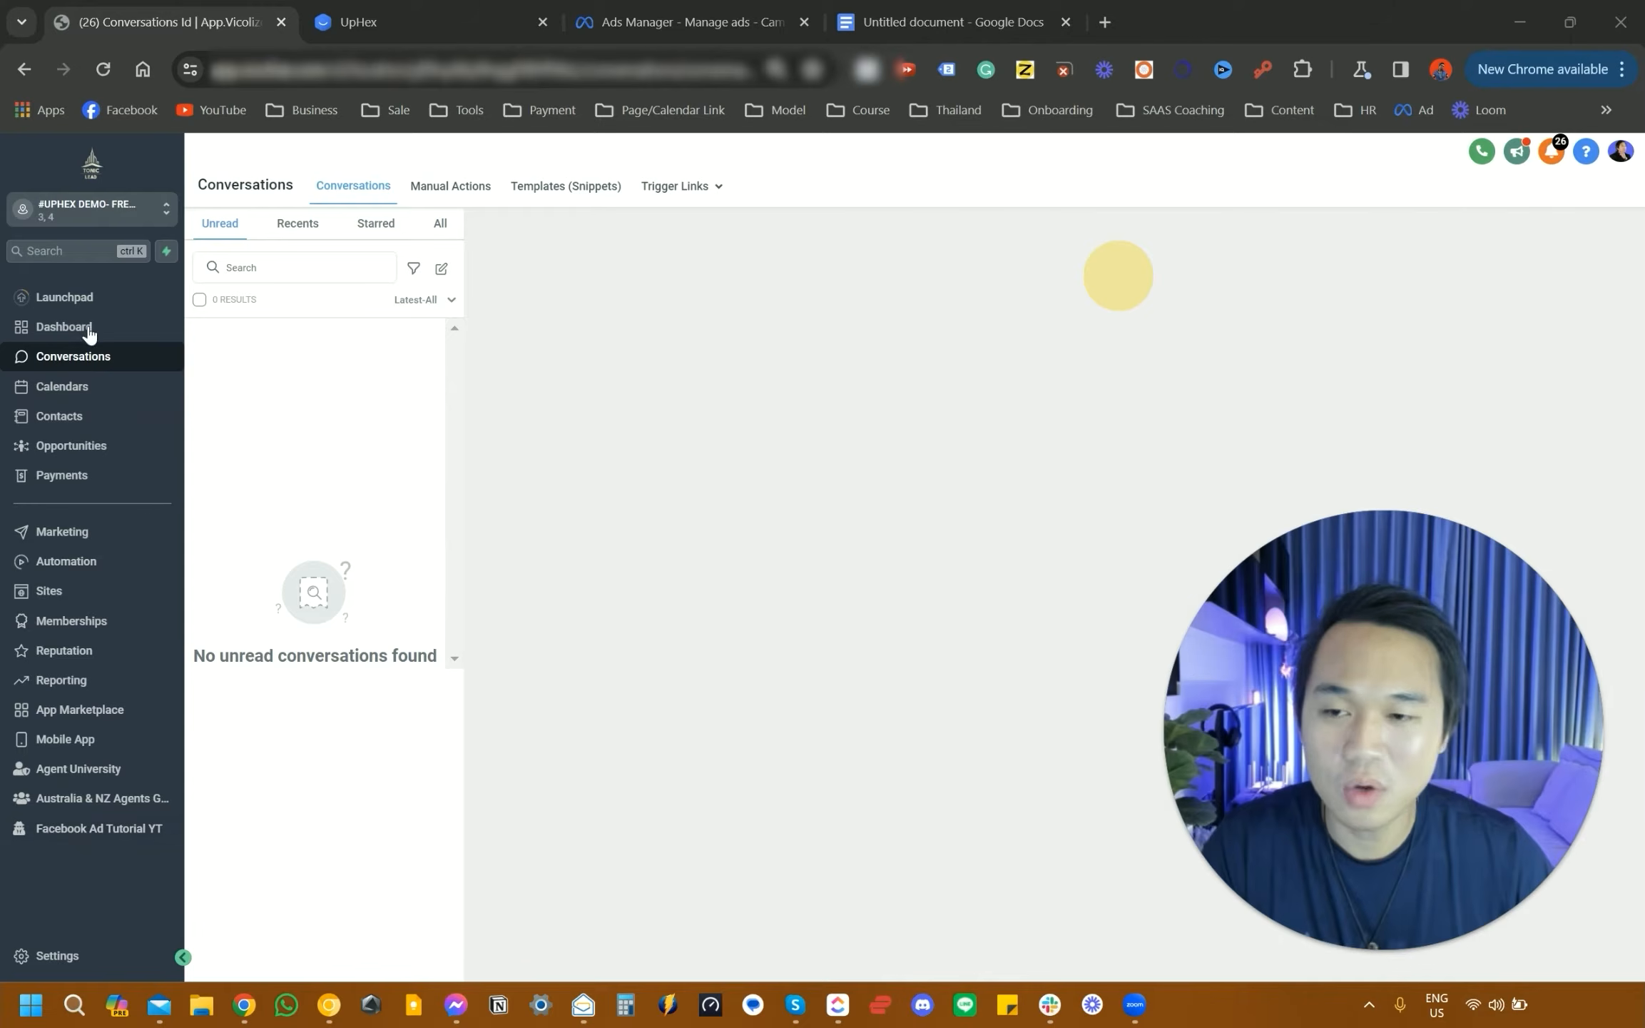
- Open Facebook Ad Tutorial YT in the sub-account, submit the business name "Youtube Tutorial" and connect the Facebook account
click(86, 831)
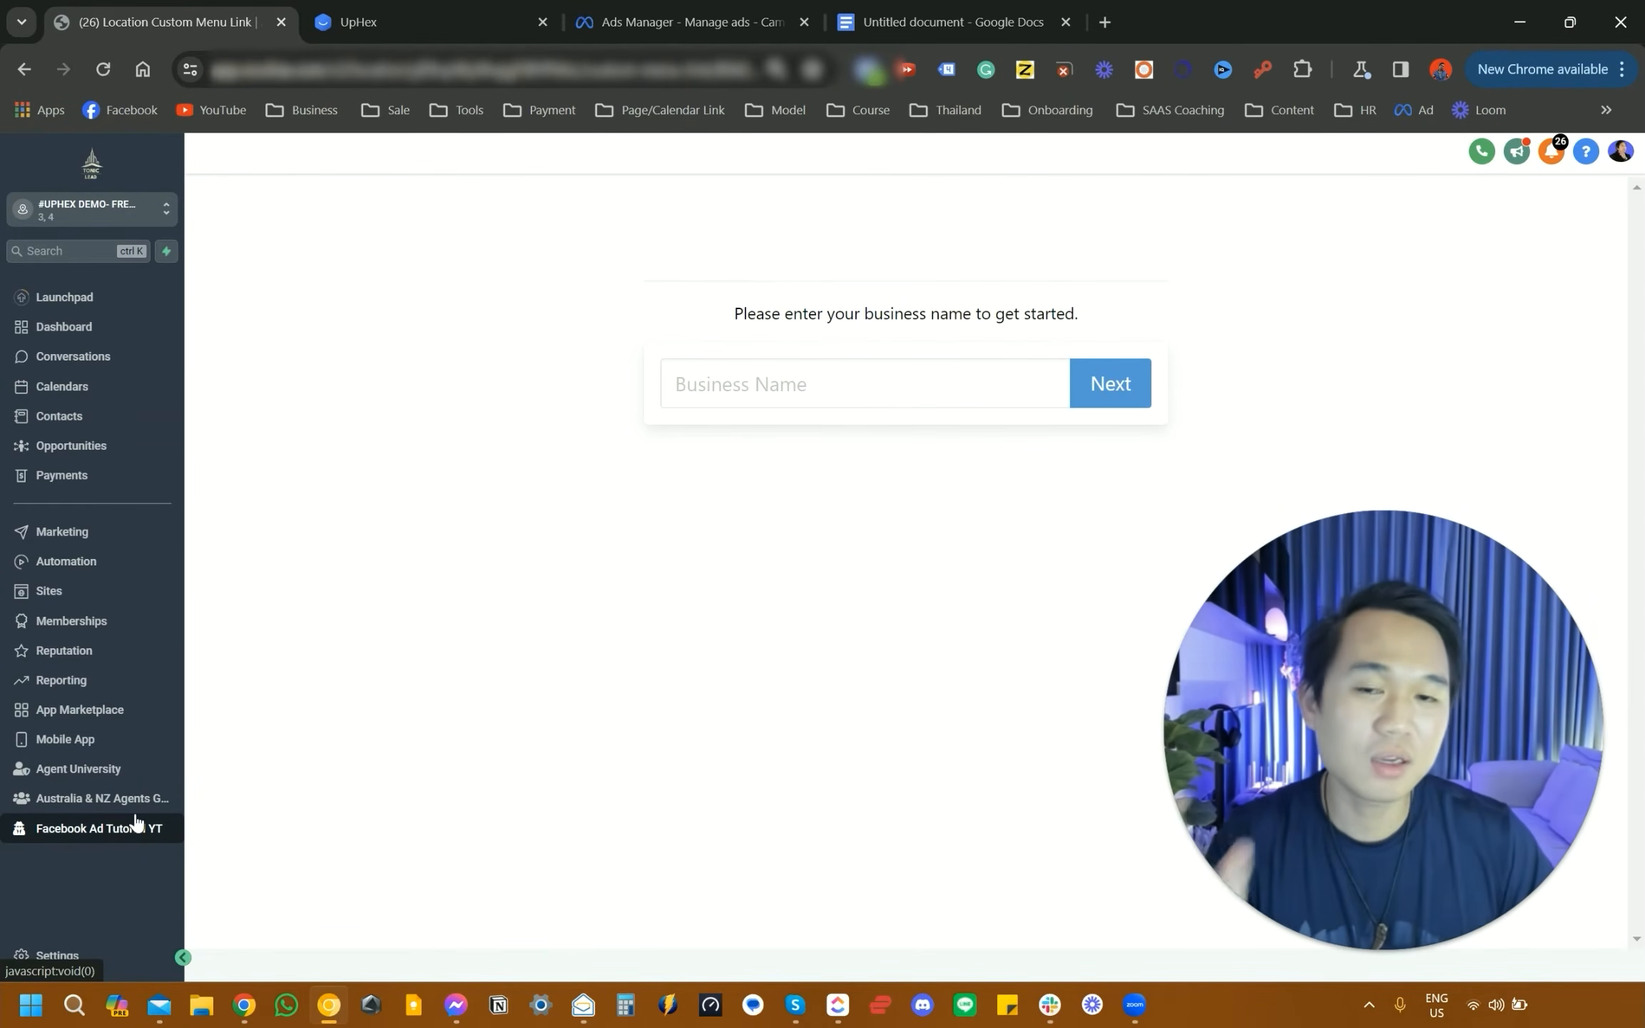
click(756, 385)
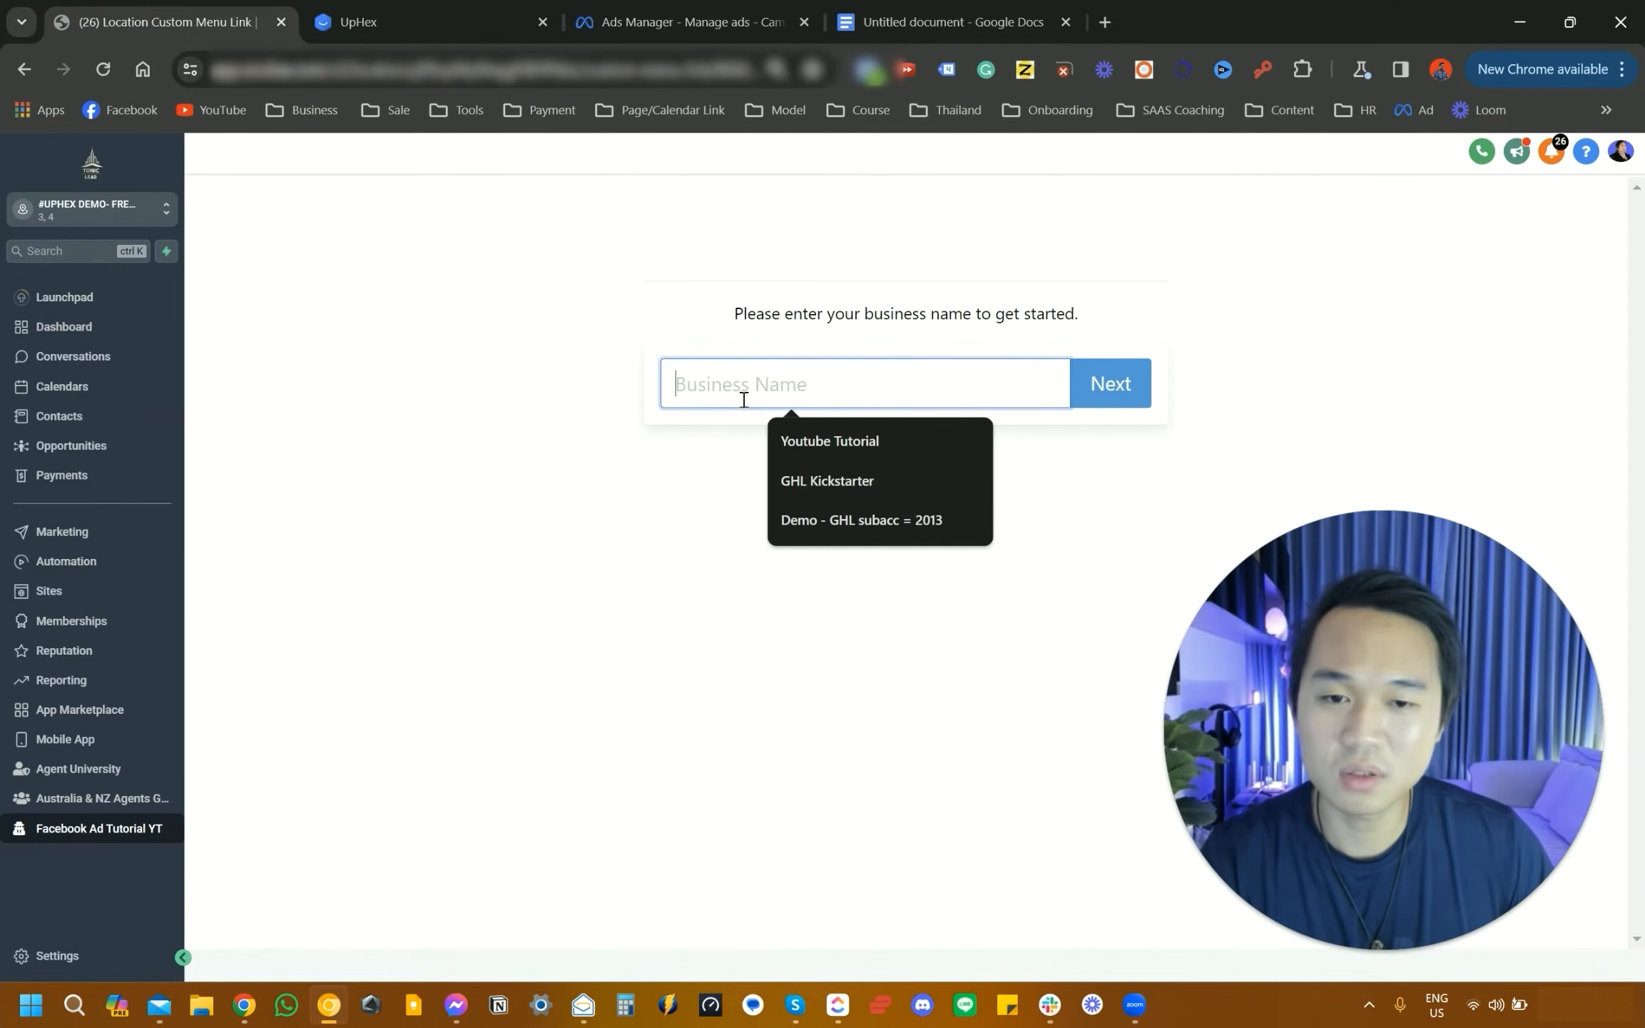
click(815, 439)
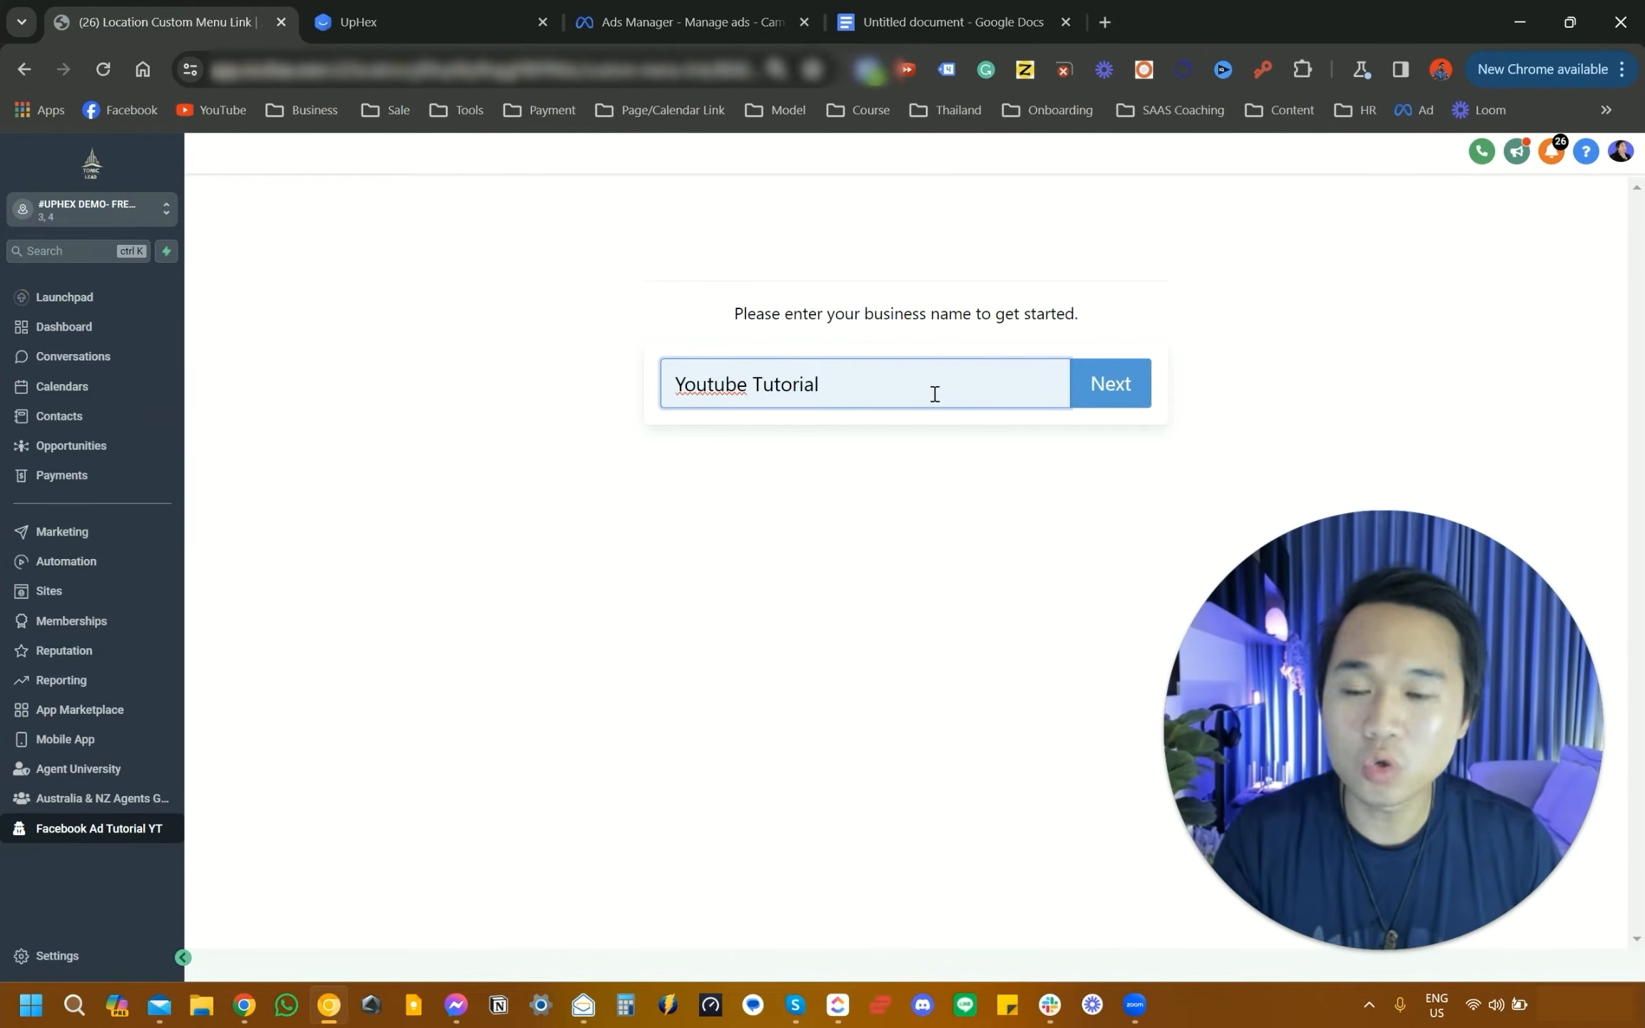
click(1078, 394)
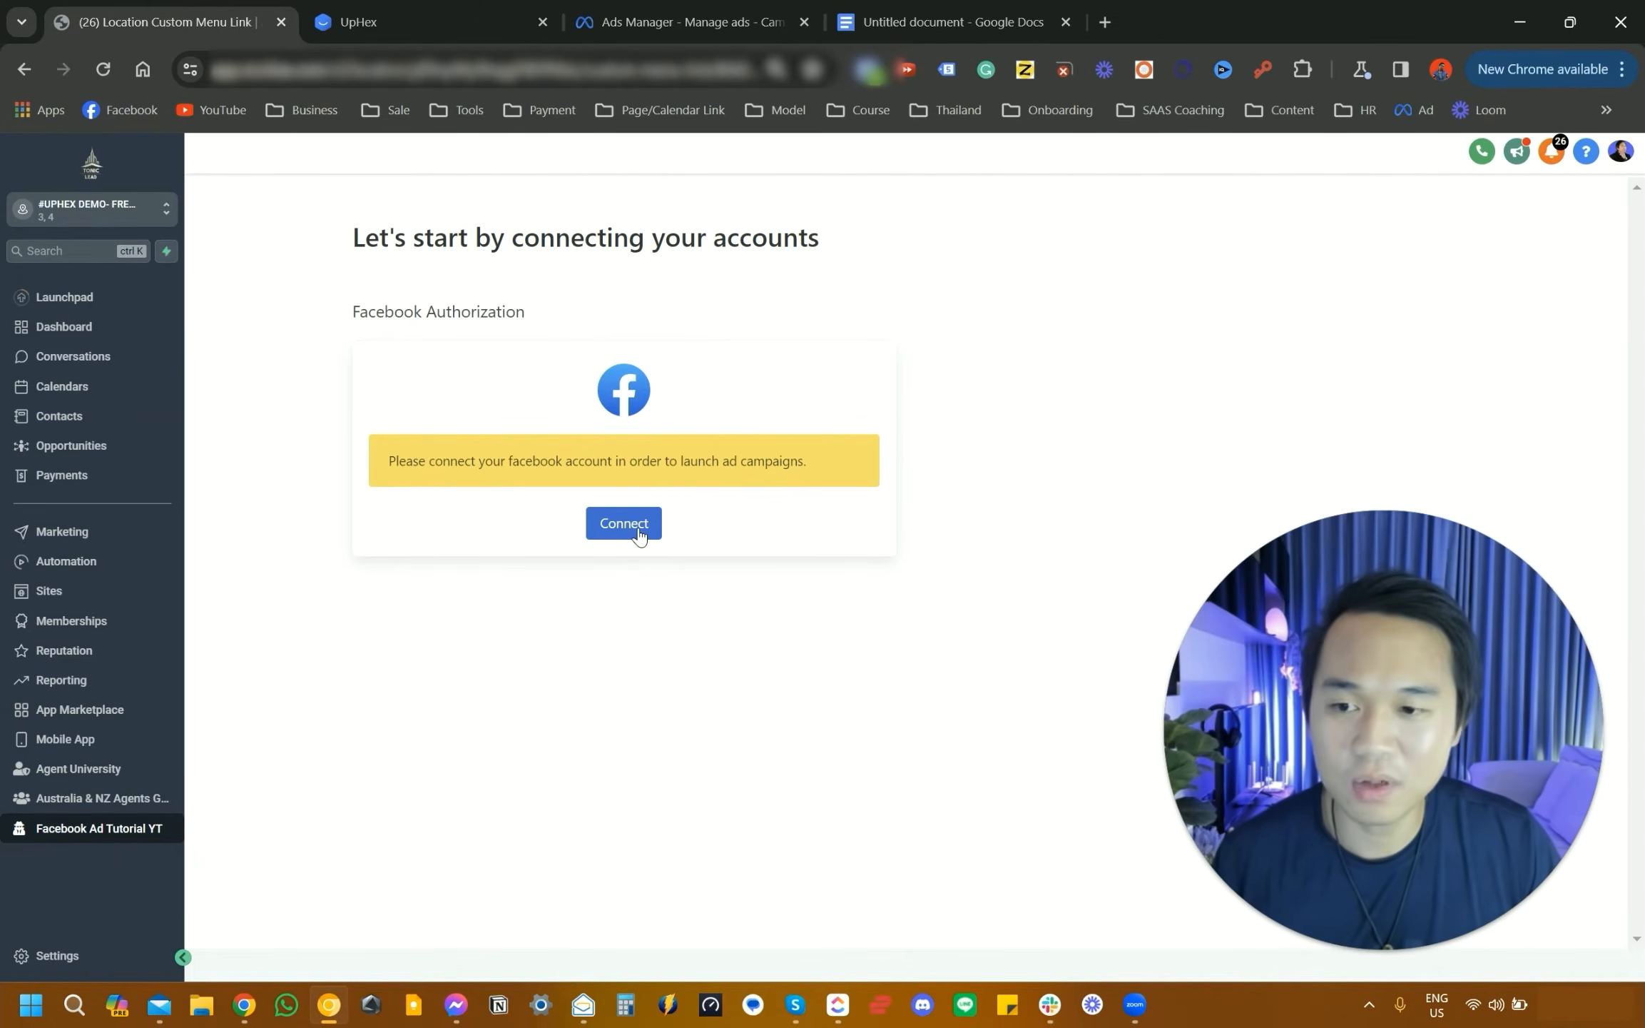
click(639, 536)
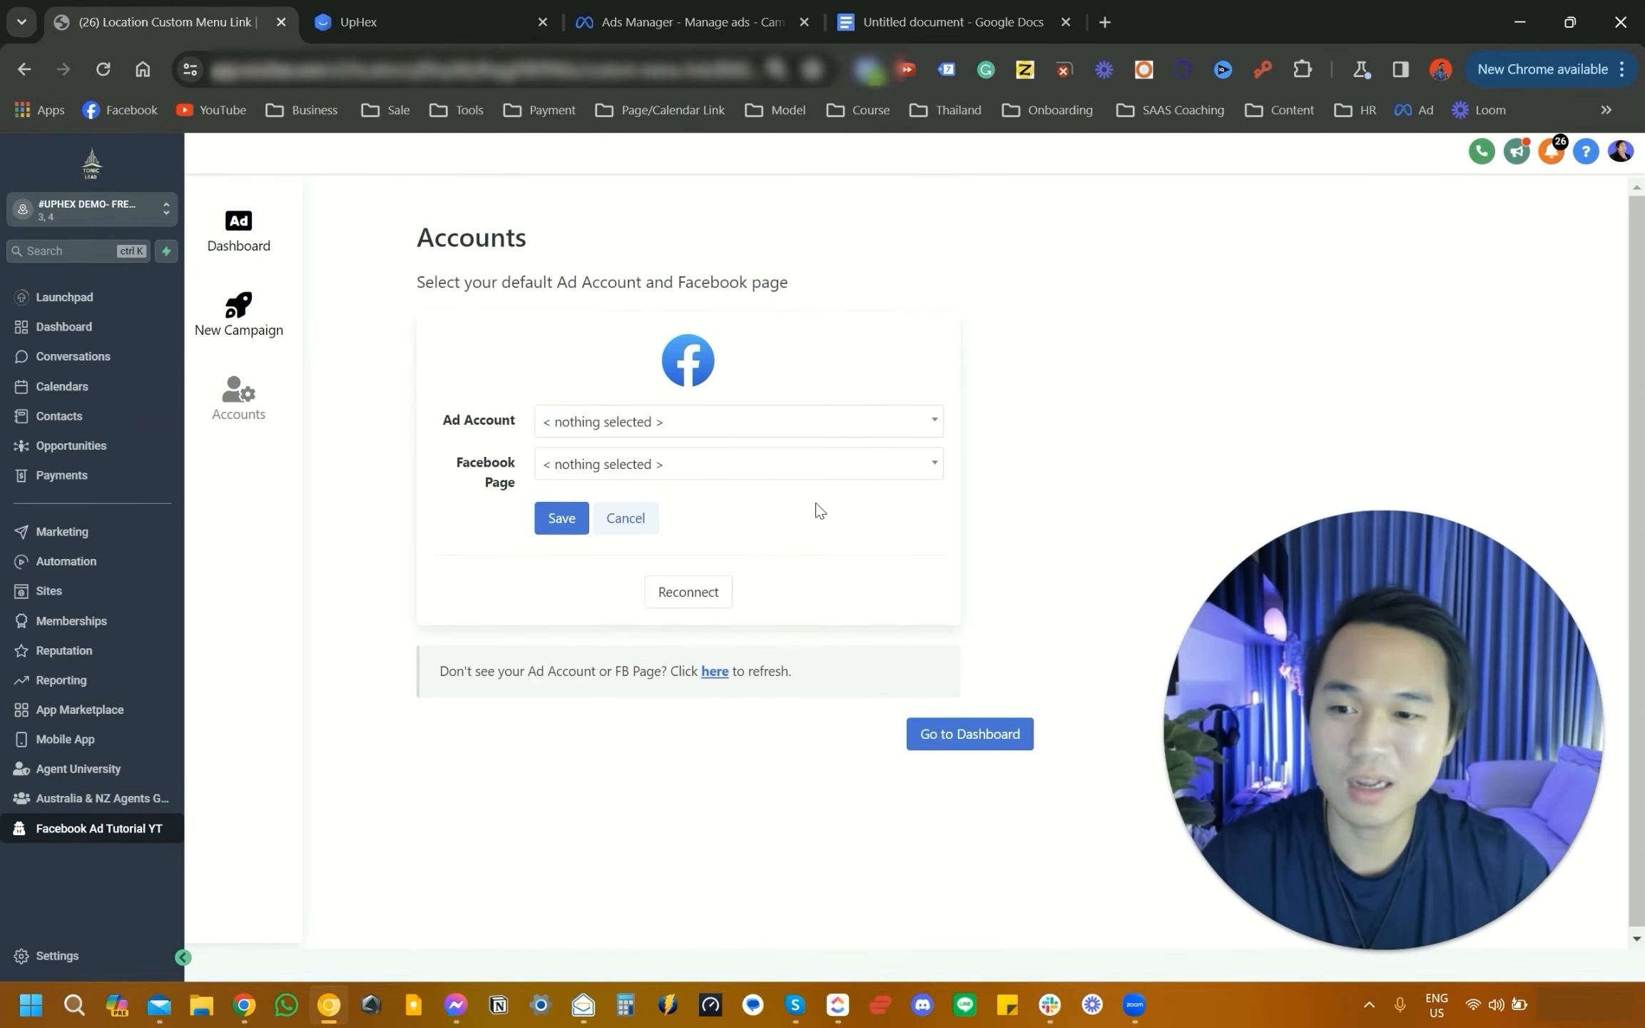
- Save Ad Account 2 and the GoHighlevel Kickstarter 2.0 page as the default Facebook accounts and go to the ad dashboard
click(710, 432)
click(691, 552)
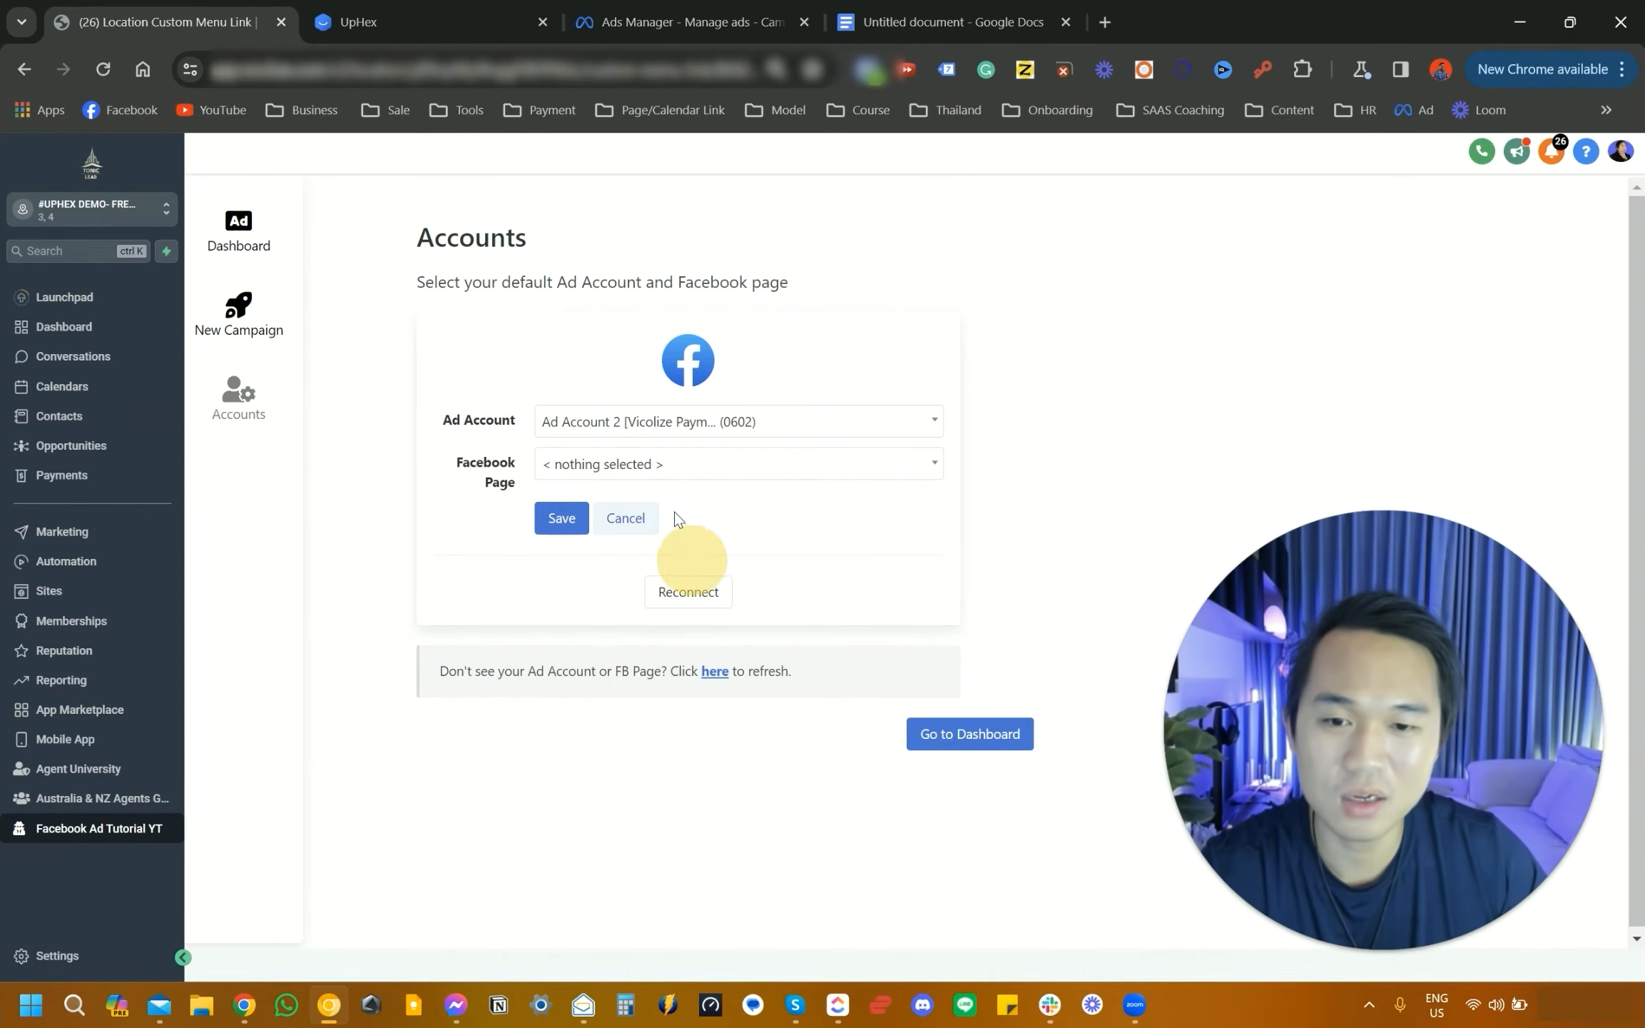
click(672, 462)
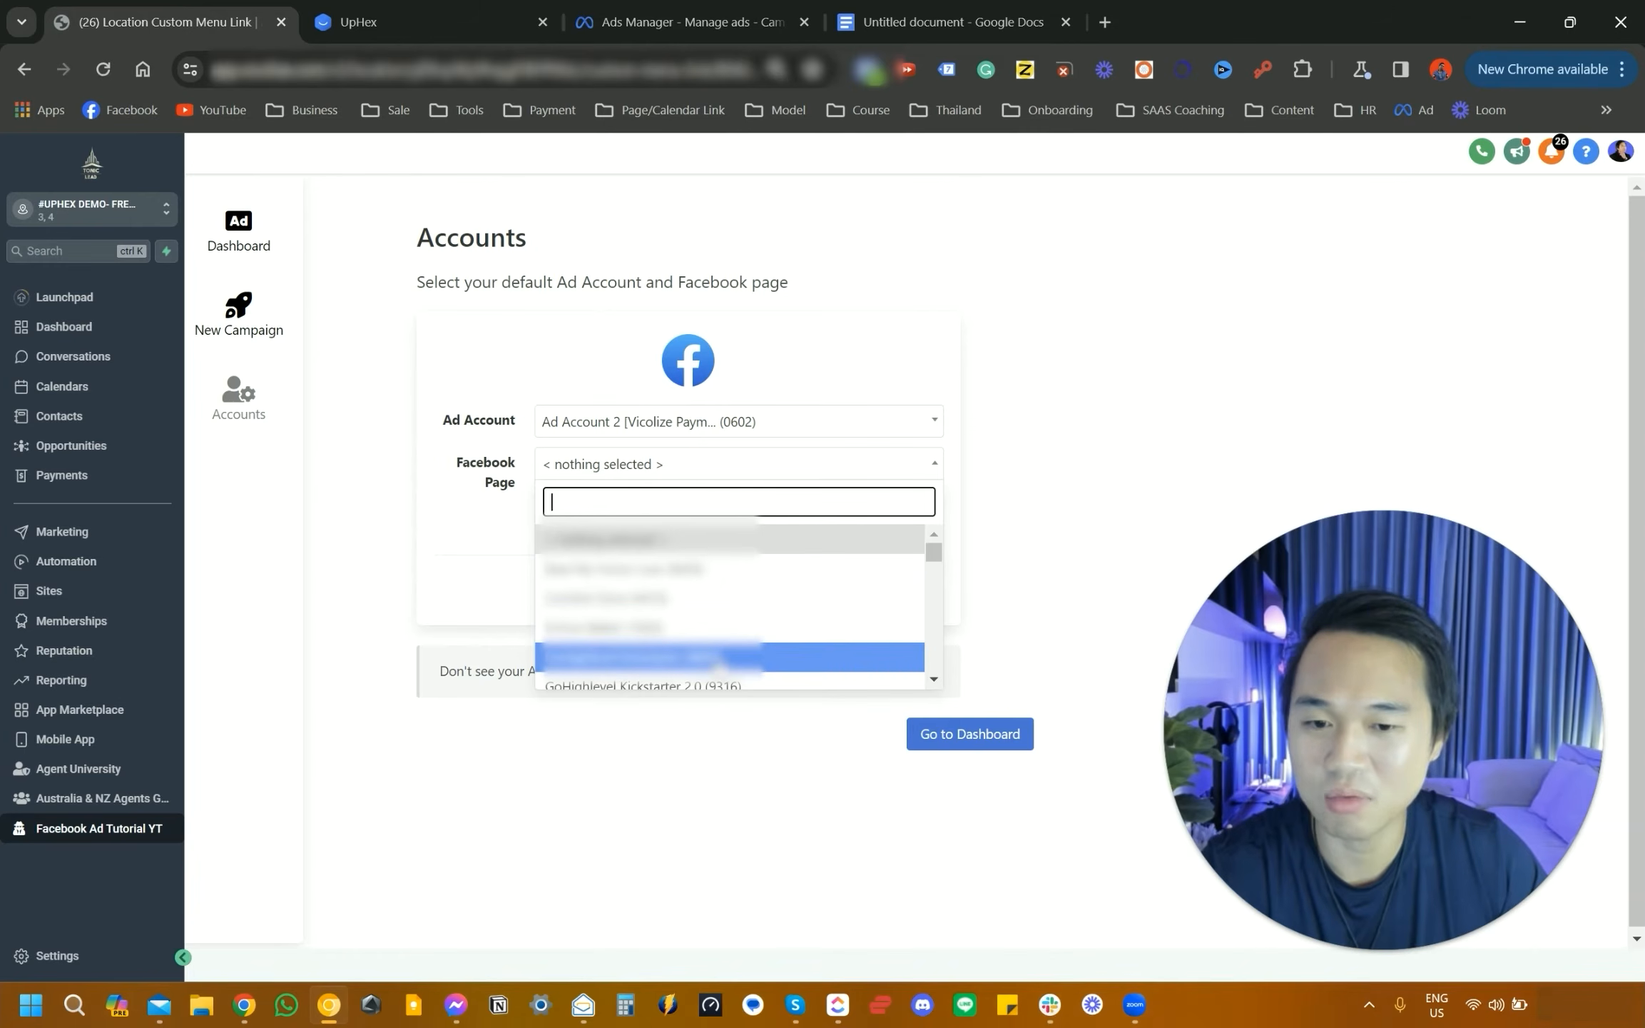
click(705, 684)
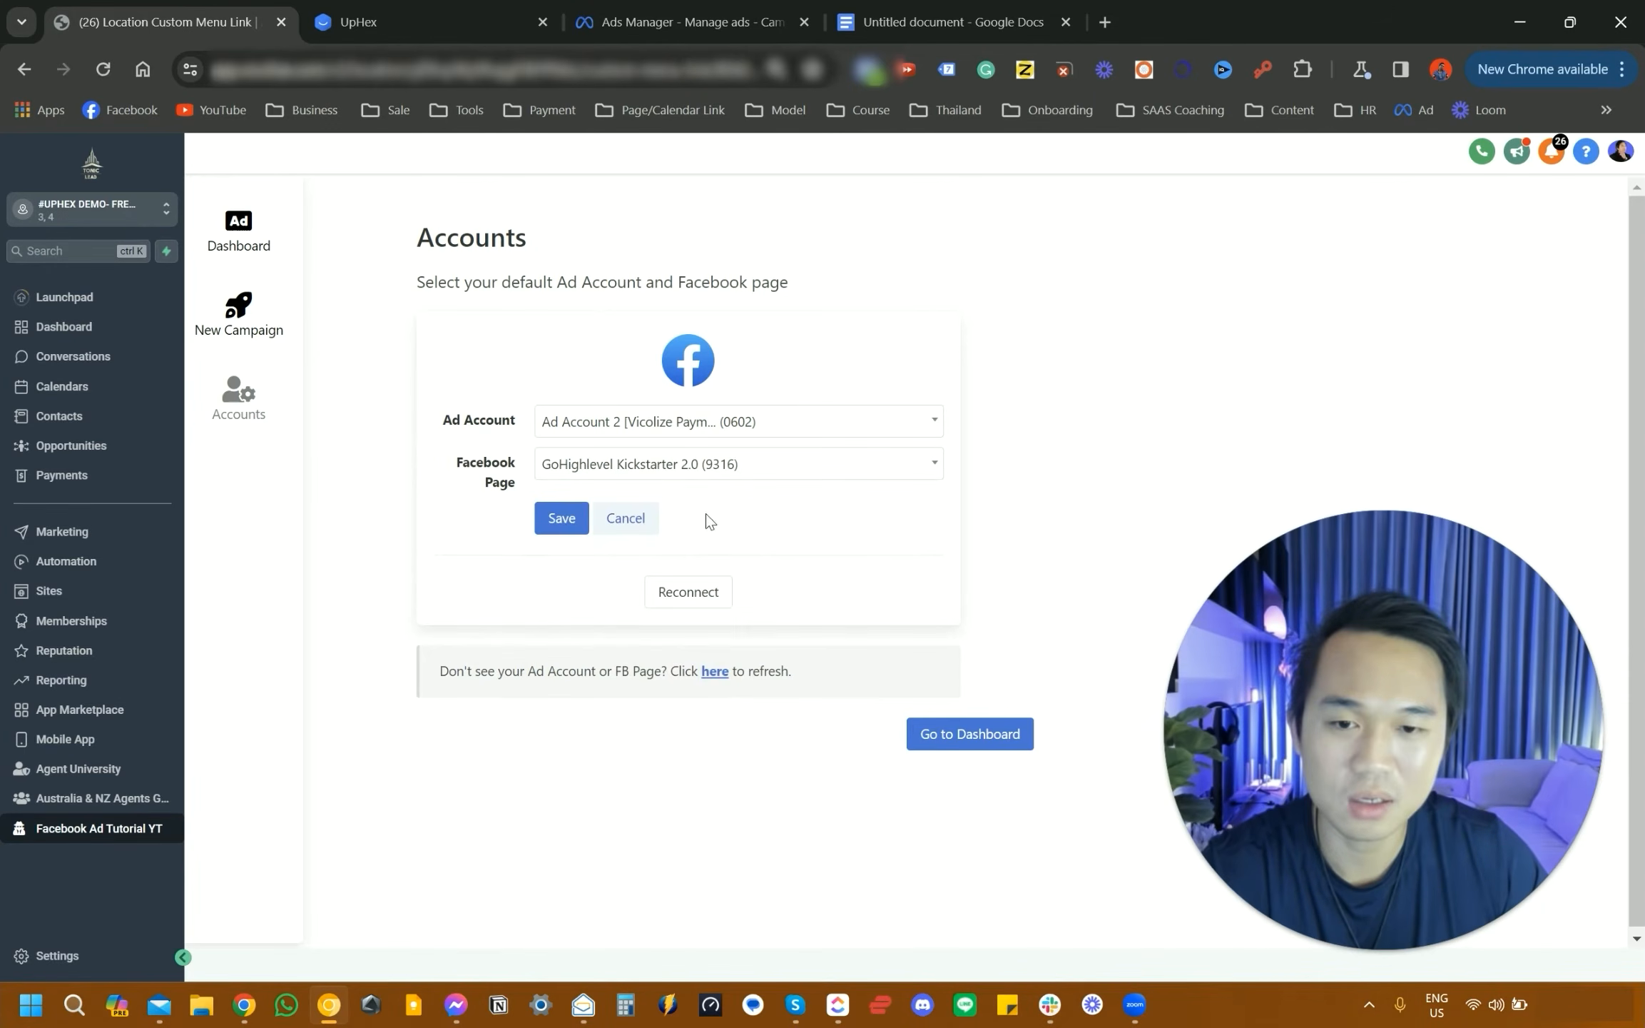
click(569, 517)
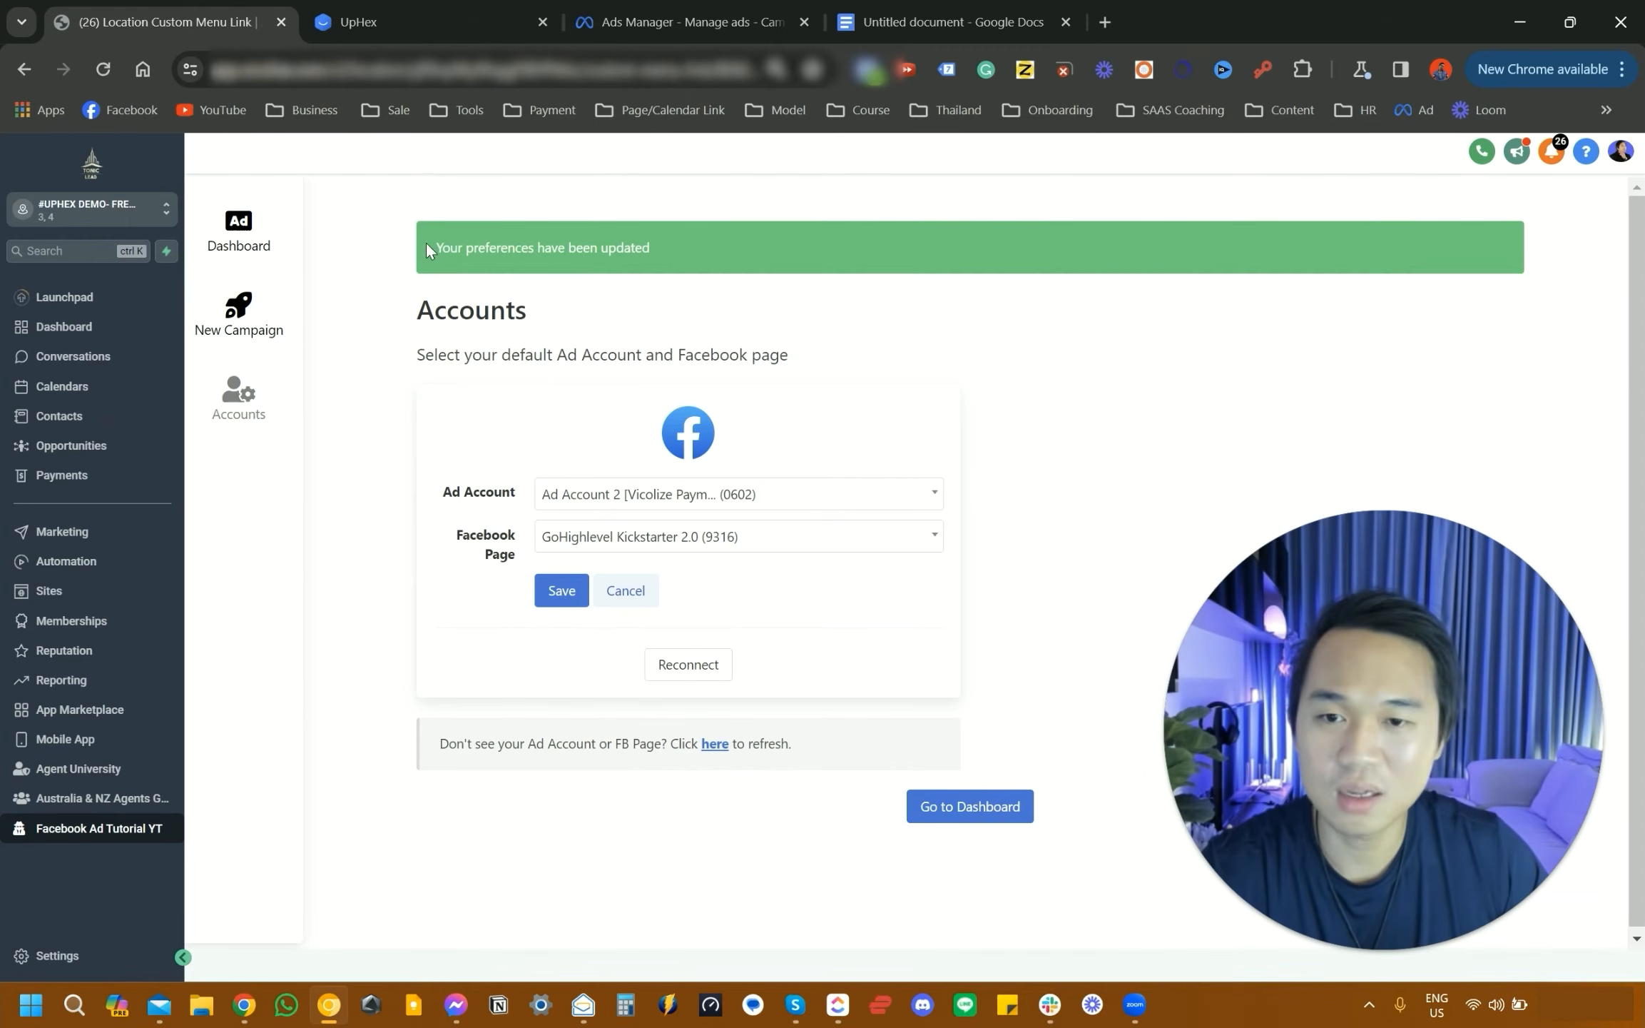
click(942, 805)
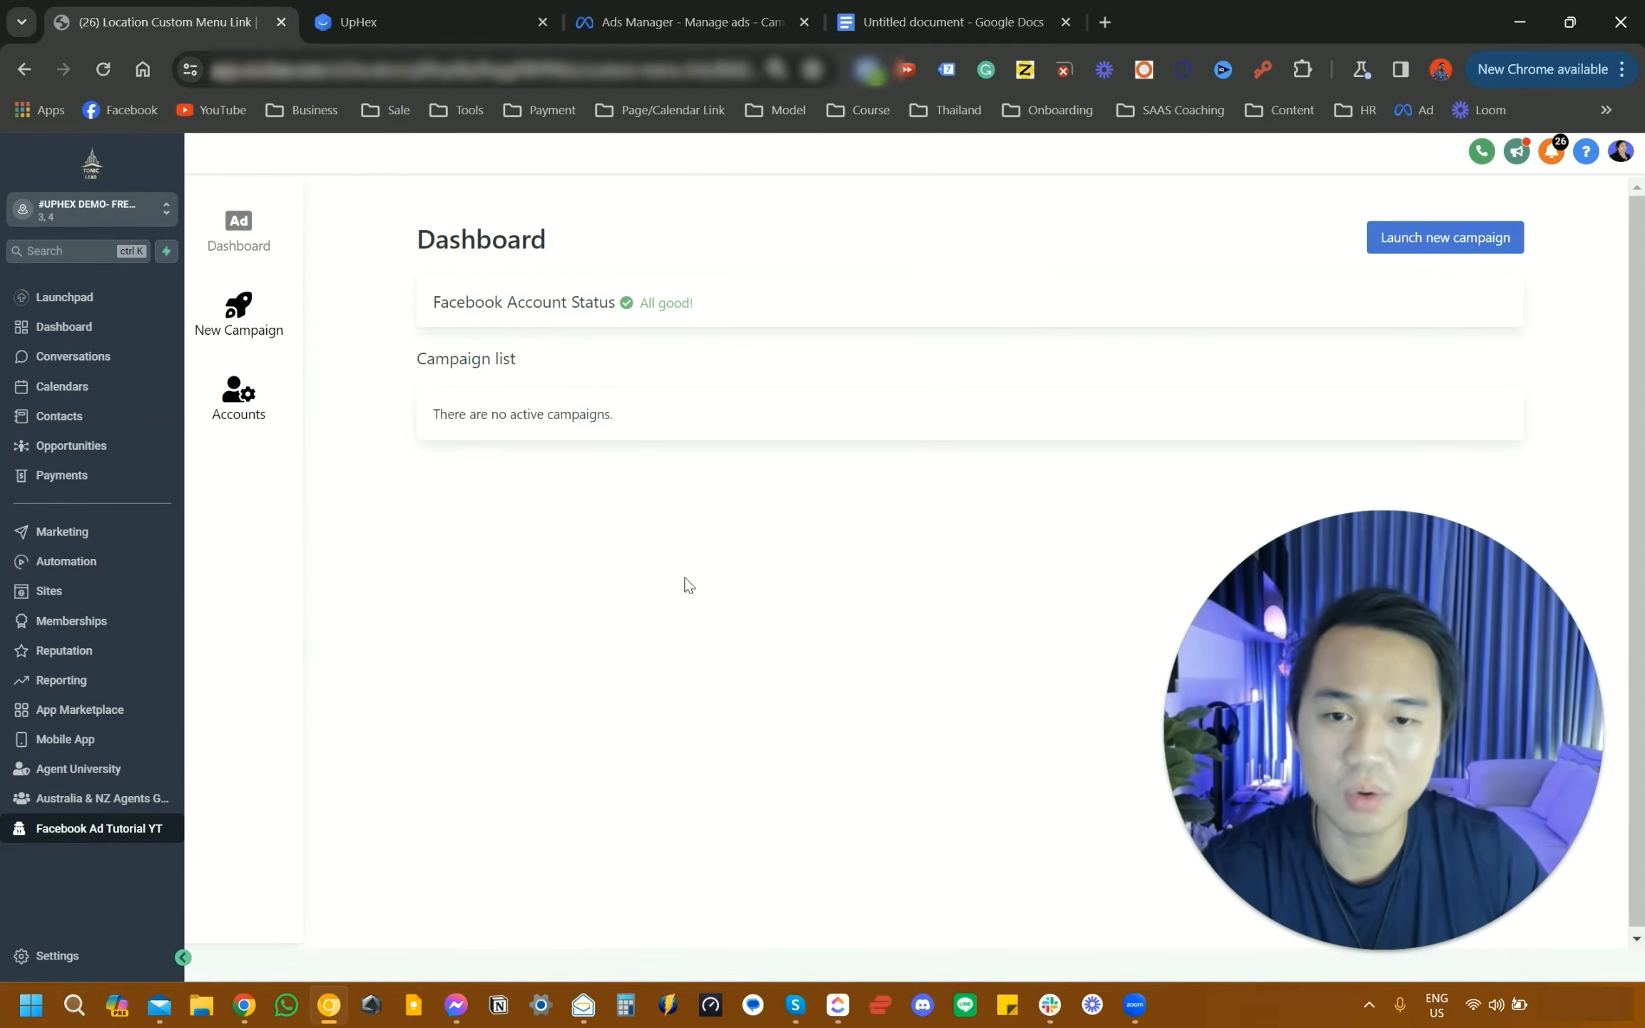
- Check the Facebook account status on the ad dashboard
drag(423, 301, 709, 302)
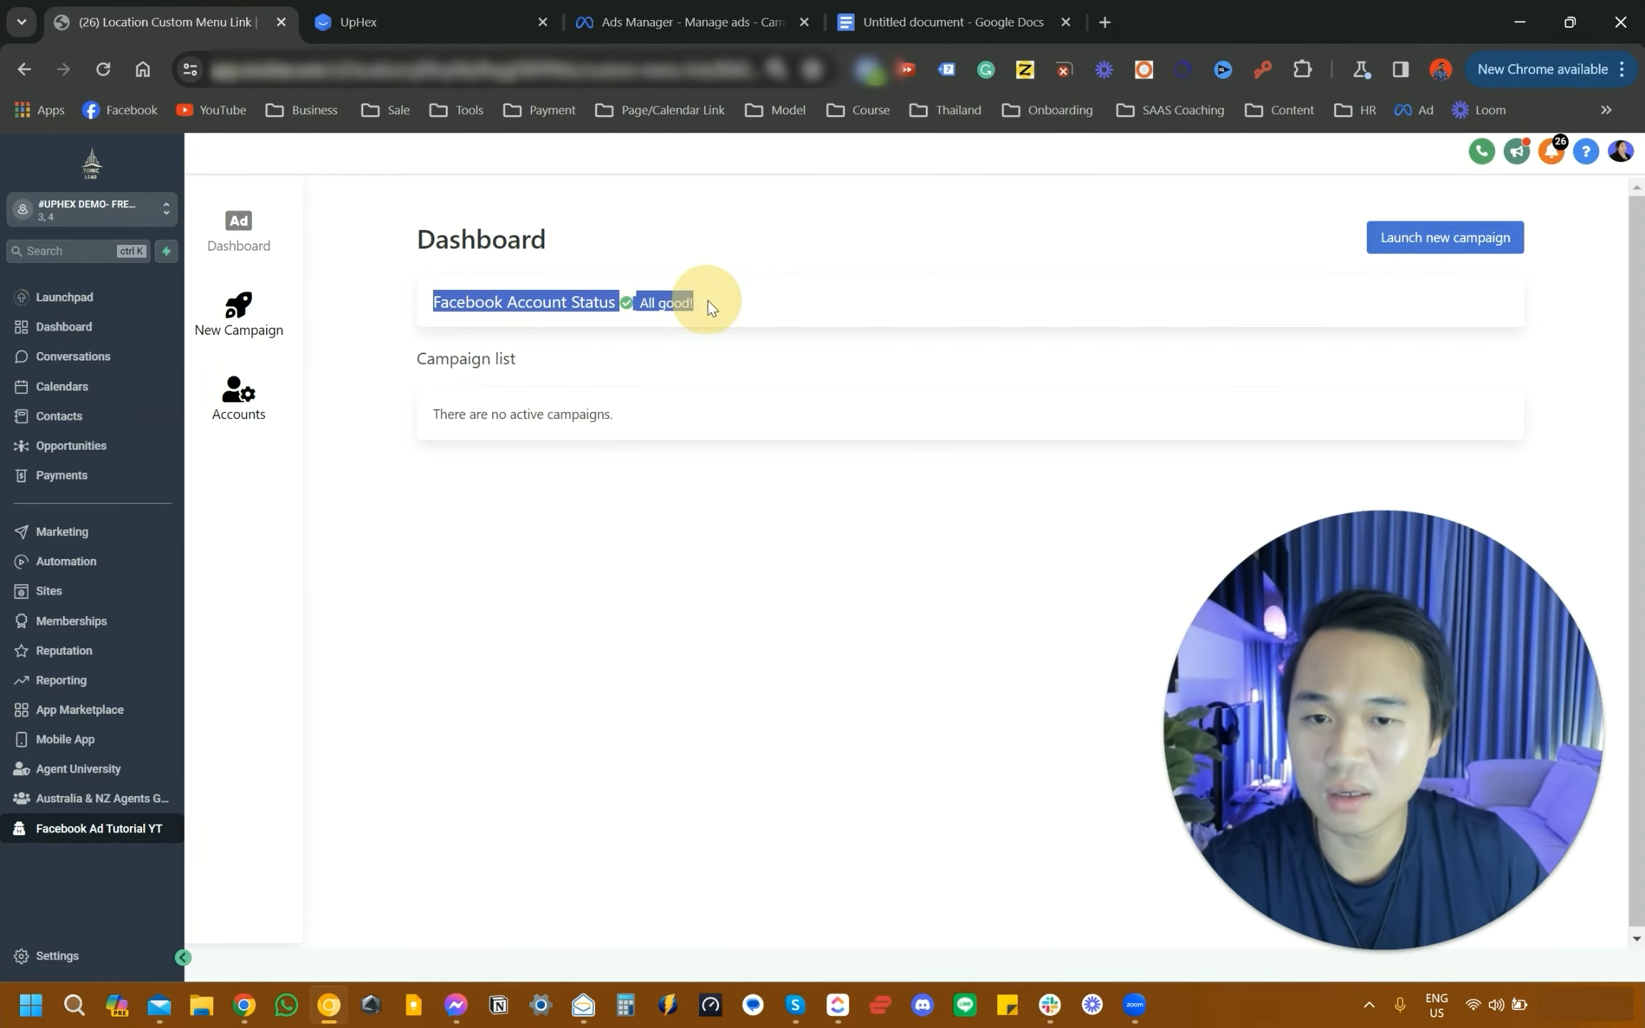
click(774, 549)
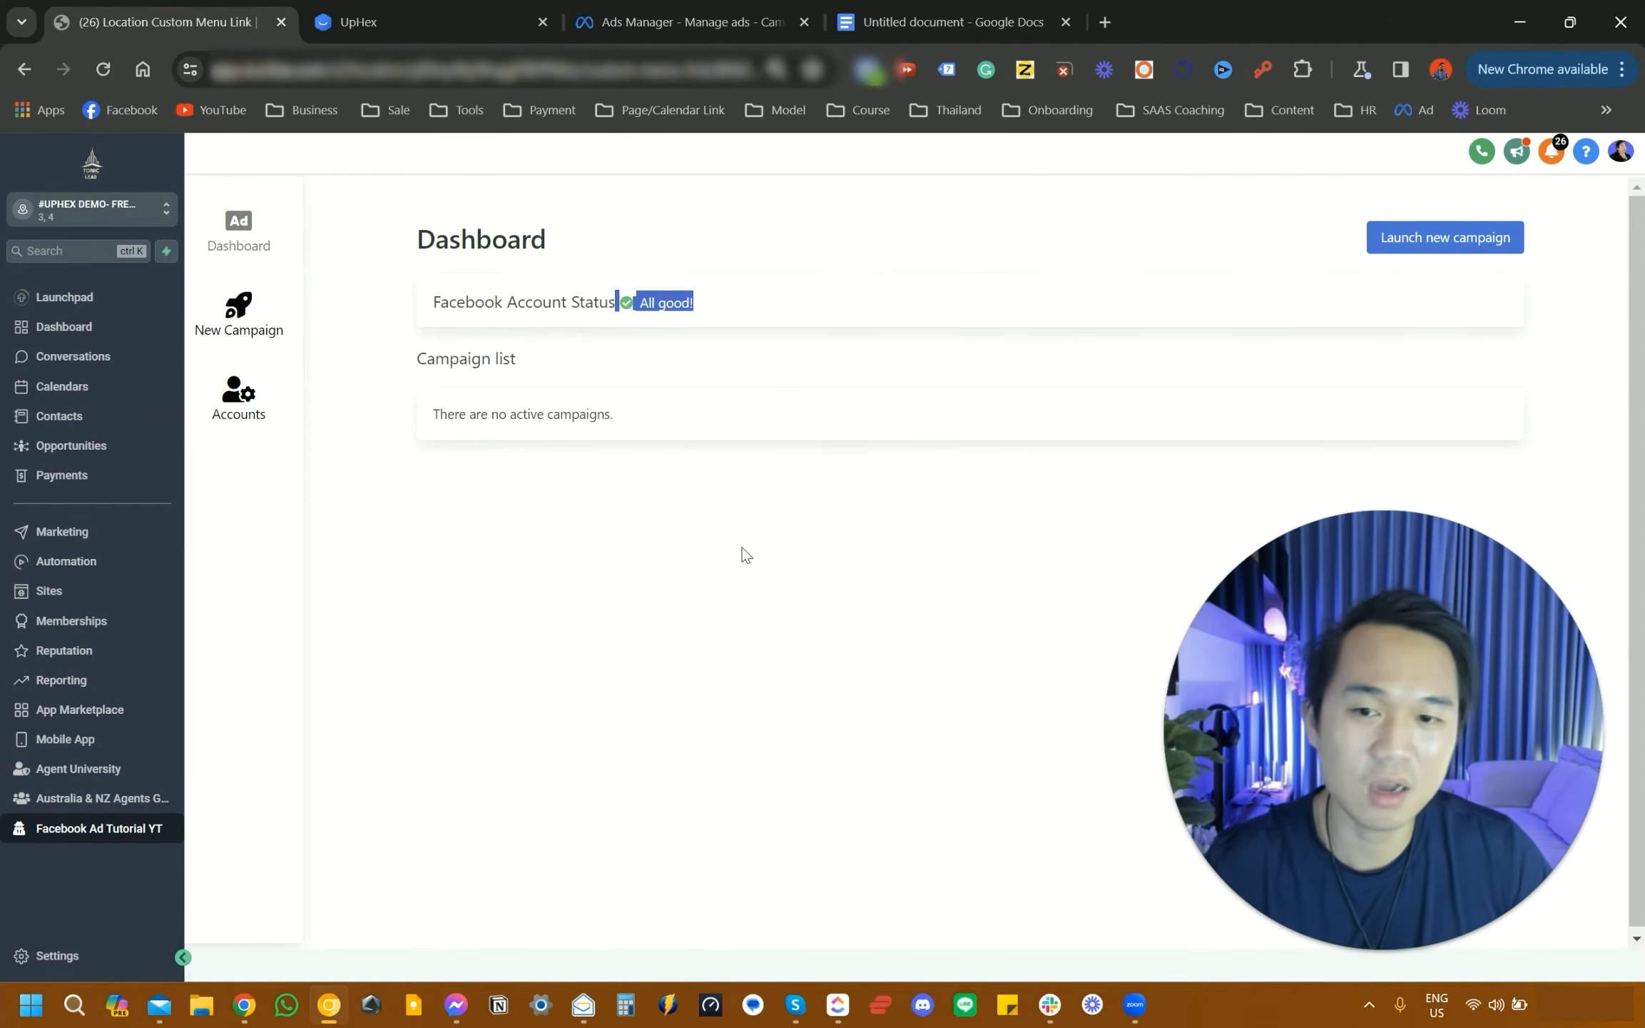
click(603, 605)
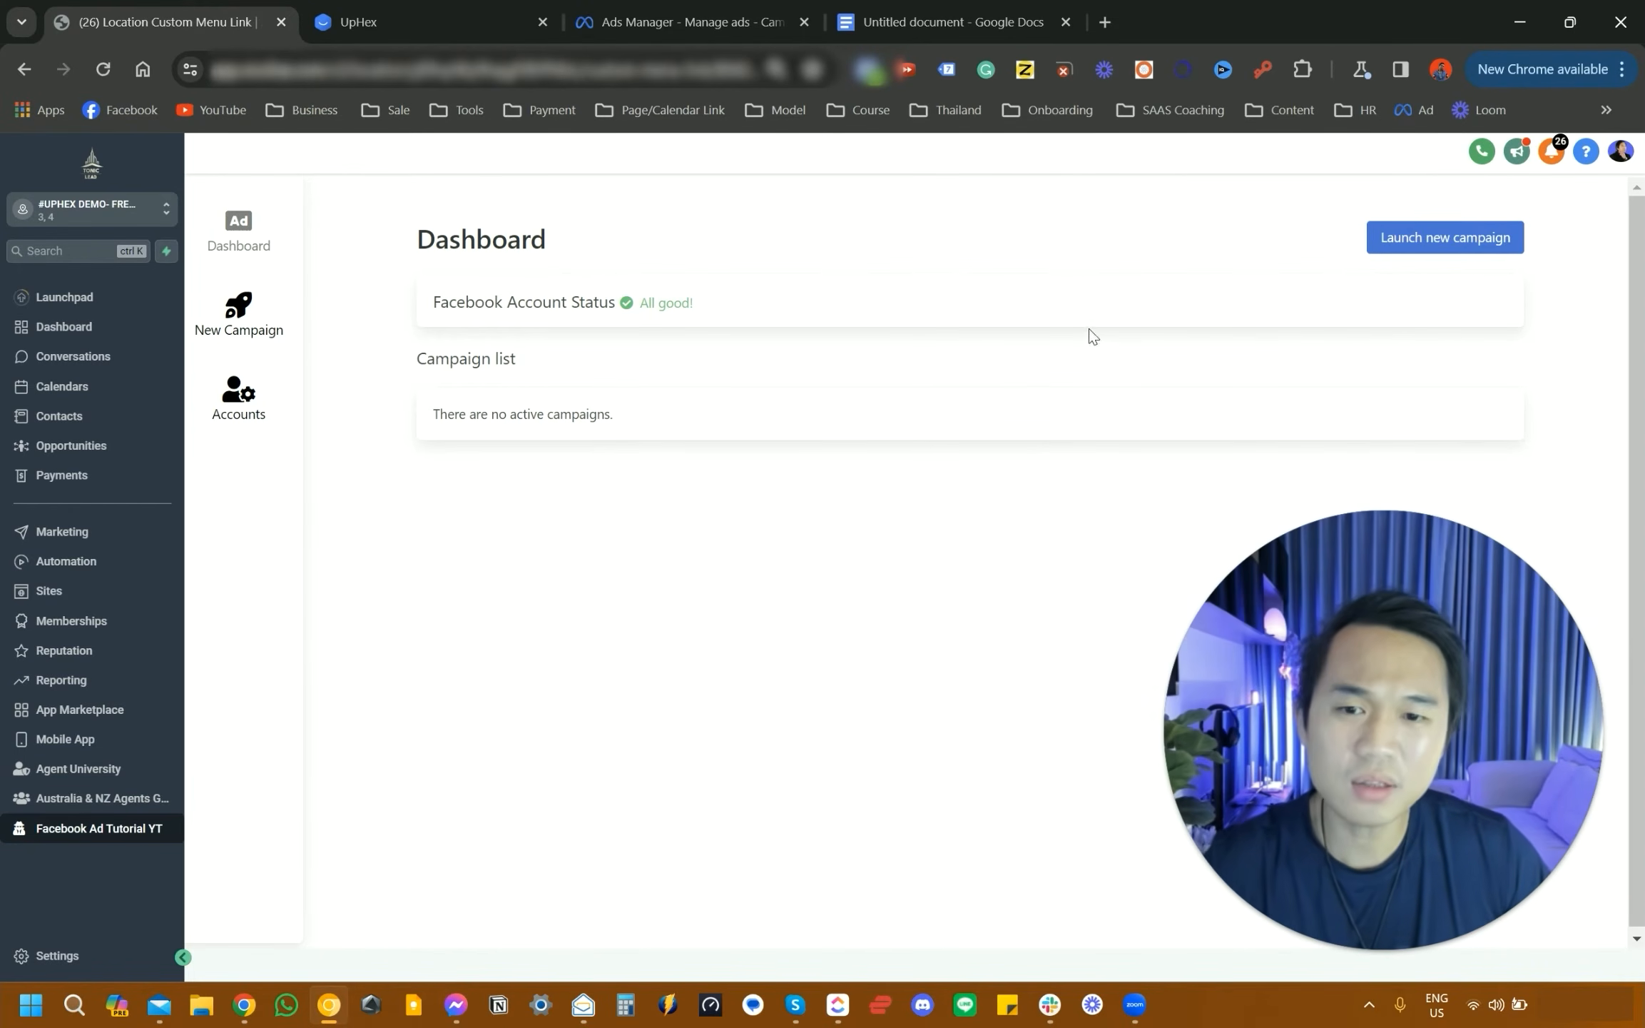
- Start a new Facebook campaign from My Facebook Ad Template [Client Ac] in the Getting Clients Template For My Agency category
click(1414, 250)
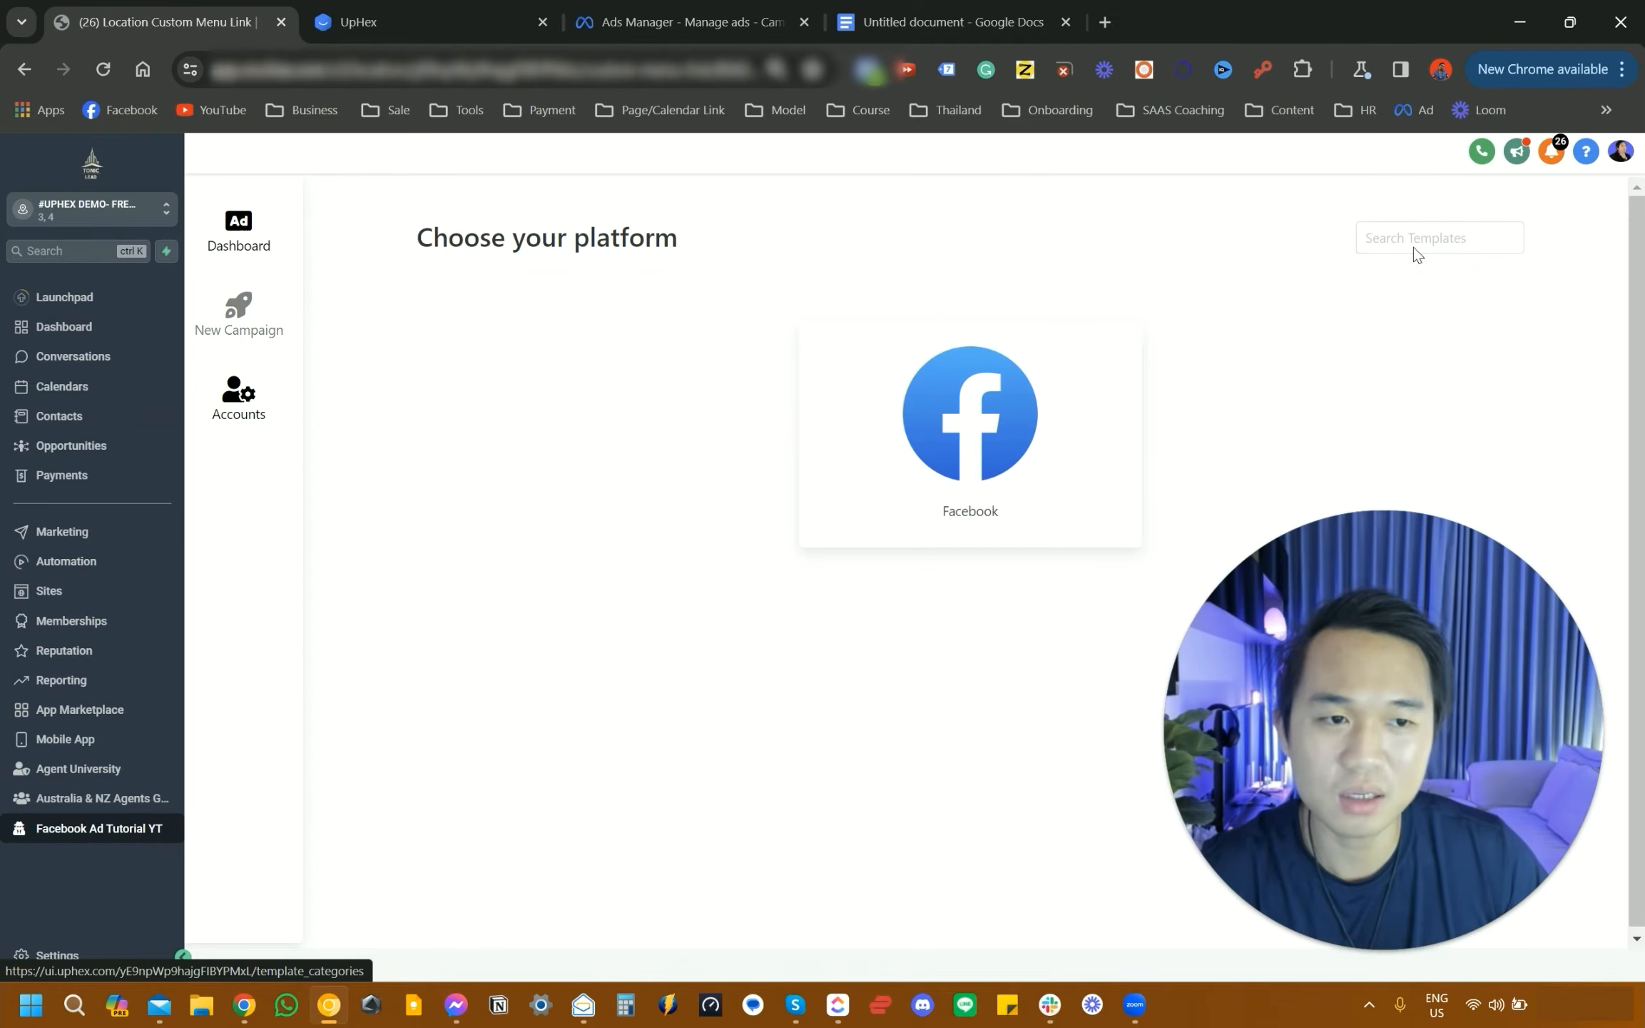
click(949, 547)
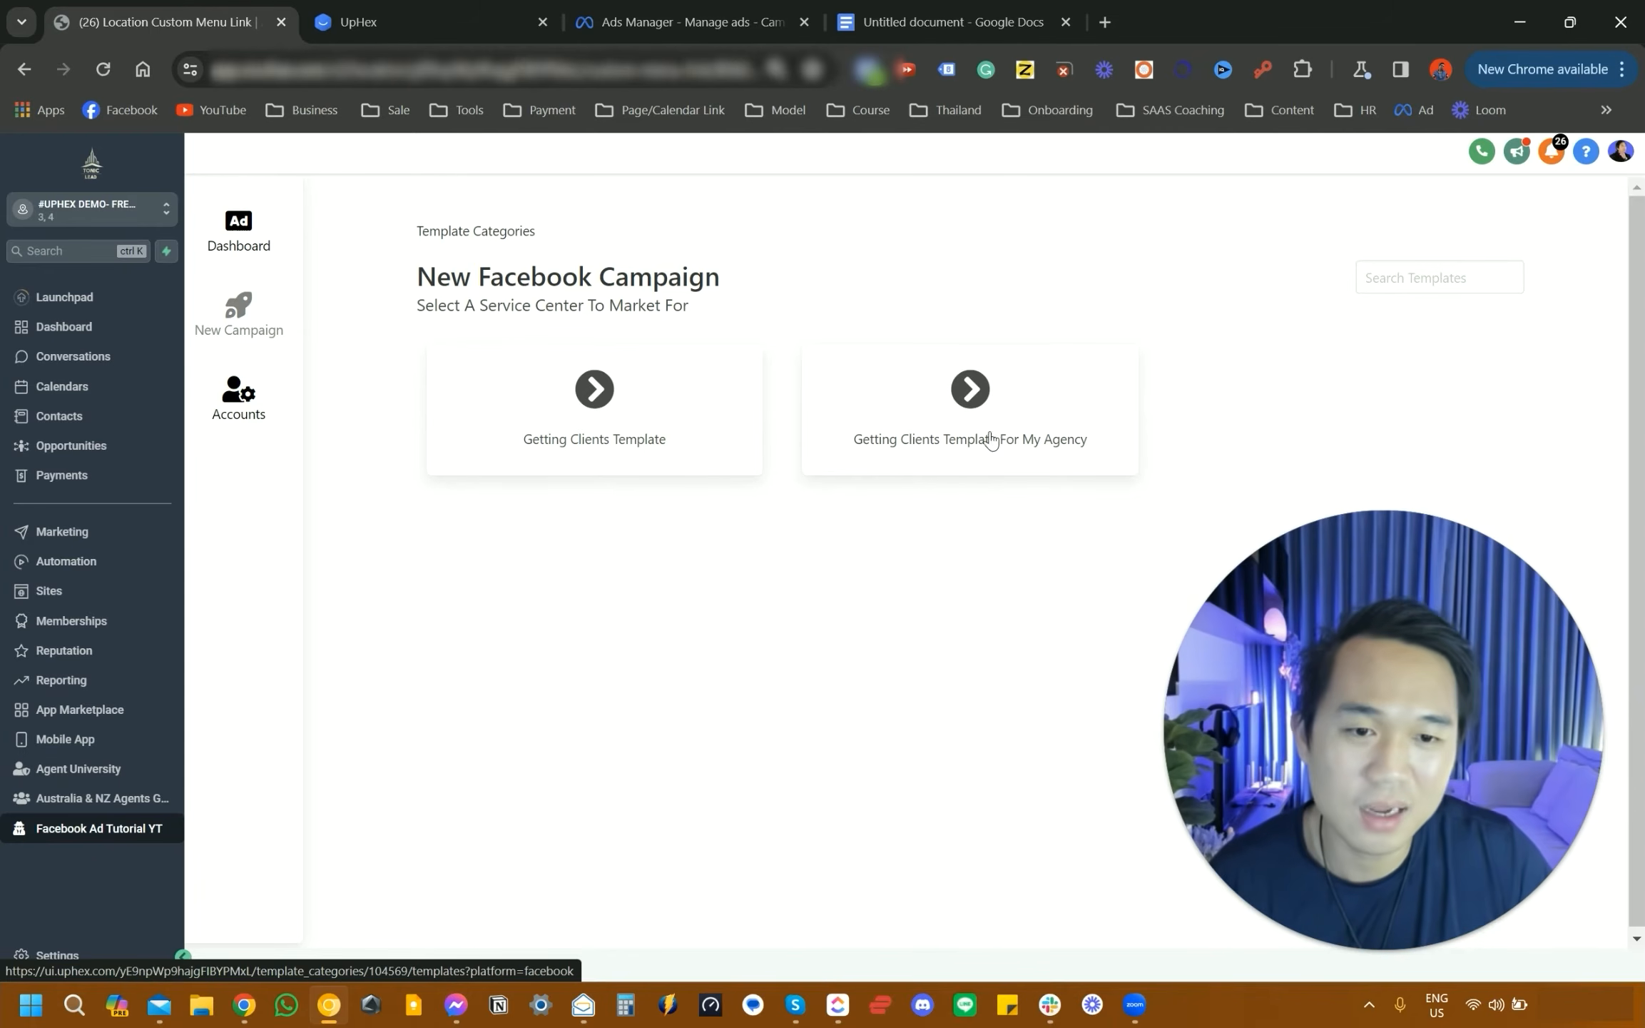
click(988, 396)
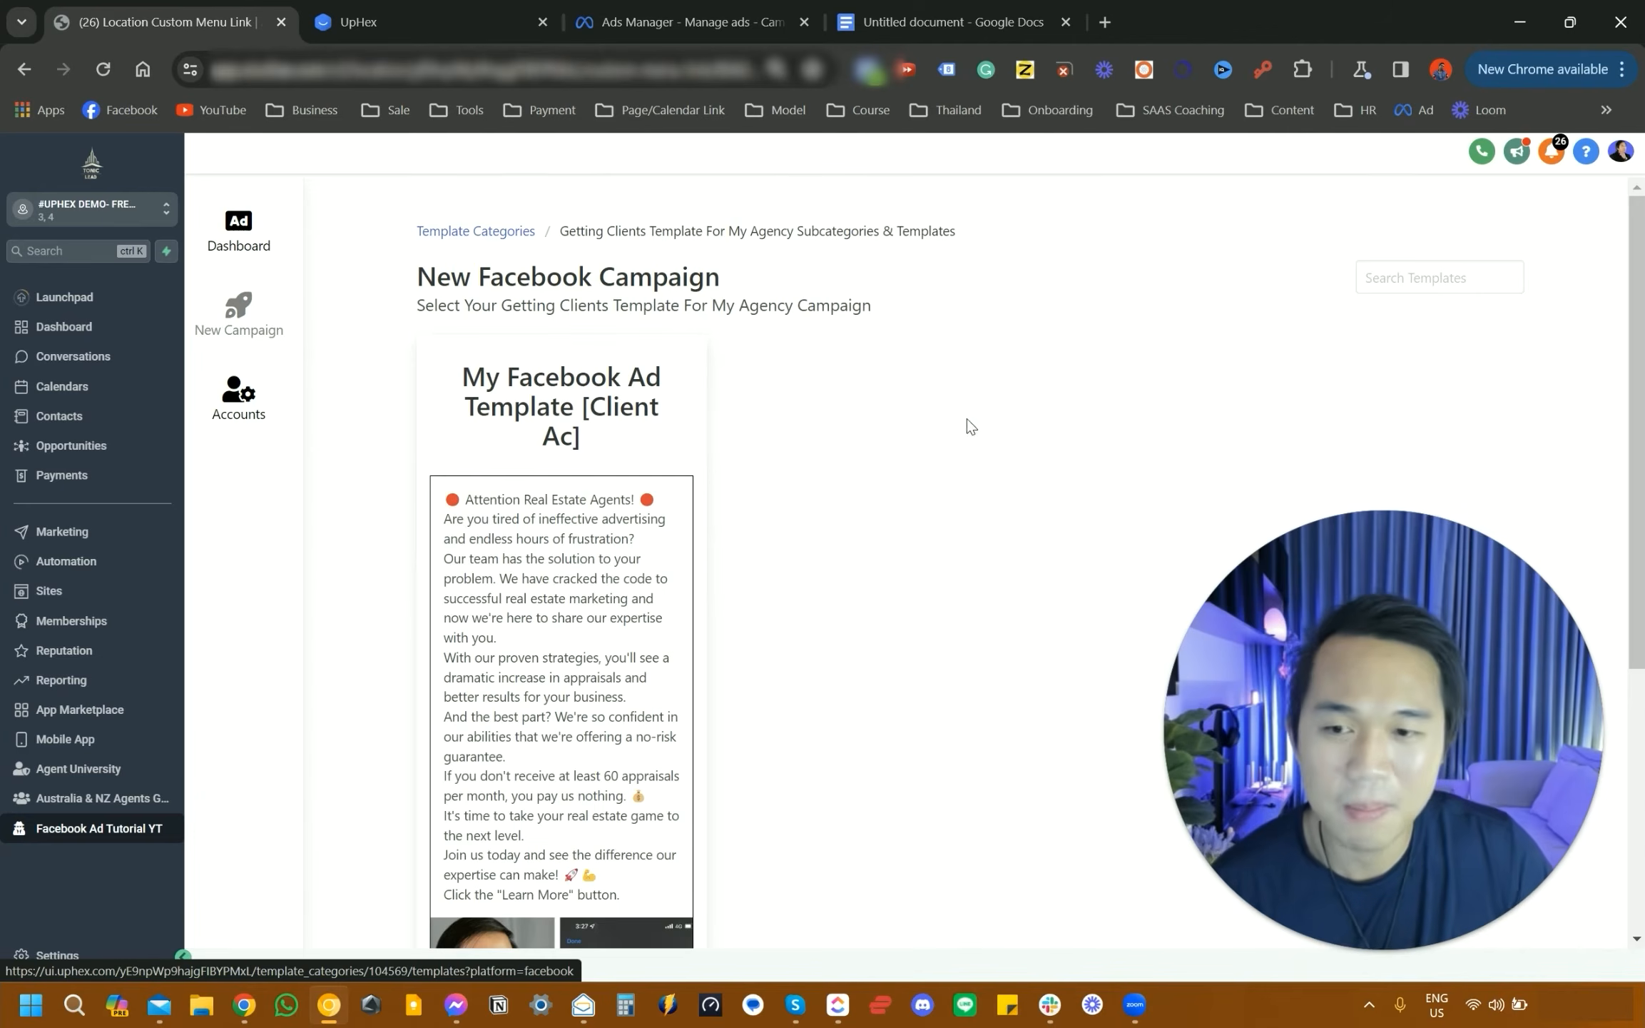
scroll(482, 773, down, 6)
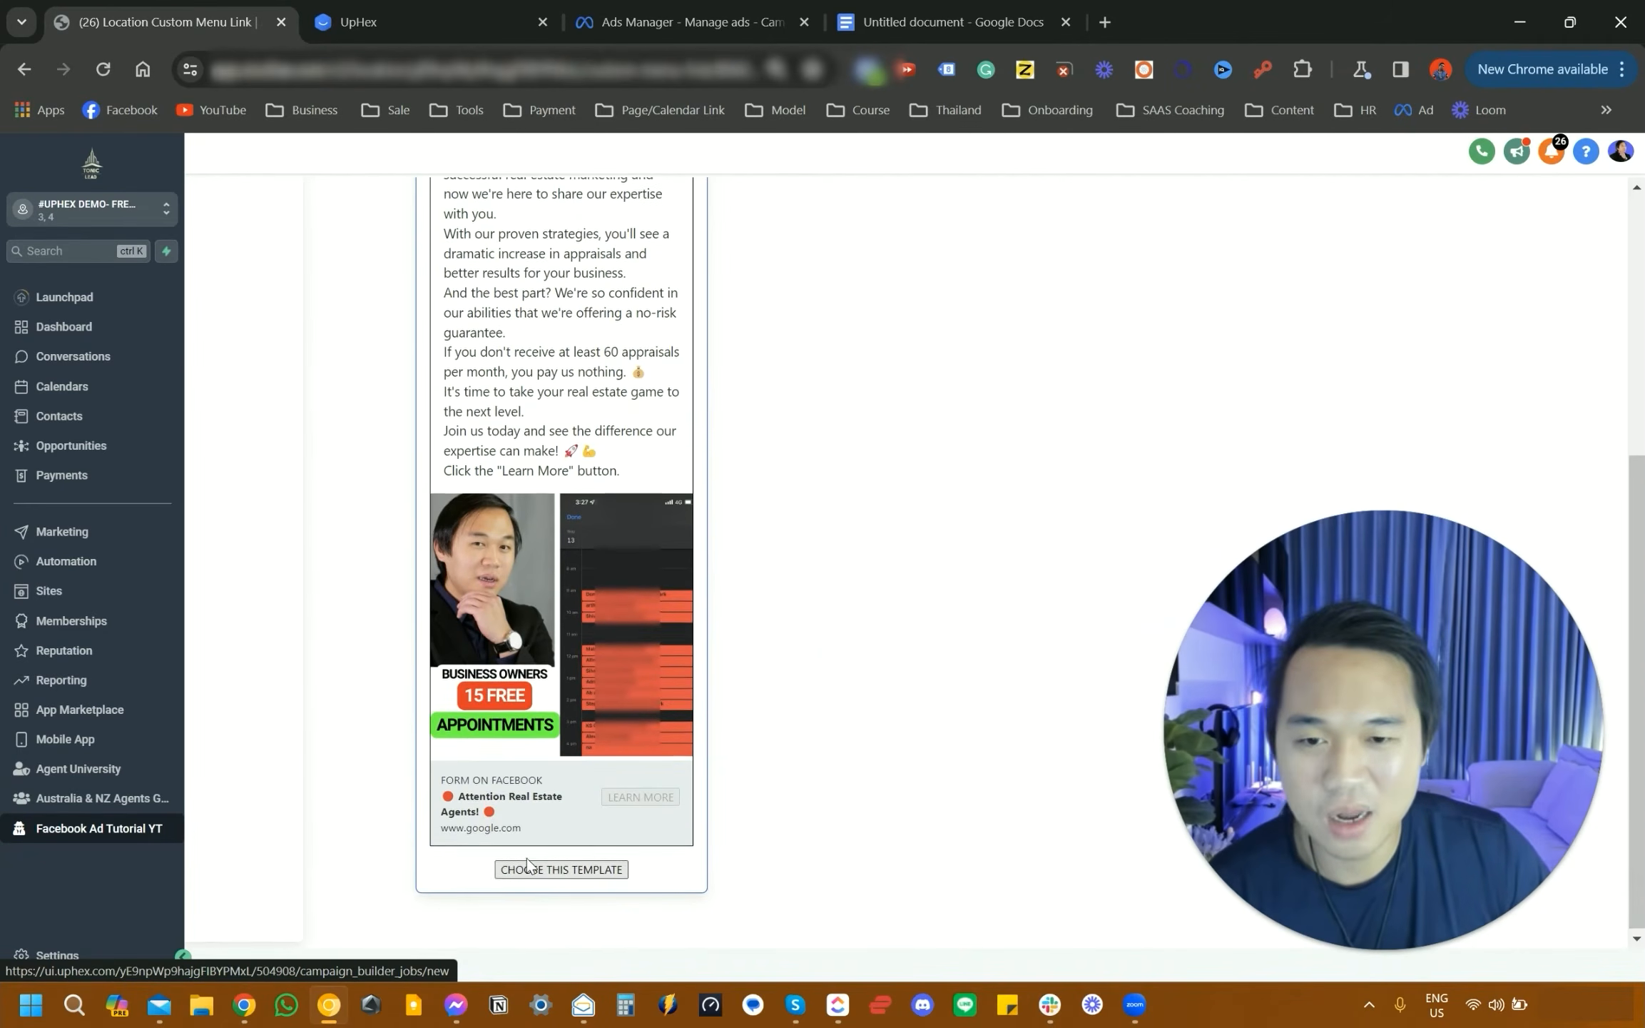
scroll(510, 831, up, 5)
scroll(495, 803, down, 5)
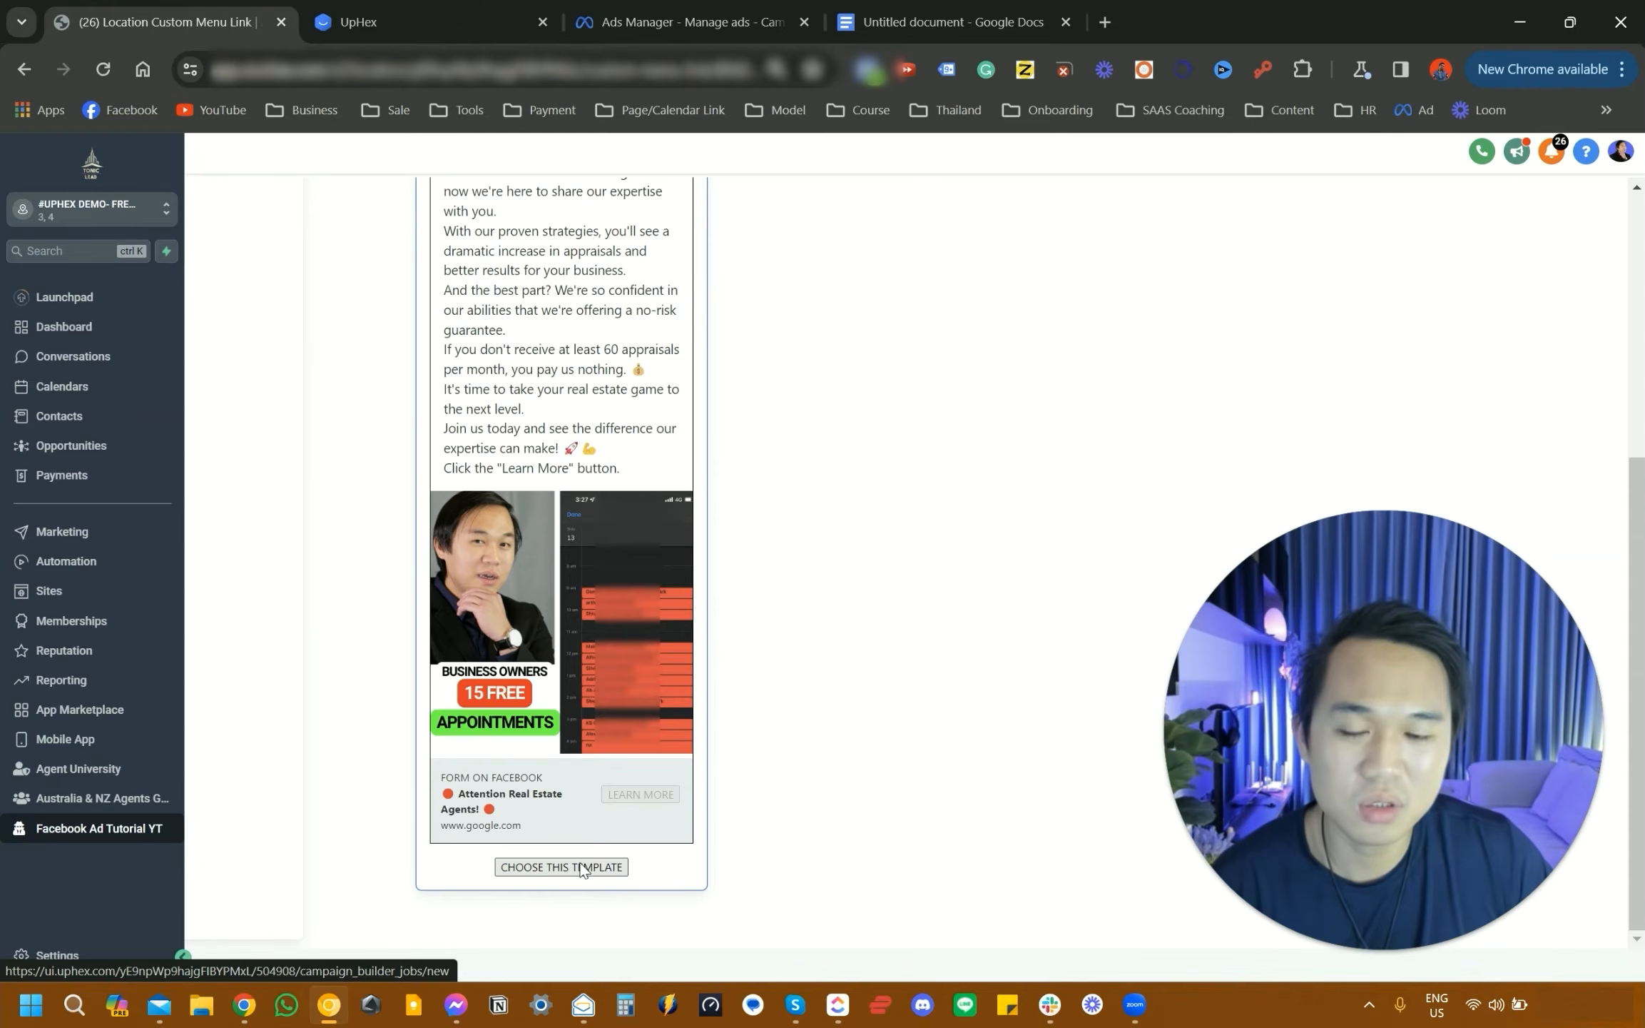
click(581, 867)
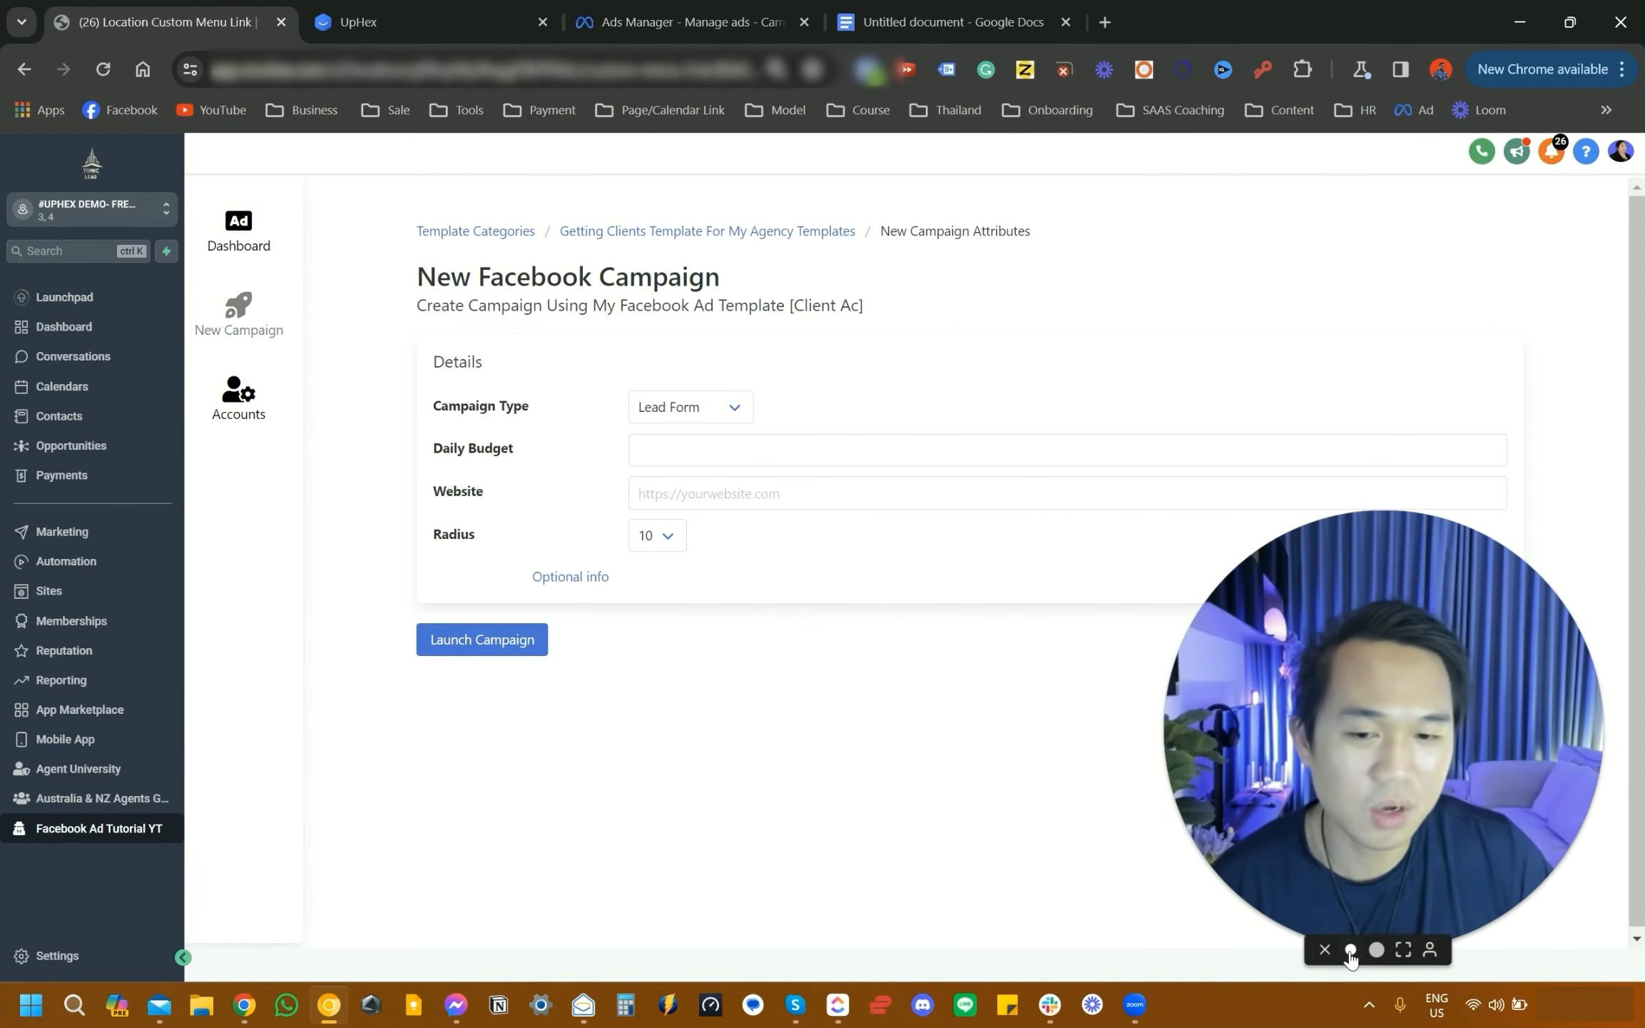
click(1348, 951)
drag(1307, 853, 1508, 269)
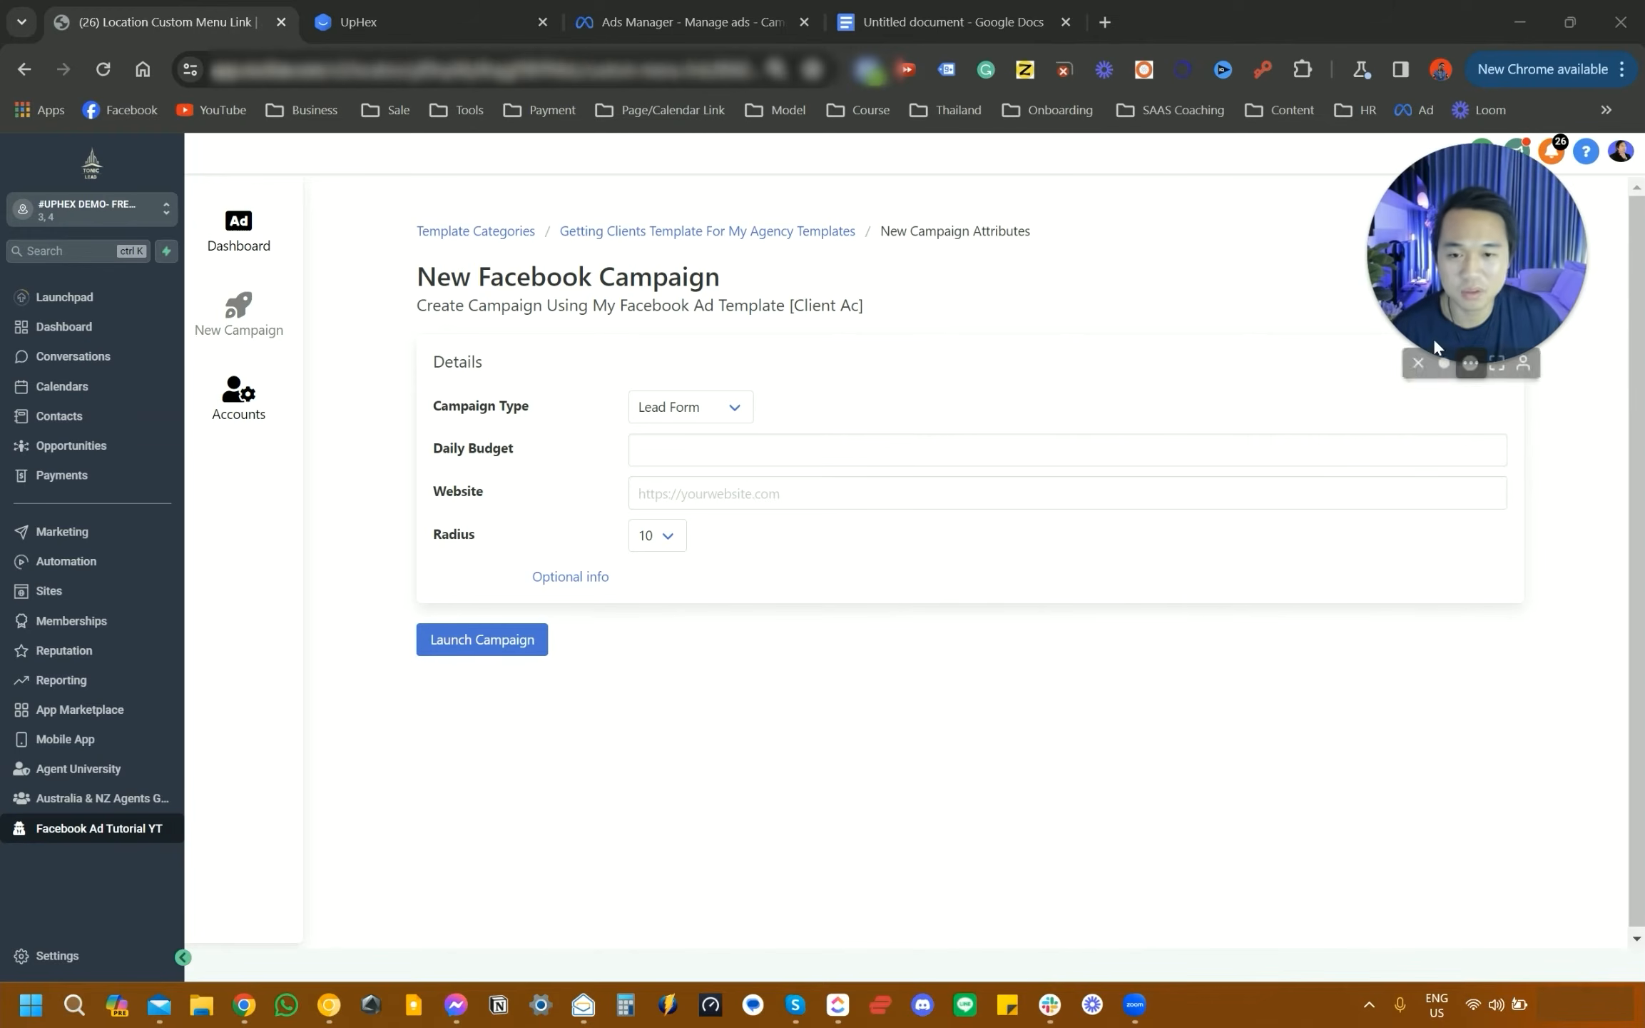
click(673, 450)
text(20)
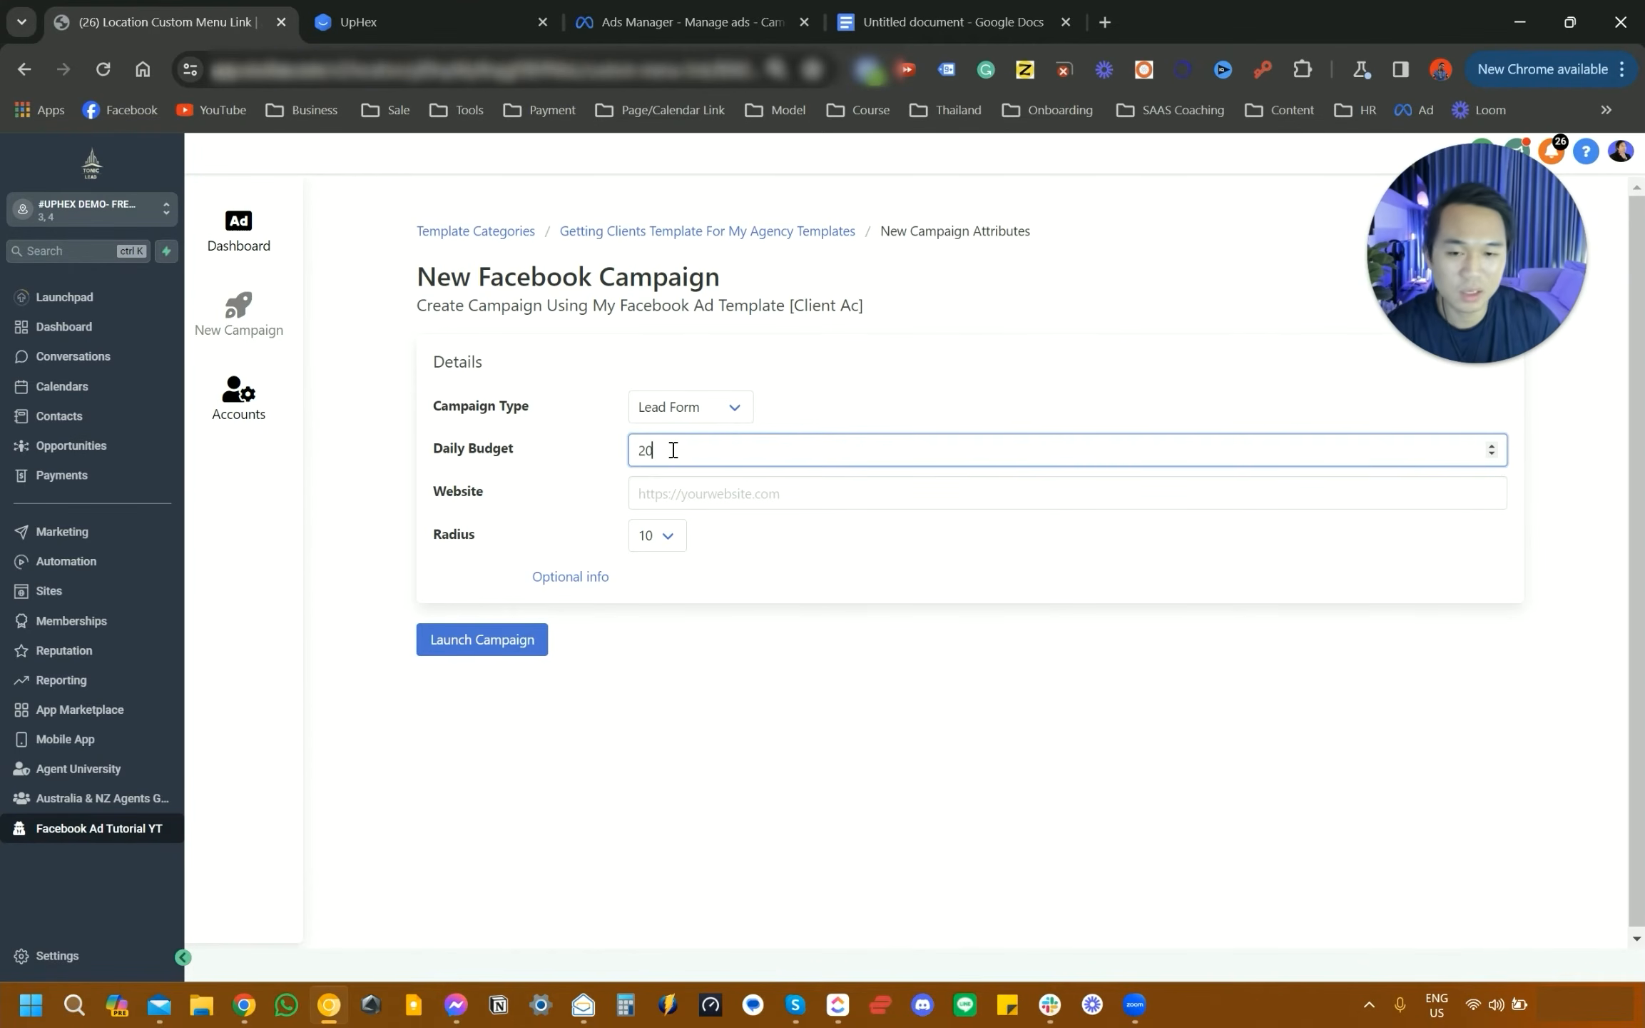
click(699, 493)
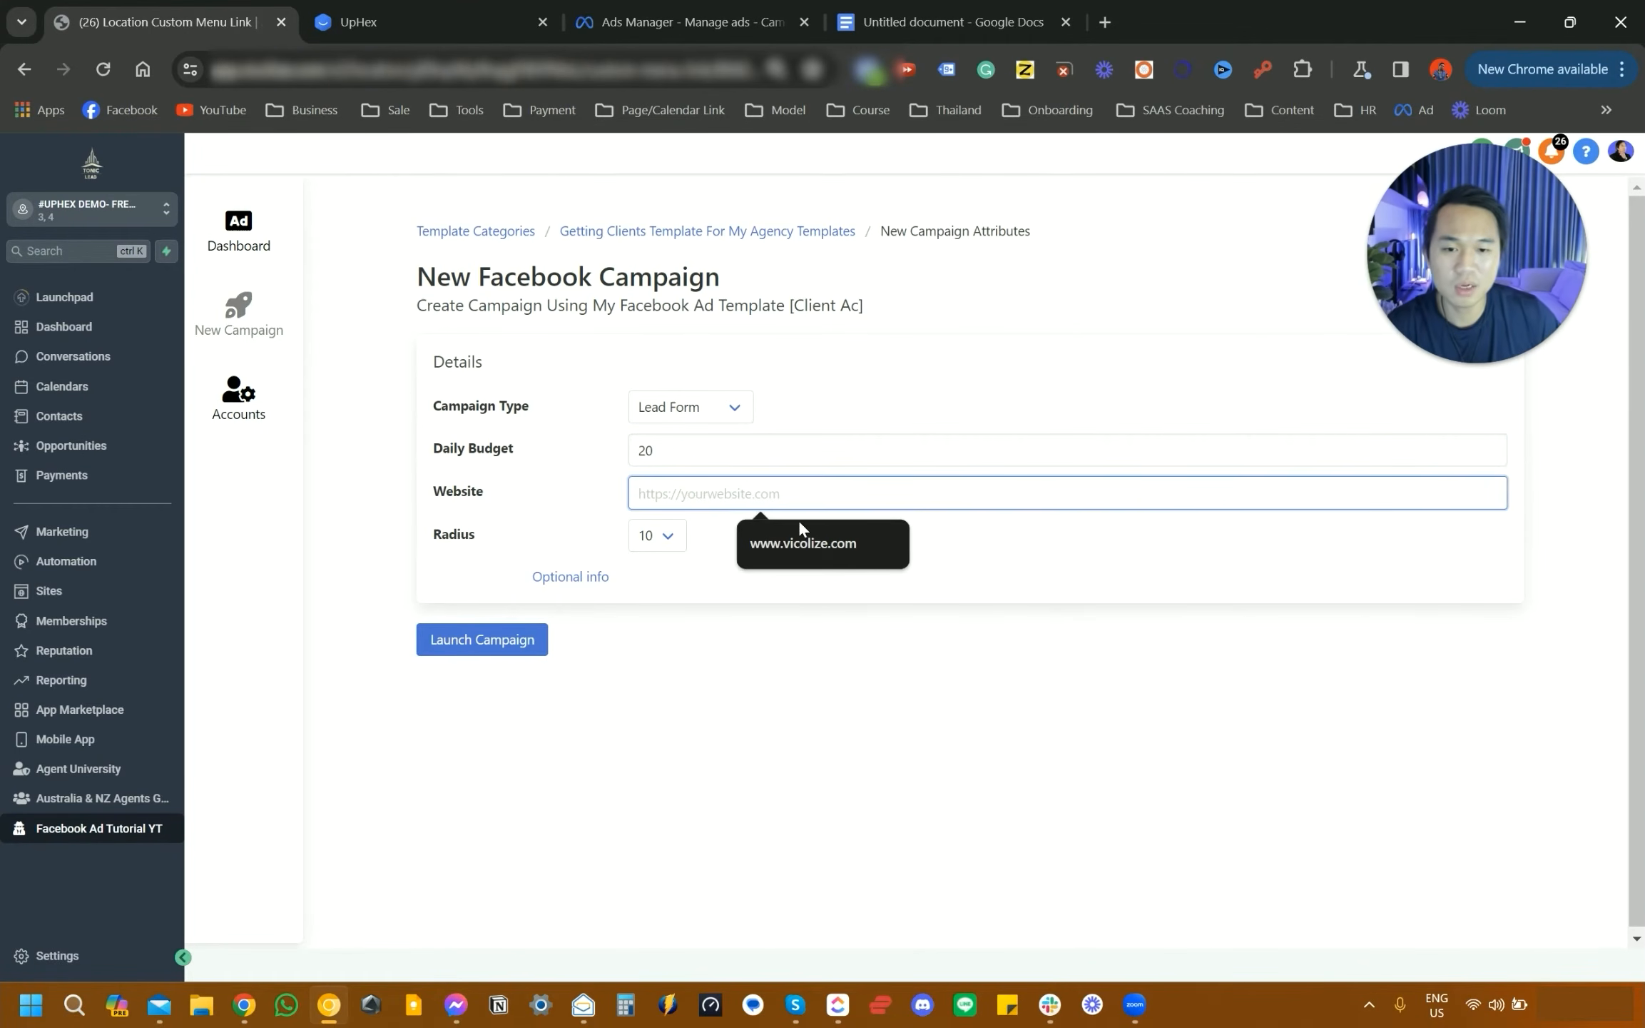
click(801, 541)
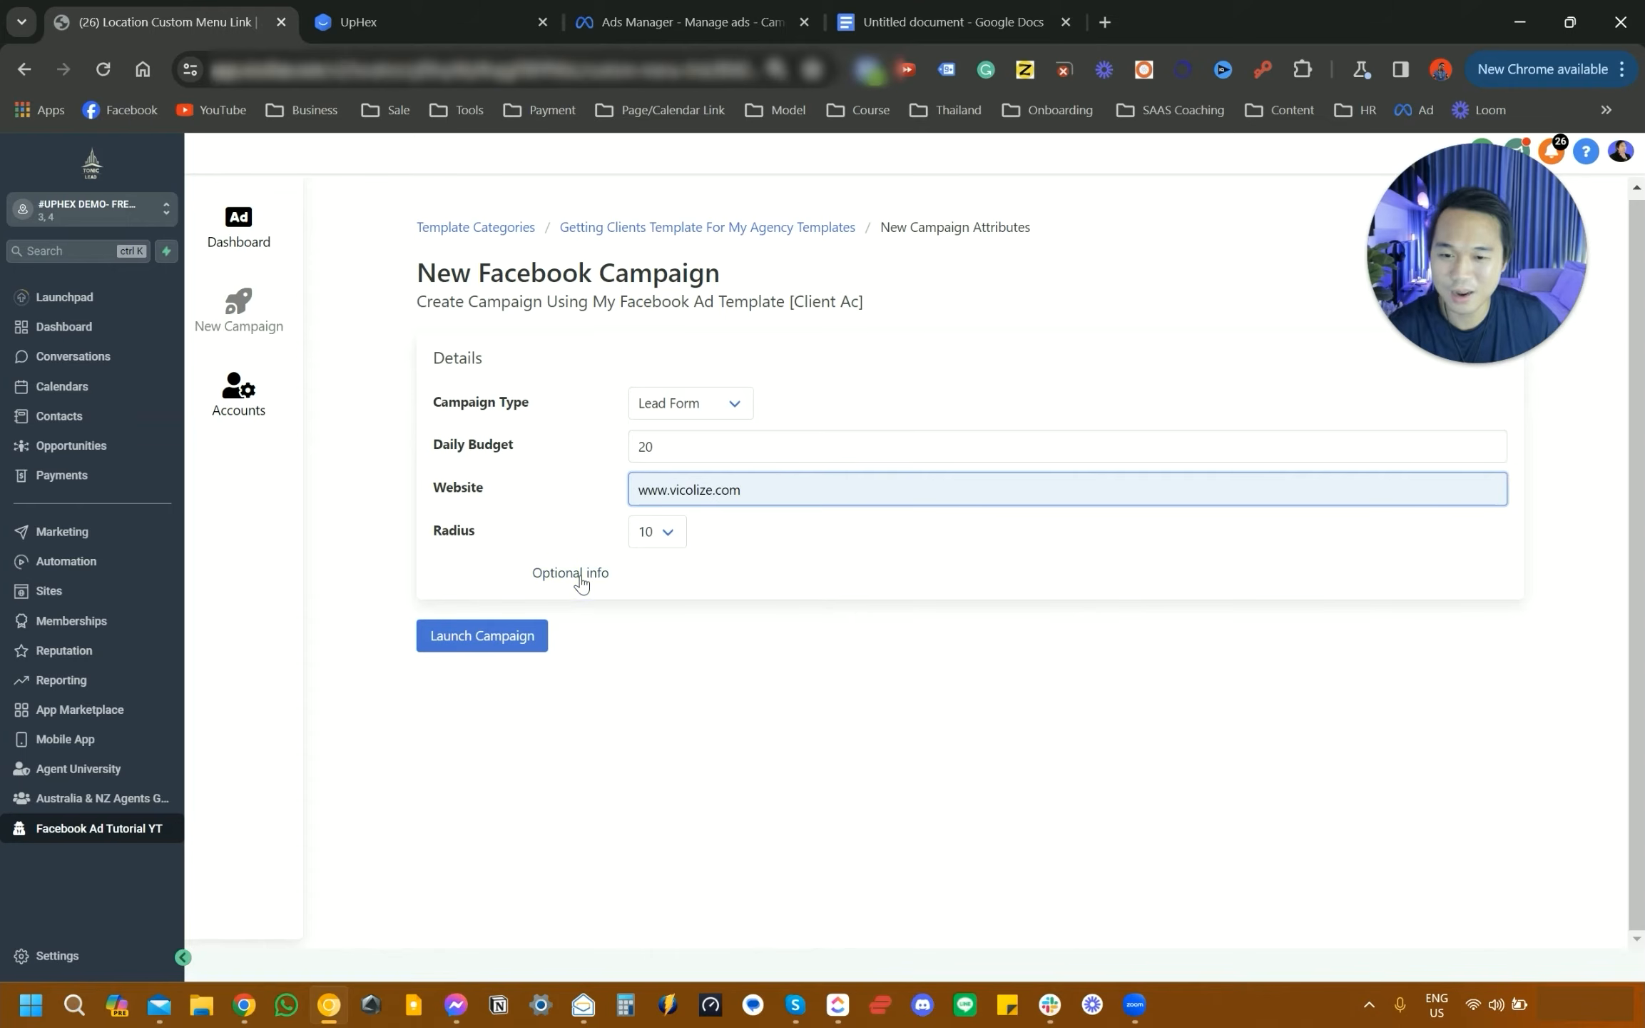
- Show the campaign's optional info and expand the FB Pixel section, leaving Meta Pixel at No pixel
click(575, 575)
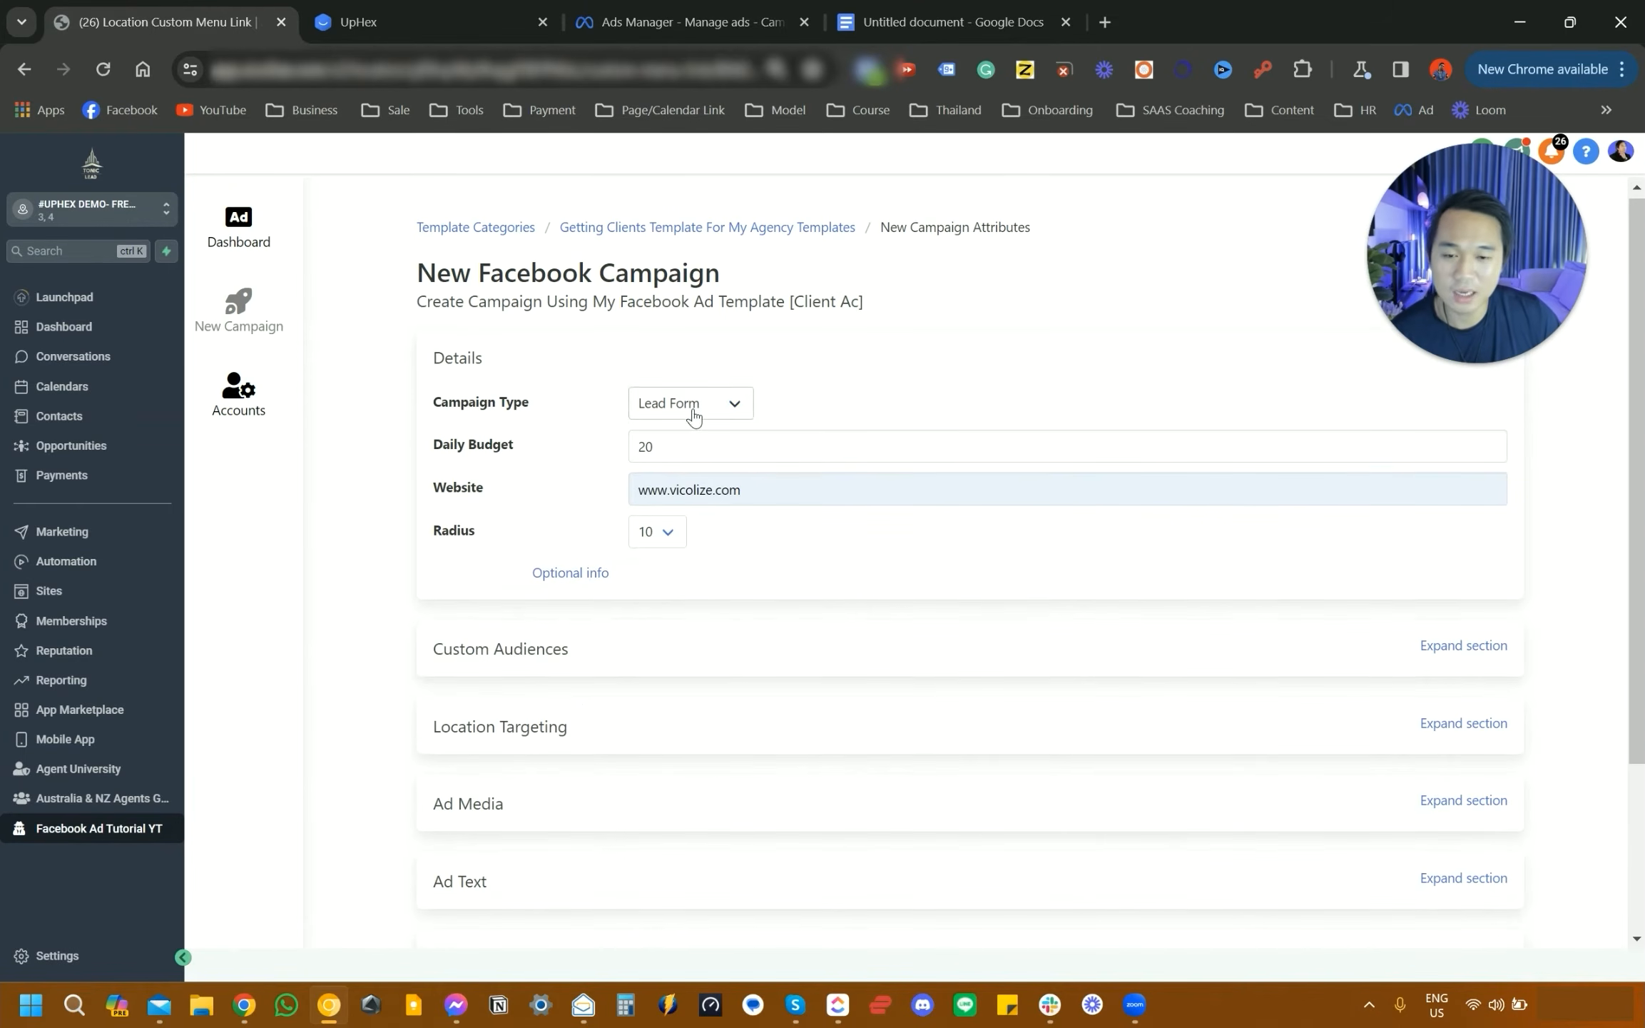
scroll(591, 797, down, 3)
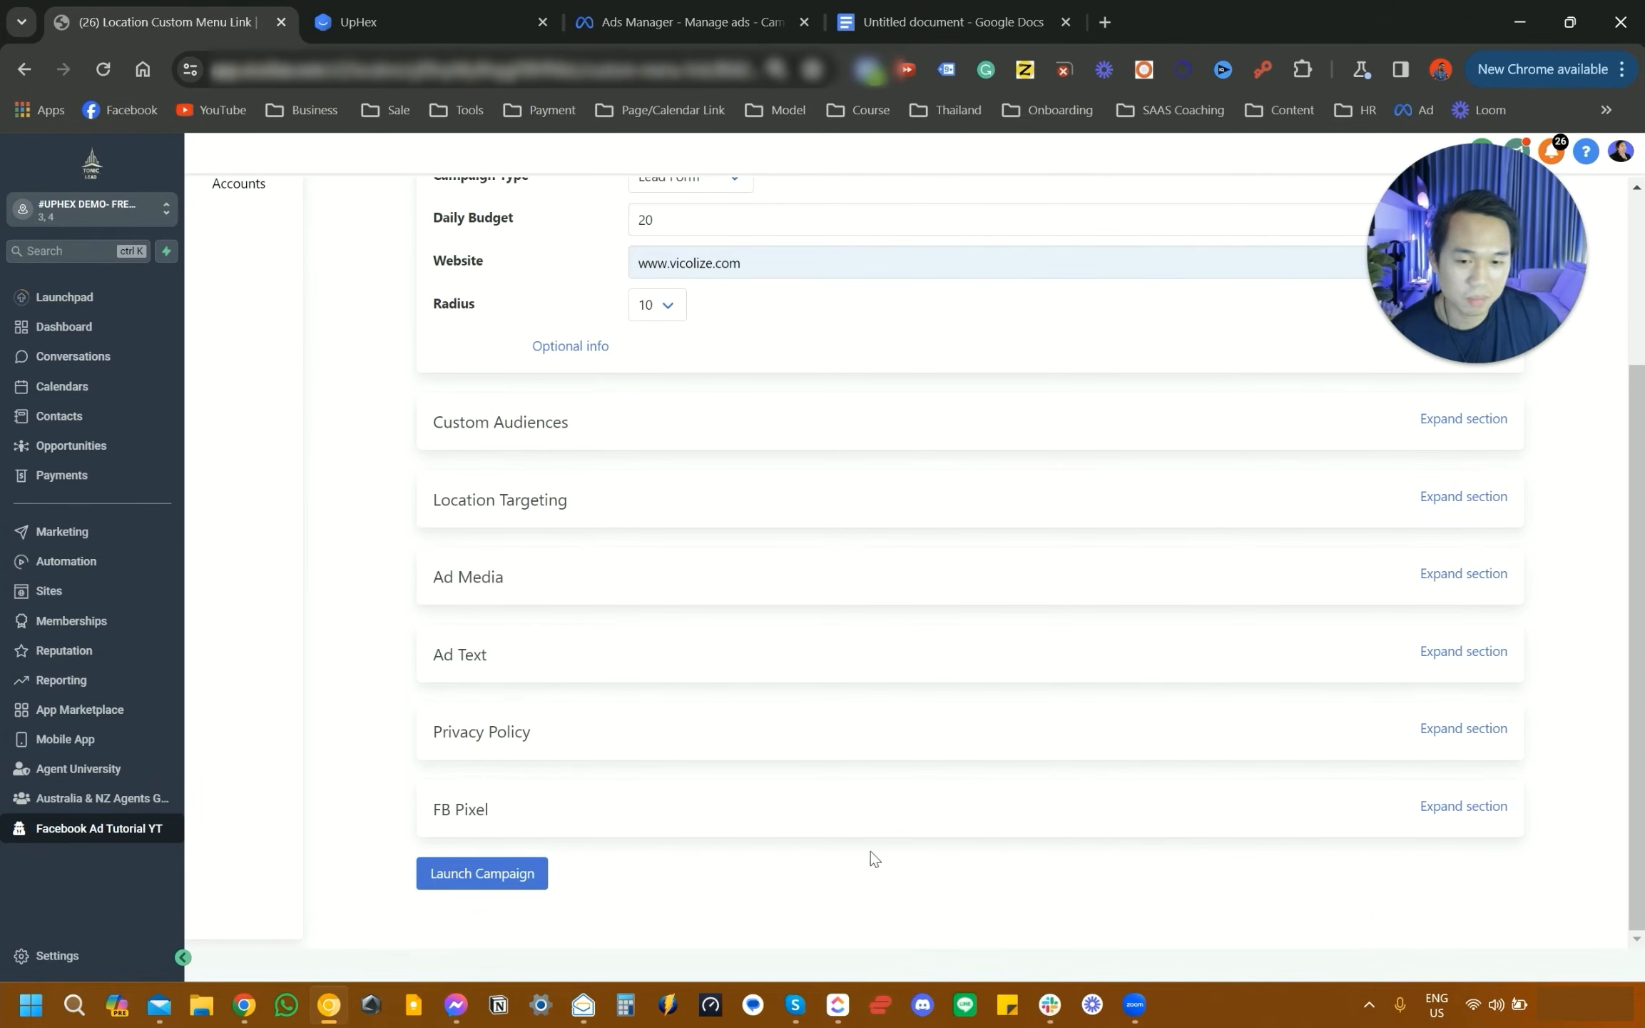
click(474, 813)
click(1461, 807)
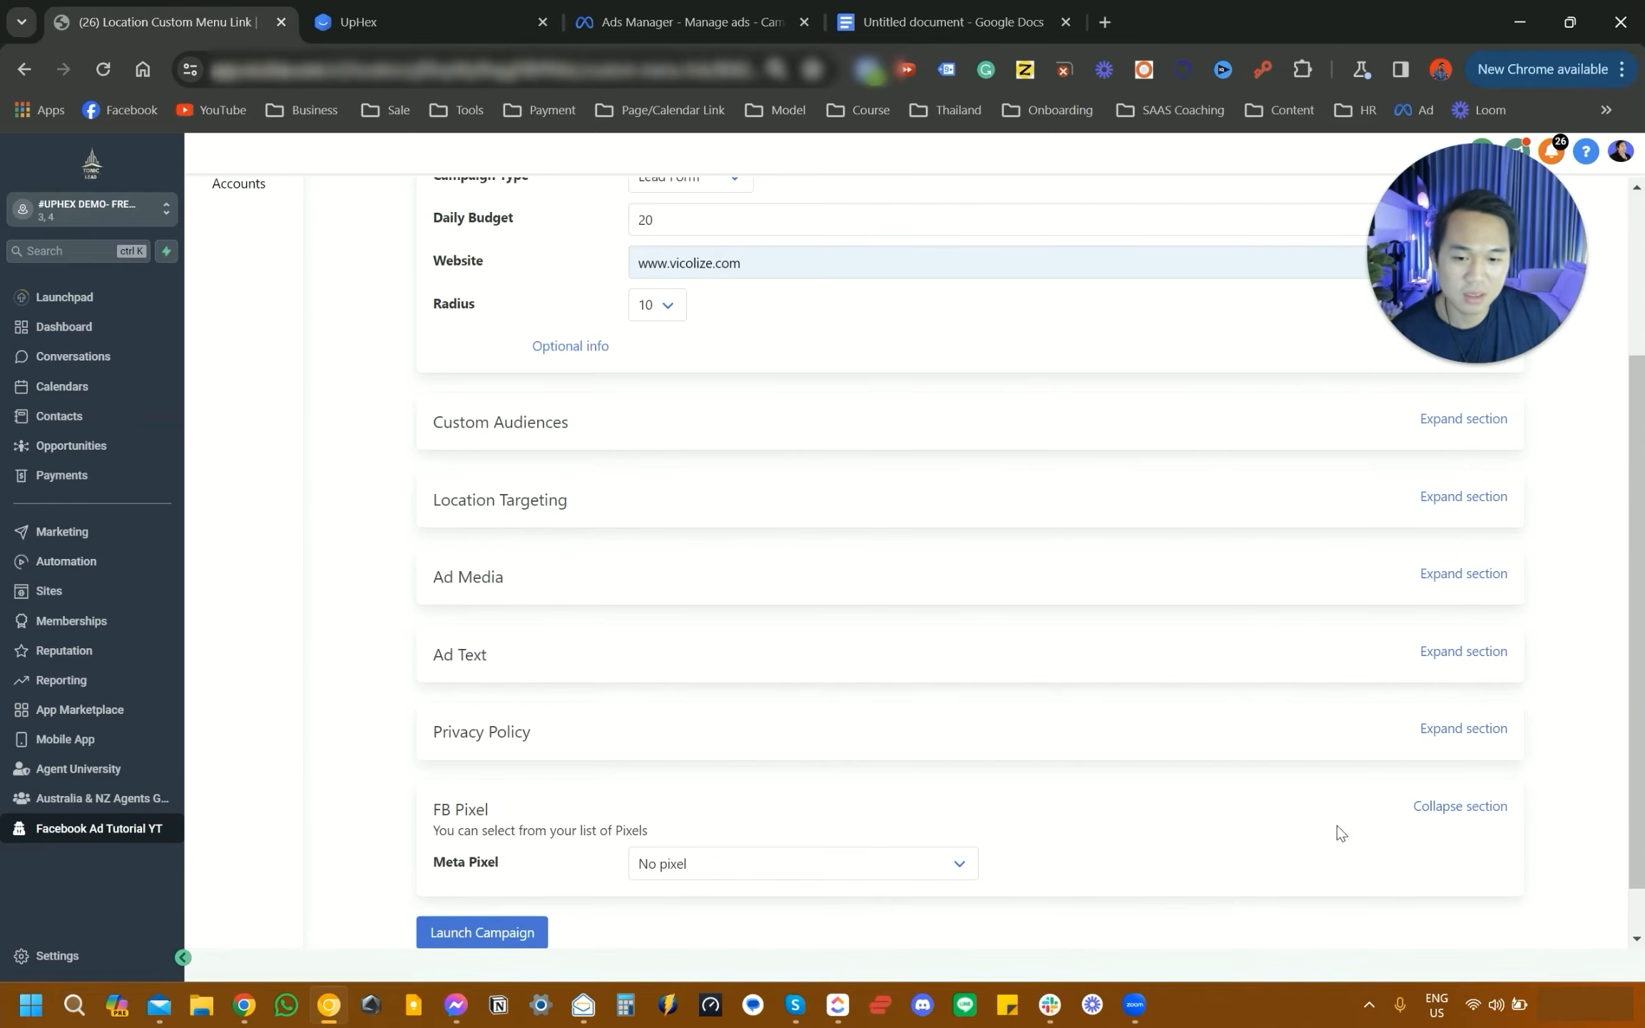
scroll(841, 876, down, 1)
click(729, 812)
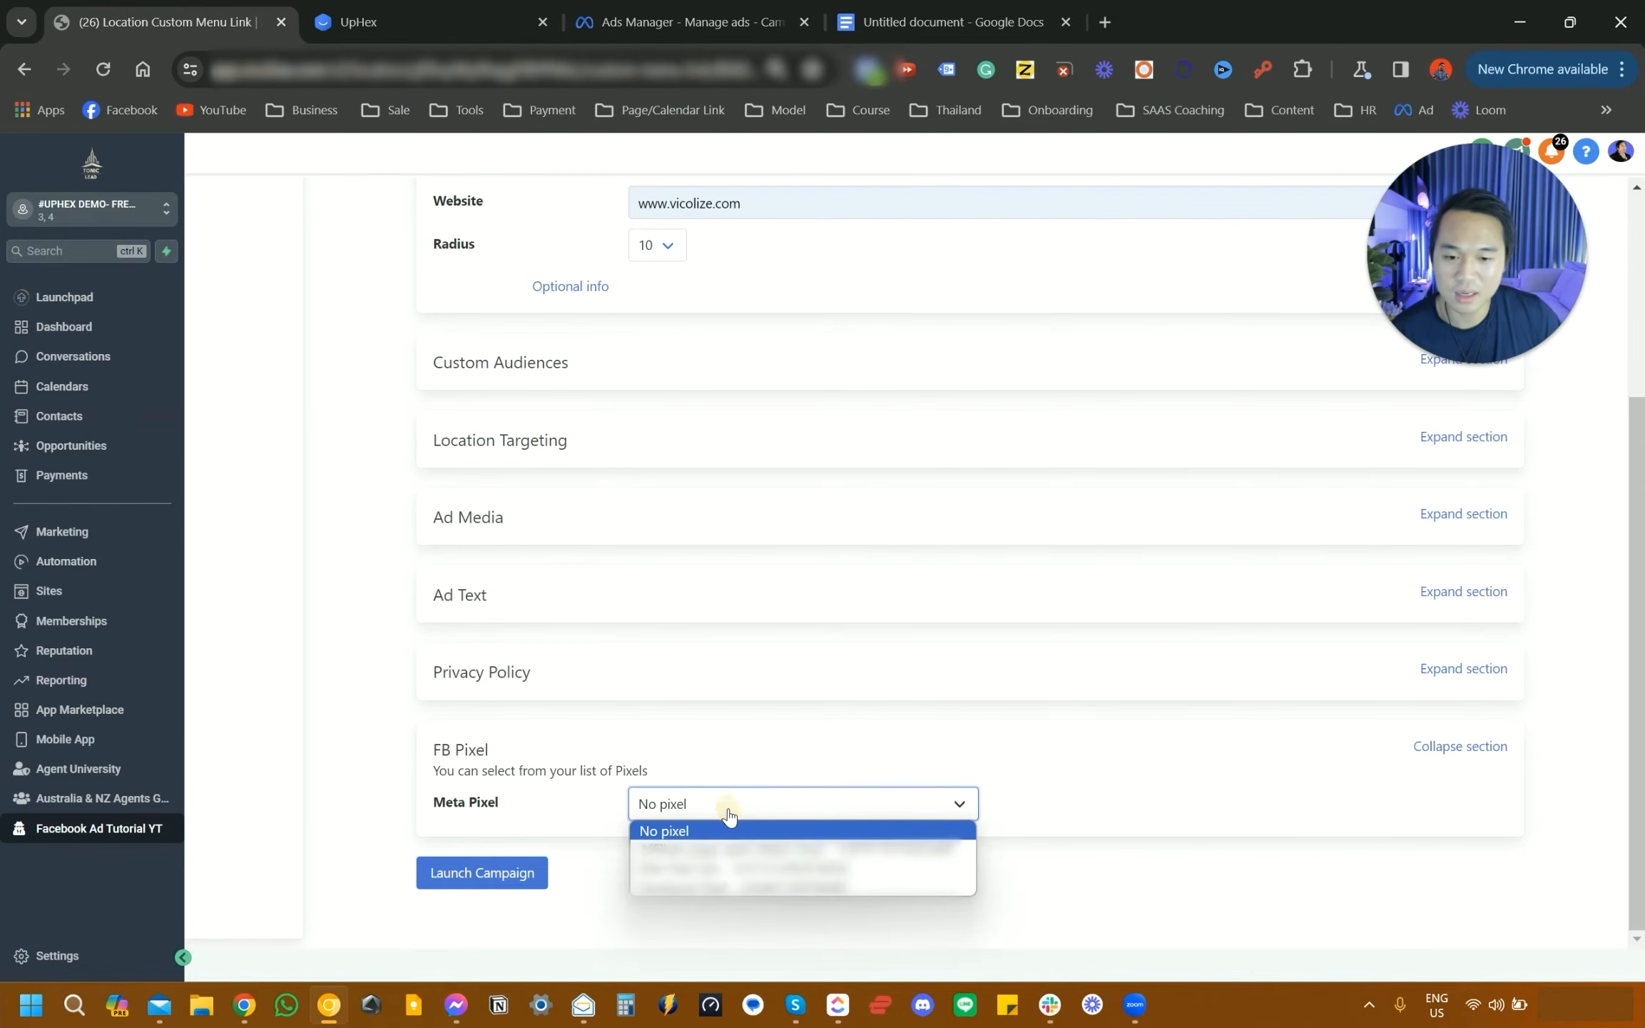
click(1033, 831)
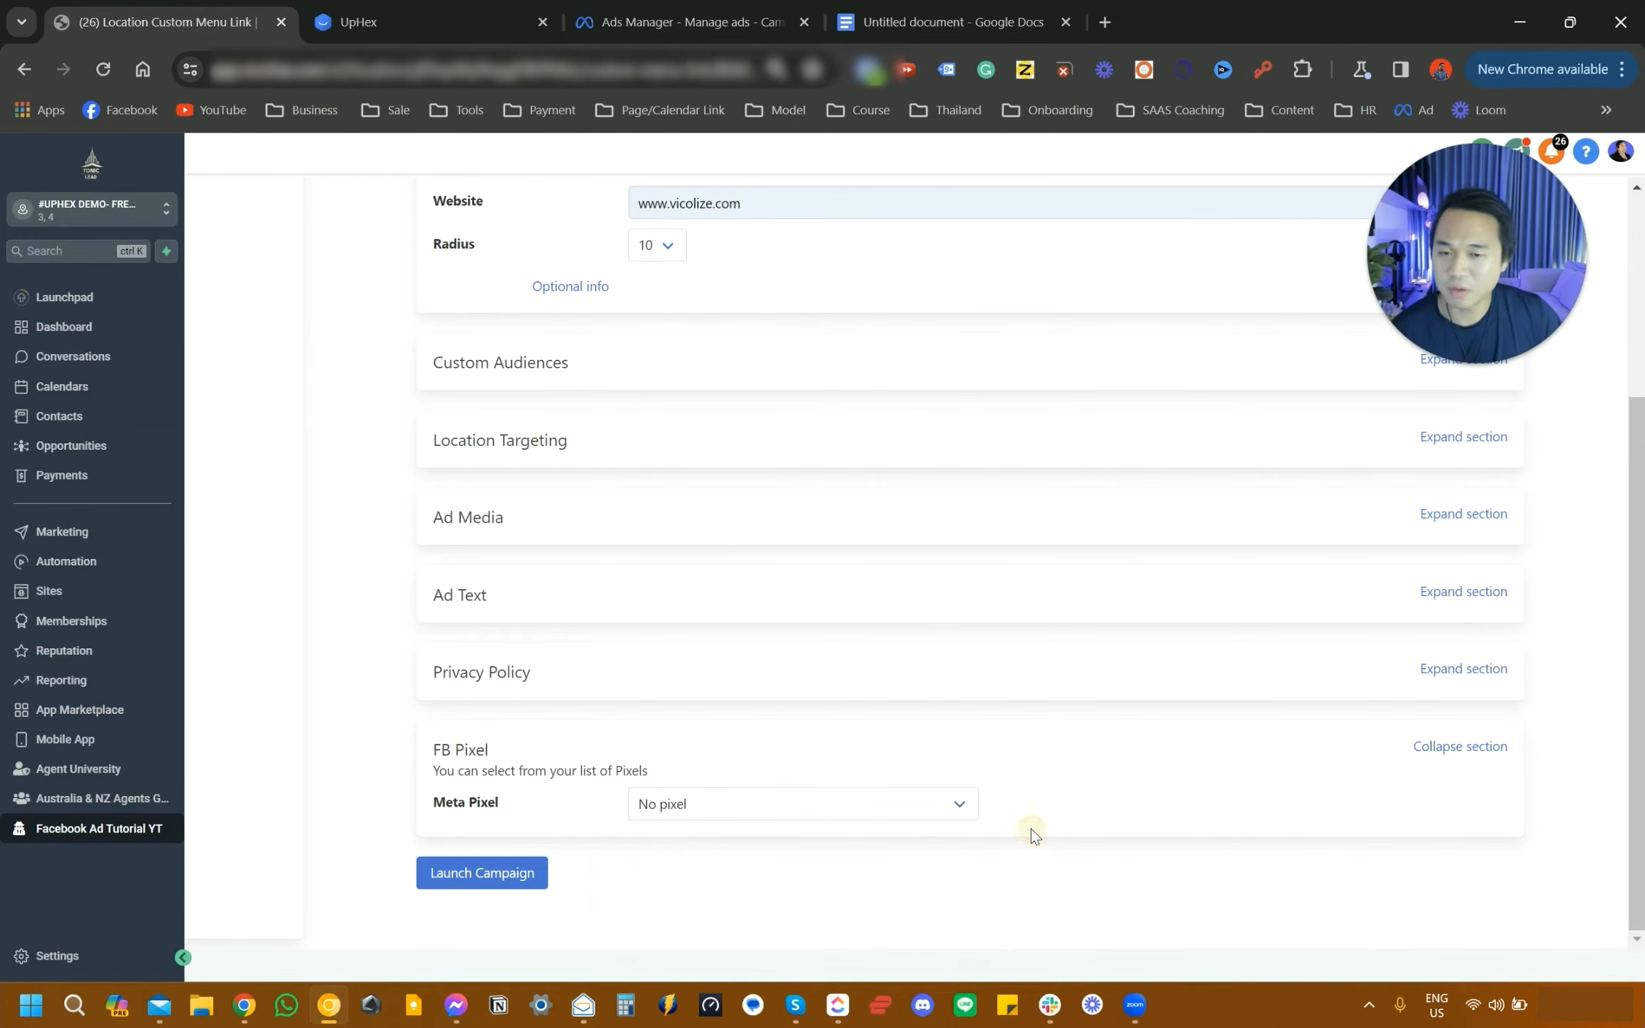
scroll(929, 822, up, 3)
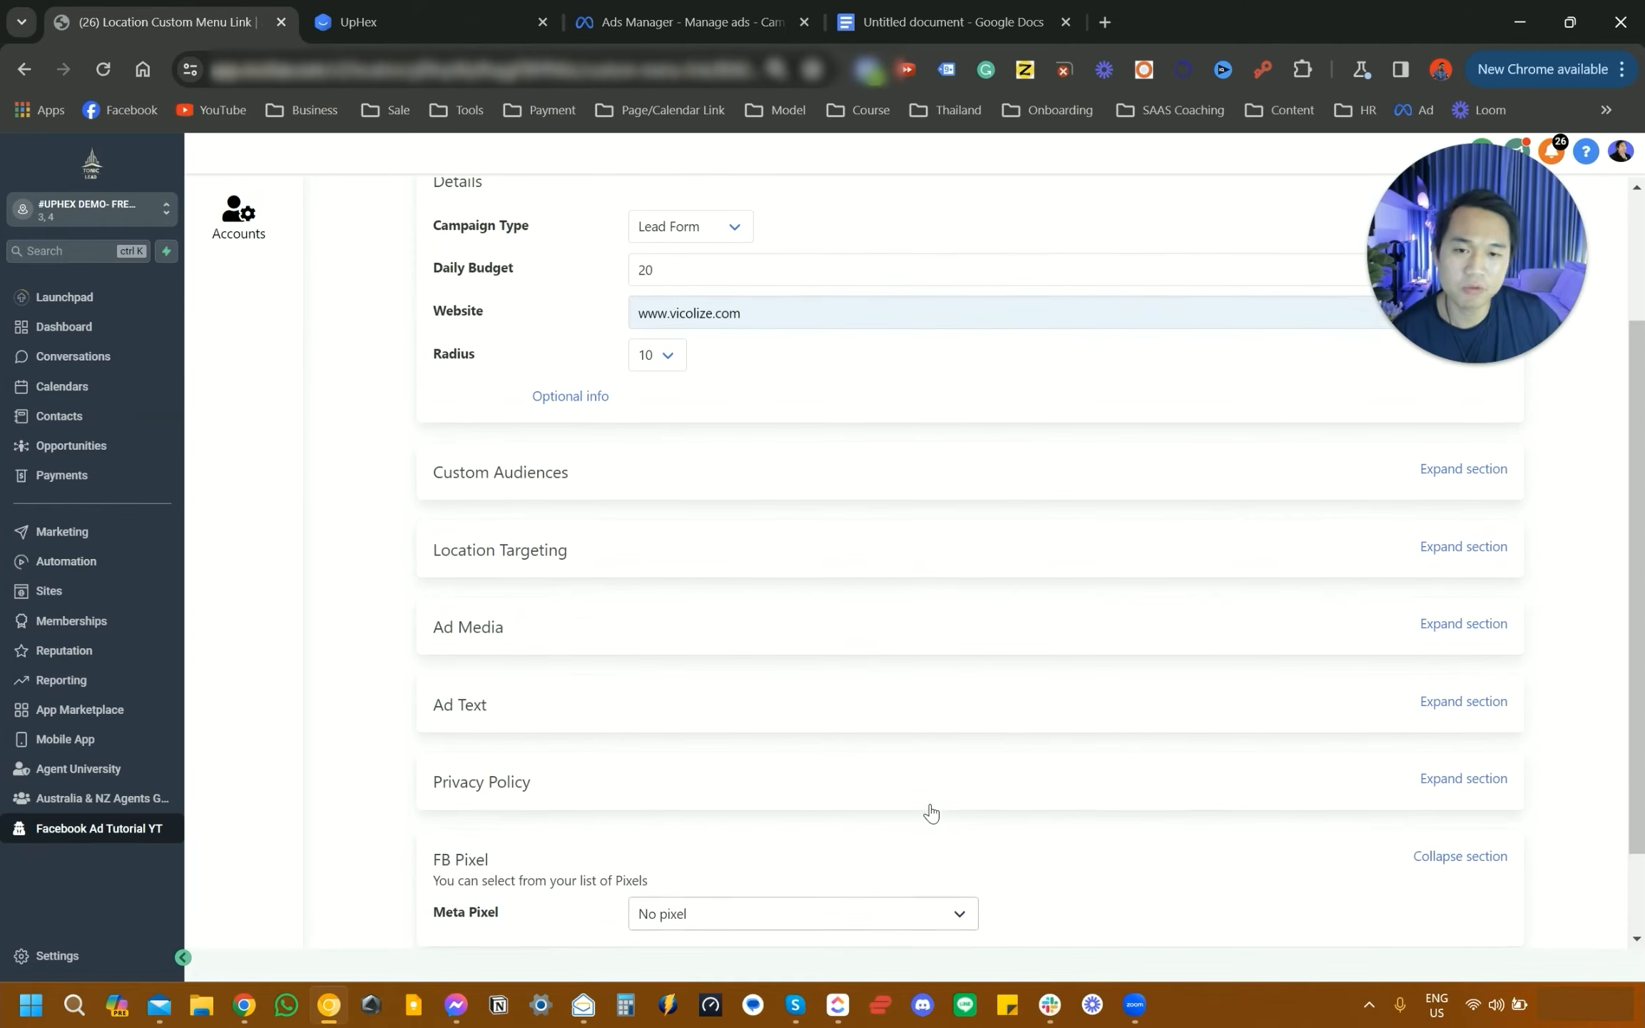
scroll(921, 808, down, 2)
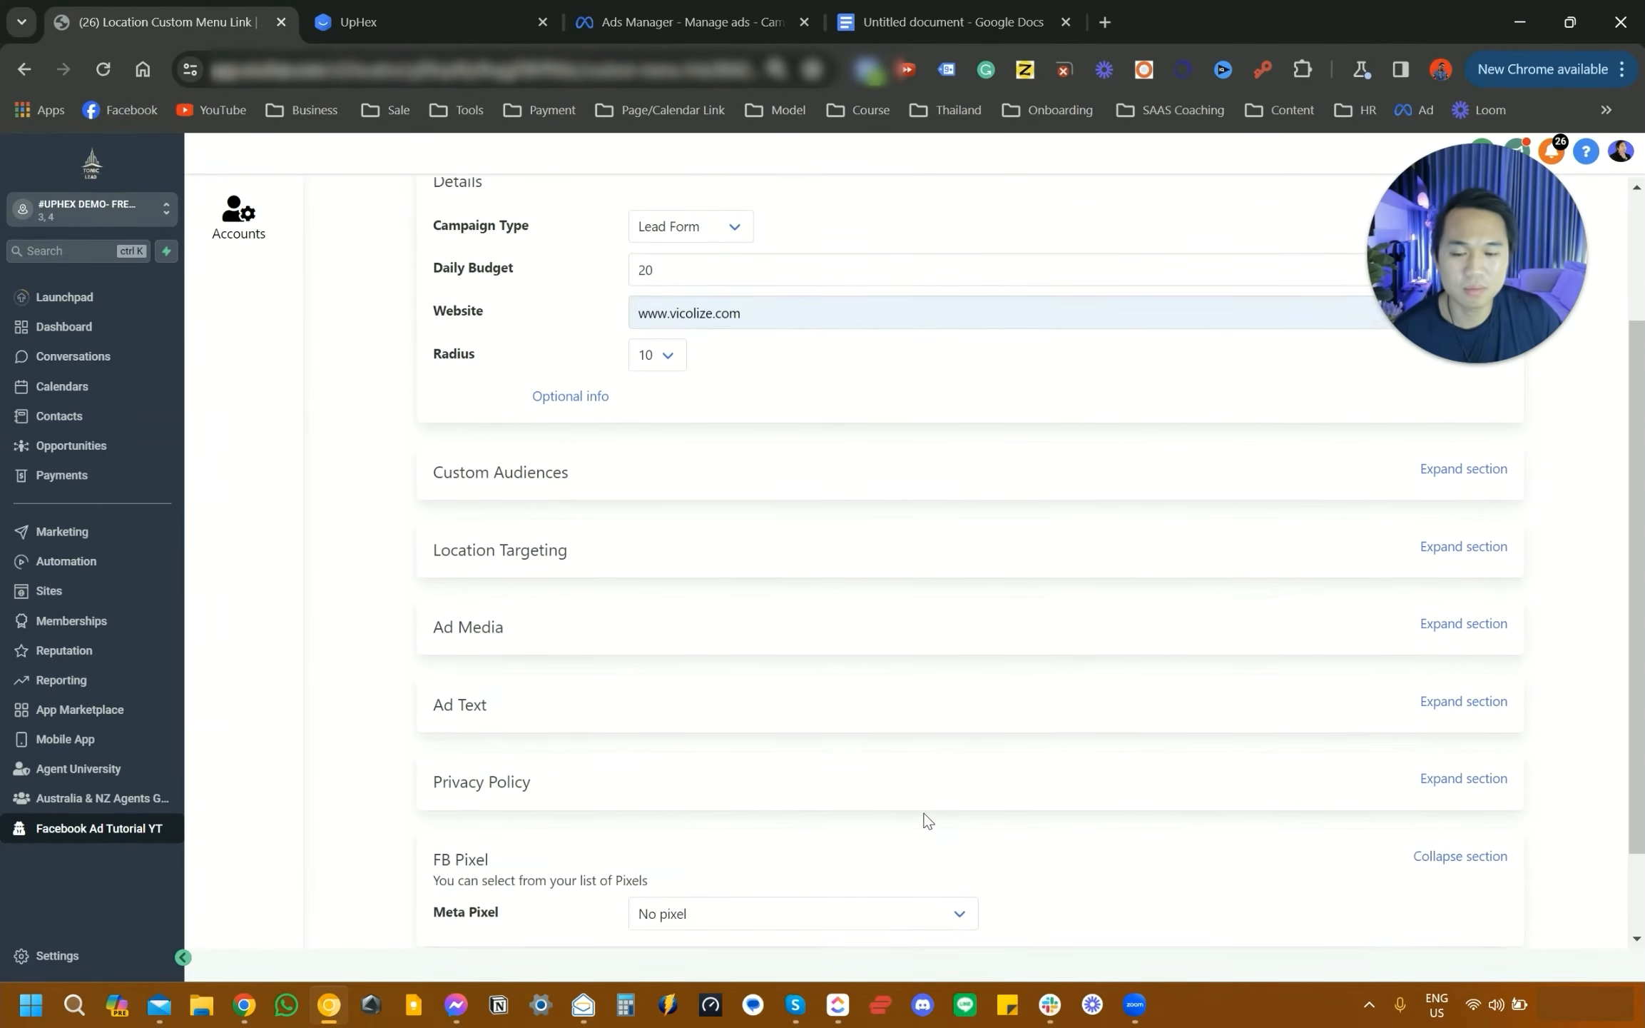
scroll(928, 821, down, 2)
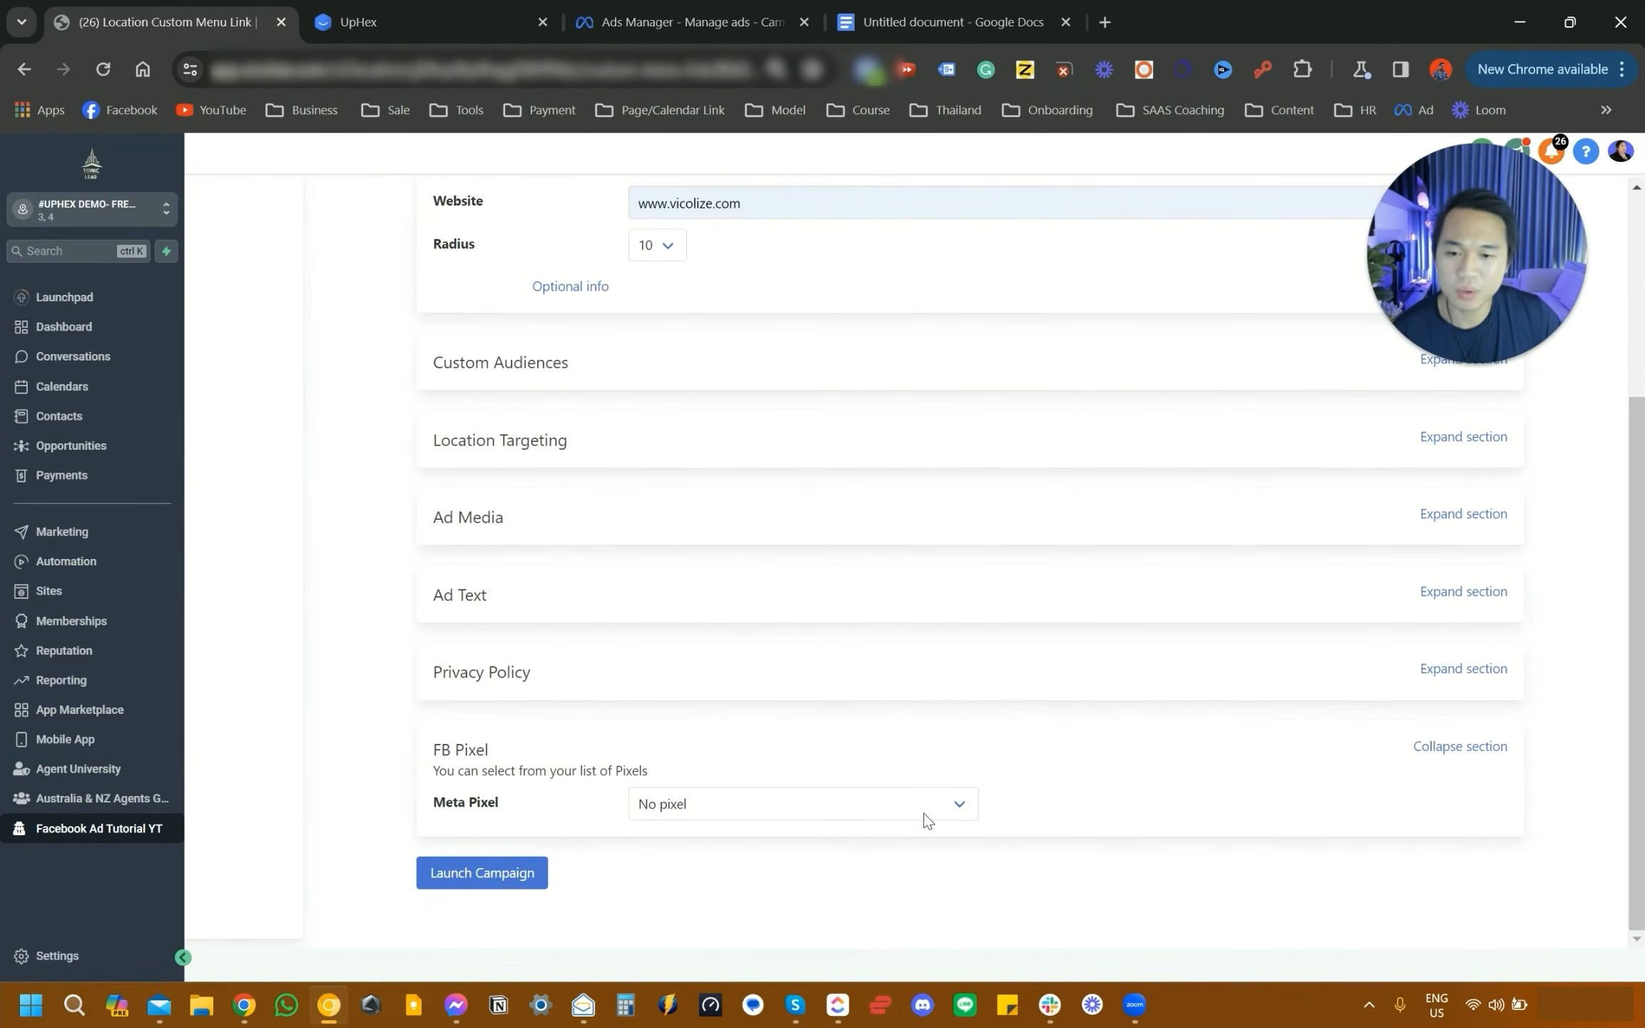
- Examine the Privacy Policy URL option and the ad text's headline, link description and primary text without changing them
click(1451, 672)
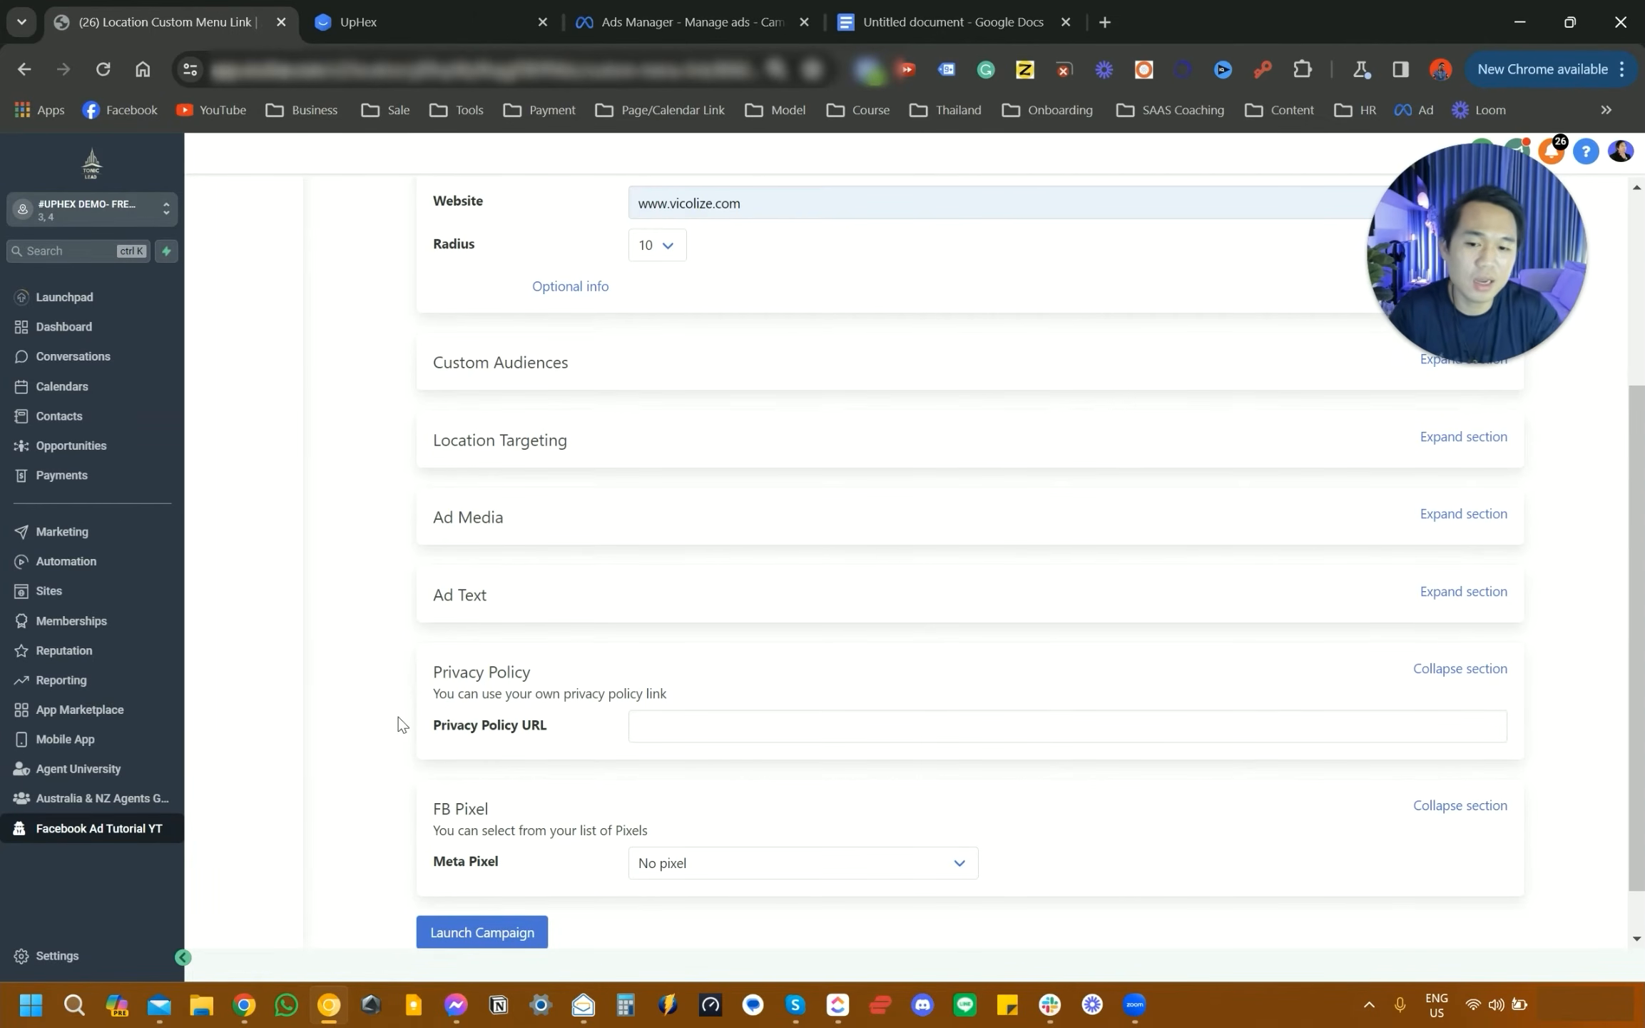
click(1442, 678)
click(1445, 674)
scroll(974, 766, down, 3)
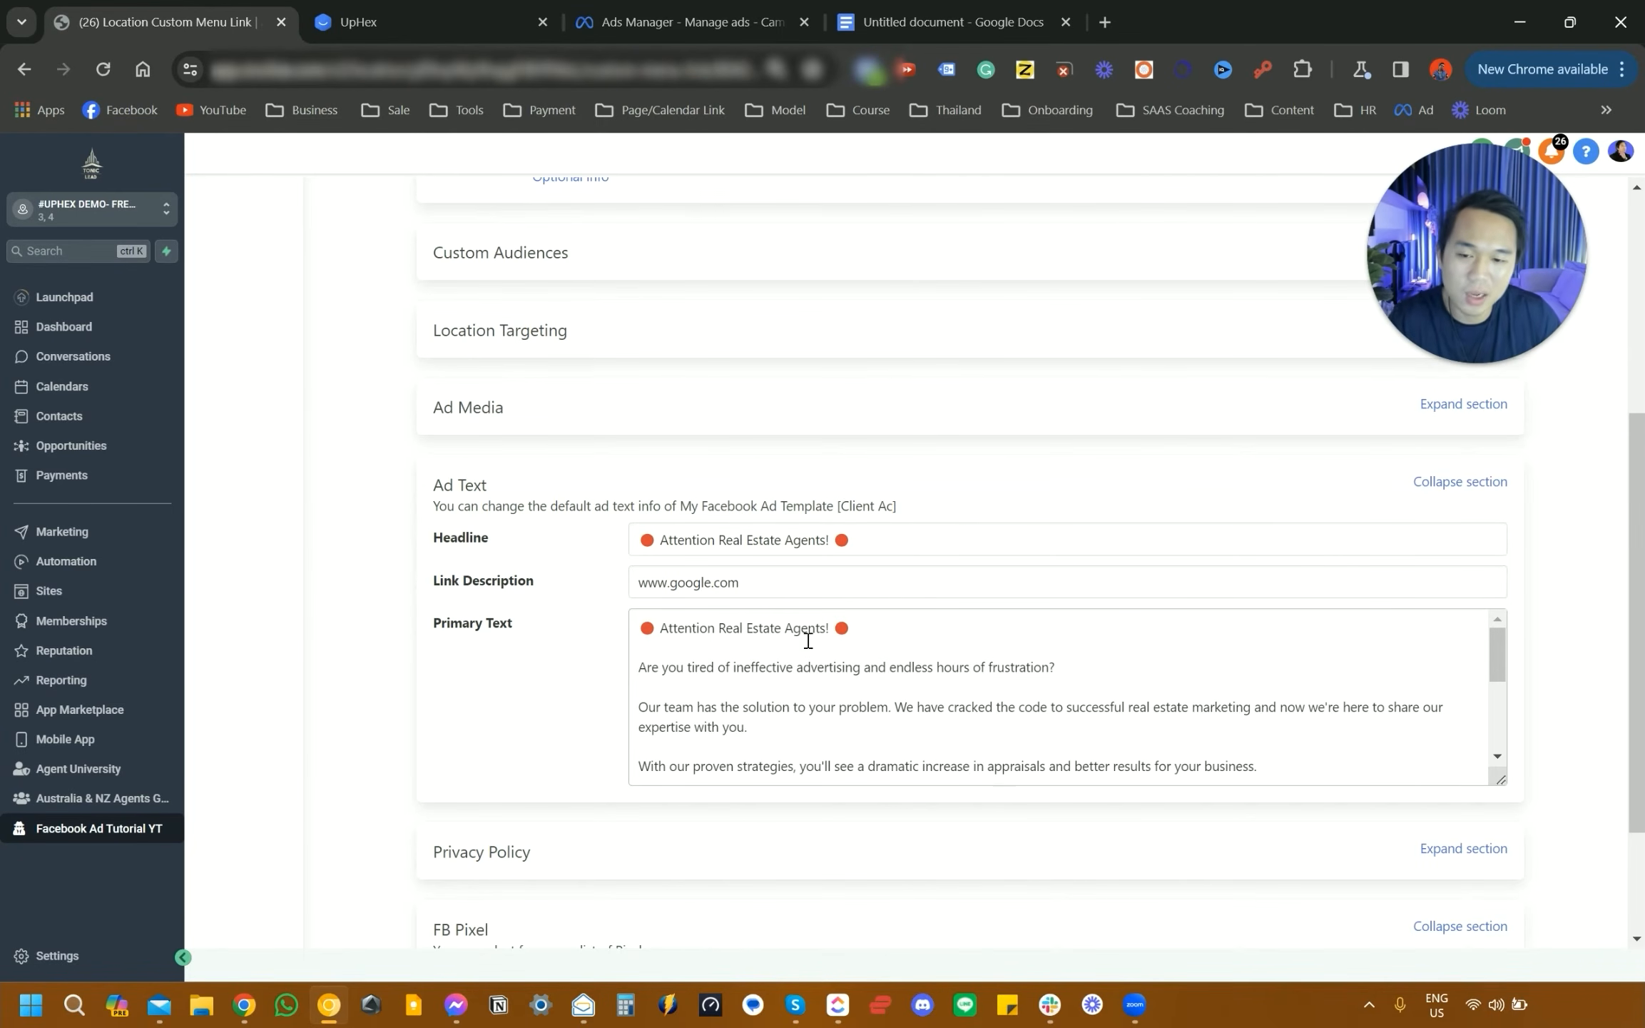
drag(778, 582, 644, 592)
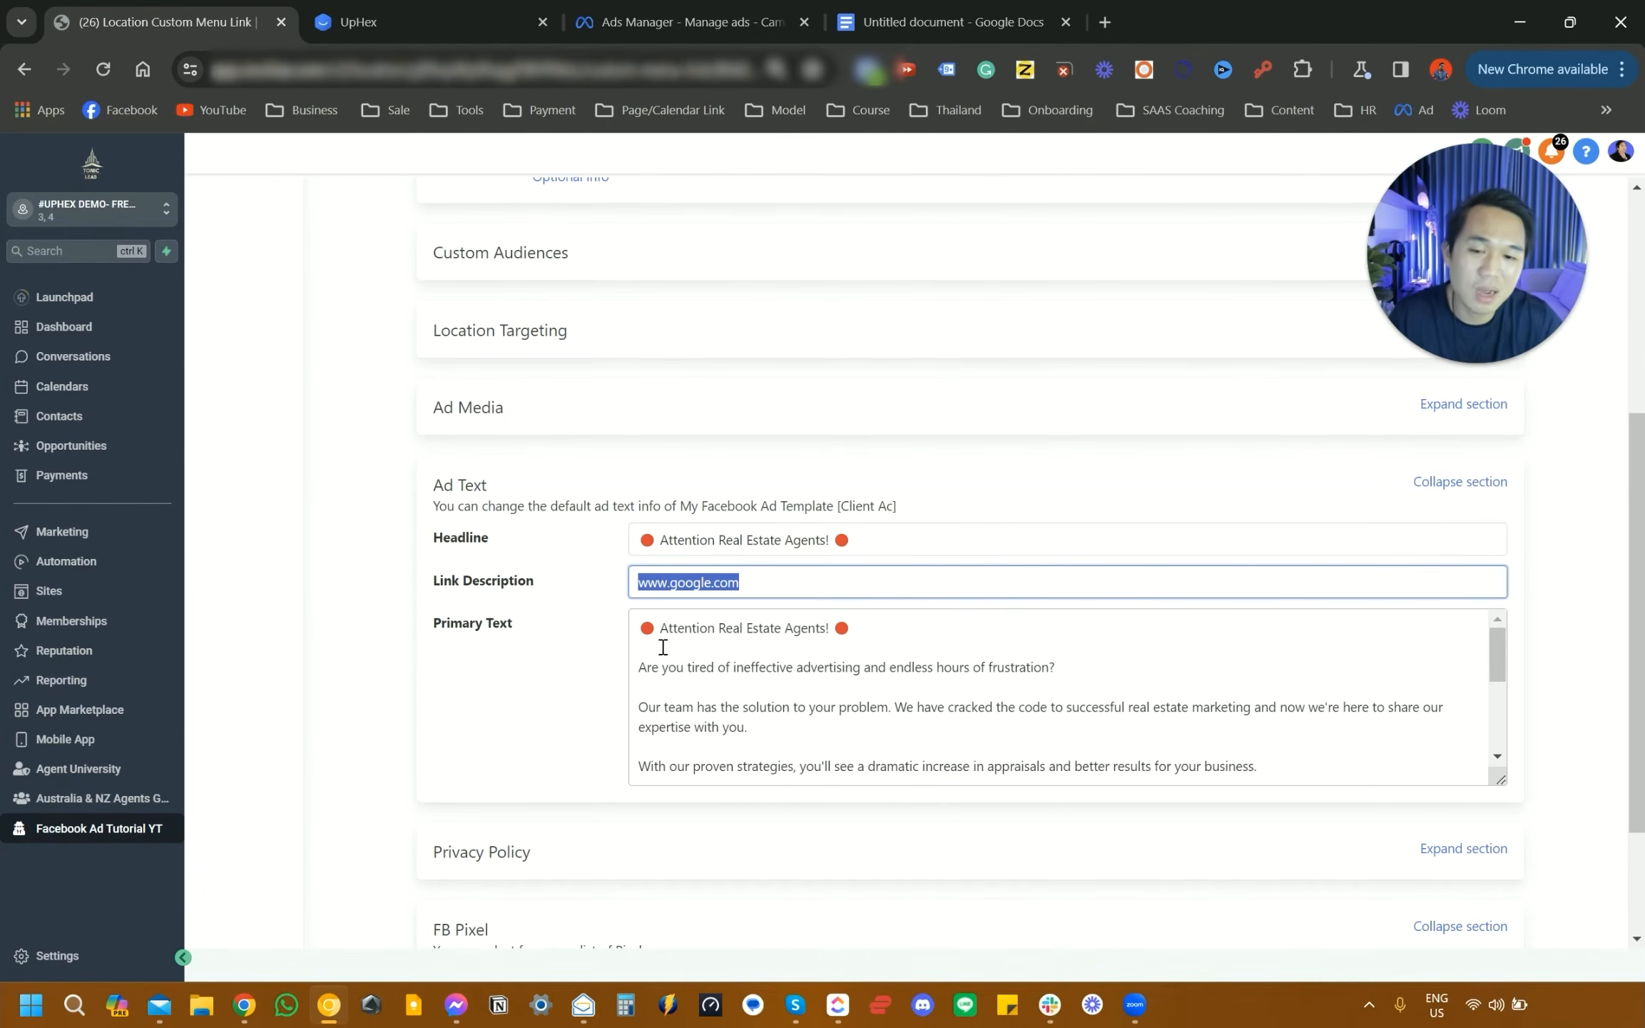
scroll(694, 686, down, 6)
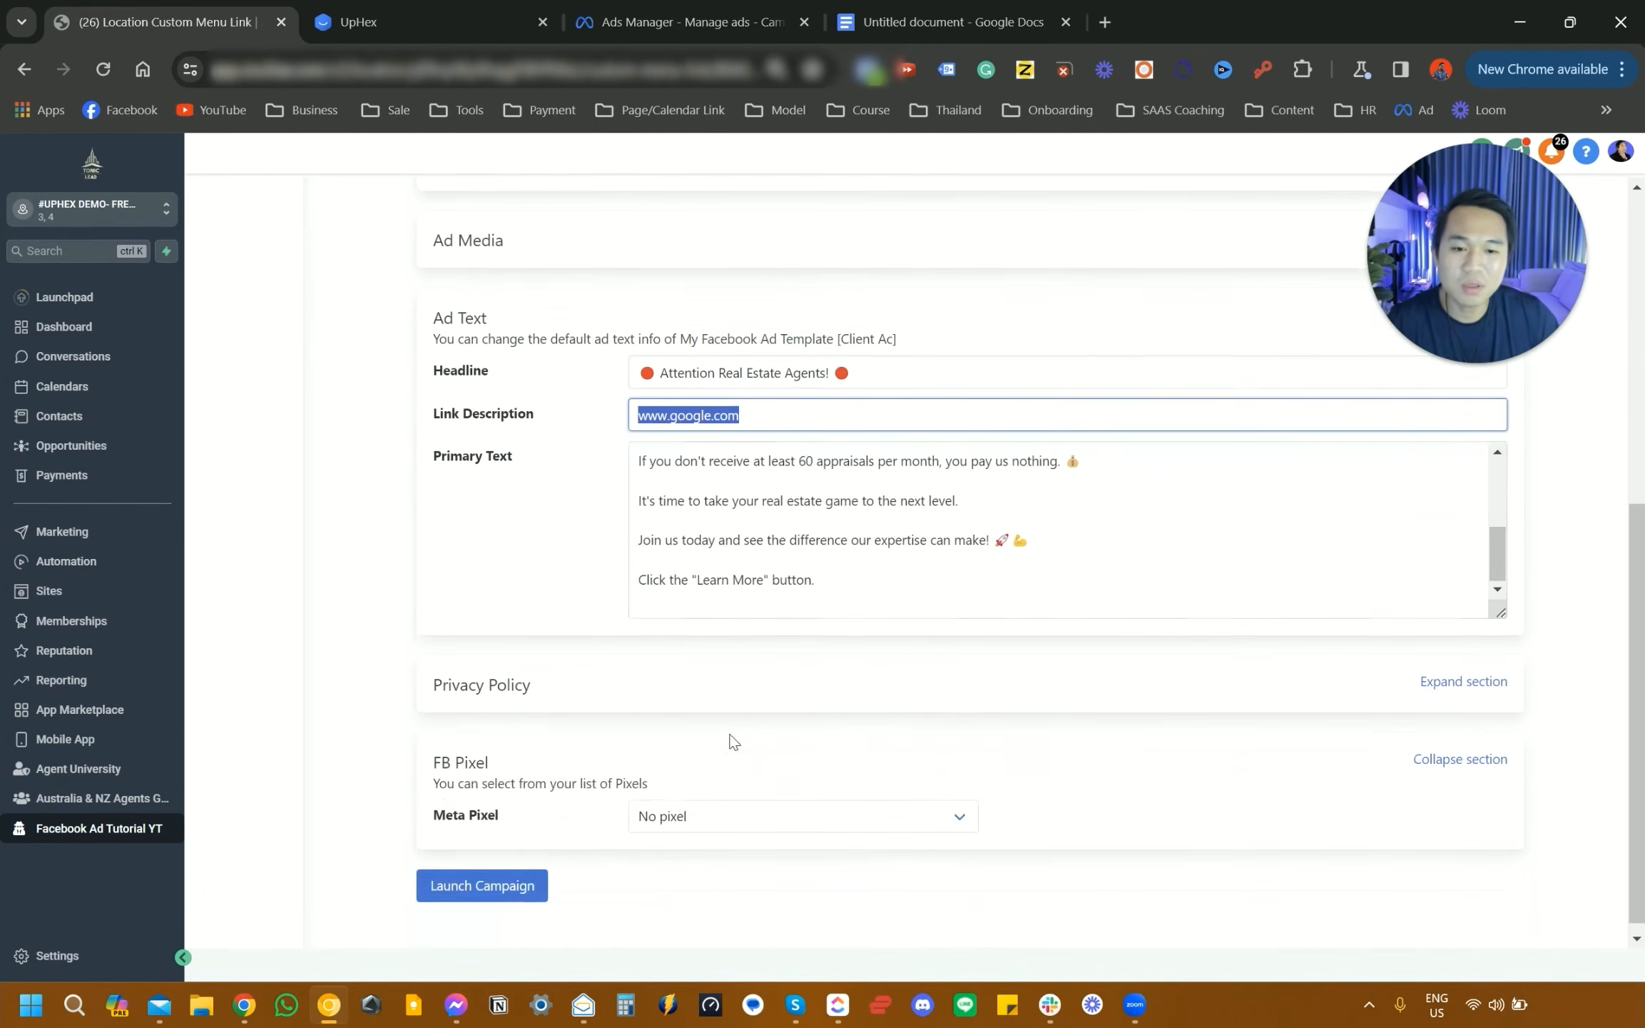
scroll(720, 728, up, 1)
scroll(710, 695, up, 5)
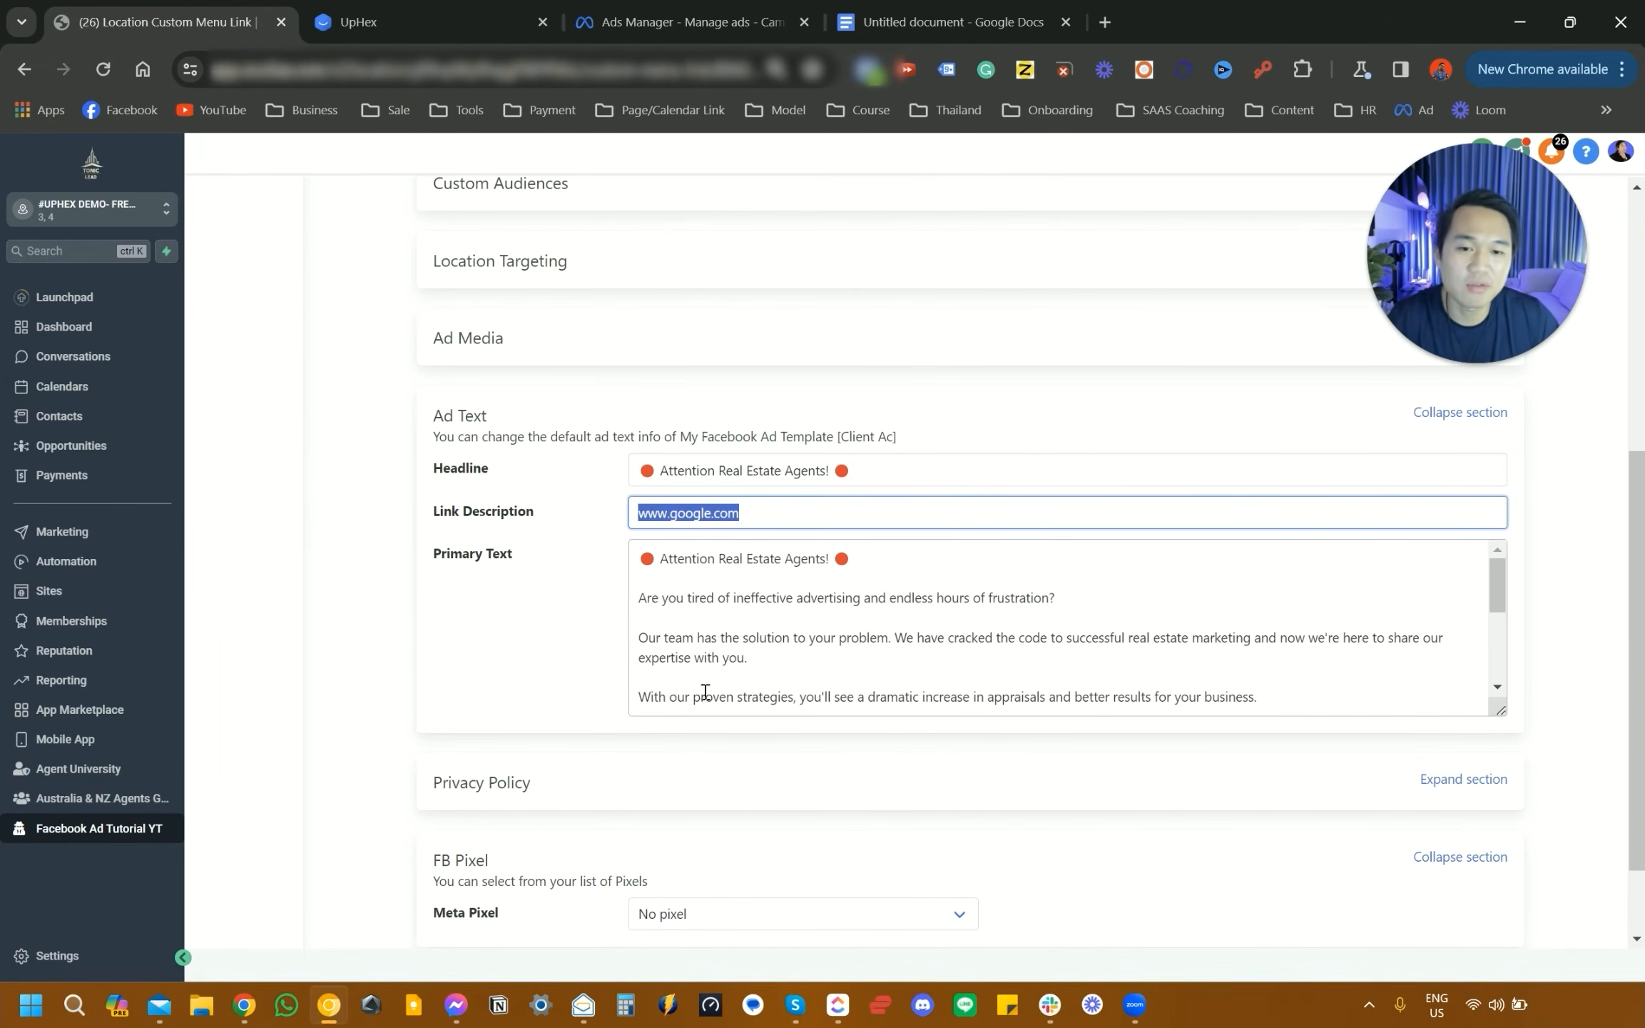
click(481, 647)
scroll(716, 596, up, 2)
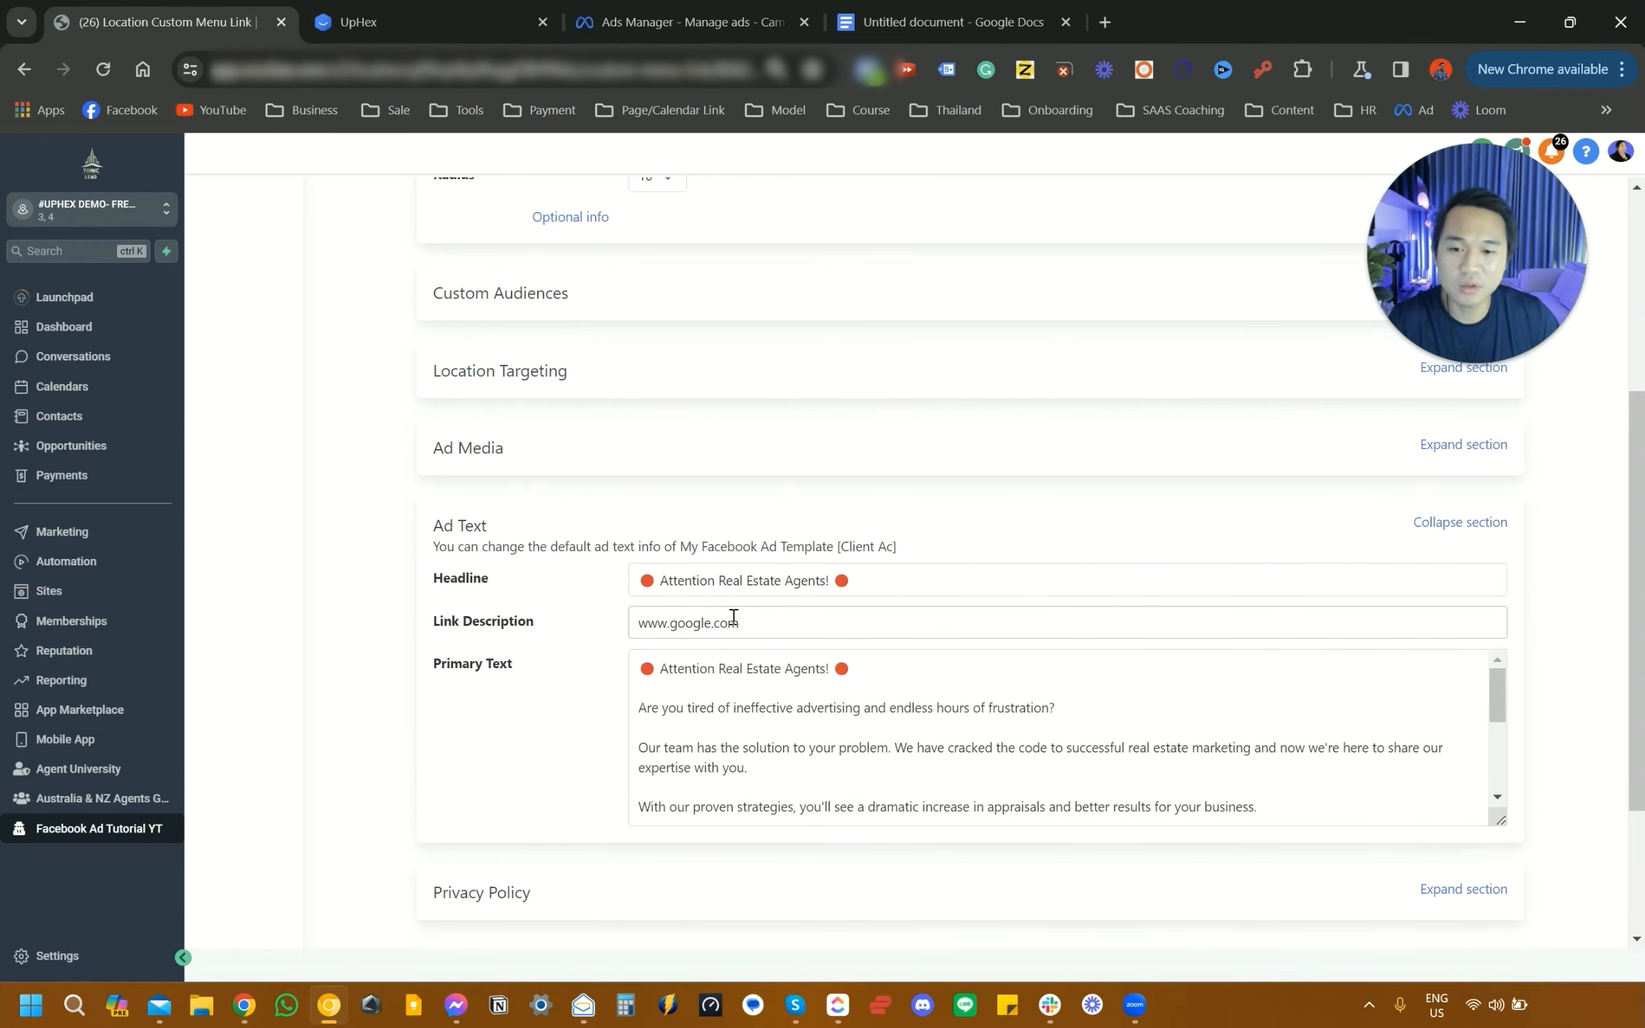
click(1429, 529)
- Set the ad media source to Template Media and select the template image, also looking at the Upload Media options
click(1427, 514)
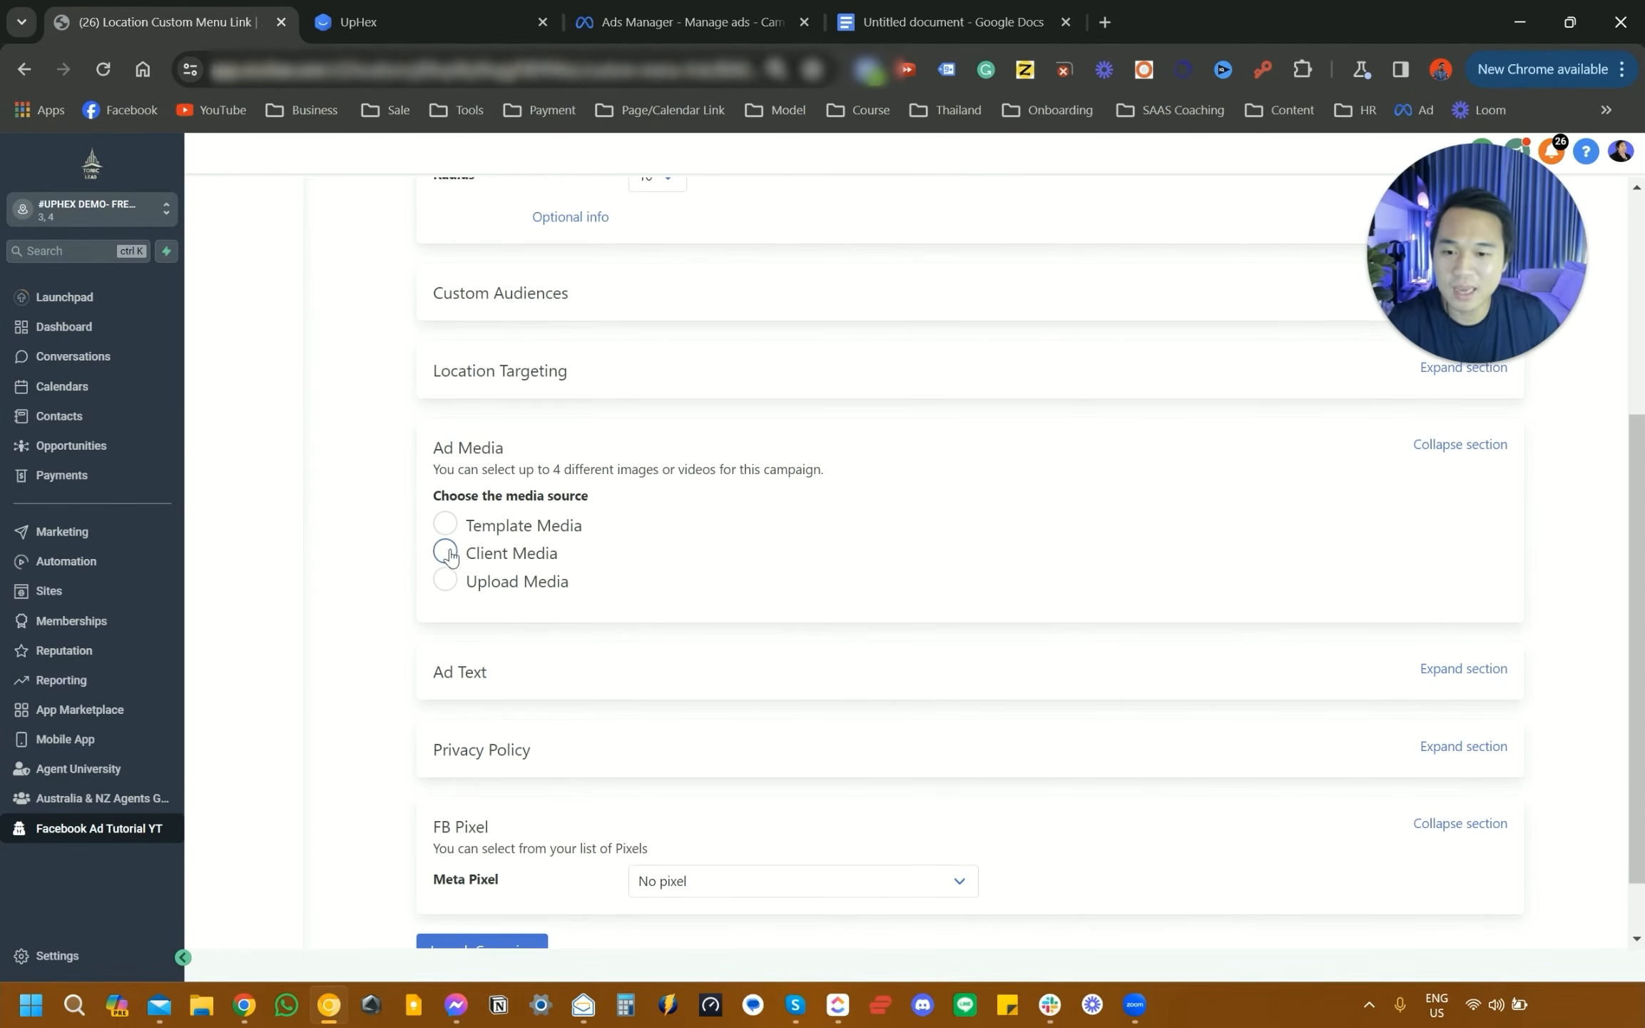
click(444, 531)
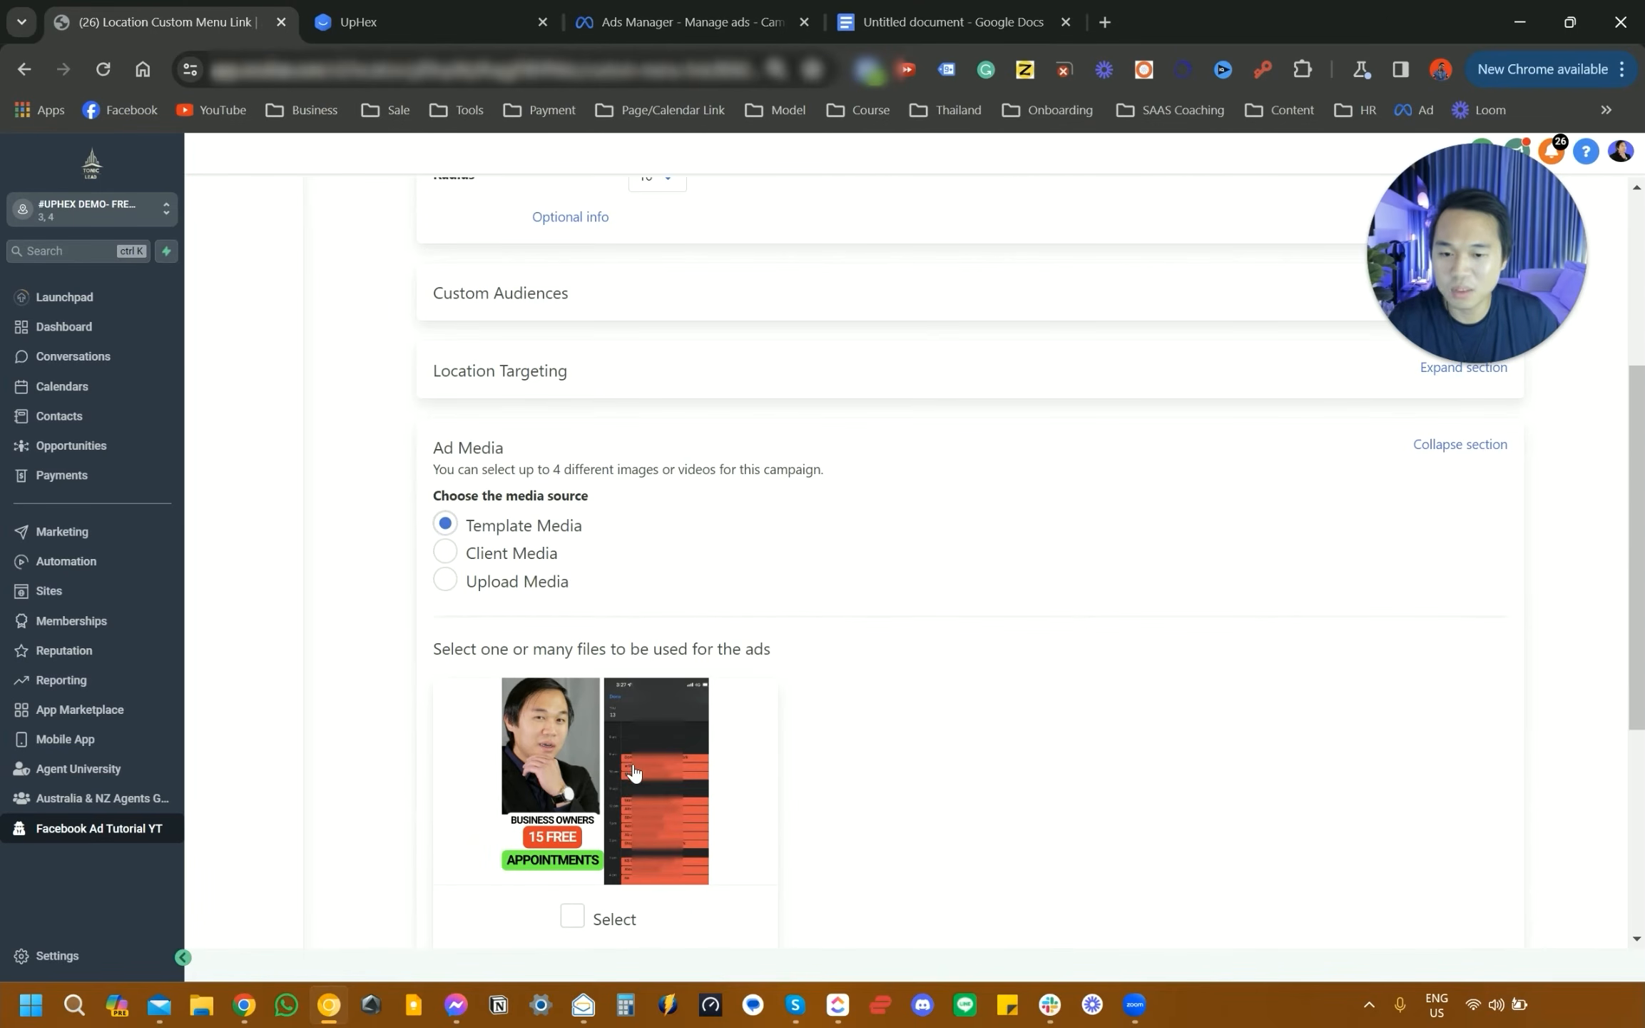
scroll(631, 768, down, 1)
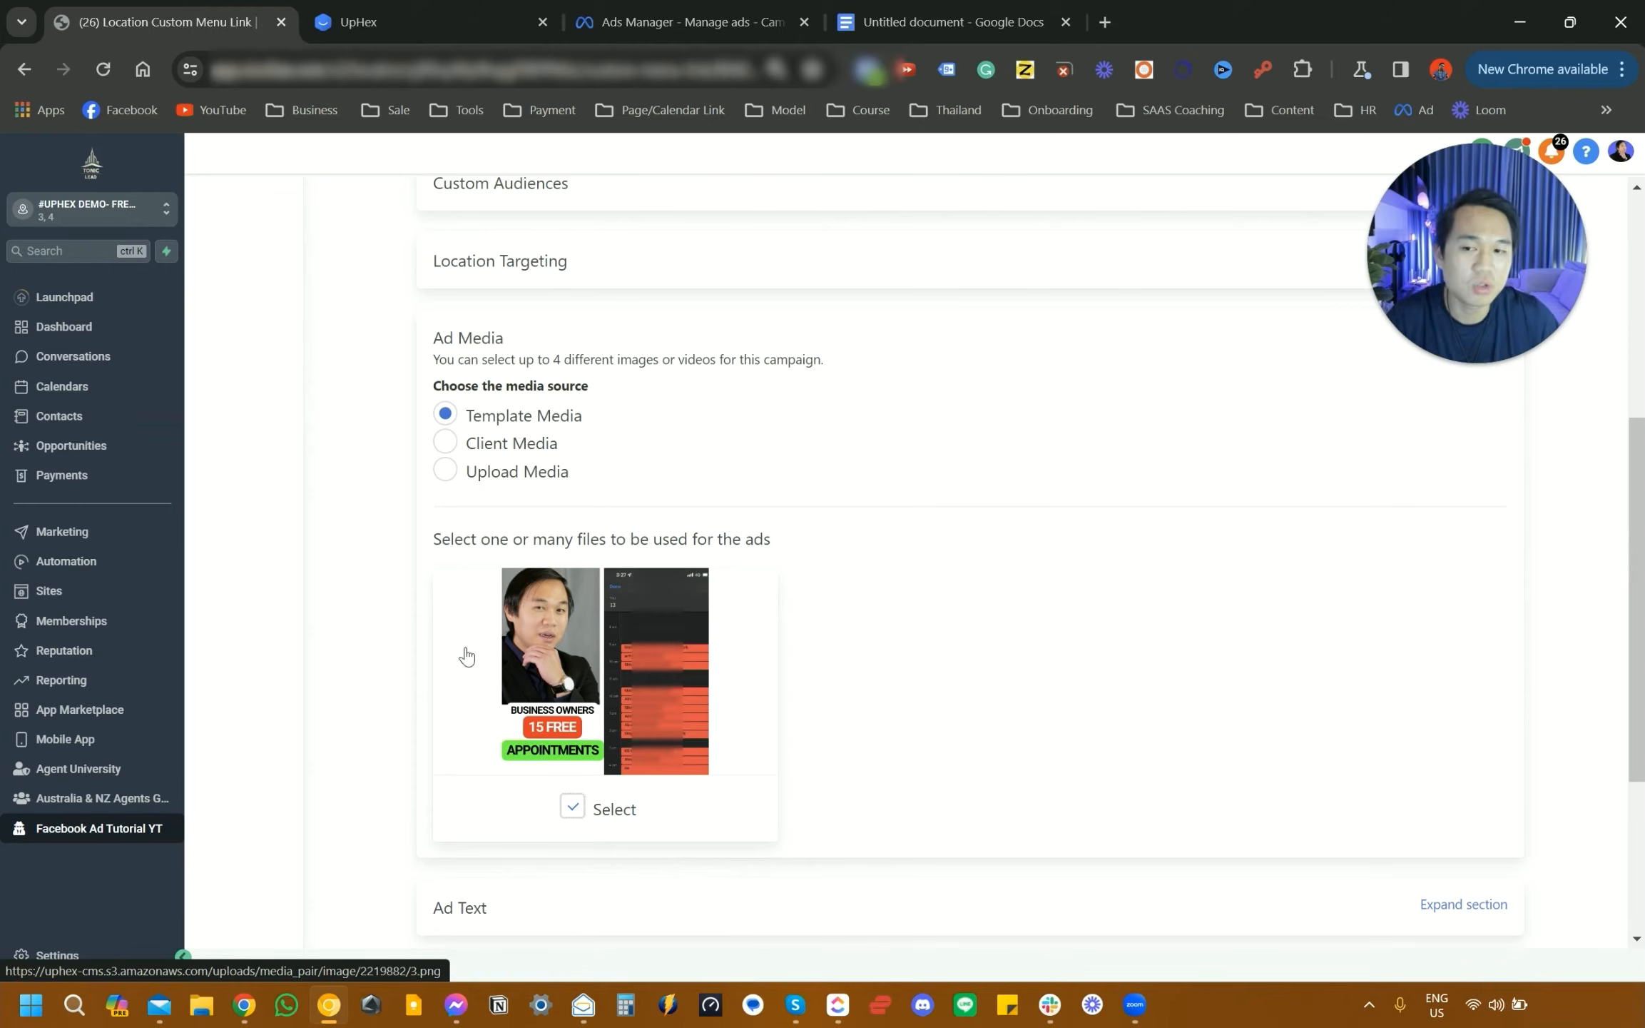
click(447, 473)
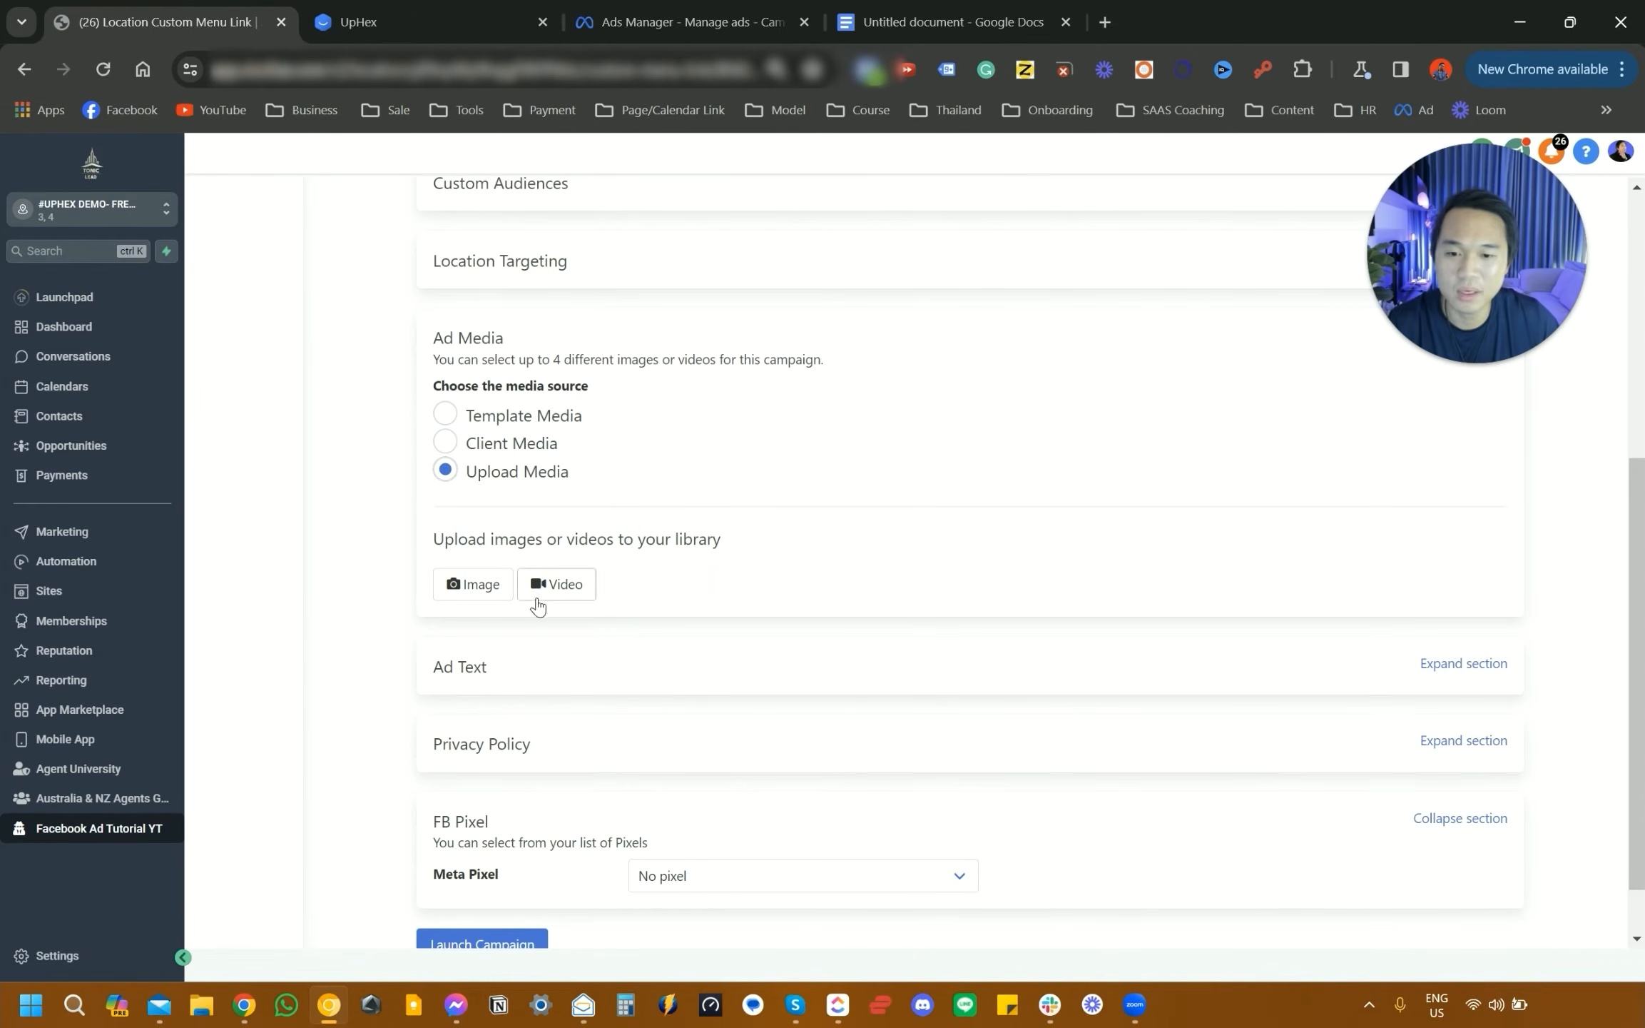
click(445, 415)
- Target the campaign's location by Cities and add Sydney - New South Wales
scroll(521, 477, up, 3)
click(1445, 478)
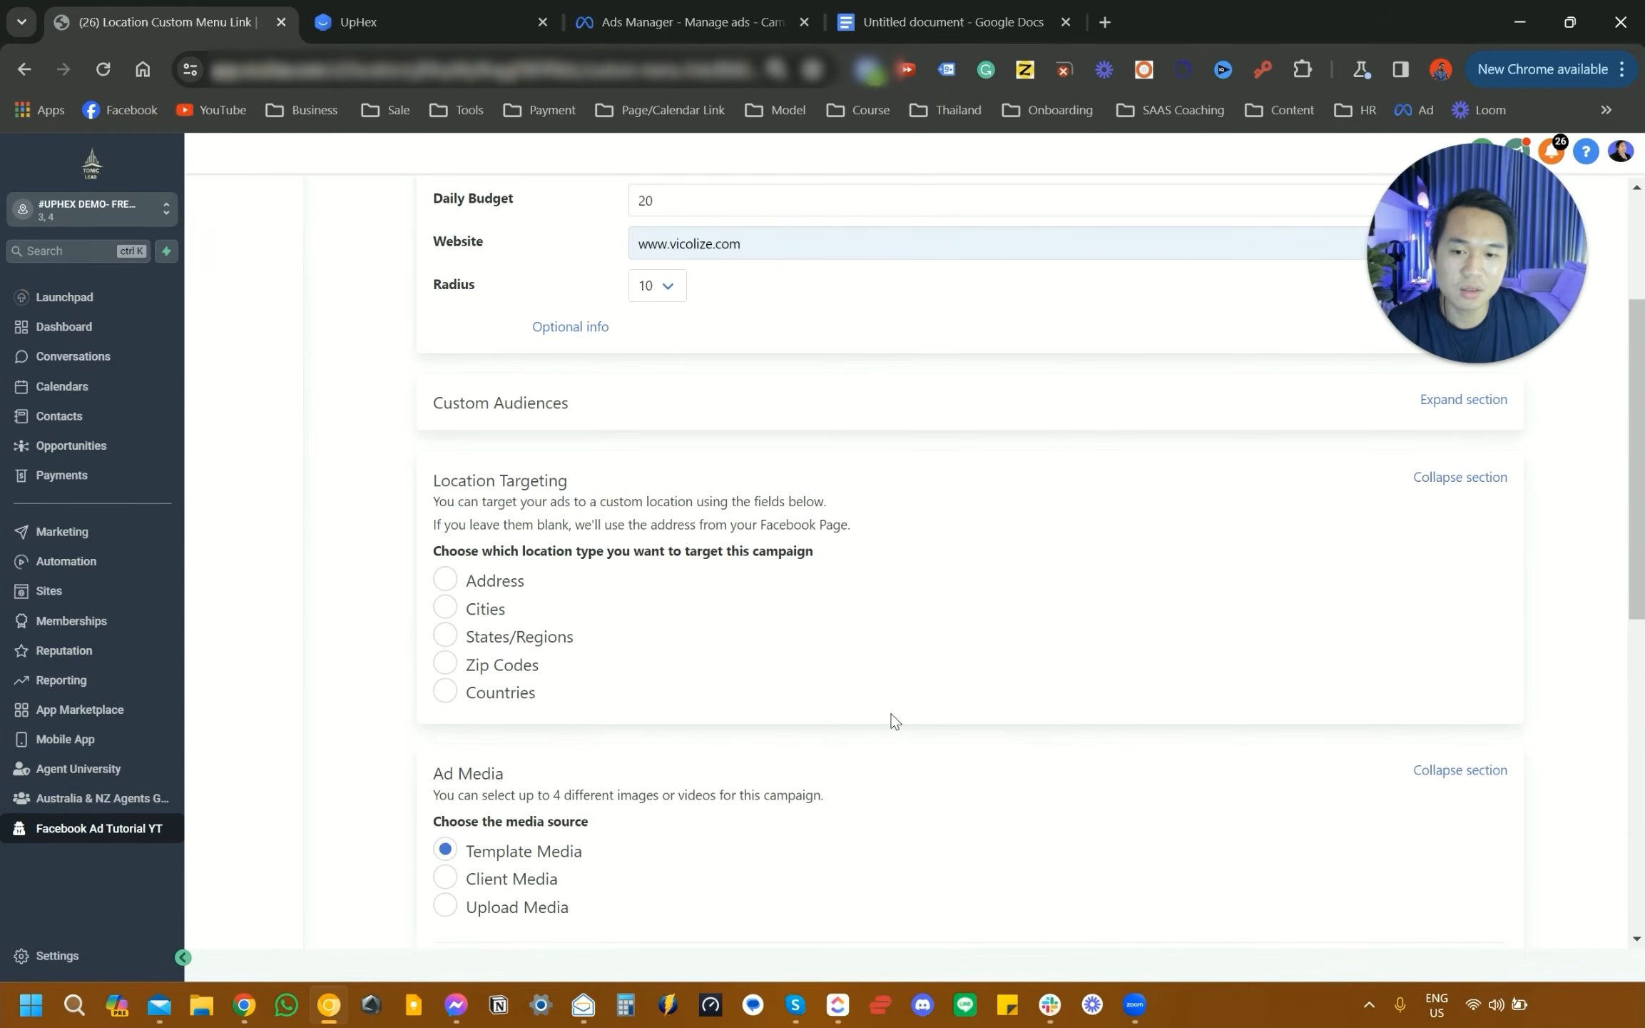
scroll(805, 696, up, 2)
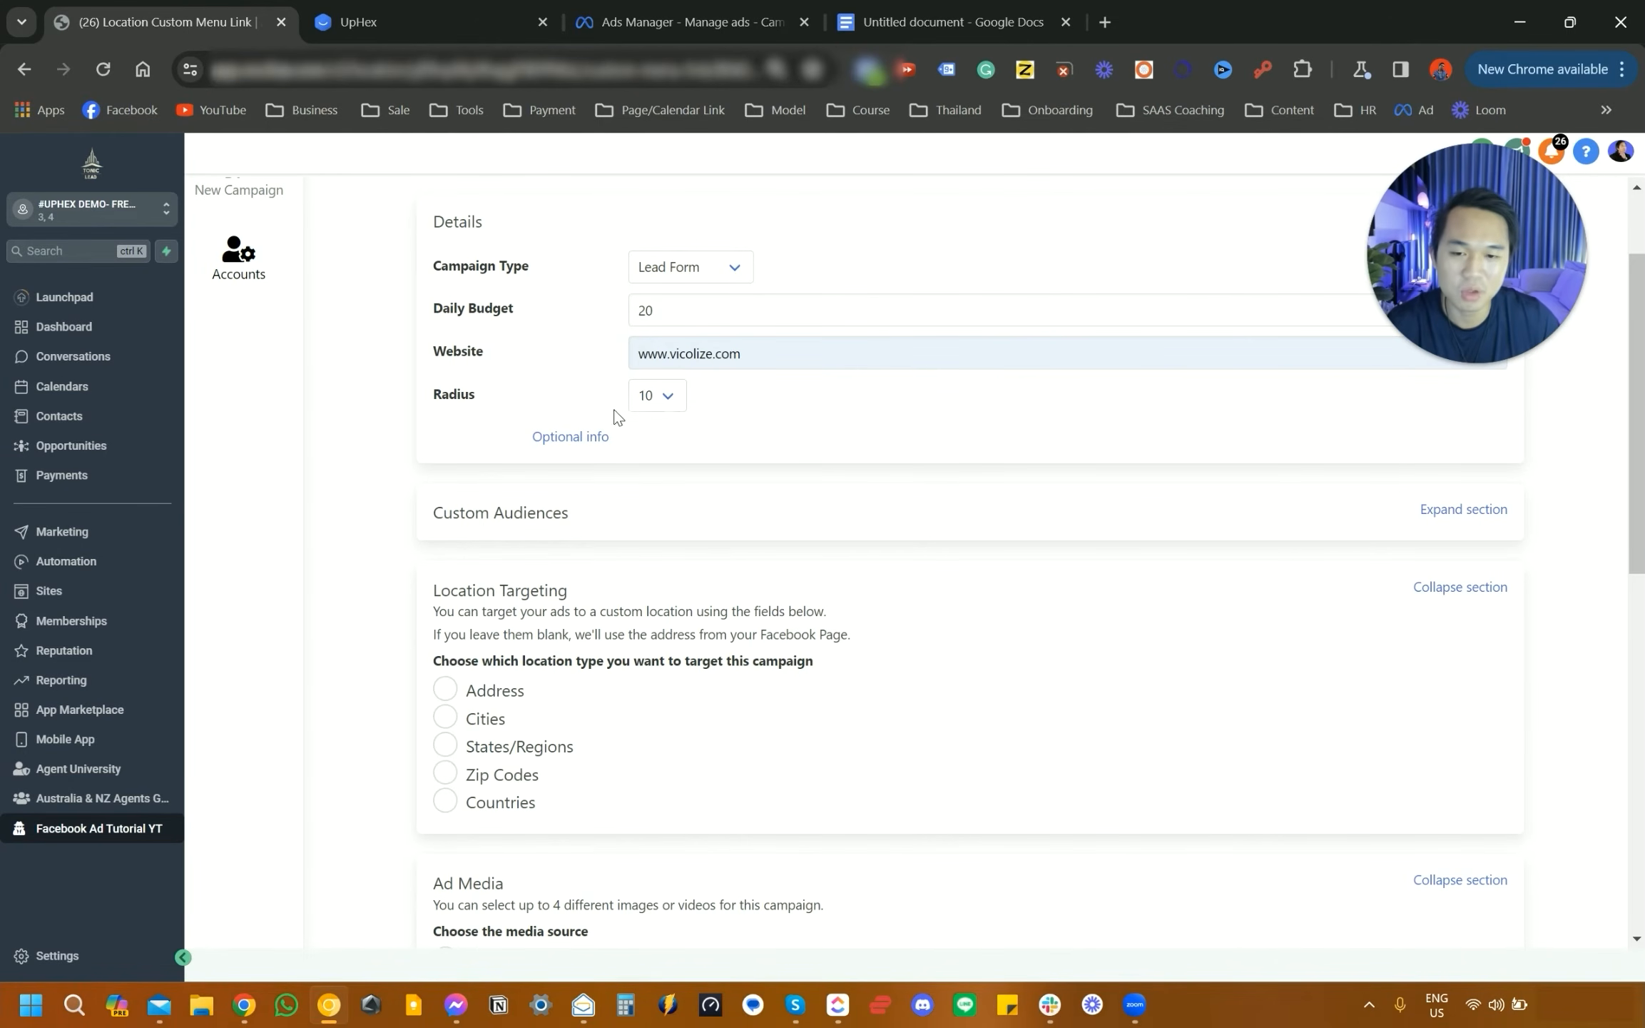
scroll(602, 613, down, 2)
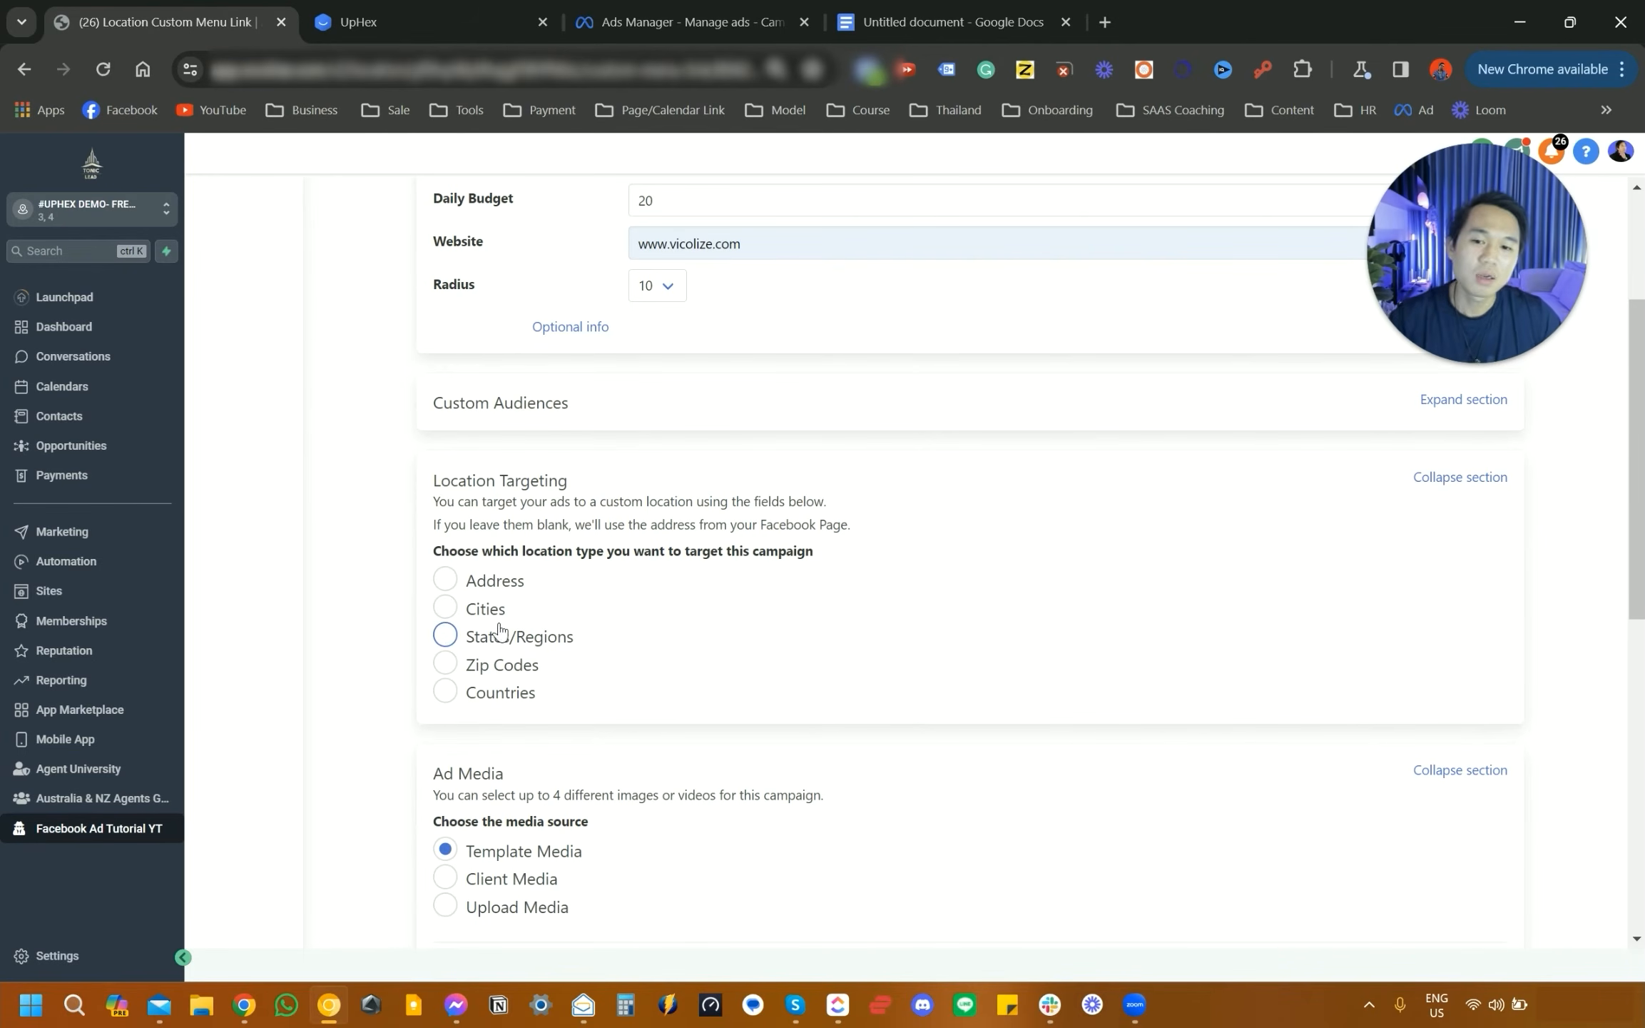
click(445, 608)
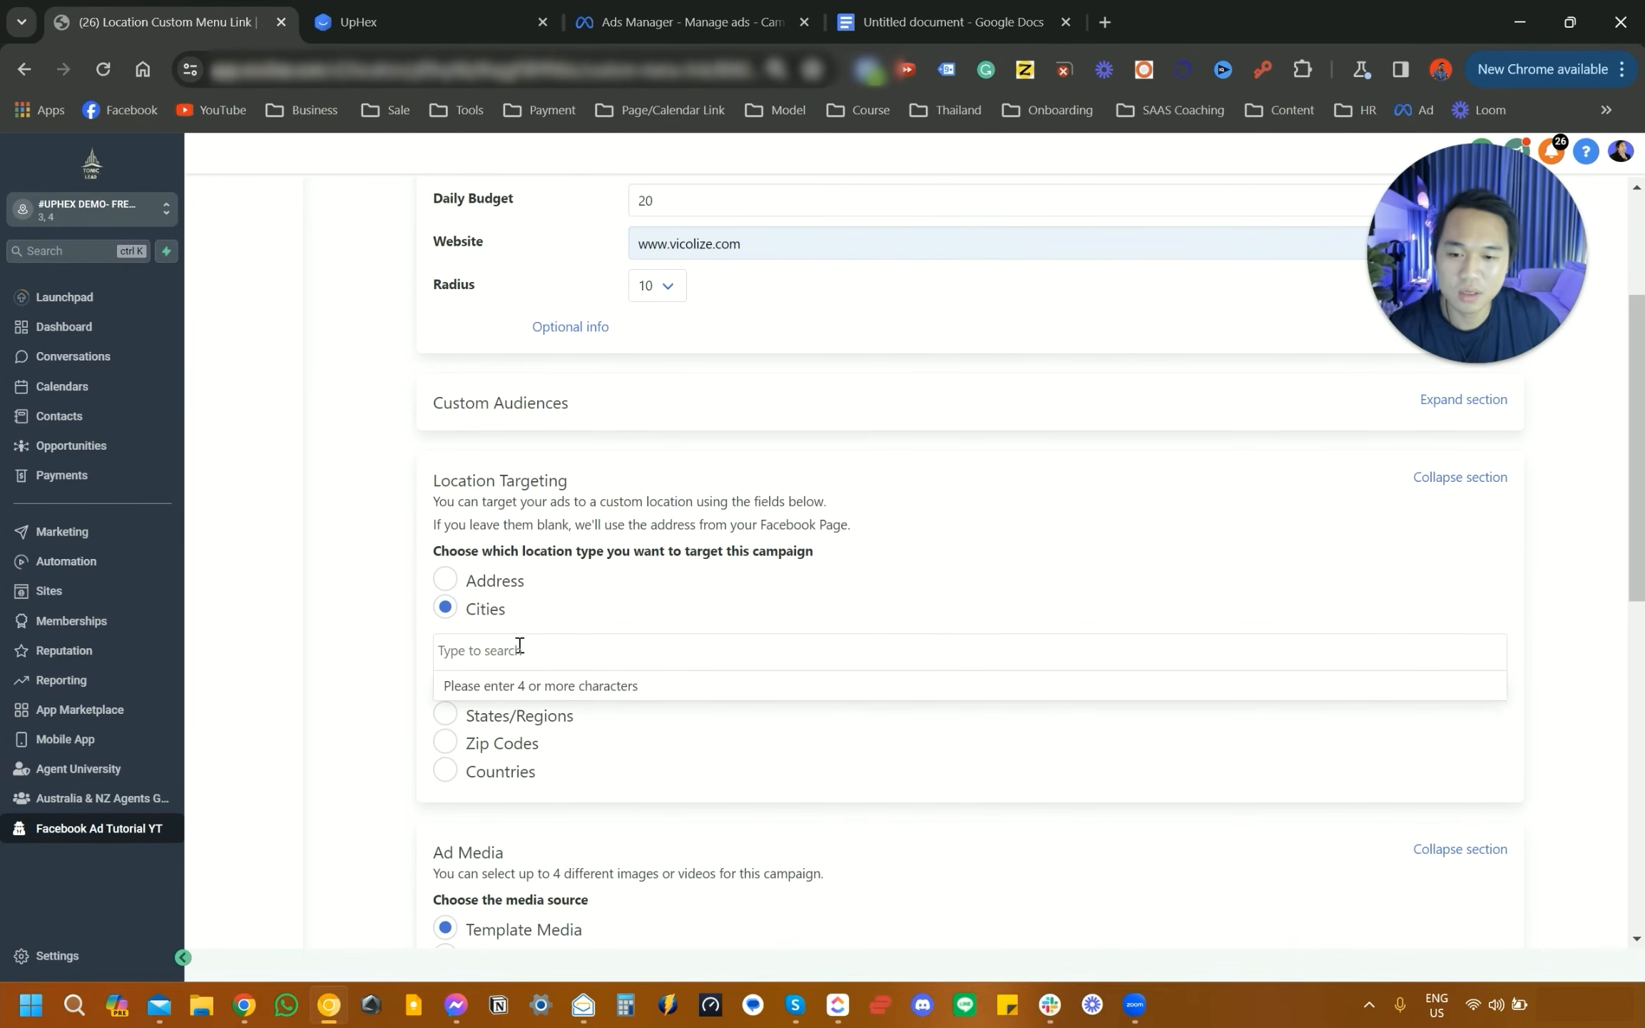
text(sydney)
click(551, 682)
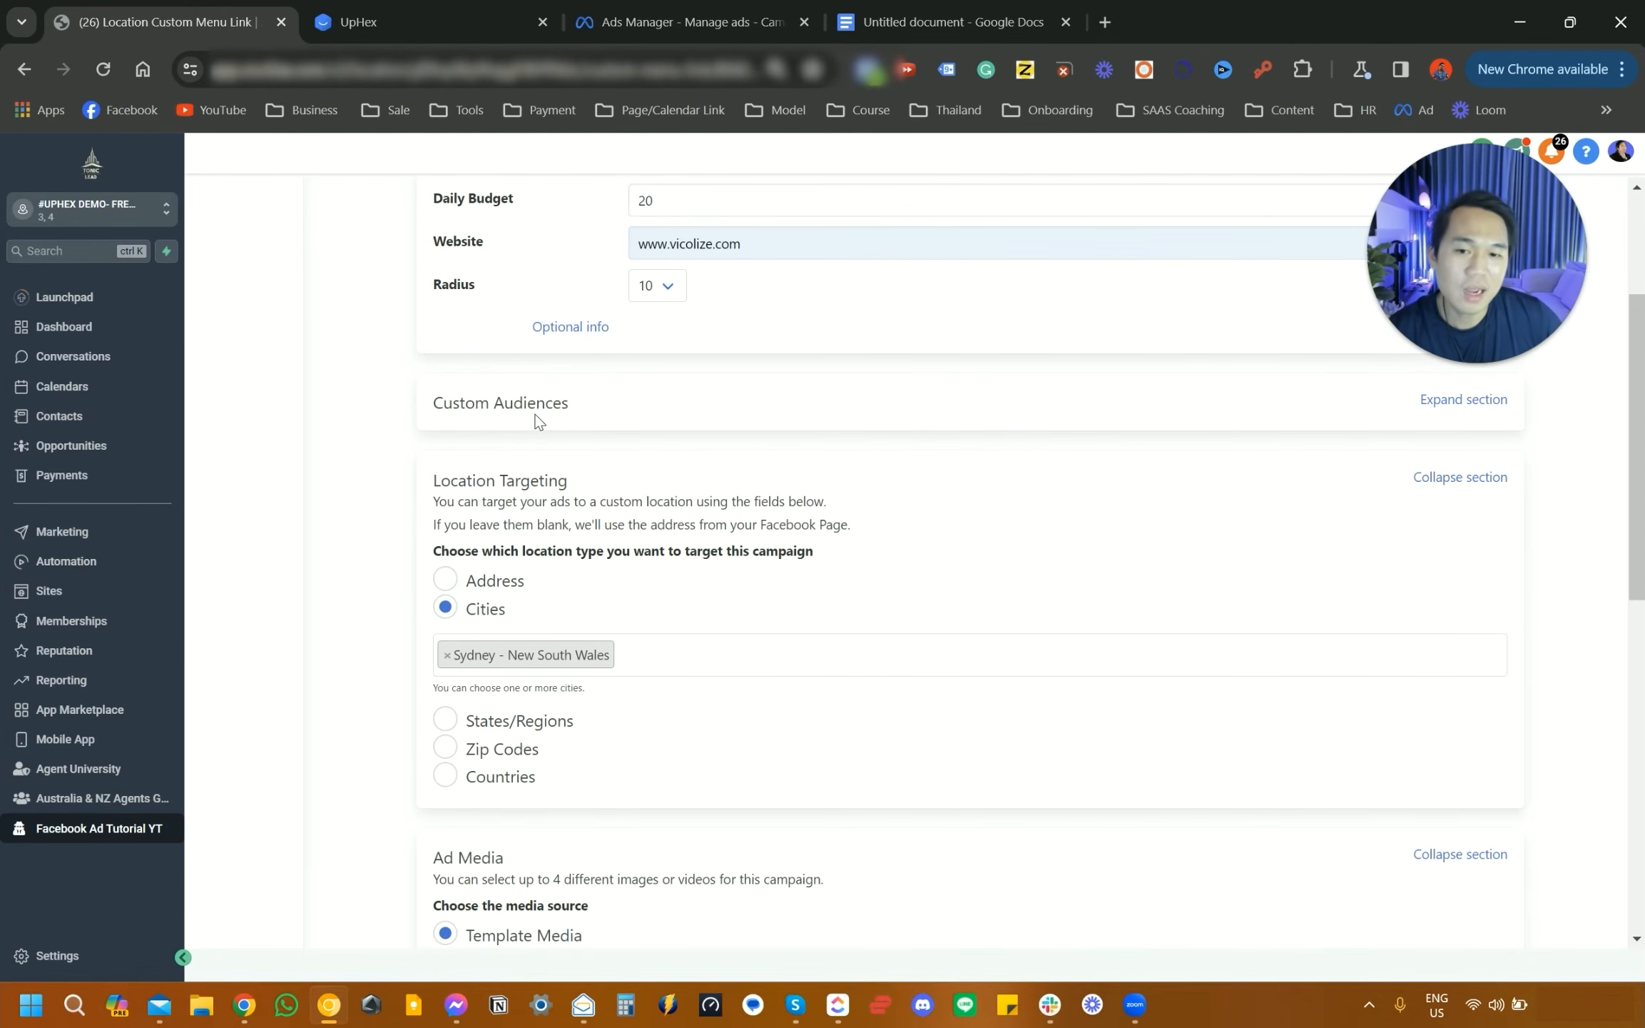
- Review the custom audience choices, leave Audiences at None, and launch the Facebook campaign
click(1431, 402)
click(1014, 463)
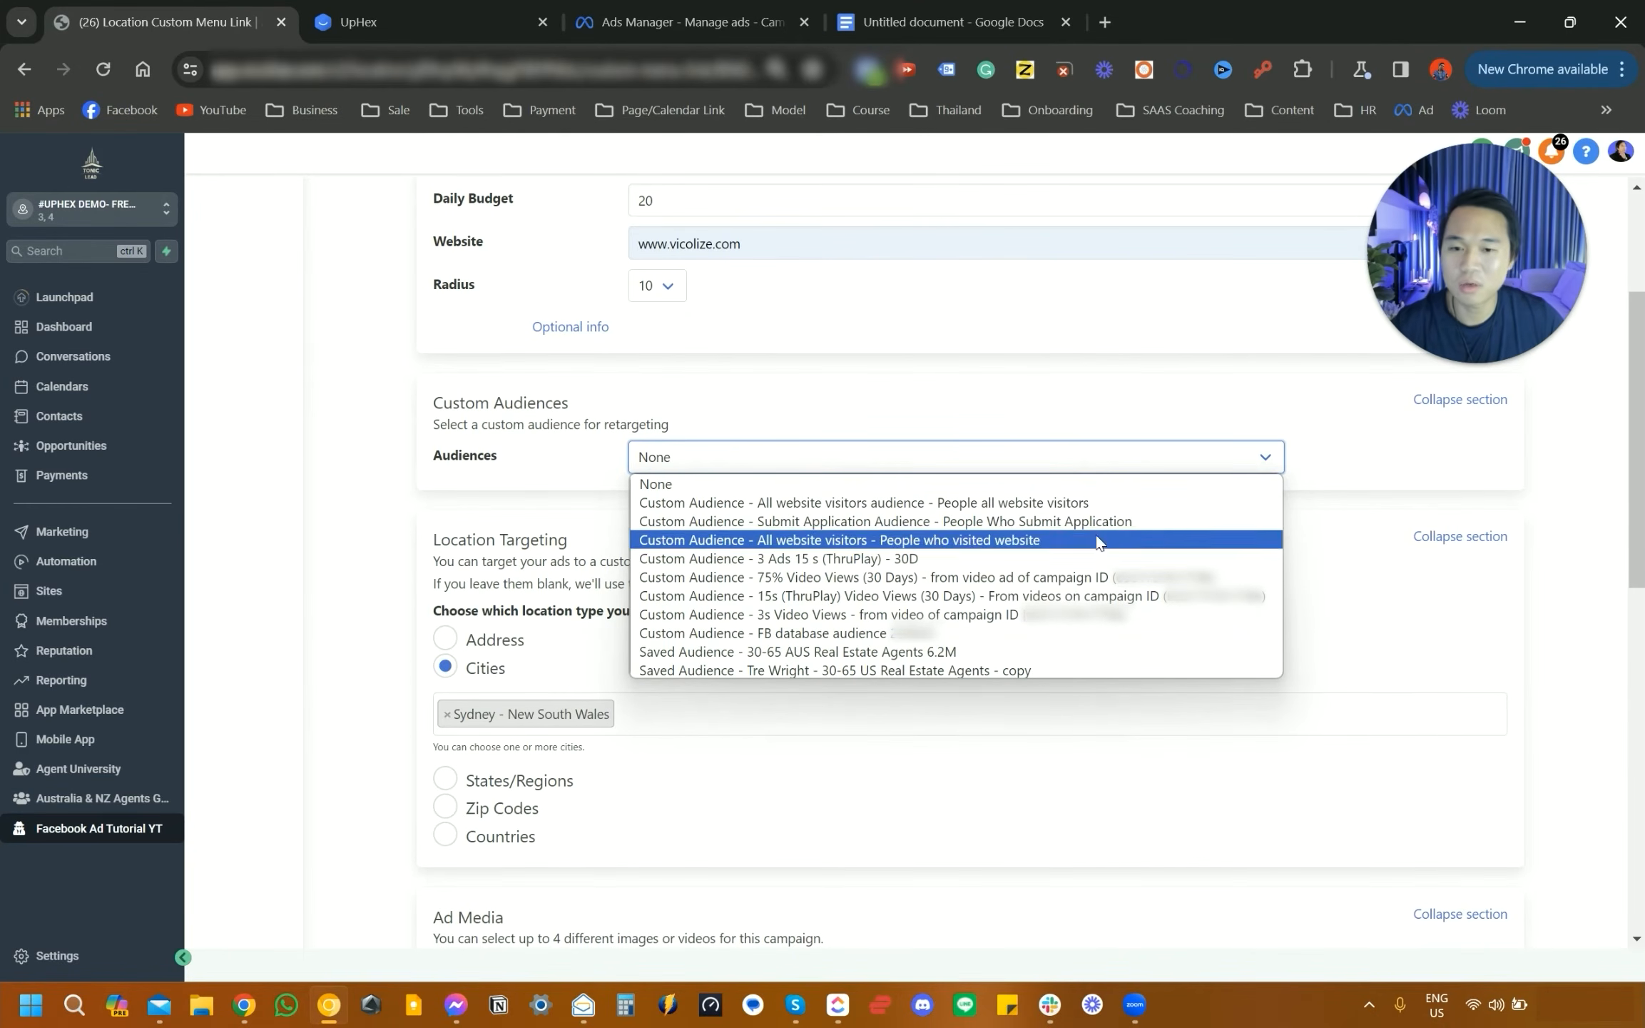
scroll(1106, 639, up, 3)
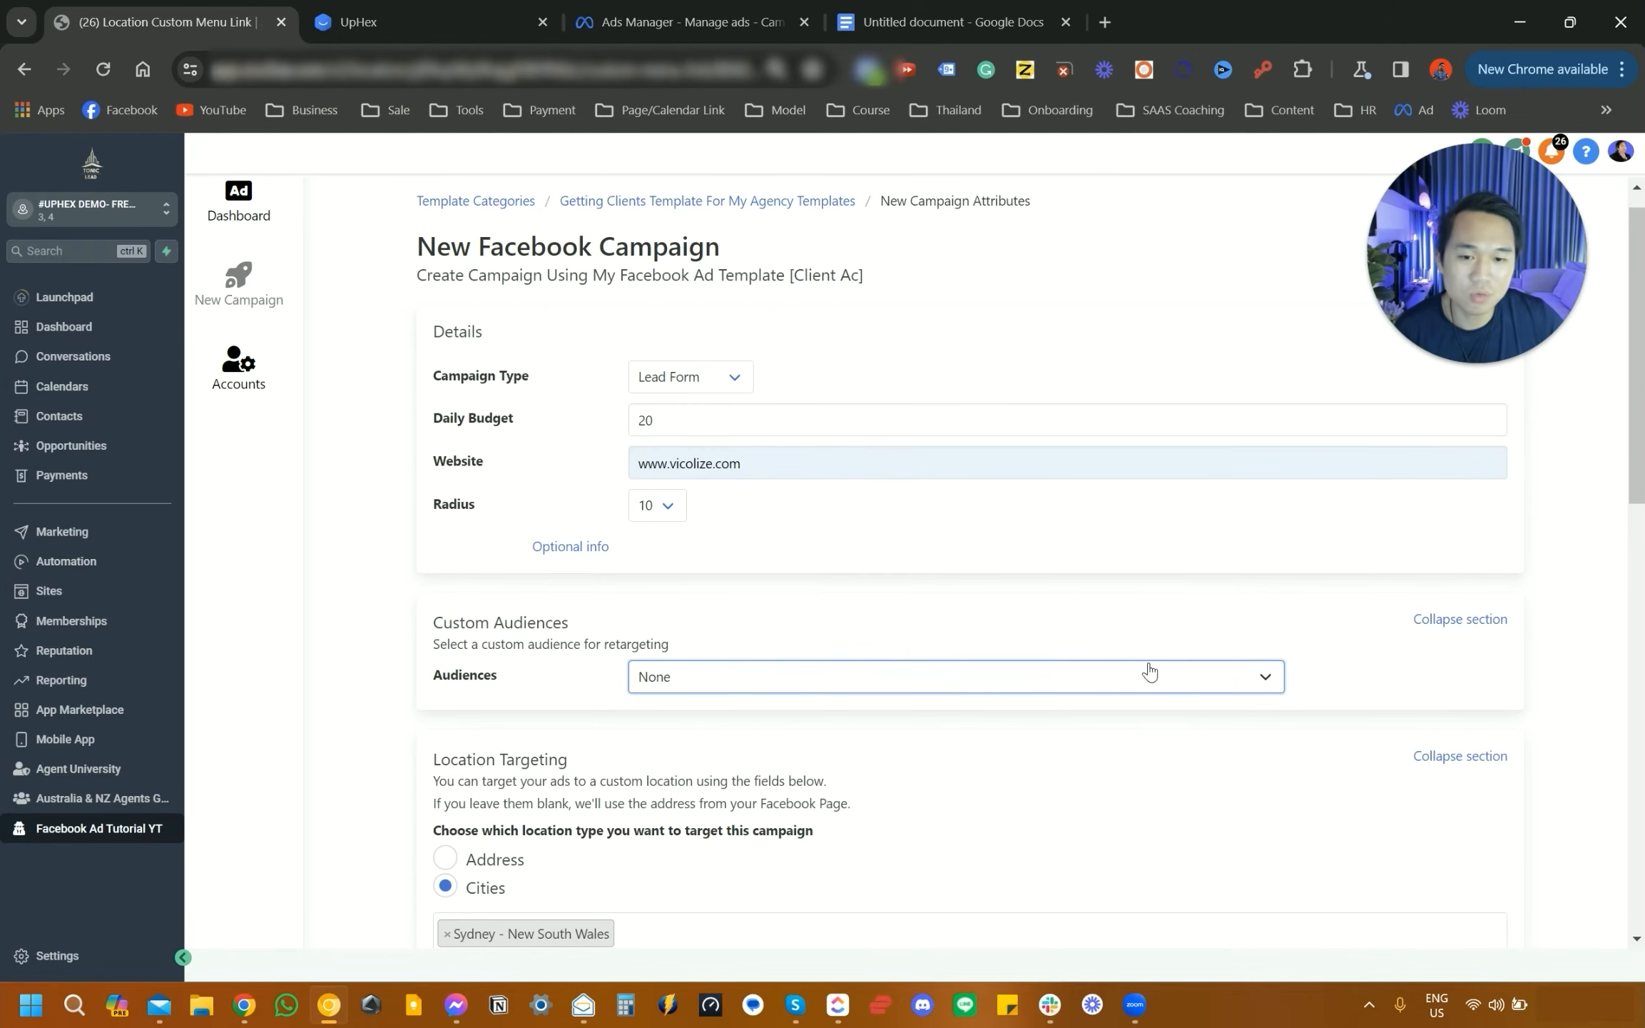
scroll(1213, 685, down, 8)
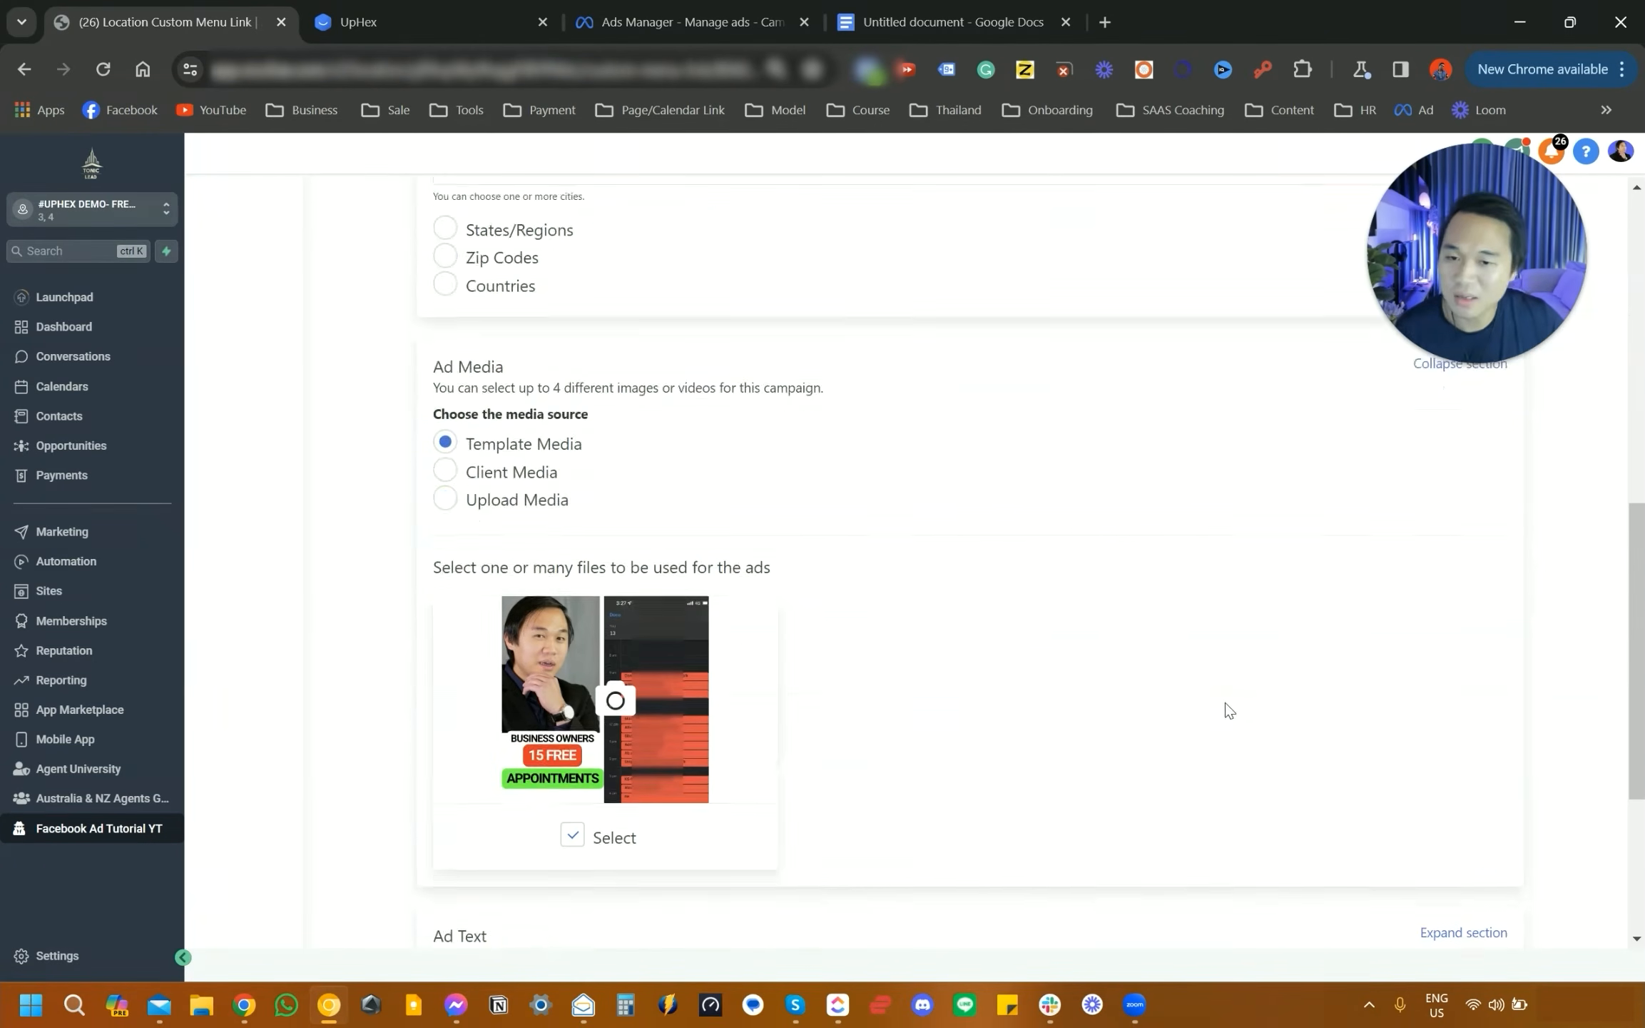
scroll(1227, 703, down, 5)
click(506, 888)
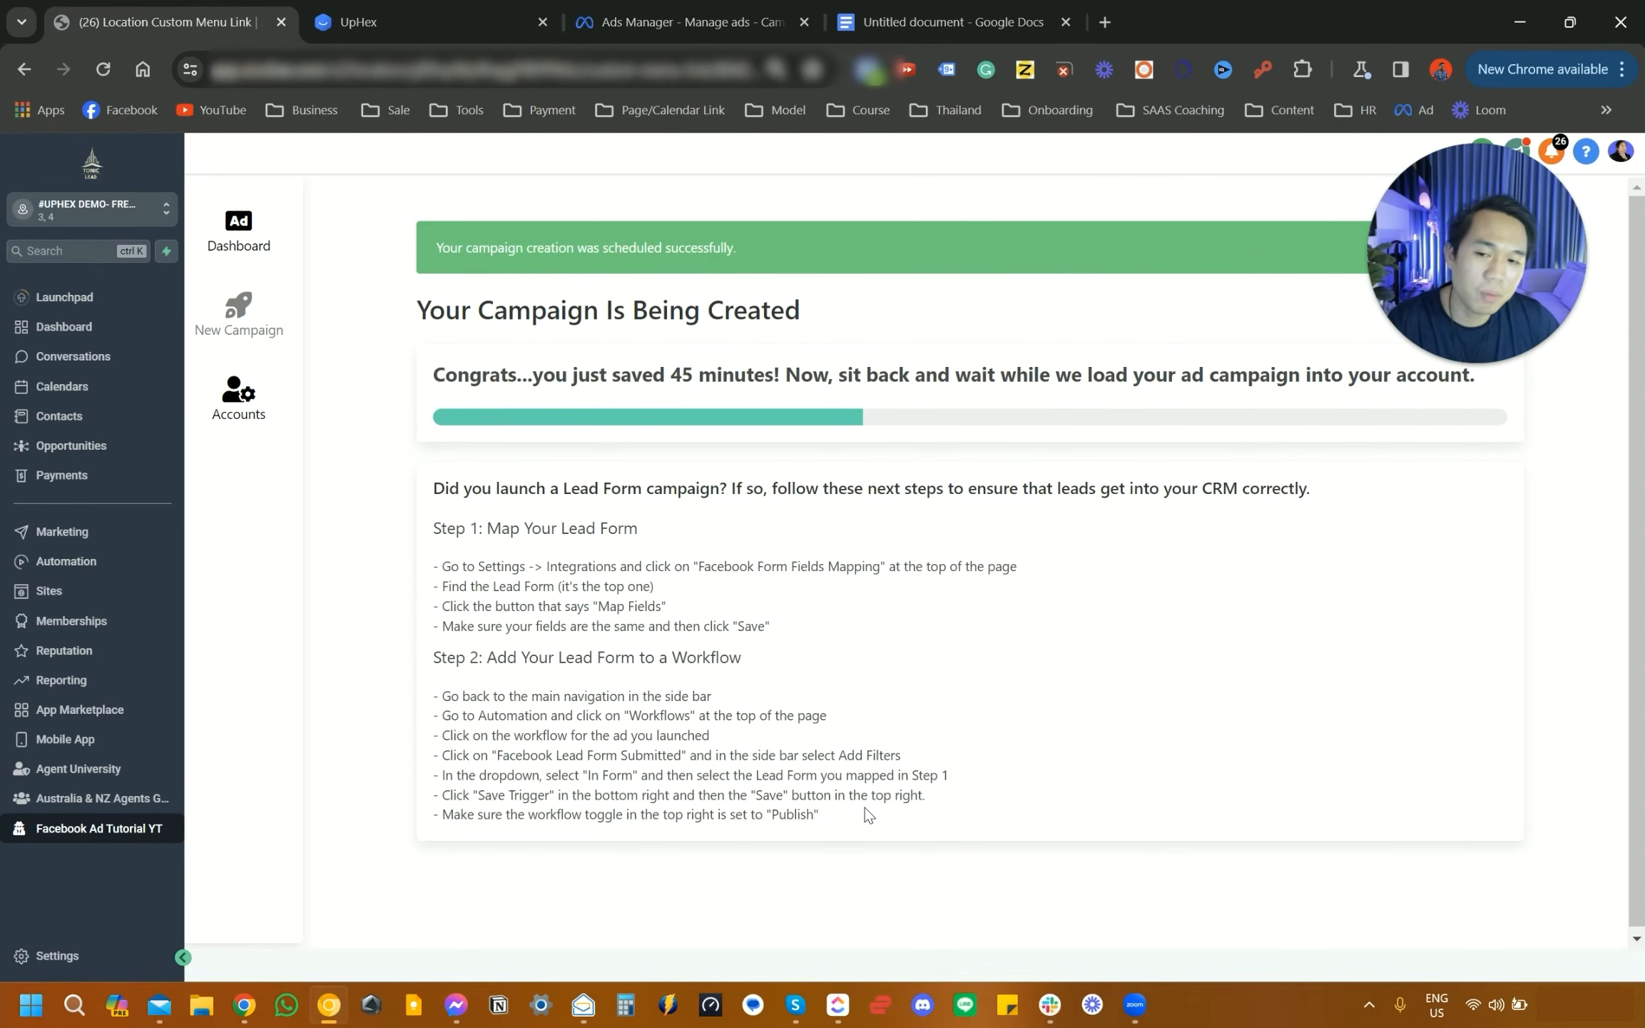
- Read the lead form mapping and workflow instructions, and check the Youtube Tutorial client in UpHex's client list
drag(848, 828, 407, 534)
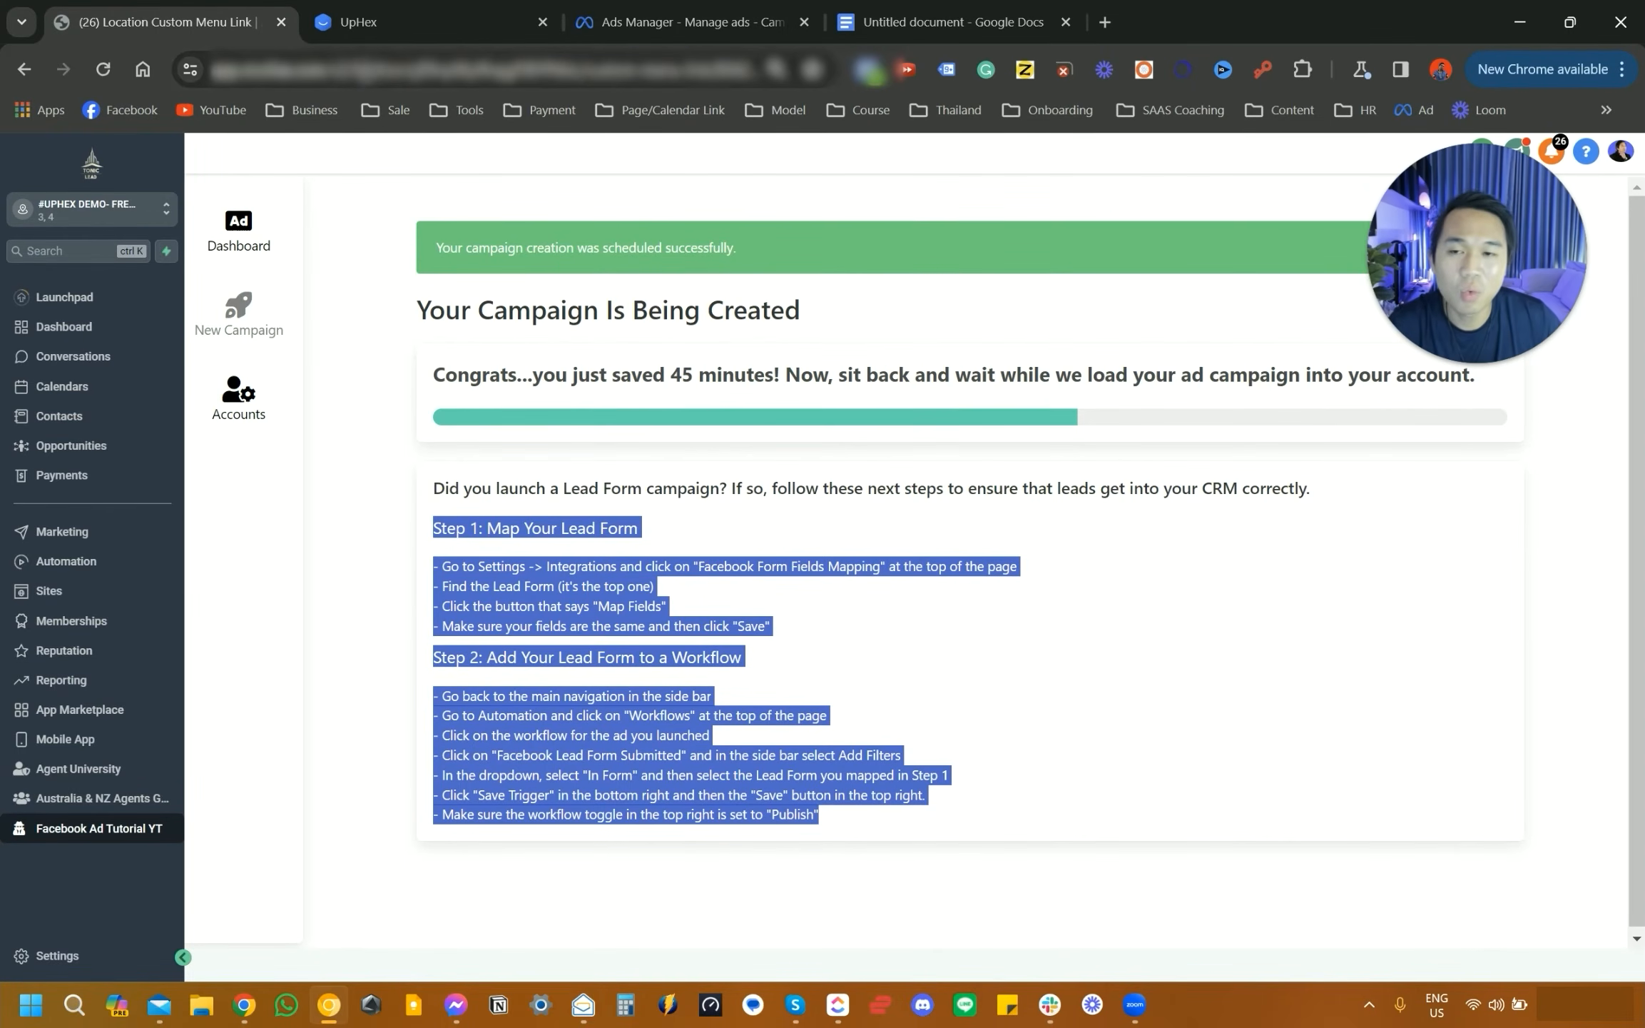
click(390, 21)
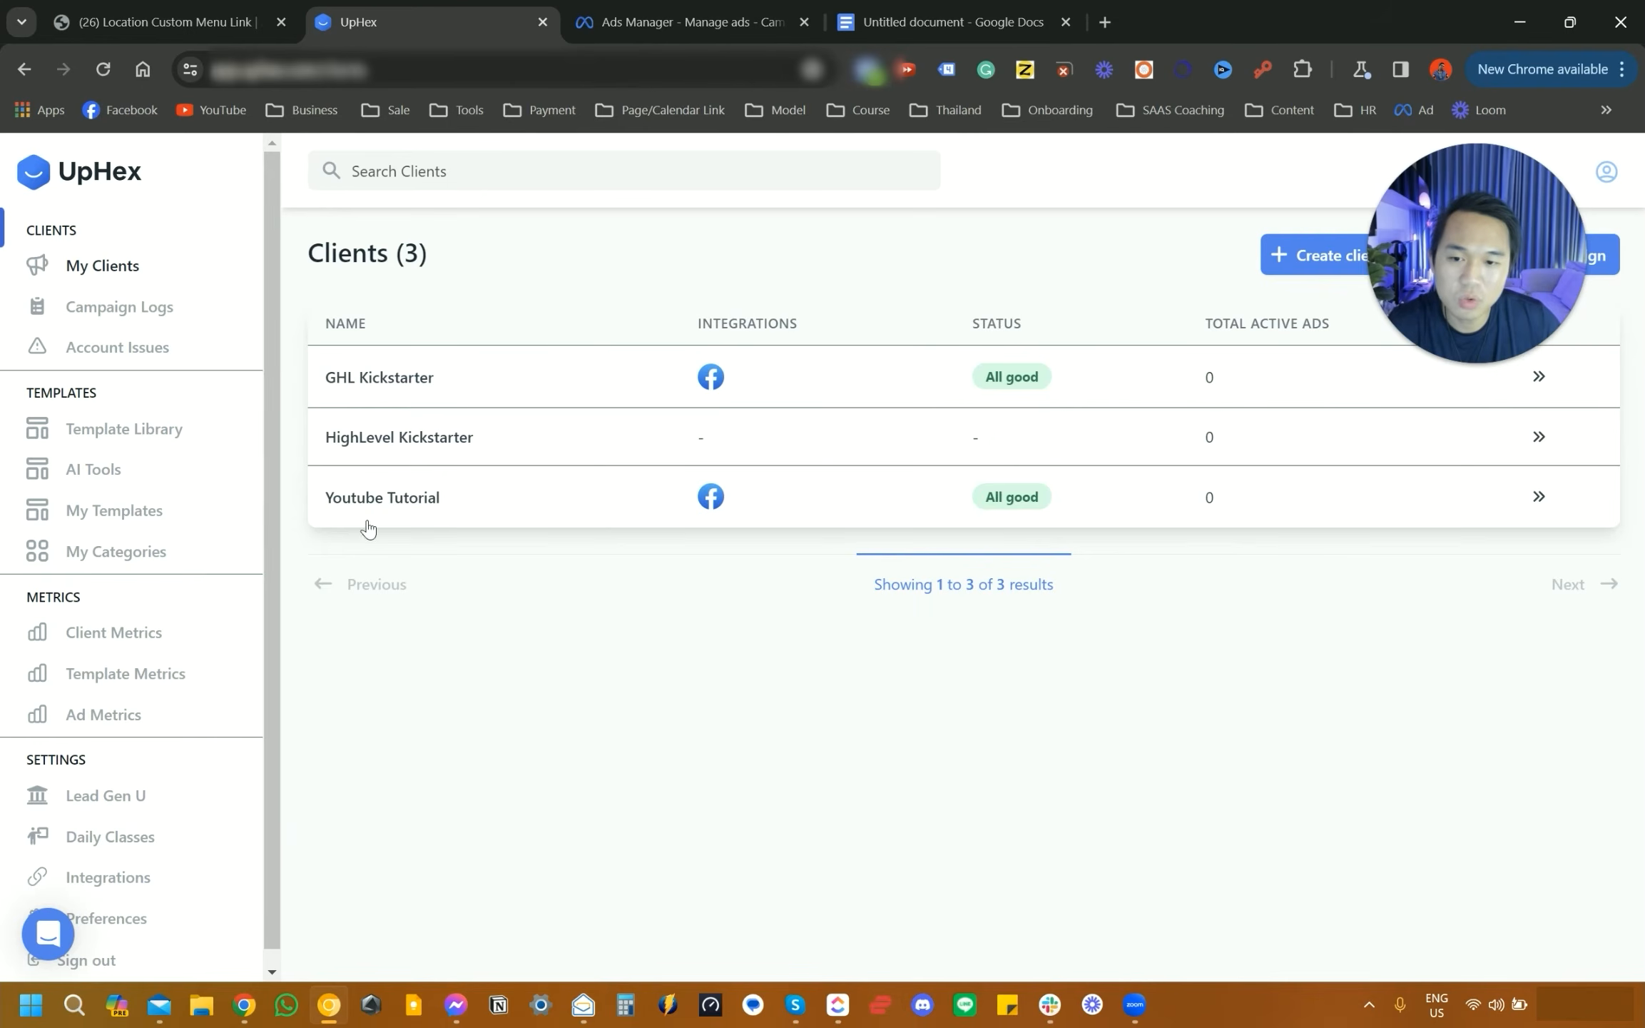
drag(315, 500, 448, 514)
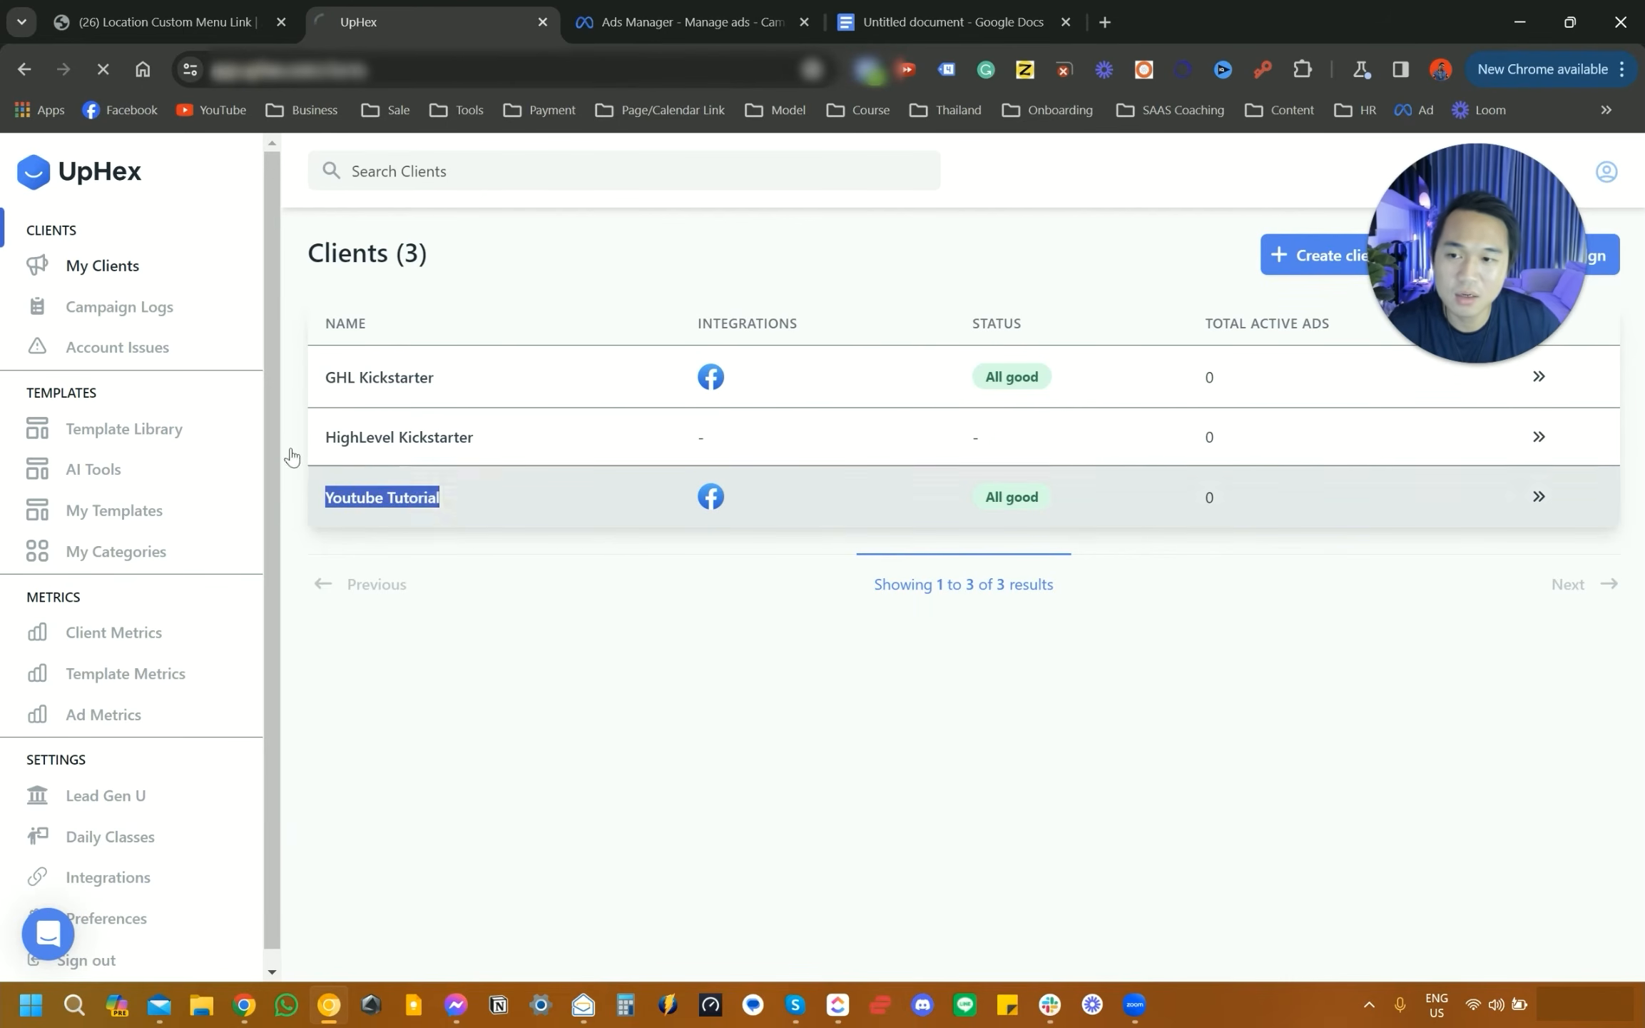
click(103, 265)
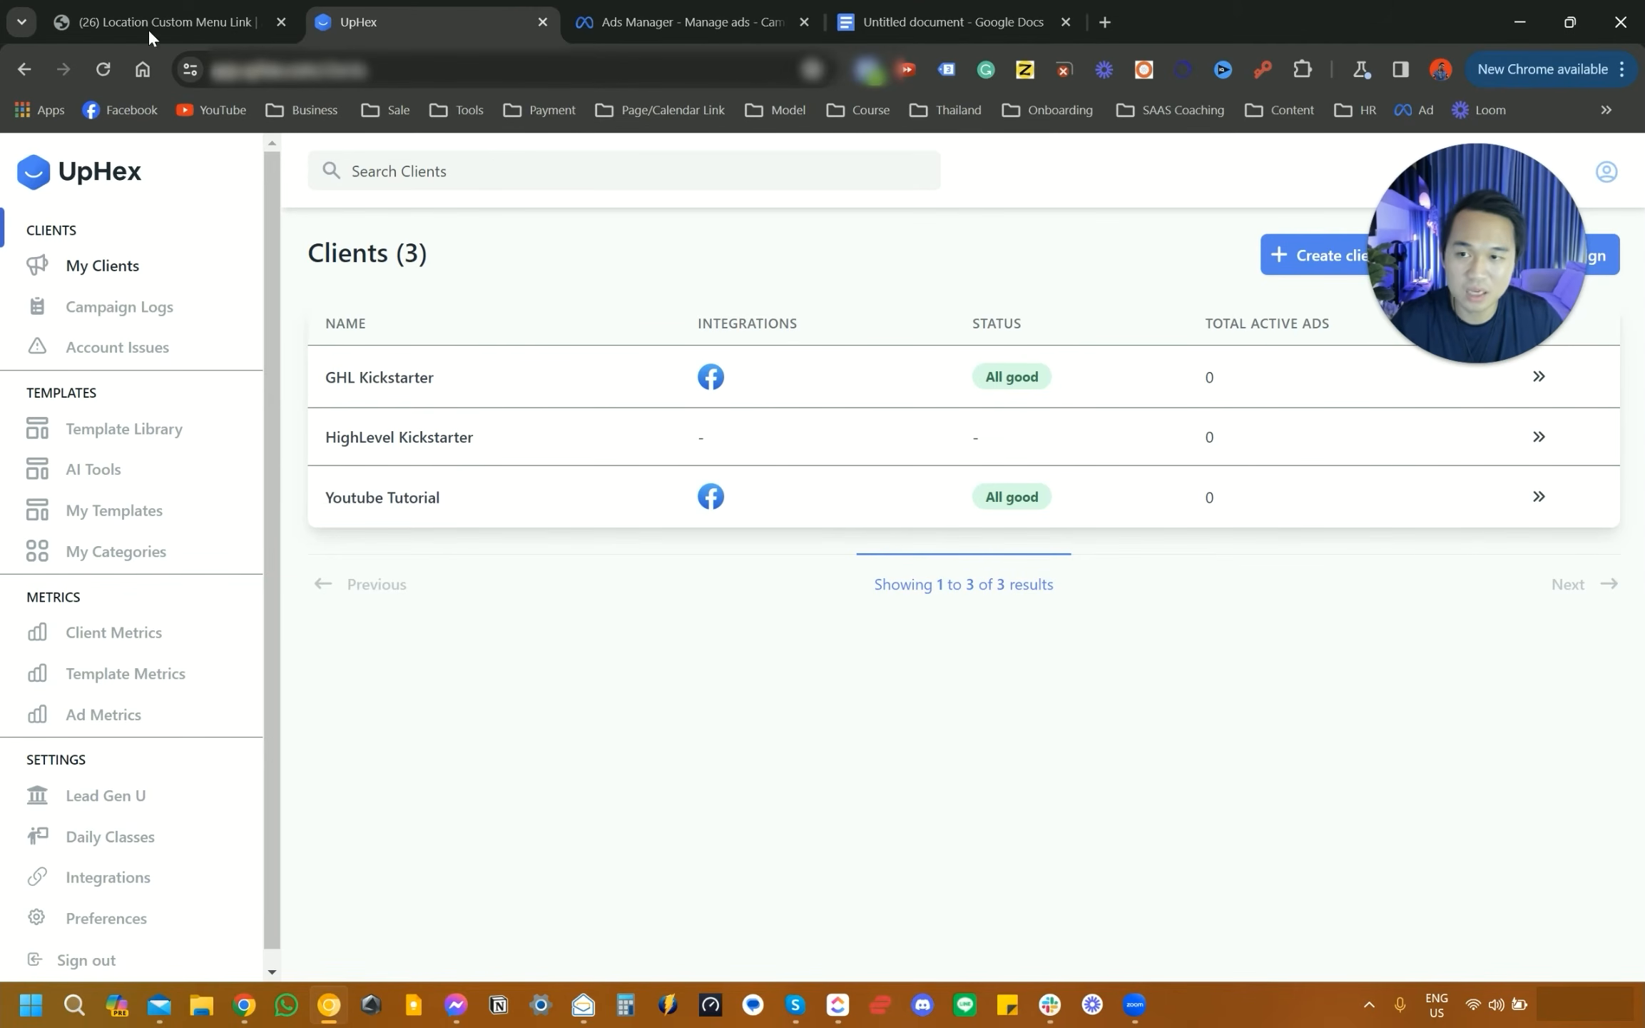
- Return to the HighLevel sub-account and check the launched campaign's daily budget on the ad dashboard
click(149, 1)
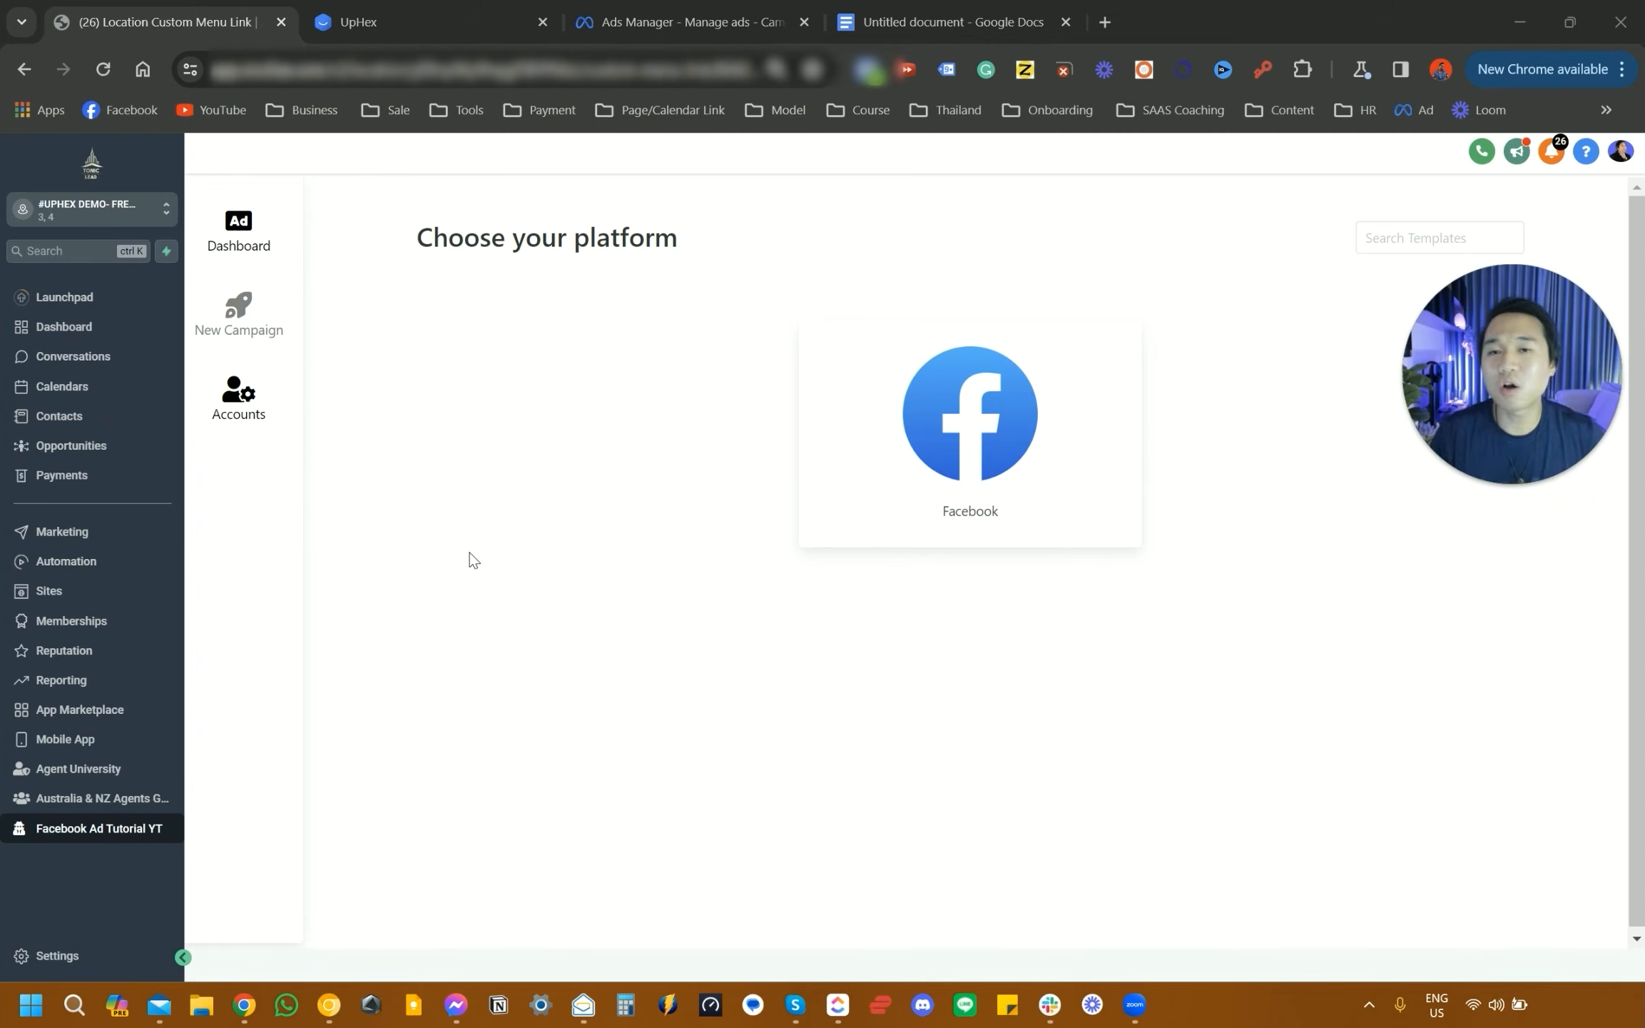
click(243, 235)
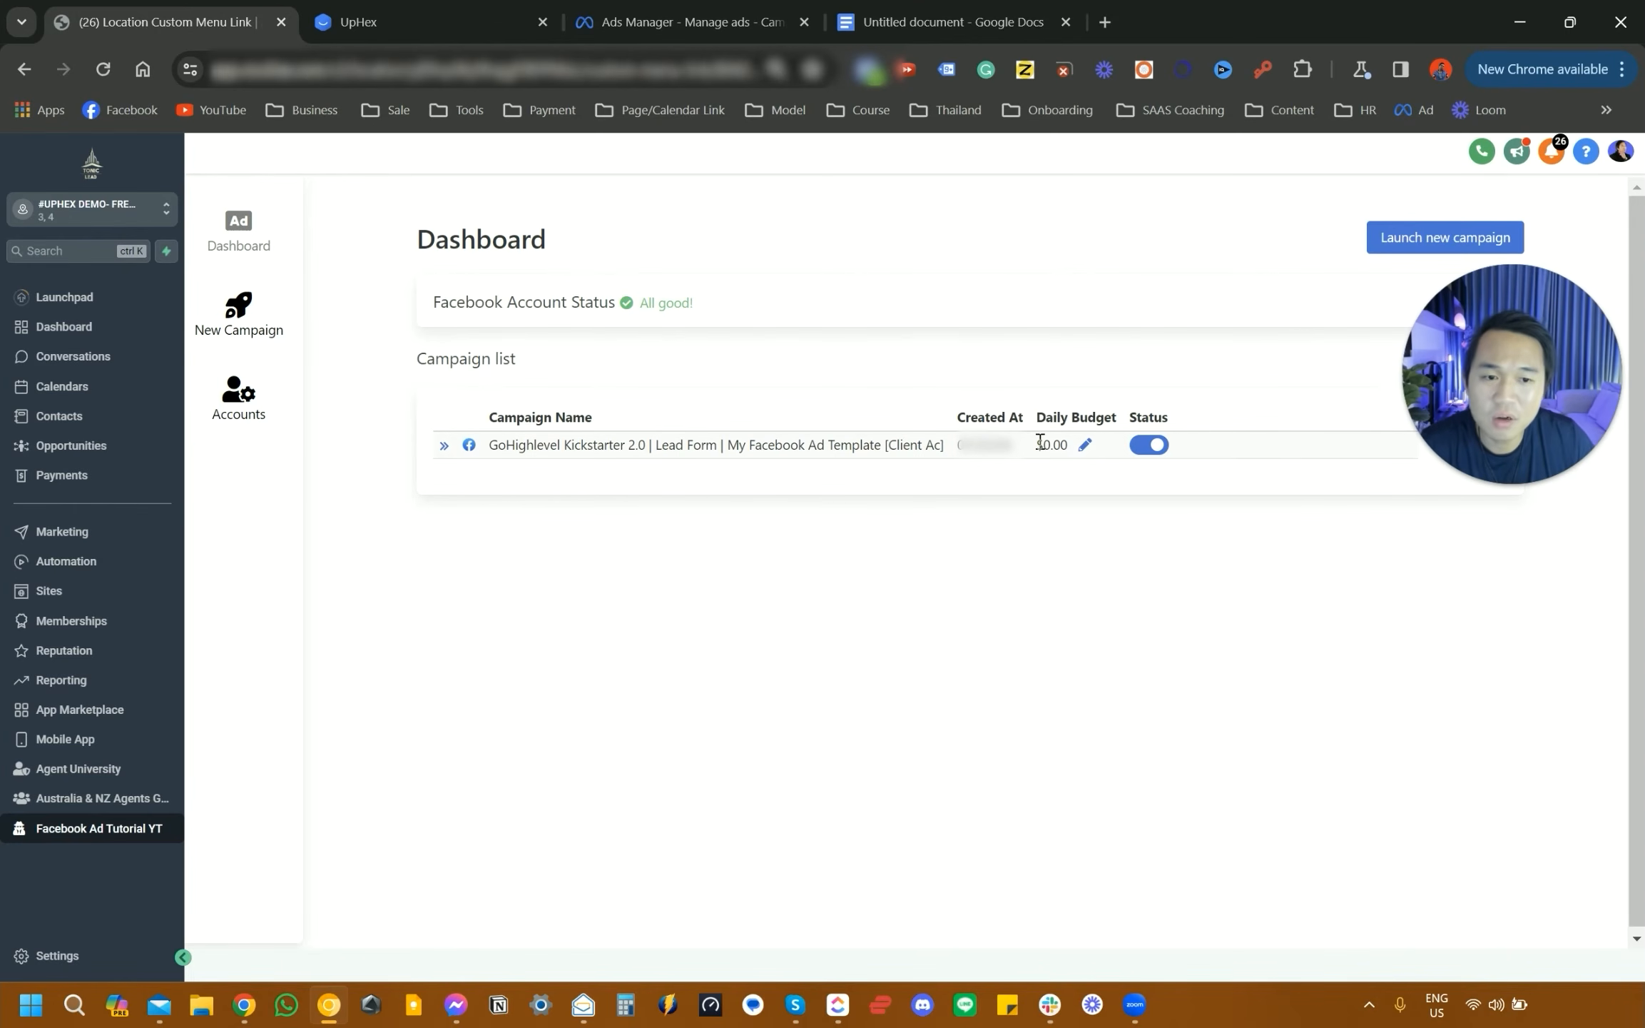
drag(1040, 443, 1070, 447)
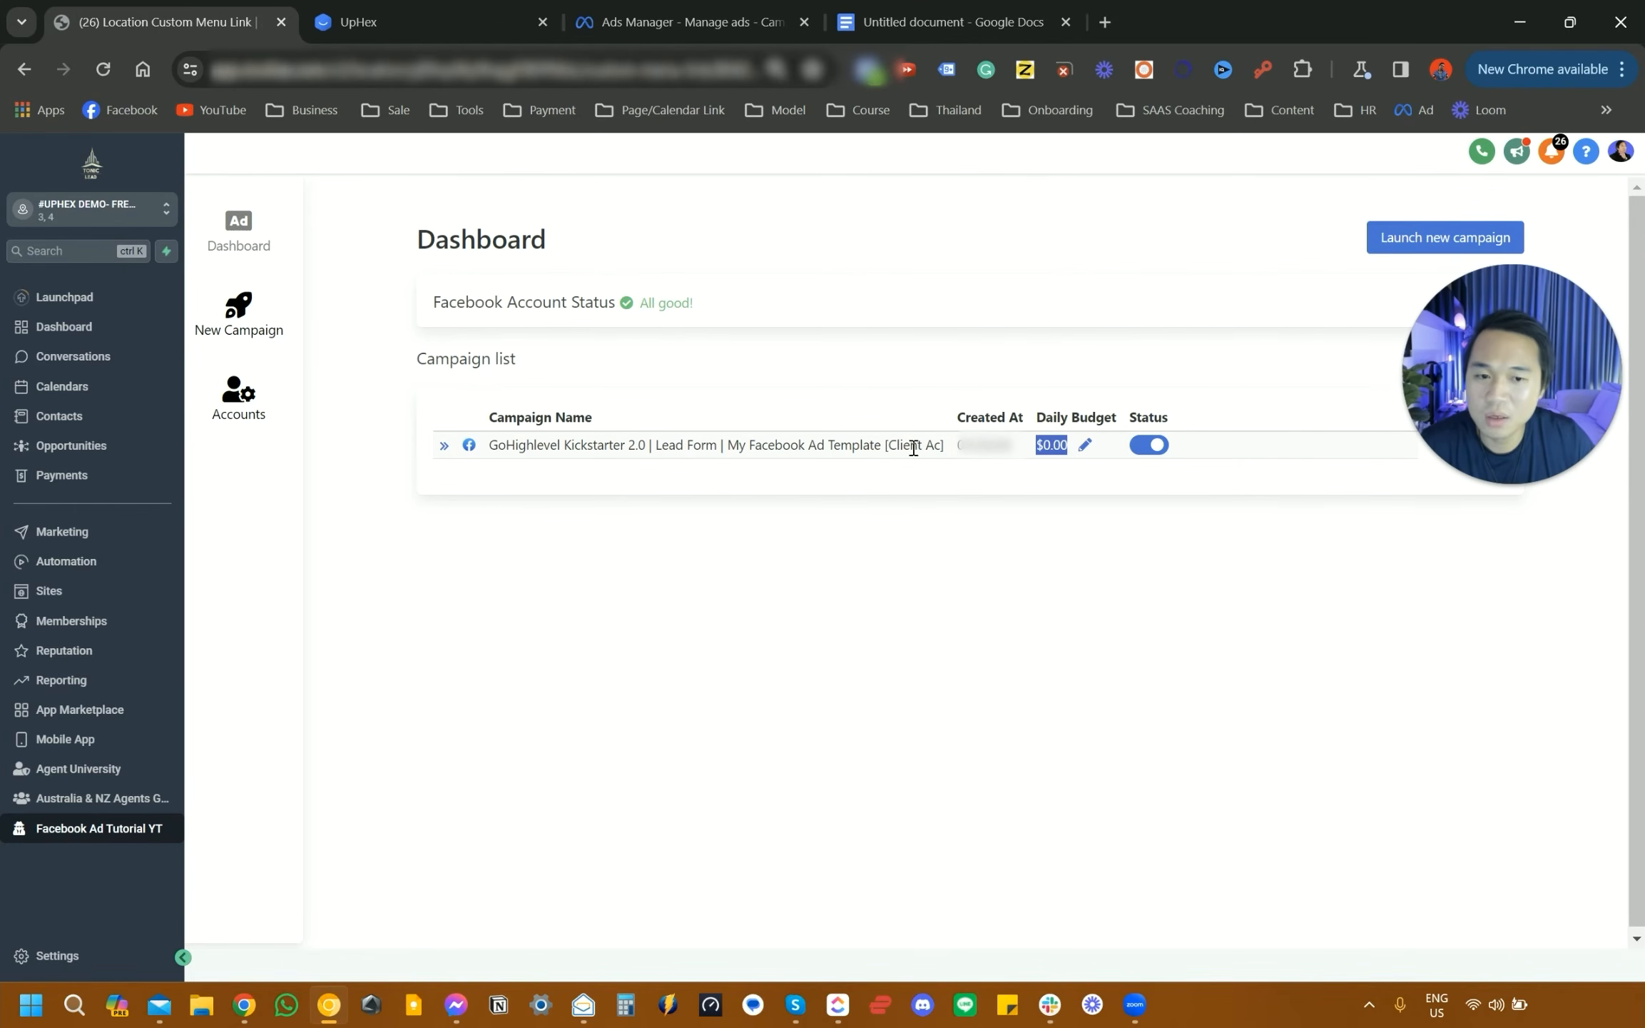
- Check the newest entry in UpHex's campaign logs and the new campaign's delivery status in Meta Ads Manager
click(393, 16)
click(622, 246)
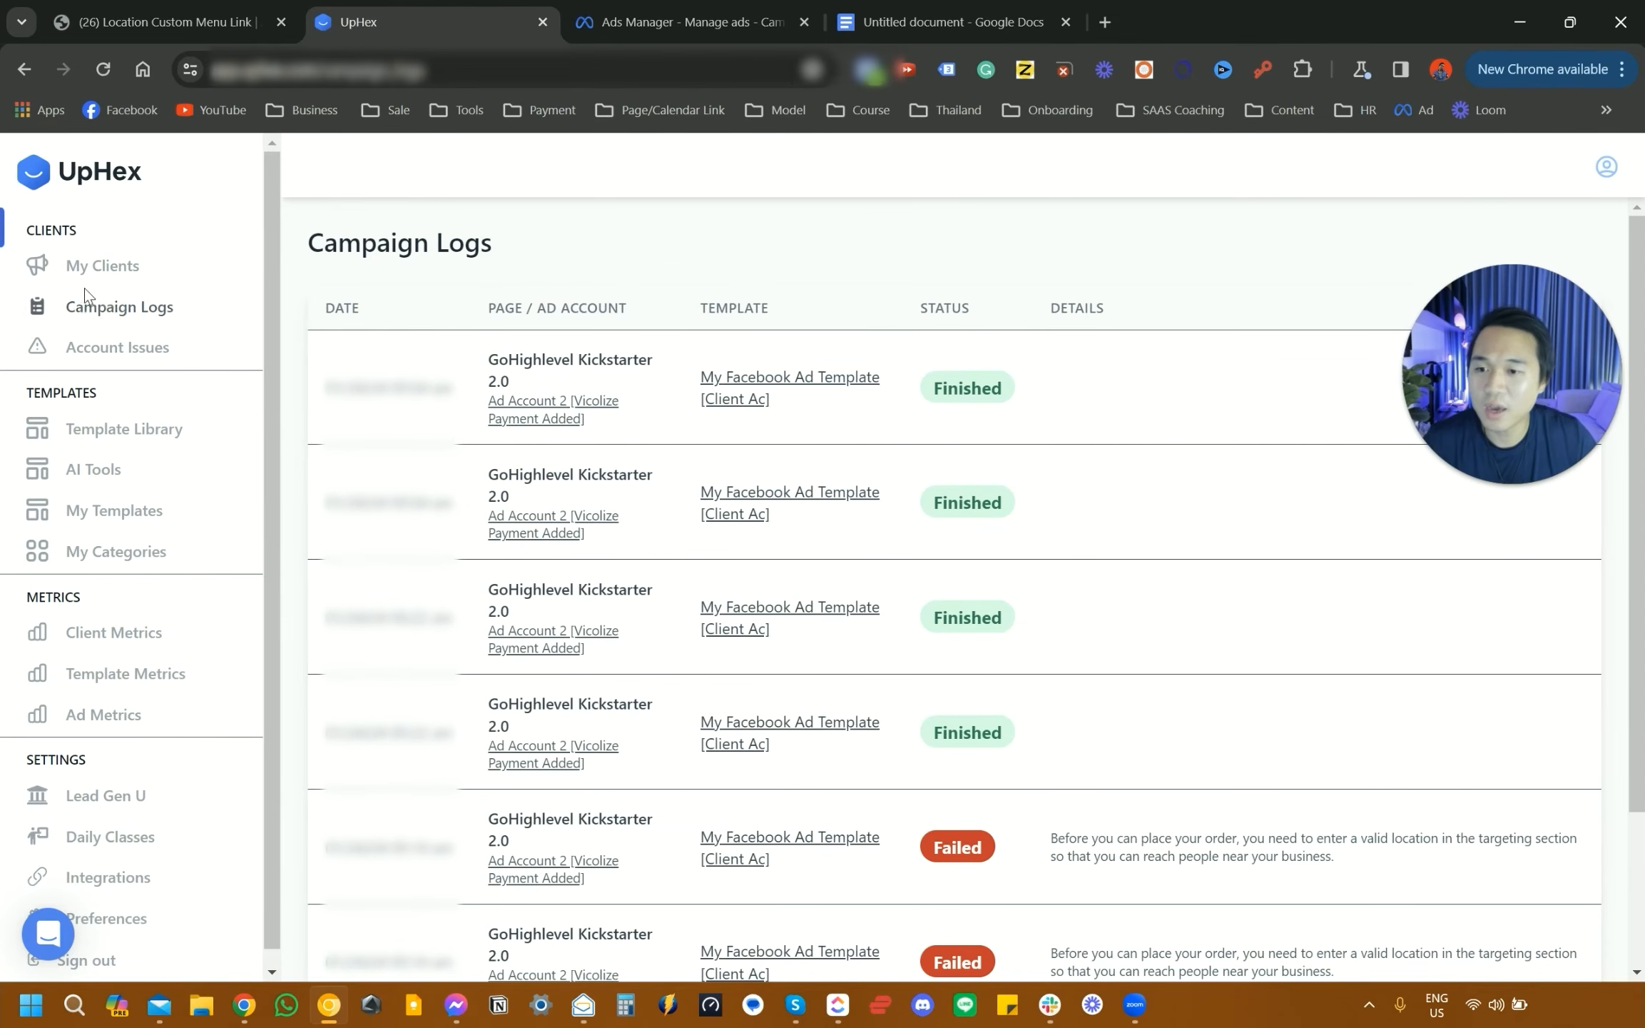
click(317, 376)
drag(316, 376, 1089, 421)
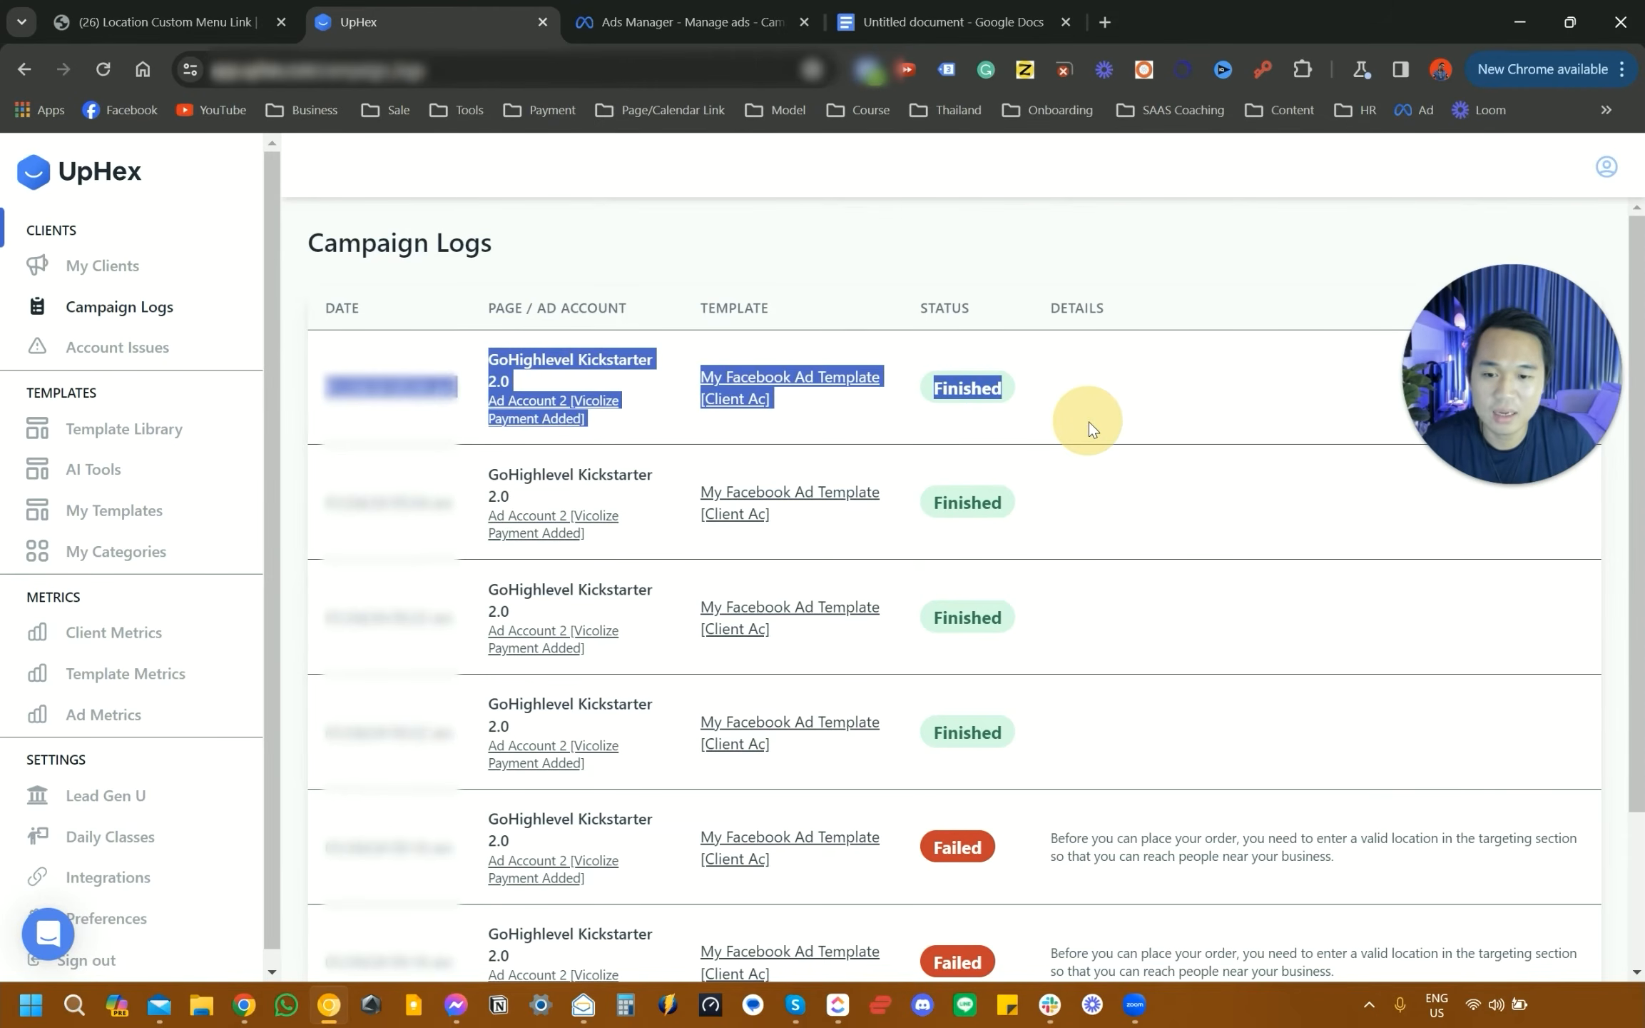
click(678, 21)
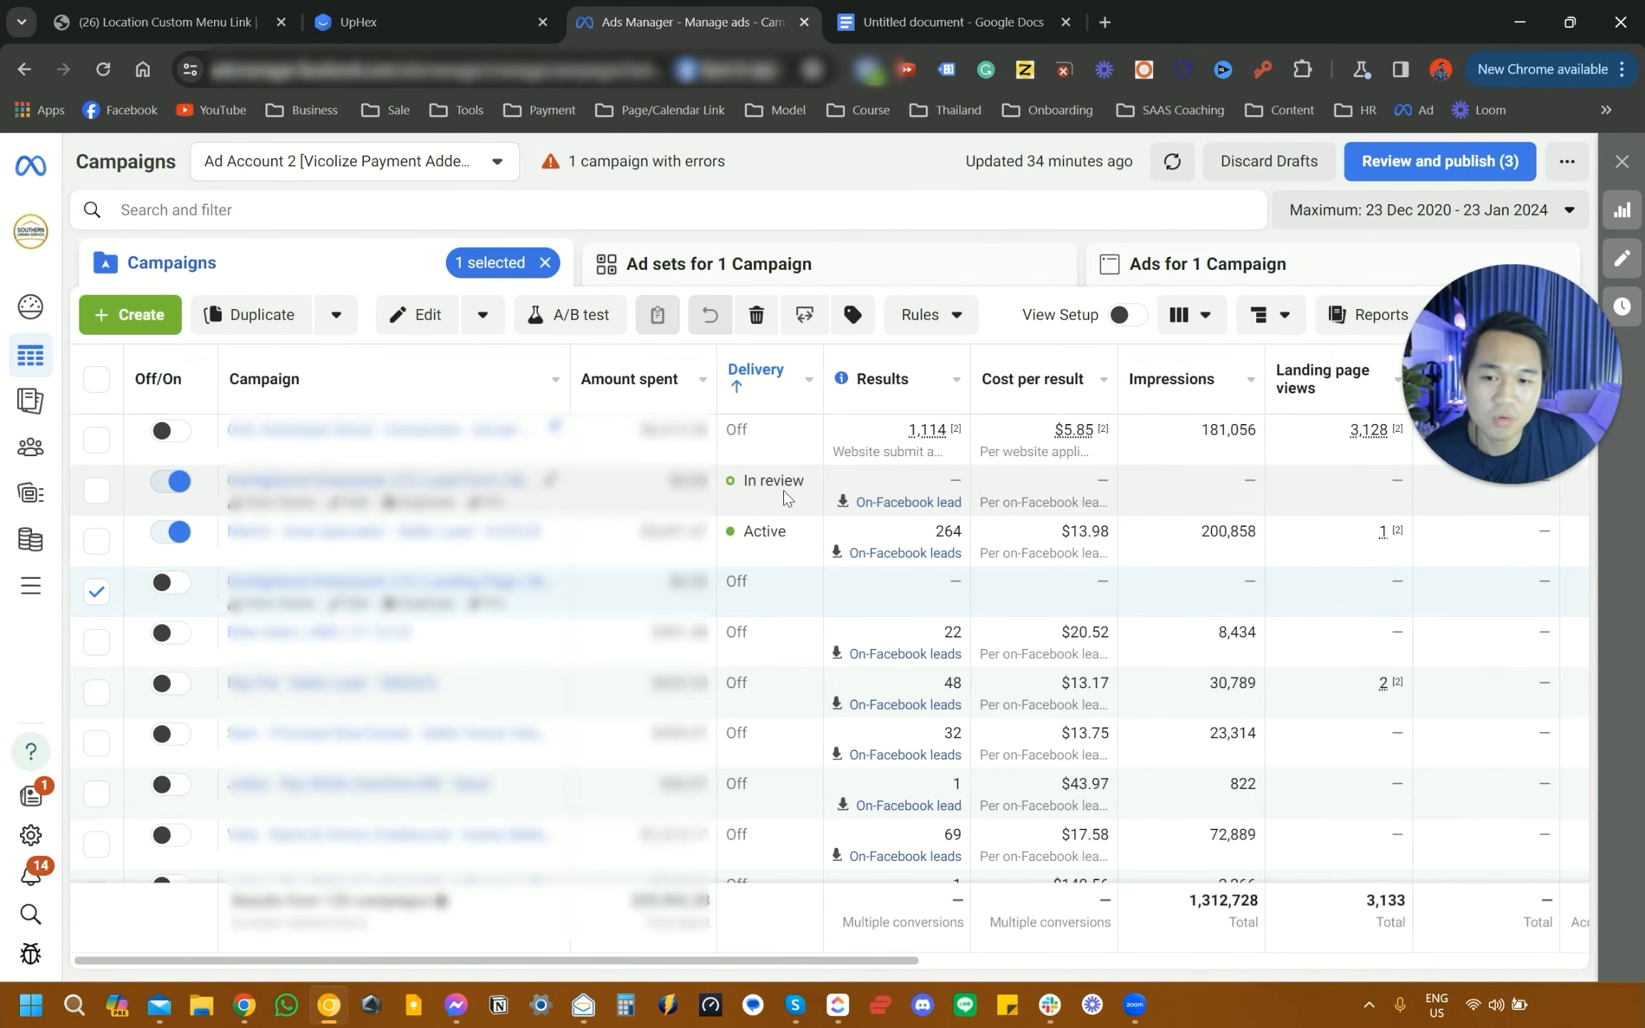
mouse_move(237, 7)
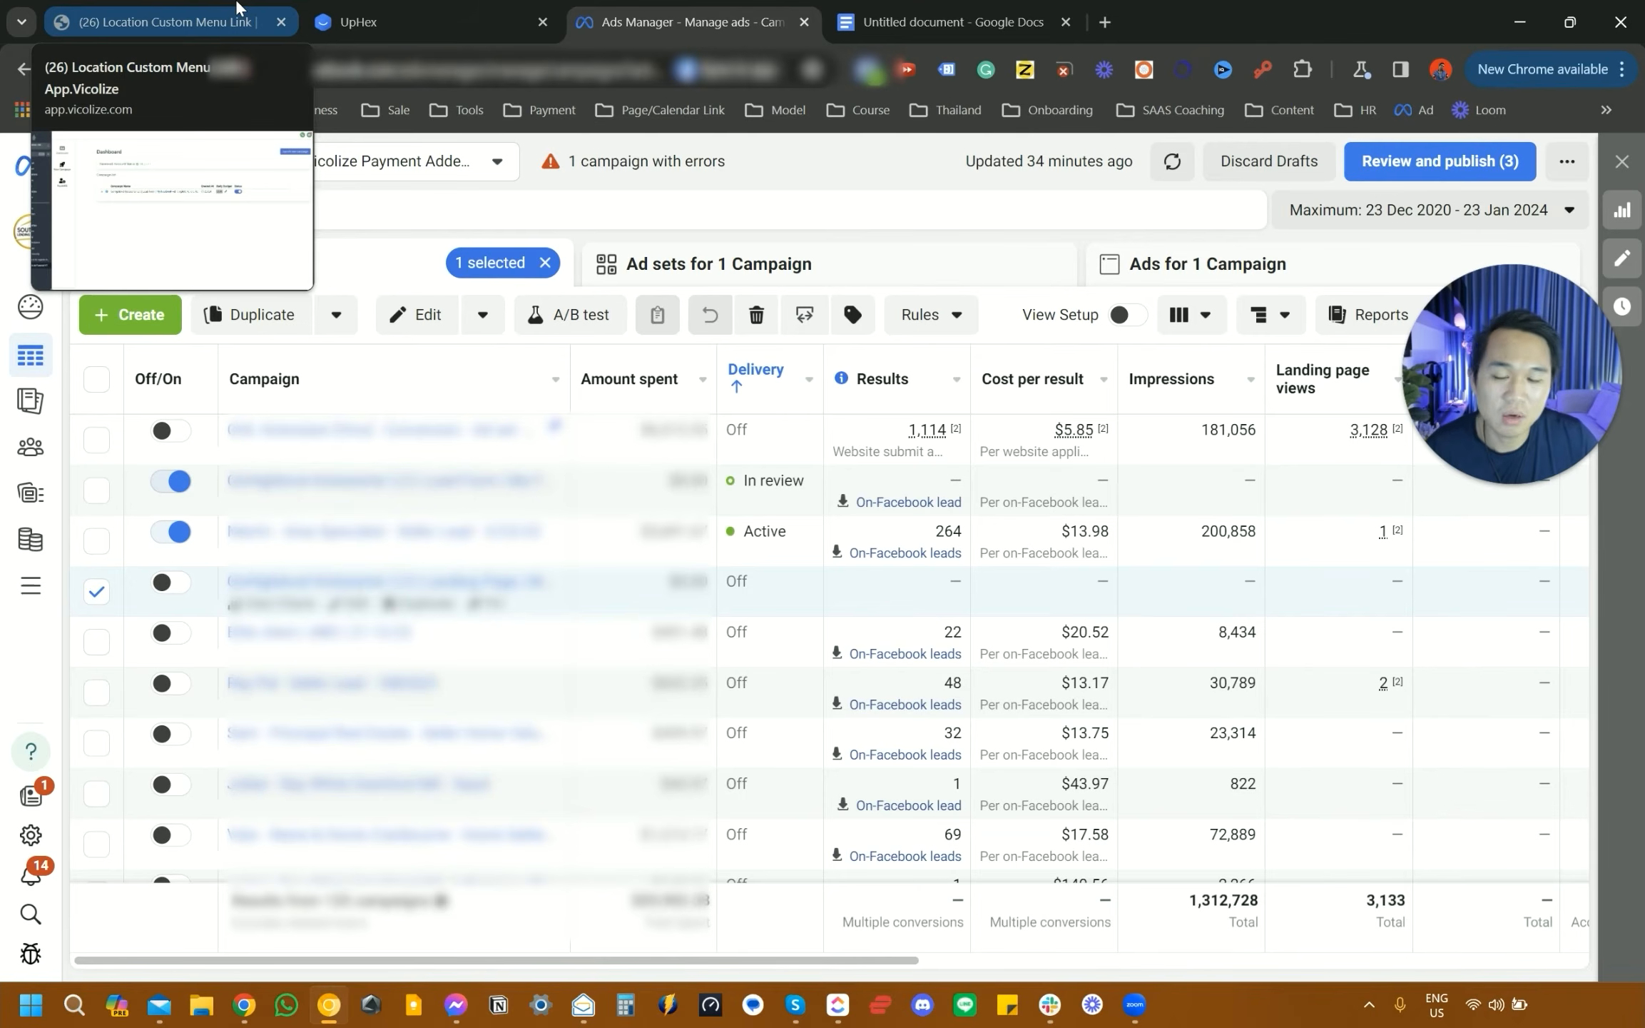
- Switch back to the HighLevel sub-account and try to open Facebook Form Fields Mapping in its integration settings
click(237, 10)
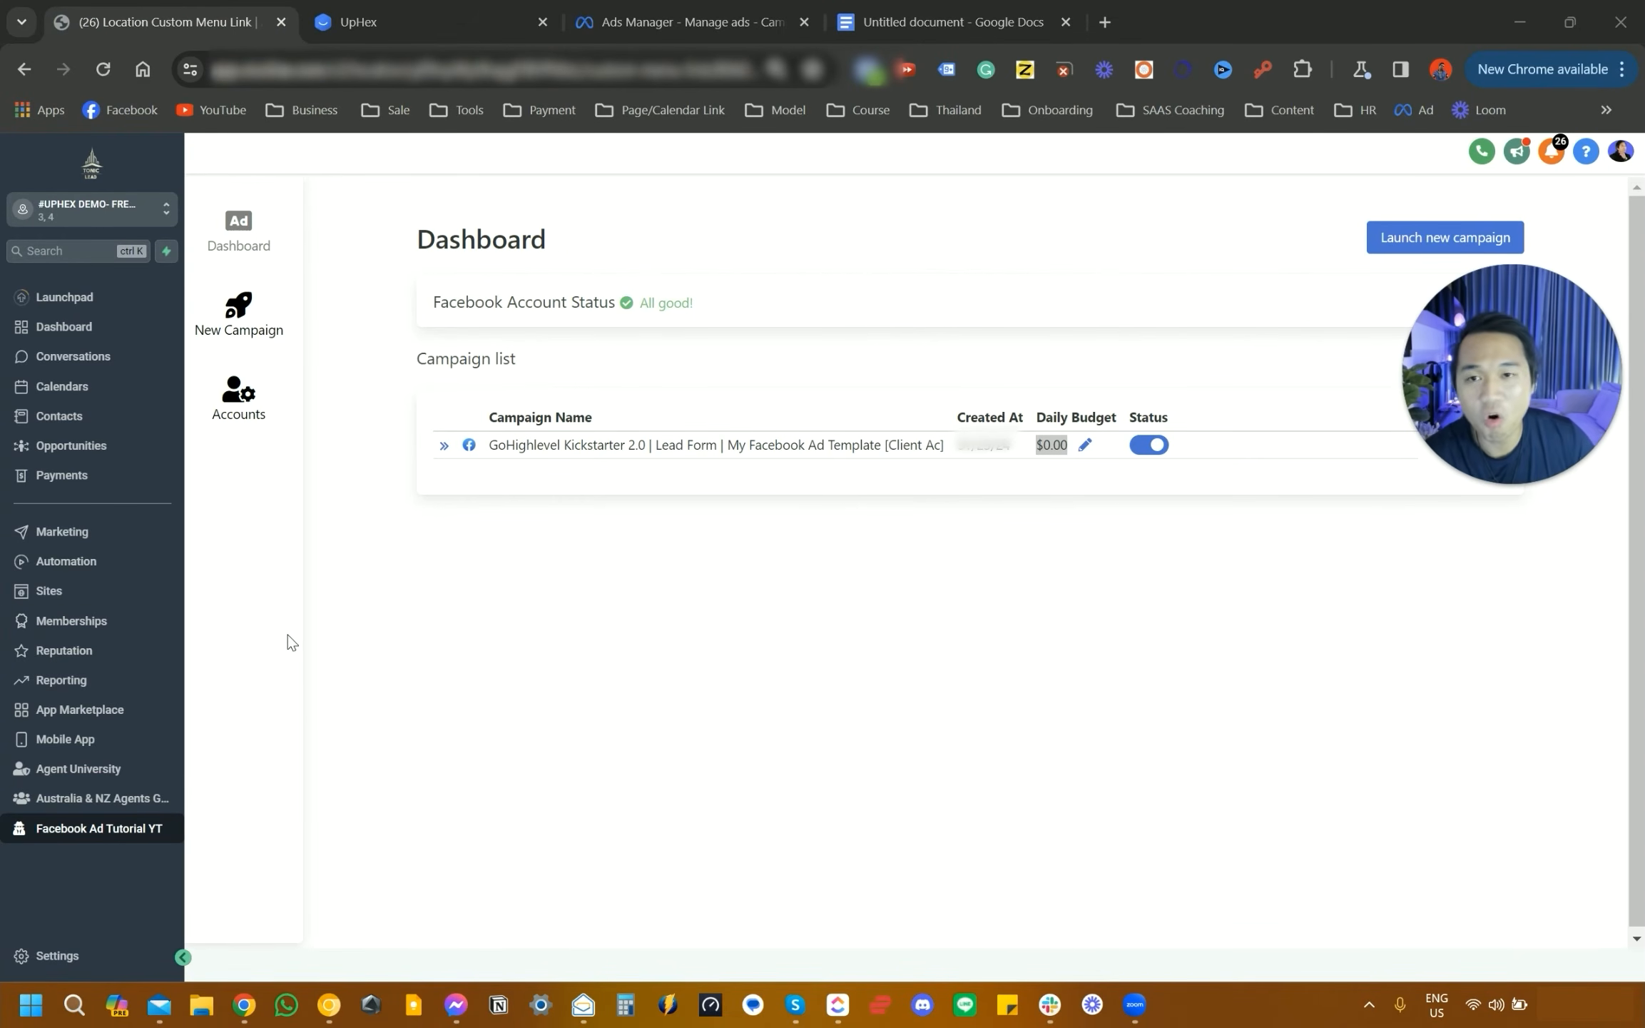
click(57, 956)
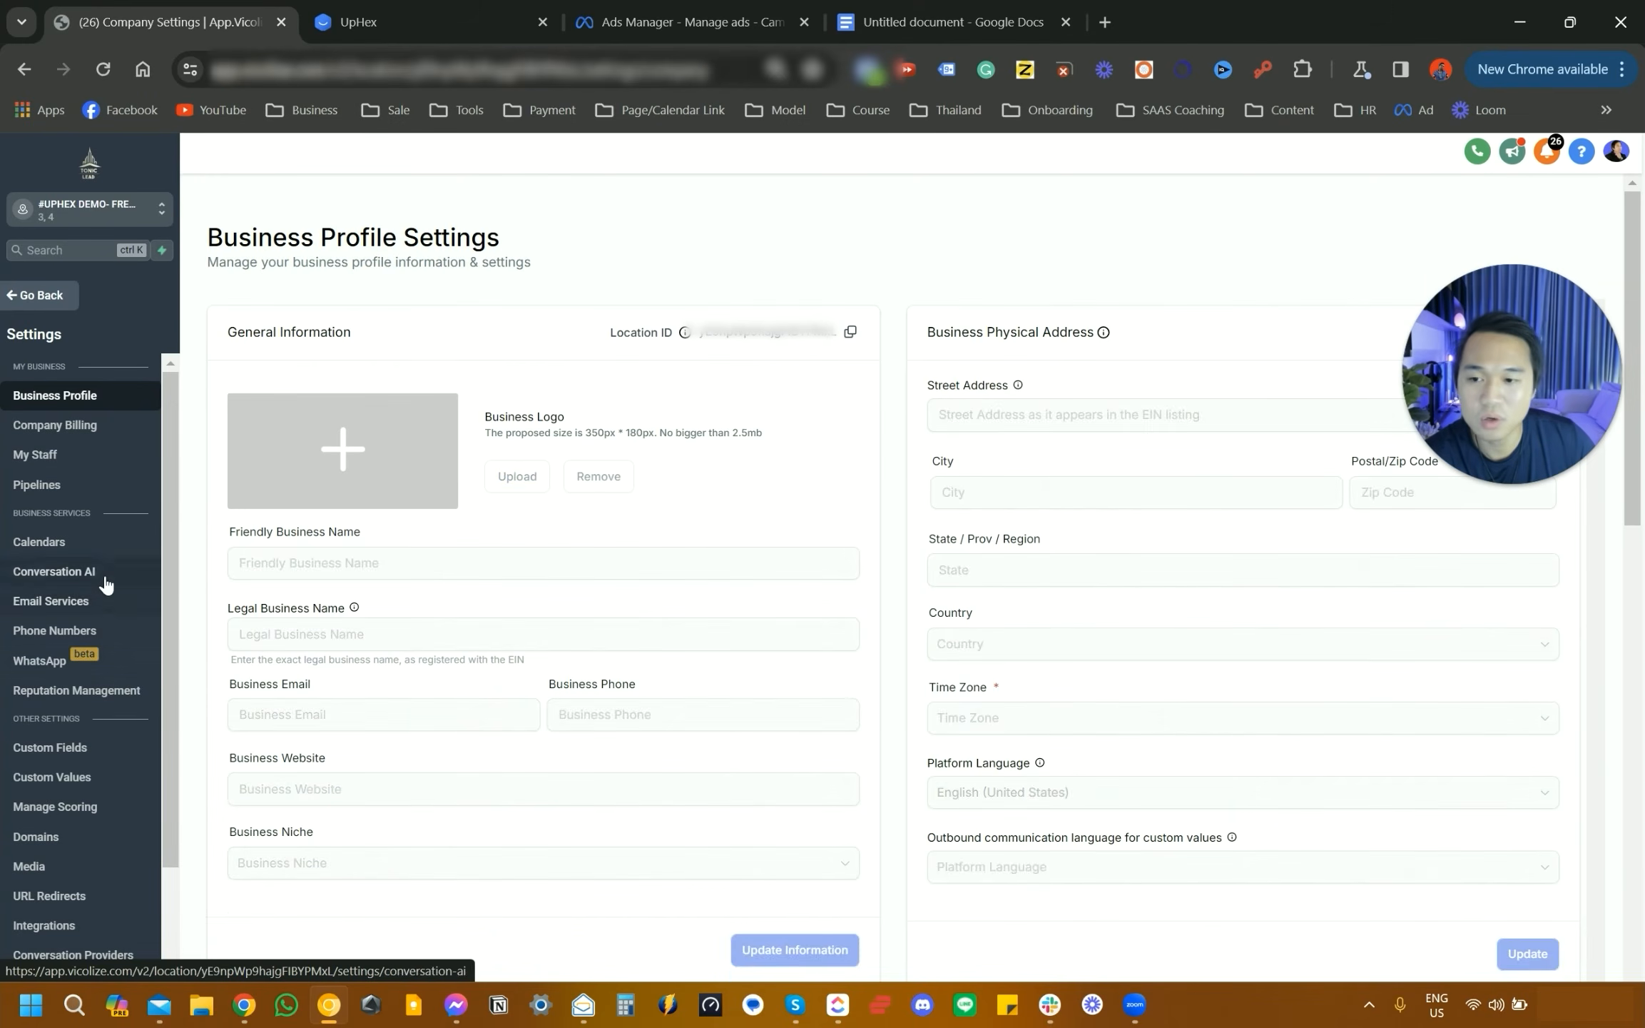
scroll(87, 806, down, 2)
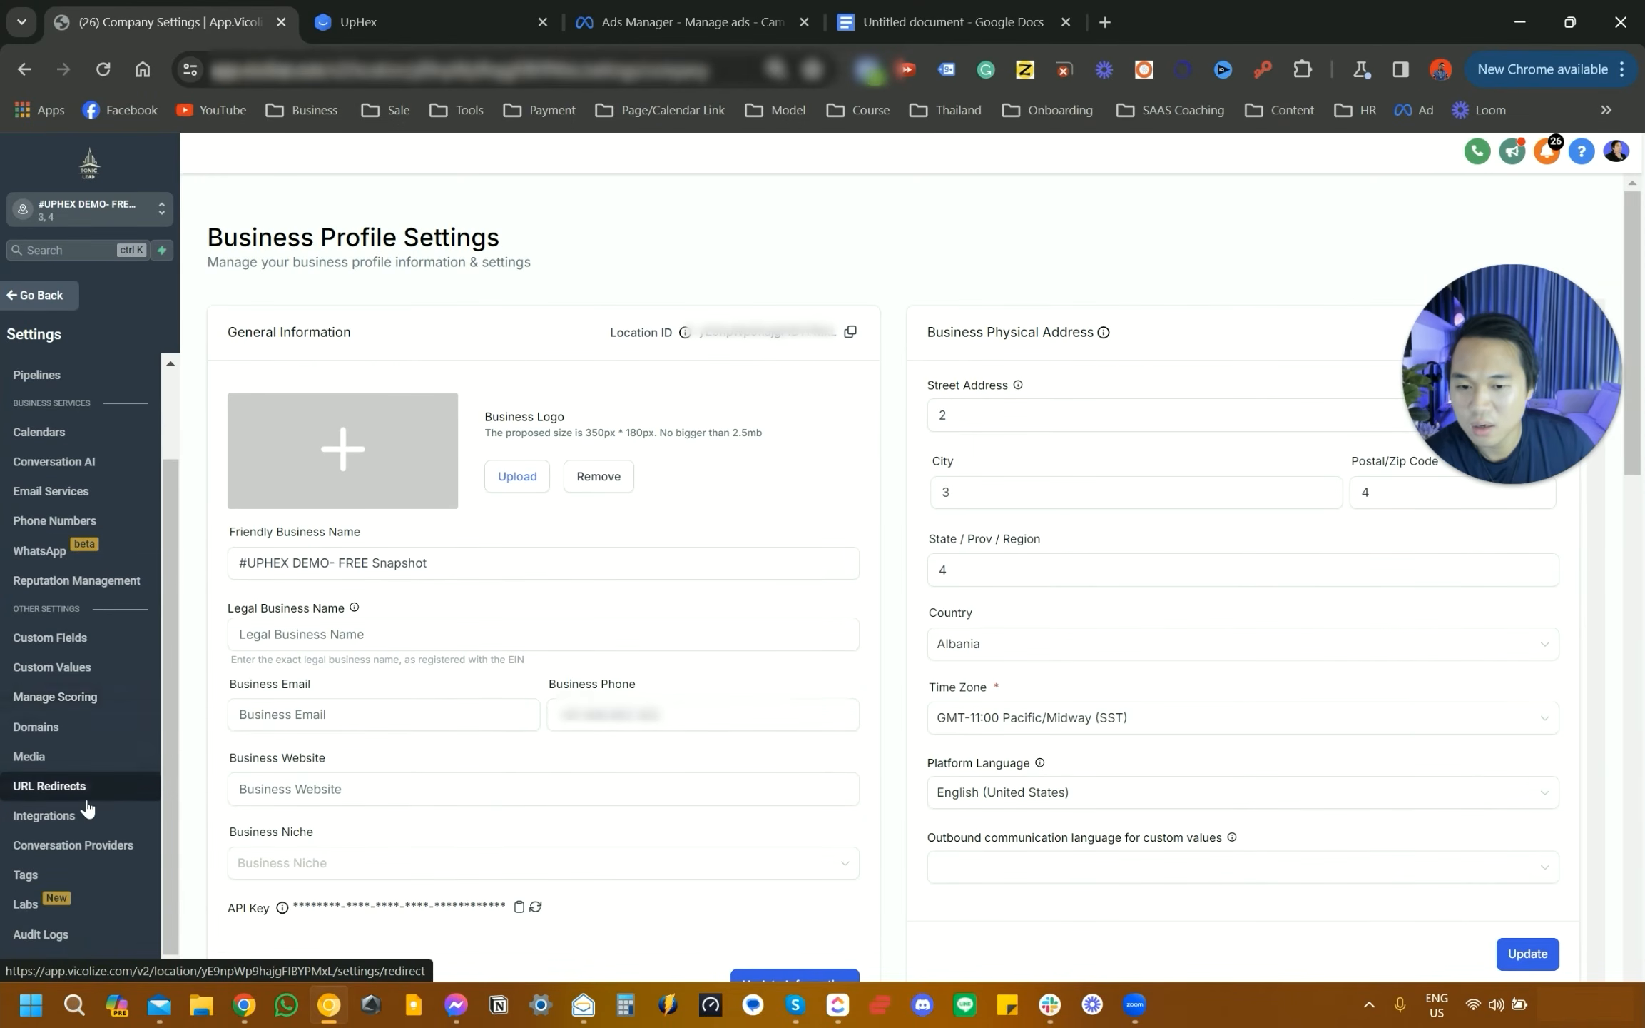
click(72, 815)
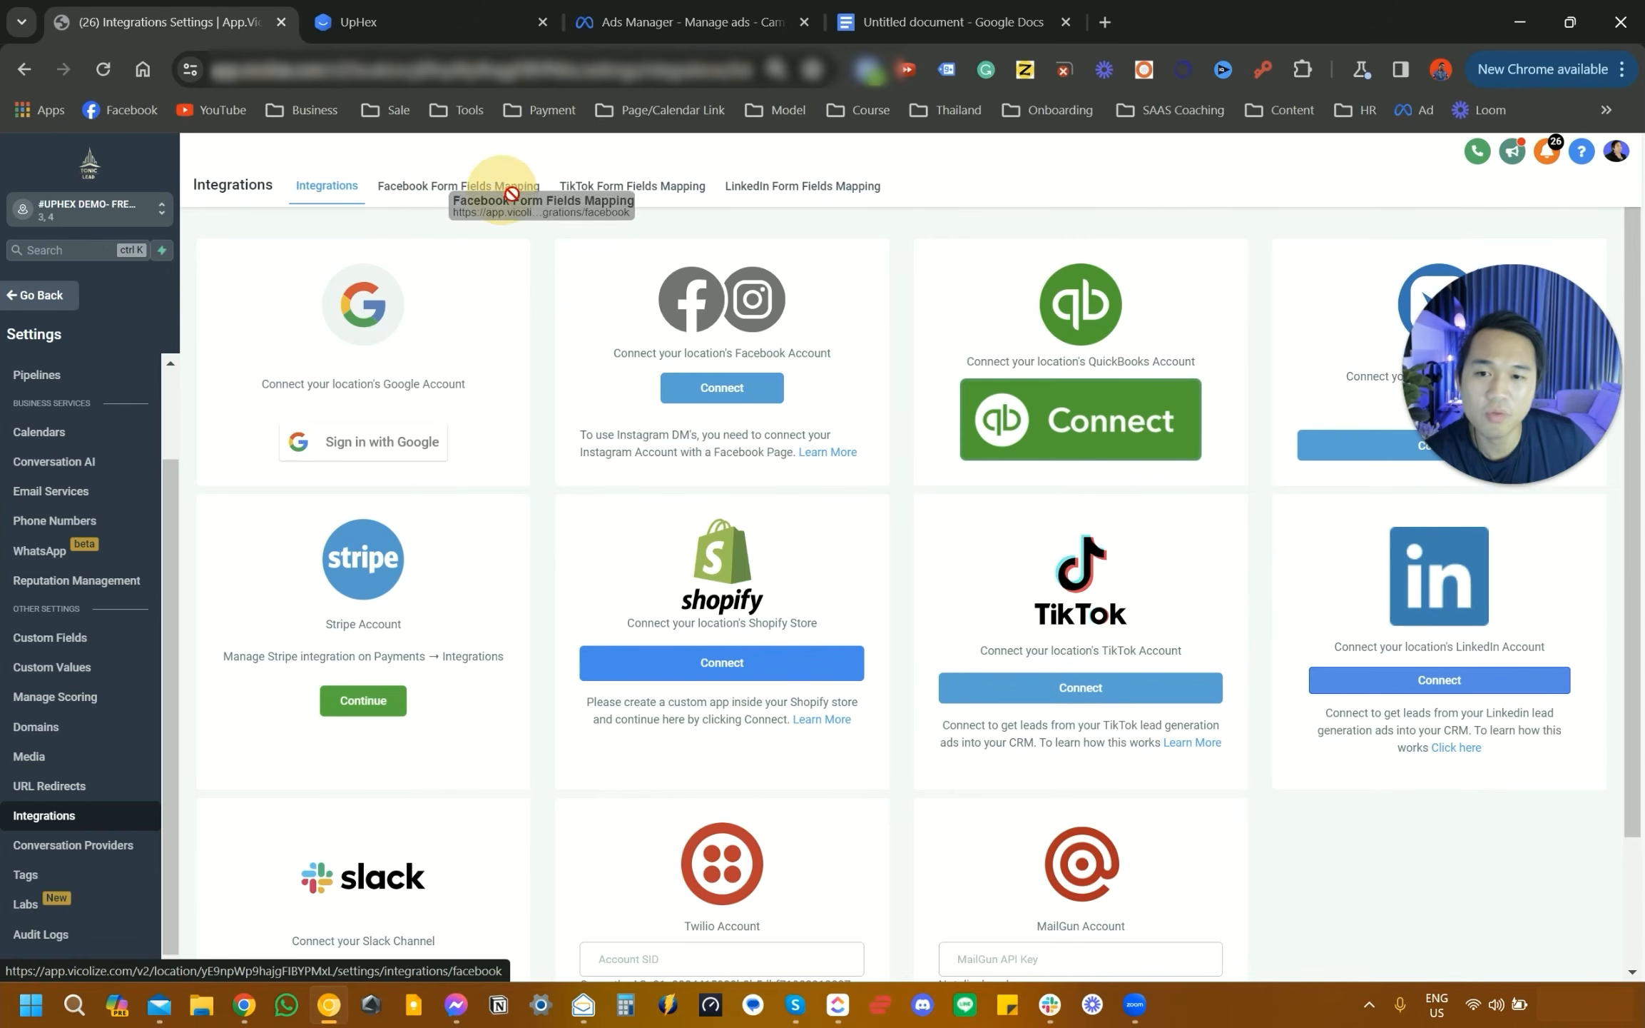
click(498, 195)
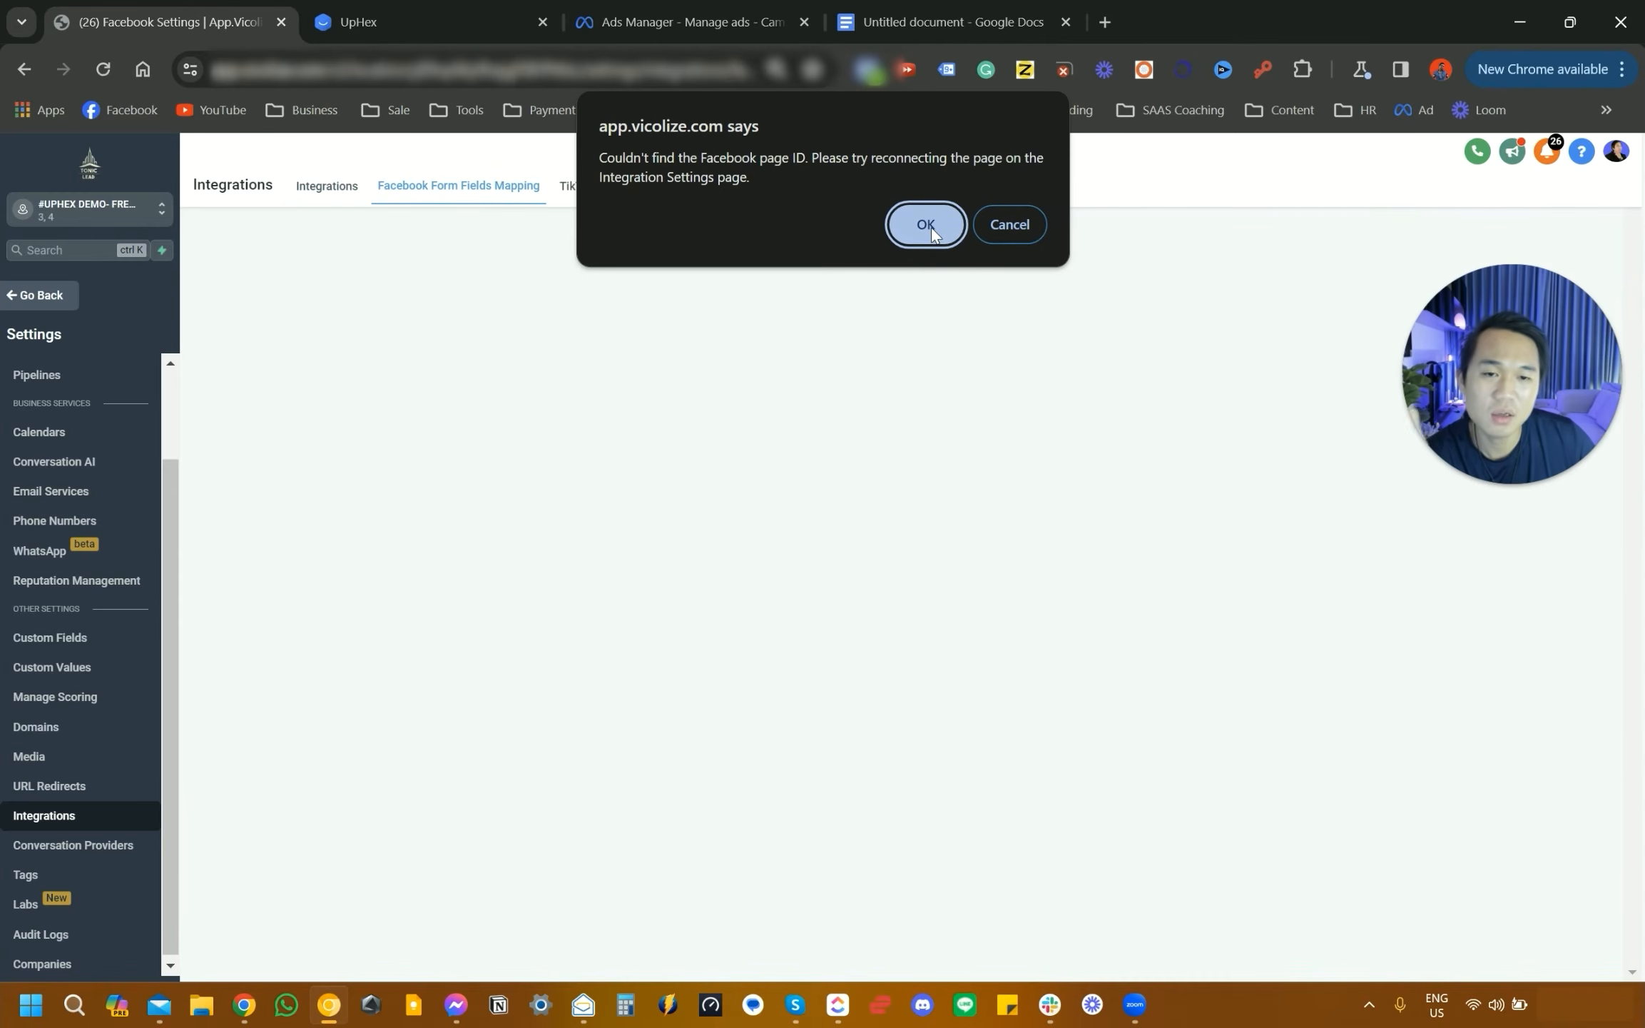
click(992, 229)
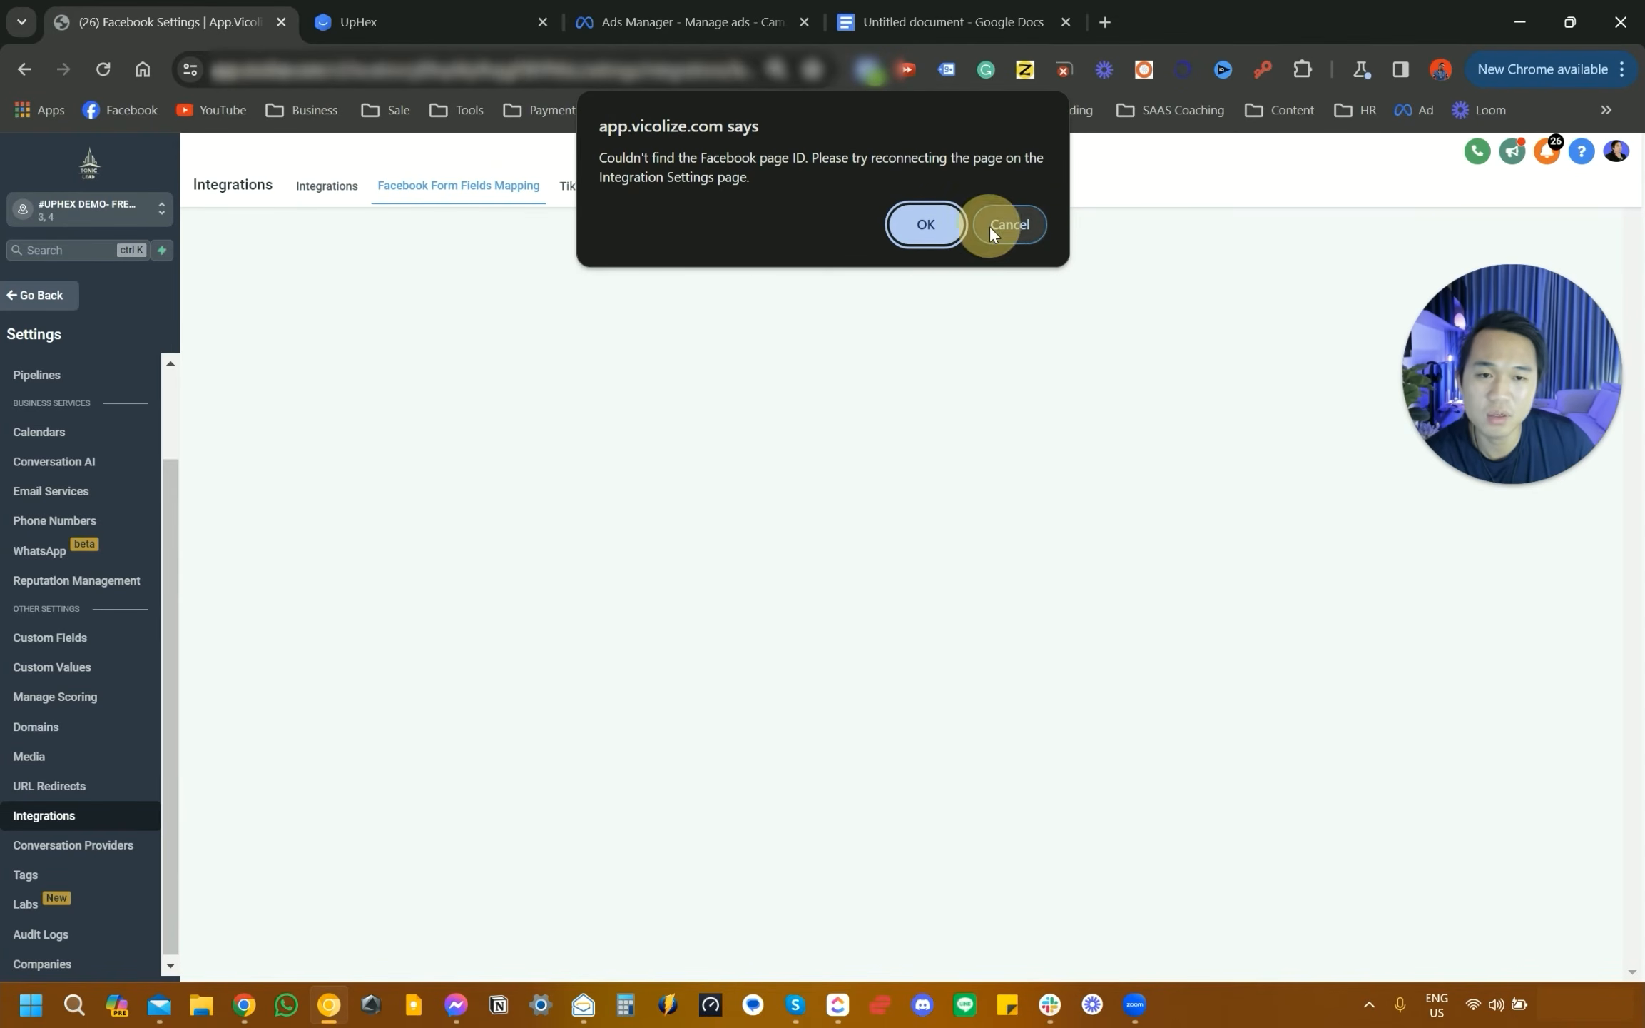
- Connect the sub-account's Facebook integration and link the GoHighlevel Kickstarter 2.0 page to the location
click(318, 196)
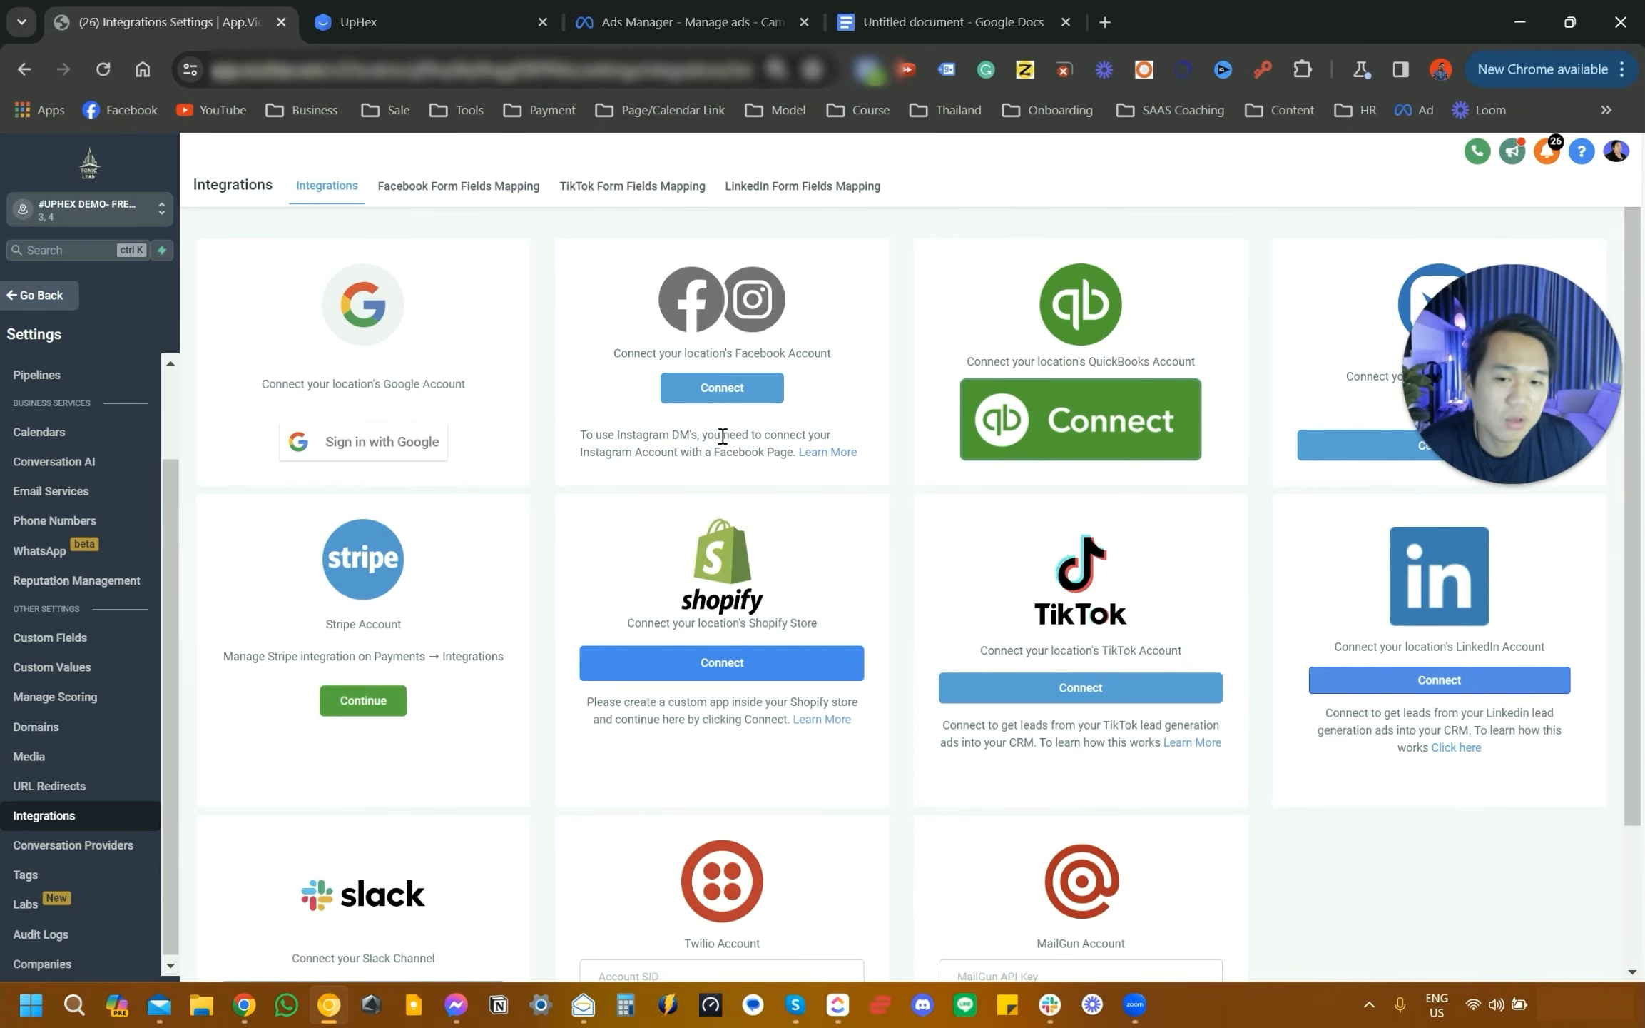
click(723, 394)
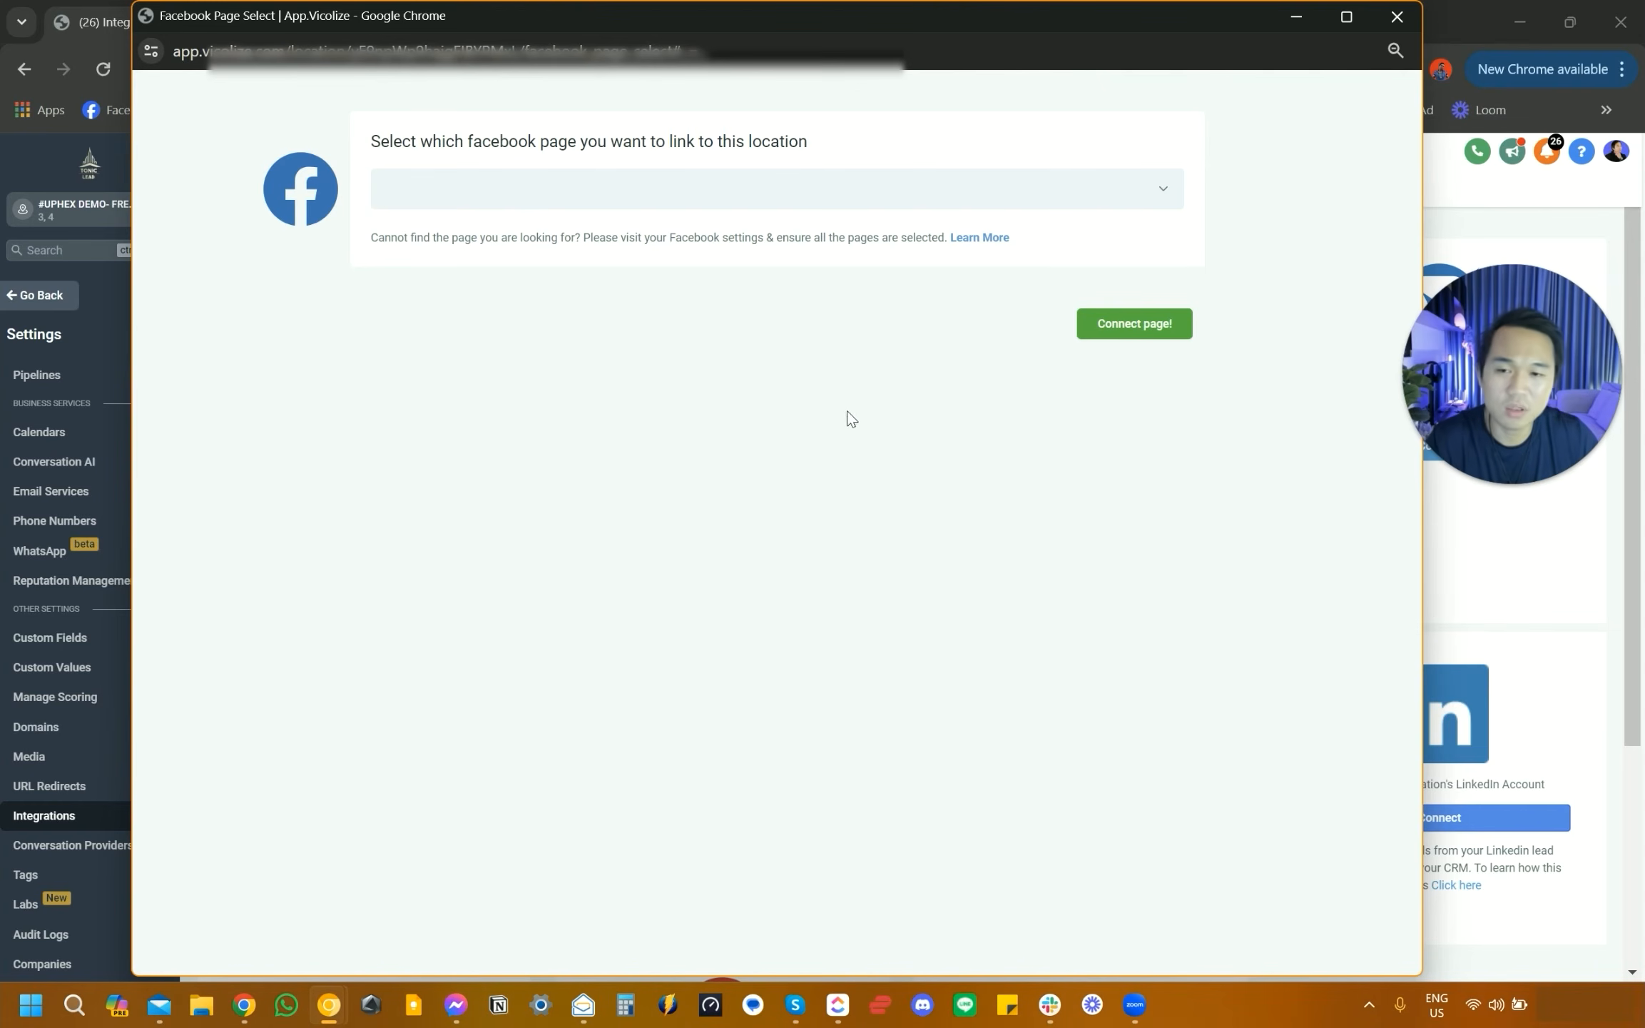
click(896, 189)
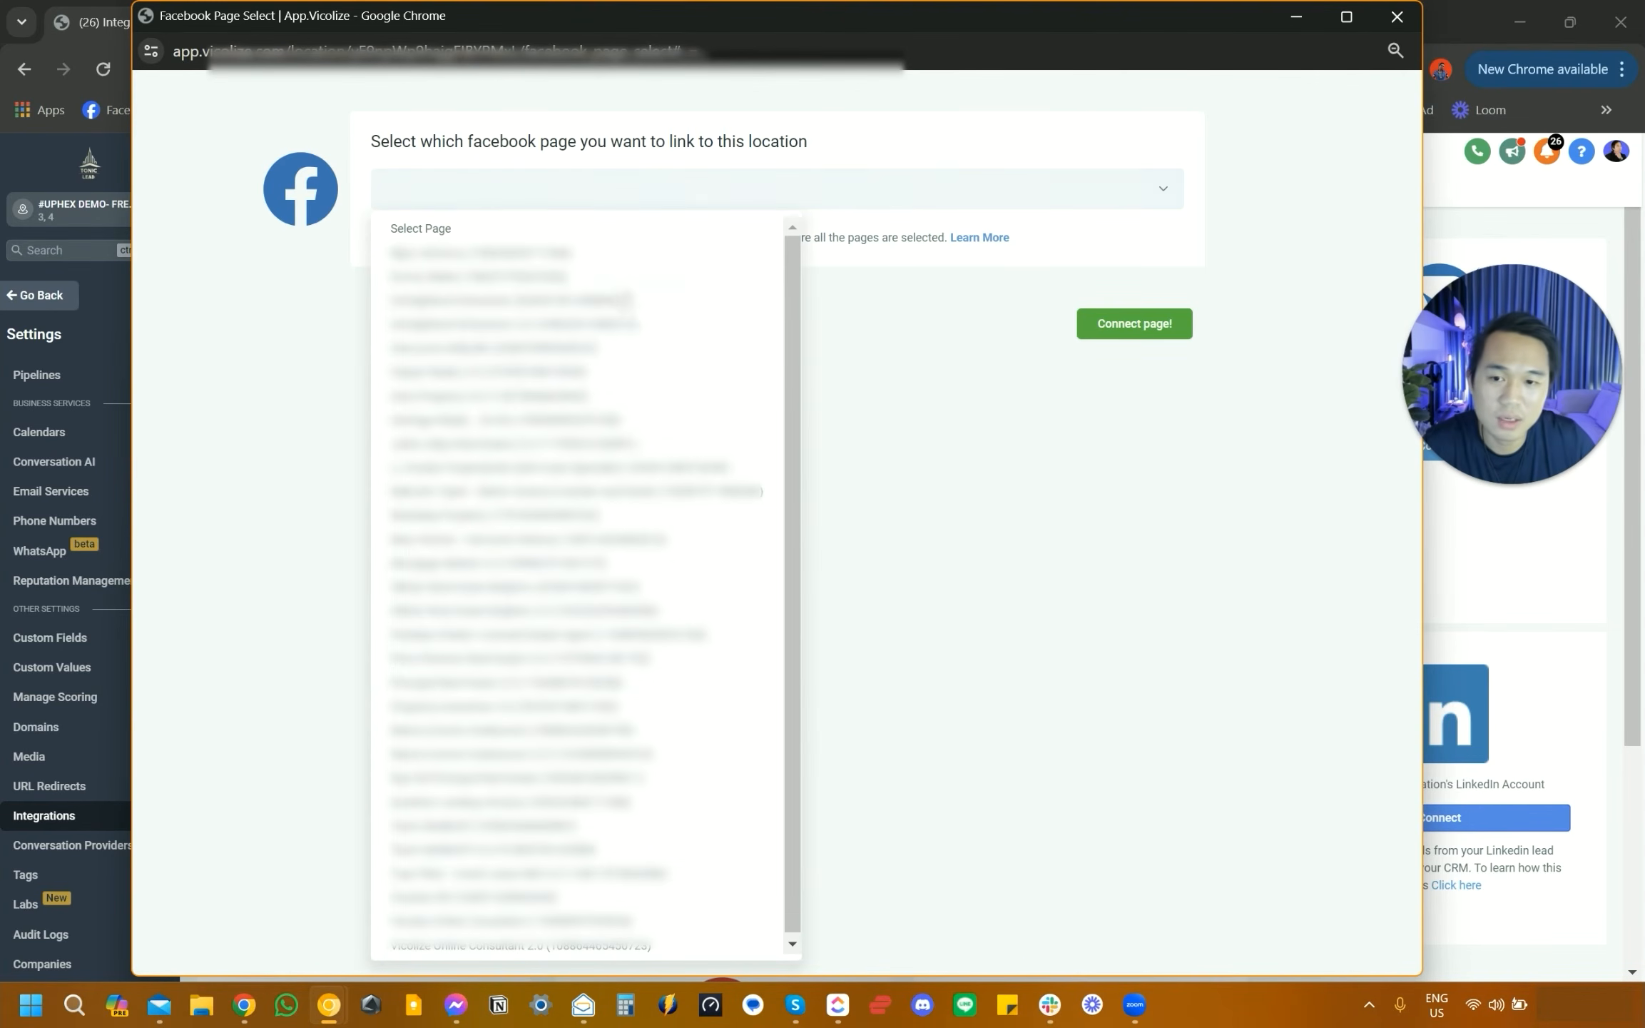
click(570, 326)
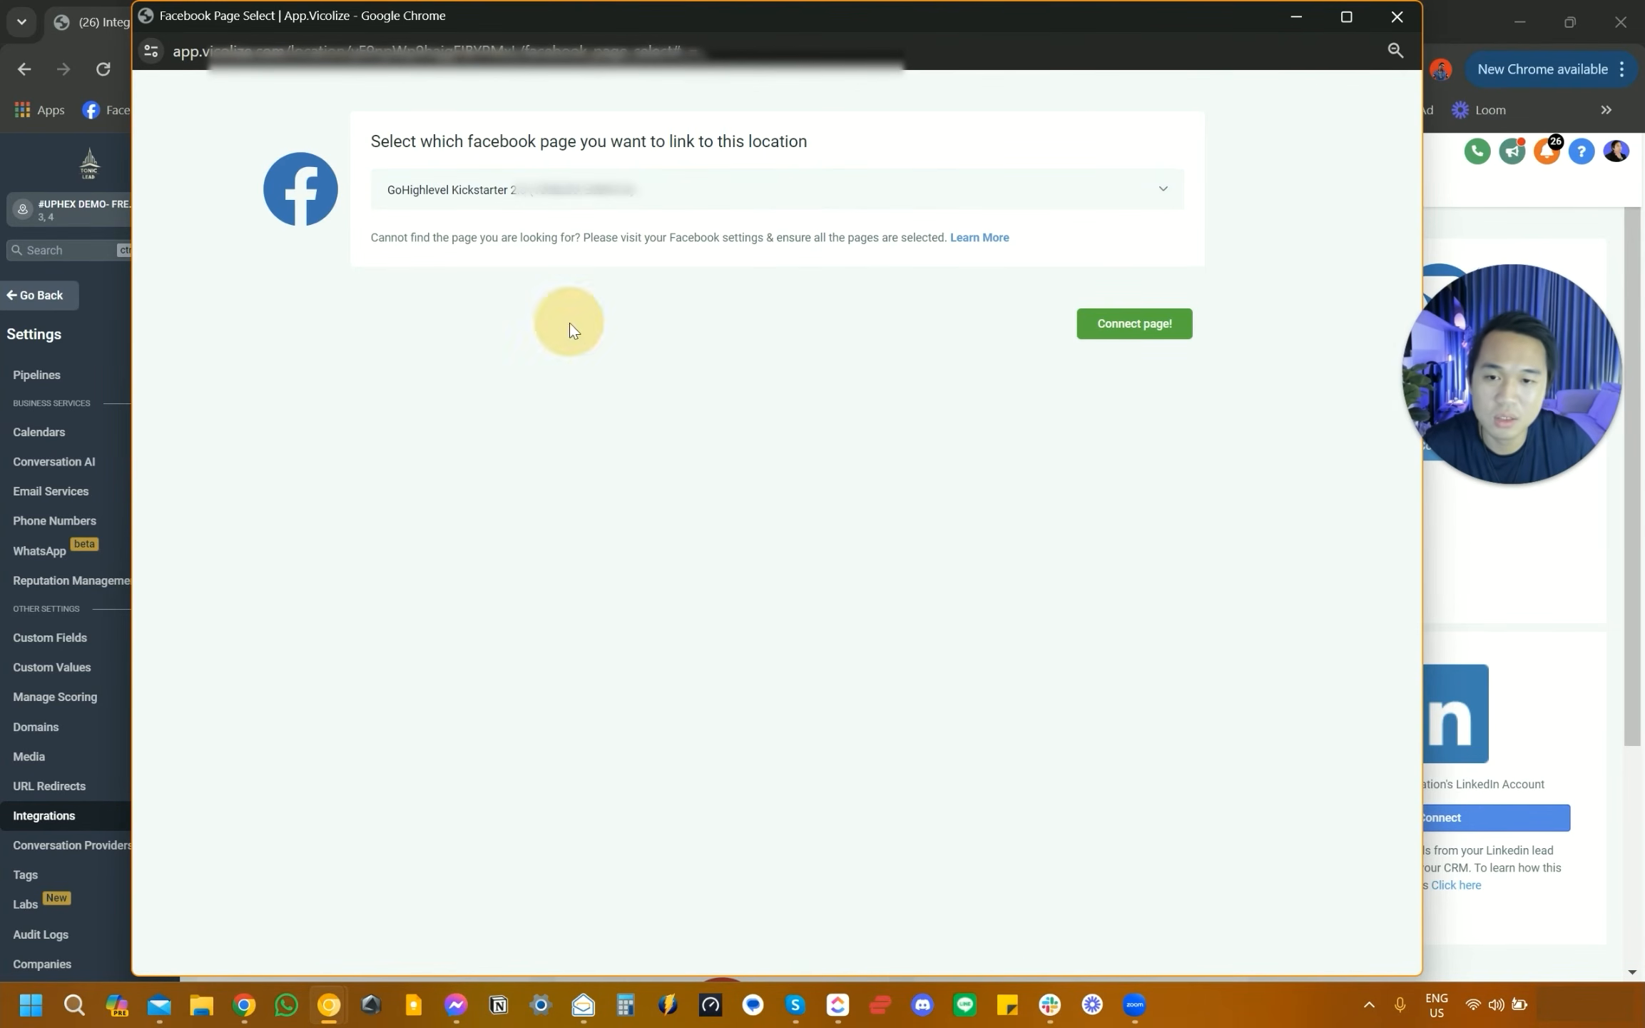
click(1127, 332)
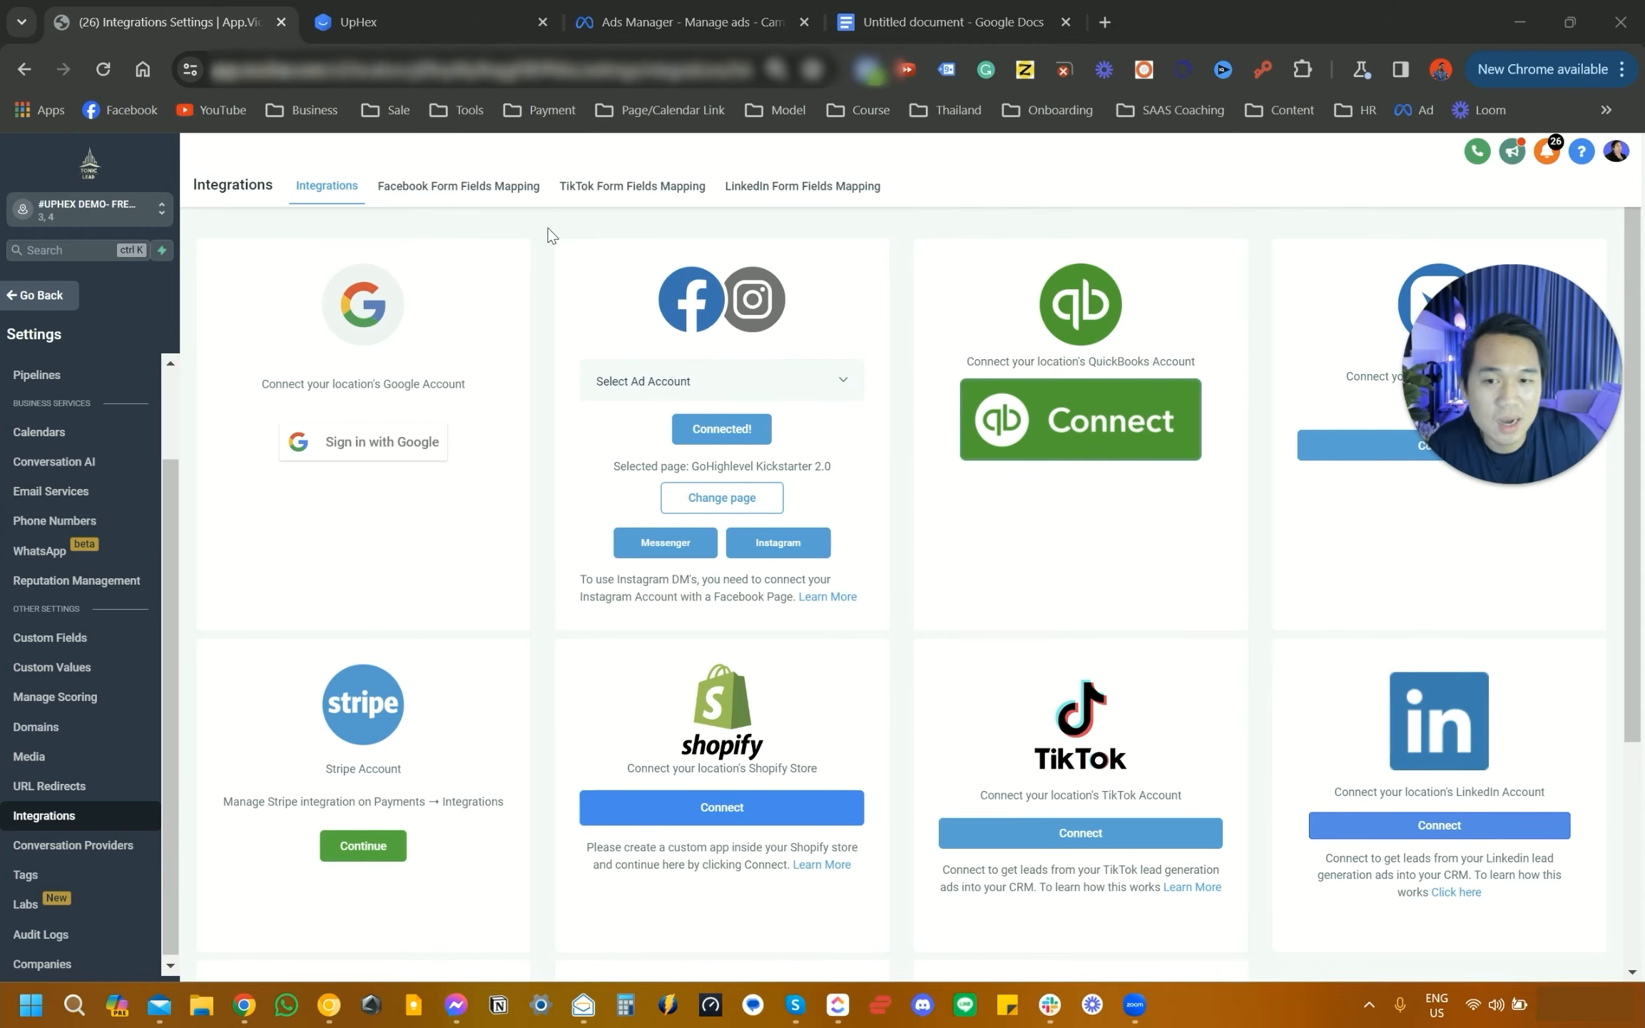
- Map the second GoHighlevel Kickstarter 2.0 lead form's full name, phone number and email to the matching CRM fields and save the mapping
click(496, 187)
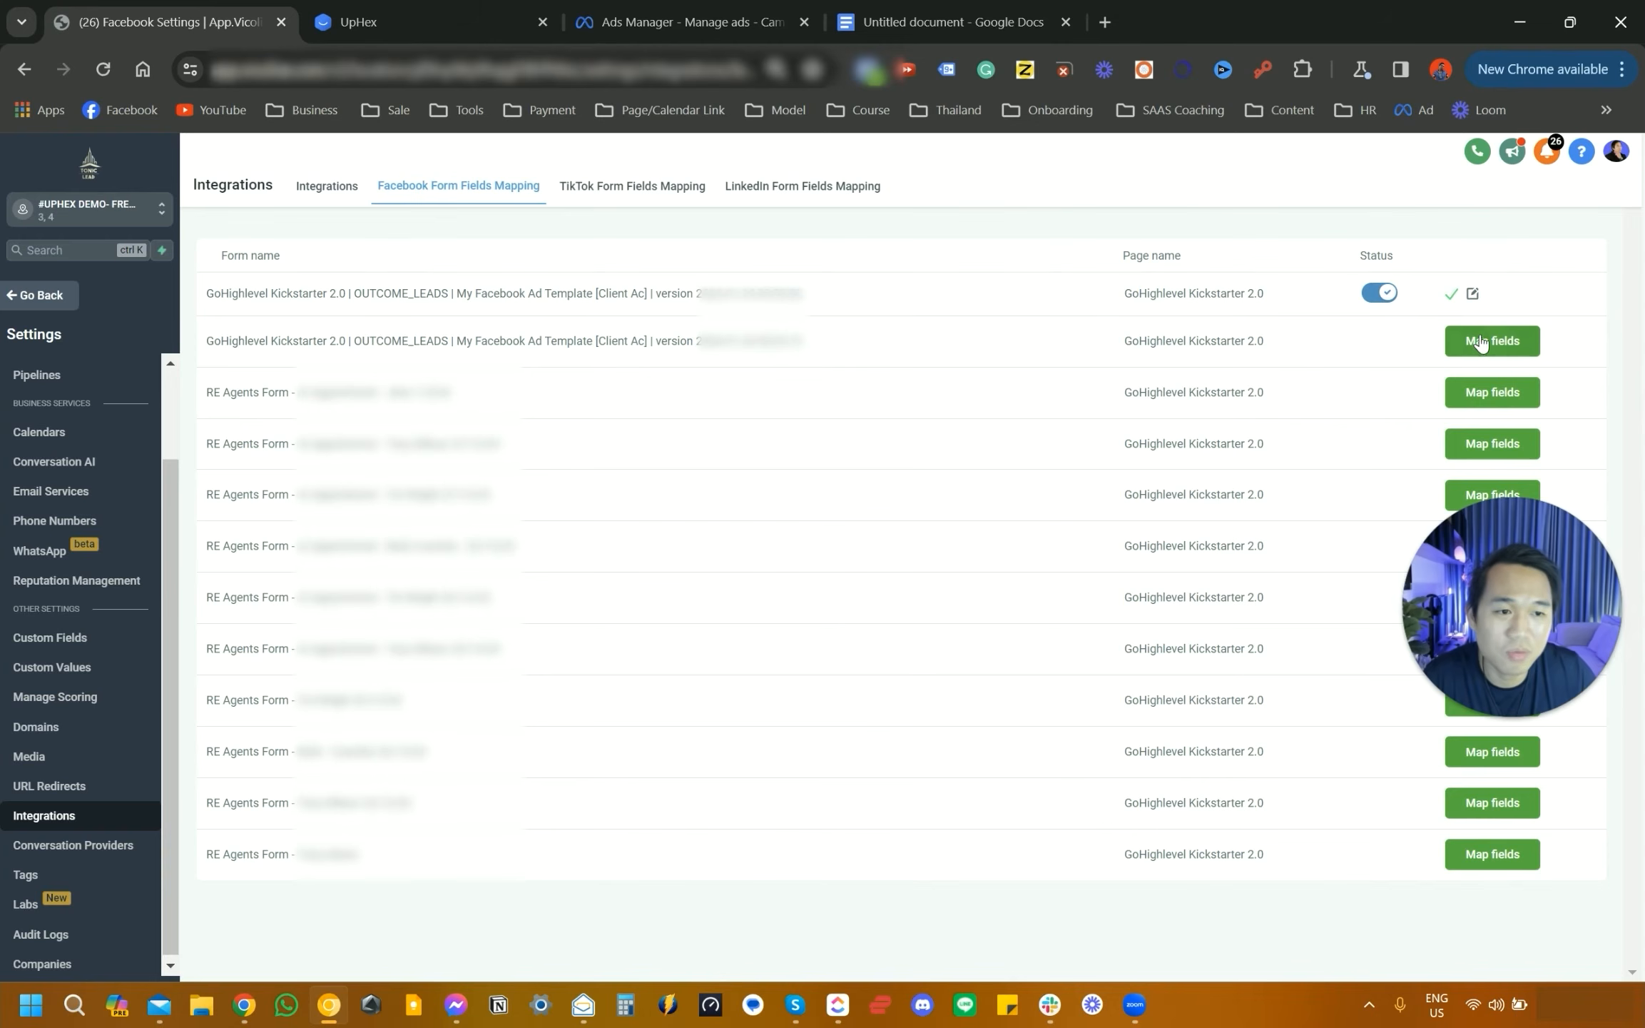
click(1479, 343)
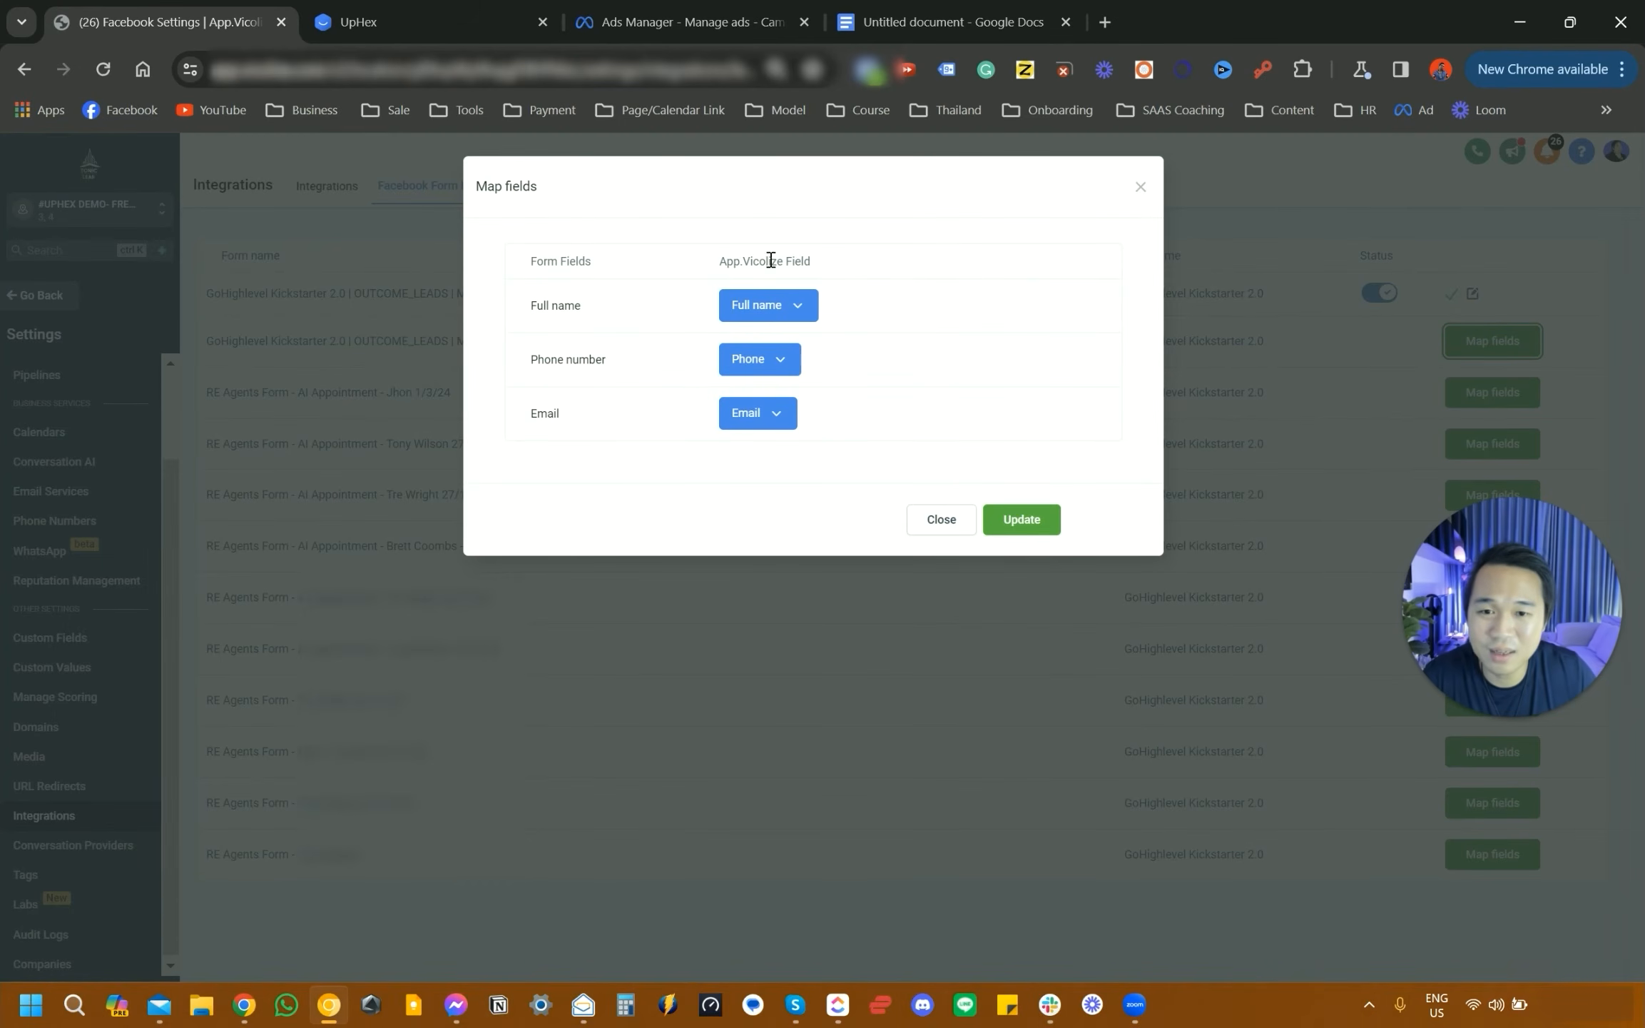
double_click(761, 262)
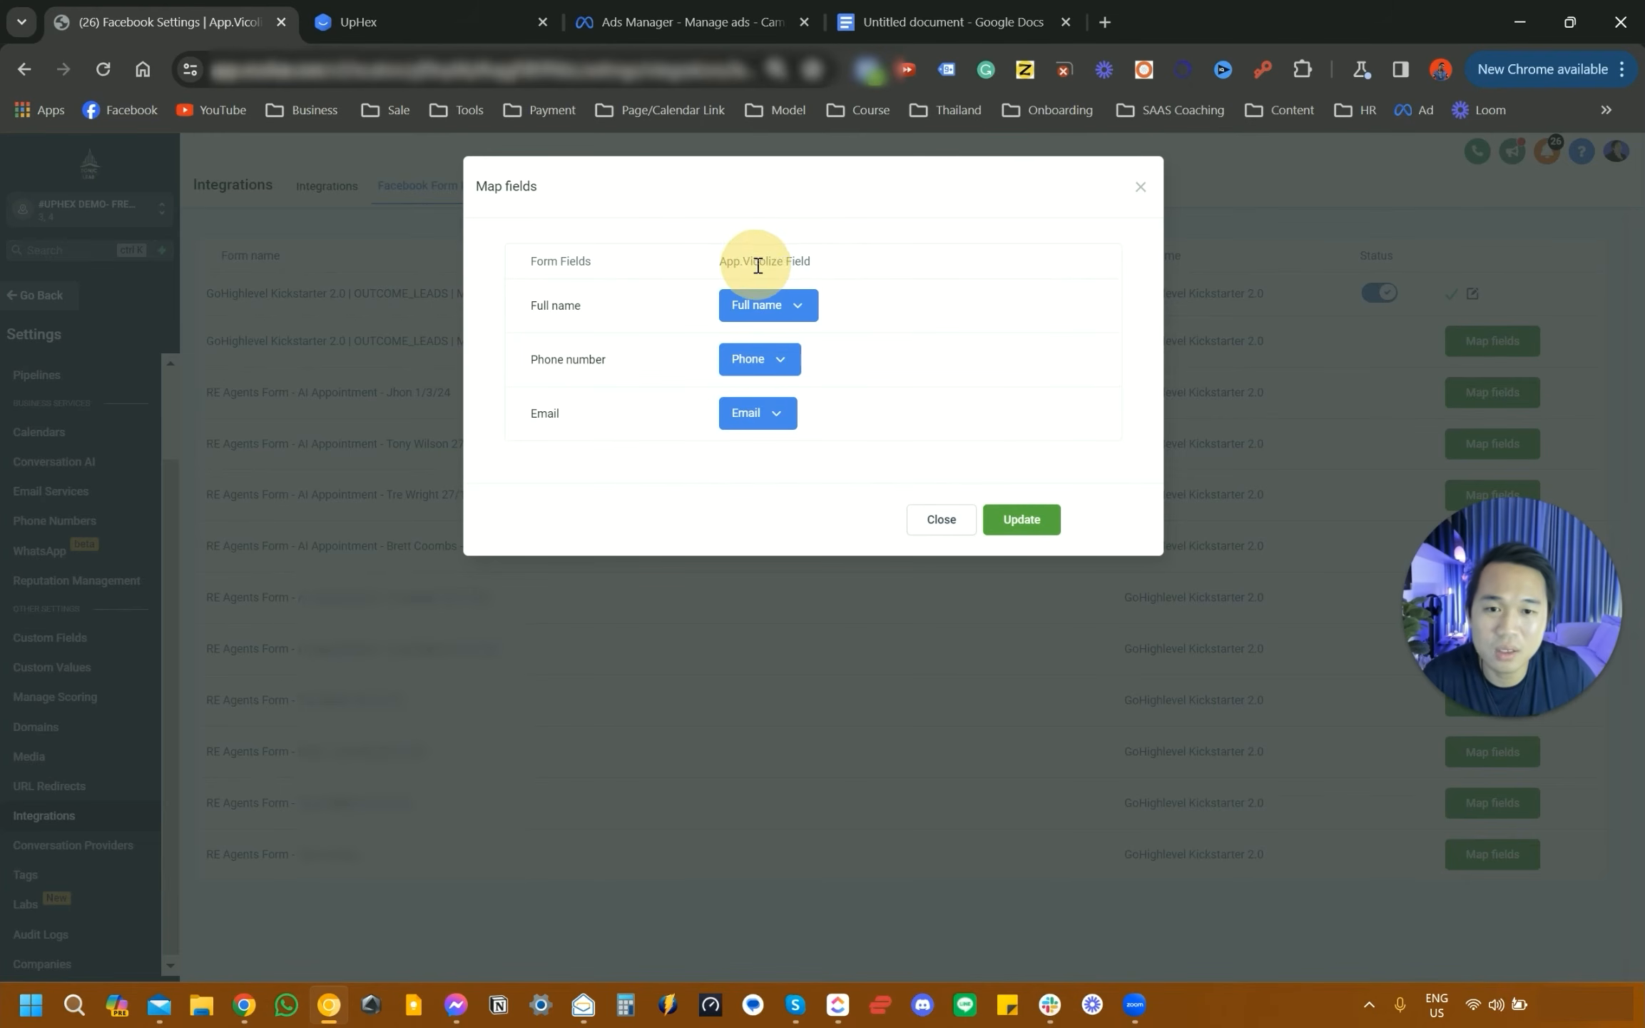
triple_click(761, 265)
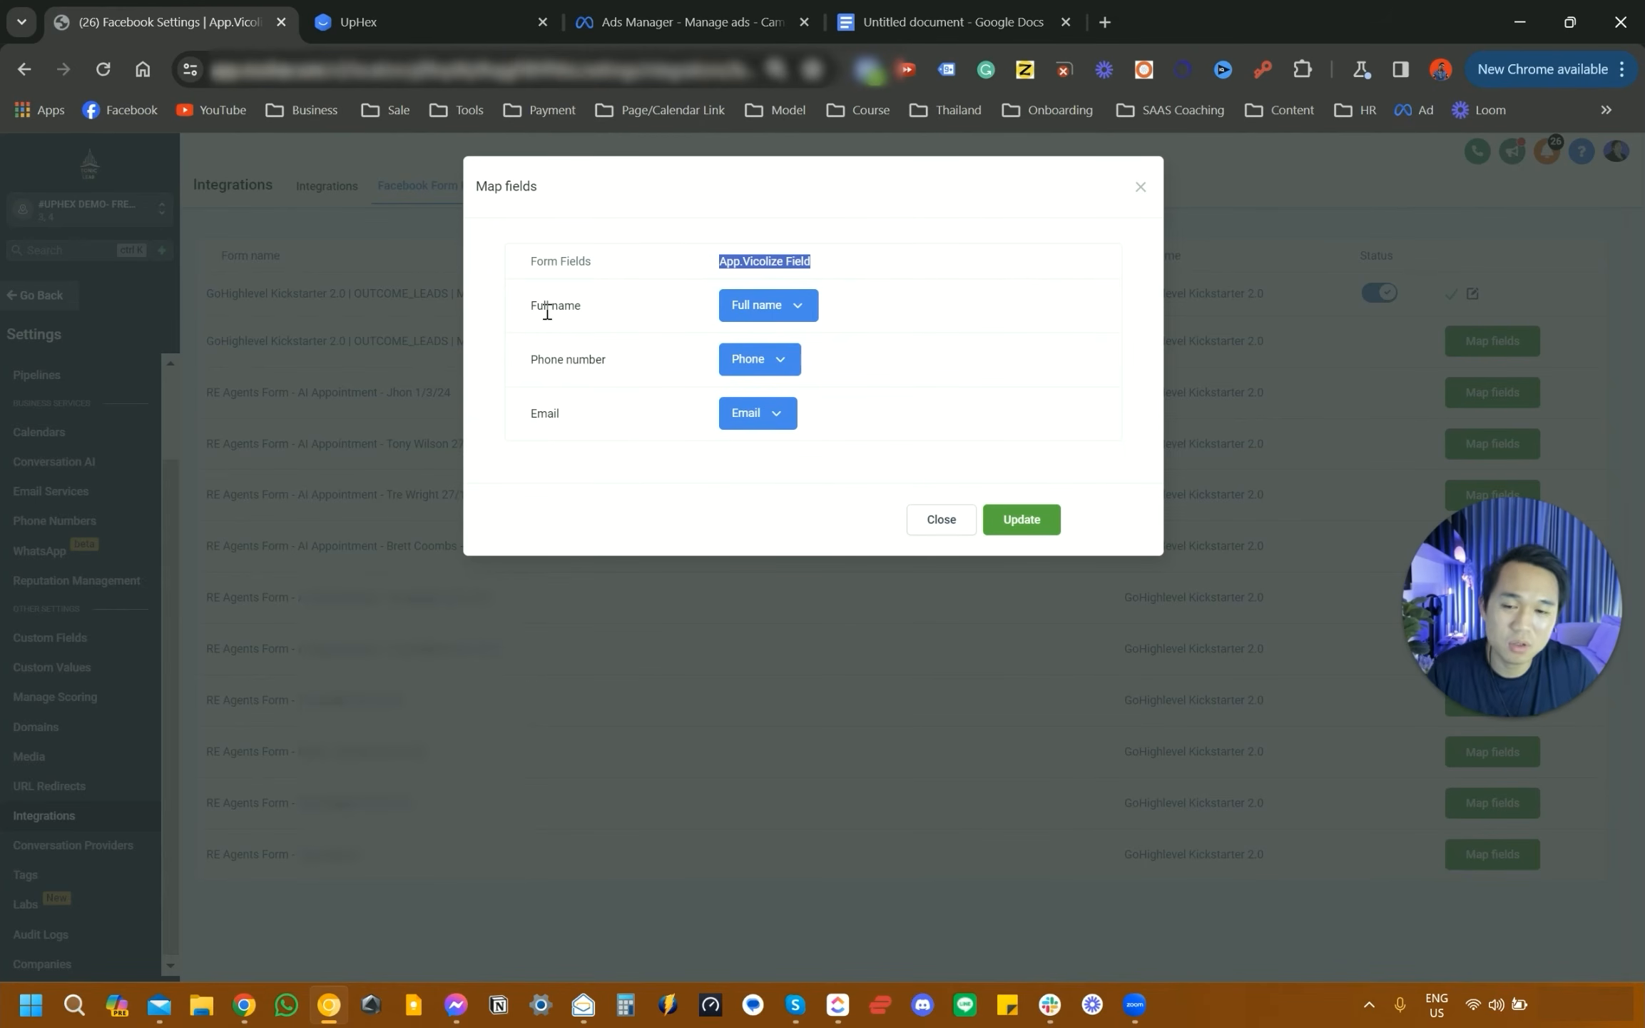
click(942, 329)
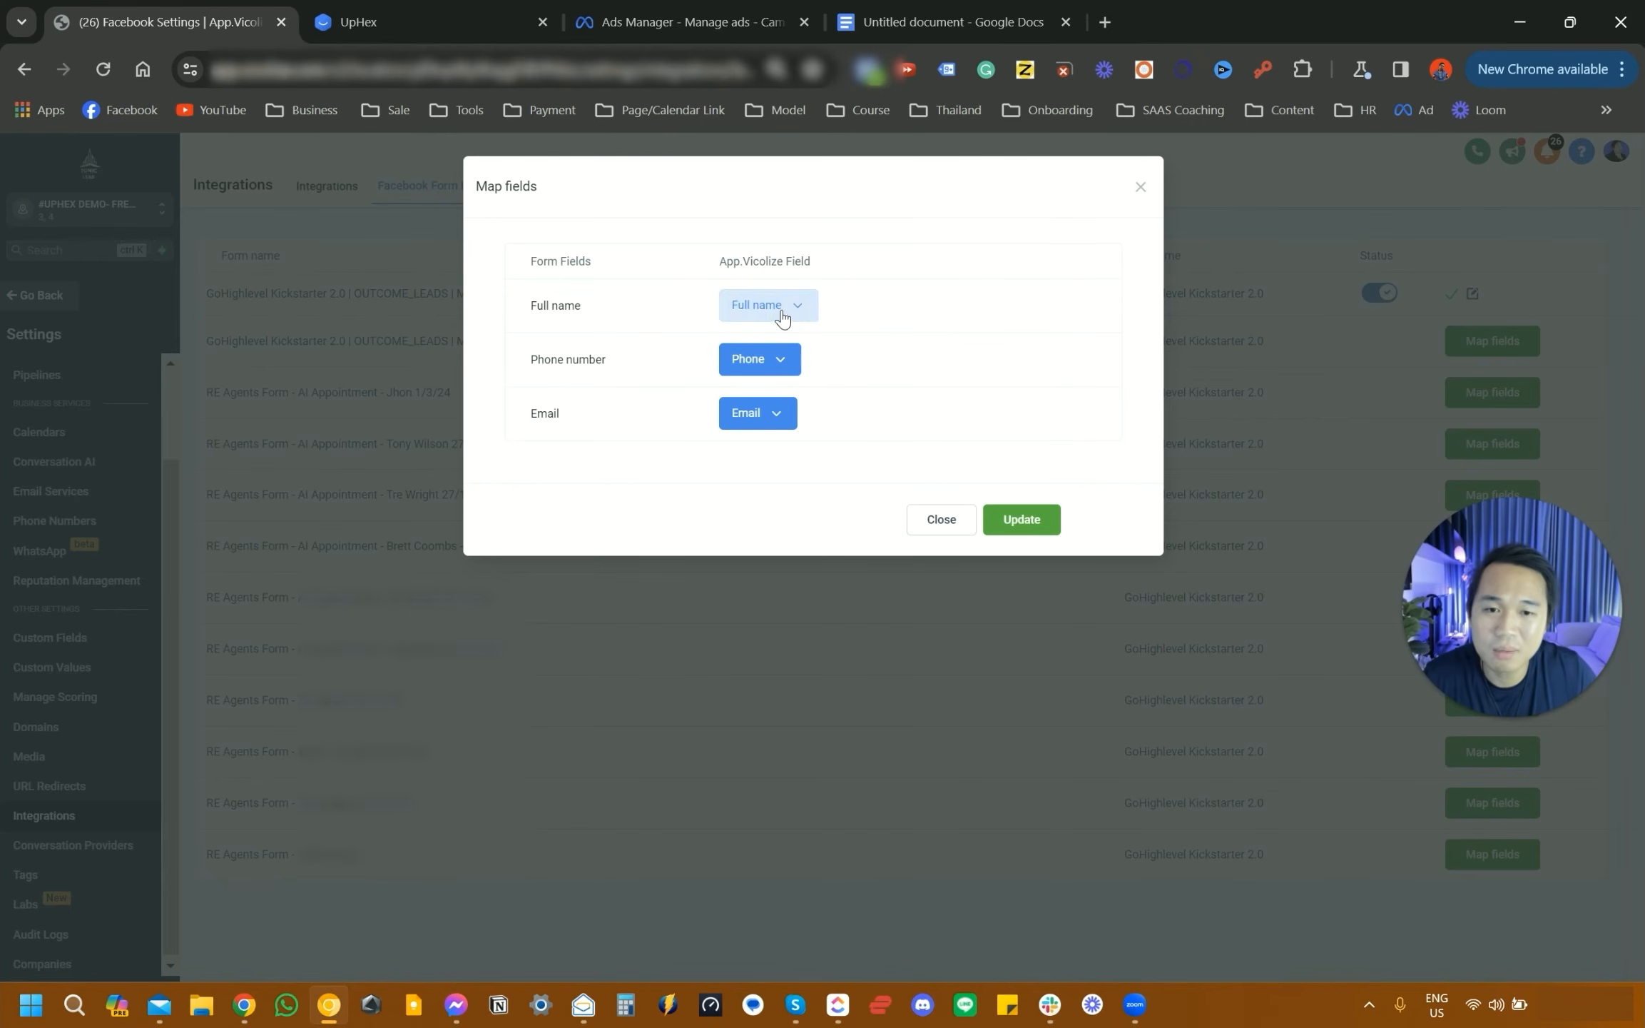
click(1021, 520)
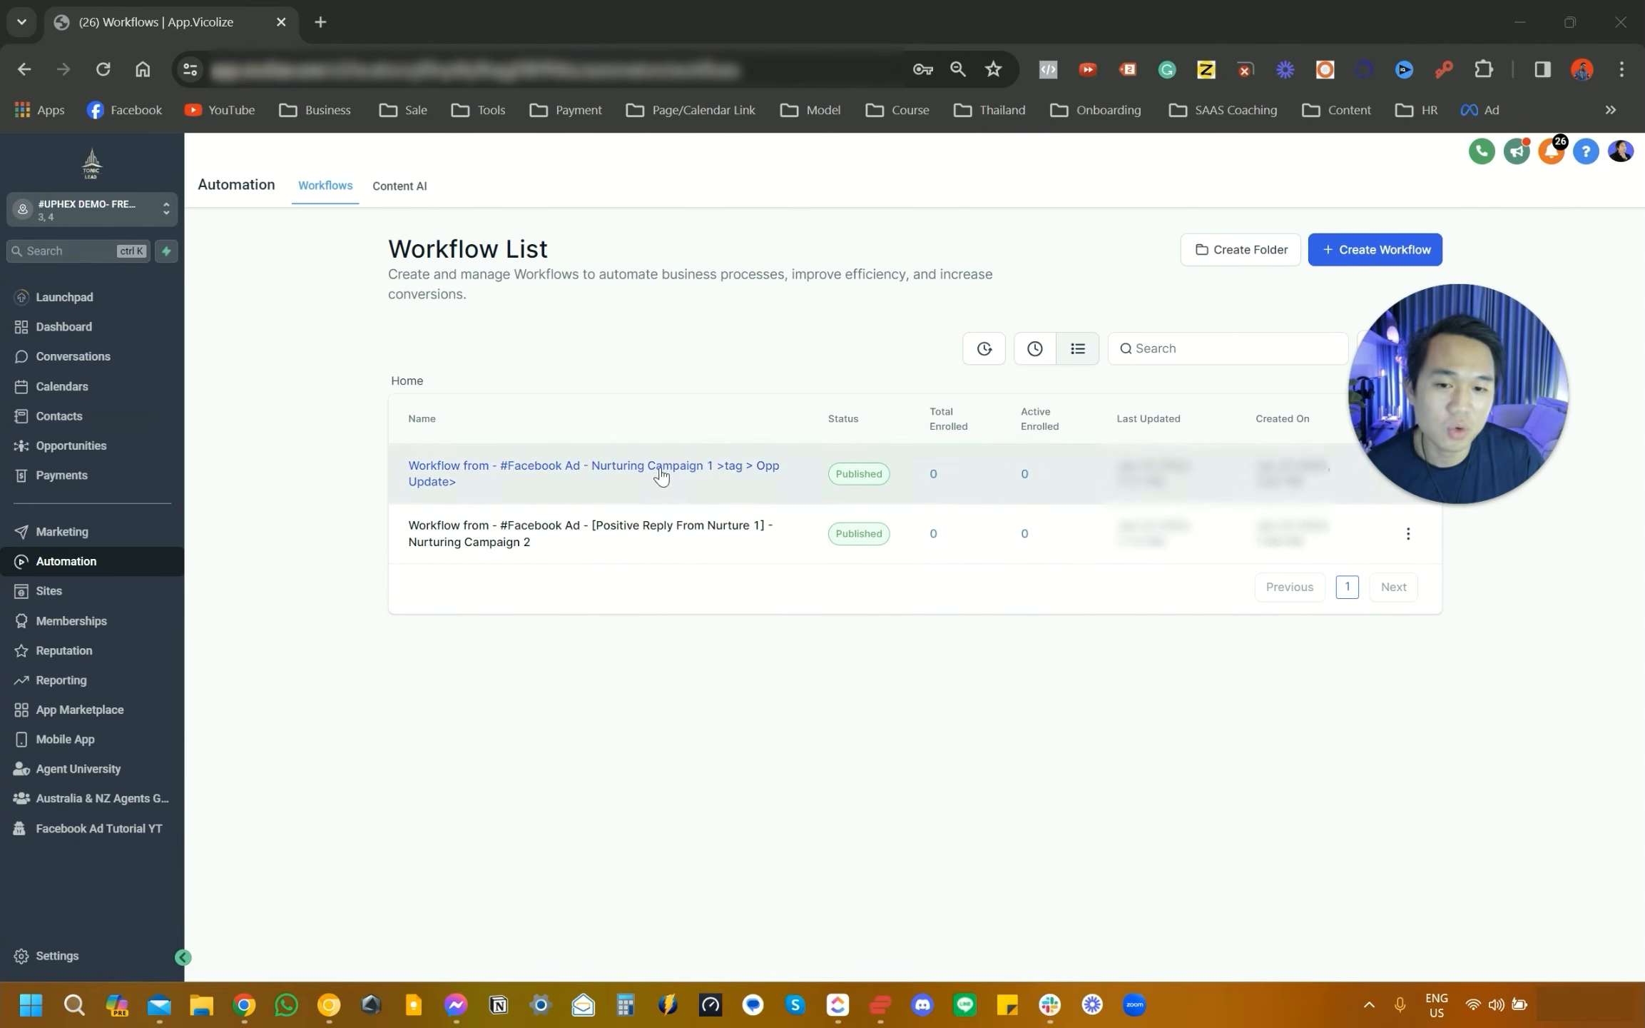
- Open the Facebook Ad Nurturing Campaign 1 workflow and add a Facebook Lead Form Submitted trigger
click(660, 472)
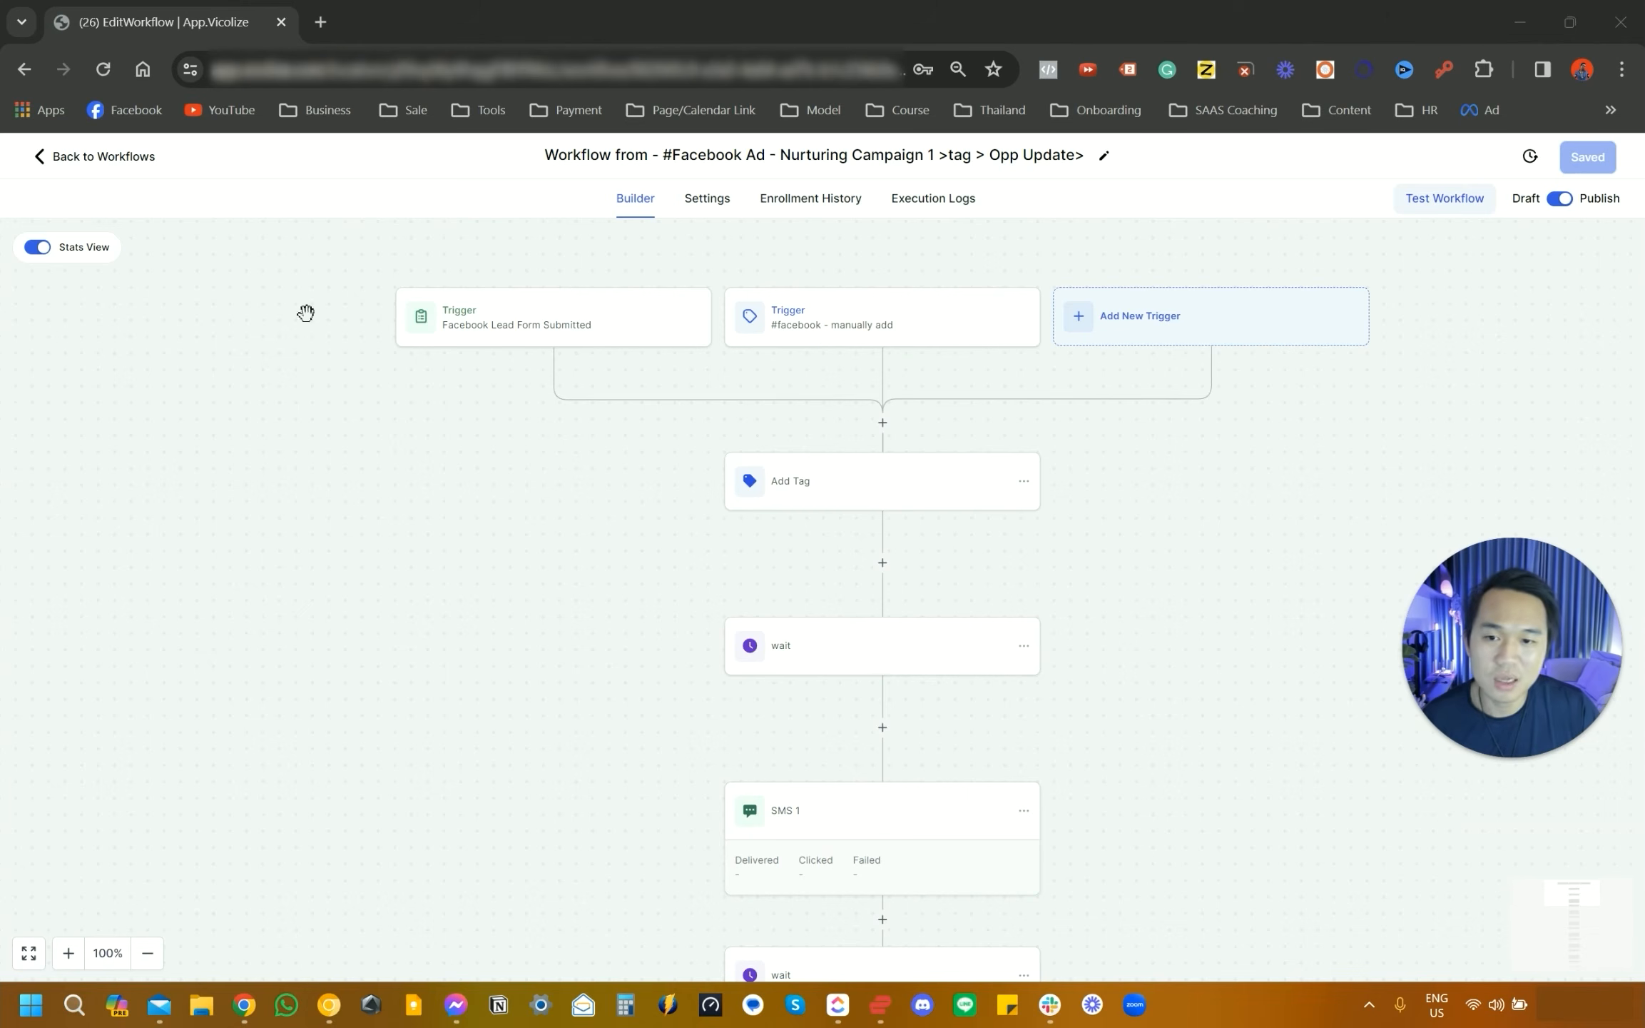
click(1115, 330)
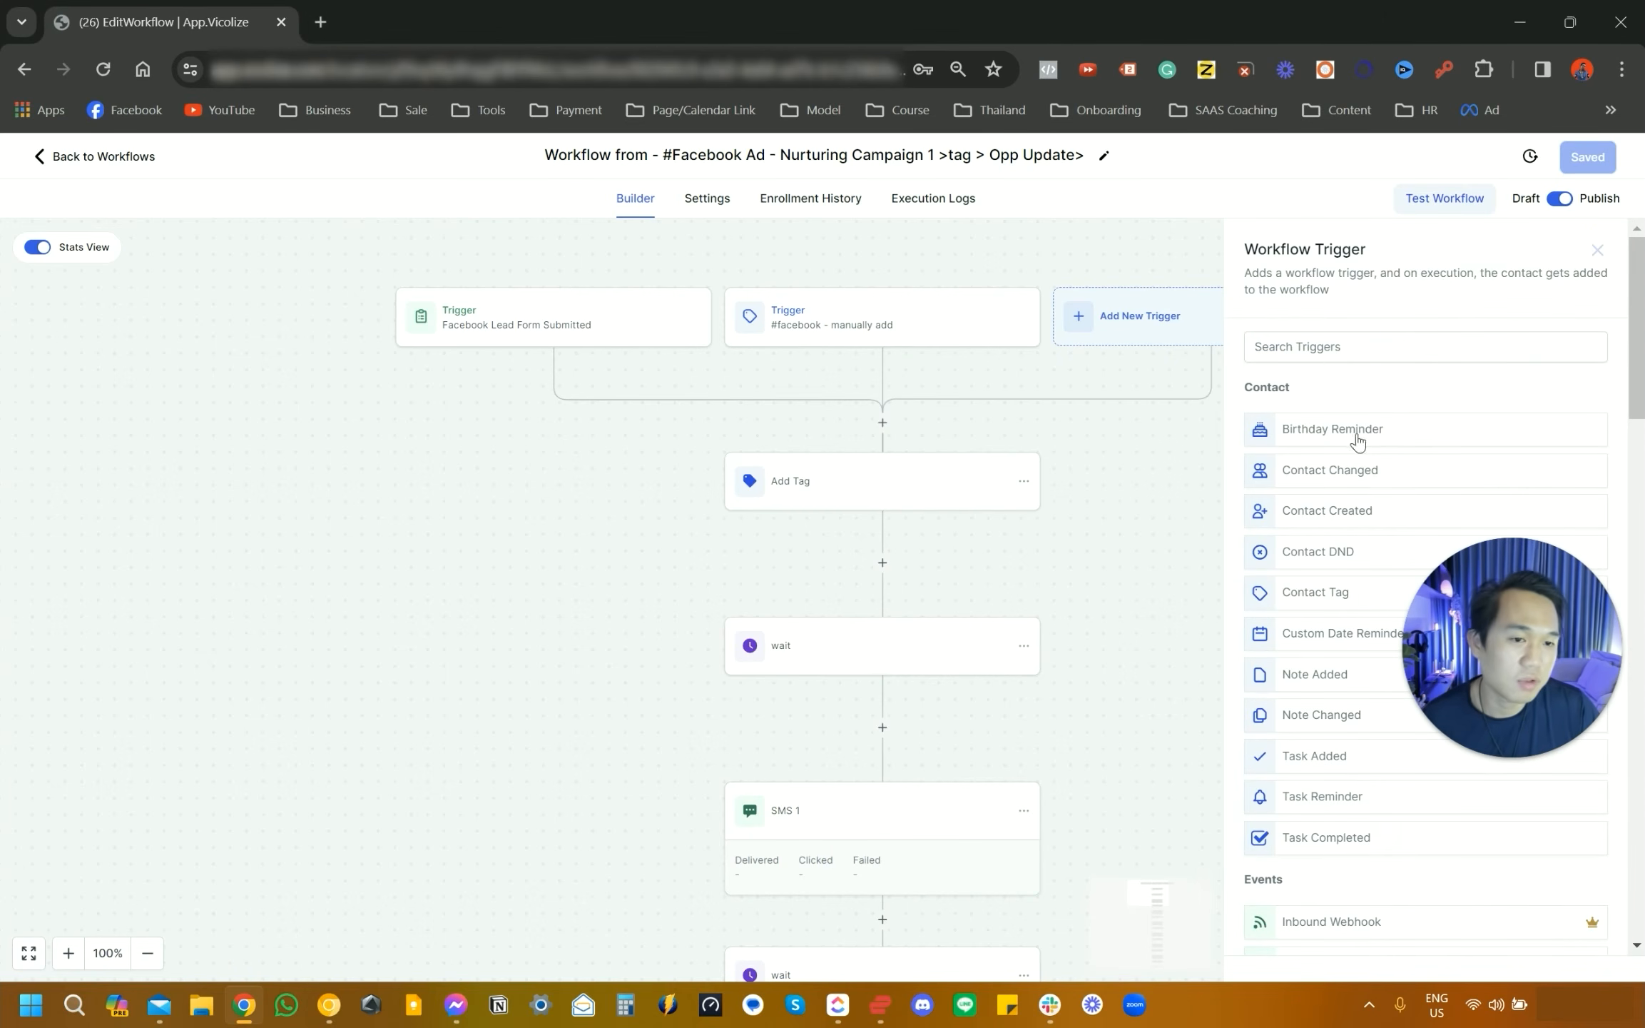
click(1327, 349)
text(for)
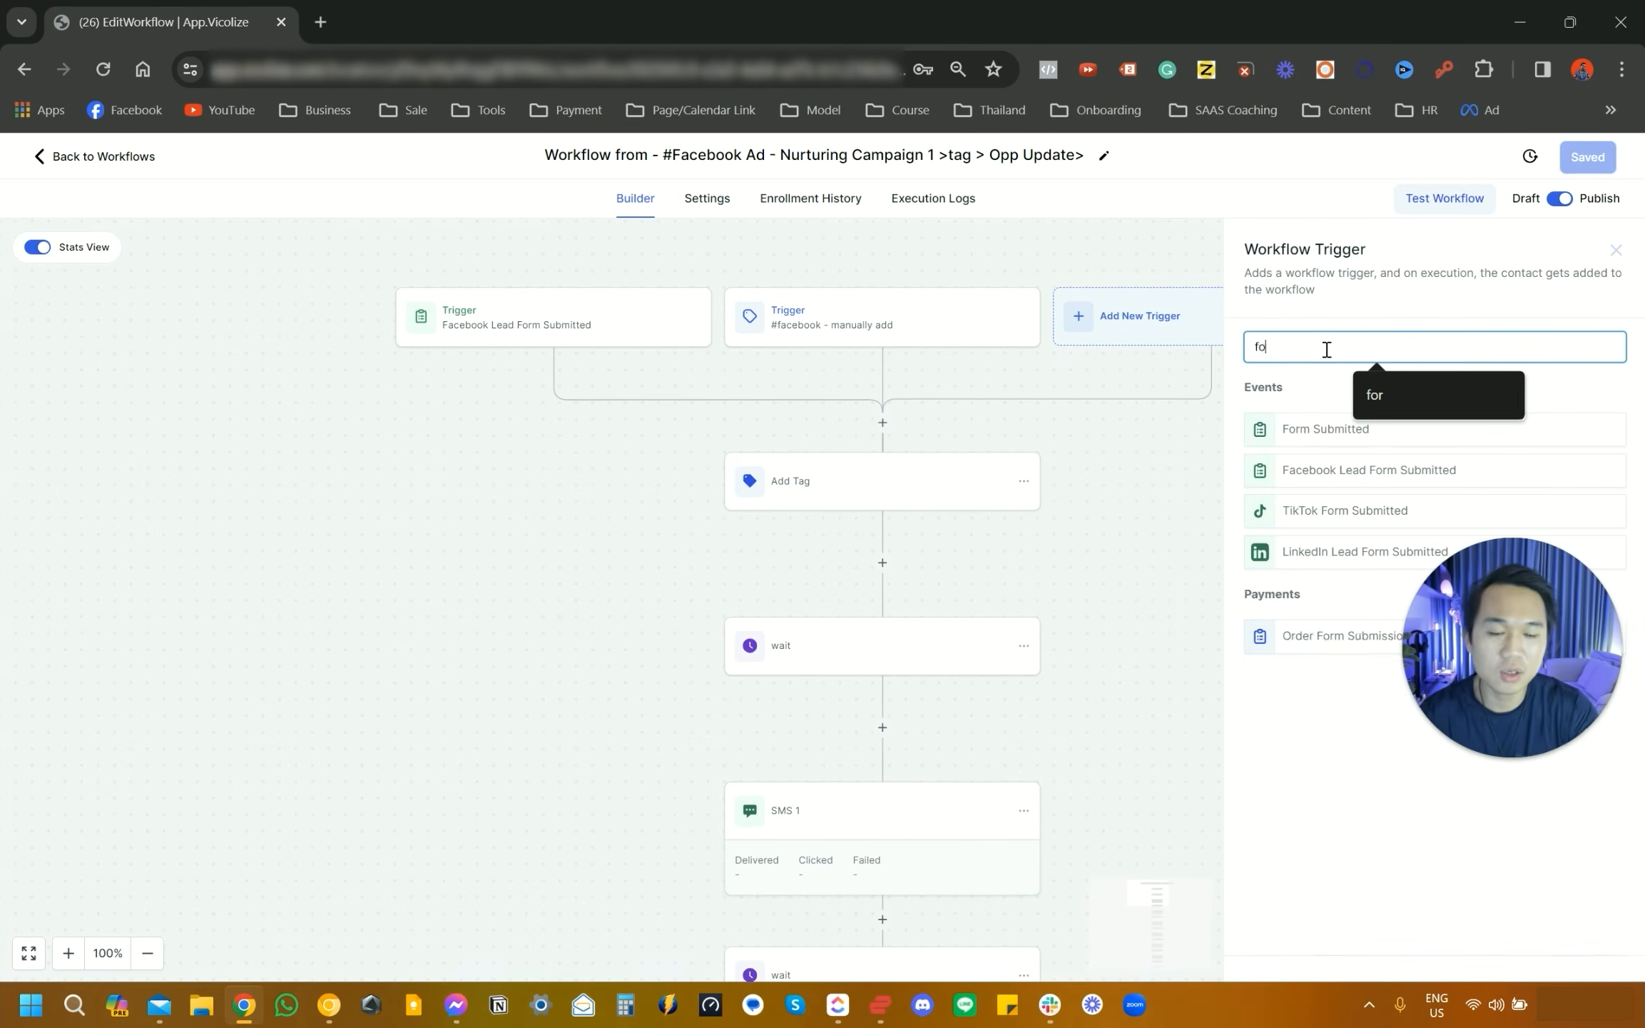
click(1311, 469)
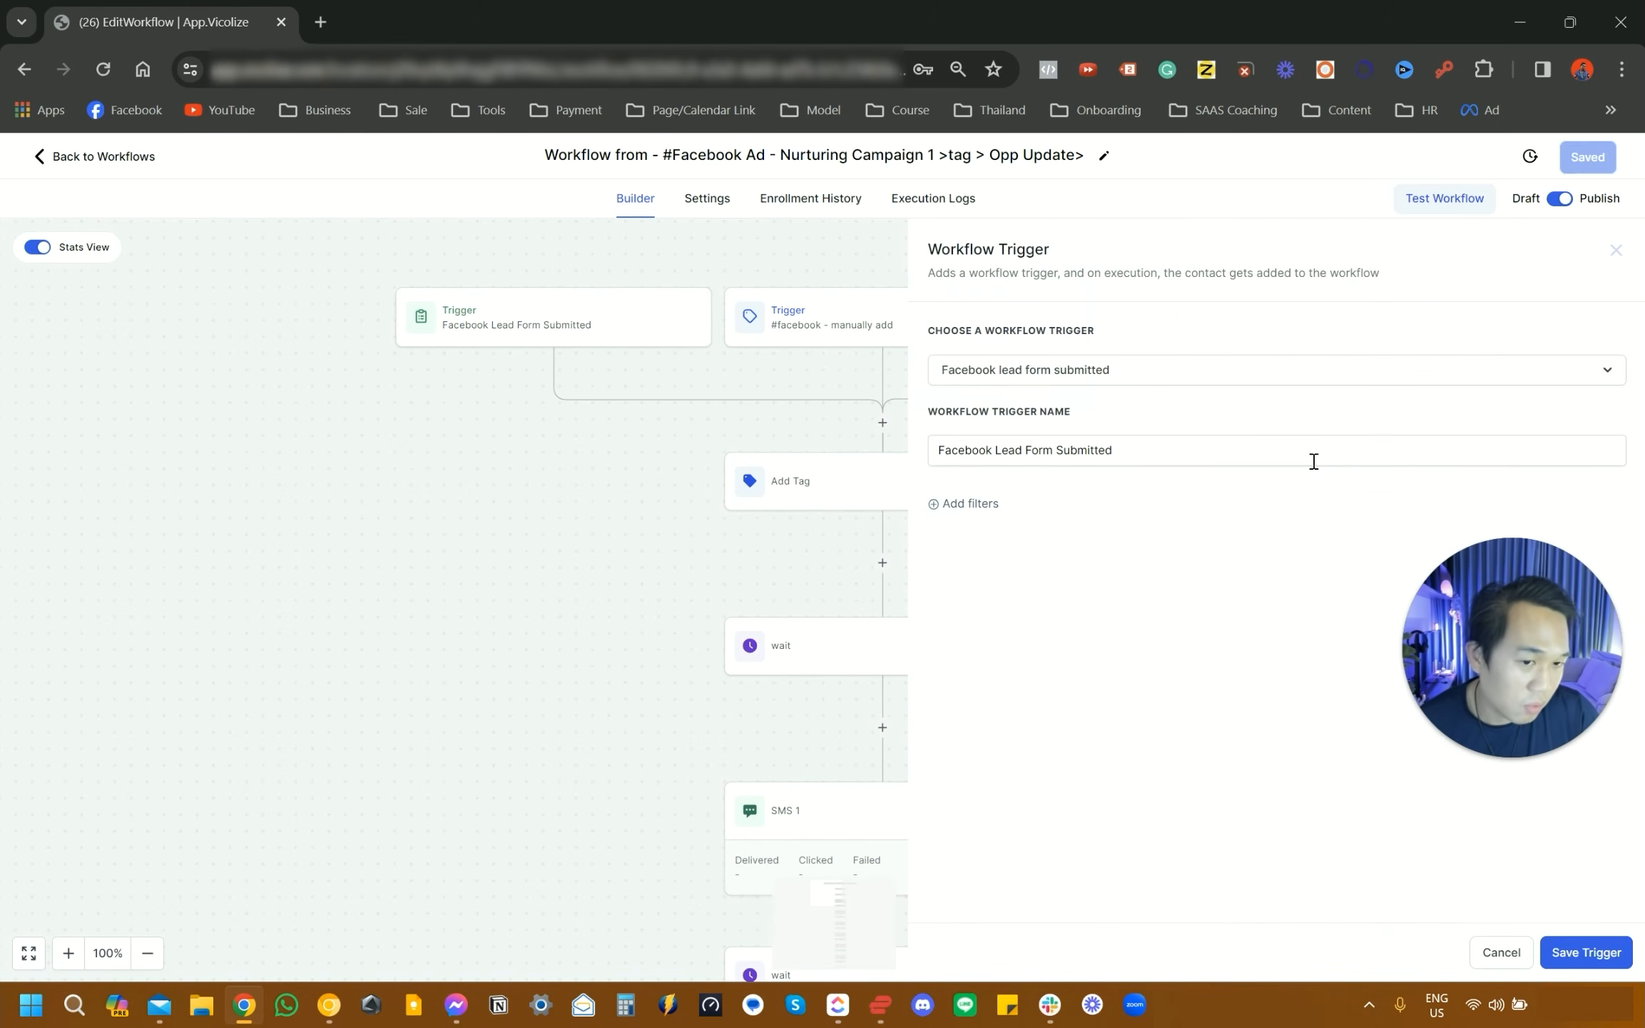
click(983, 504)
click(985, 525)
click(978, 634)
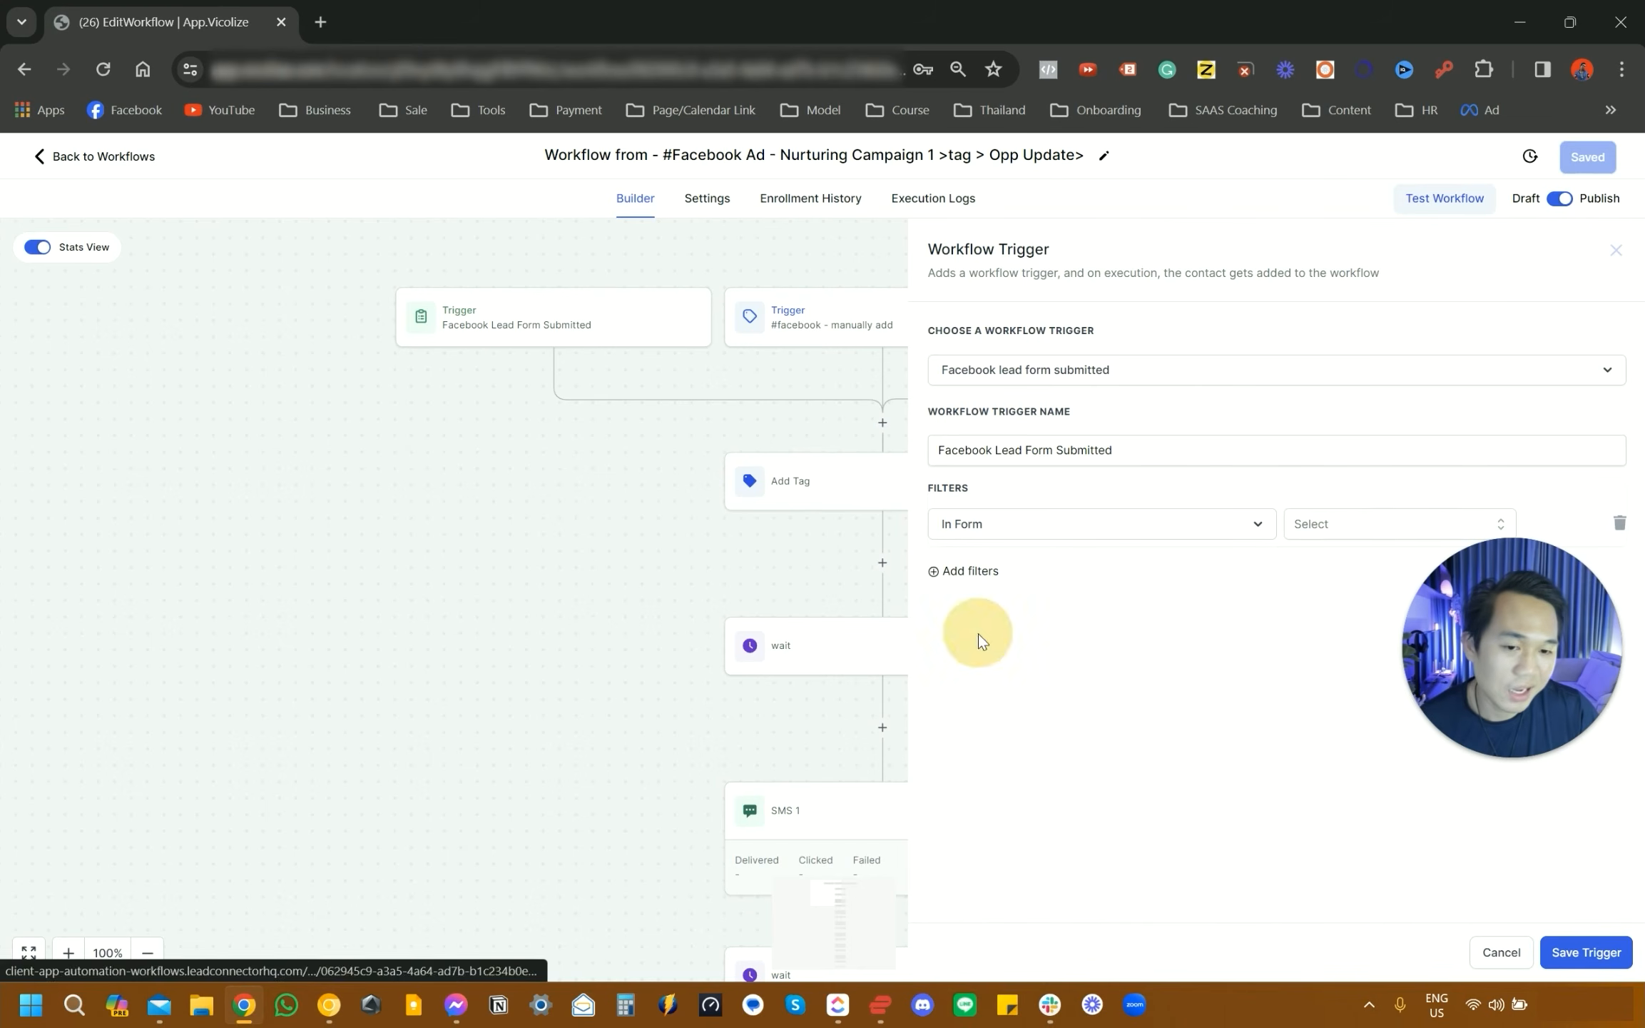
click(1305, 534)
drag(1513, 677, 330, 747)
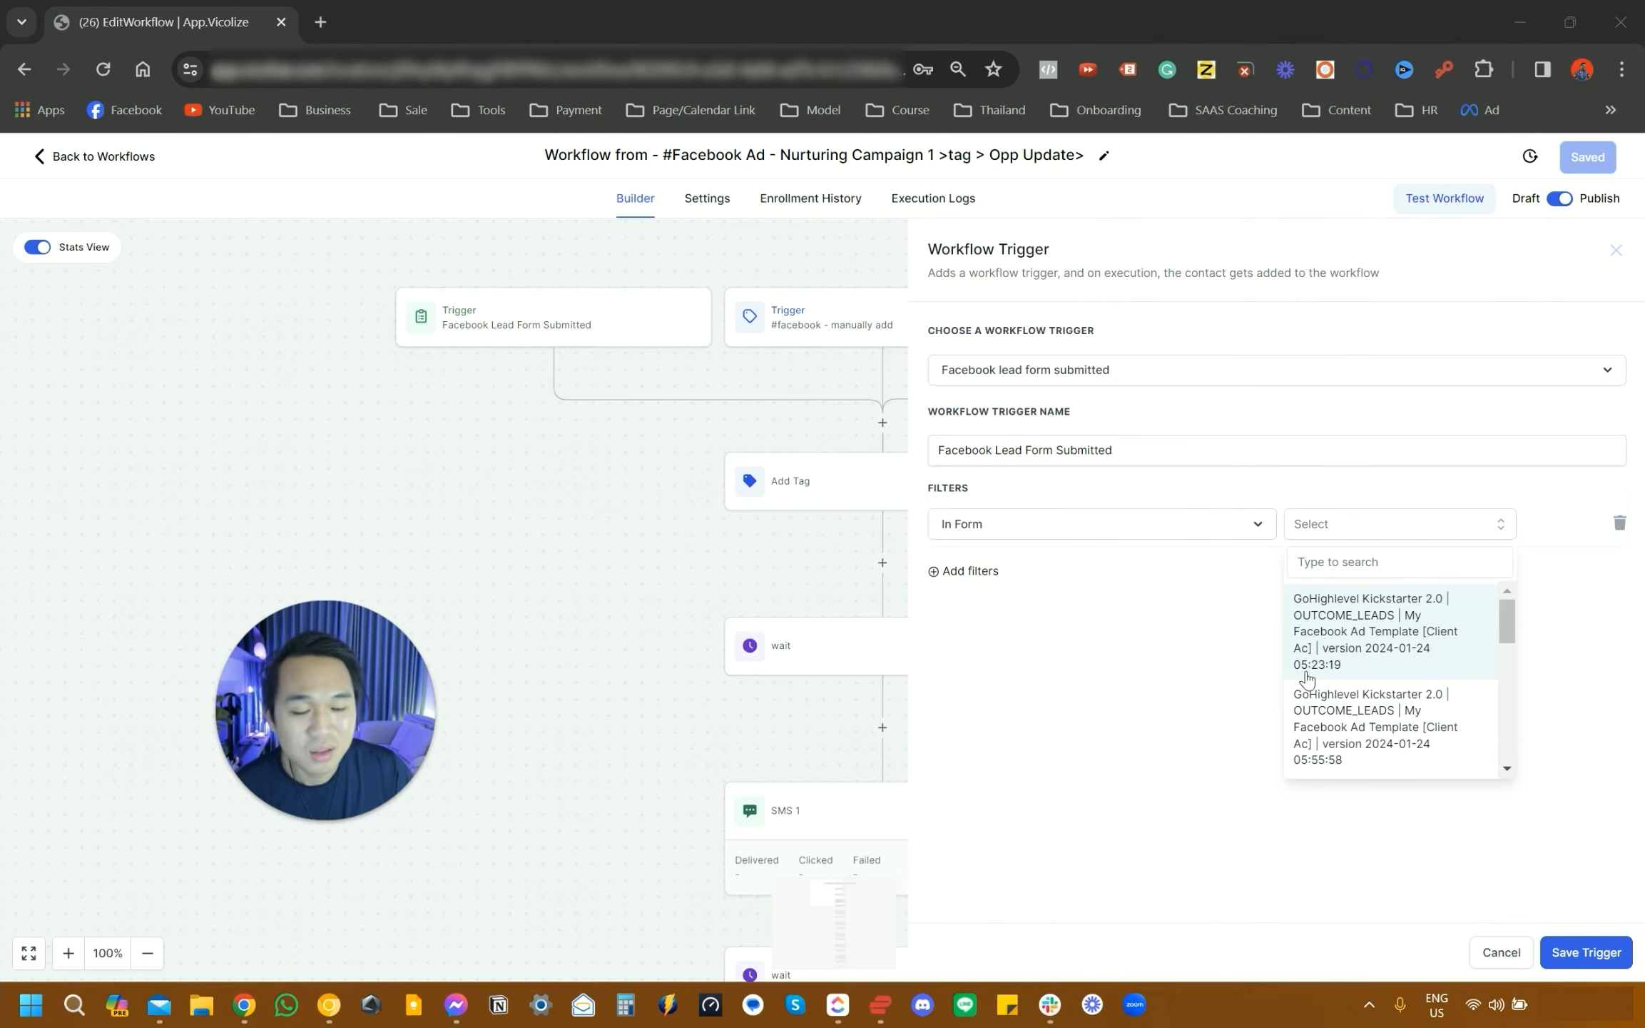
click(1341, 732)
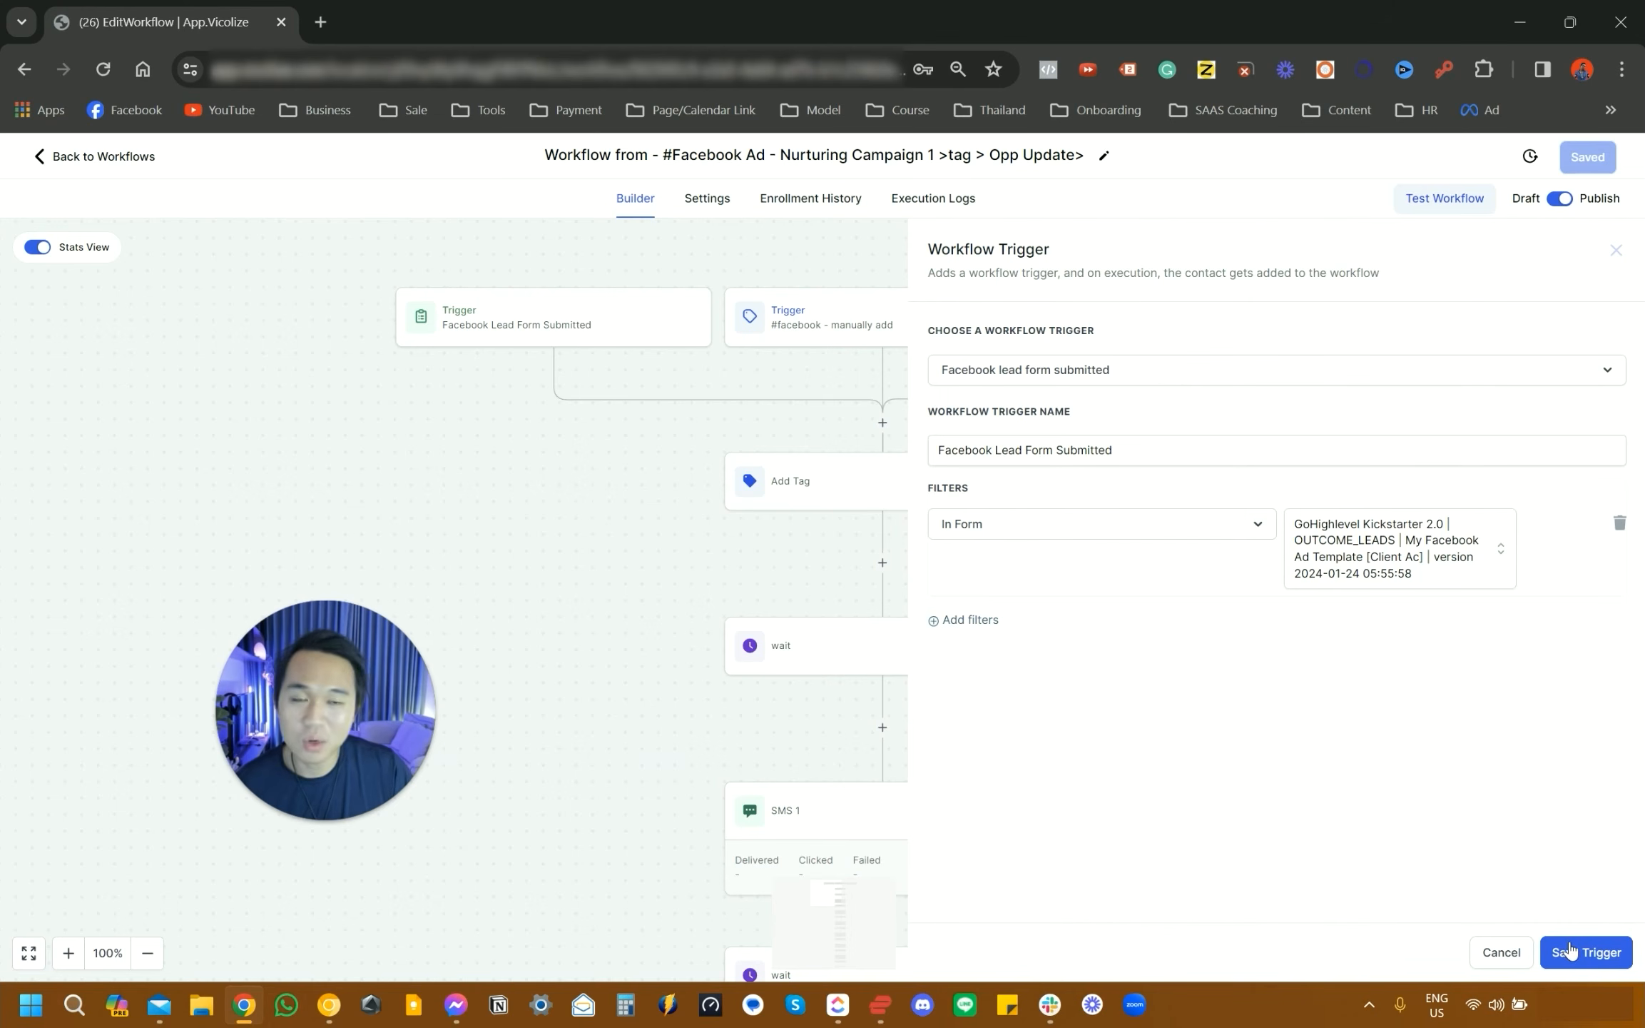
click(1569, 950)
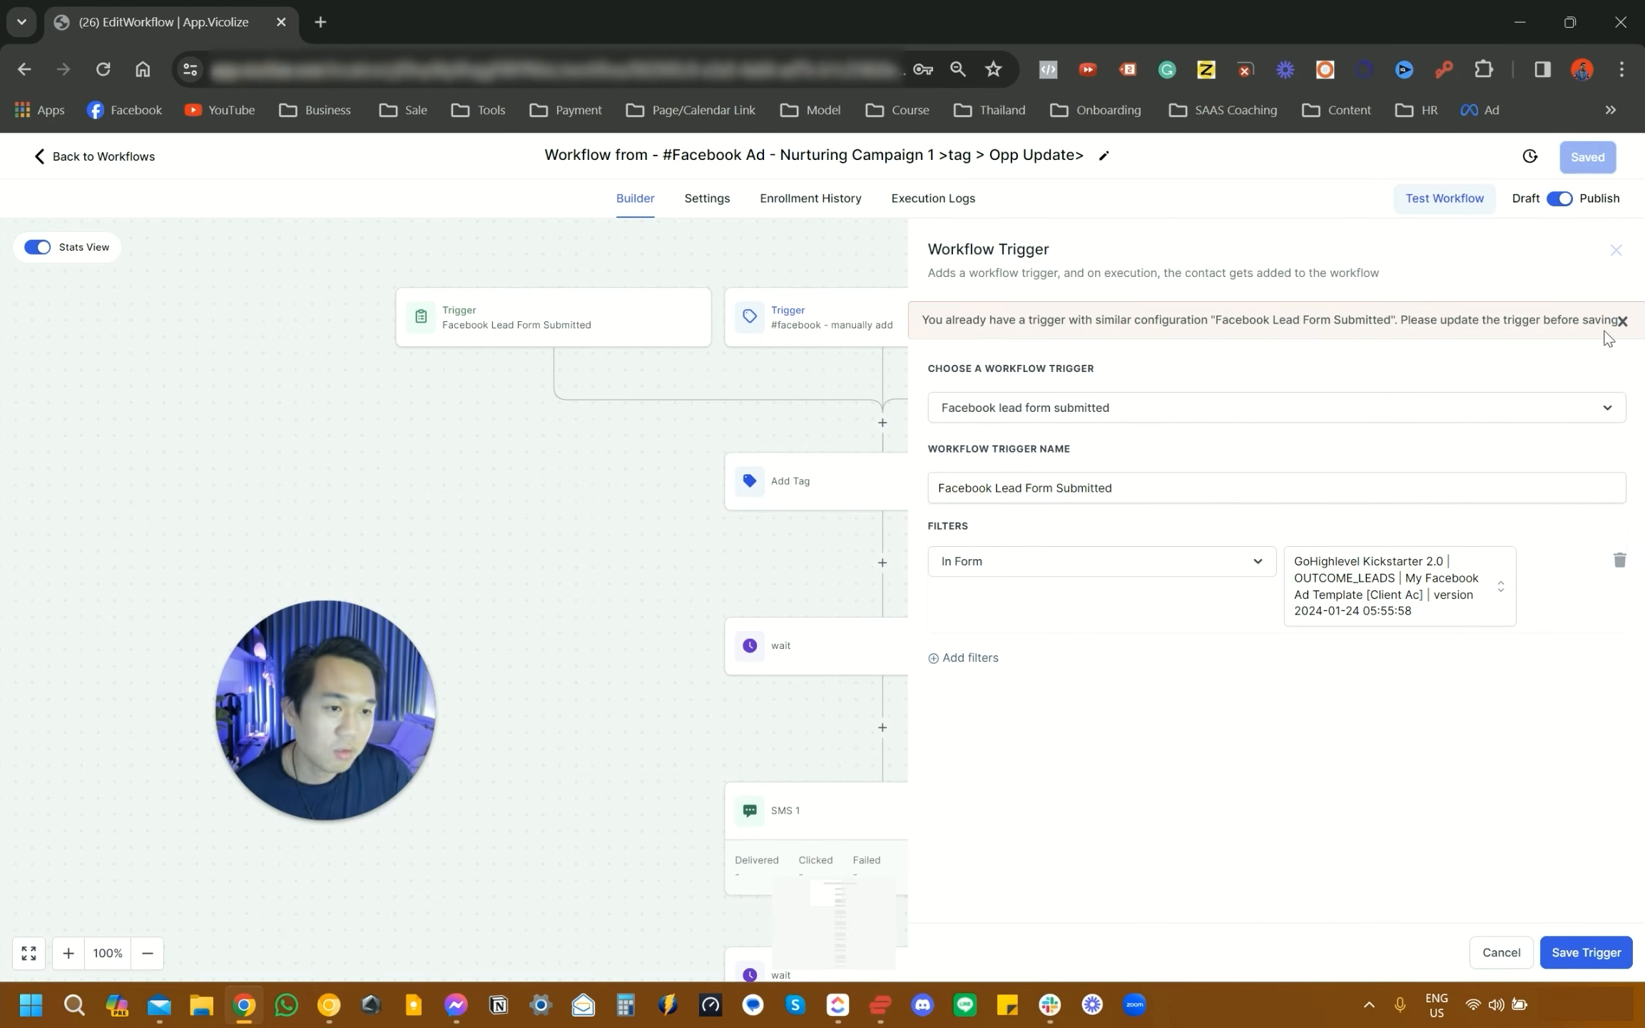
click(1456, 599)
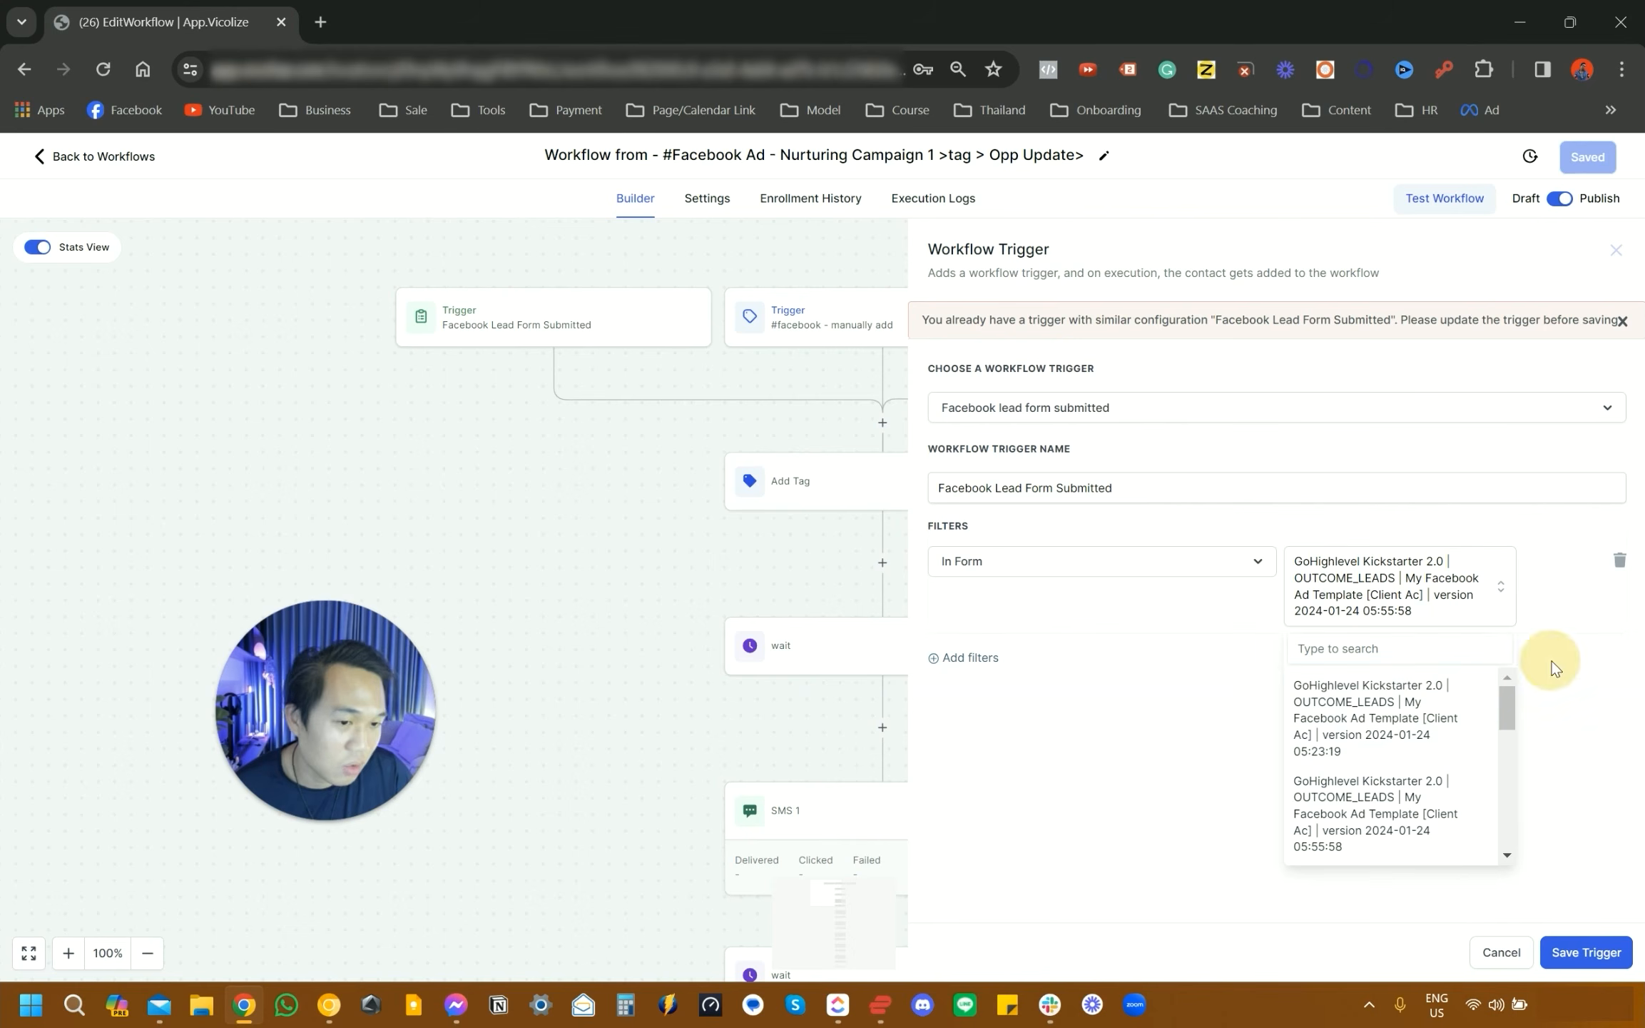
click(1416, 721)
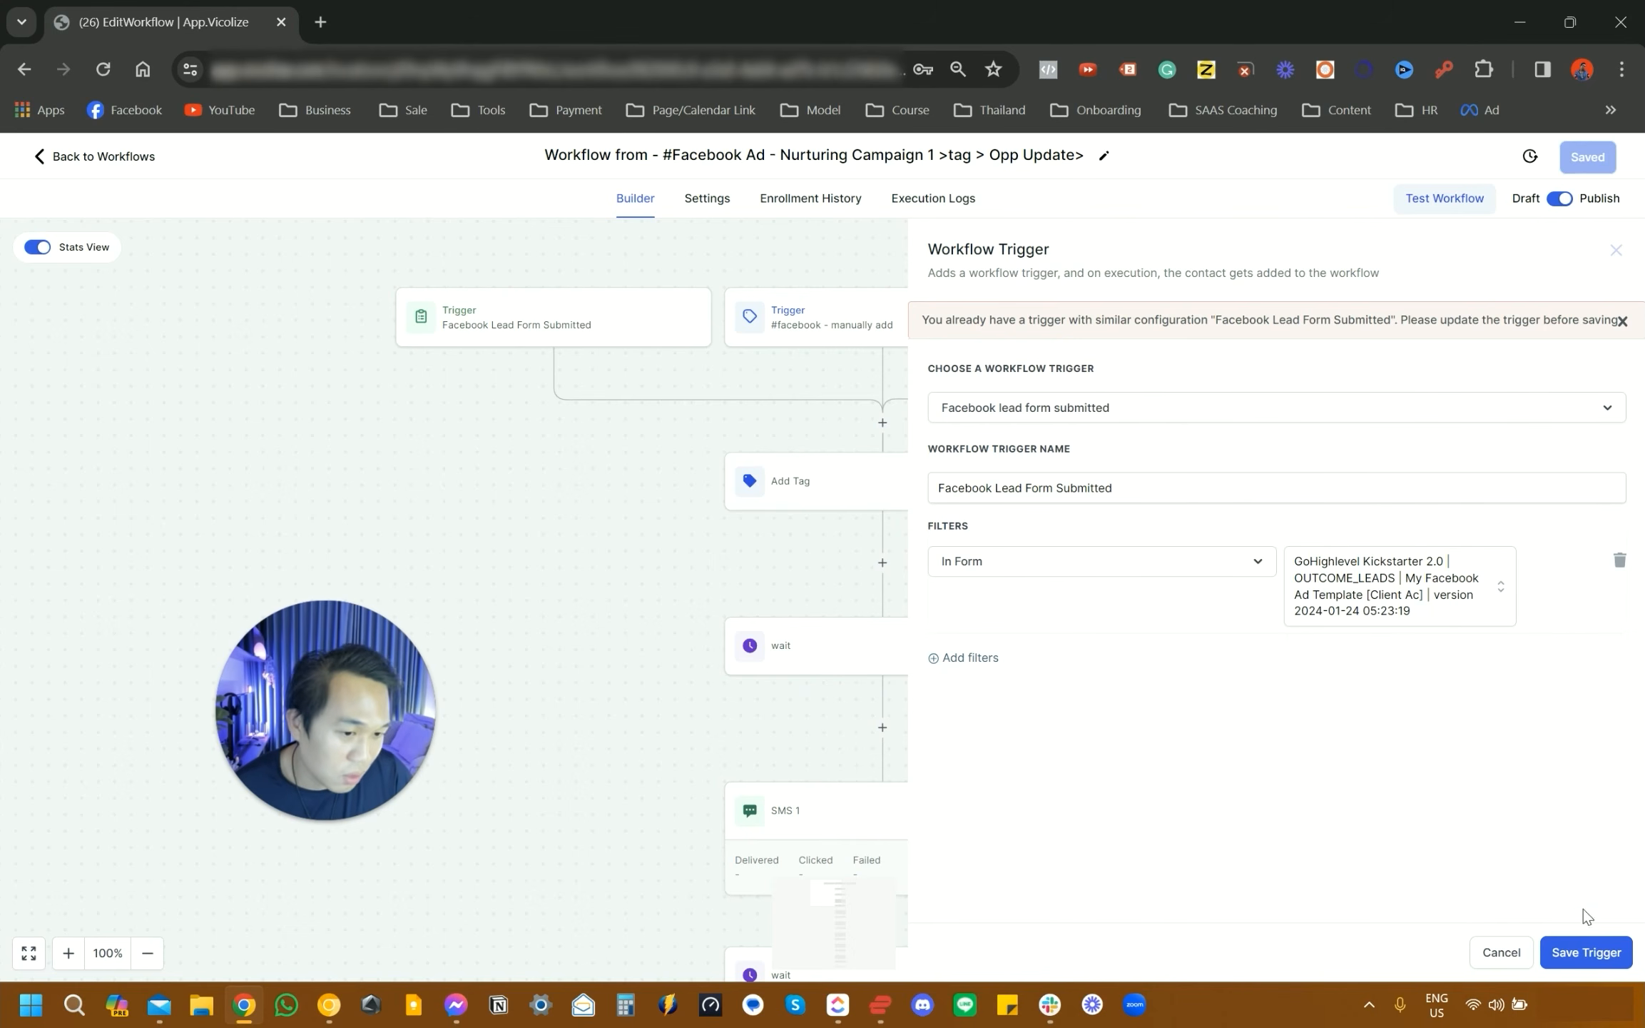
click(1592, 953)
click(1590, 159)
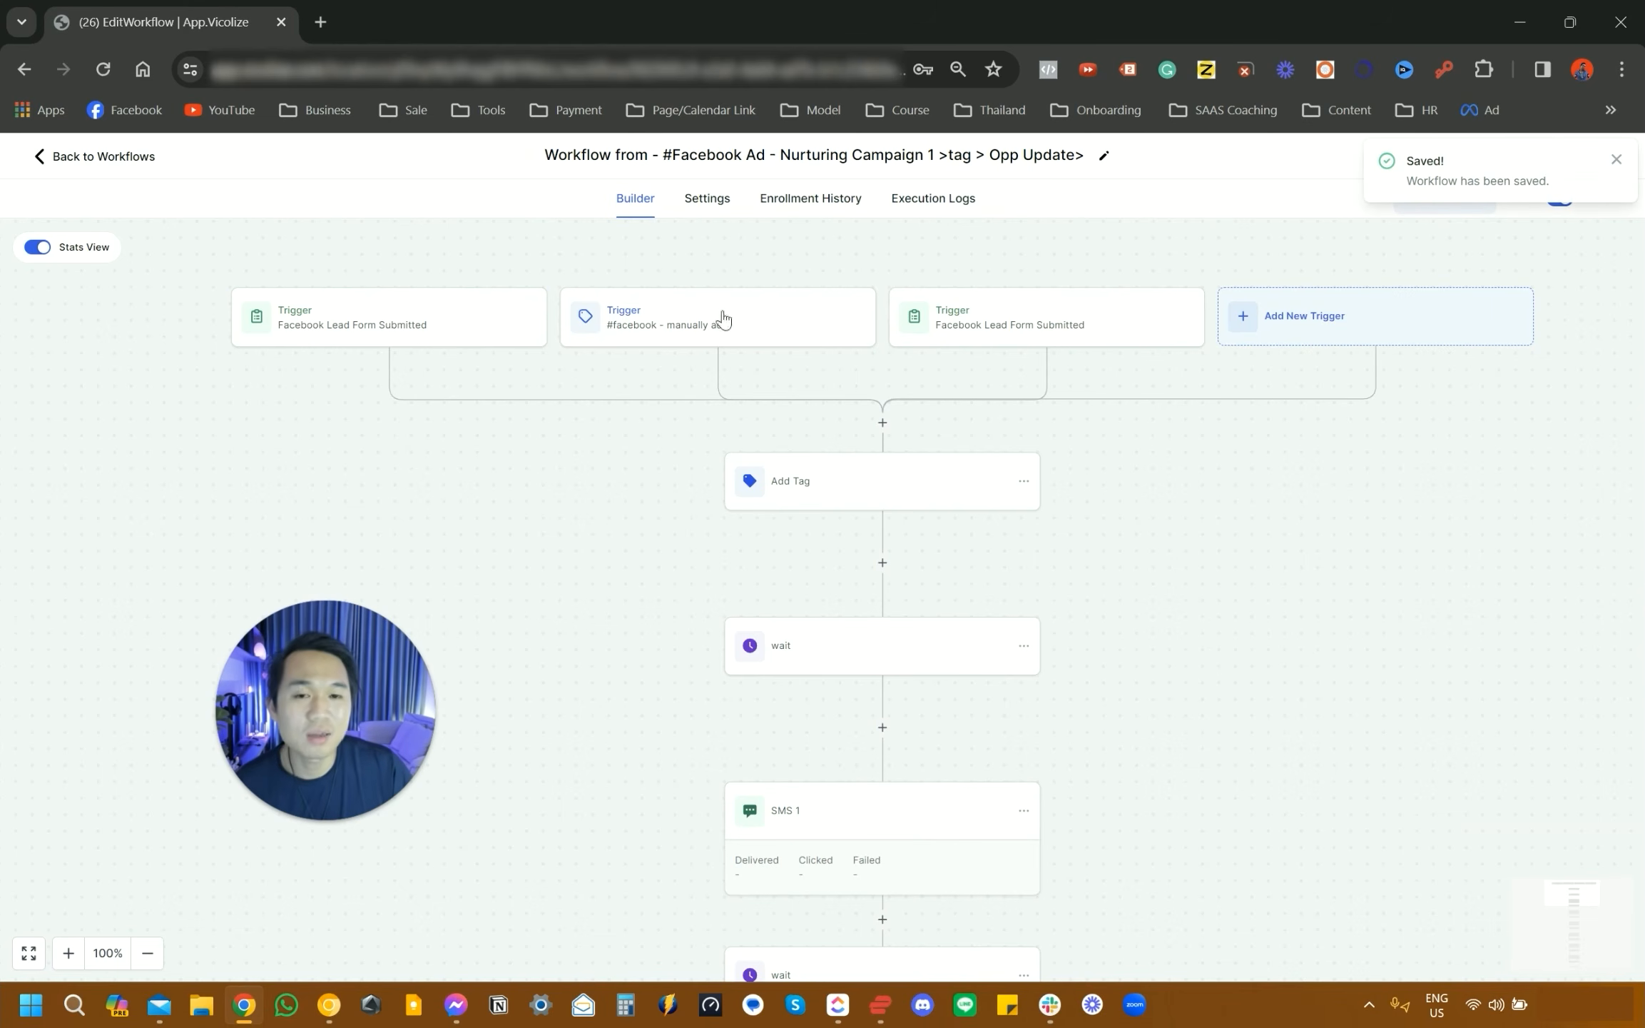
- Check the form filter of the workflow's original lead form trigger and read the SMS 1 message without changing either
click(479, 315)
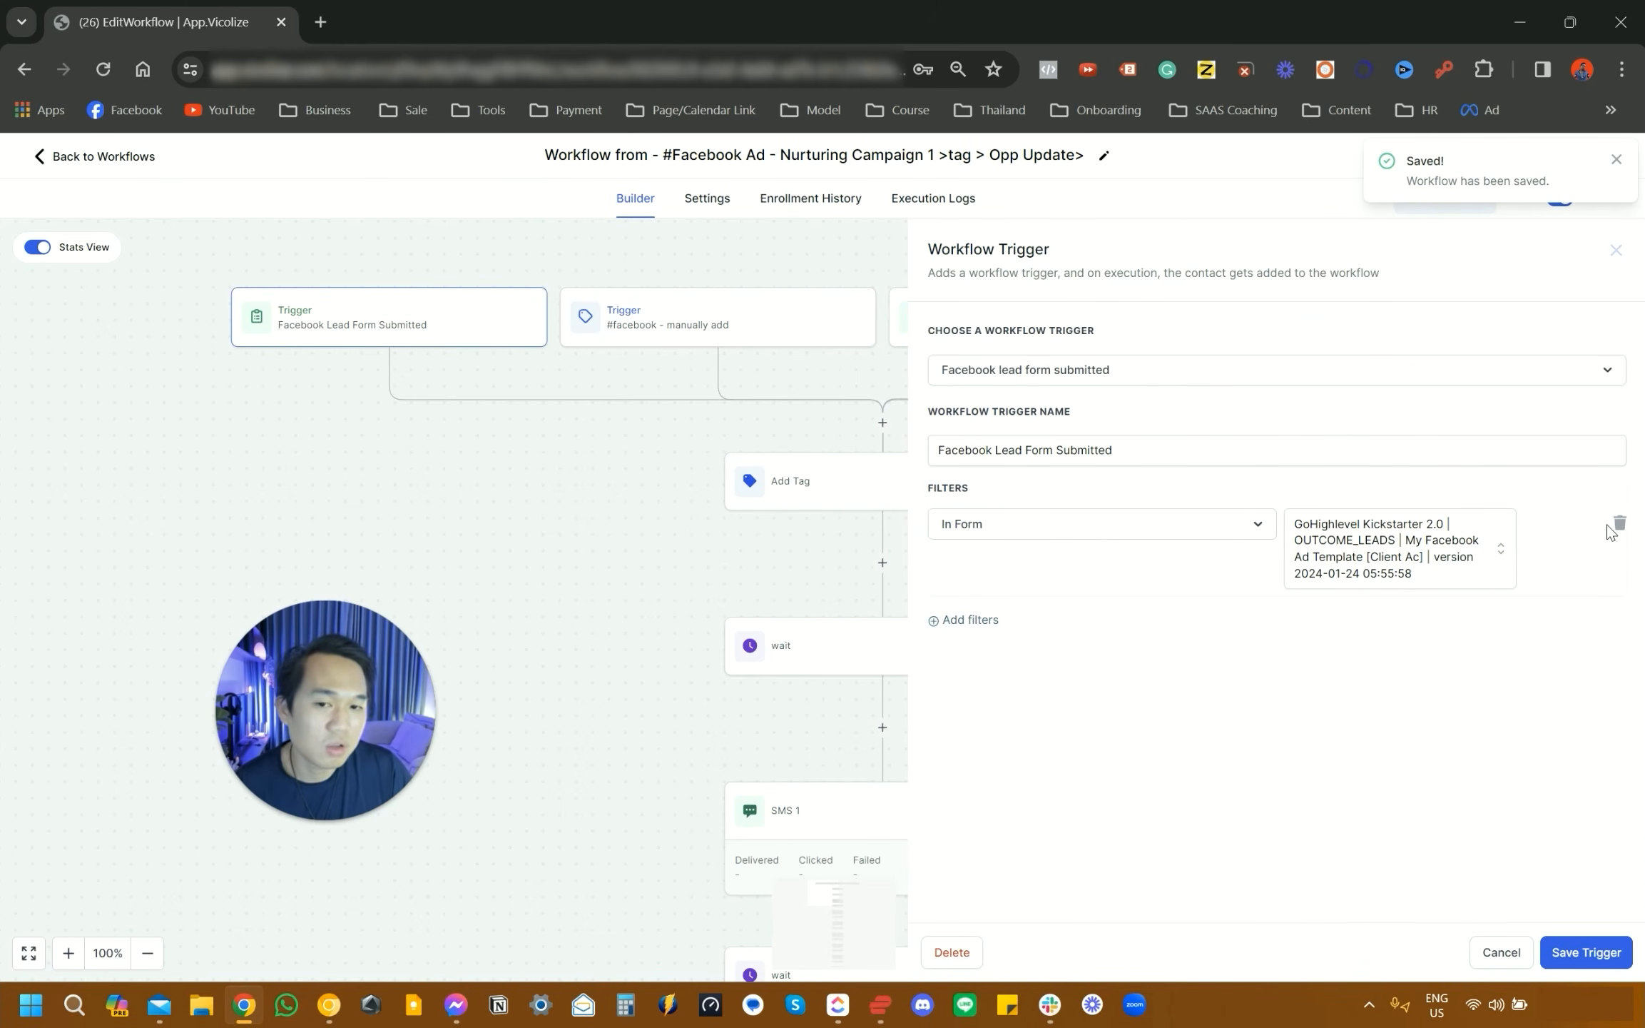
click(1616, 251)
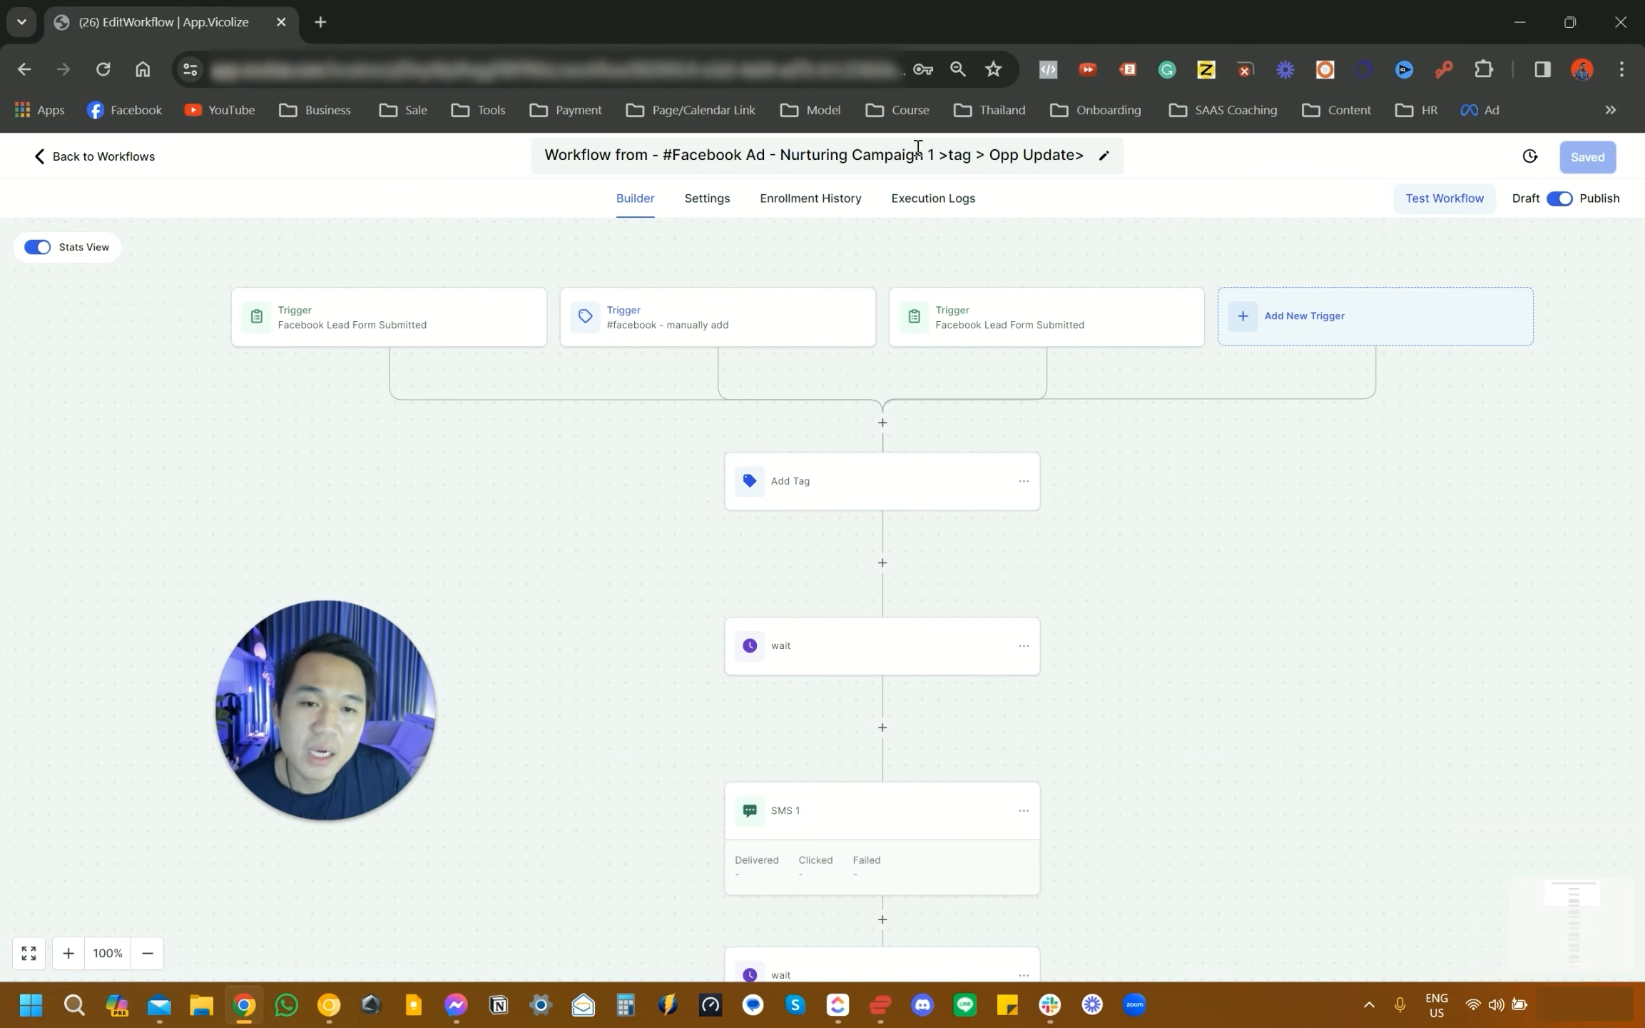
scroll(905, 500, down, 3)
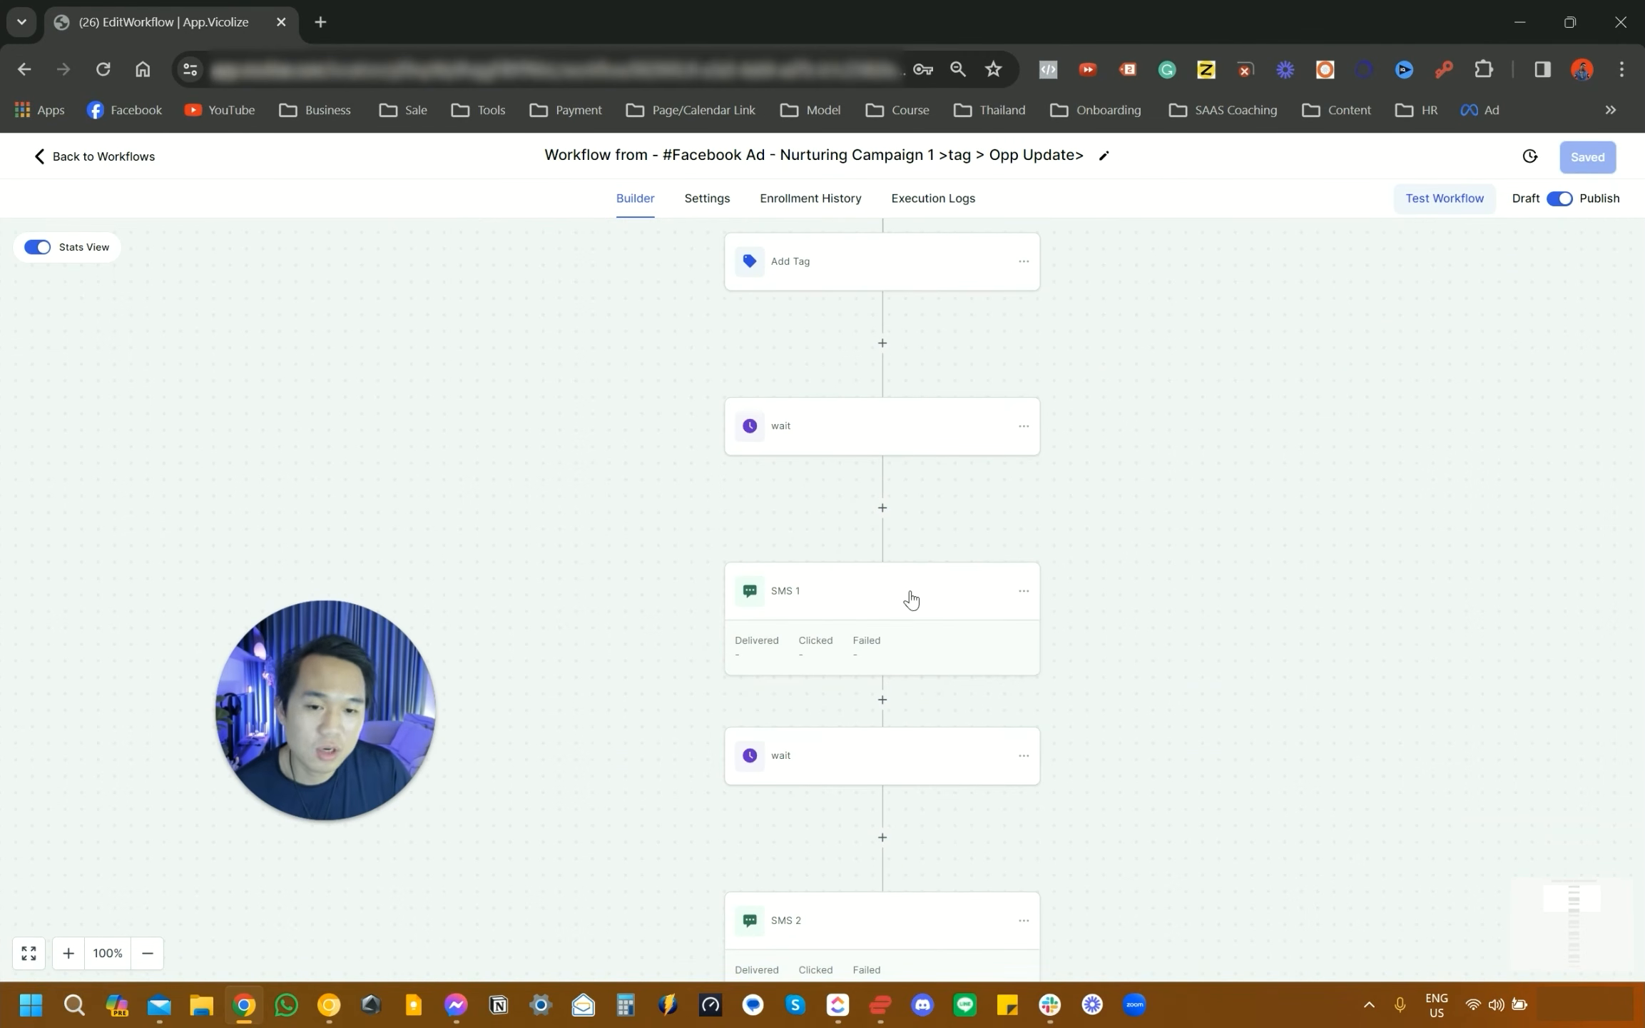
click(909, 598)
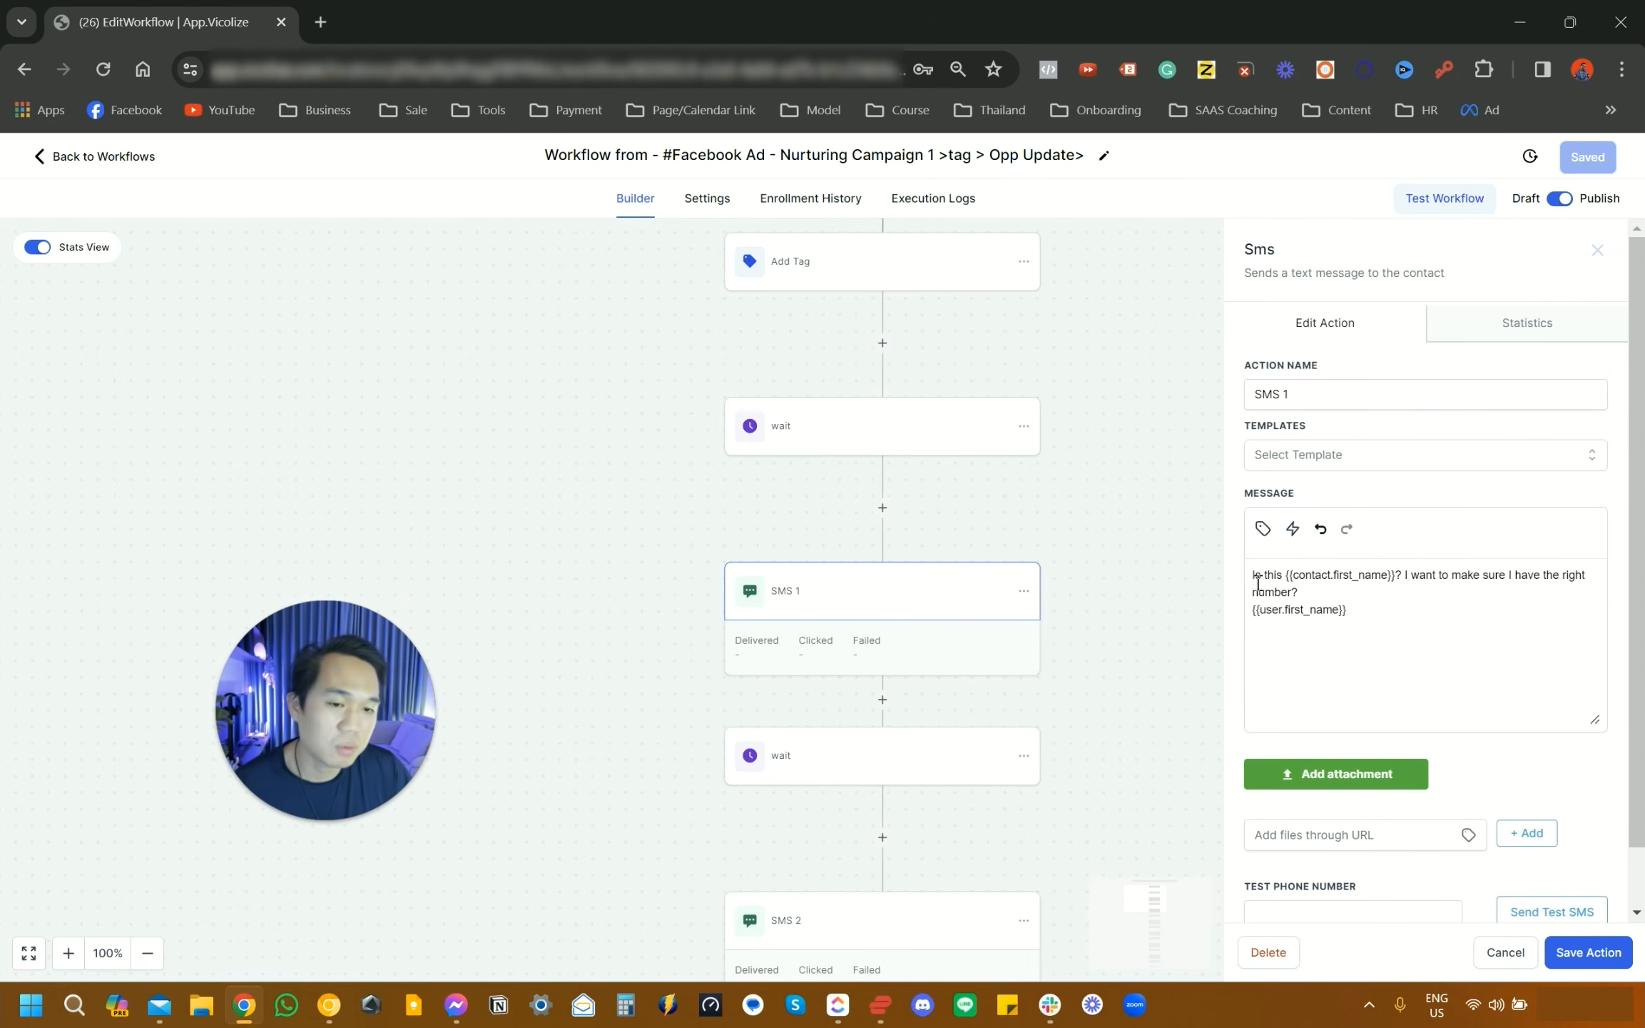
click(1257, 581)
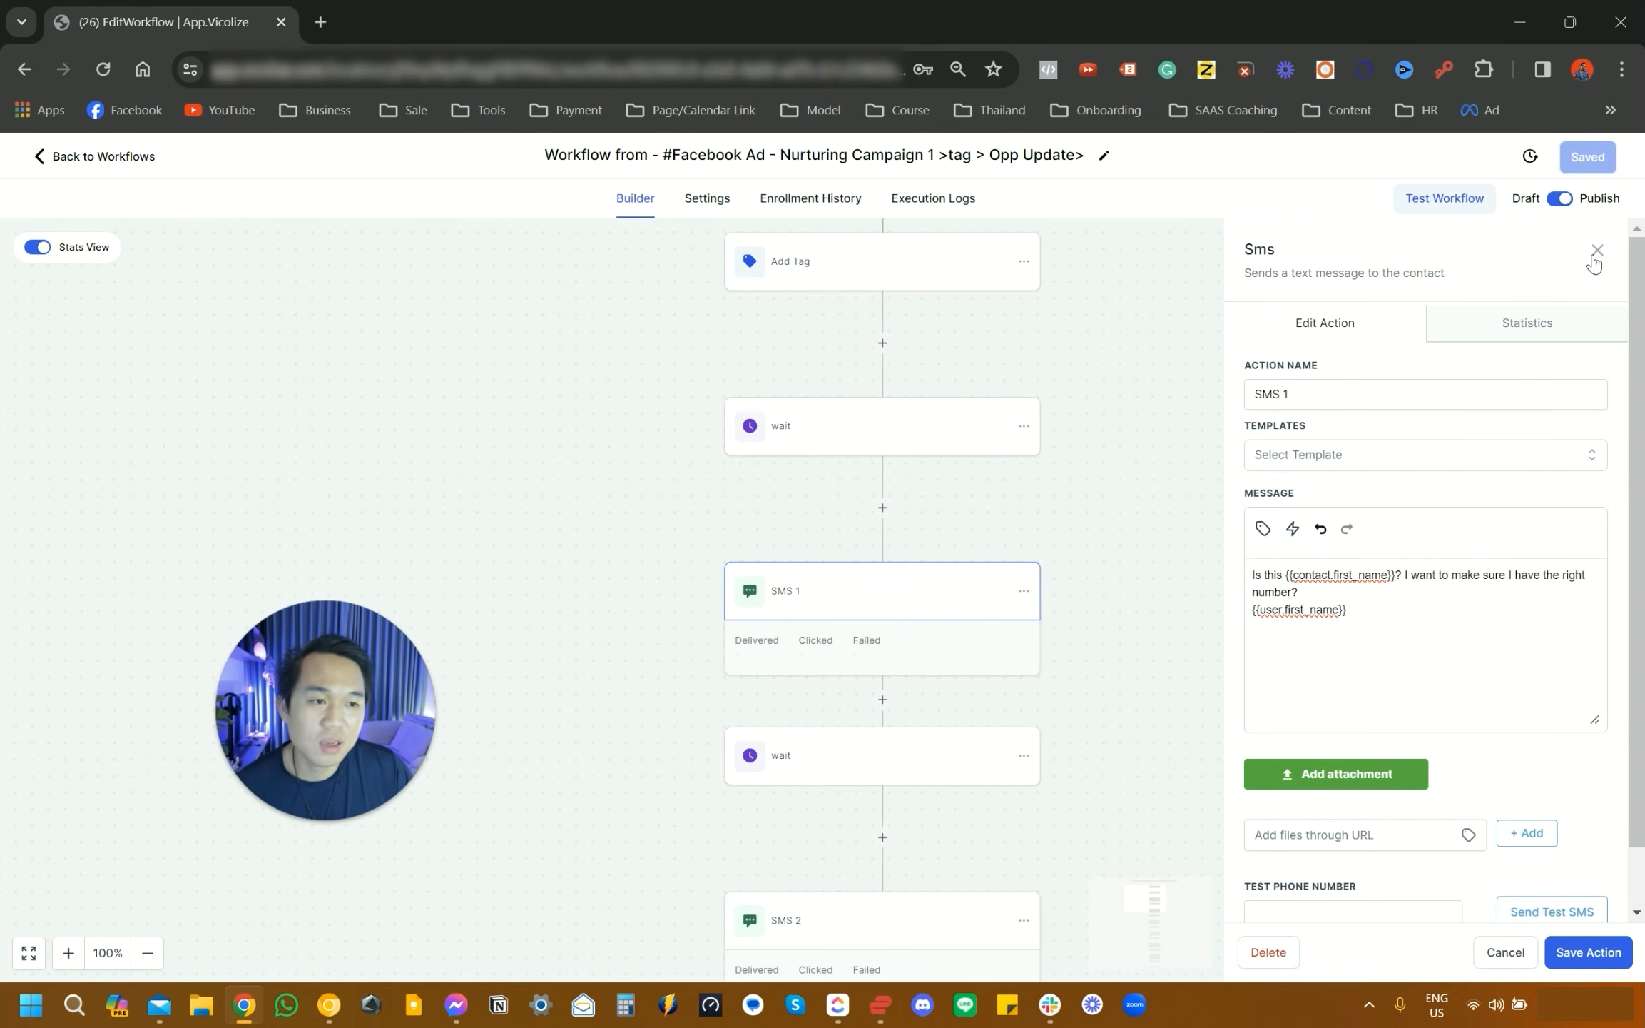
click(1596, 251)
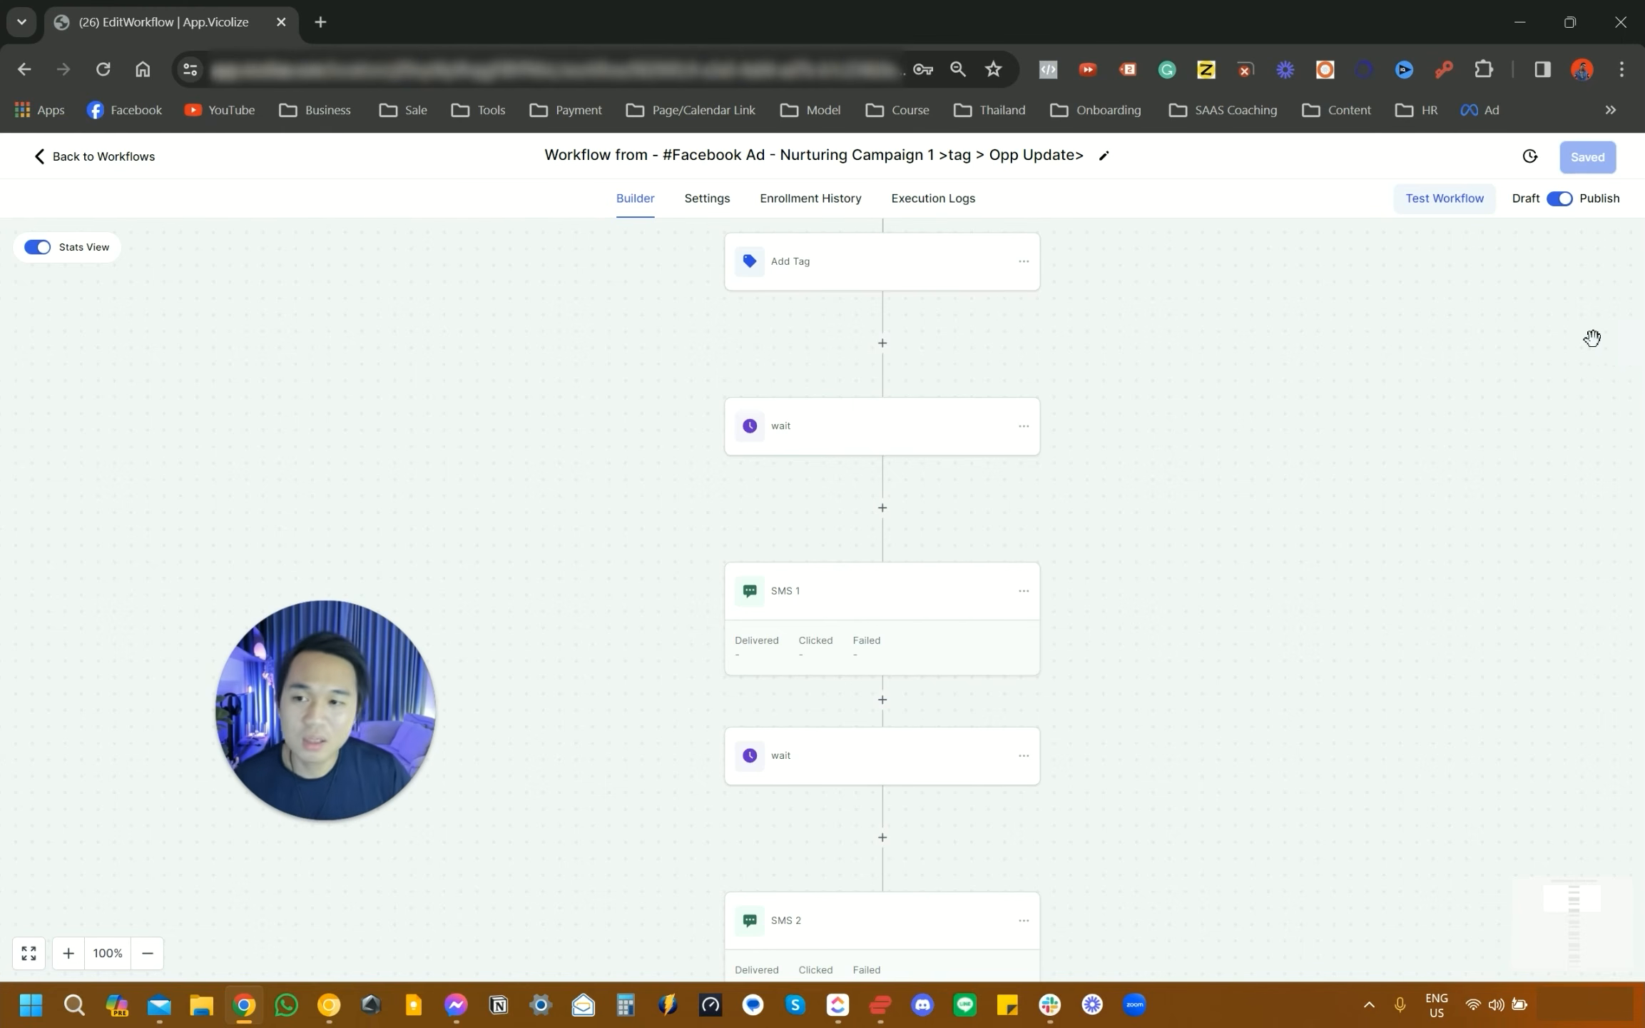
- Open the Positive Reply From Nurture 1 - Nurturing Campaign 2 workflow and check its customer reply trigger filters
click(100, 169)
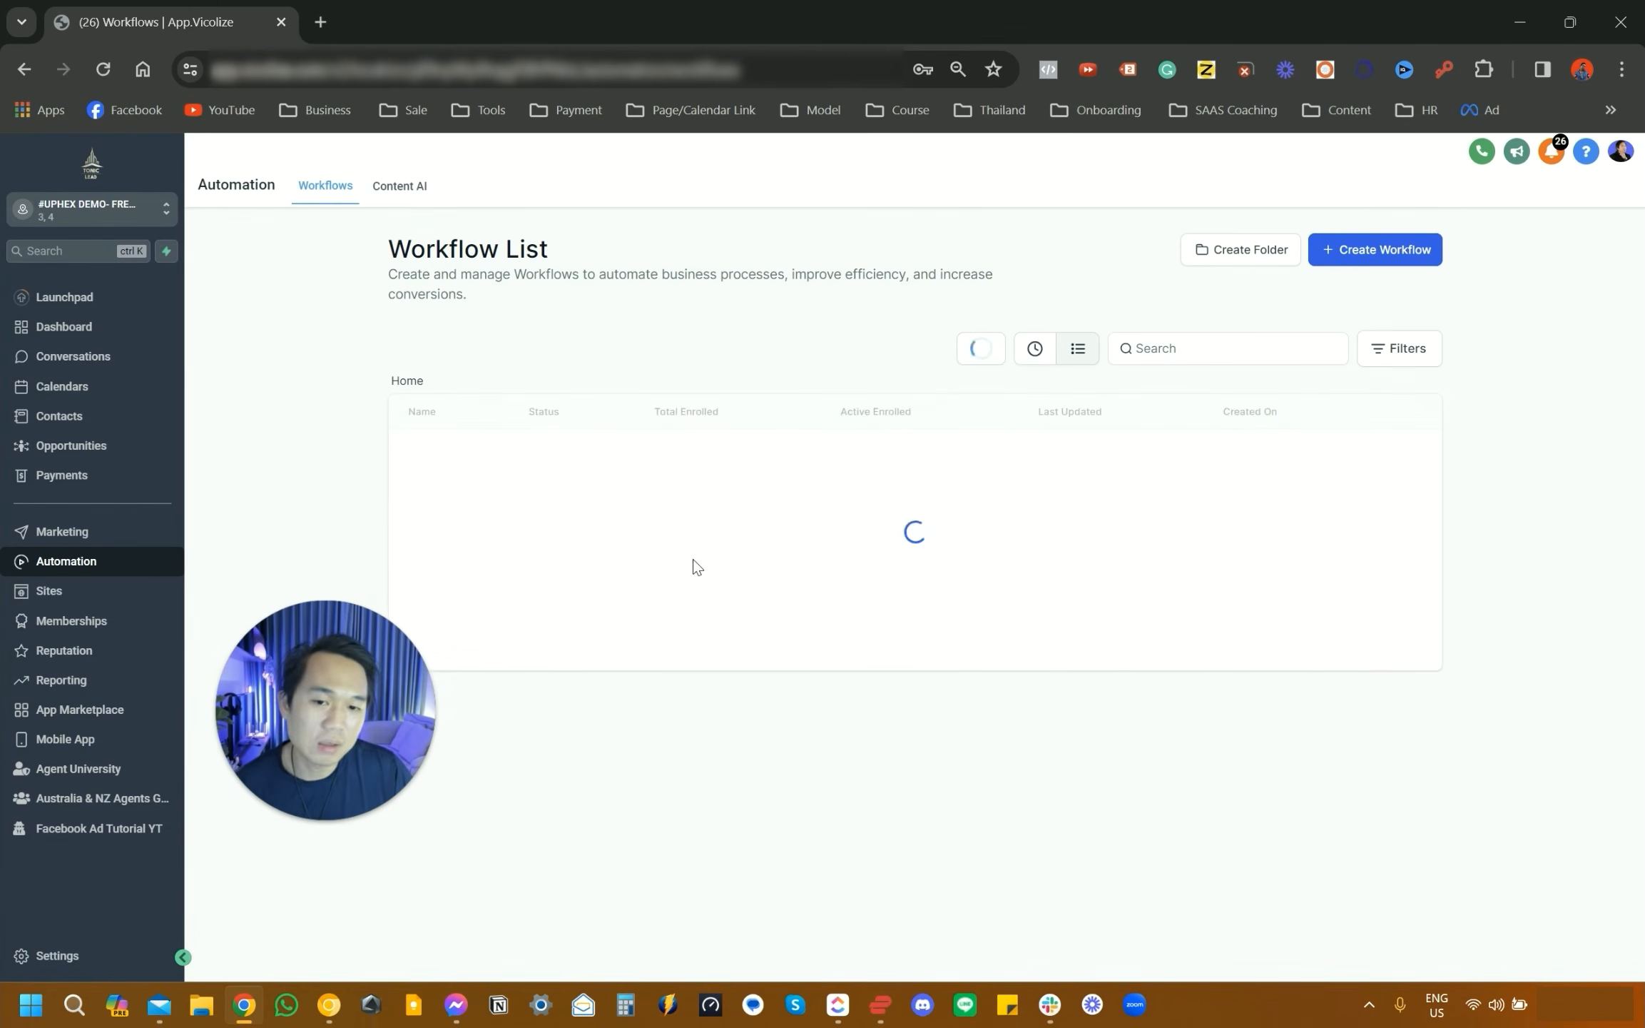
click(567, 532)
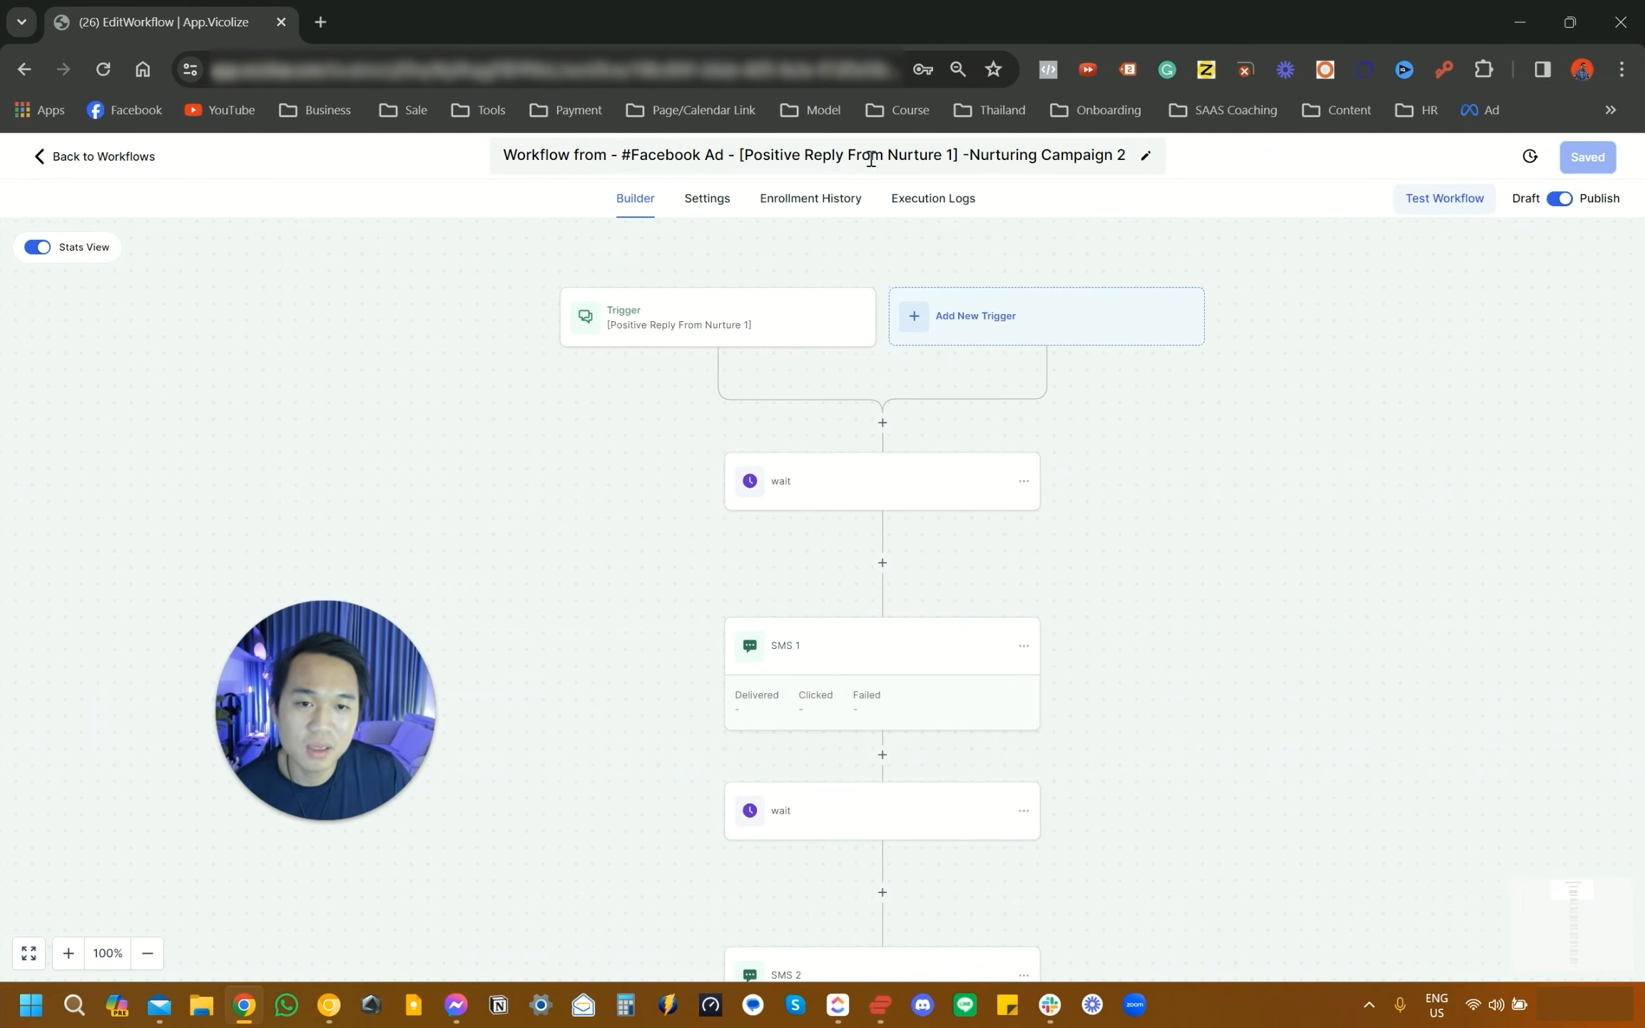
click(769, 334)
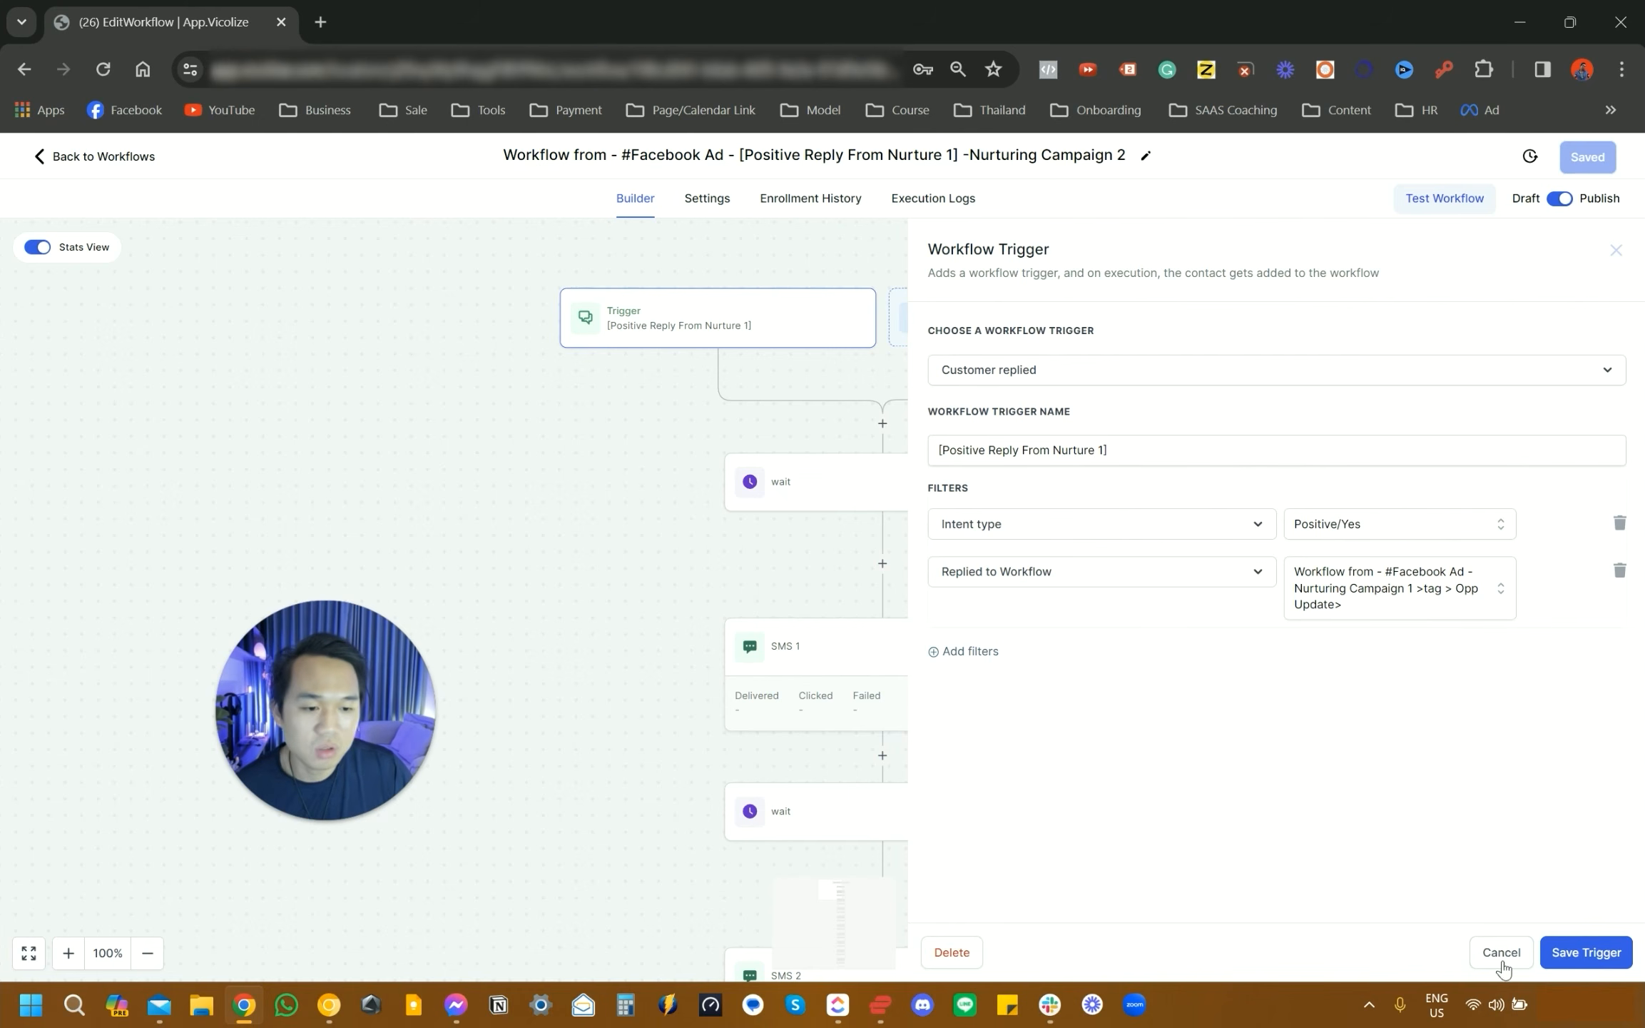
click(1501, 952)
- Read the SMS 1 message and its website link in the Nurturing Campaign 2 workflow, leaving it unedited
scroll(967, 749, down, 2)
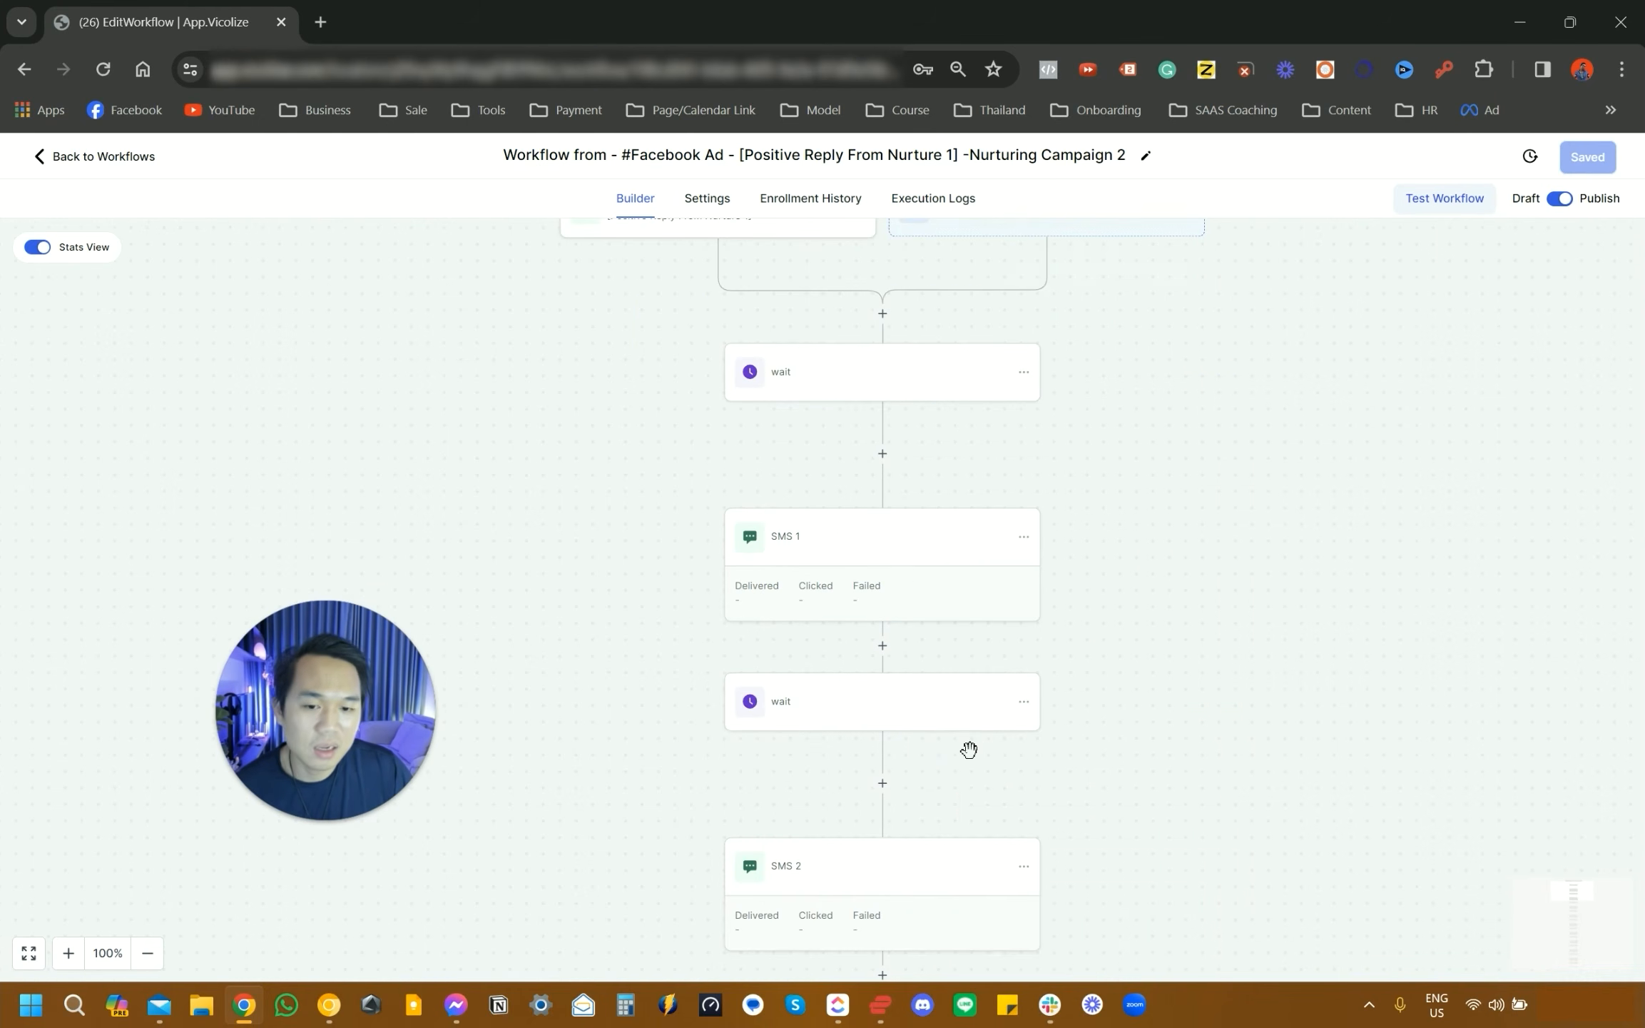
click(903, 567)
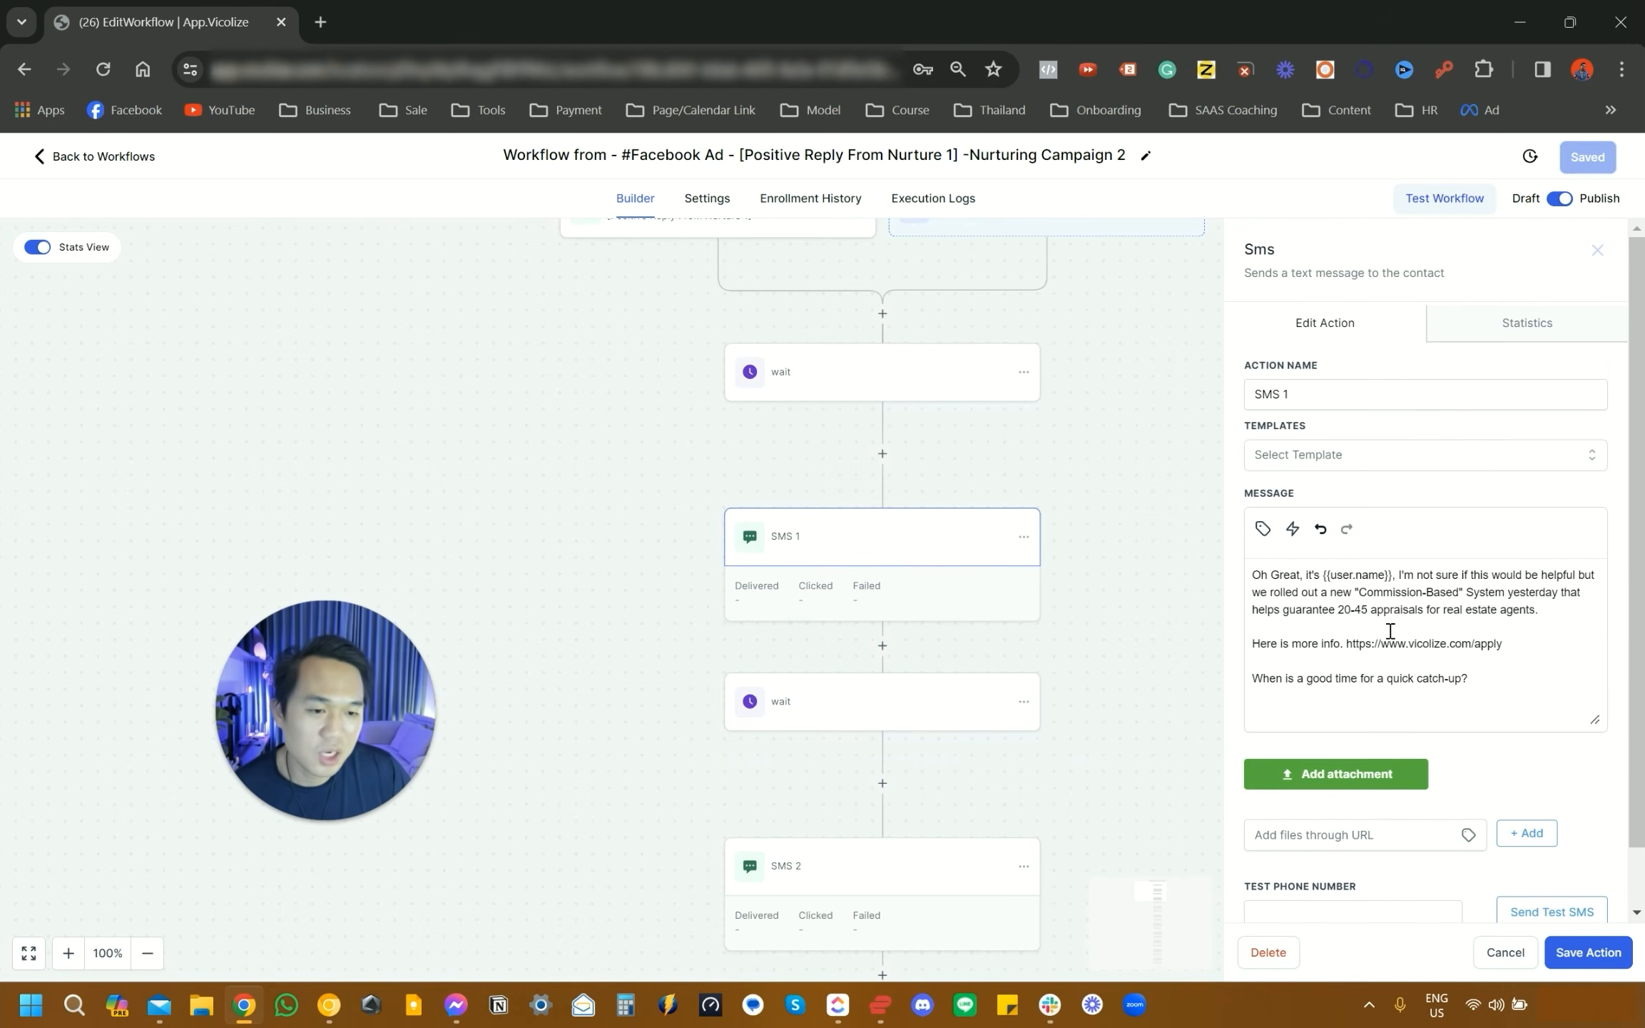
drag(1387, 634, 1521, 677)
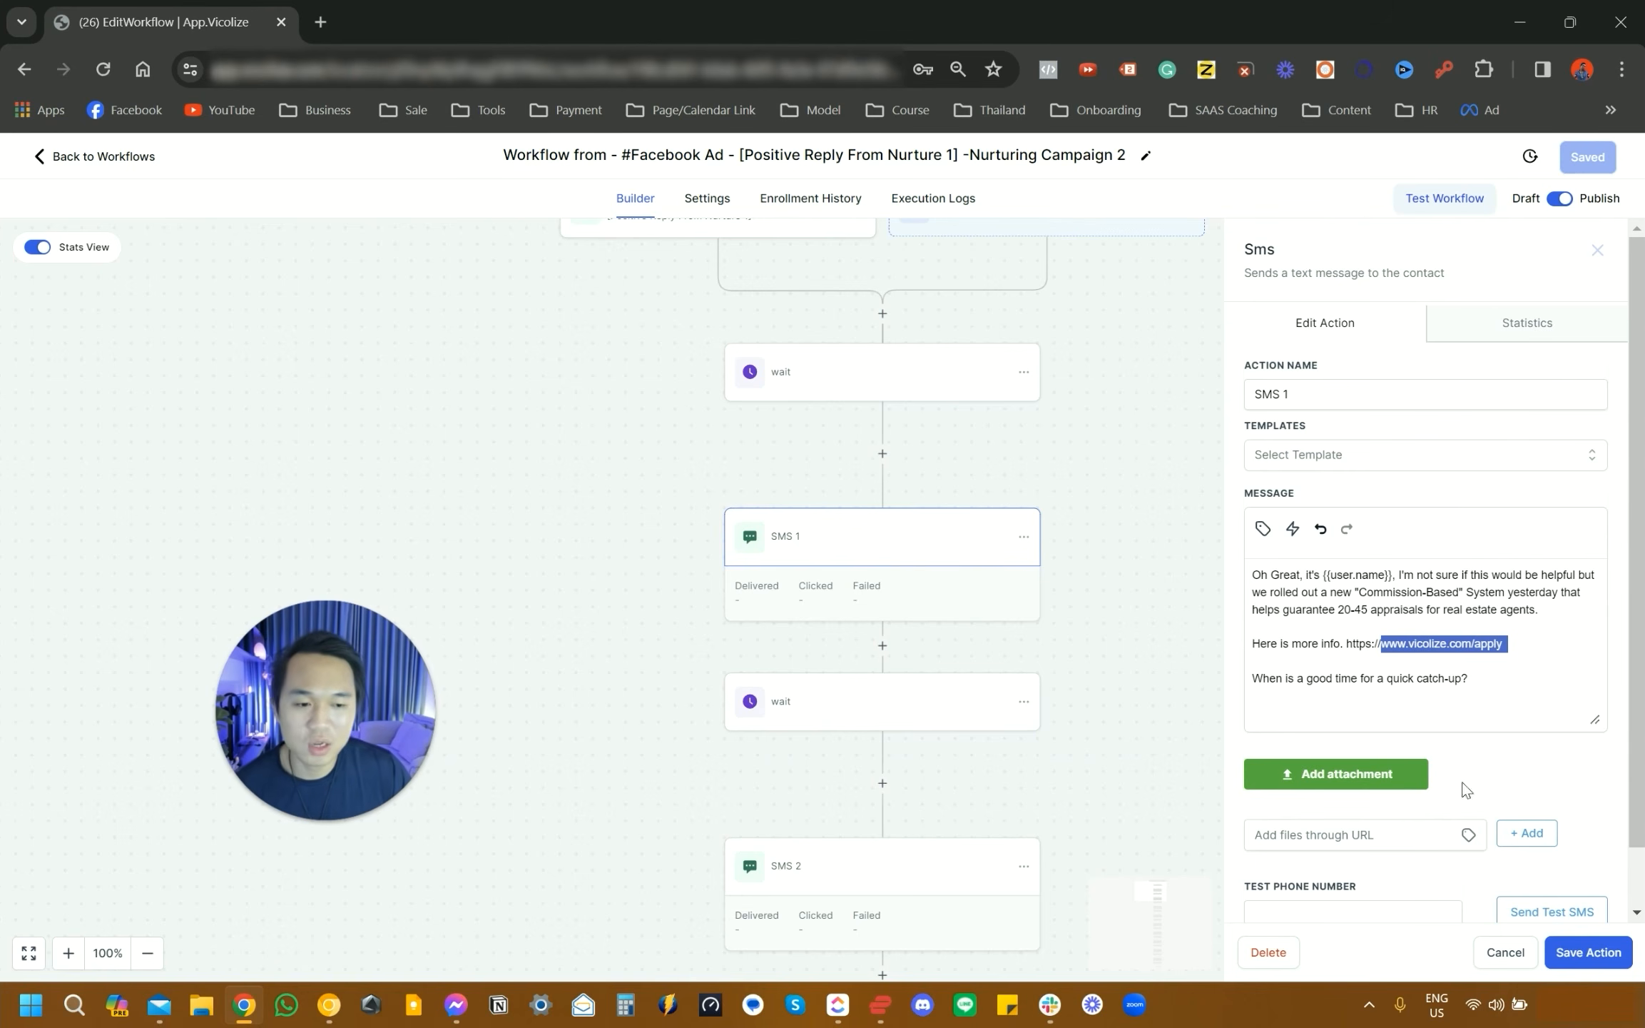
click(1510, 953)
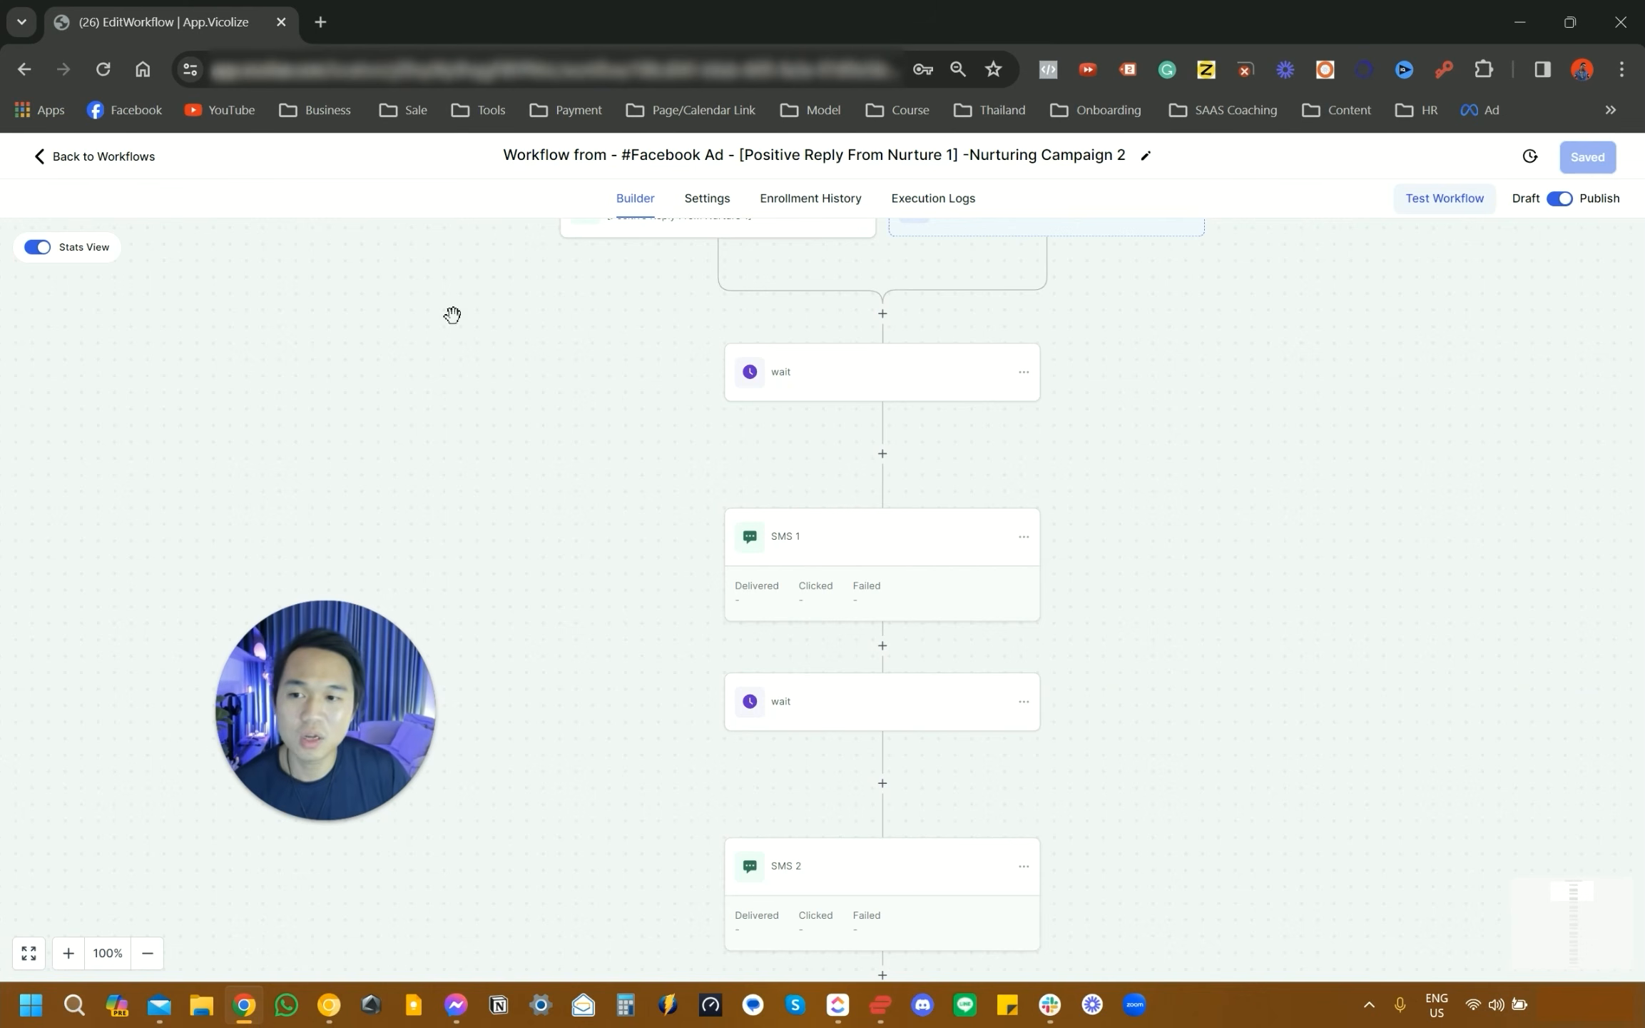
- Open the Vicolize [legal Funnel] Copy funnel under Sites and view its 14 days Refund Policy and Privacy Policy steps
click(100, 156)
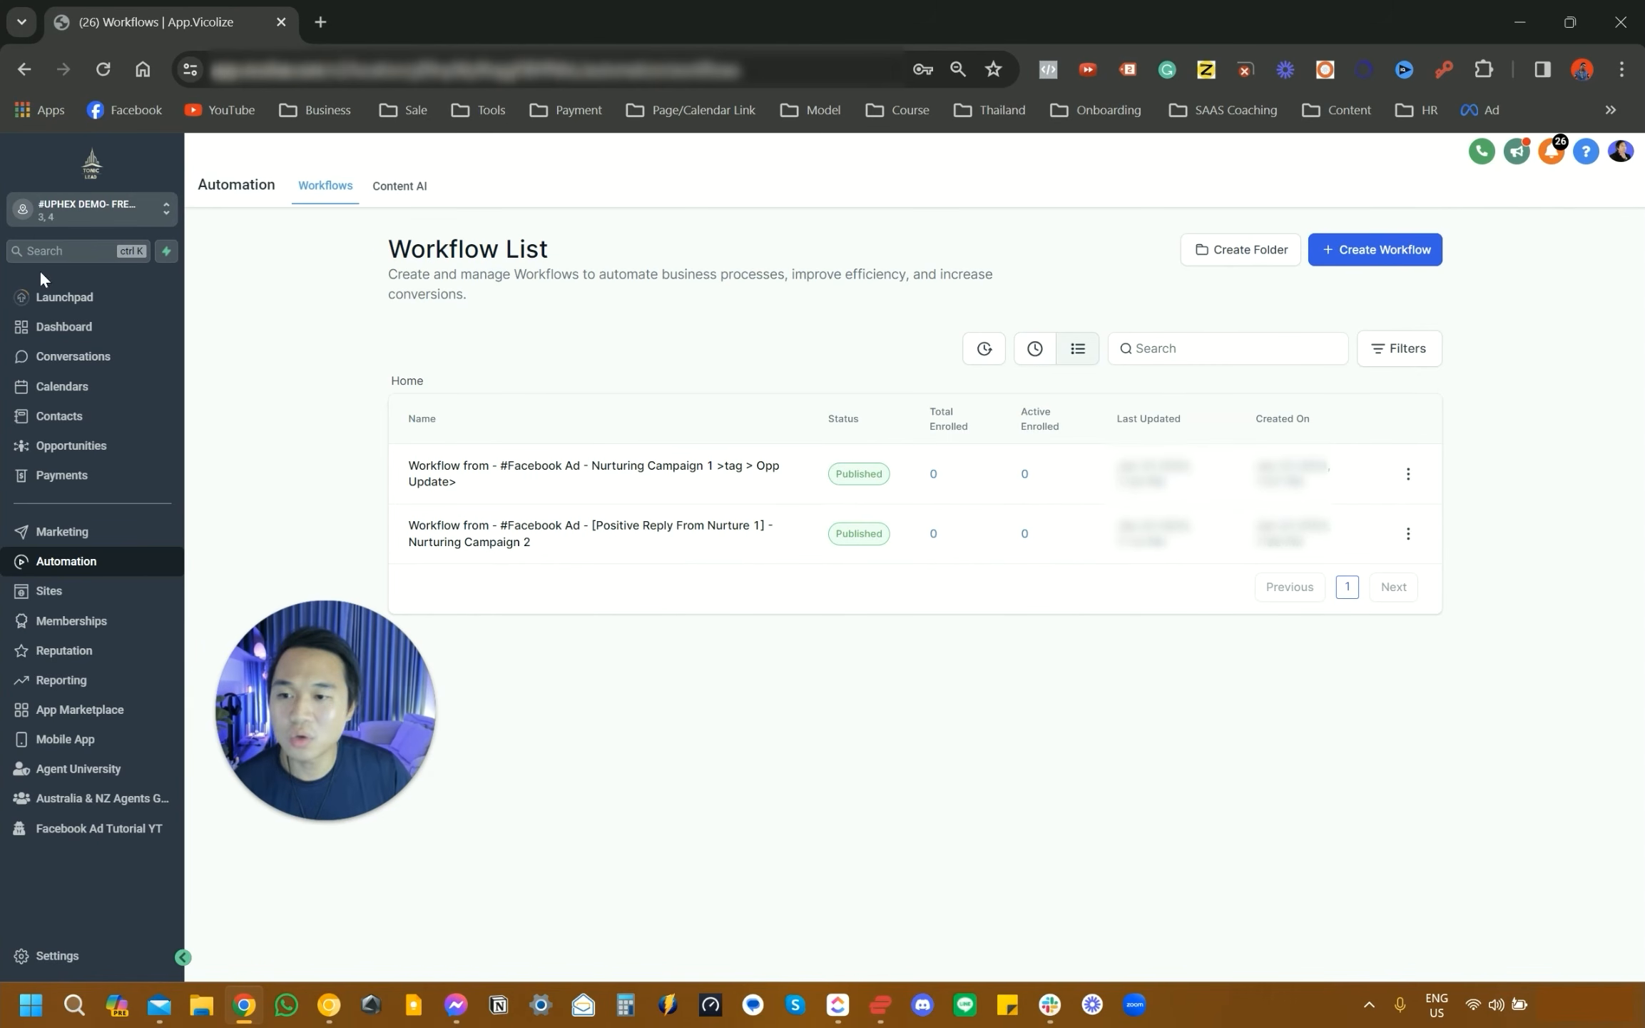
click(92, 590)
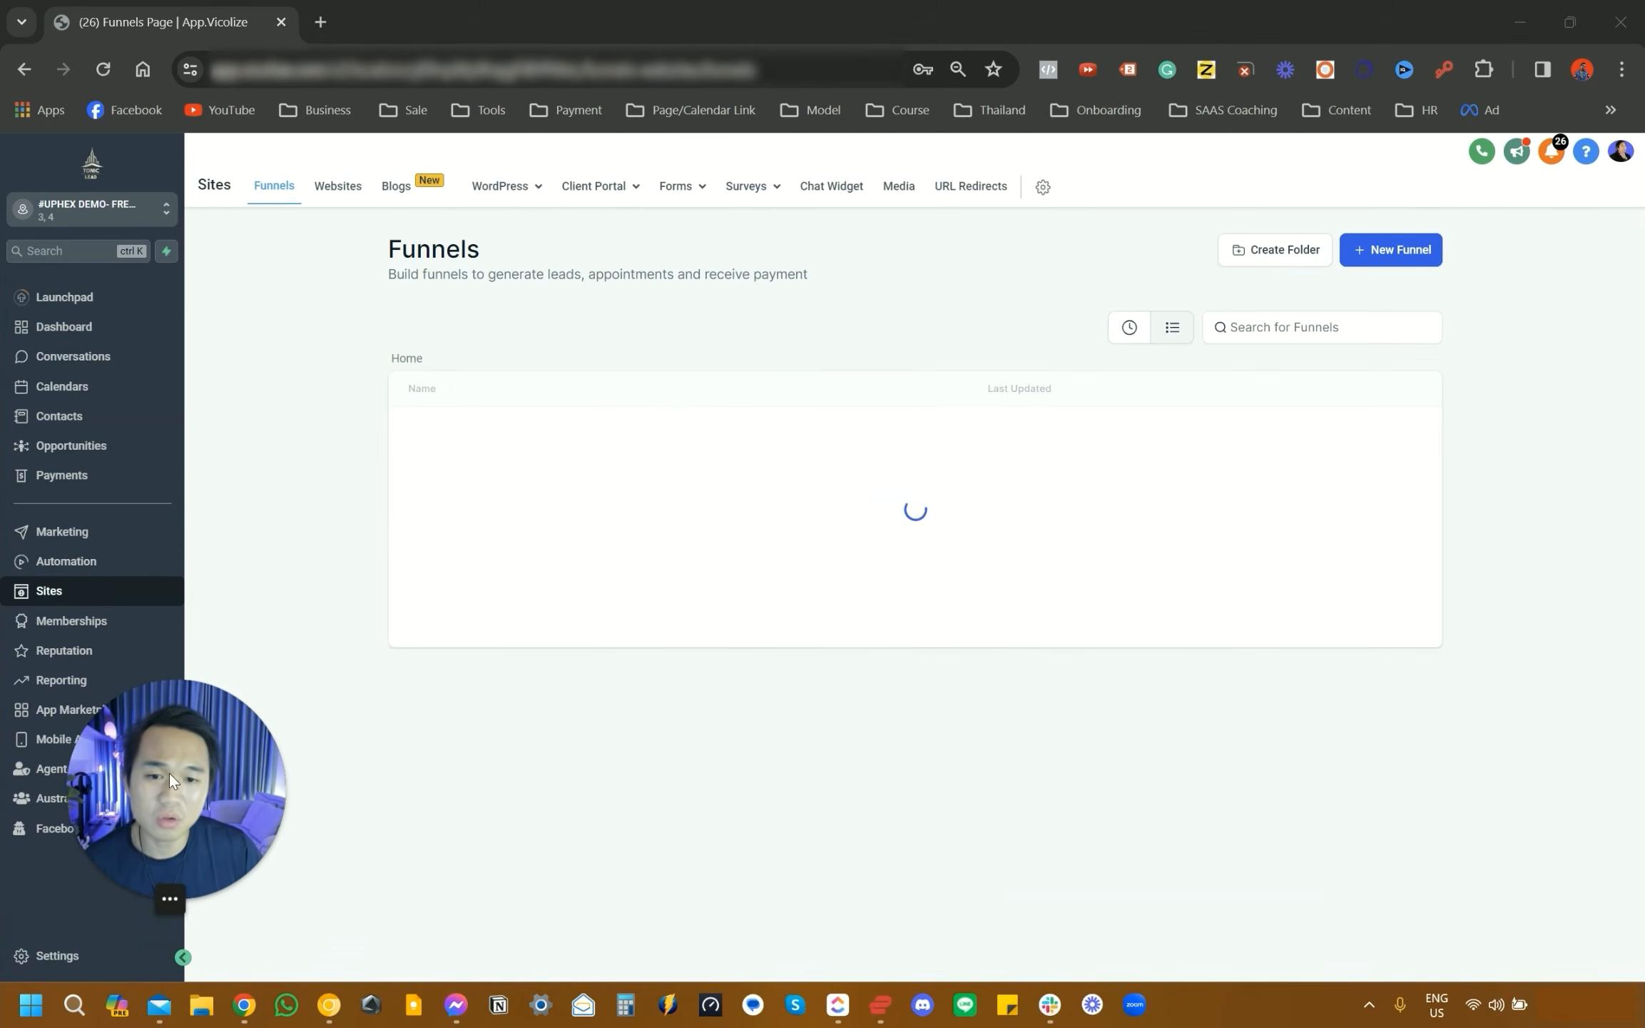
click(486, 431)
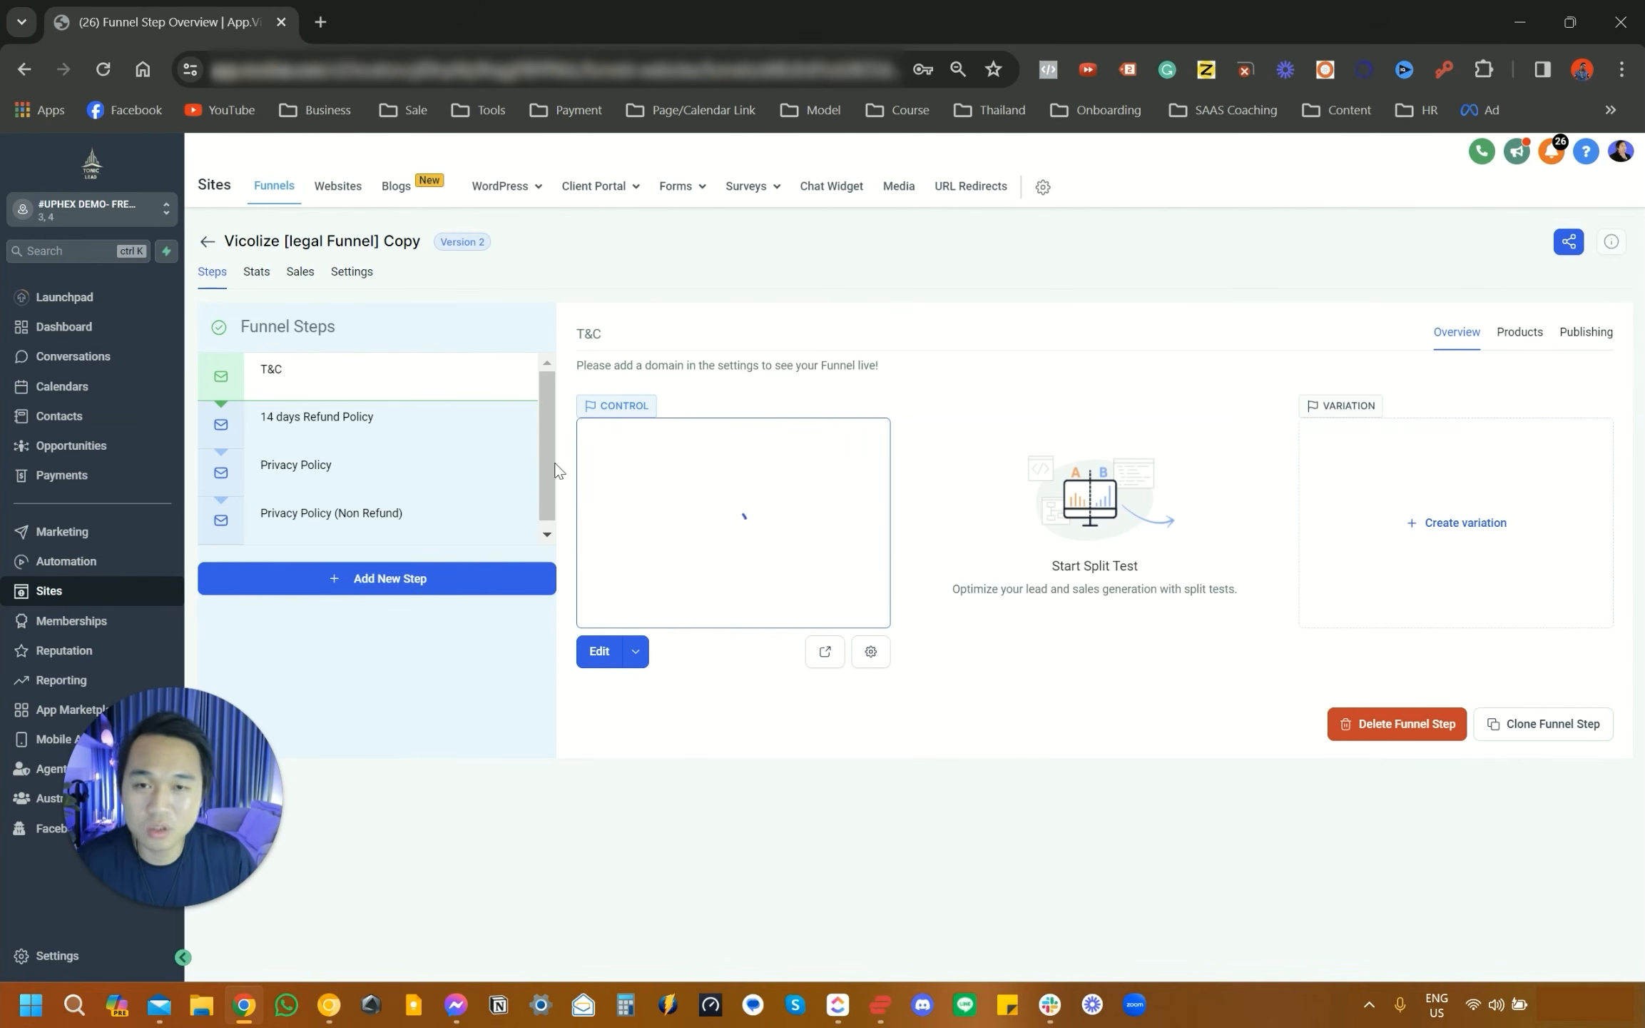
click(383, 424)
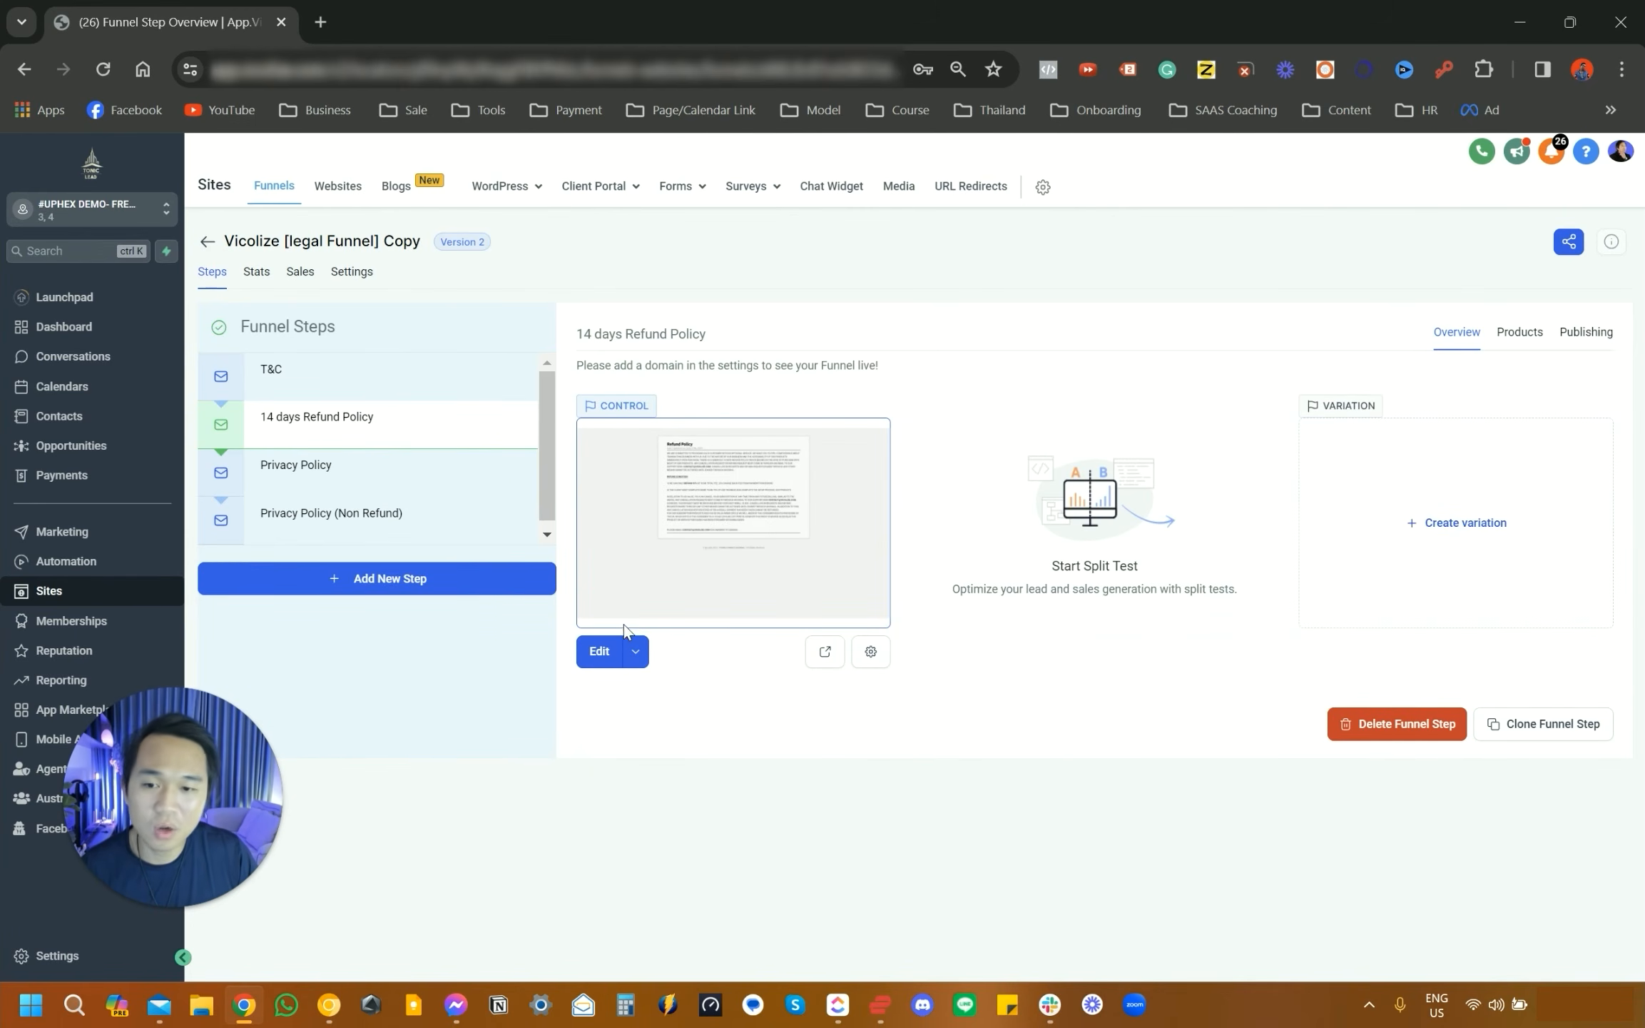
click(379, 476)
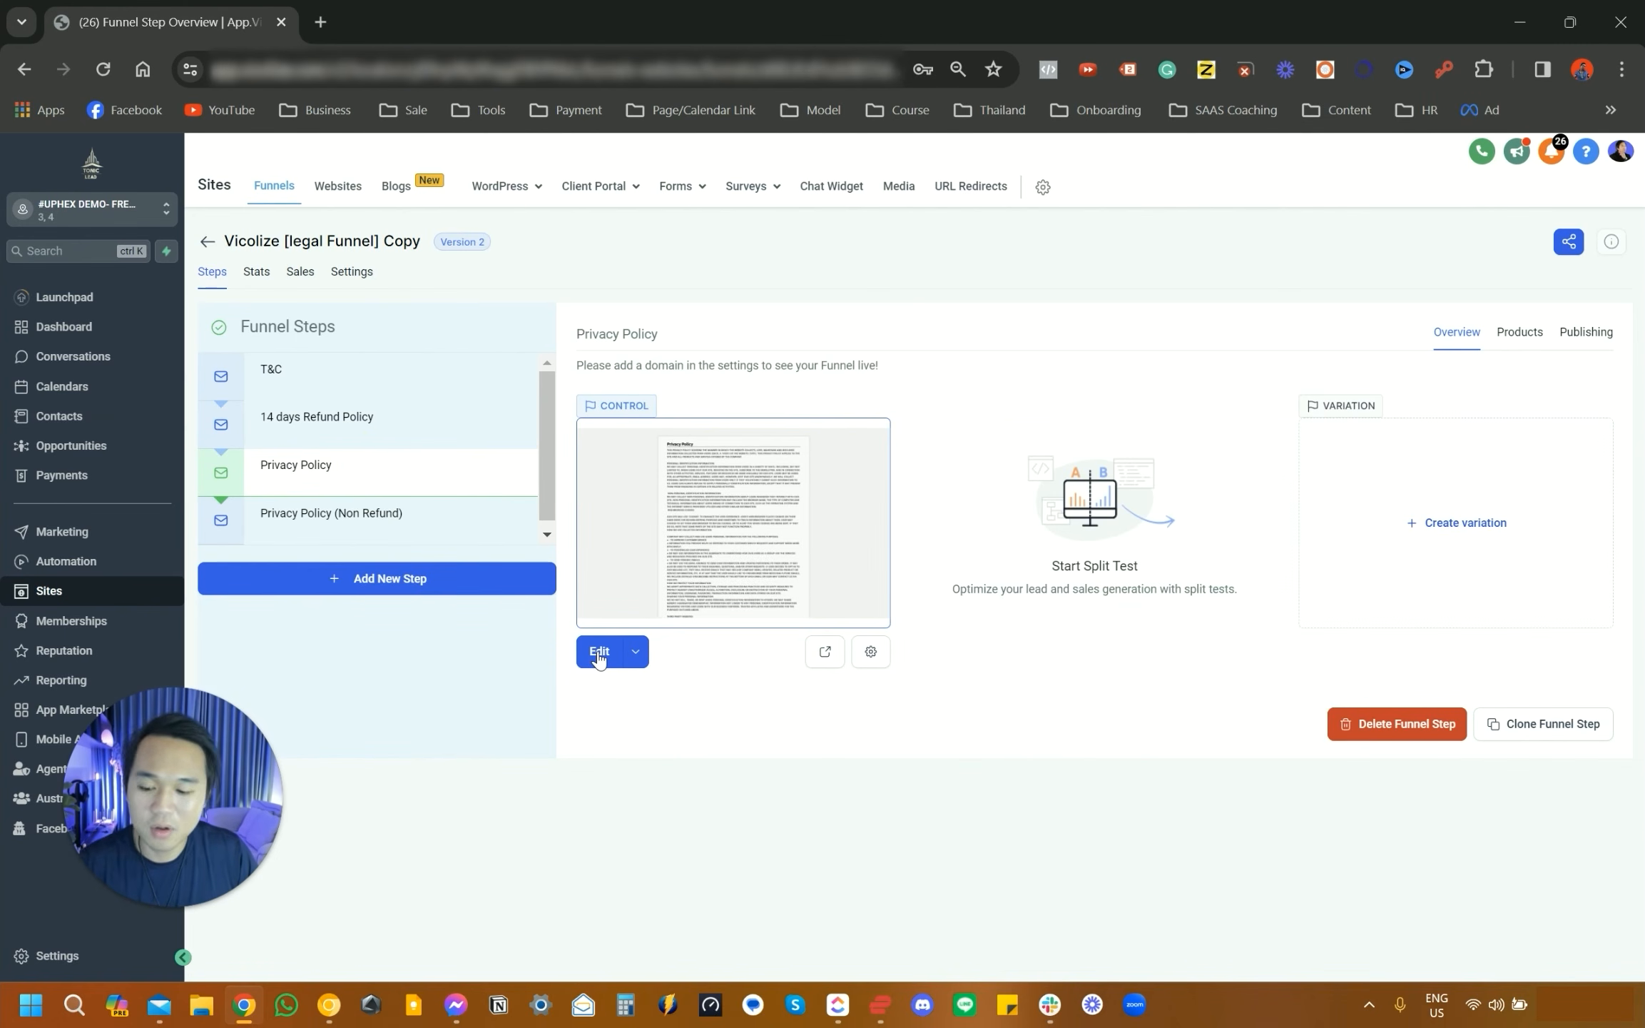
- Preview the funnel's Privacy Policy page, read through it and return to the funnel overview
click(828, 664)
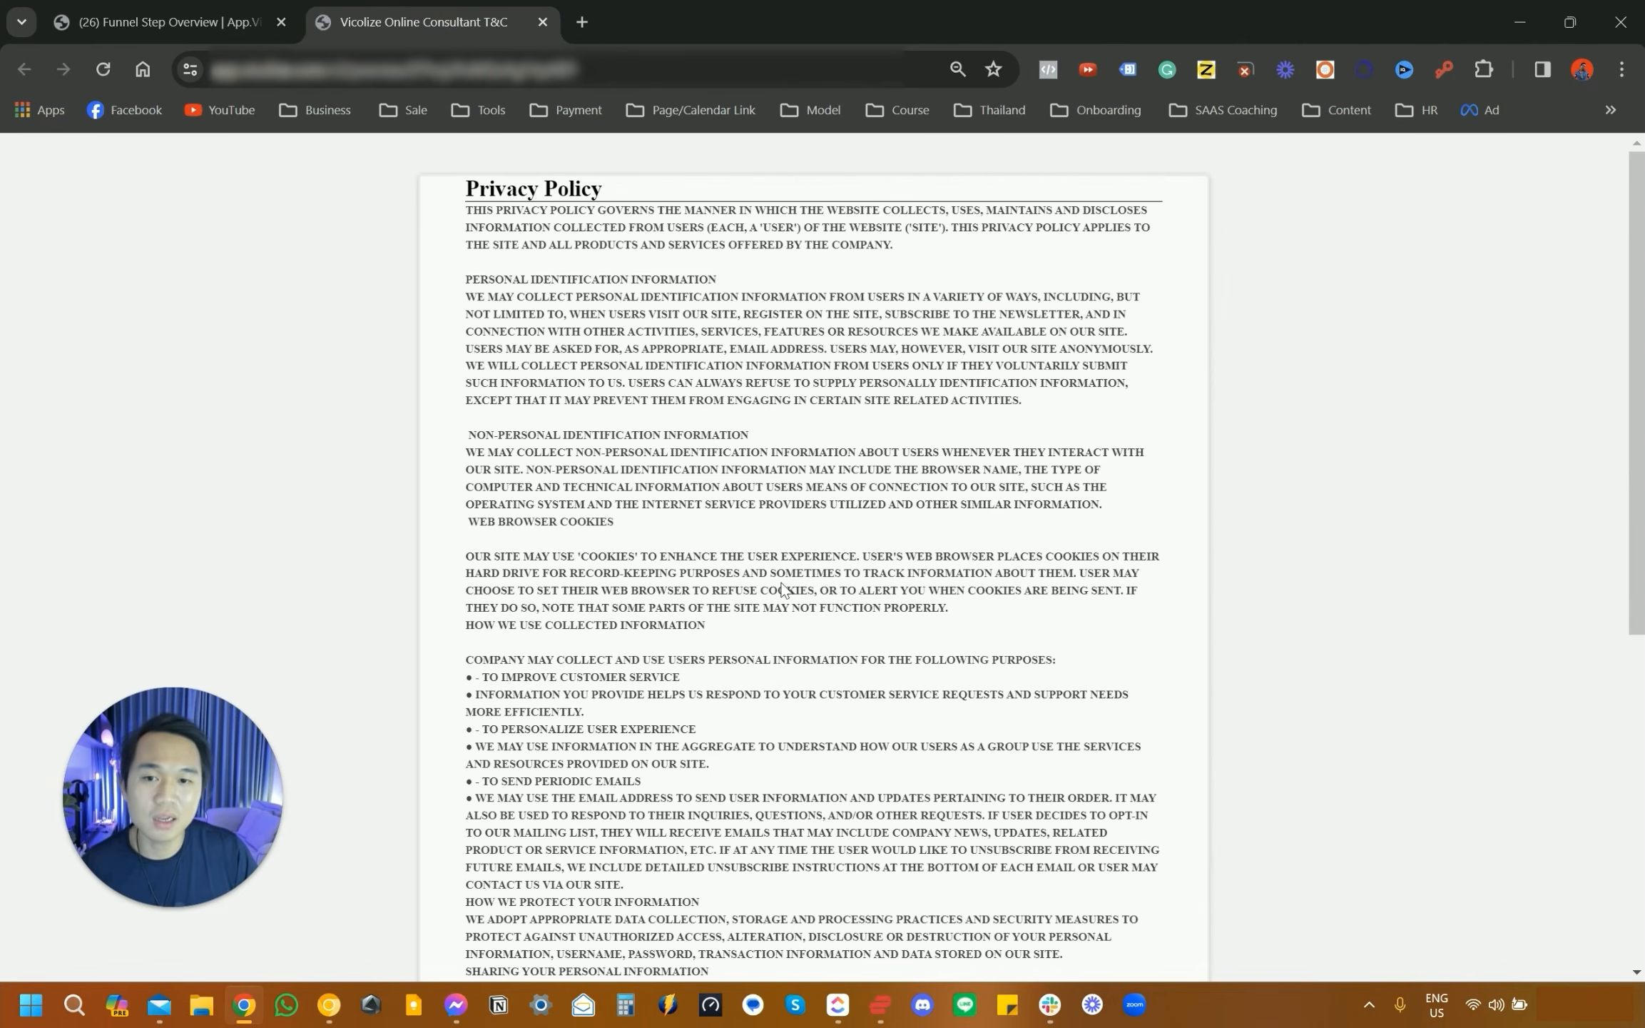
scroll(782, 588, down, 5)
scroll(760, 614, up, 5)
click(217, 3)
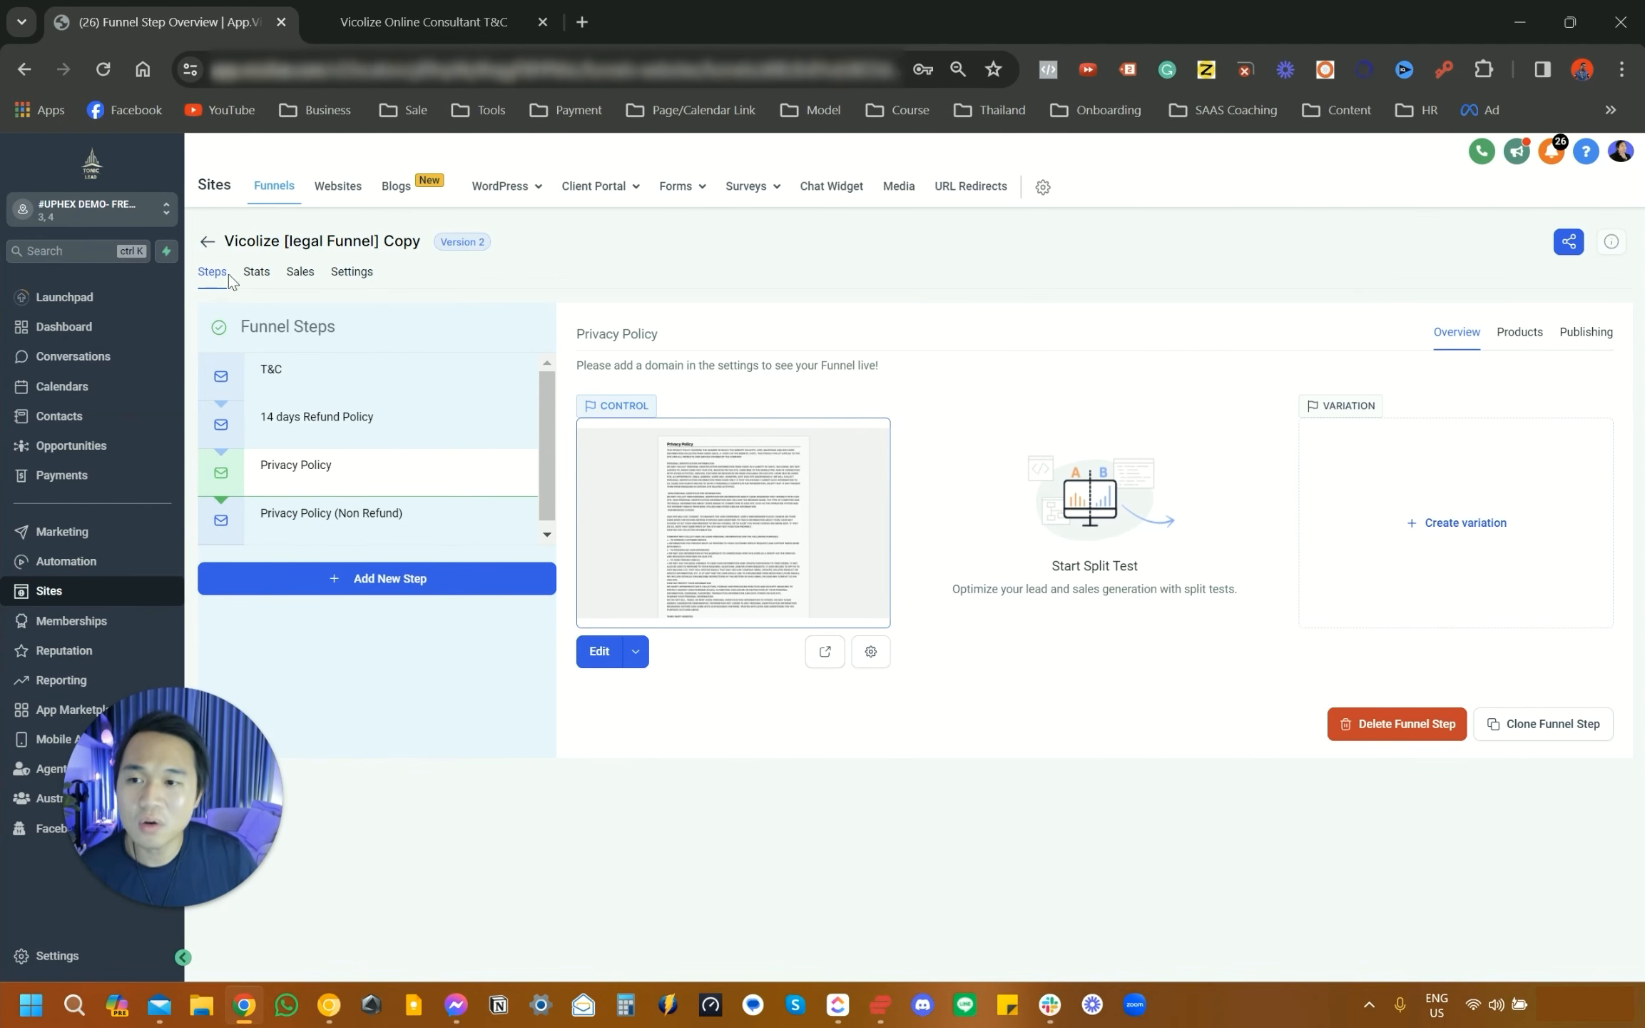
mouse_move(229, 274)
mouse_down()
mouse_move(288, 668)
mouse_move(12, 634)
mouse_up()
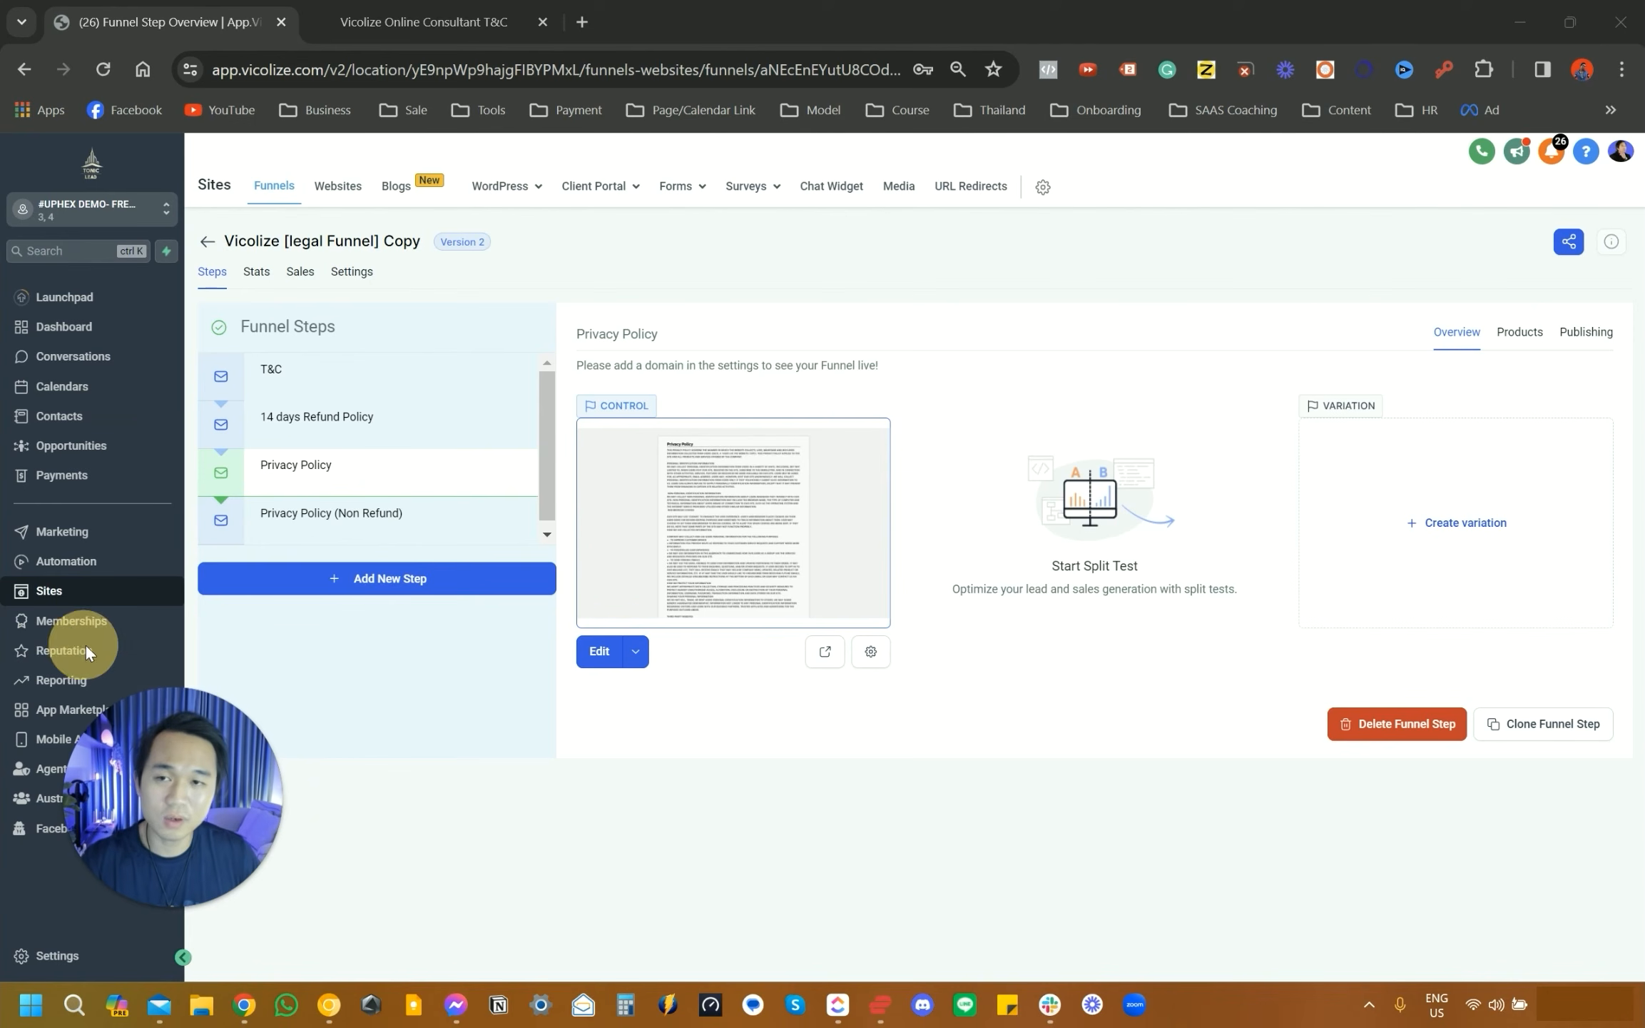
mouse_move(211, 733)
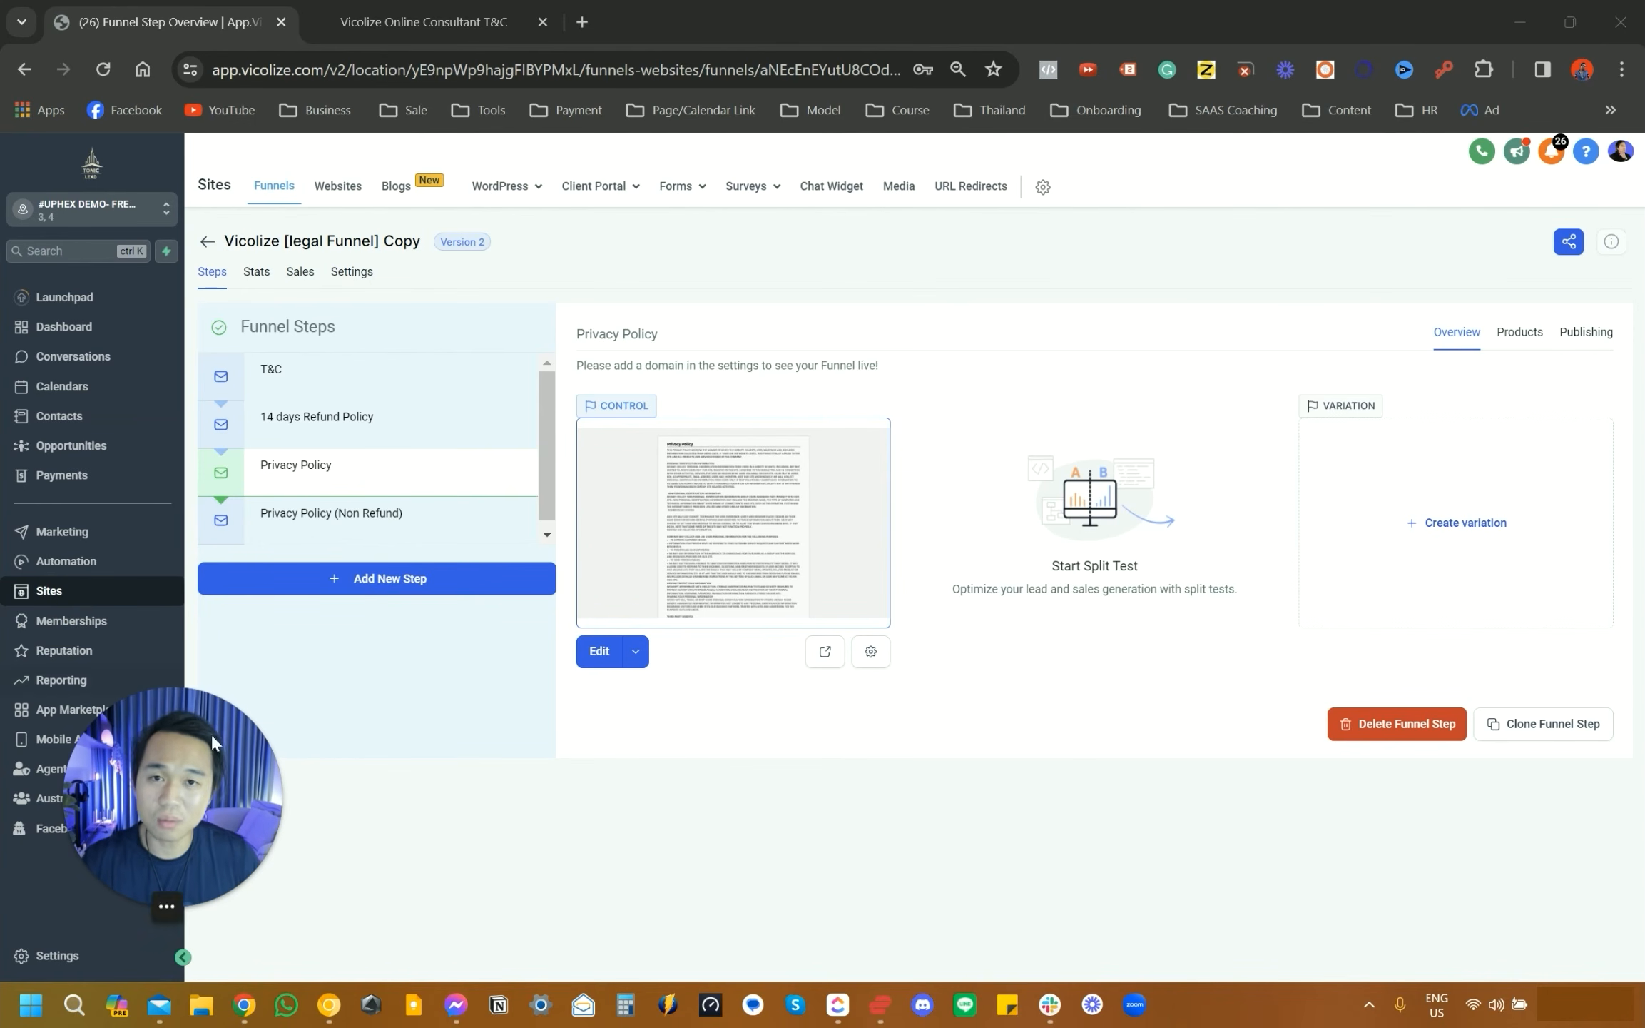